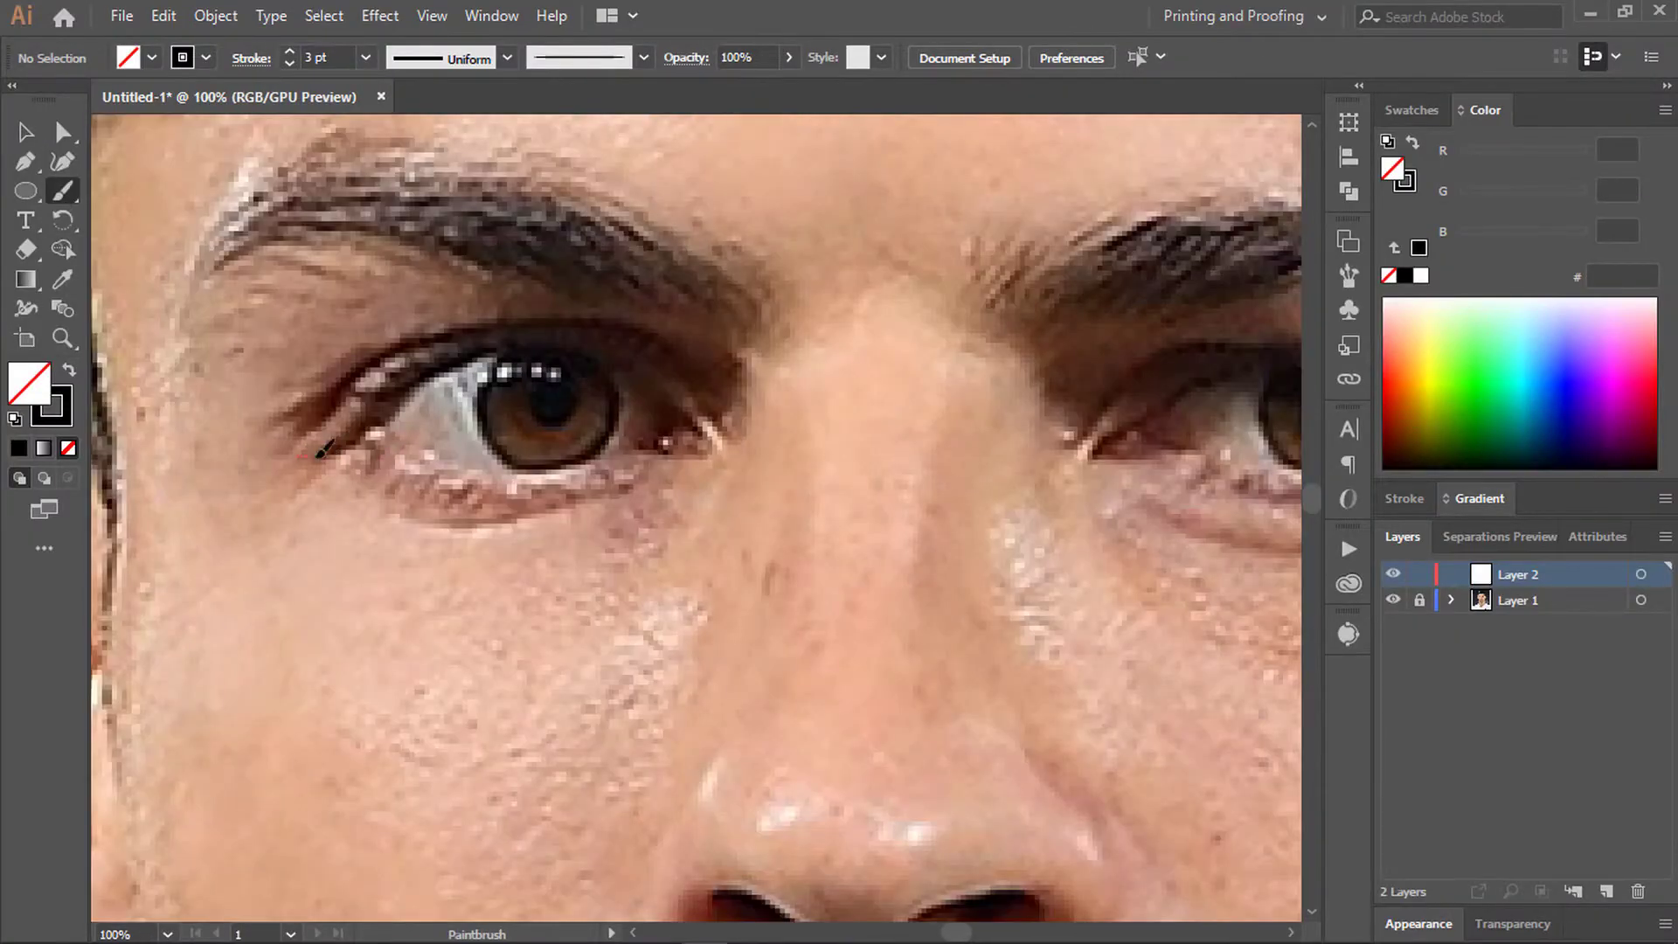
# Step: Trace the left eye's upper eyelid with the 3 pt Paintbrush and inspect the lower-lid stroke
pyautogui.moveTo(679, 395)
pyautogui.mouseDown()
pyautogui.moveTo(713, 434)
pyautogui.moveTo(664, 434)
pyautogui.mouseUp()
pyautogui.hotkey('ctrl', 'z')
pyautogui.click(62, 132)
pyautogui.keyDown('alt'); pyautogui.scroll(2, 580, 484); pyautogui.keyUp('alt')
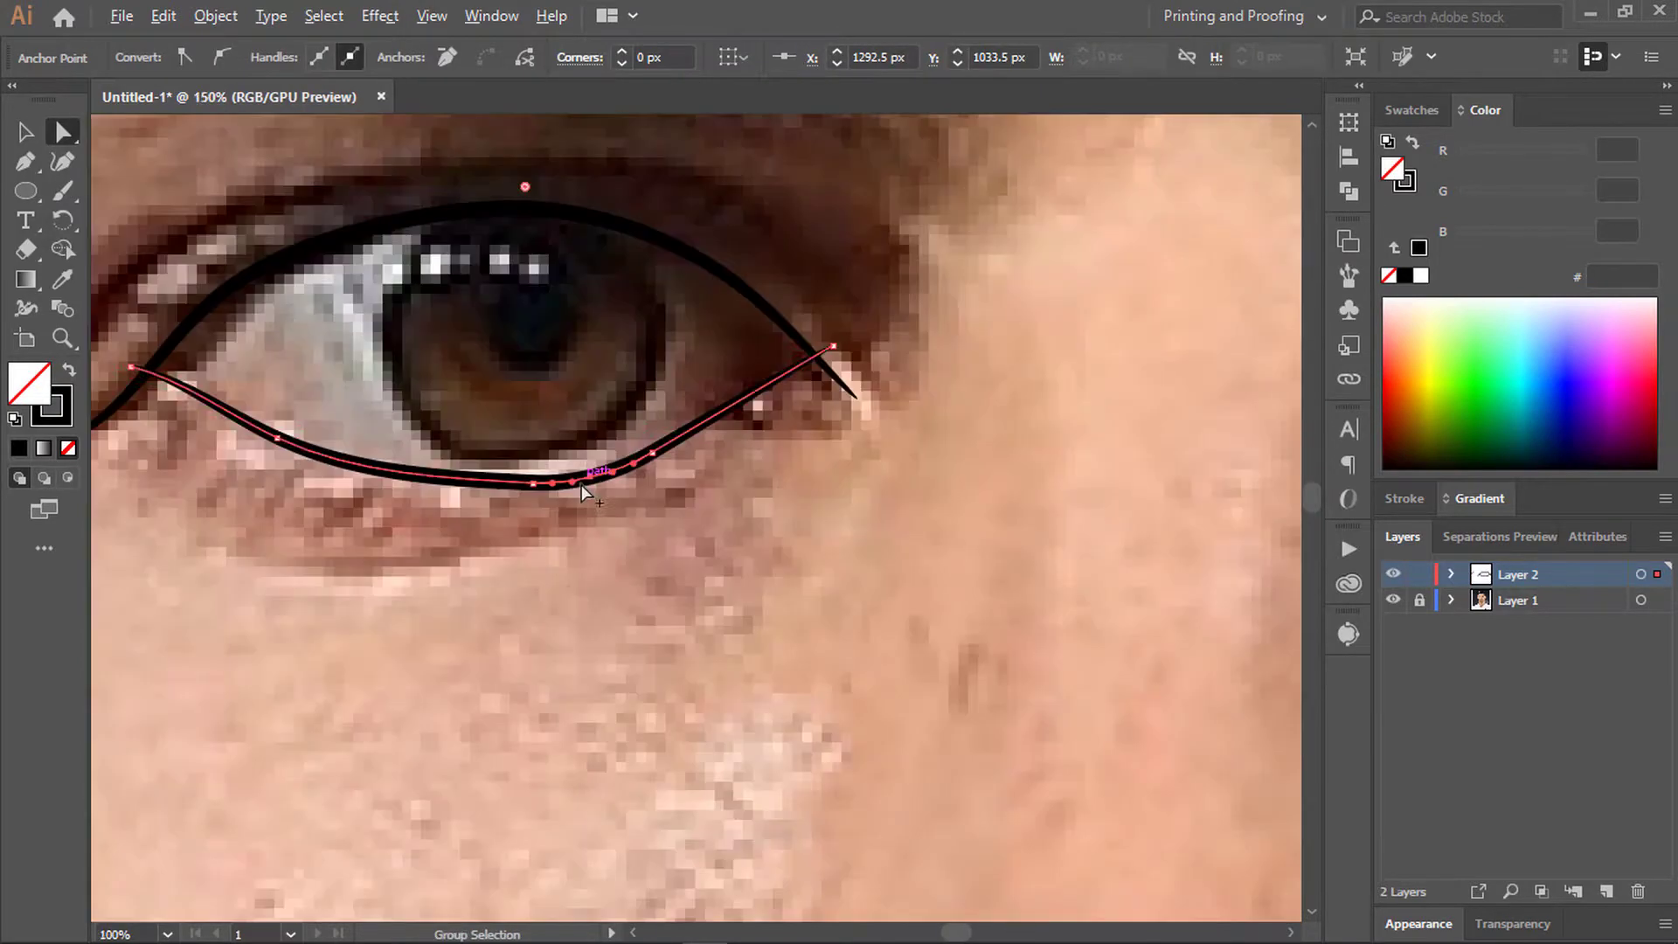
pyautogui.keyDown('alt'); pyautogui.scroll(2, 596, 555); pyautogui.keyUp('alt')
pyautogui.keyDown('alt'); pyautogui.scroll(-3, 466, 589); pyautogui.keyUp('alt')
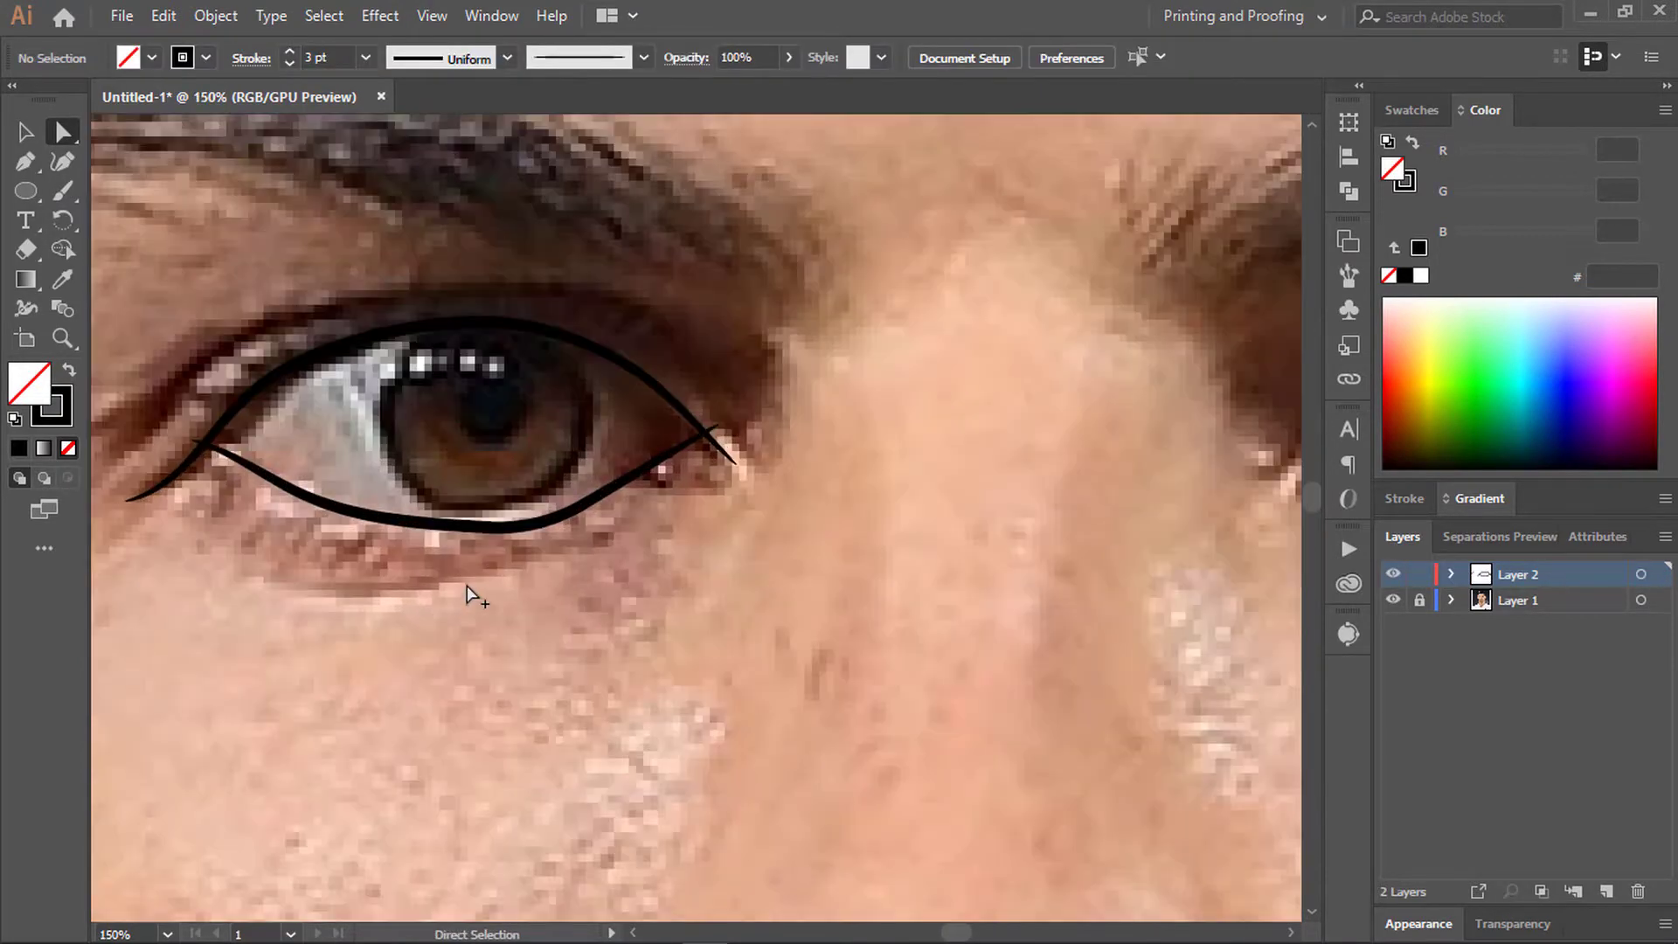
pyautogui.press('Delete')
# Step: Set the Paintbrush Options fidelity toward Smooth
pyautogui.click(55, 166)
pyautogui.moveTo(179, 446); pyautogui.dragTo(725, 430)
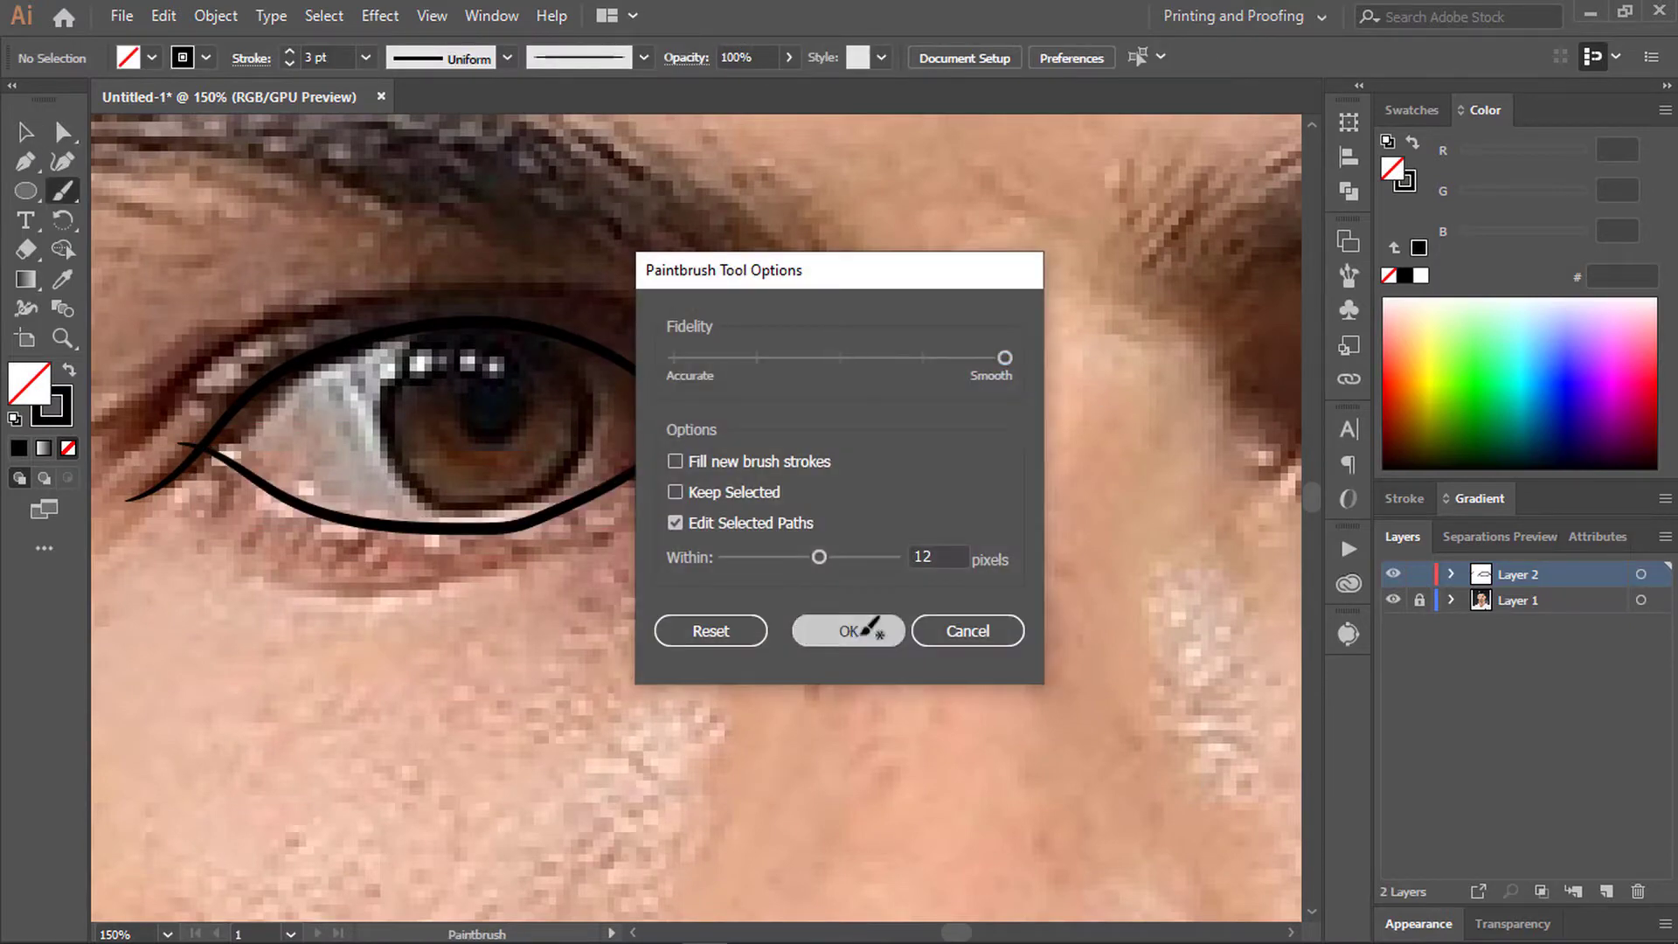
pyautogui.click(855, 630)
# Step: Paint the circle around the left eye's iris
pyautogui.click(508, 541)
pyautogui.press('b')
pyautogui.scroll(3, 376, 455)
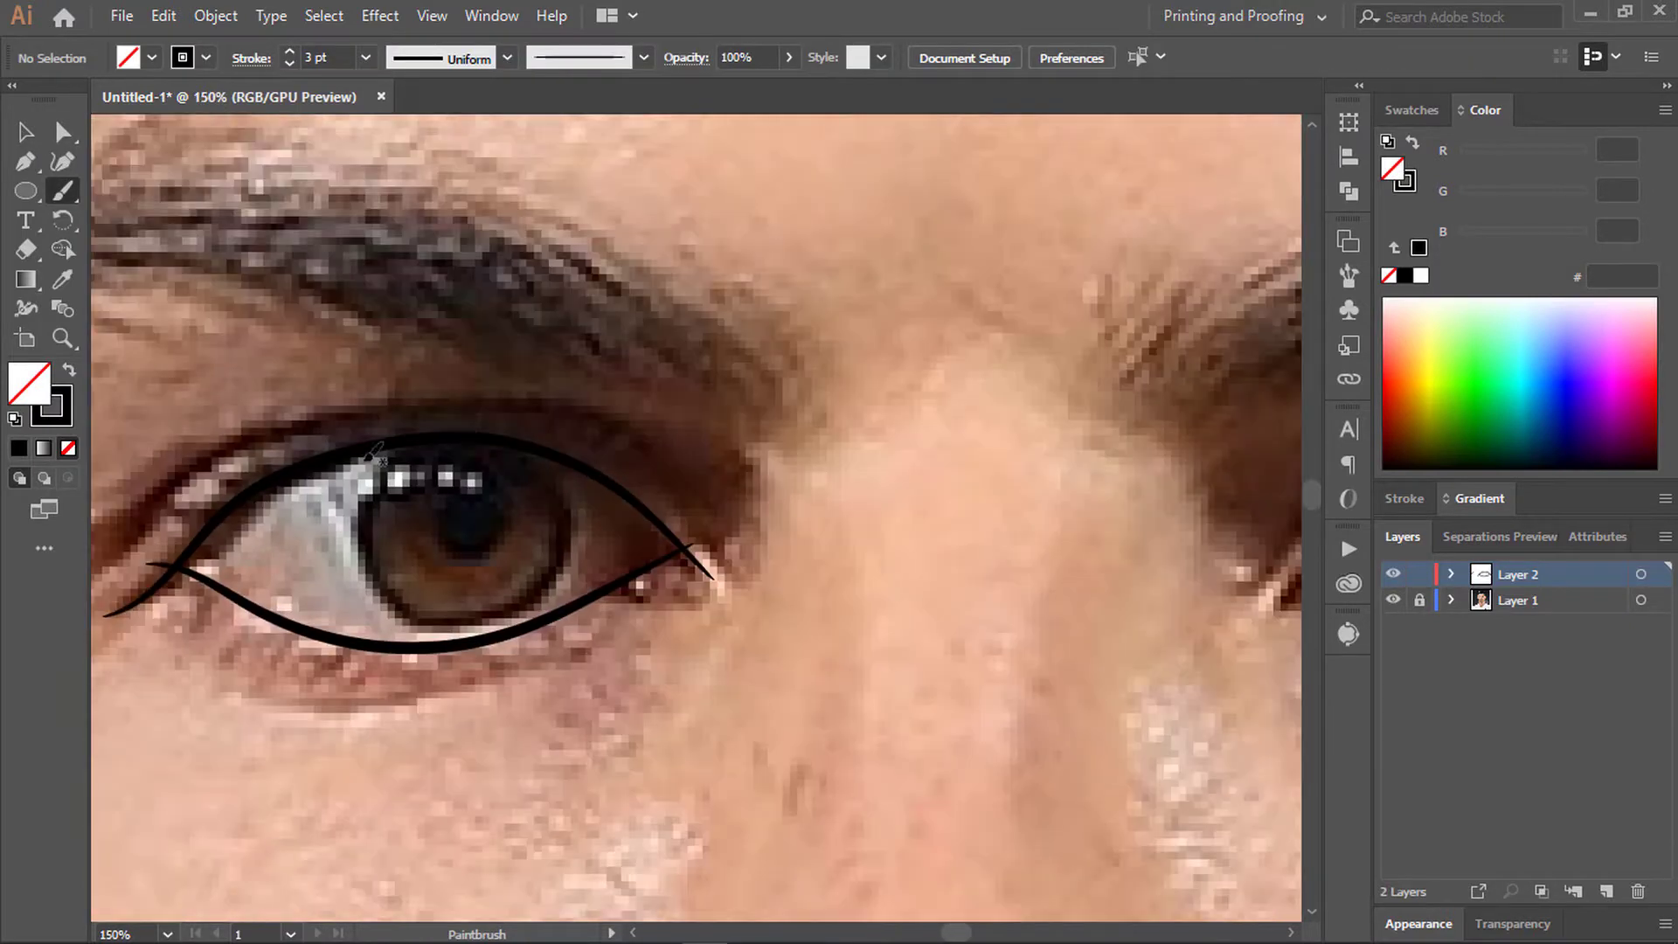
pyautogui.moveTo(545, 469); pyautogui.dragTo(489, 434)
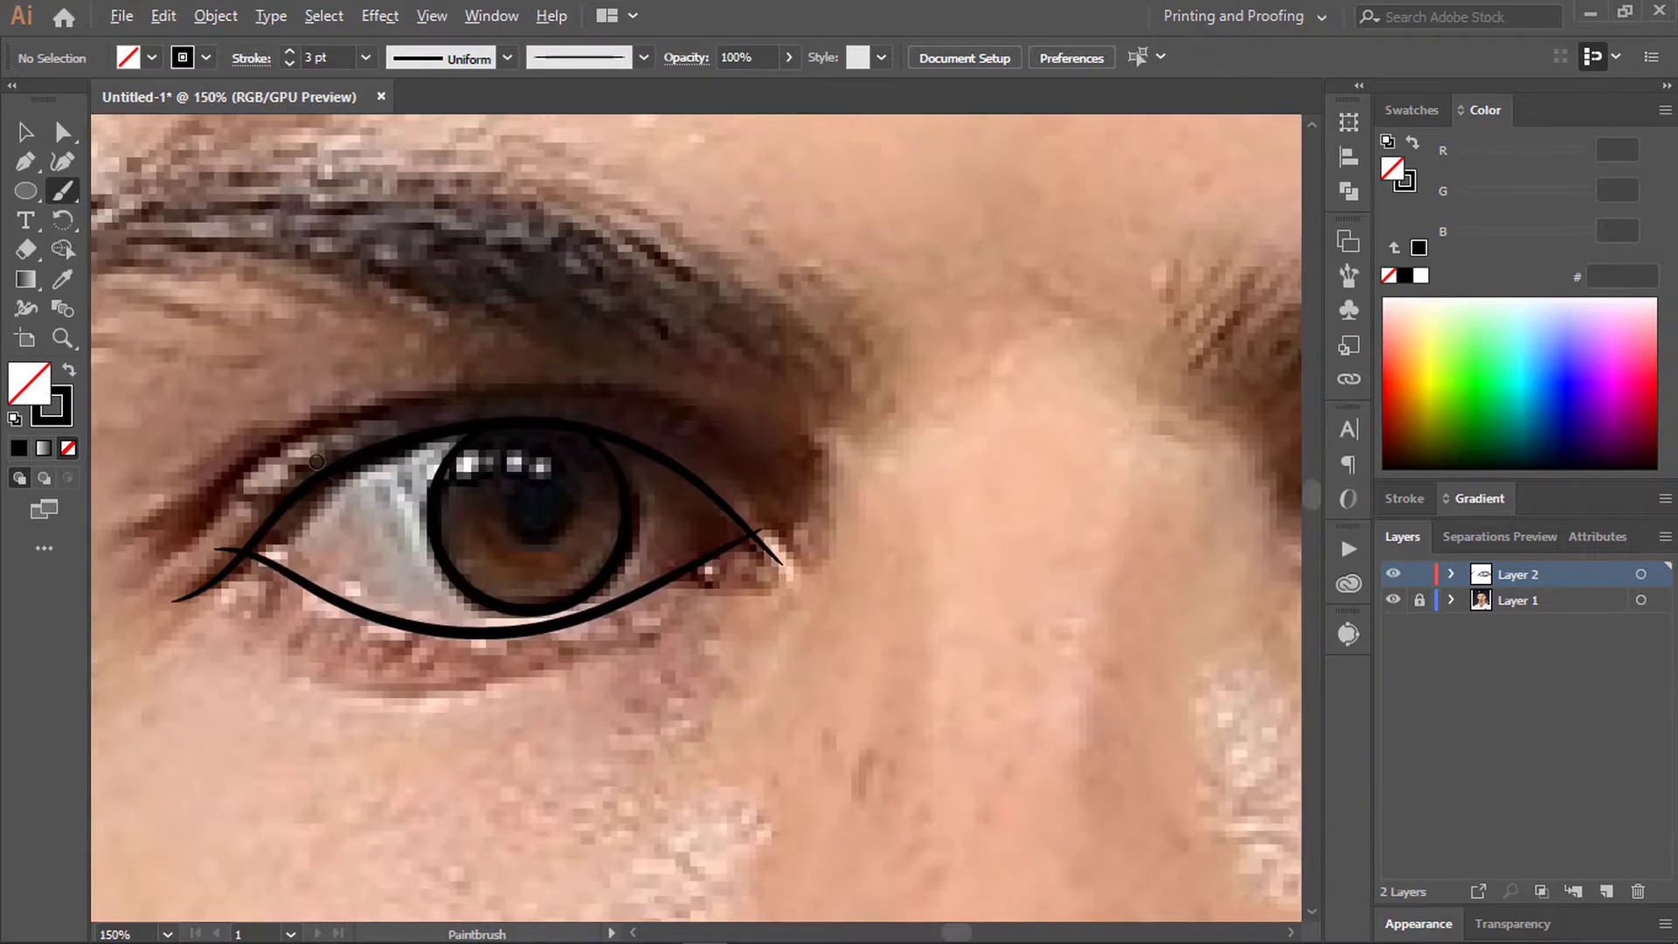
pyautogui.keyDown('alt'); pyautogui.scroll(-1, 343, 450); pyautogui.keyUp('alt')
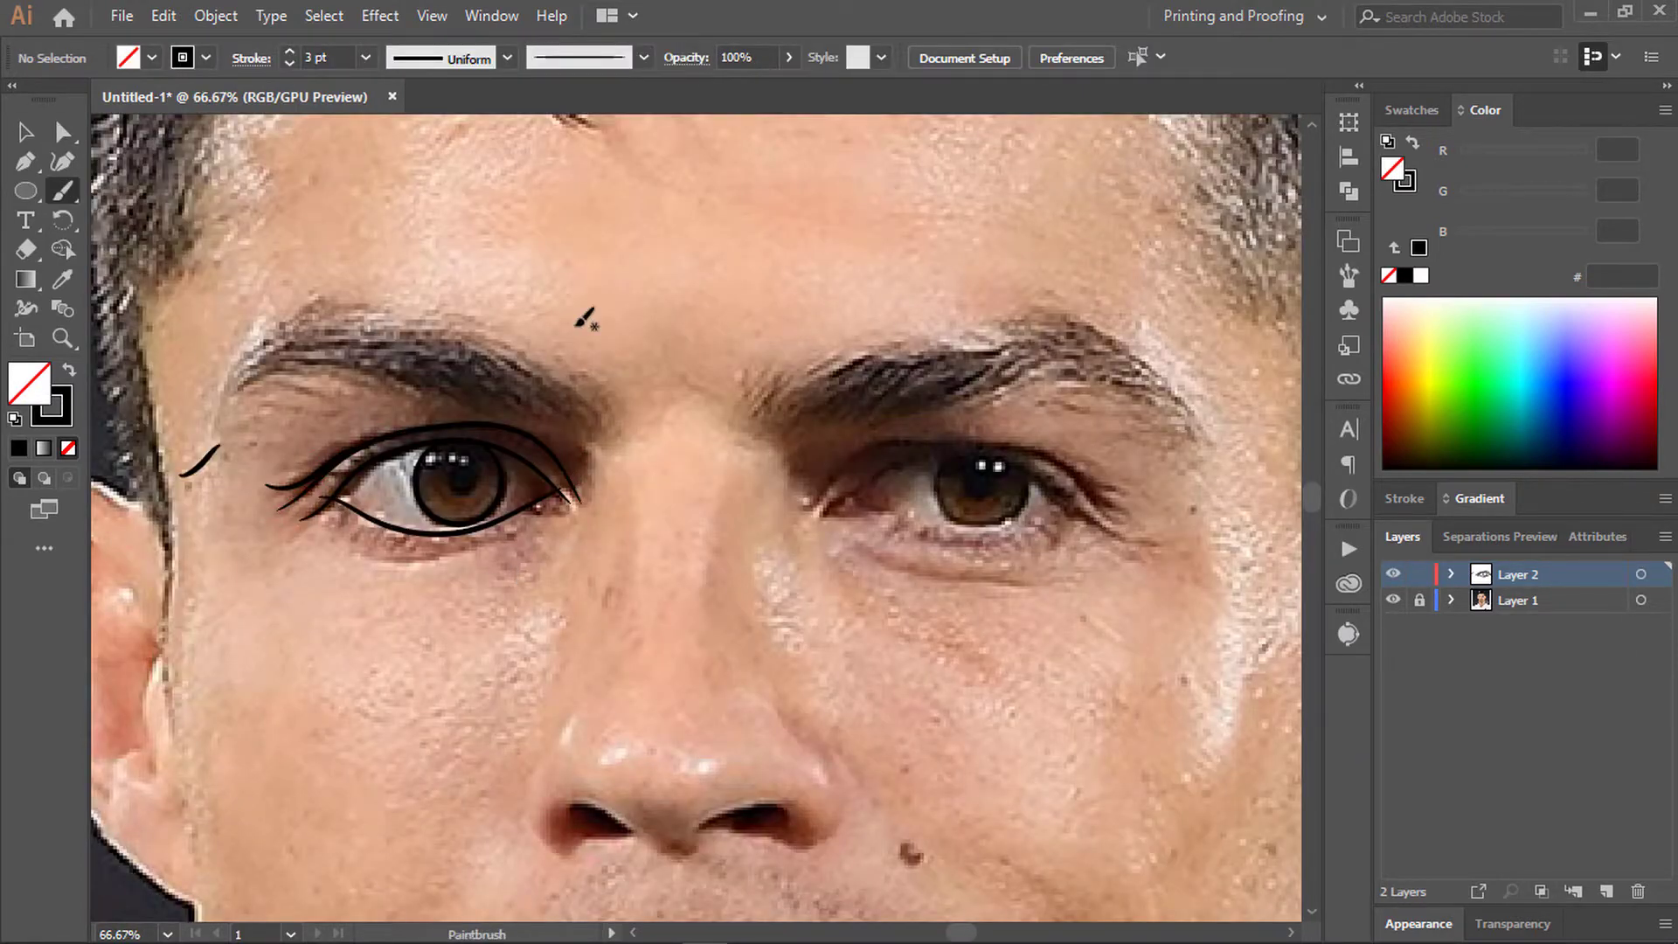
# Step: Paint the second eye's upper and lower eyelids and its iris circle
pyautogui.moveTo(168, 520); pyautogui.dragTo(363, 573)
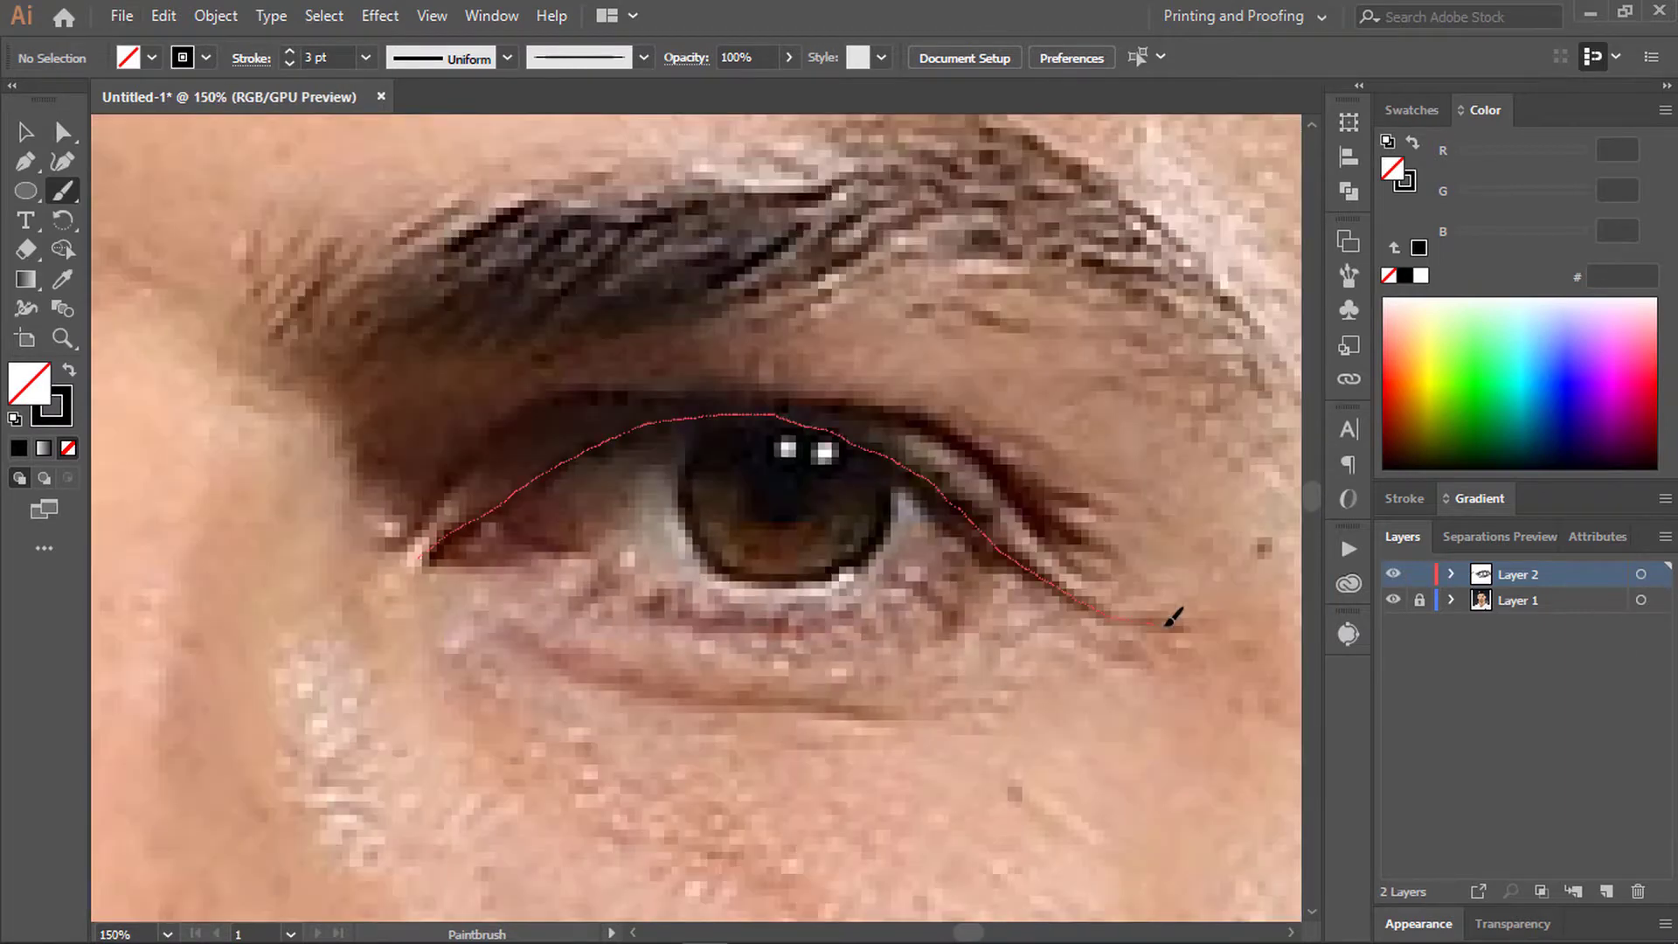
pyautogui.moveTo(1168, 622); pyautogui.dragTo(1179, 625)
pyautogui.moveTo(422, 555); pyautogui.dragTo(536, 550)
pyautogui.moveTo(988, 579); pyautogui.dragTo(1066, 595)
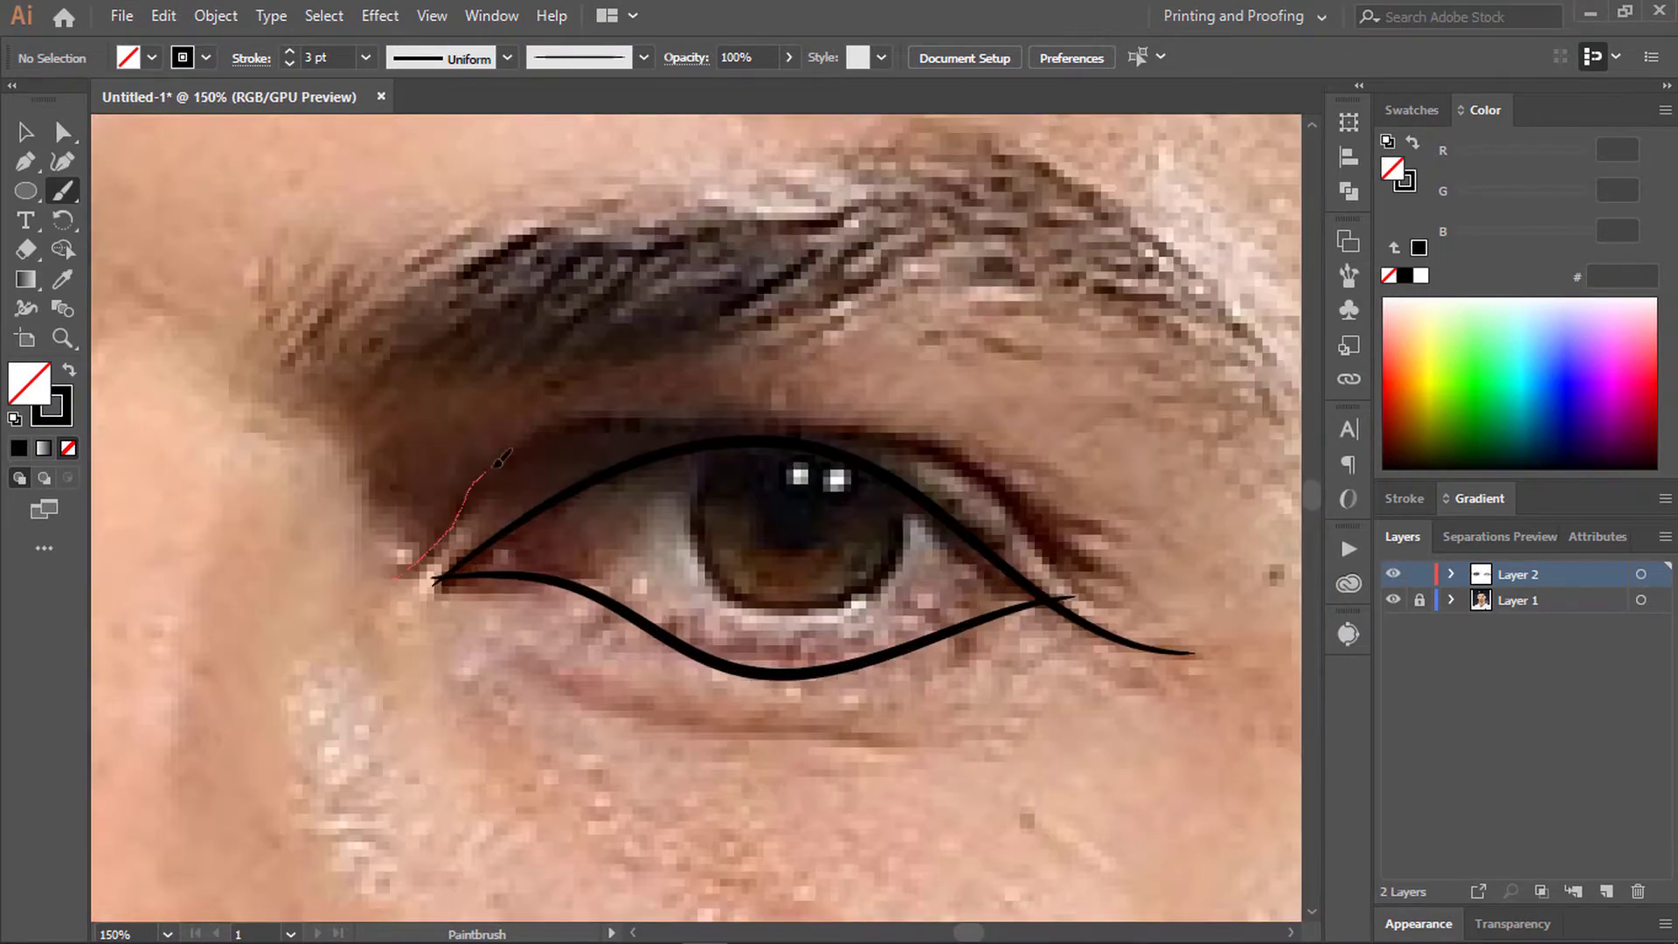
pyautogui.moveTo(749, 422)
pyautogui.mouseDown()
pyautogui.moveTo(734, 587)
pyautogui.moveTo(887, 454)
pyautogui.mouseUp()
# Step: Add the eyelid crease, outer-corner lashes and under-eye line, then set stroke weight to 1 pt
pyautogui.moveTo(389, 578); pyautogui.dragTo(487, 475)
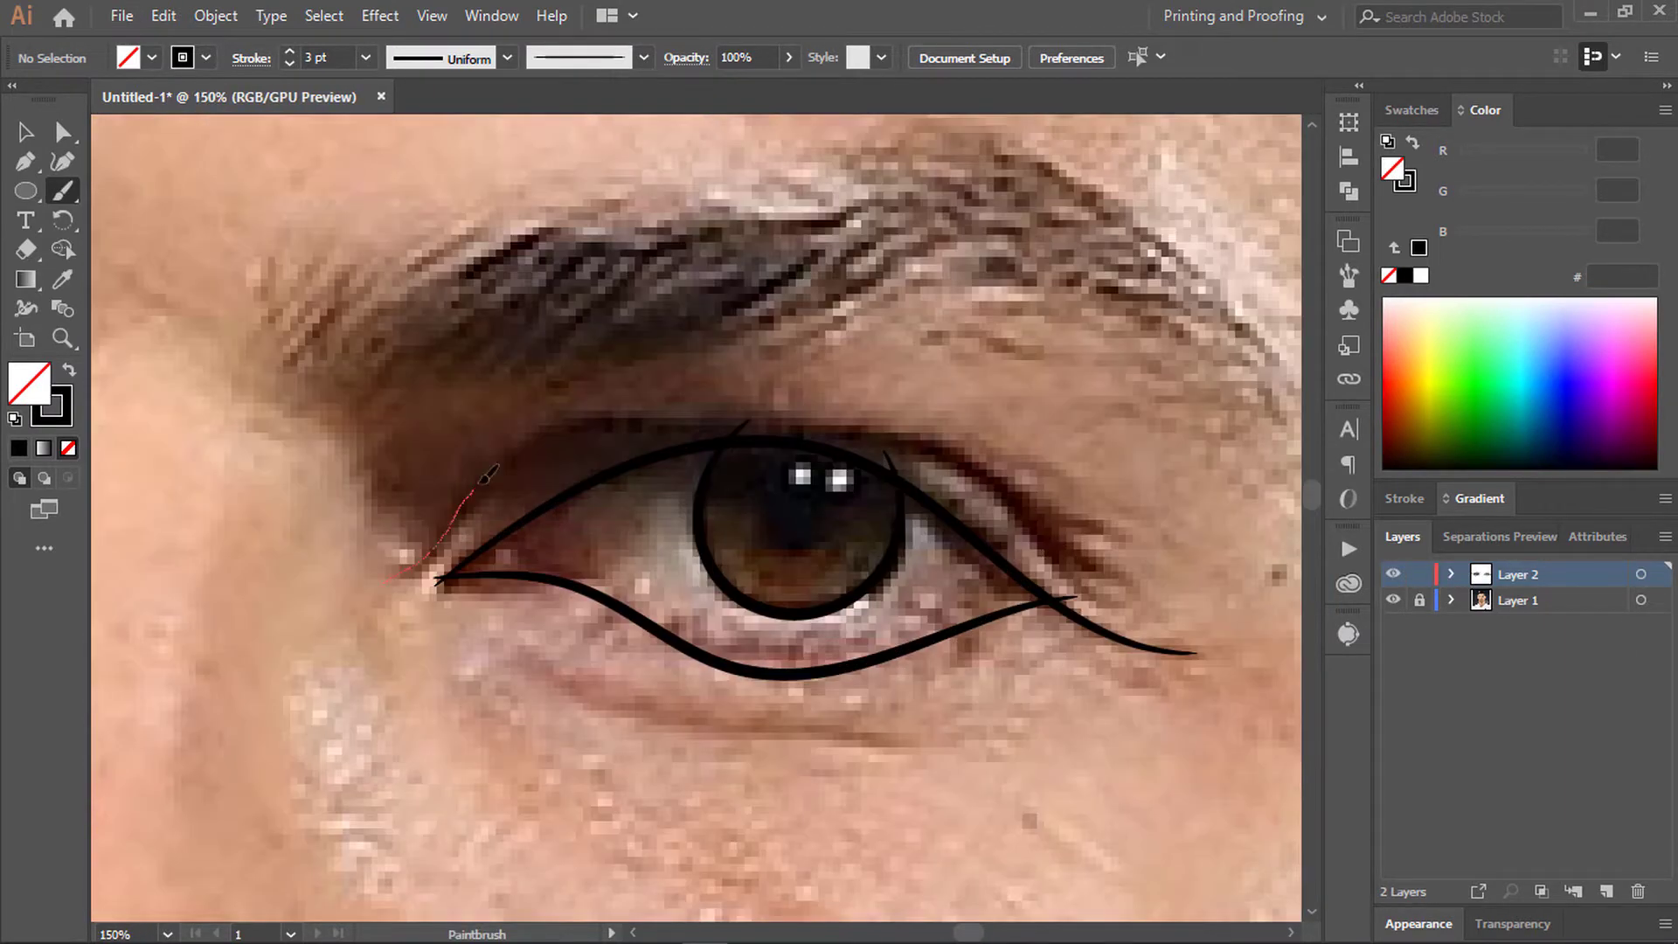
pyautogui.moveTo(1028, 491); pyautogui.dragTo(1136, 568)
pyautogui.scroll(-5, 873, 541)
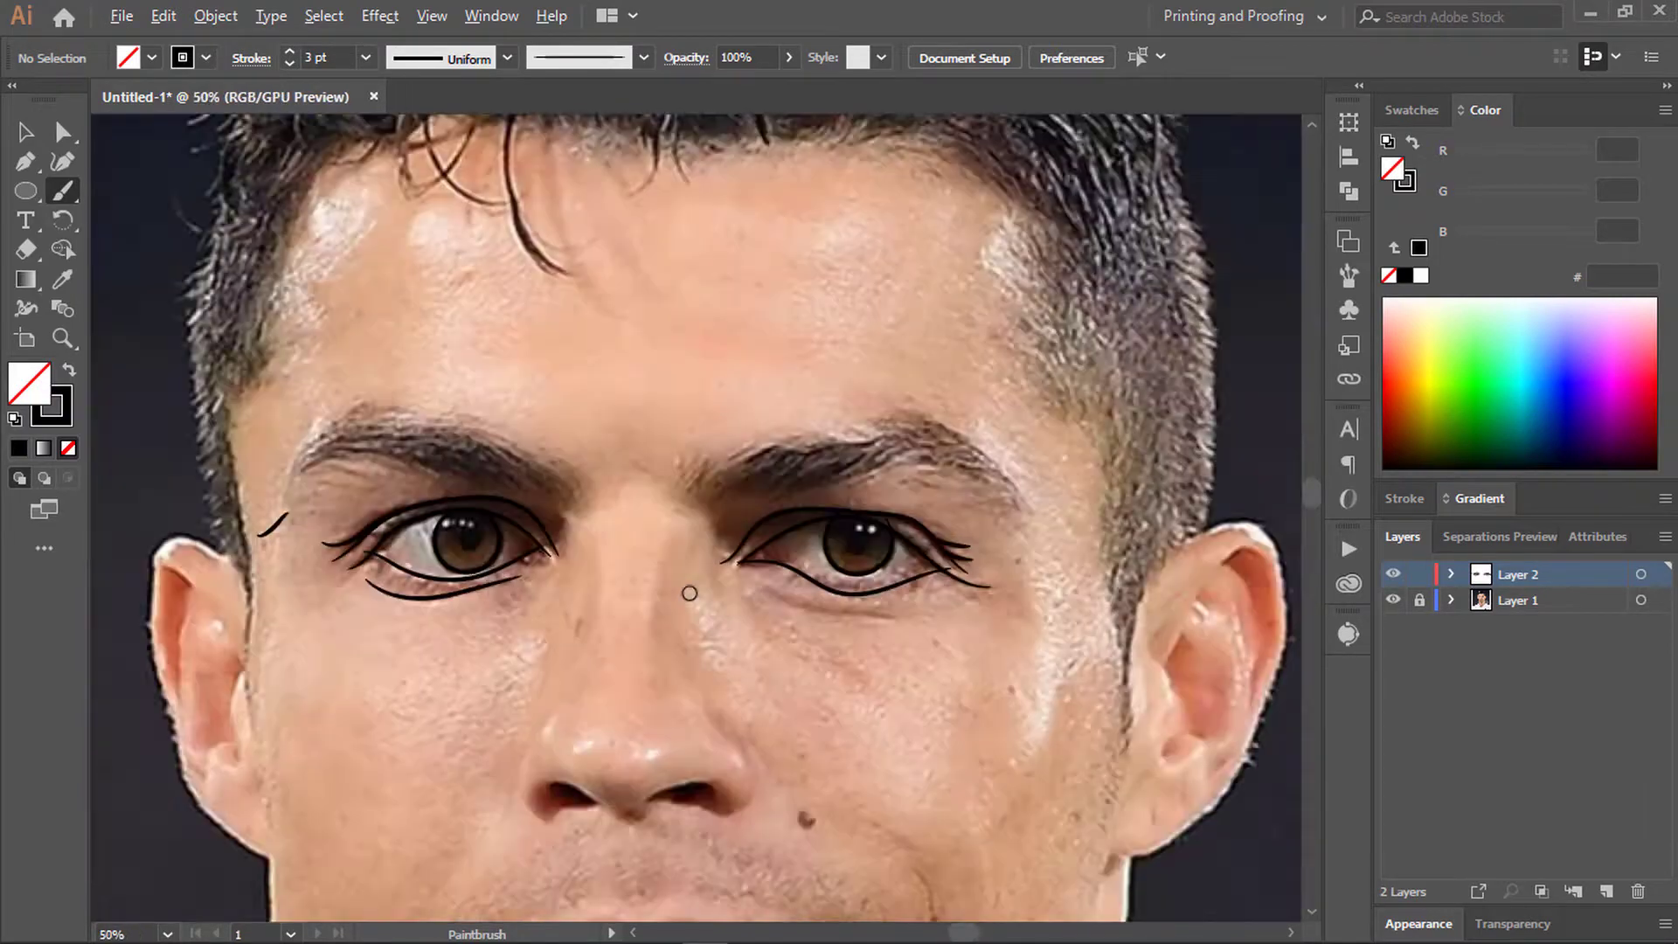
pyautogui.scroll(4, 699, 524)
pyautogui.moveTo(621, 546)
pyautogui.mouseDown()
pyautogui.moveTo(786, 602)
pyautogui.moveTo(974, 603)
pyautogui.mouseUp()
pyautogui.scroll(-5, 873, 603)
pyautogui.scroll(3, 454, 490)
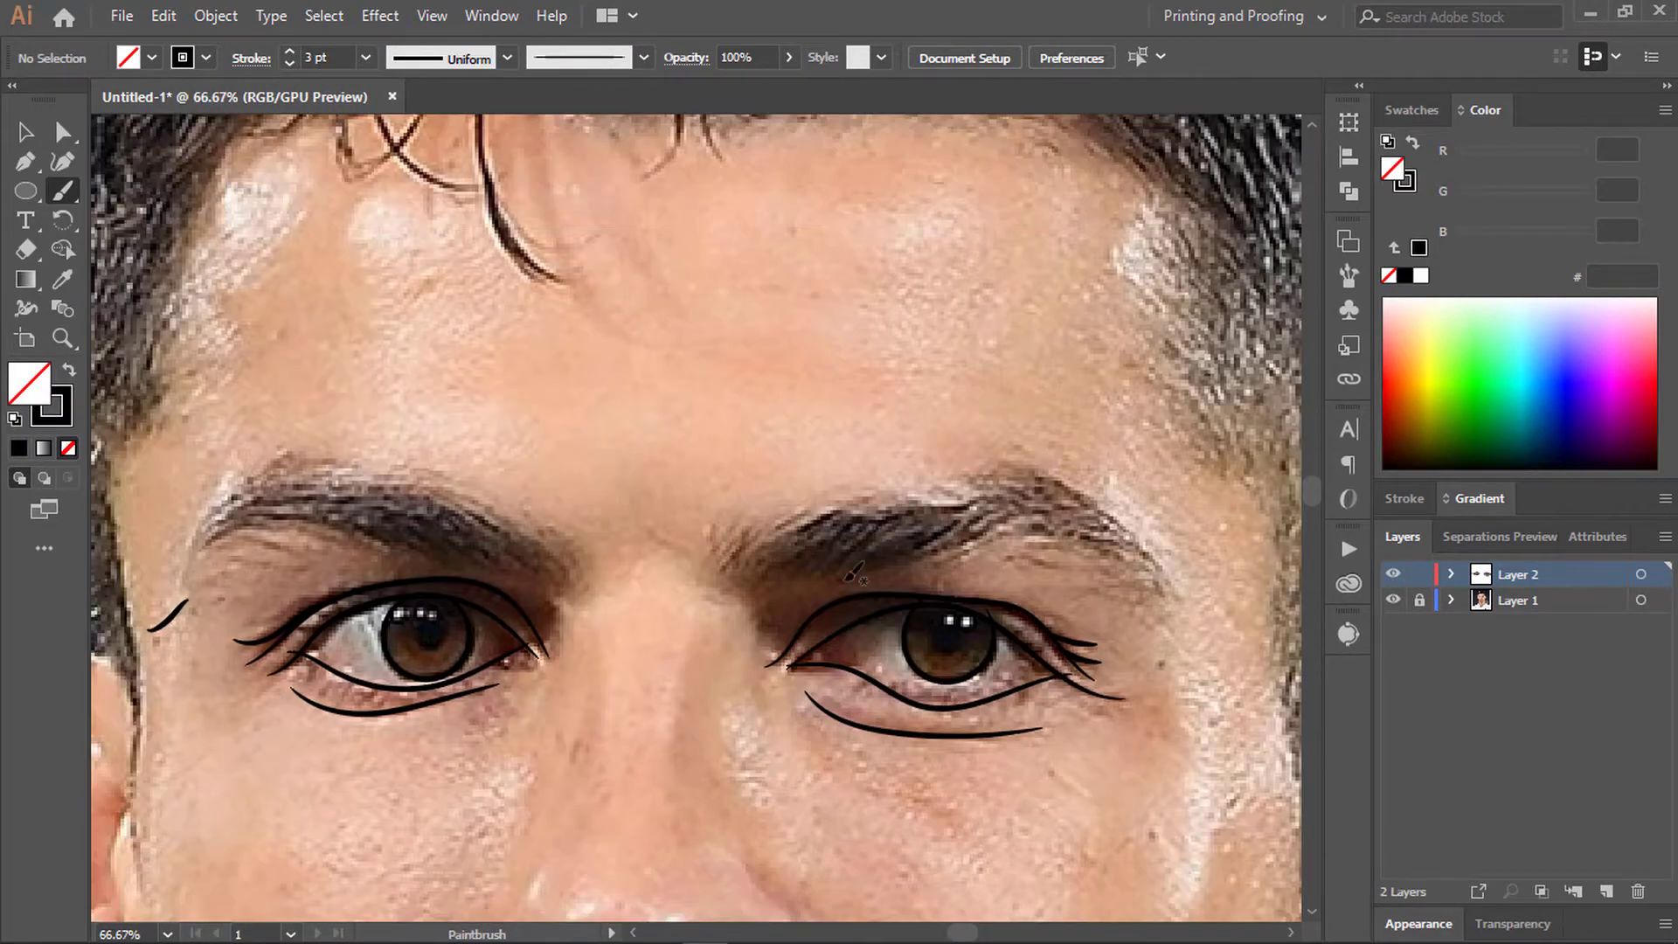
pyautogui.scroll(-5, 795, 579)
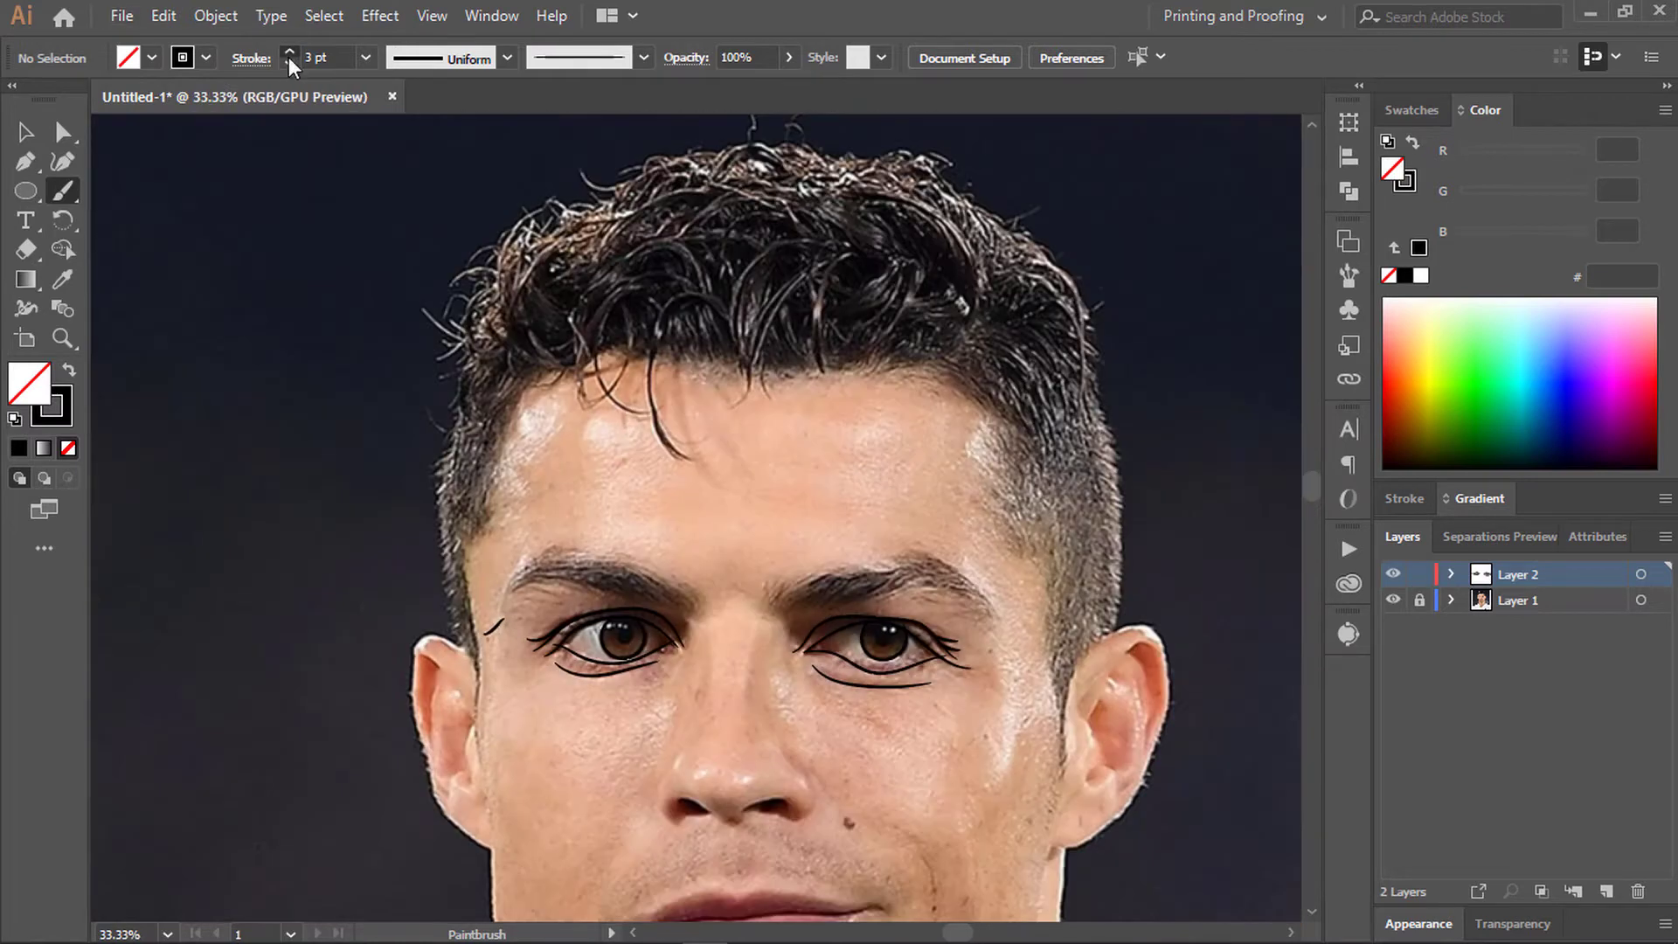
pyautogui.click(289, 64)
pyautogui.click(289, 64)
pyautogui.scroll(4, 874, 489)
# Step: Fill the first eyebrow with thin 1 pt hair strokes, undoing misplaced ones
pyautogui.moveTo(791, 515); pyautogui.dragTo(1219, 489)
pyautogui.moveTo(895, 501); pyautogui.dragTo(1178, 489)
pyautogui.hotkey('ctrl', 'z')
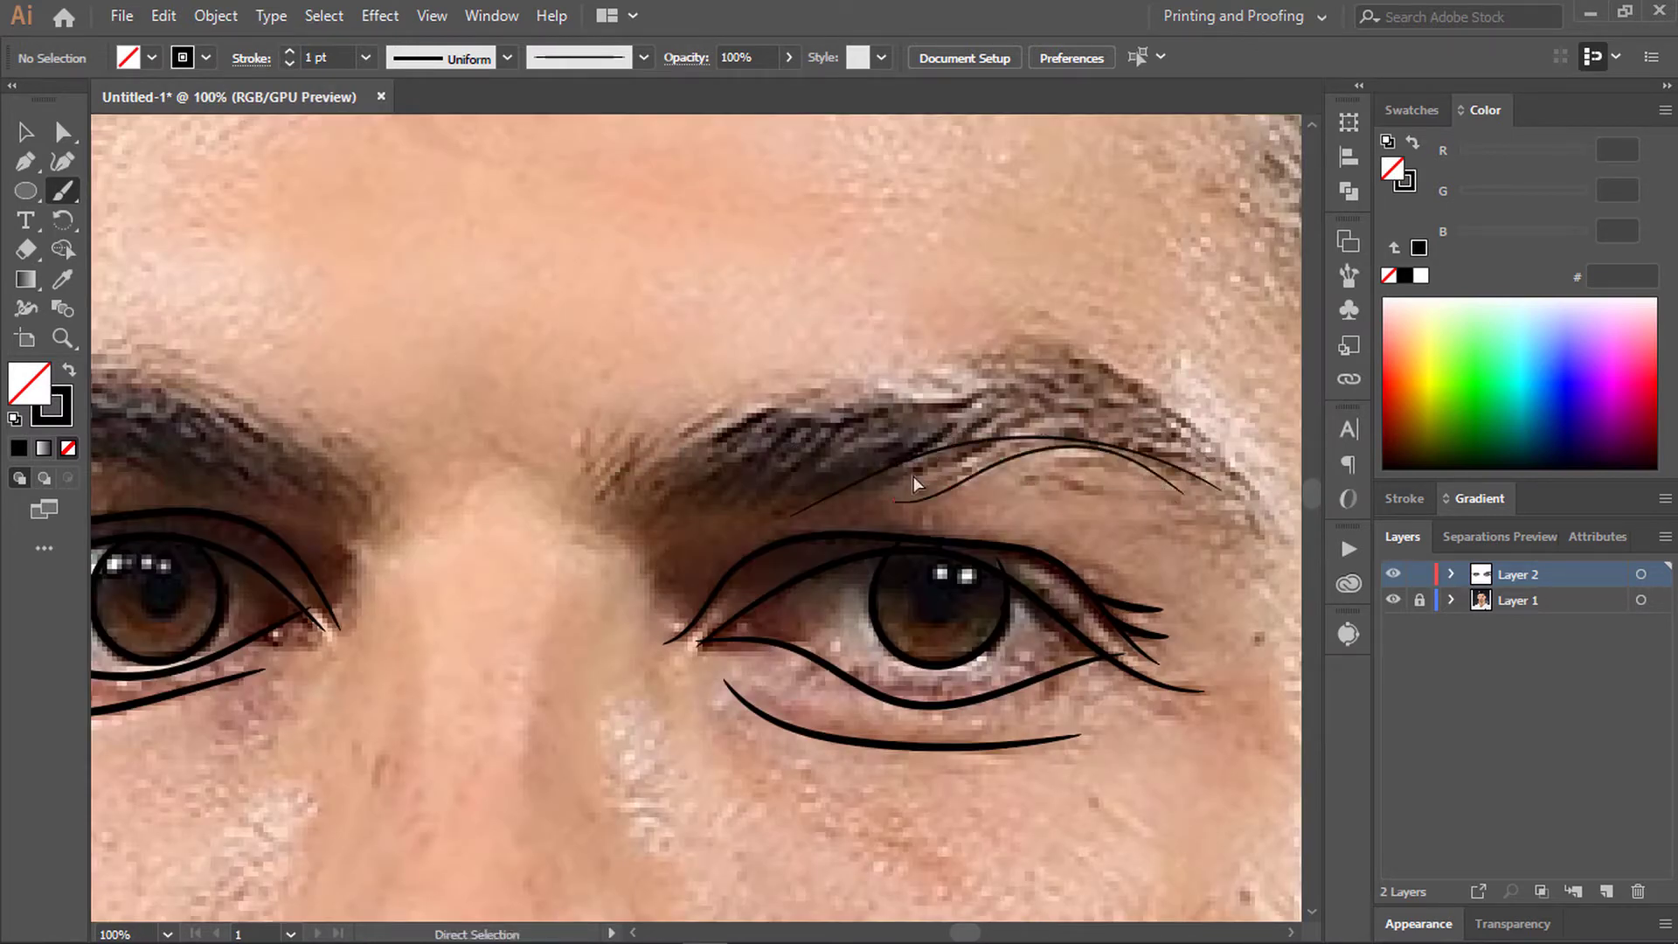
pyautogui.hotkey('ctrl', 'z')
pyautogui.hotkey('ctrl', 'z')
pyautogui.moveTo(596, 500); pyautogui.dragTo(837, 397)
pyautogui.moveTo(677, 494); pyautogui.dragTo(808, 406)
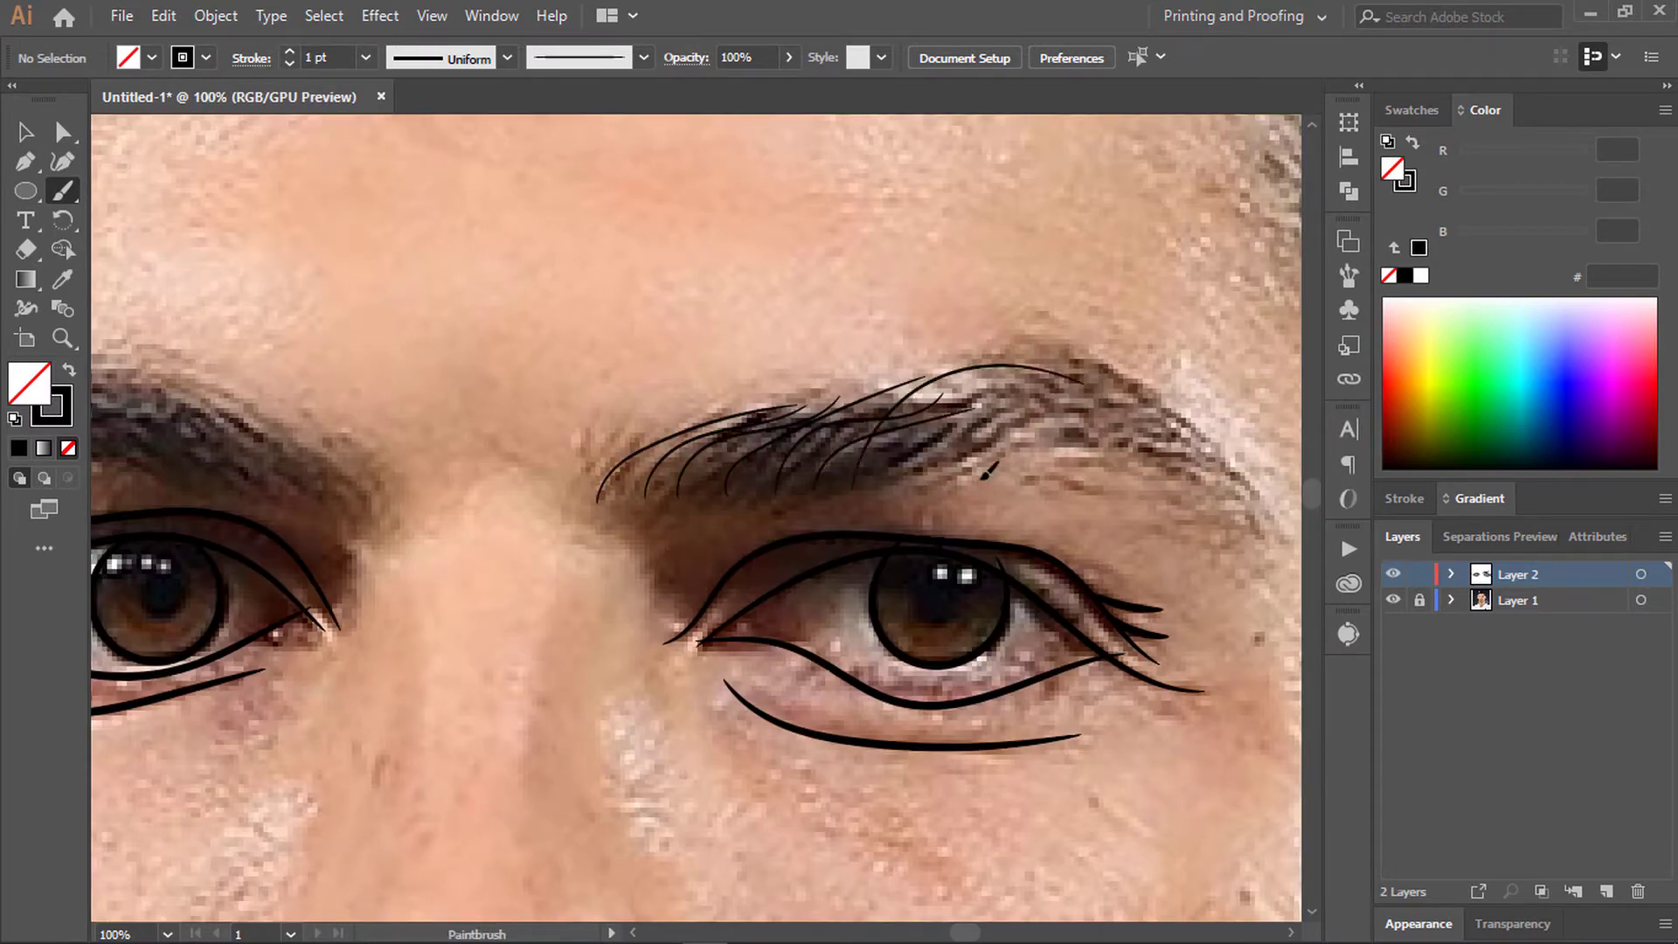
pyautogui.moveTo(939, 409); pyautogui.dragTo(1259, 520)
pyautogui.moveTo(904, 394)
pyautogui.mouseDown()
pyautogui.moveTo(1236, 489)
pyautogui.moveTo(1132, 472)
pyautogui.mouseUp()
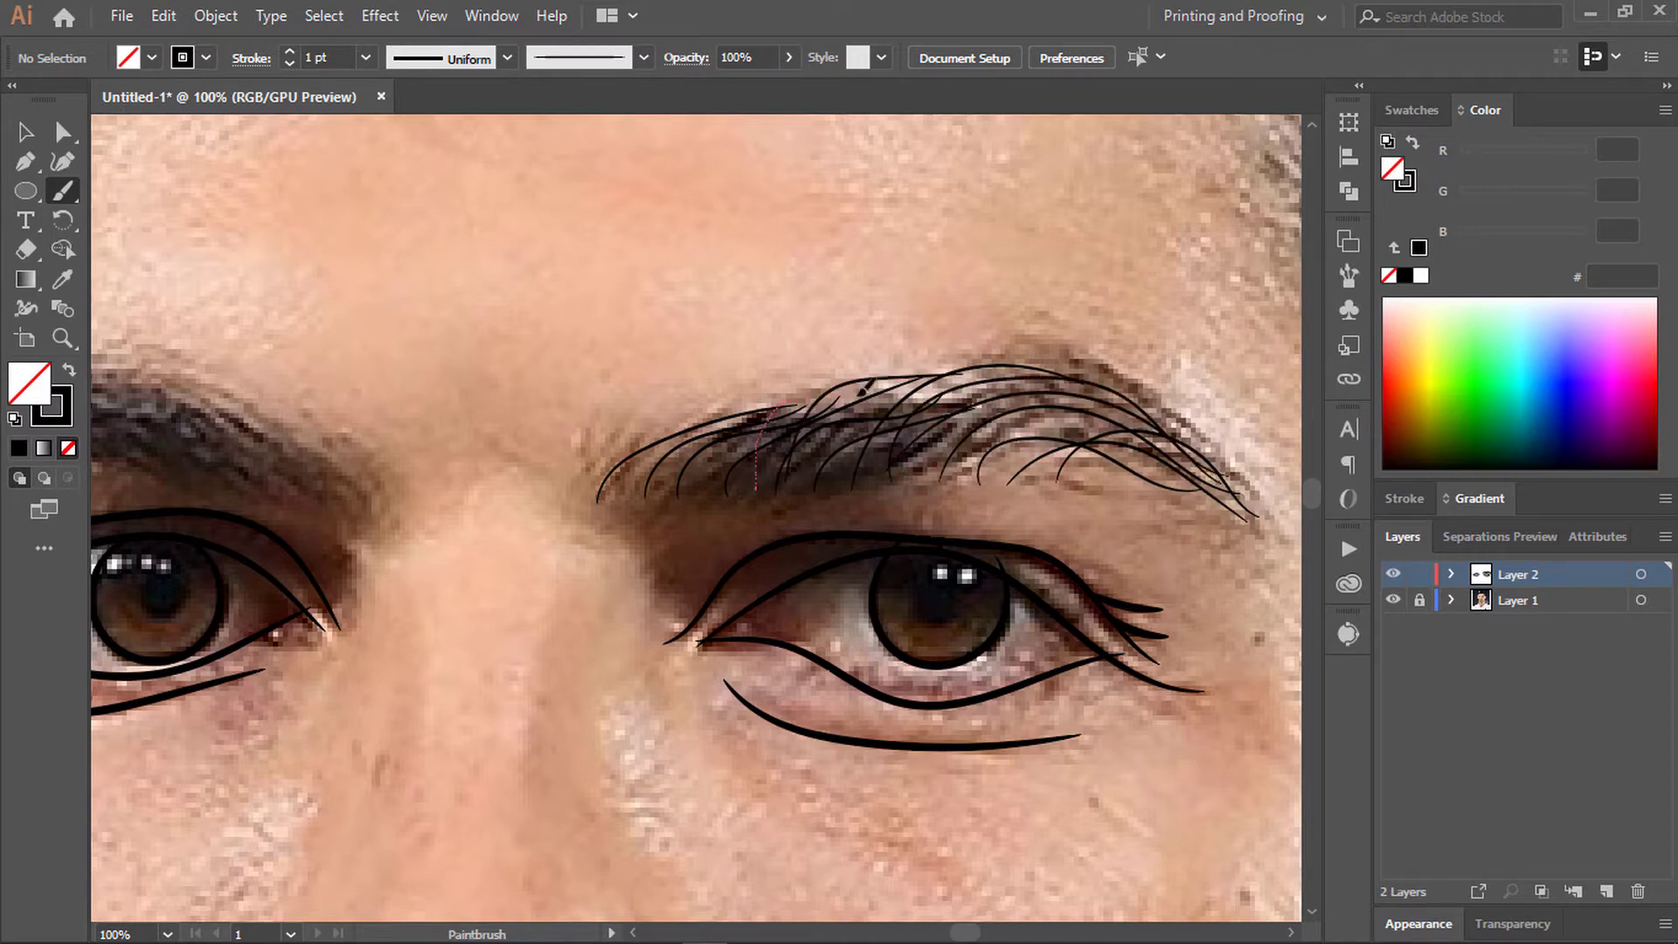
pyautogui.moveTo(863, 387); pyautogui.dragTo(900, 380)
pyautogui.moveTo(826, 393); pyautogui.dragTo(676, 495)
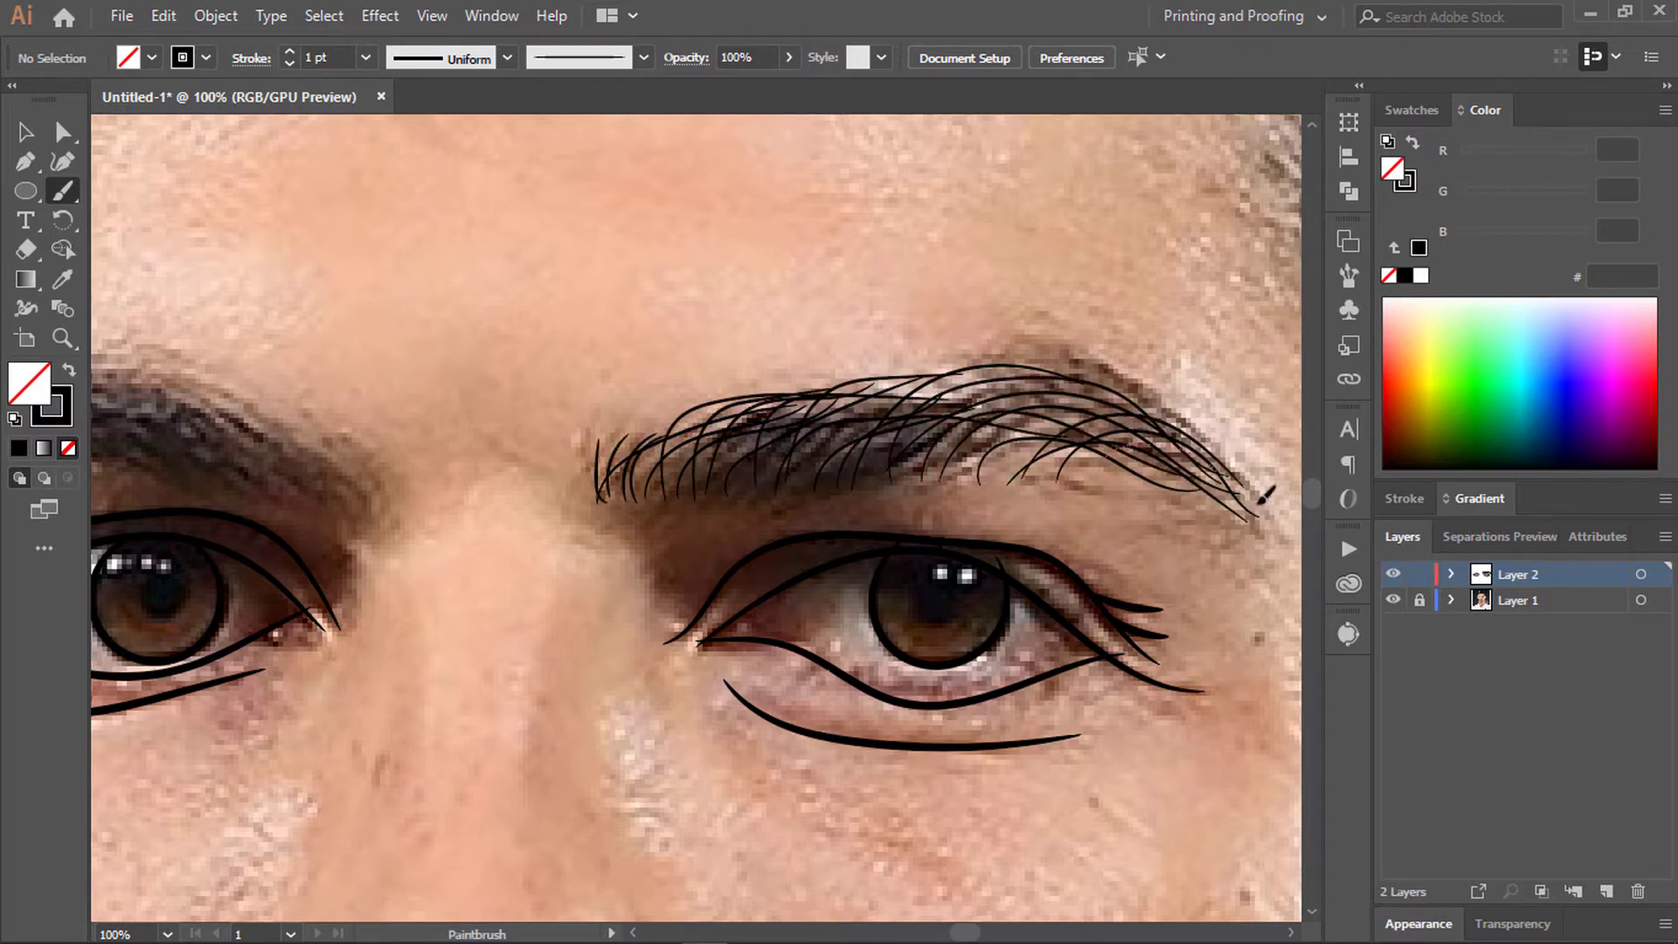
pyautogui.moveTo(996, 384); pyautogui.dragTo(1166, 463)
pyautogui.hotkey('ctrl', '0')
pyautogui.hotkey('ctrl', '1')
pyautogui.moveTo(747, 409); pyautogui.dragTo(860, 365)
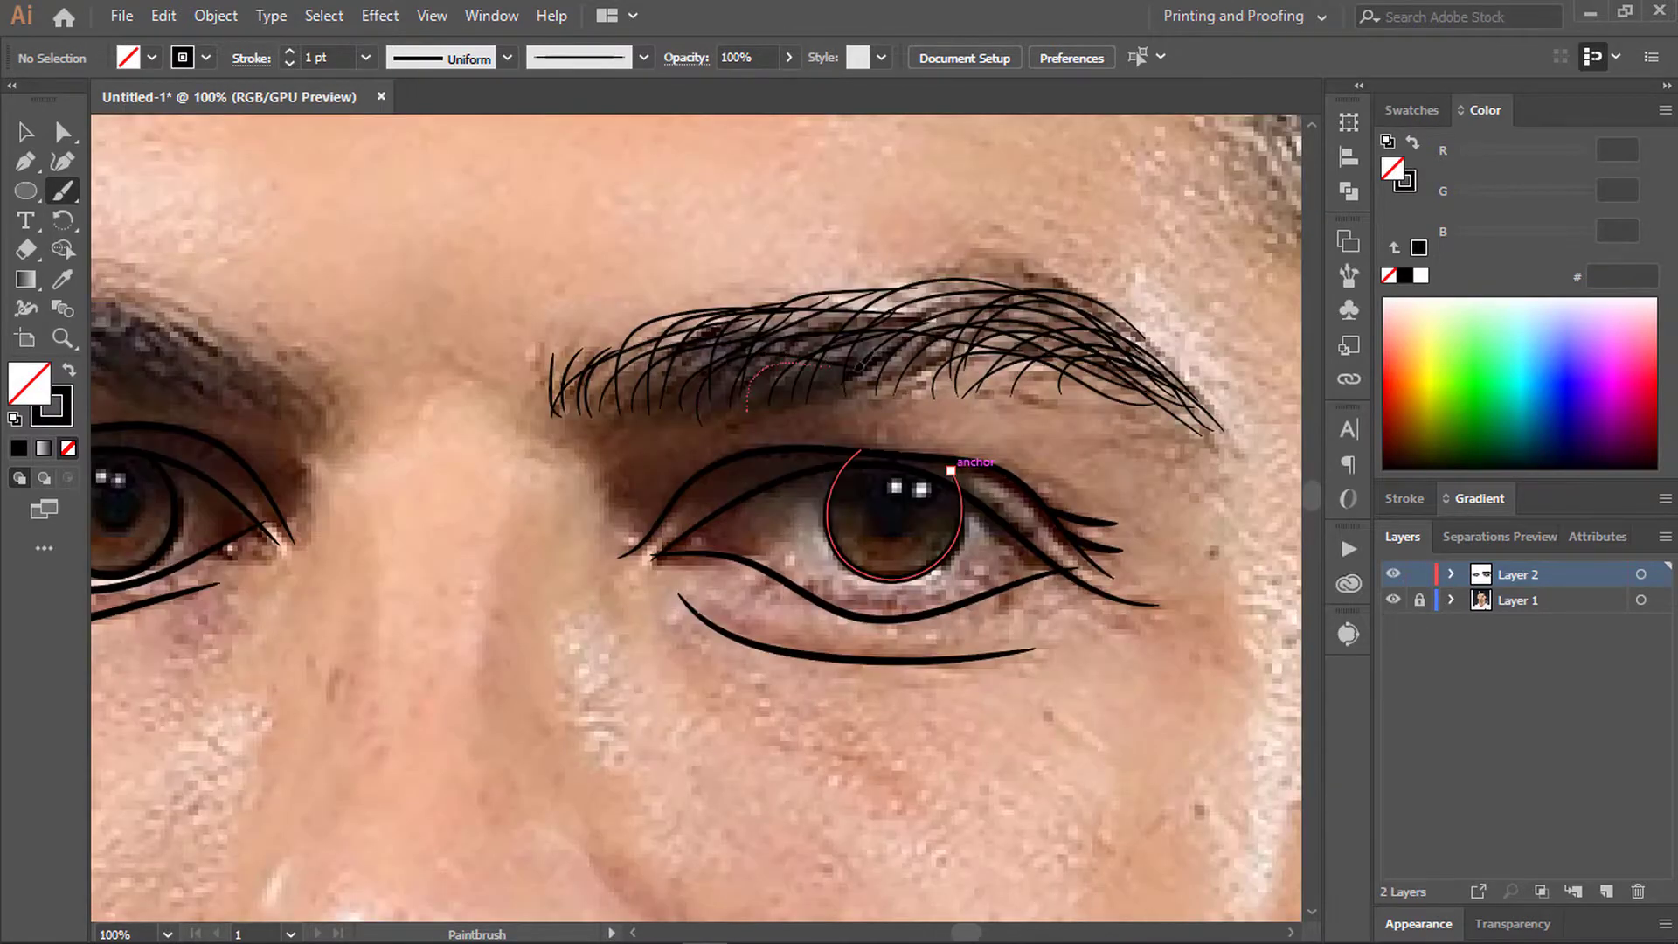
# Step: Paint thin hair strokes over the other eyebrow, then zoom out to the whole artboard
pyautogui.hotkey('ctrl', '0')
pyautogui.hotkey('ctrl', '1')
pyautogui.moveTo(708, 278); pyautogui.dragTo(900, 426)
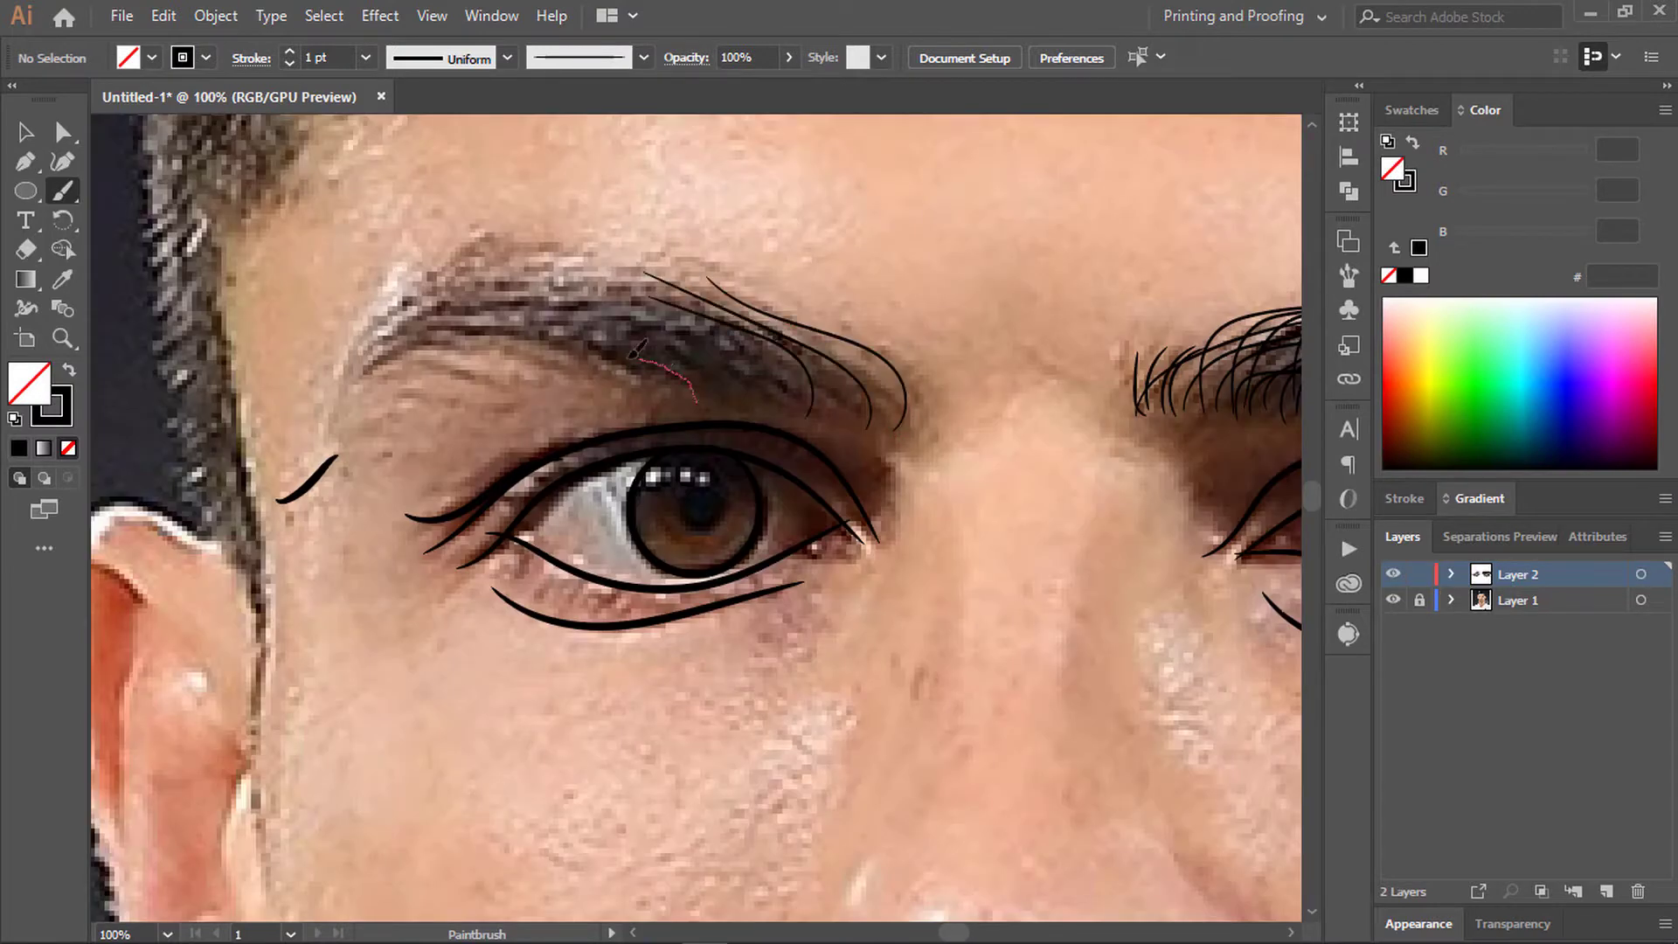
pyautogui.moveTo(636, 349); pyautogui.dragTo(372, 365)
pyautogui.moveTo(609, 390); pyautogui.dragTo(426, 364)
pyautogui.moveTo(668, 375)
pyautogui.mouseDown()
pyautogui.moveTo(622, 316)
pyautogui.moveTo(631, 275)
pyautogui.mouseUp()
pyautogui.moveTo(812, 410); pyautogui.dragTo(644, 276)
pyautogui.moveTo(791, 410); pyautogui.dragTo(736, 324)
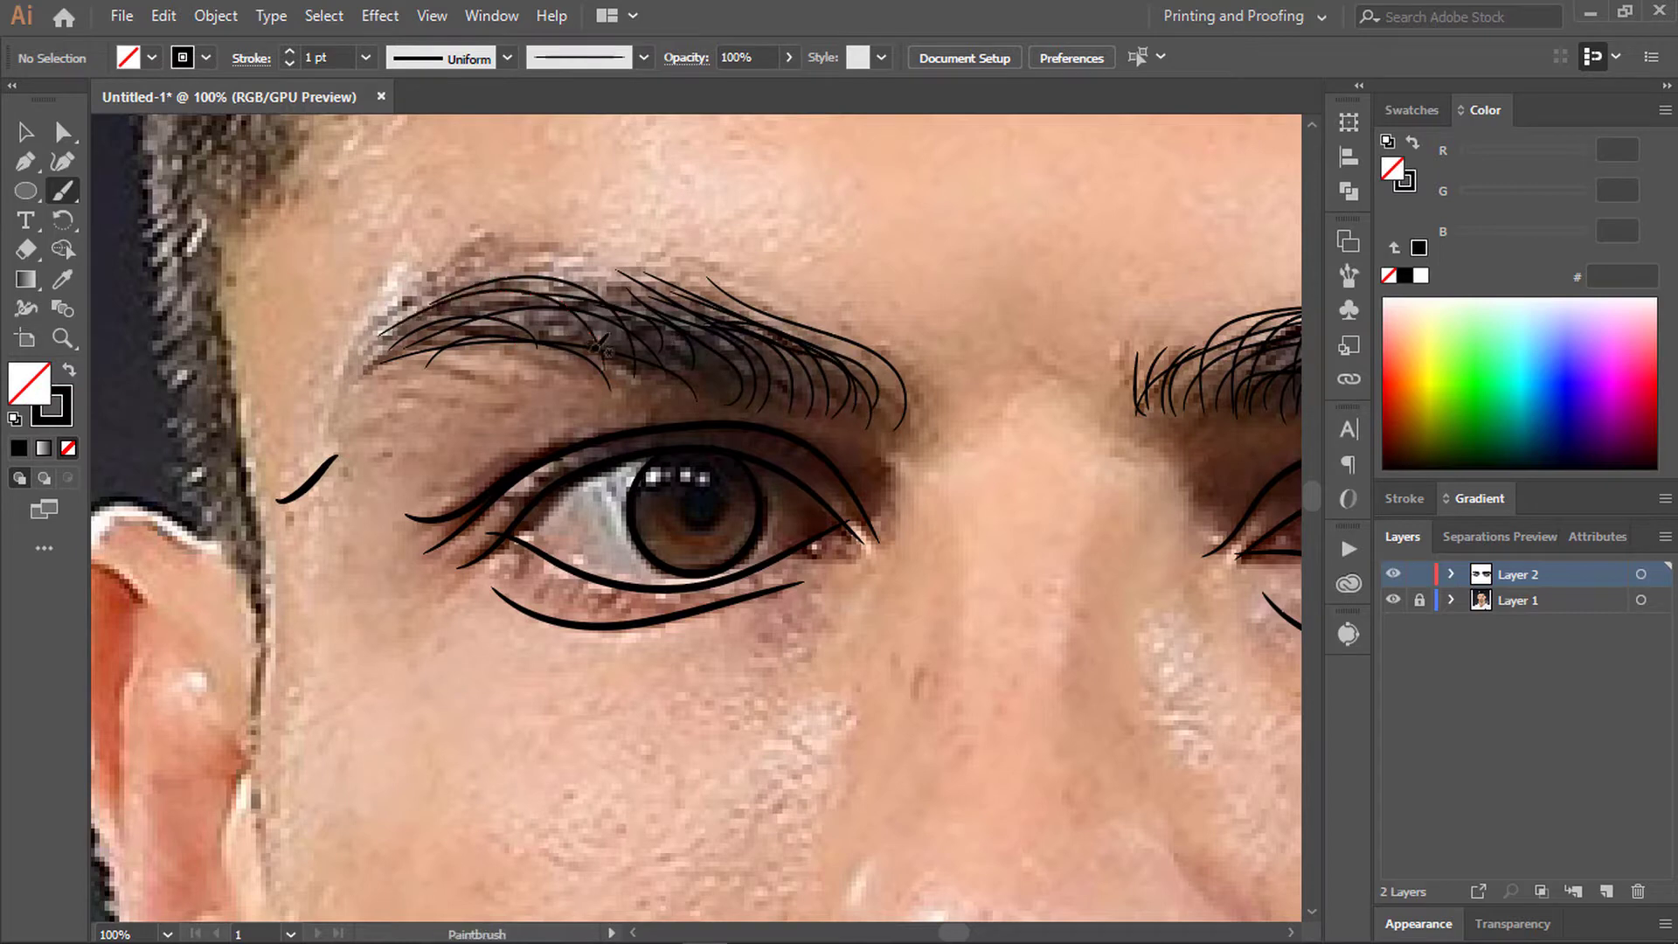
pyautogui.moveTo(426, 288); pyautogui.dragTo(428, 304)
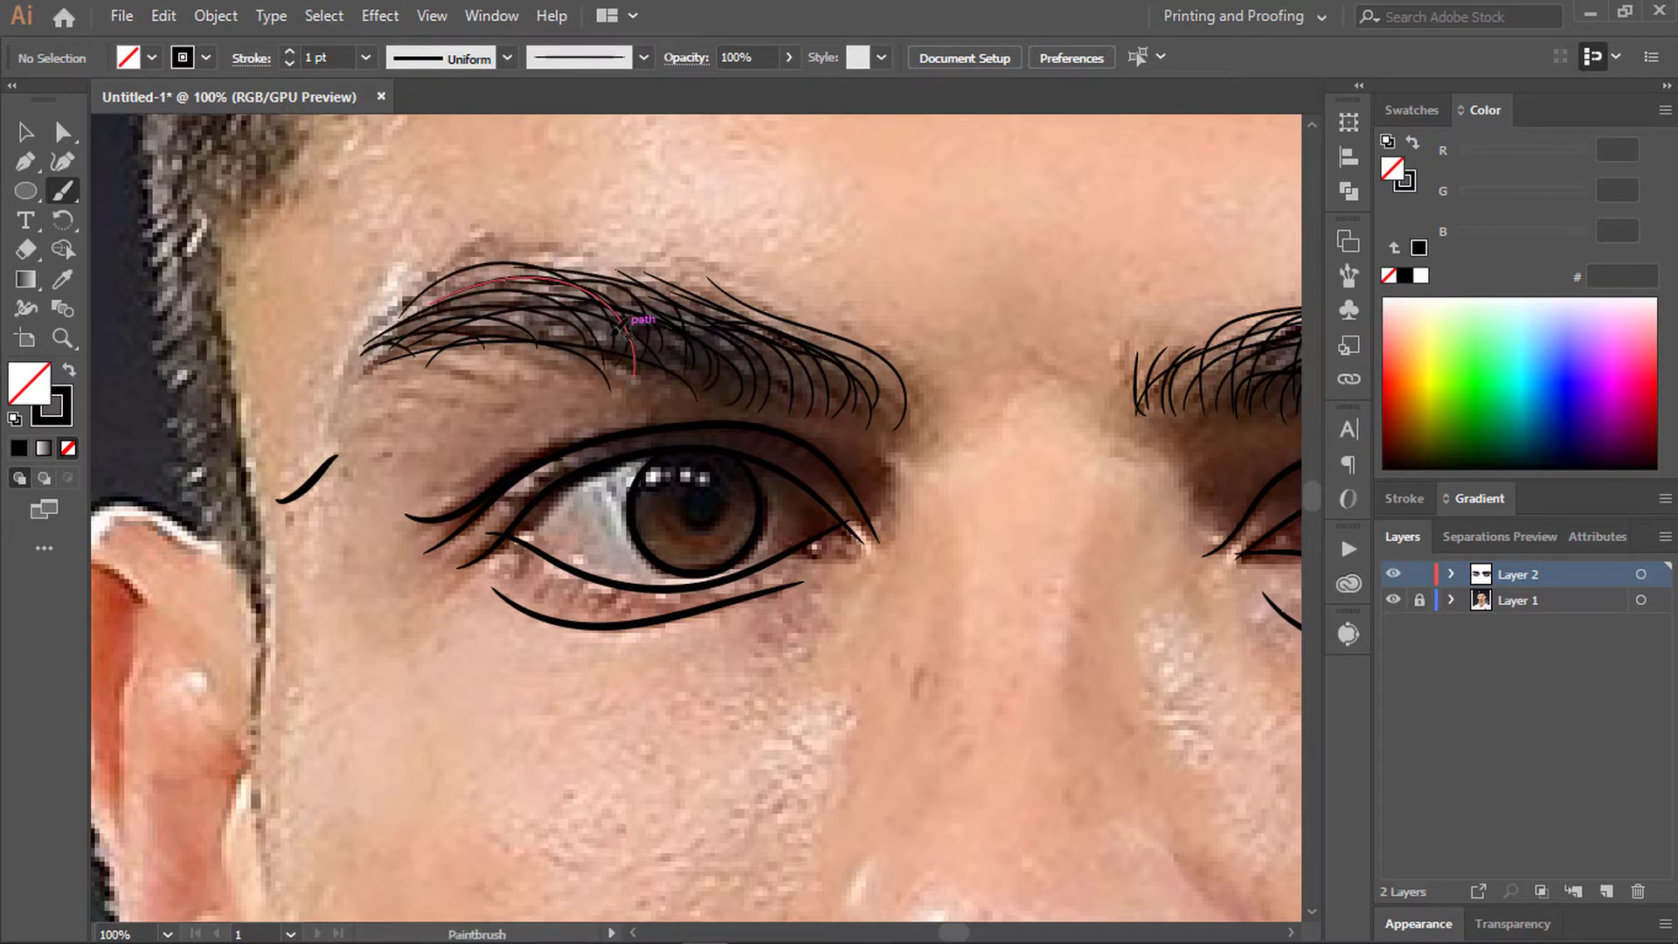
pyautogui.hotkey('ctrl', '0')
# Step: Toggle Layer 1's photo off and back on, then inspect the traced eyes with the Selection tool
pyautogui.click(1393, 599)
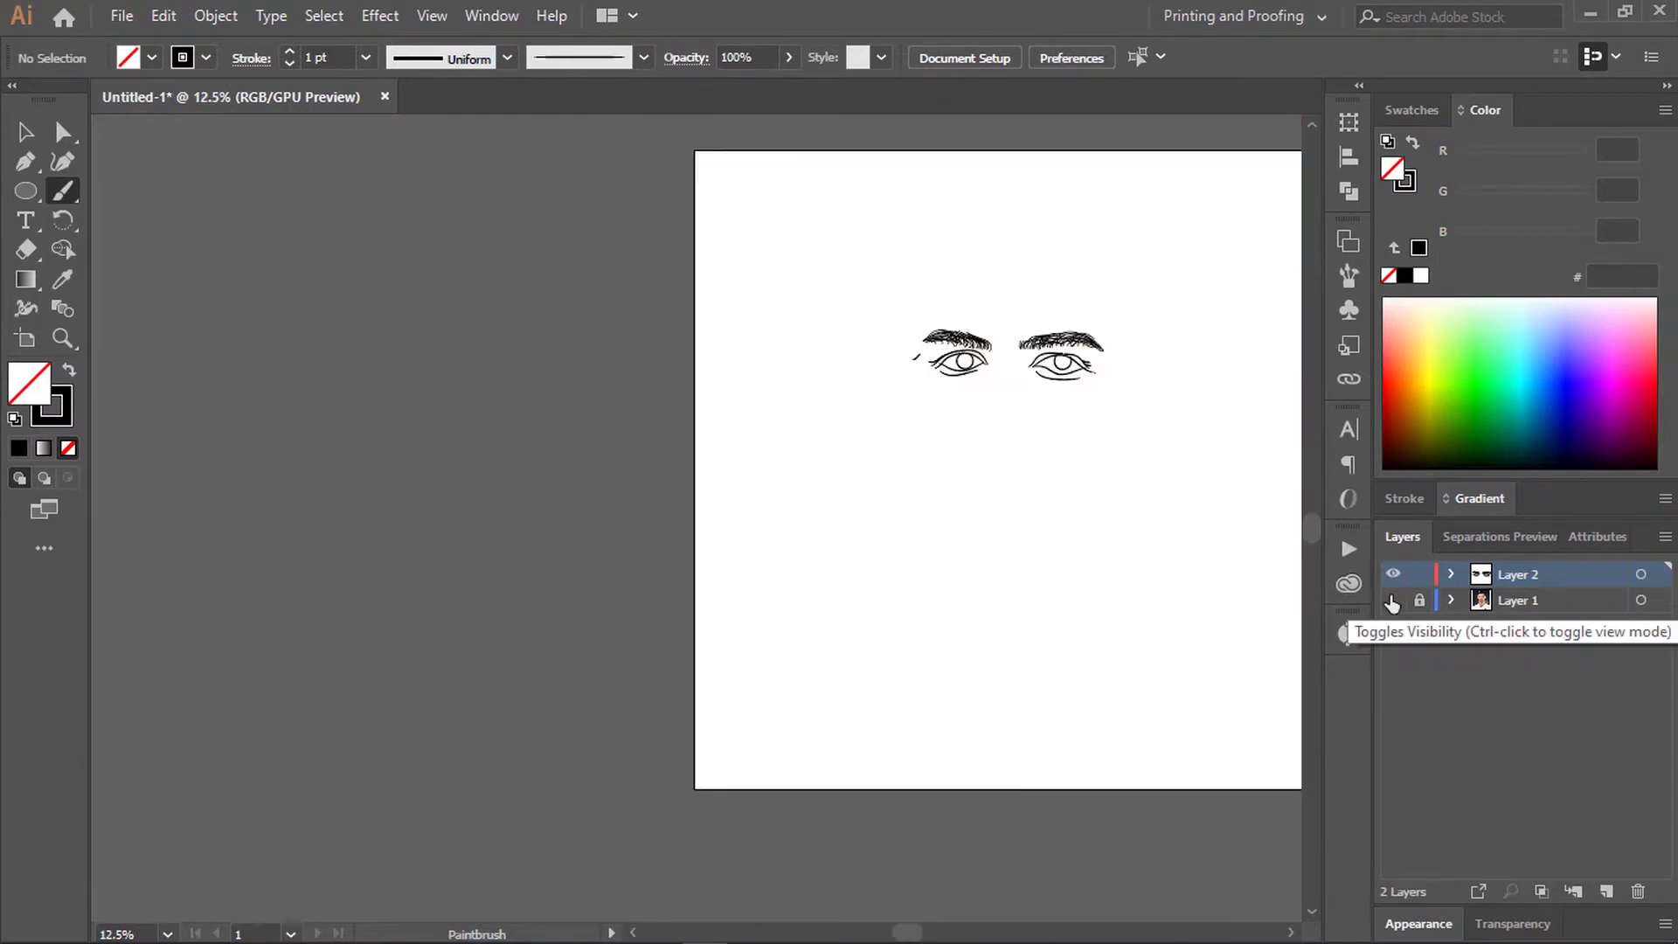
pyautogui.click(1393, 599)
pyautogui.scroll(4, 1102, 349)
pyautogui.scroll(2, 492, 429)
pyautogui.scroll(2, 276, 297)
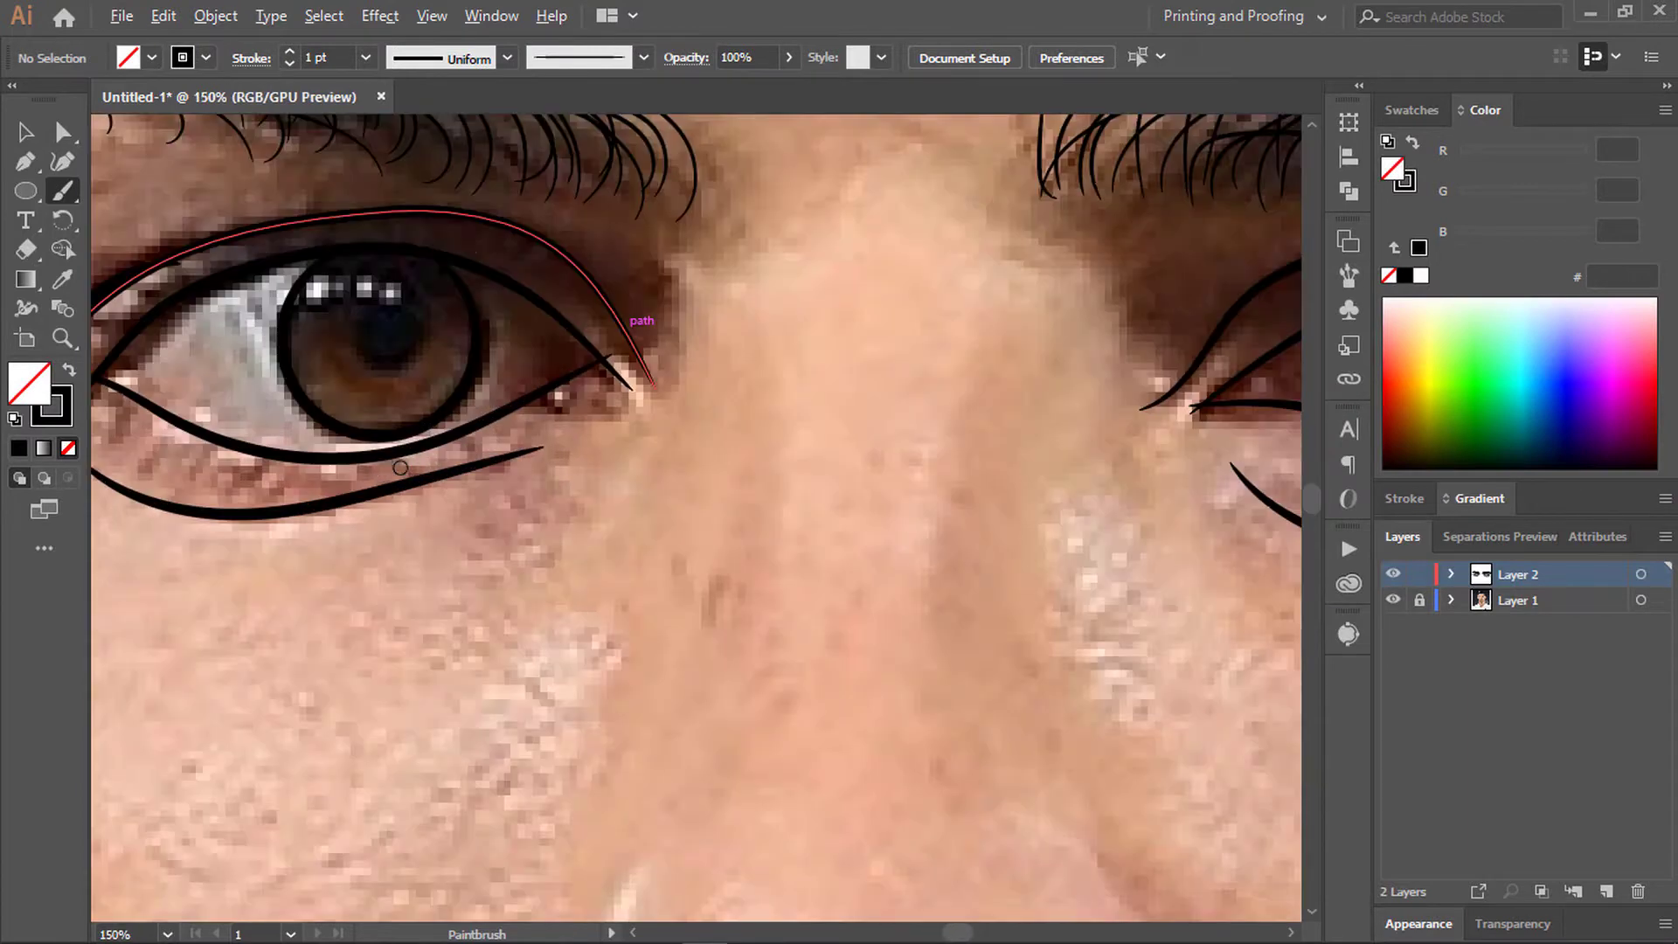
pyautogui.hscroll(5, 638, 244)
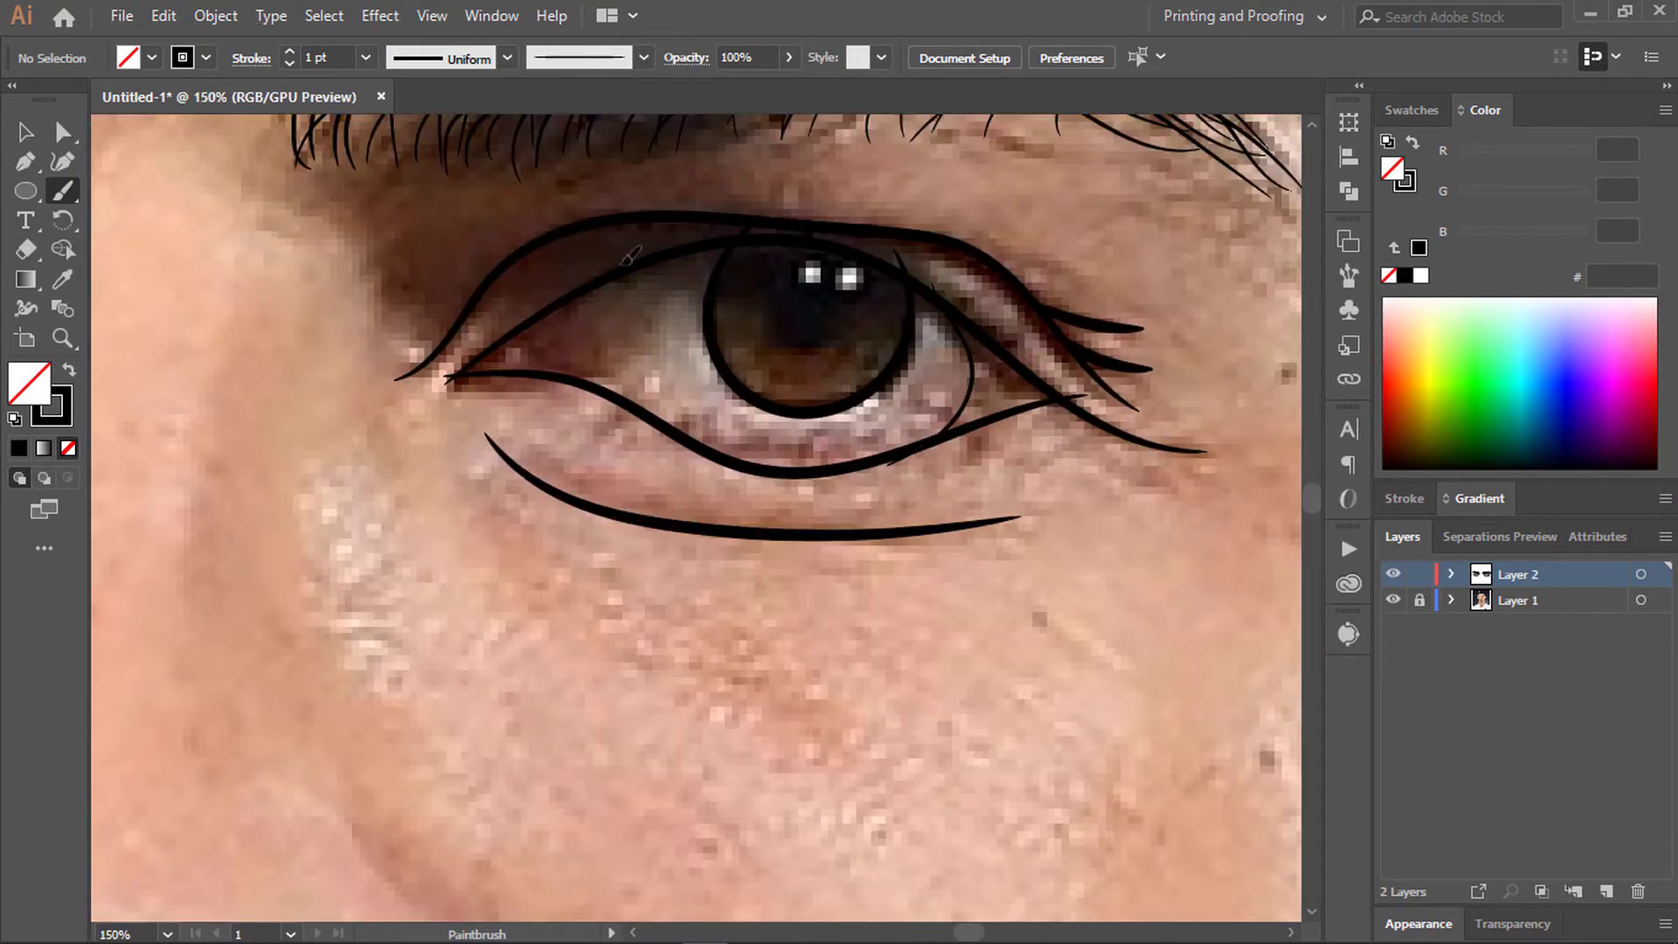
pyautogui.scroll(2, 631, 253)
pyautogui.scroll(-4, 569, 431)
pyautogui.scroll(2, 625, 244)
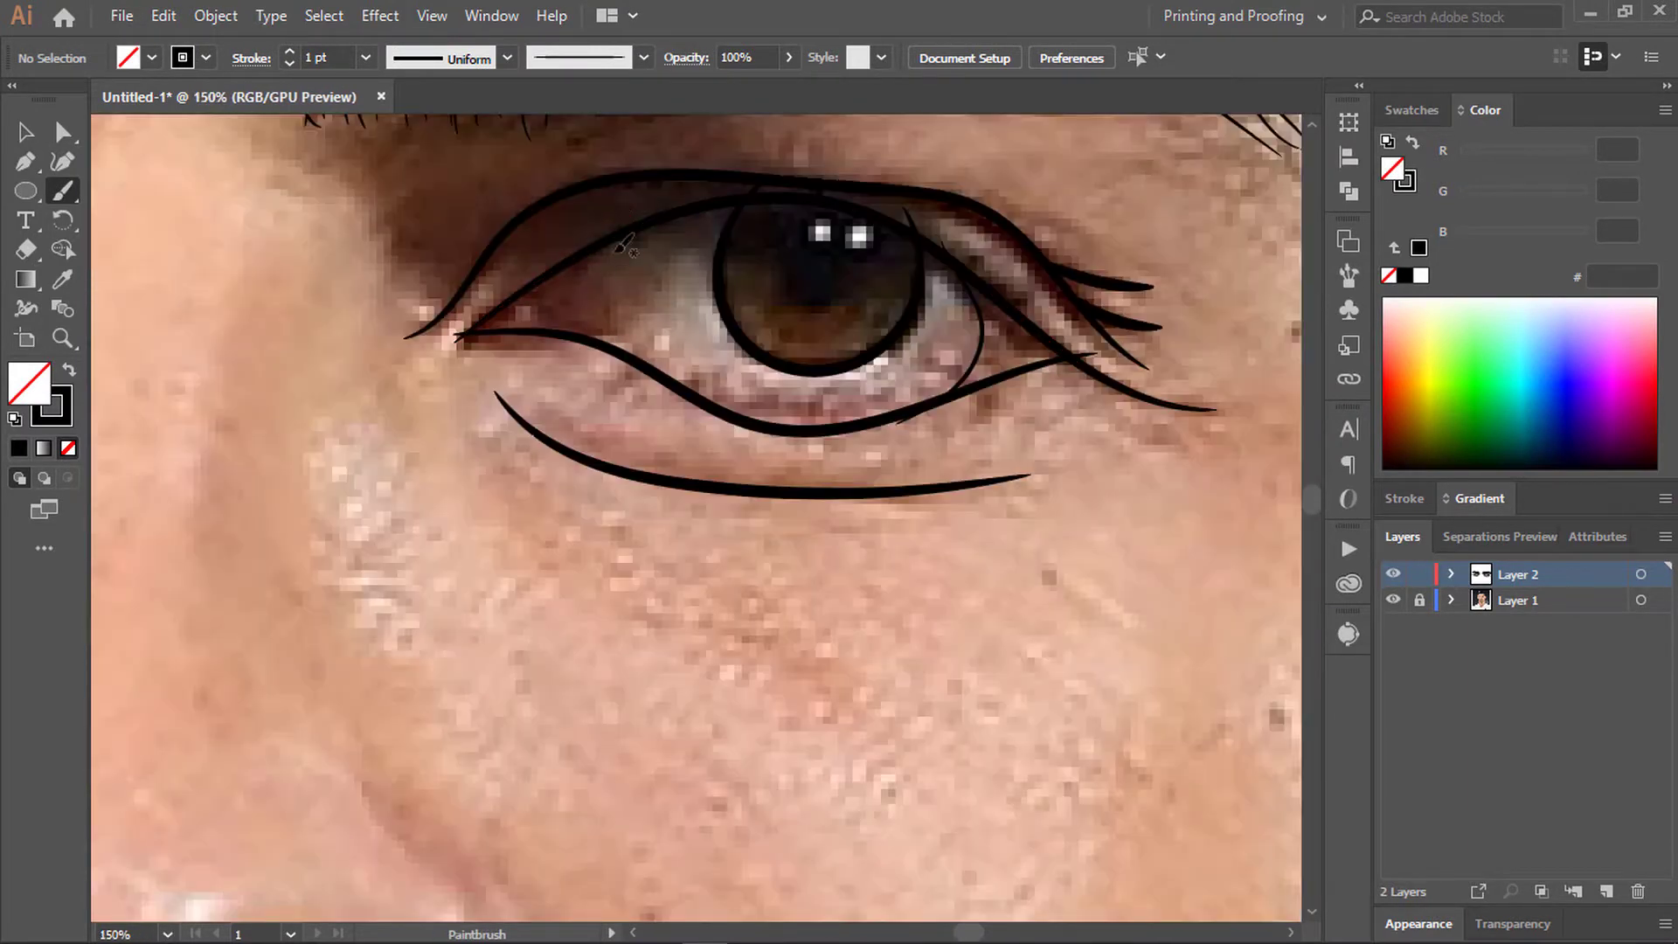
pyautogui.hscroll(-2, 622, 365)
pyautogui.scroll(-2, 282, 325)
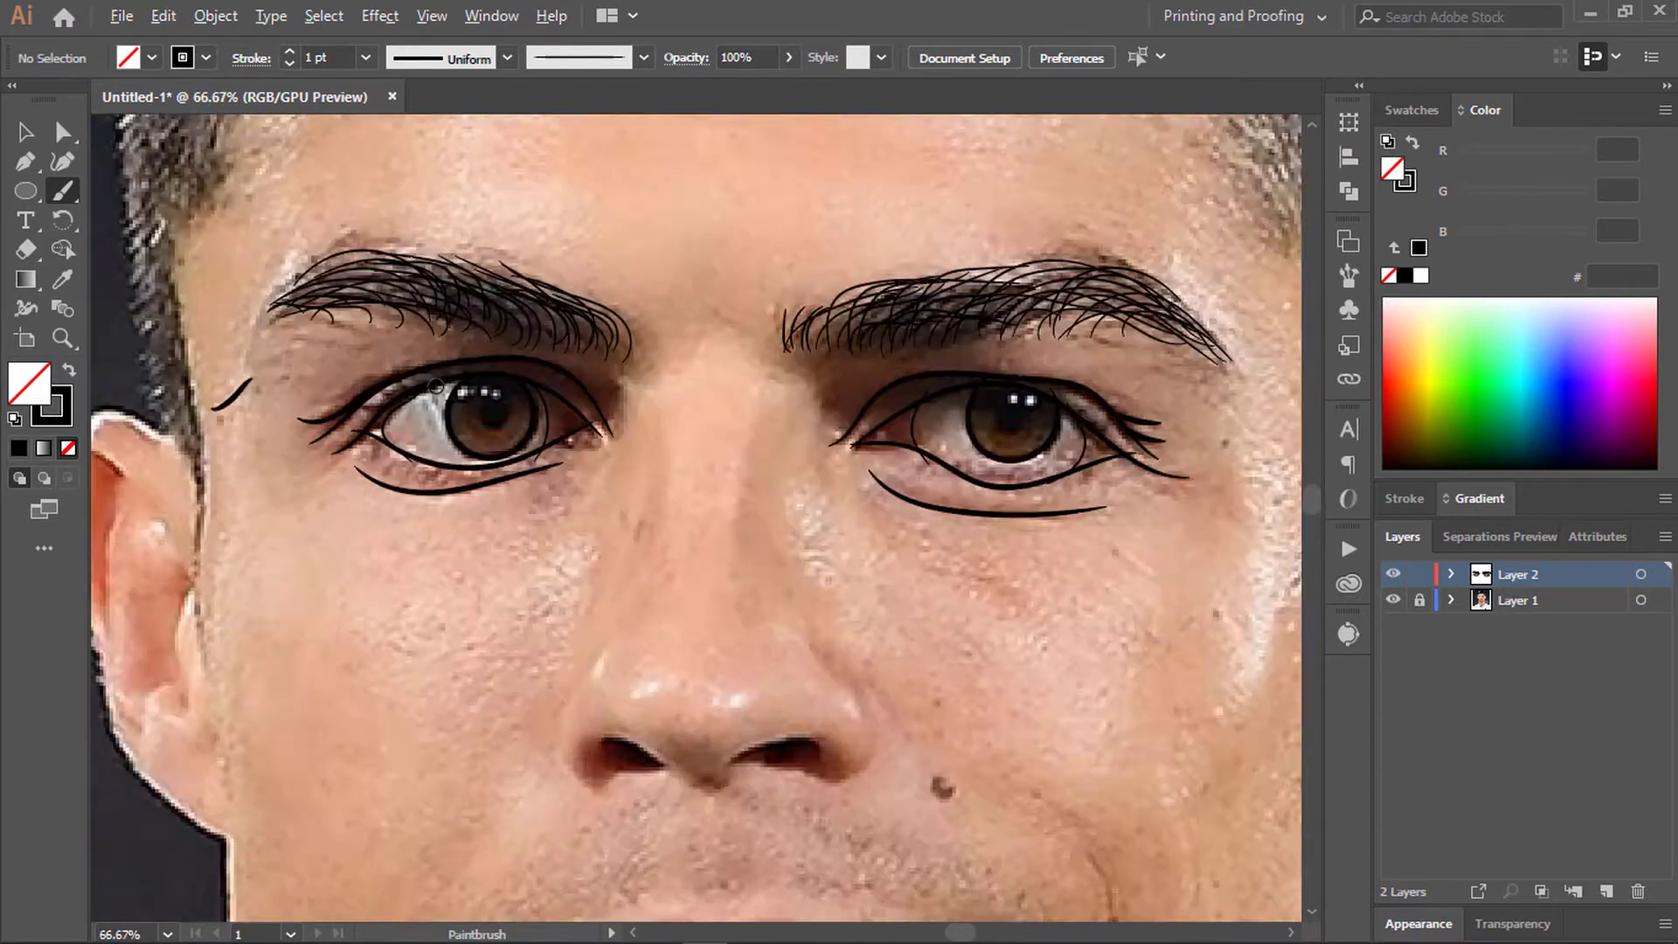
pyautogui.scroll(-1, 281, 325)
pyautogui.press('v')
pyautogui.scroll(-1, 280, 325)
pyautogui.scroll(-1, 524, 349)
# Step: Select all the traced strokes and apply Object > Expand Appearance
pyautogui.scroll(2, 594, 306)
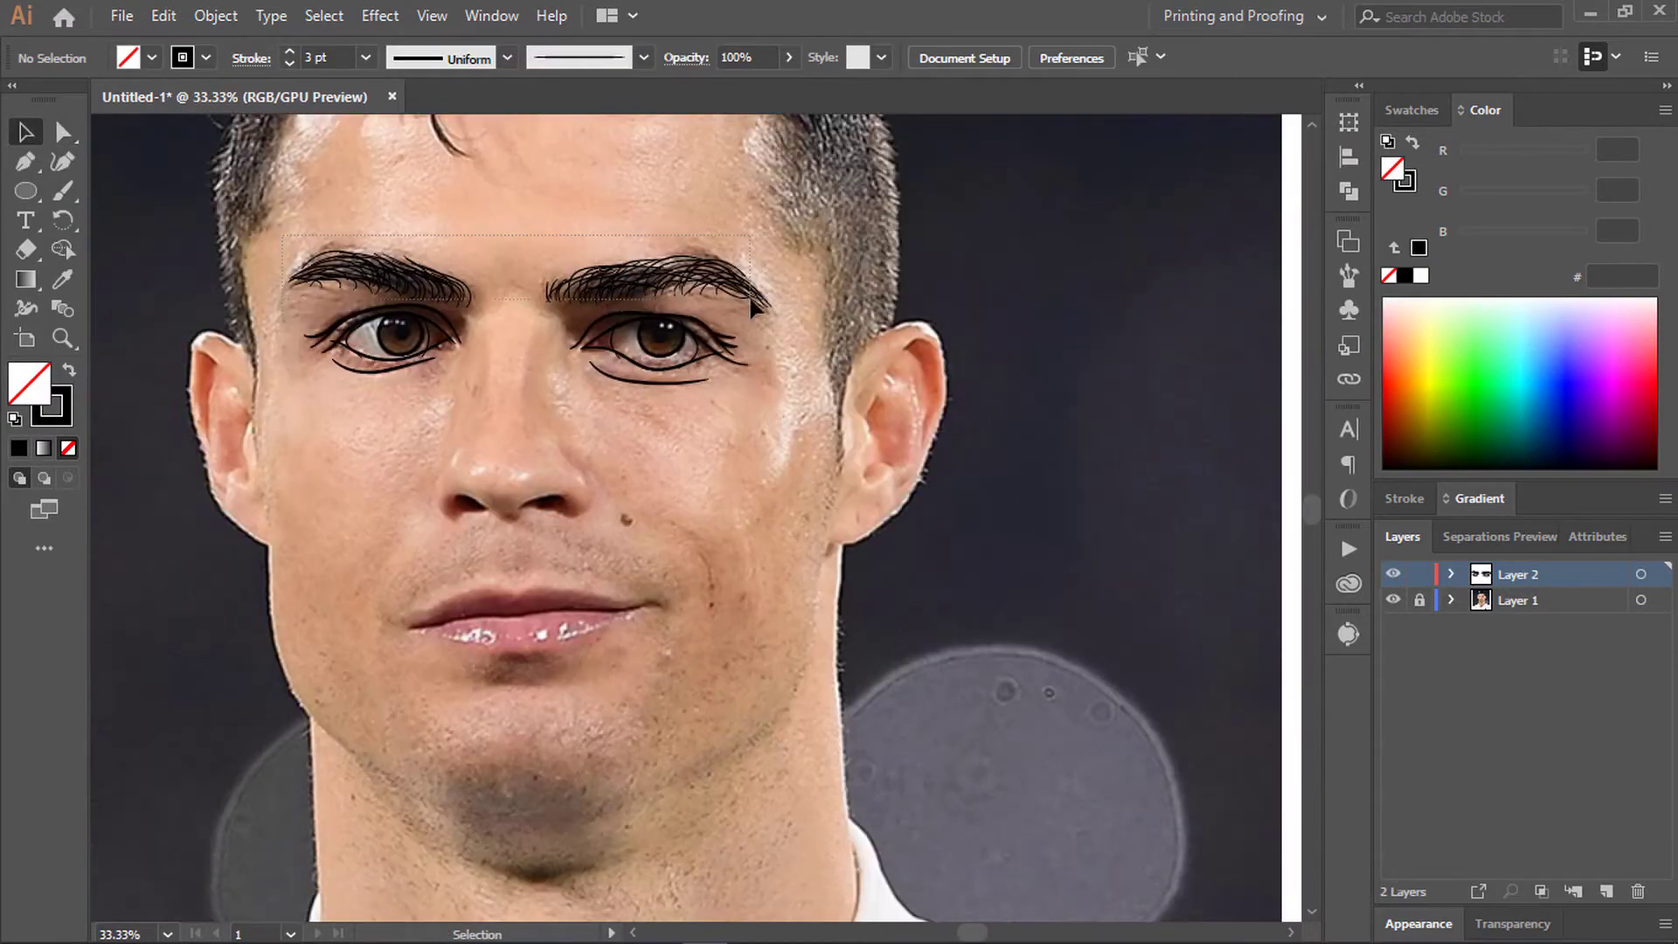
pyautogui.click(594, 305)
pyautogui.scroll(1, 594, 306)
pyautogui.click(730, 486)
pyautogui.scroll(-2, 730, 486)
pyautogui.hotkey('ctrl', 'a')
pyautogui.click(215, 16)
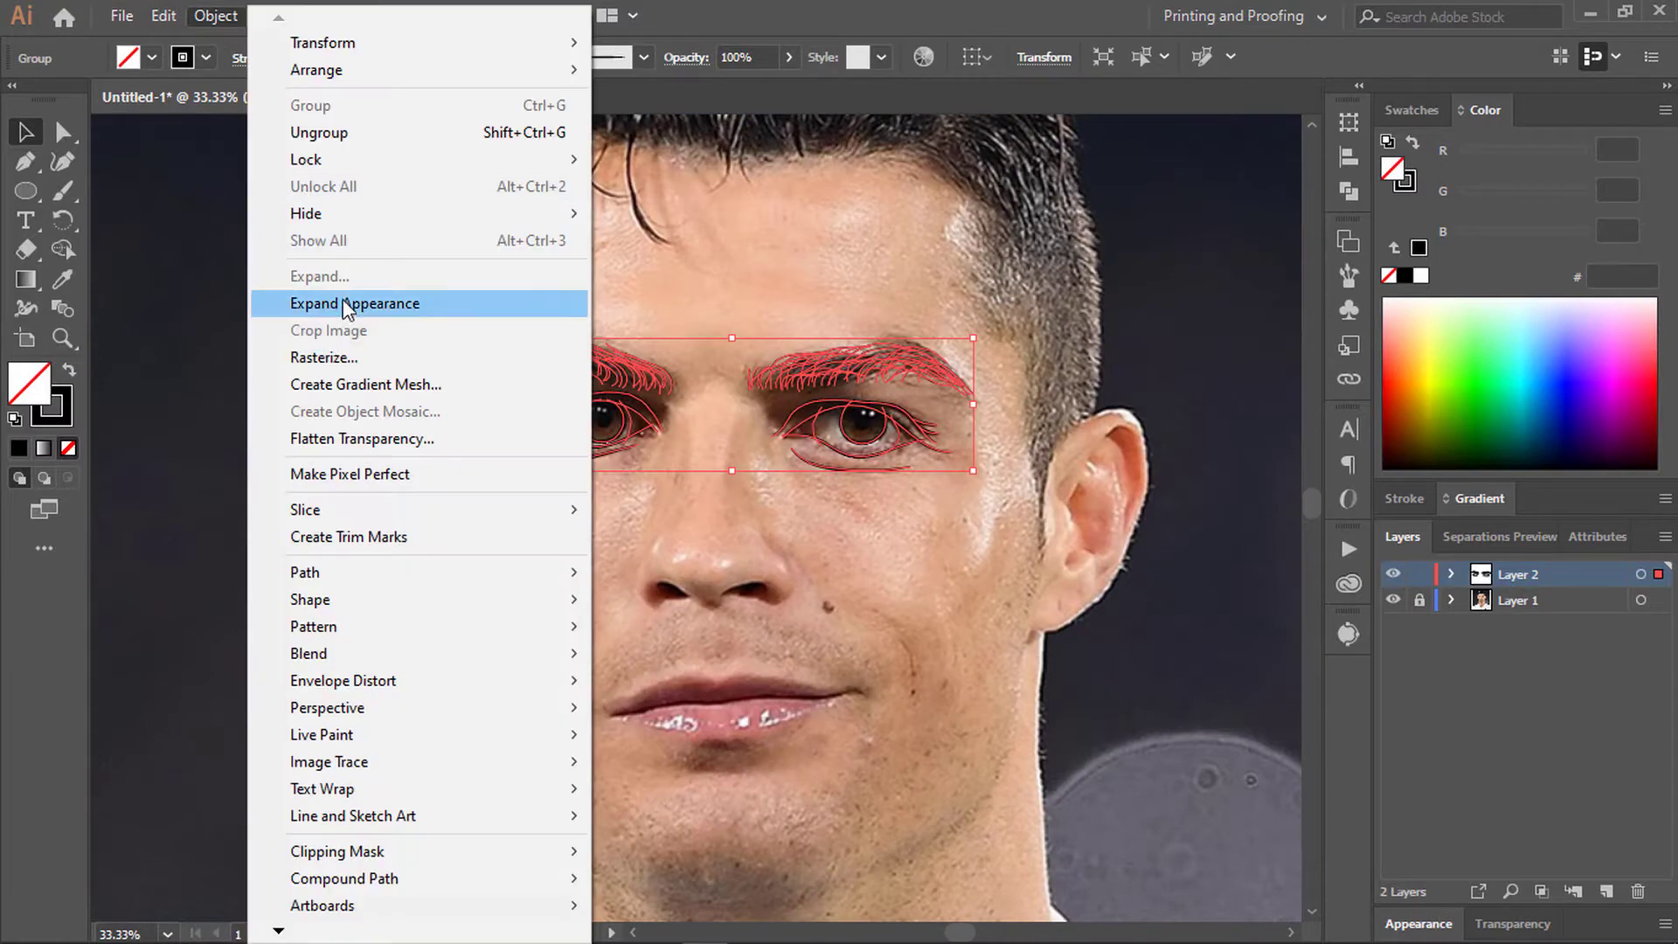
pyautogui.click(341, 299)
# Step: Inspect the expanded group in Layer 2 by toggling its visibility in the Layers panel
pyautogui.scroll(3, 821, 474)
pyautogui.scroll(-2, 821, 475)
pyautogui.click(1451, 573)
pyautogui.click(1481, 600)
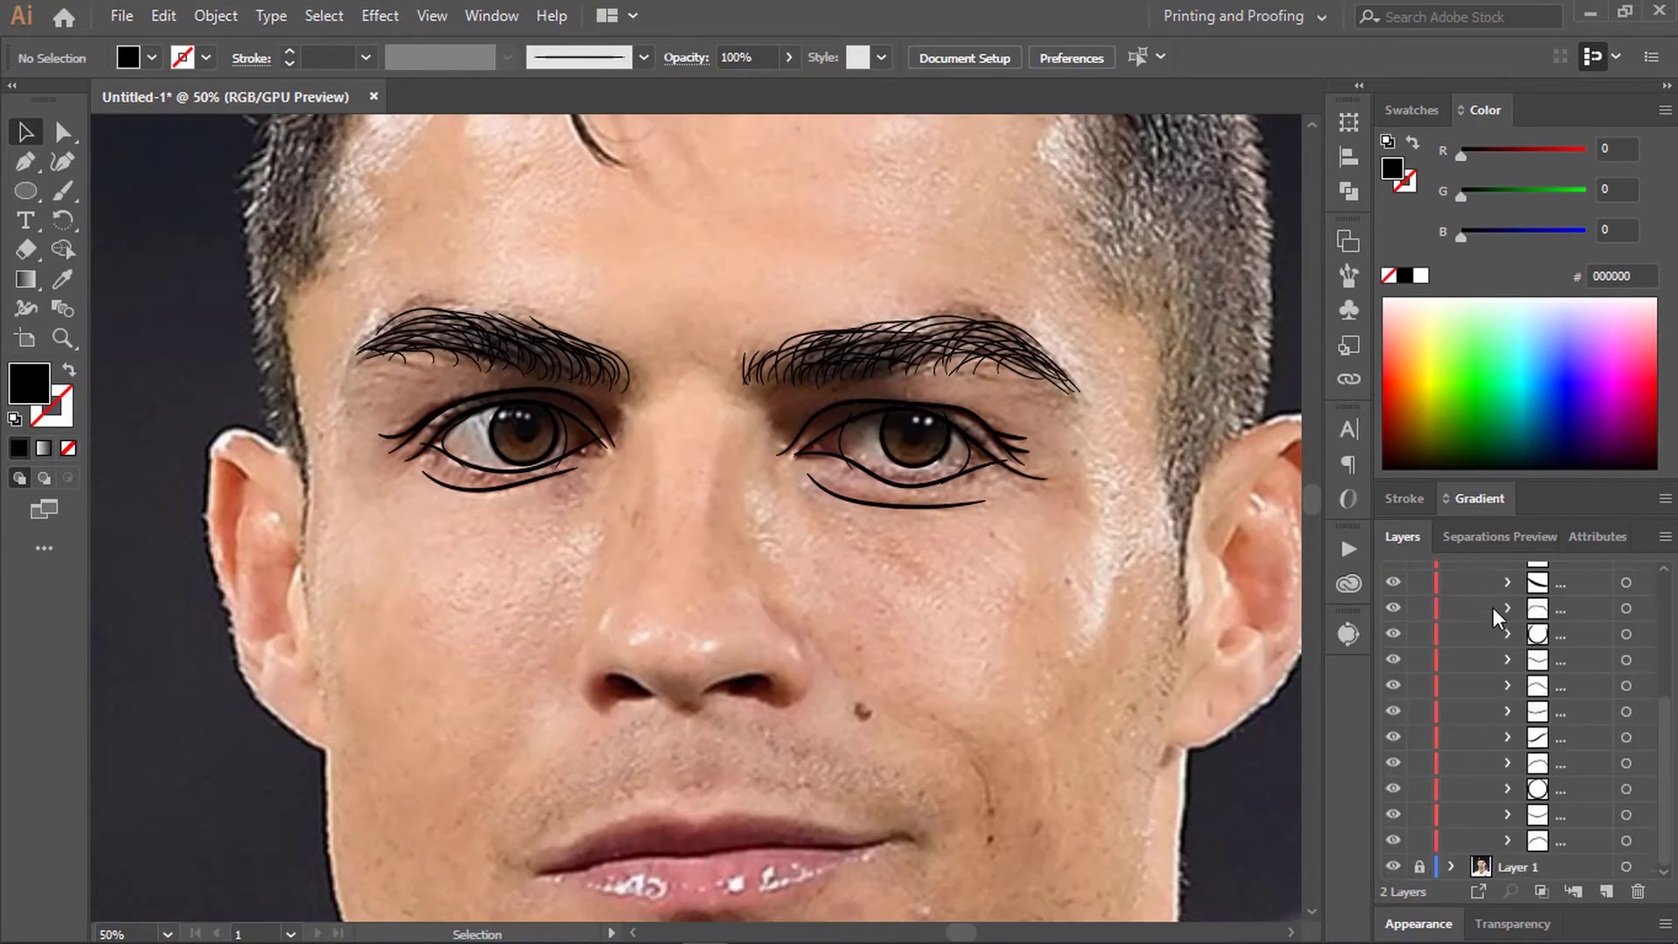
pyautogui.click(1392, 573)
pyautogui.click(1452, 574)
# Step: Select both eyes' expanded paths with the Direct Selection tool
pyautogui.press('a')
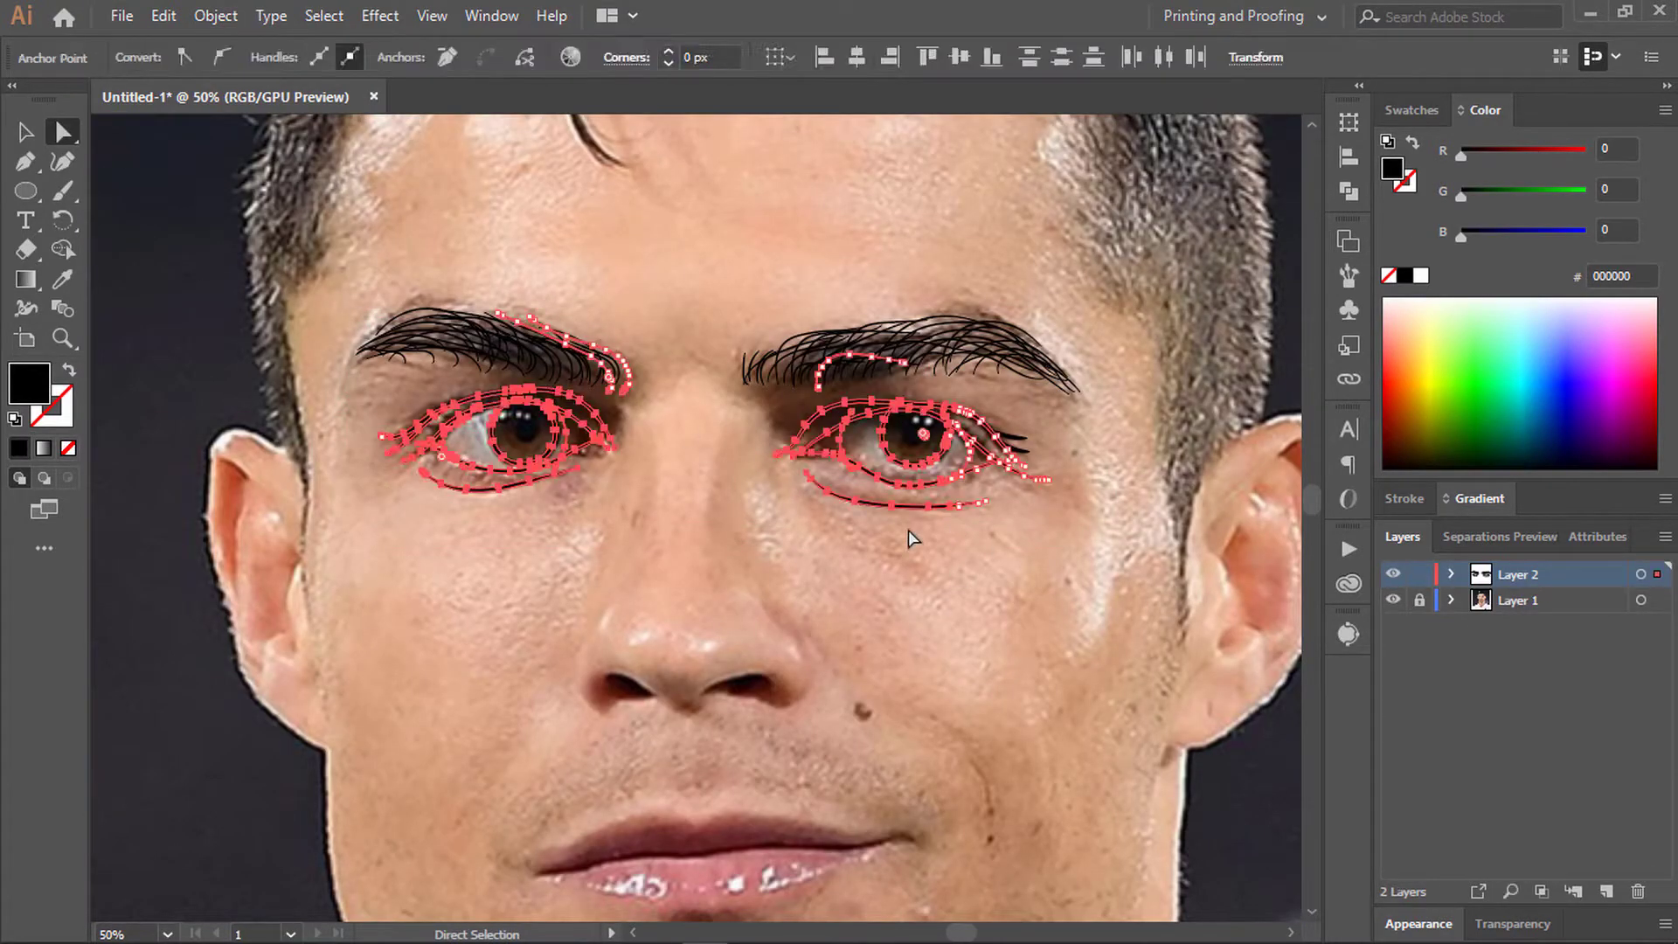
pyautogui.moveTo(359, 398); pyautogui.dragTo(1061, 524)
pyautogui.click(999, 577)
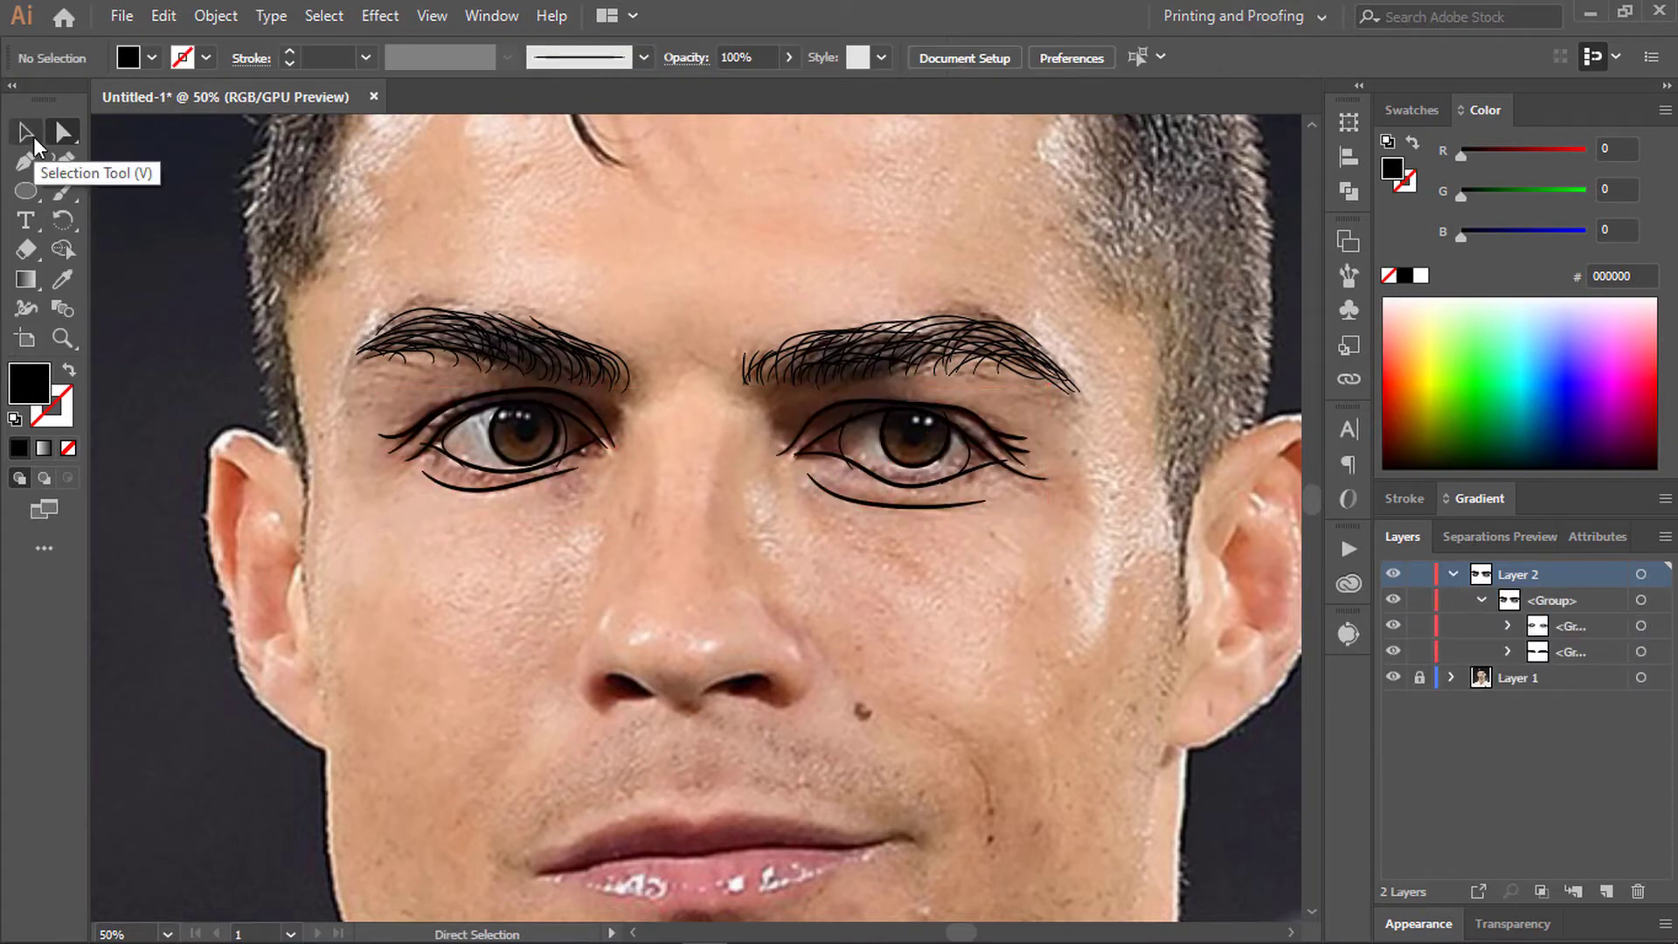
pyautogui.click(24, 131)
pyautogui.hotkey('ctrl', '+')
pyautogui.click(328, 498)
pyautogui.press('a')
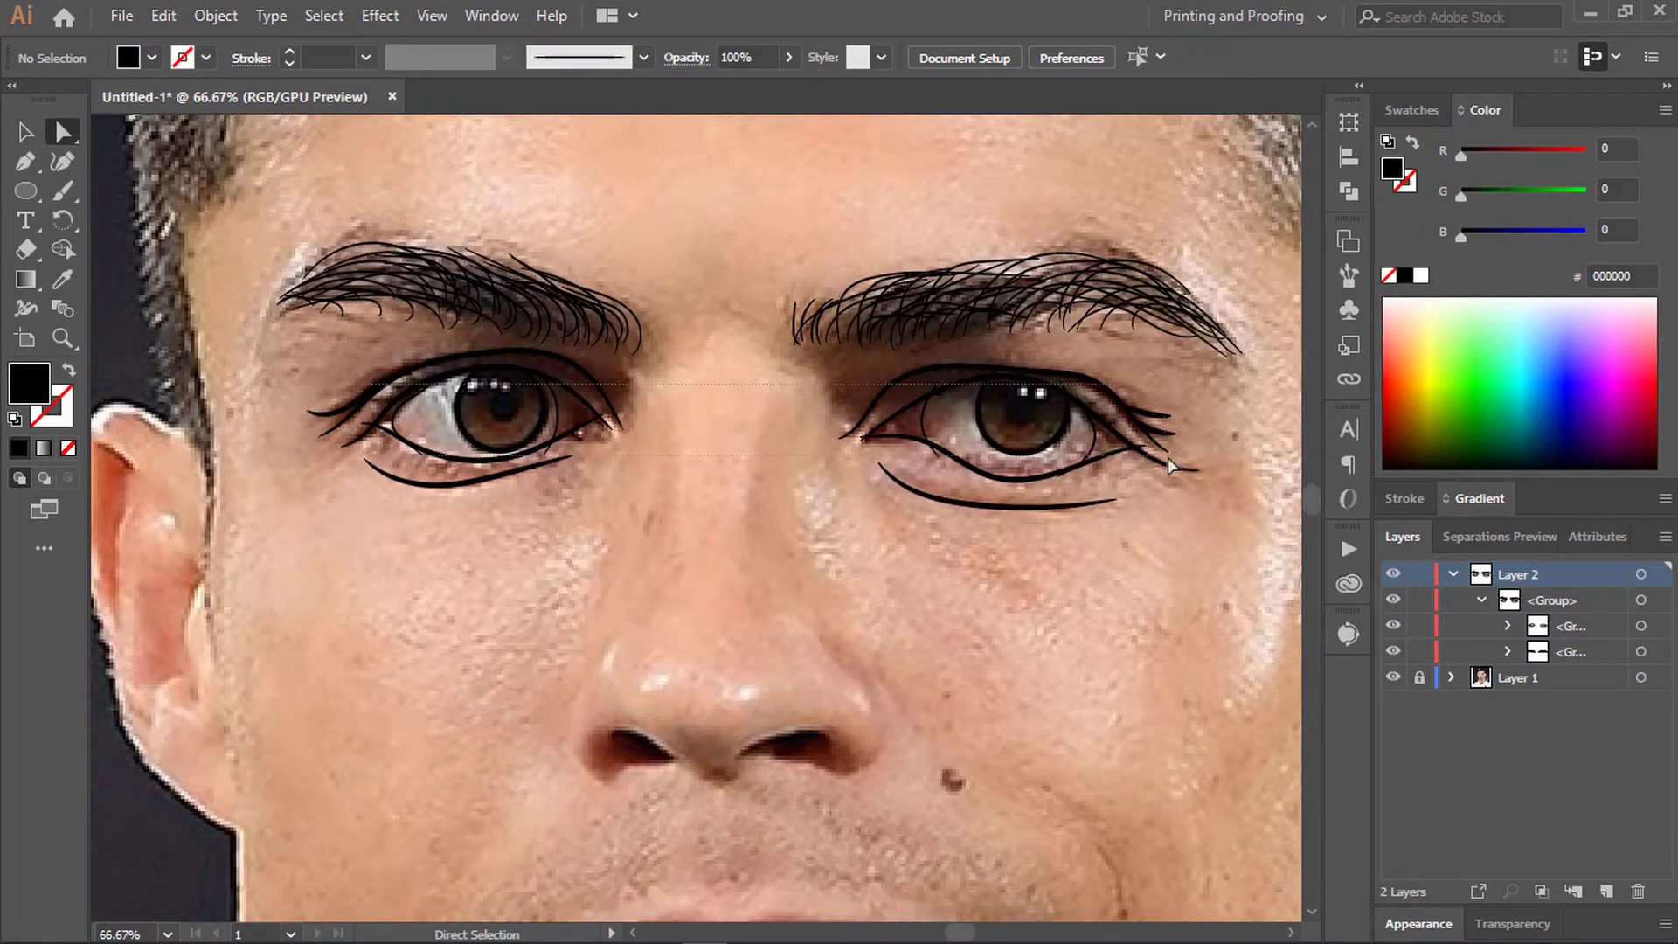
pyautogui.moveTo(327, 498); pyautogui.dragTo(1168, 458)
# Step: Select the eye outline paths and reveal their anchors with Direct Selection
pyautogui.click(1506, 625)
pyautogui.press('v')
pyautogui.click(1348, 191)
pyautogui.scroll(5, 515, 524)
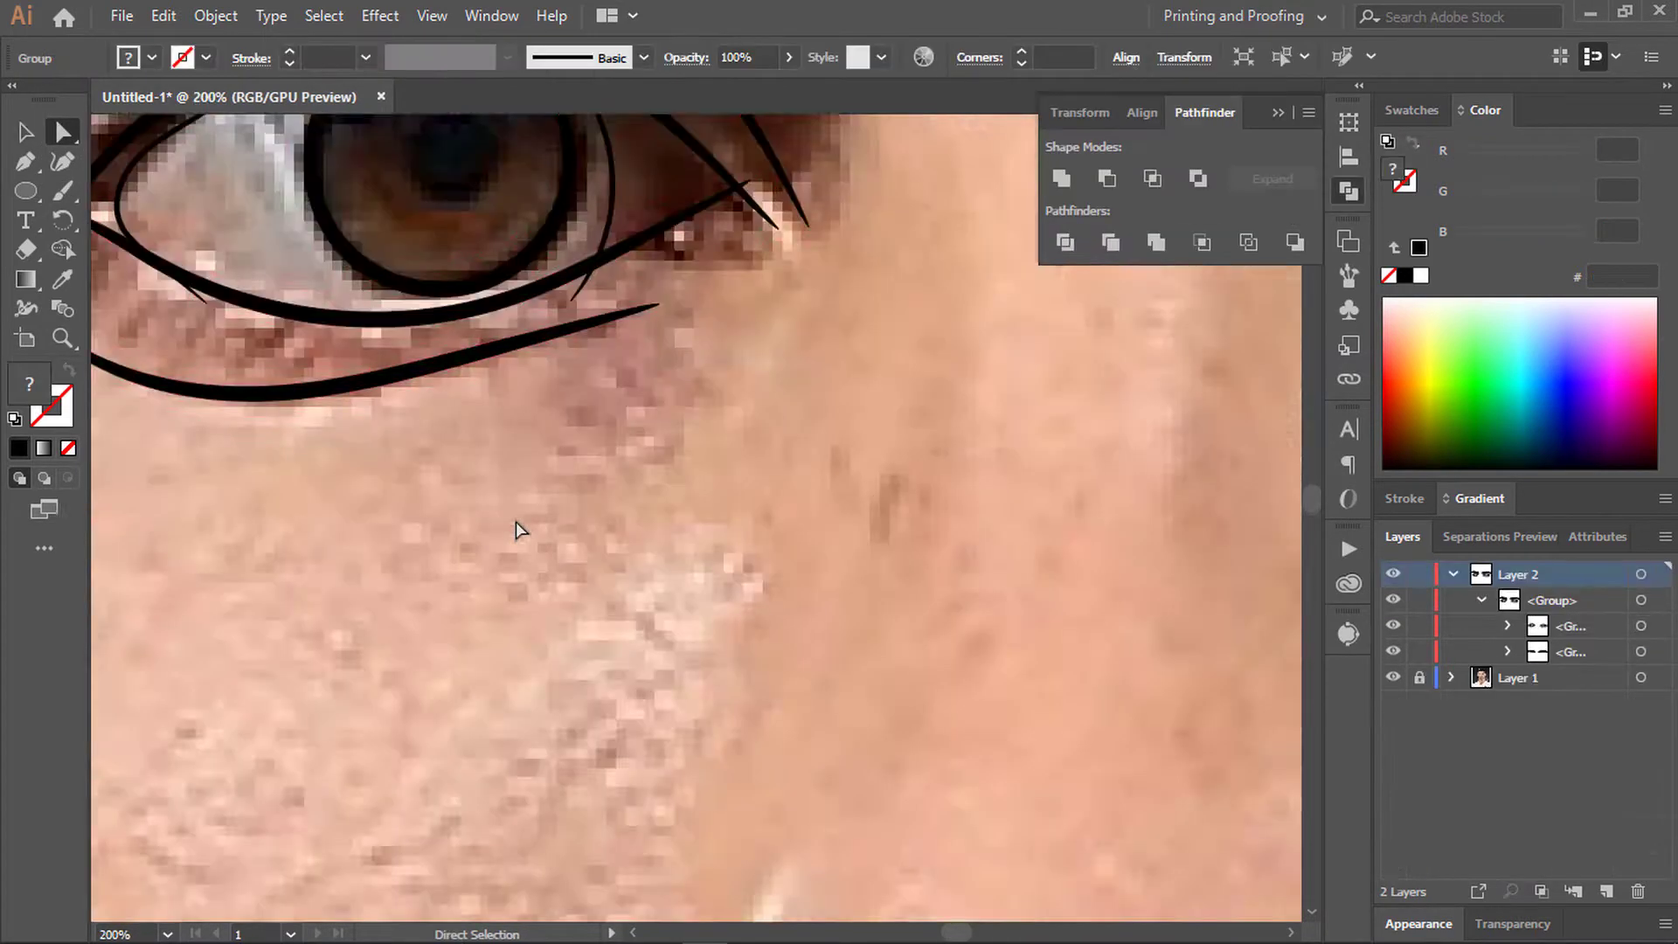
pyautogui.scroll(5, 337, 626)
pyautogui.press('a')
pyautogui.scroll(5, 553, 428)
pyautogui.scroll(-2, 552, 428)
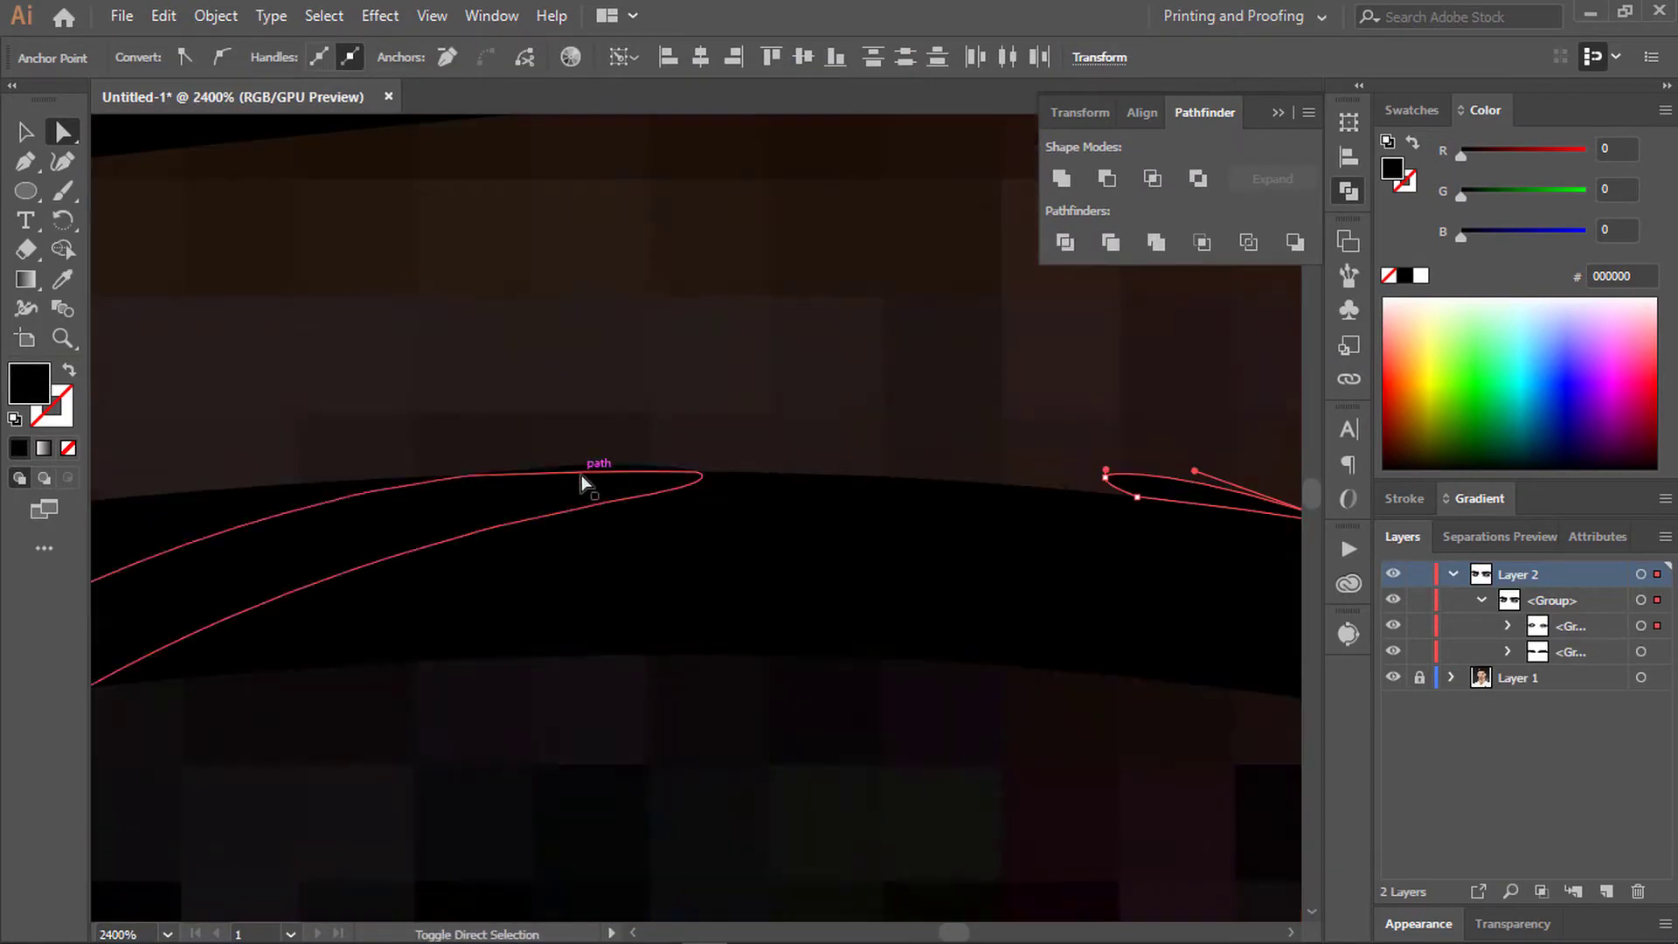
pyautogui.scroll(-2, 580, 475)
pyautogui.scroll(-2, 767, 484)
pyautogui.scroll(-2, 526, 548)
pyautogui.scroll(1, 815, 463)
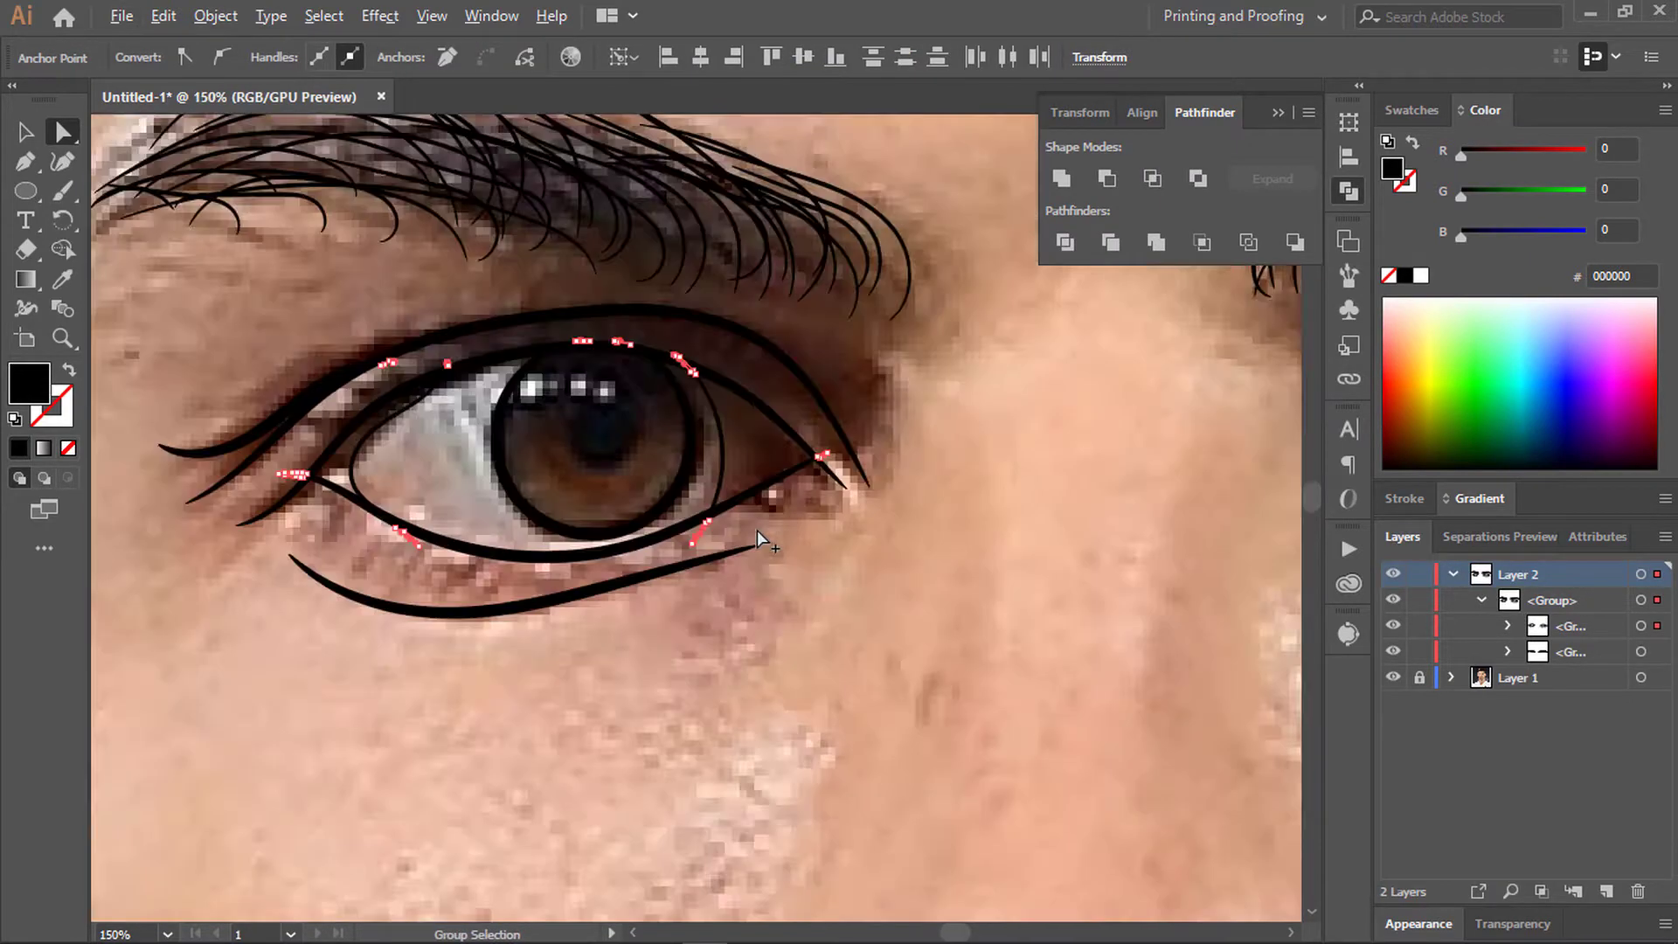
pyautogui.click(730, 516)
pyautogui.scroll(-1, 743, 419)
# Step: Drag an upper-eyelid anchor so the line fits the photo's eye
pyautogui.click(762, 385)
pyautogui.scroll(1, 762, 384)
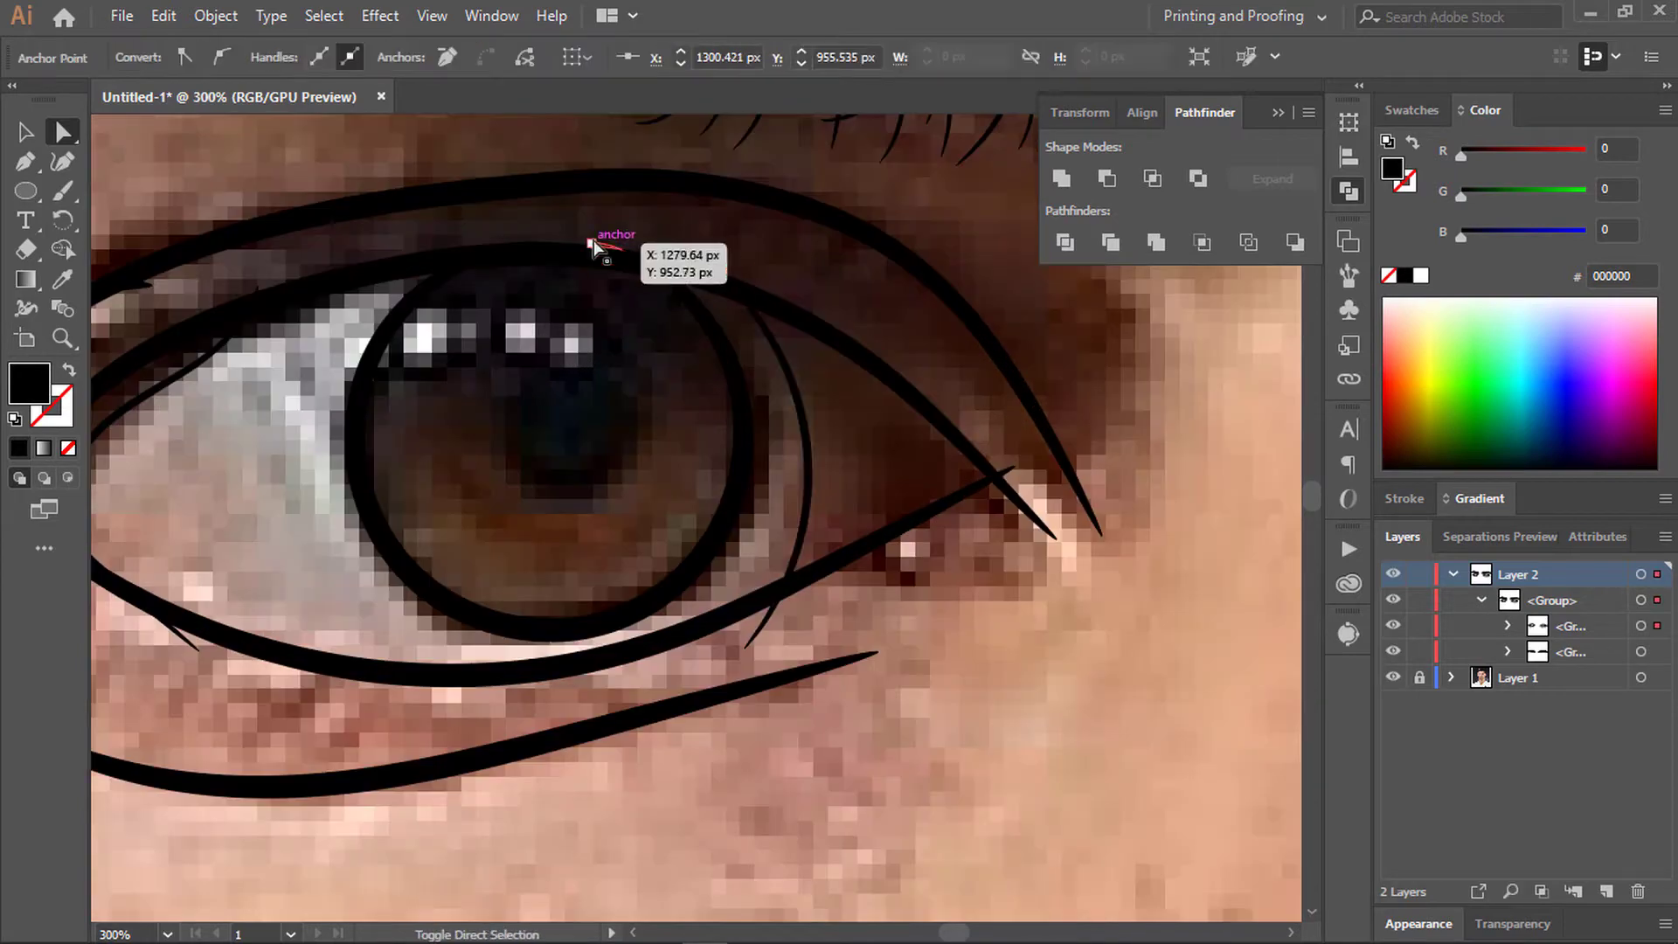
pyautogui.scroll(1, 1014, 472)
pyautogui.scroll(1, 570, 689)
pyautogui.moveTo(236, 505); pyautogui.dragTo(317, 243)
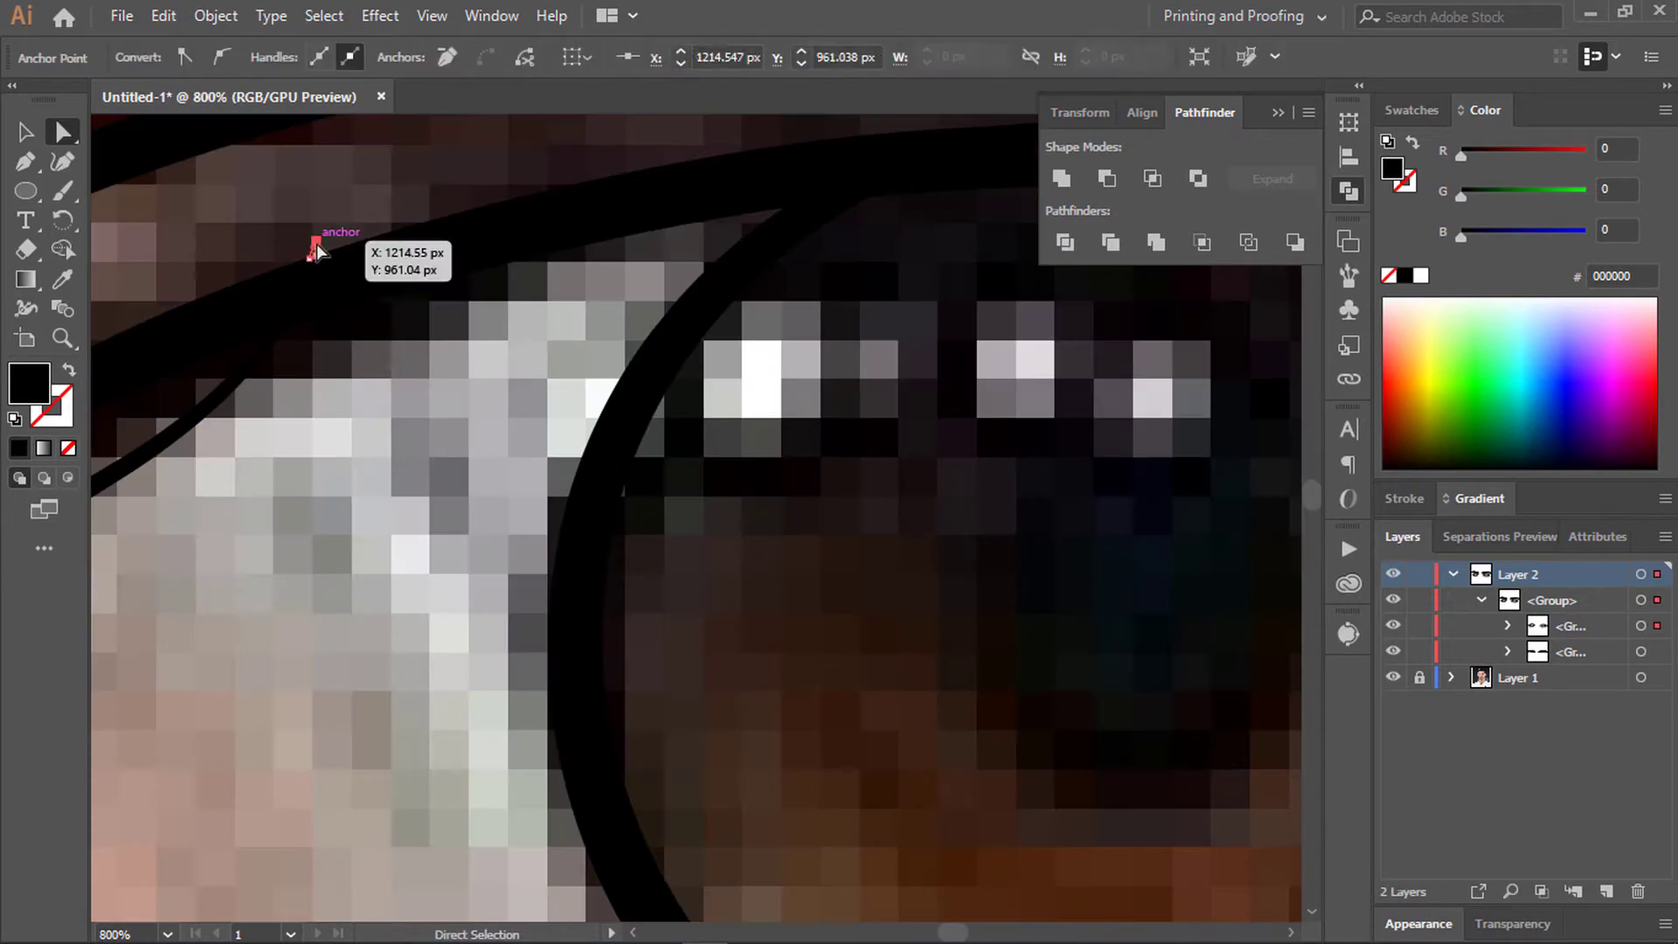
pyautogui.scroll(3, 317, 244)
pyautogui.scroll(-5, 868, 234)
pyautogui.scroll(1, 699, 505)
pyautogui.scroll(-2, 786, 892)
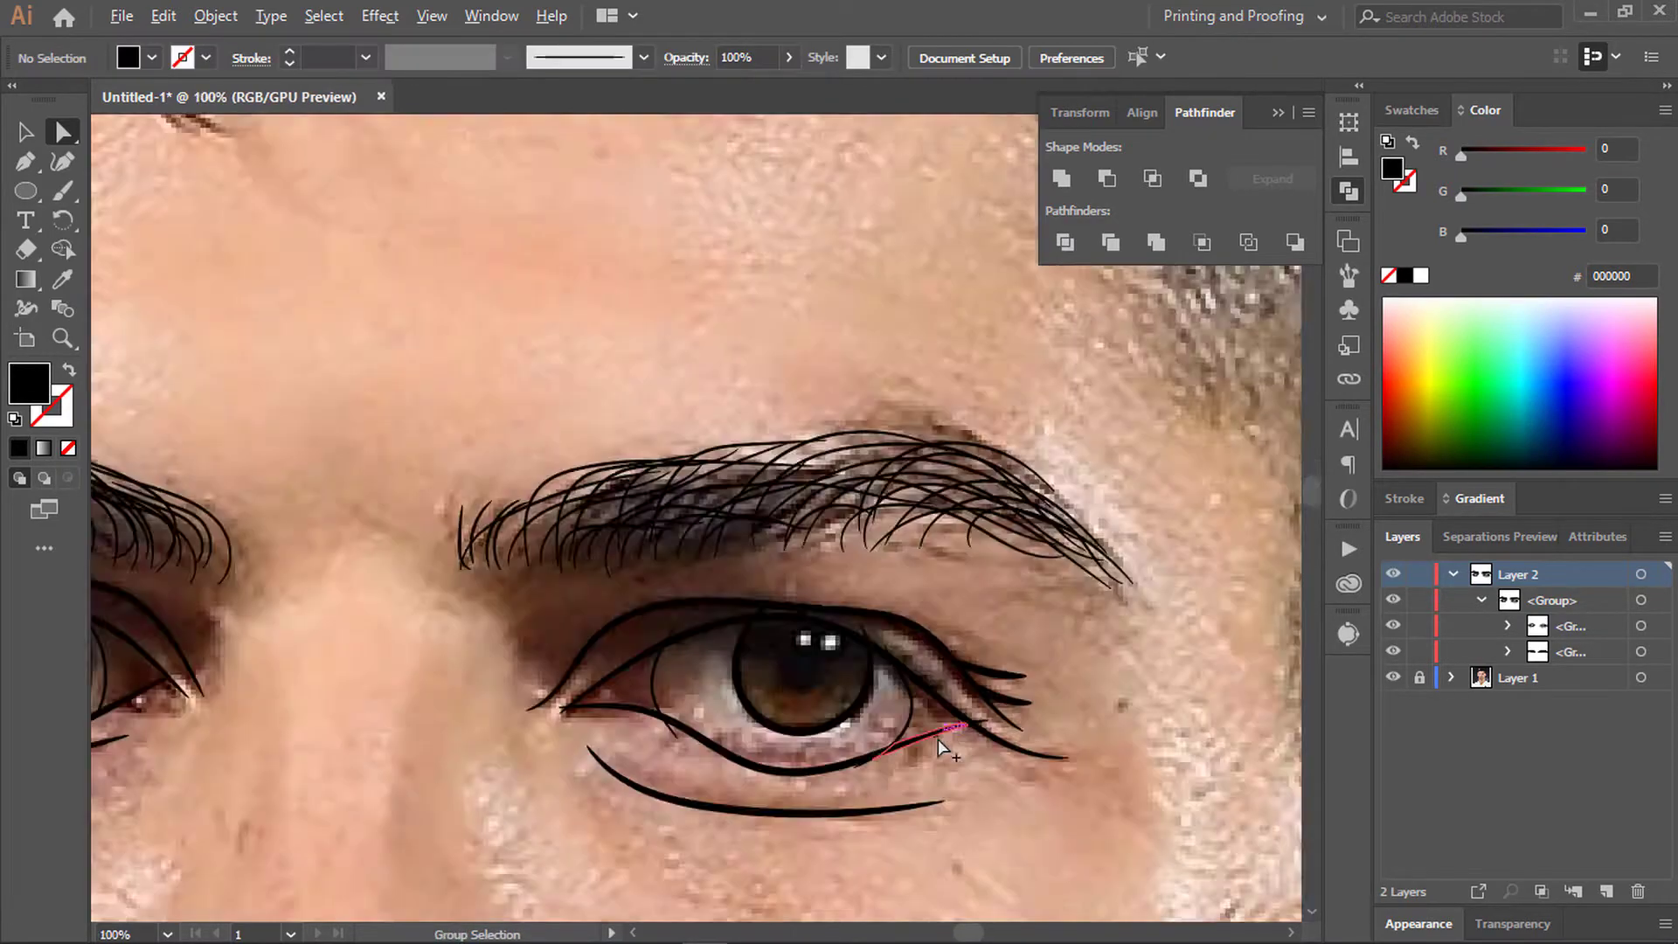
pyautogui.scroll(2, 936, 738)
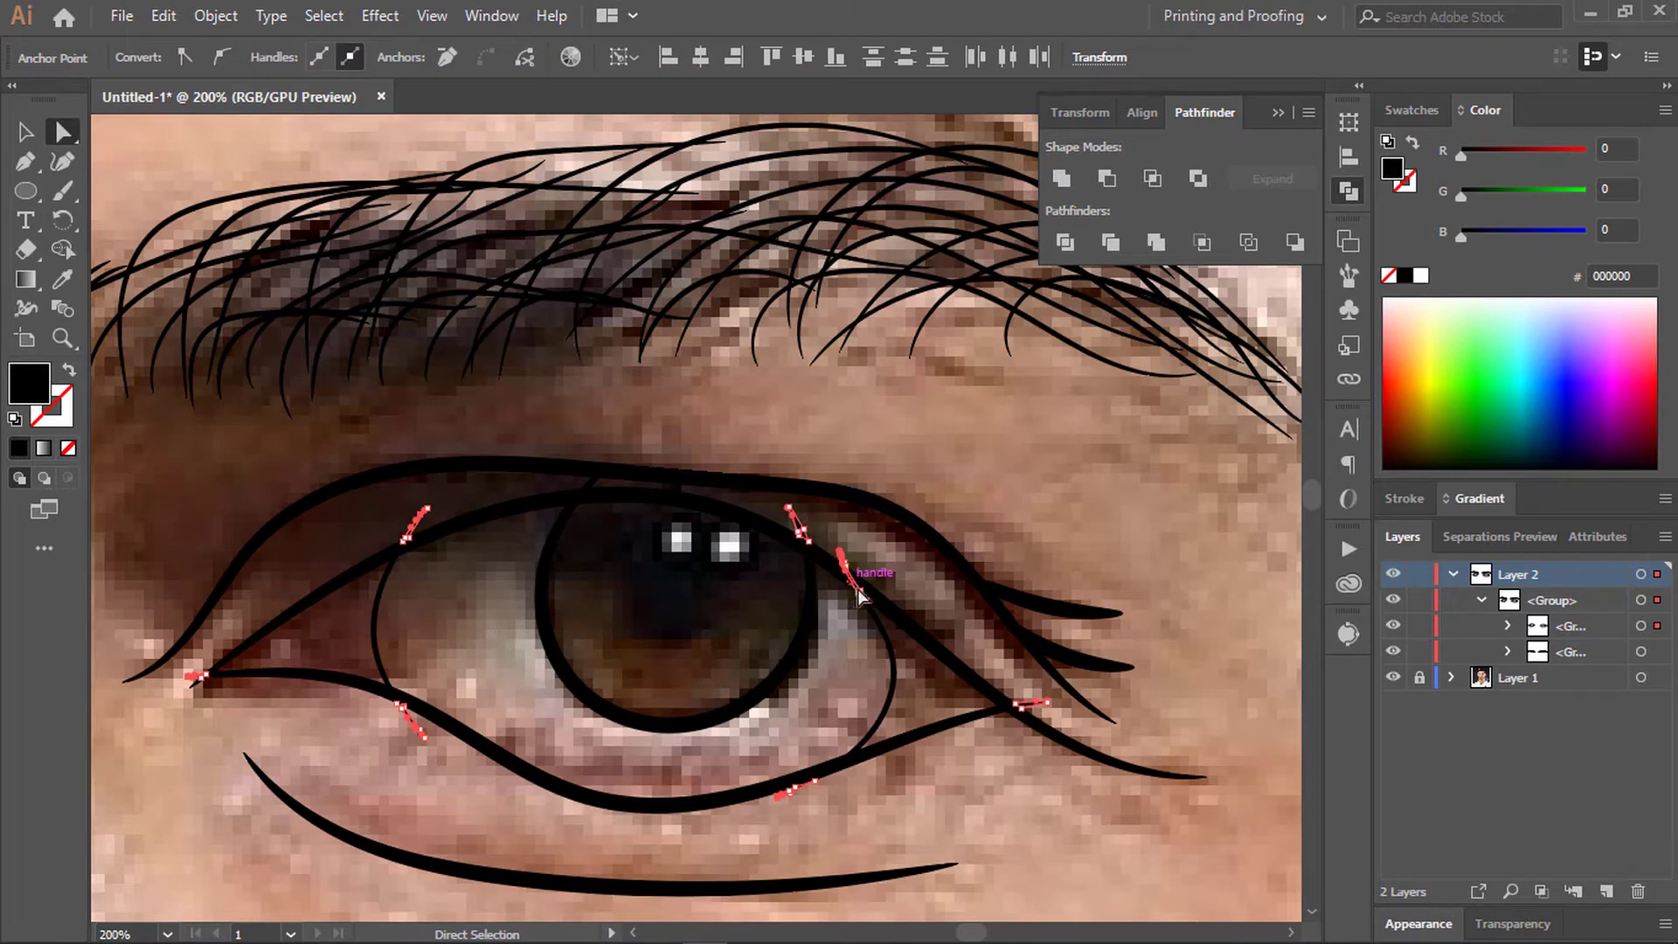
pyautogui.scroll(-2, 579, 475)
pyautogui.scroll(1, 765, 584)
pyautogui.click(765, 584)
pyautogui.scroll(1, 765, 584)
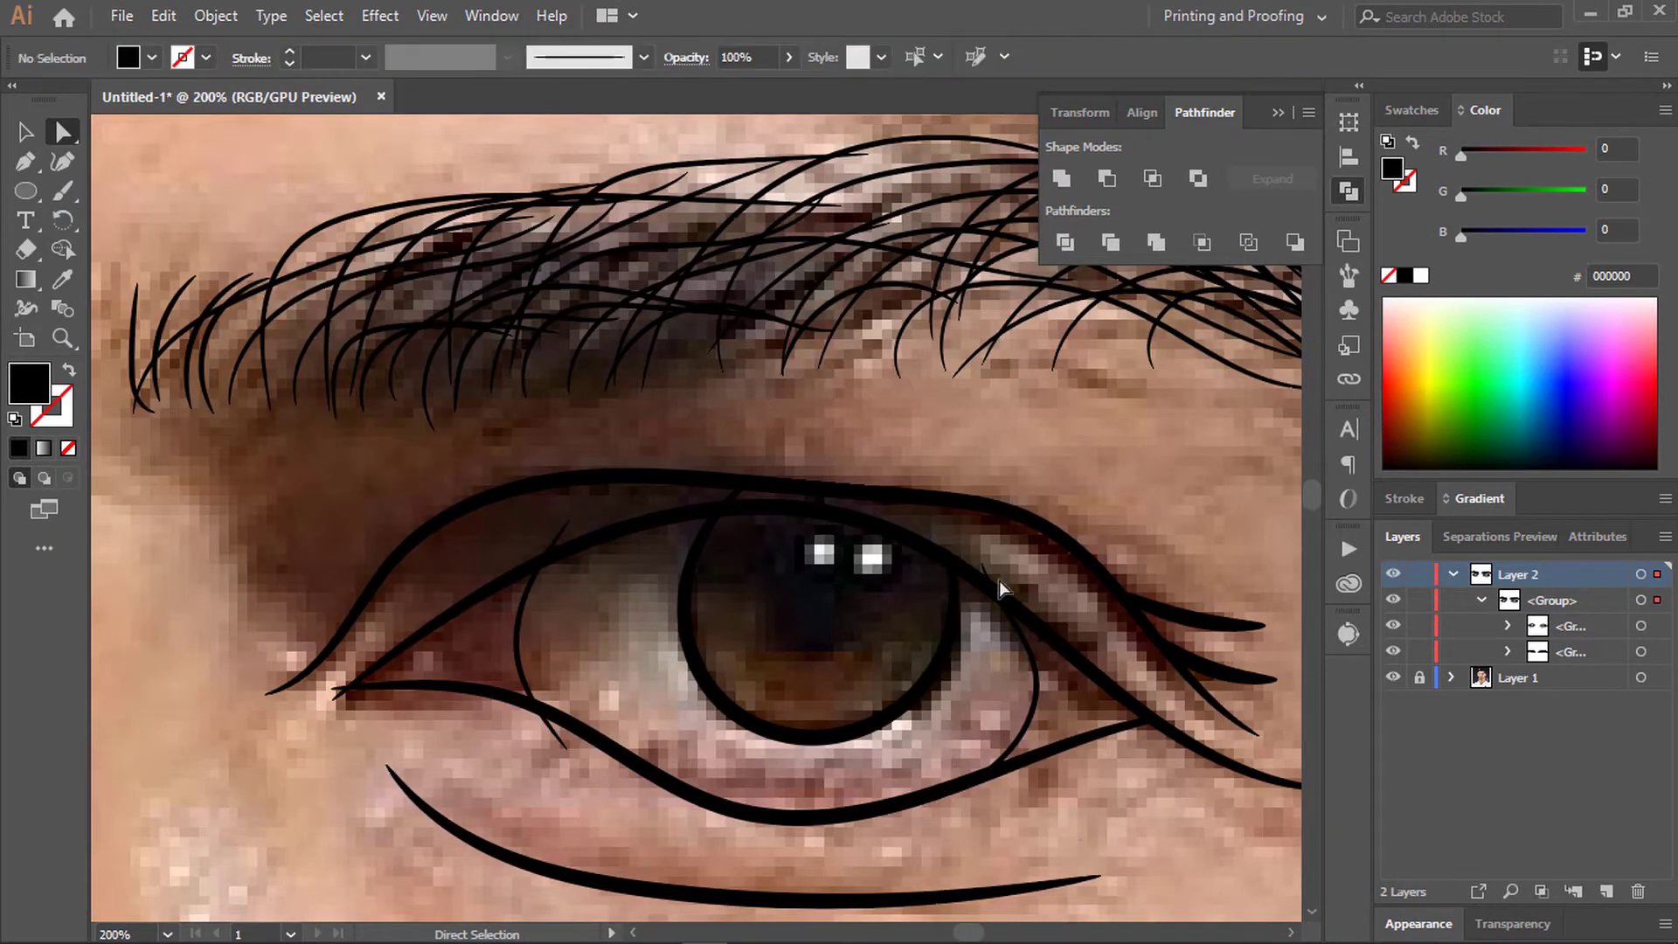
# Step: Adjust further upper-eyelid and inner-corner anchors, then deselect everything
pyautogui.click(547, 550)
pyautogui.click(739, 480)
pyautogui.scroll(3, 742, 482)
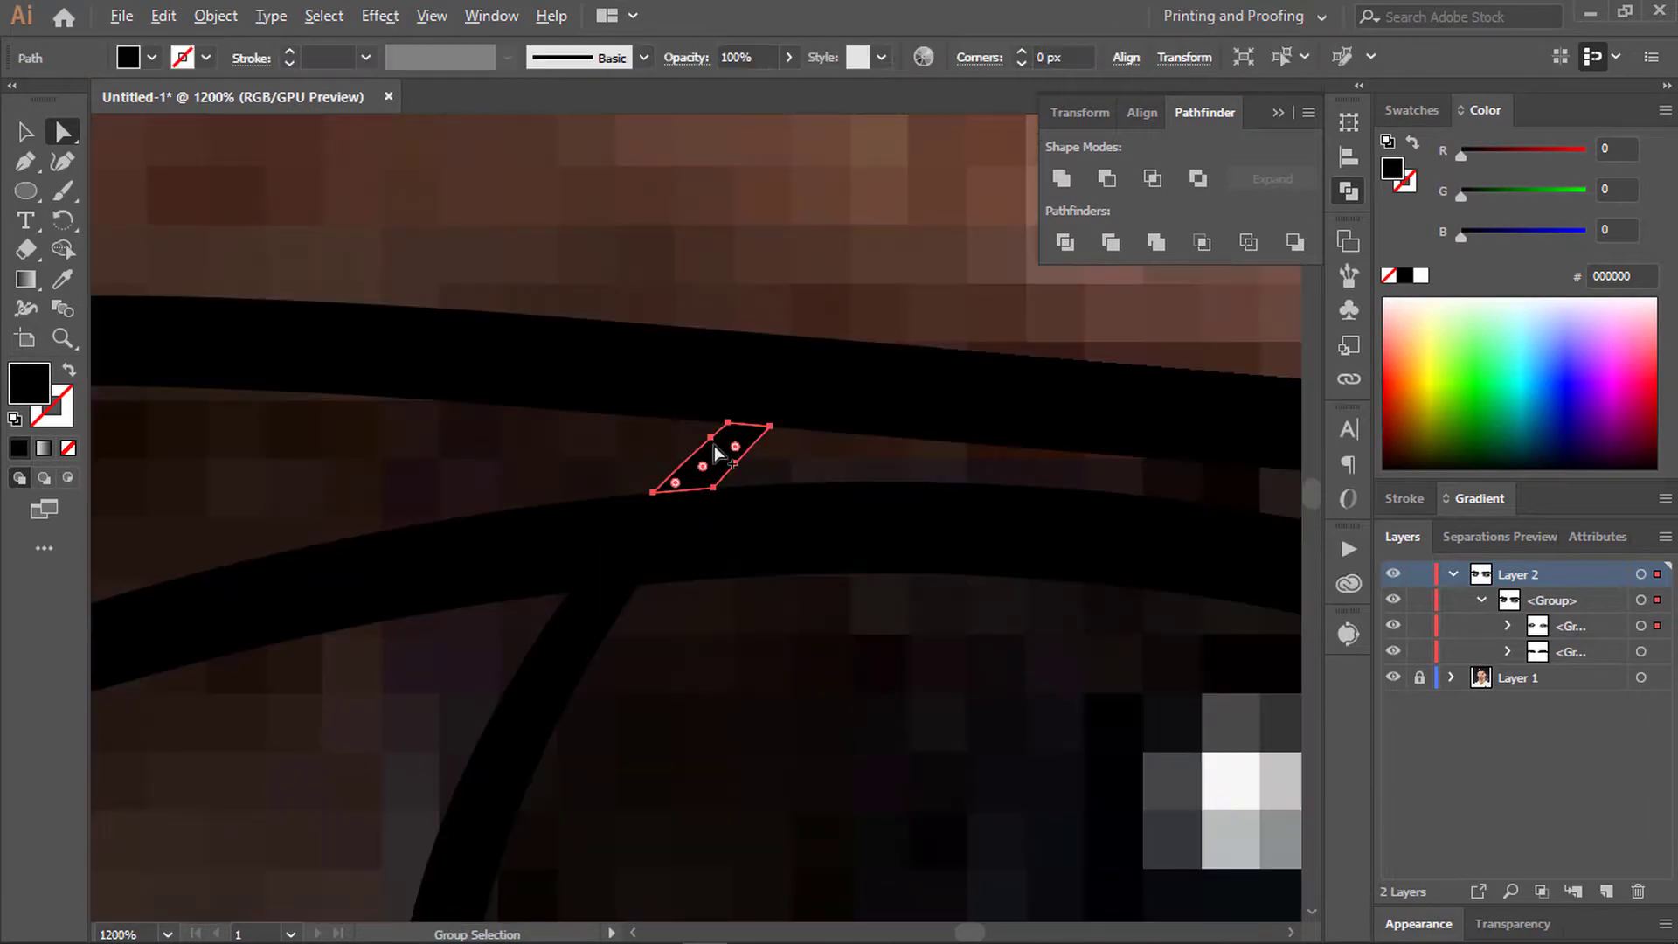
pyautogui.scroll(-3, 715, 446)
pyautogui.scroll(3, 297, 717)
pyautogui.click(346, 495)
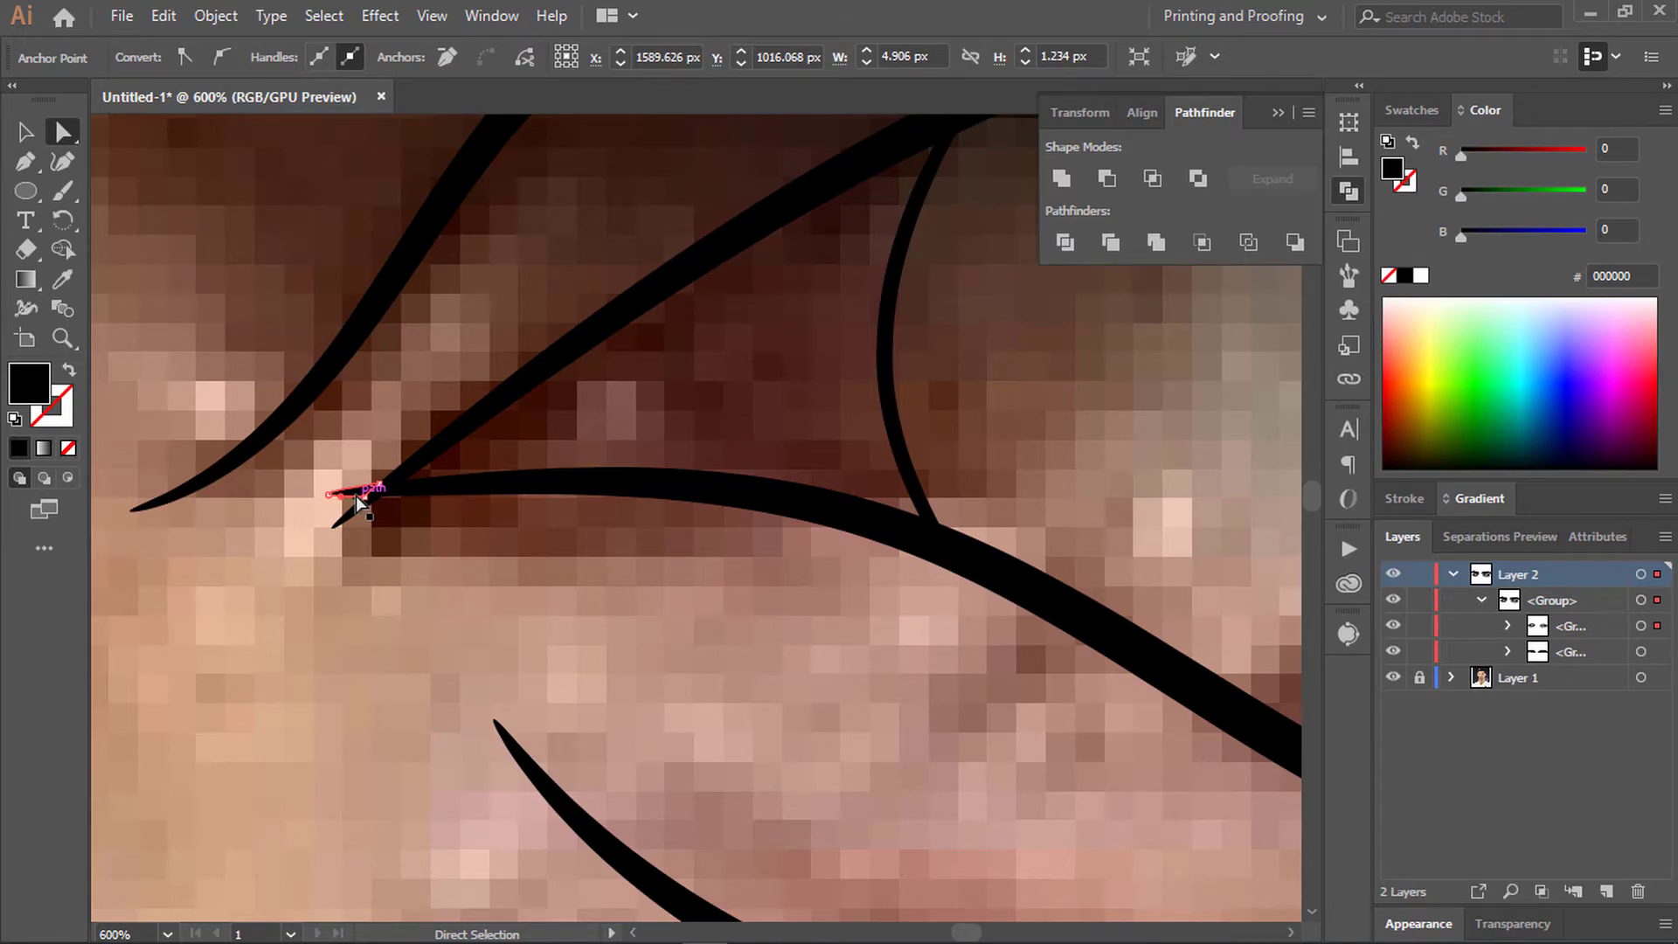
pyautogui.scroll(-10, 355, 495)
pyautogui.hotkey('ctrl', 'shift', 'a')
# Step: Trace the left and right sides of the nose with Paintbrush strokes, undoing stray attempts
pyautogui.press('b')
pyautogui.scroll(1, 278, 556)
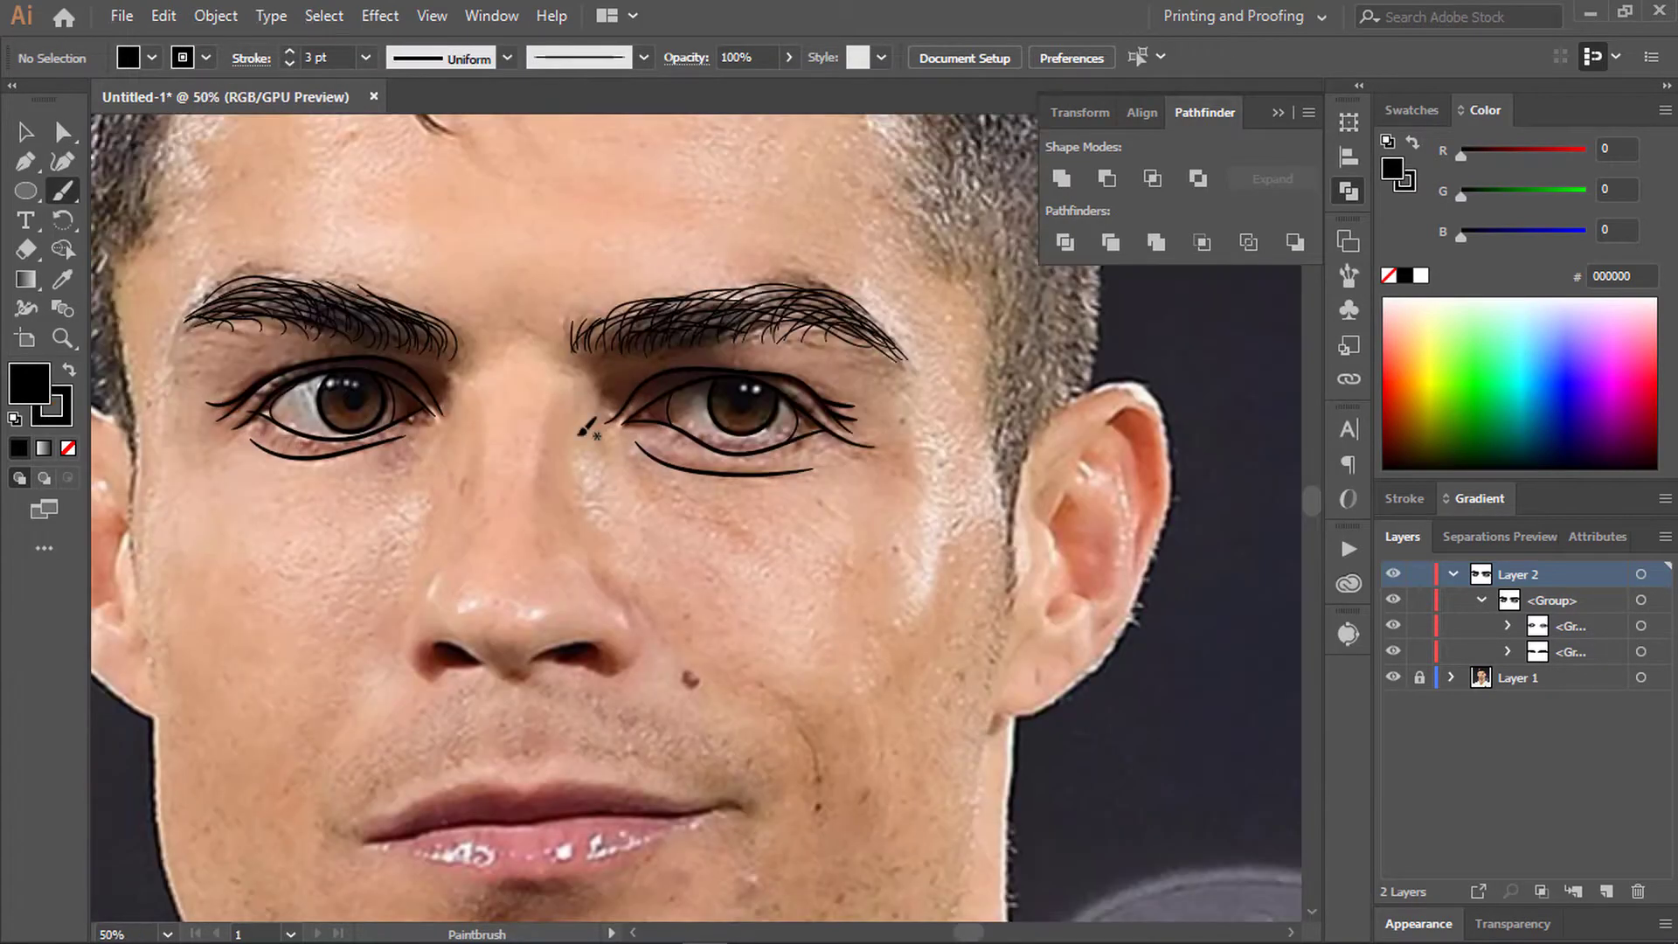
pyautogui.moveTo(413, 616); pyautogui.dragTo(411, 636)
pyautogui.hotkey('ctrl', 'z')
pyautogui.moveTo(316, 507); pyautogui.dragTo(301, 599)
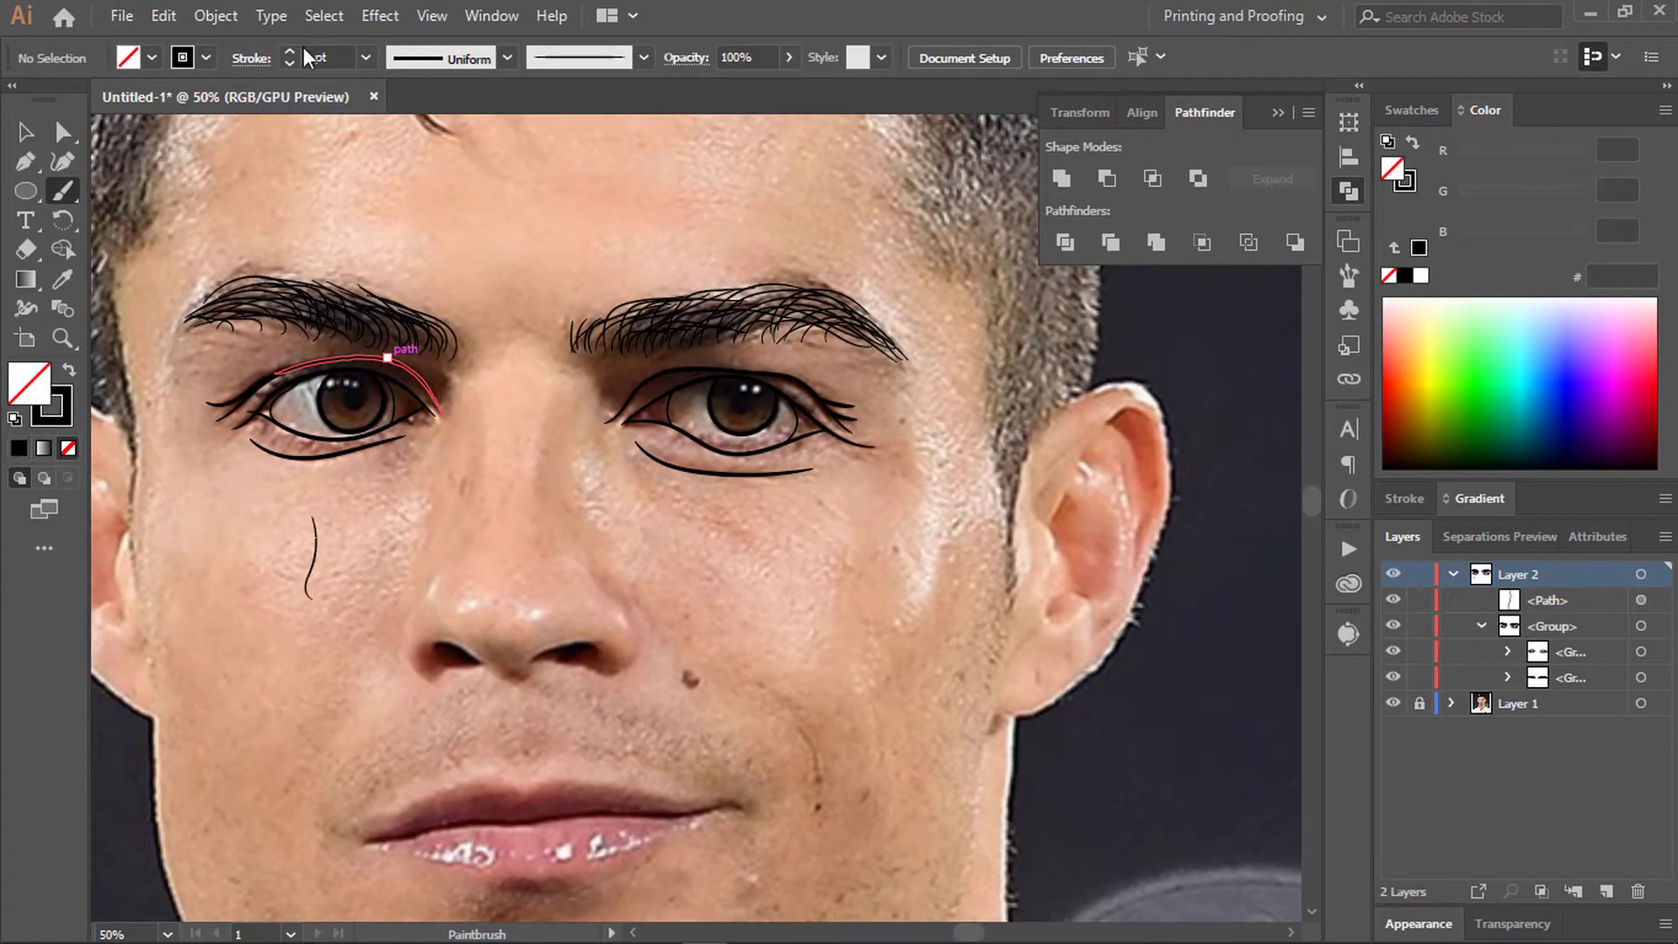
pyautogui.moveTo(468, 395); pyautogui.dragTo(432, 599)
pyautogui.hotkey('ctrl', 'z')
pyautogui.scroll(1, 493, 412)
pyautogui.moveTo(395, 734); pyautogui.dragTo(435, 756)
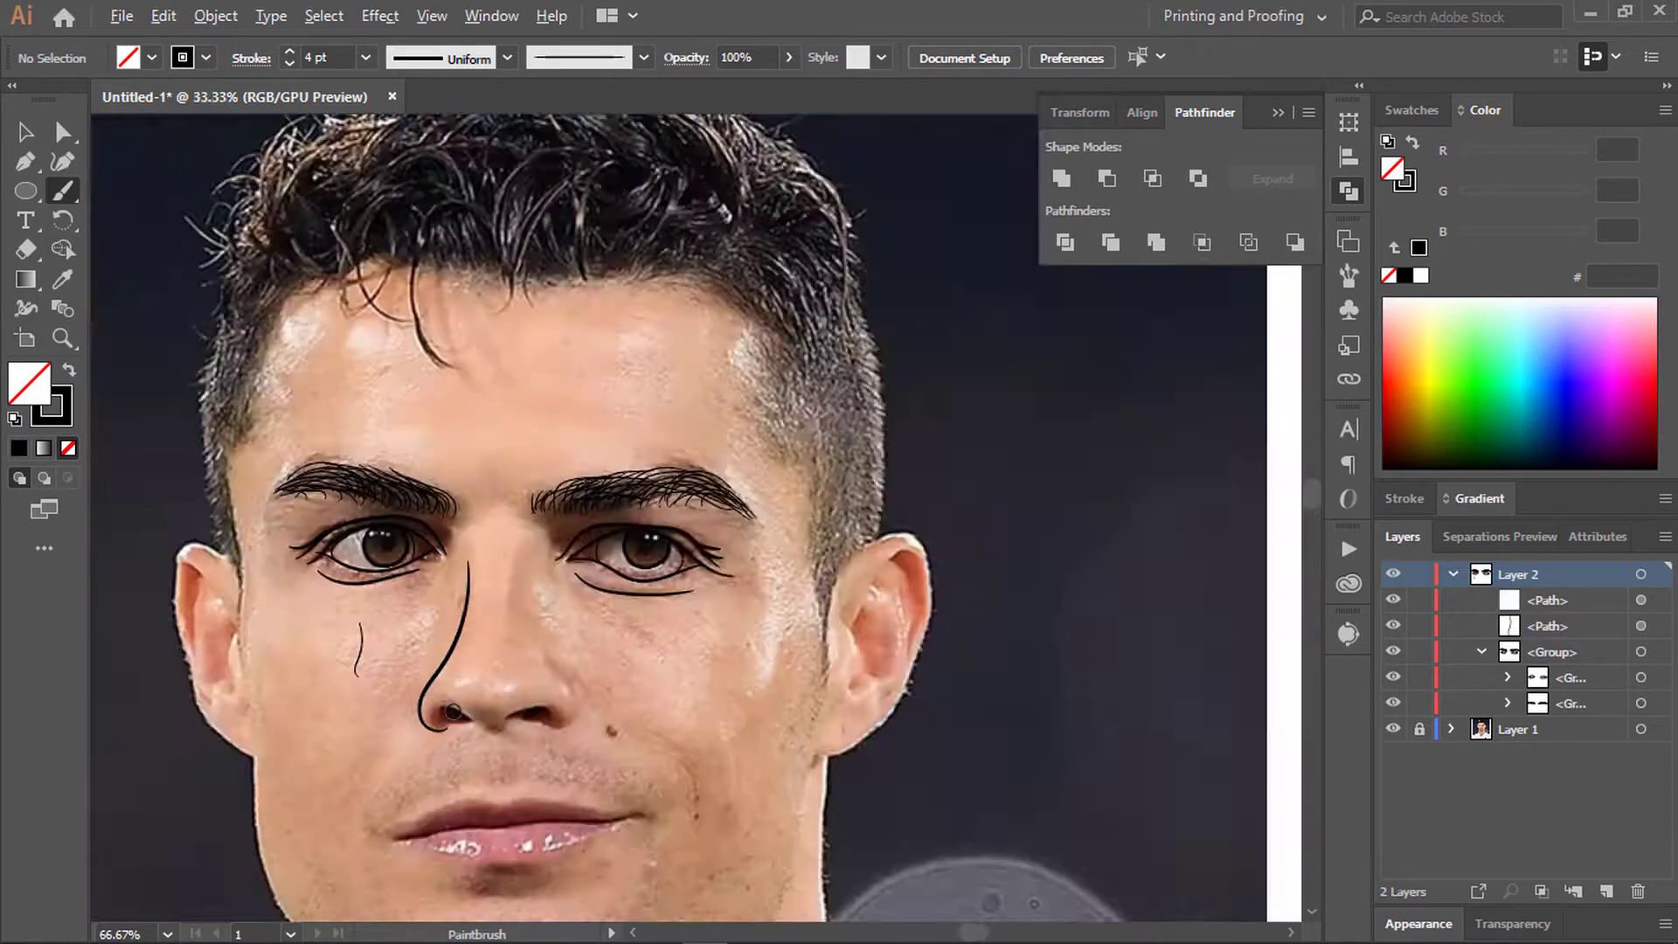
pyautogui.moveTo(621, 712); pyautogui.dragTo(563, 773)
pyautogui.scroll(-1, 564, 774)
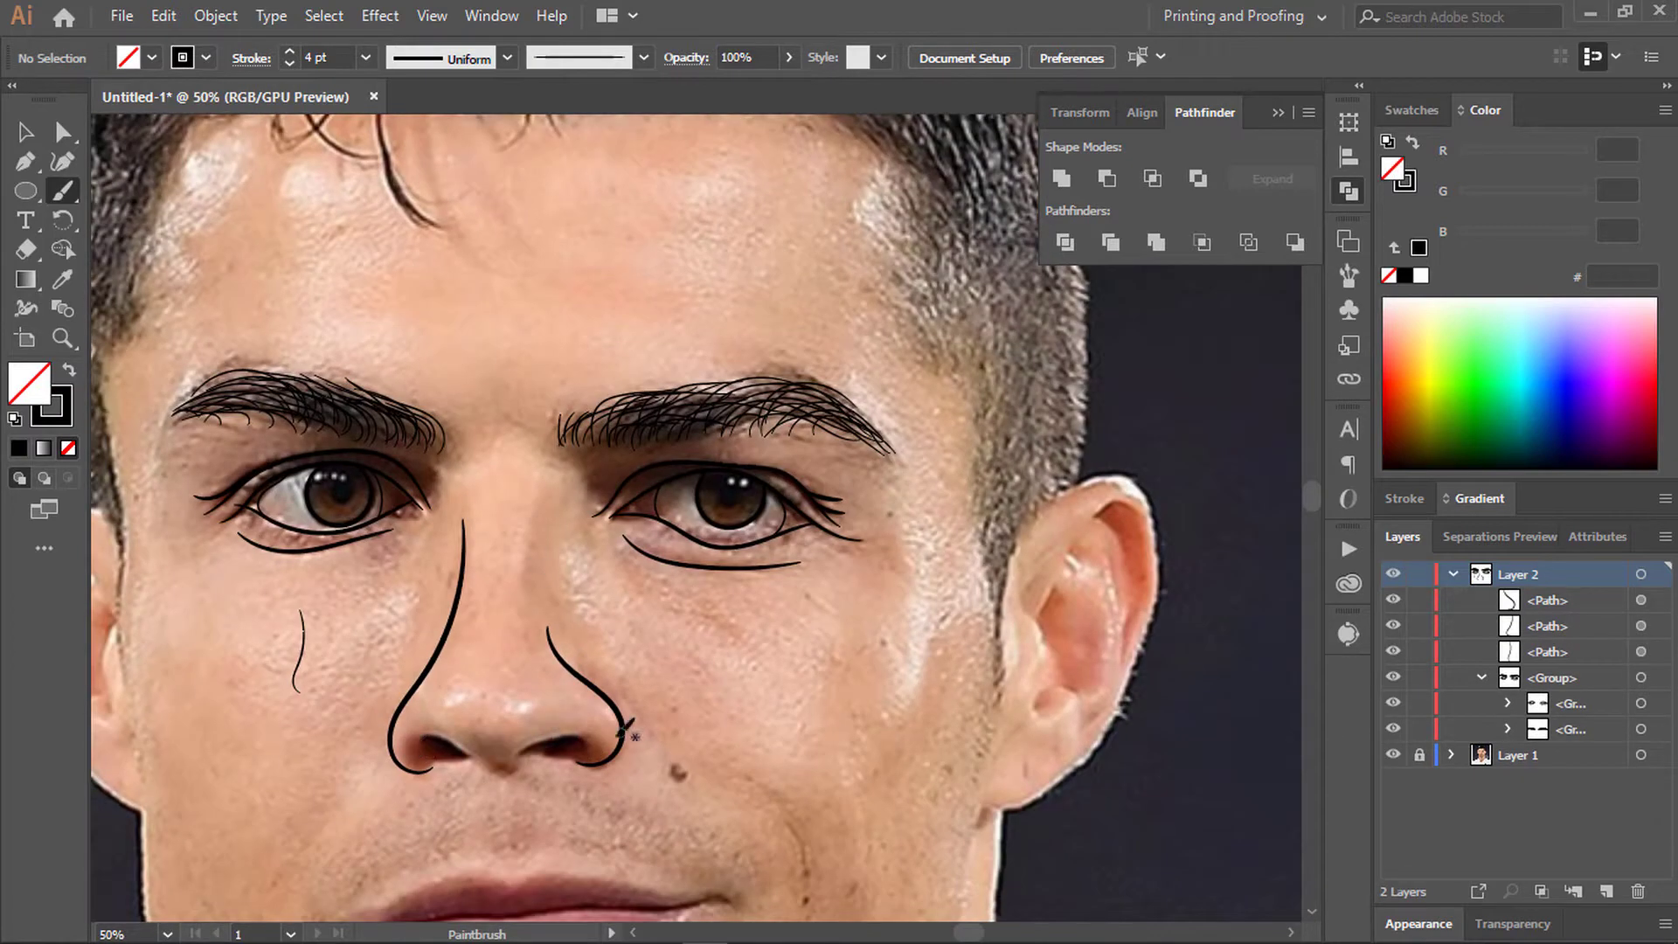
pyautogui.scroll(2, 489, 773)
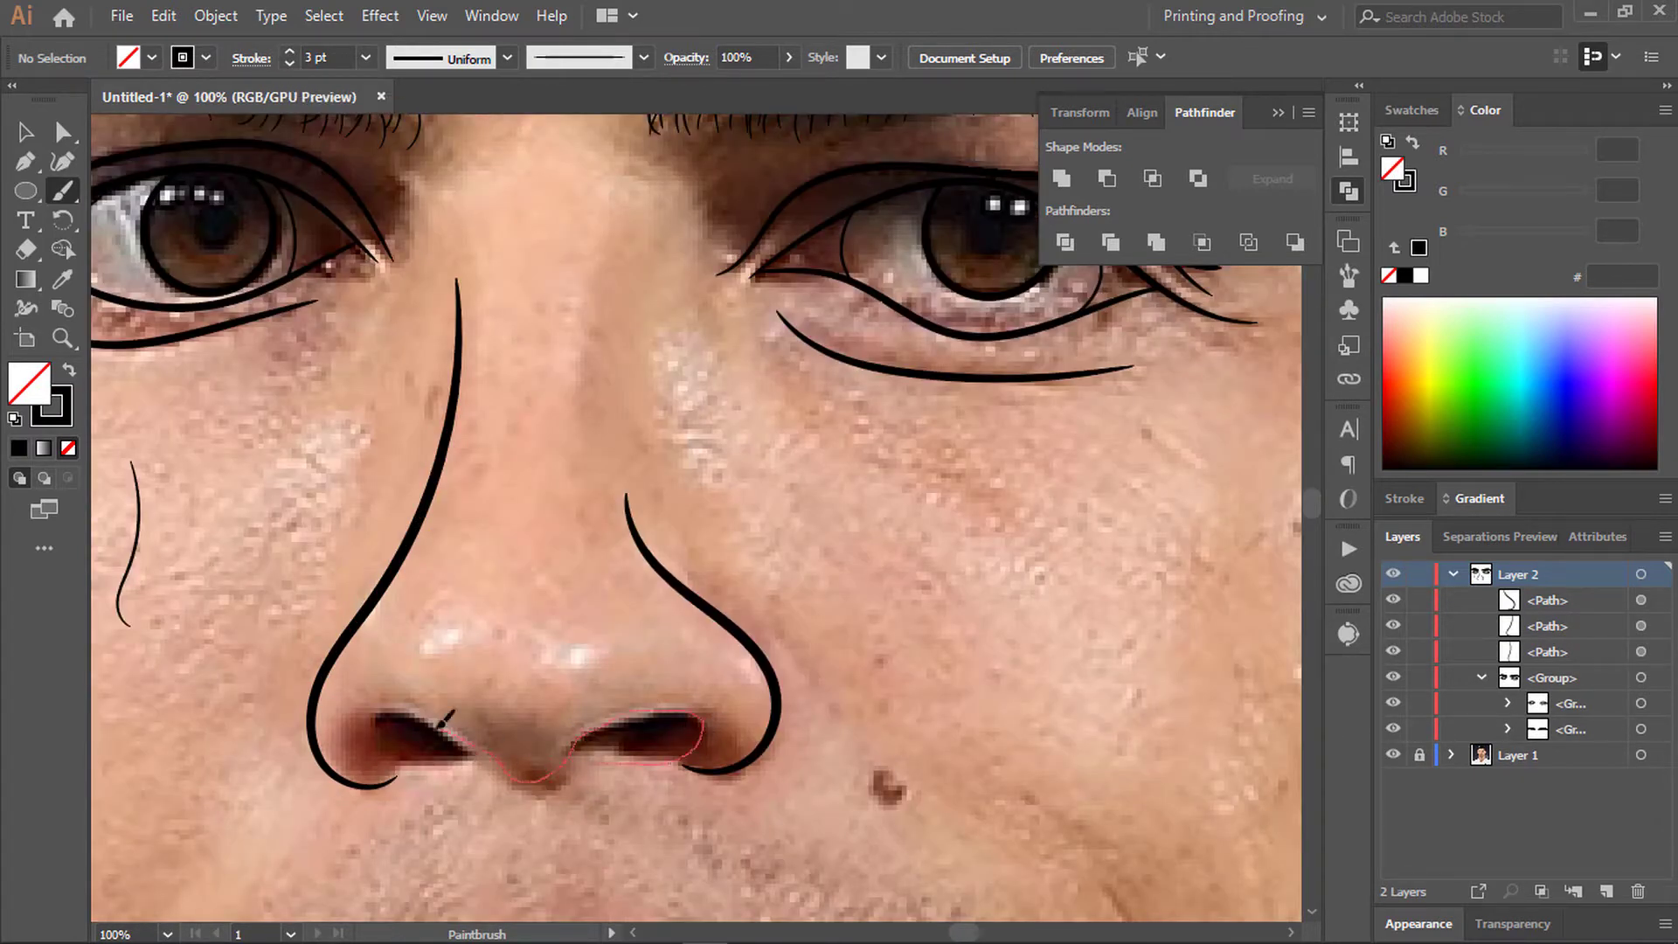
# Step: Outline the nostrils with a curved brush stroke
pyautogui.moveTo(500, 736); pyautogui.dragTo(500, 738)
pyautogui.scroll(-3, 500, 739)
pyautogui.scroll(1, 1049, 509)
pyautogui.scroll(1, 1048, 509)
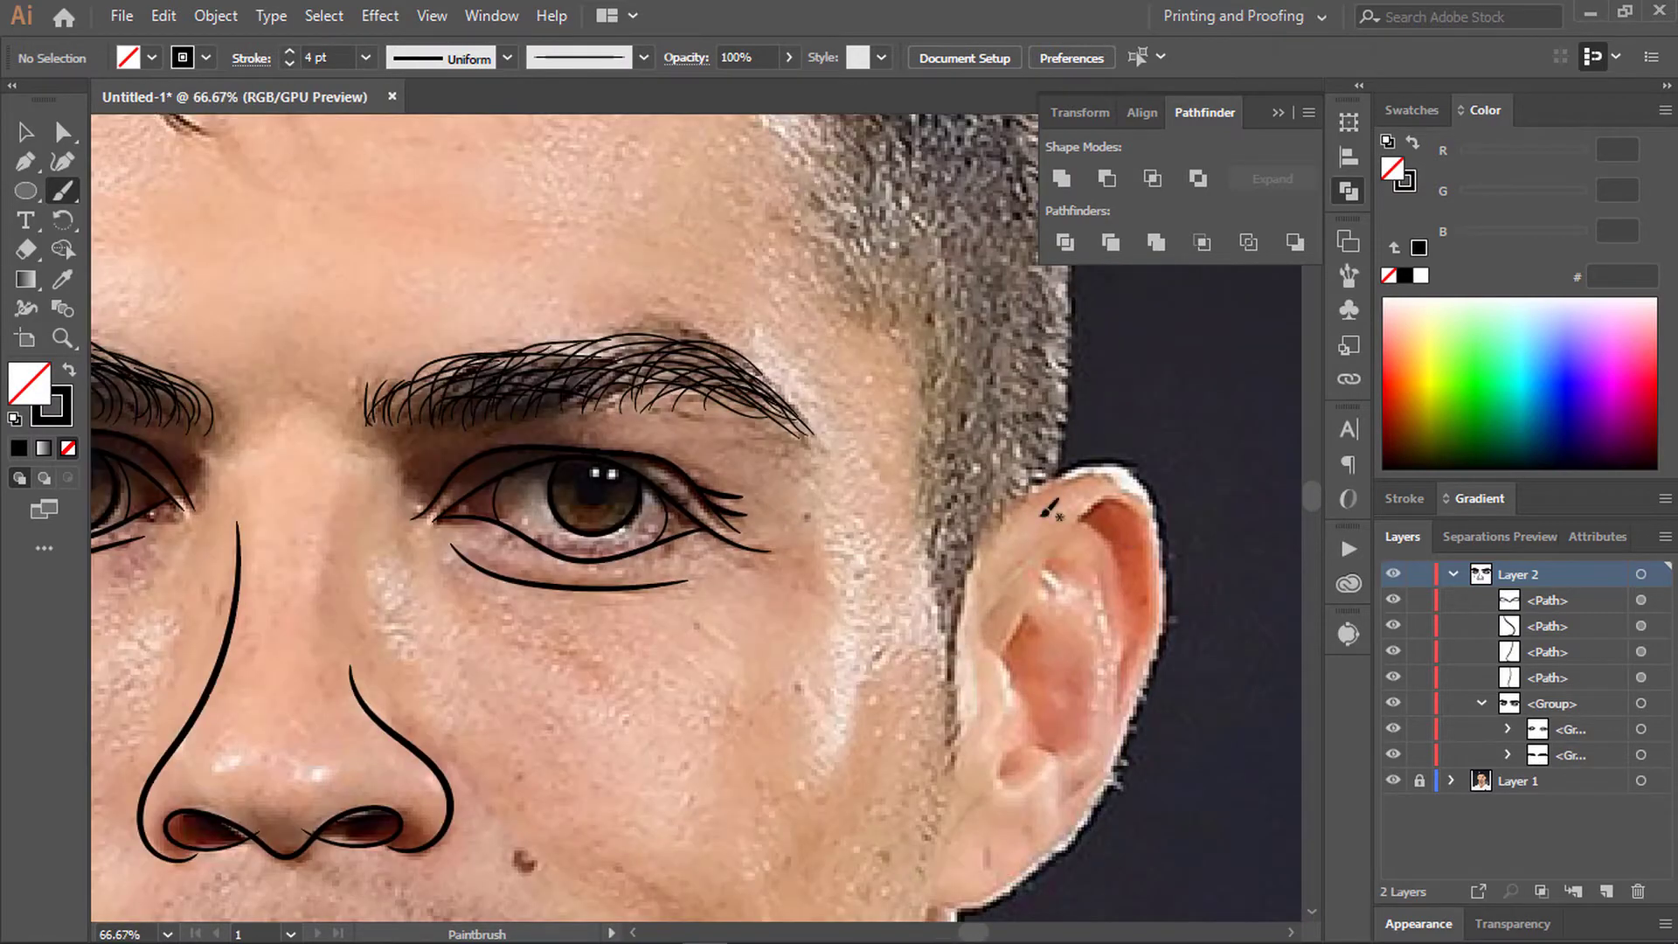
# Step: Outline the right and left ears, then draw and undo a cheek crease line
pyautogui.moveTo(1103, 791); pyautogui.dragTo(1048, 861)
pyautogui.hscroll(-5, 611, 699)
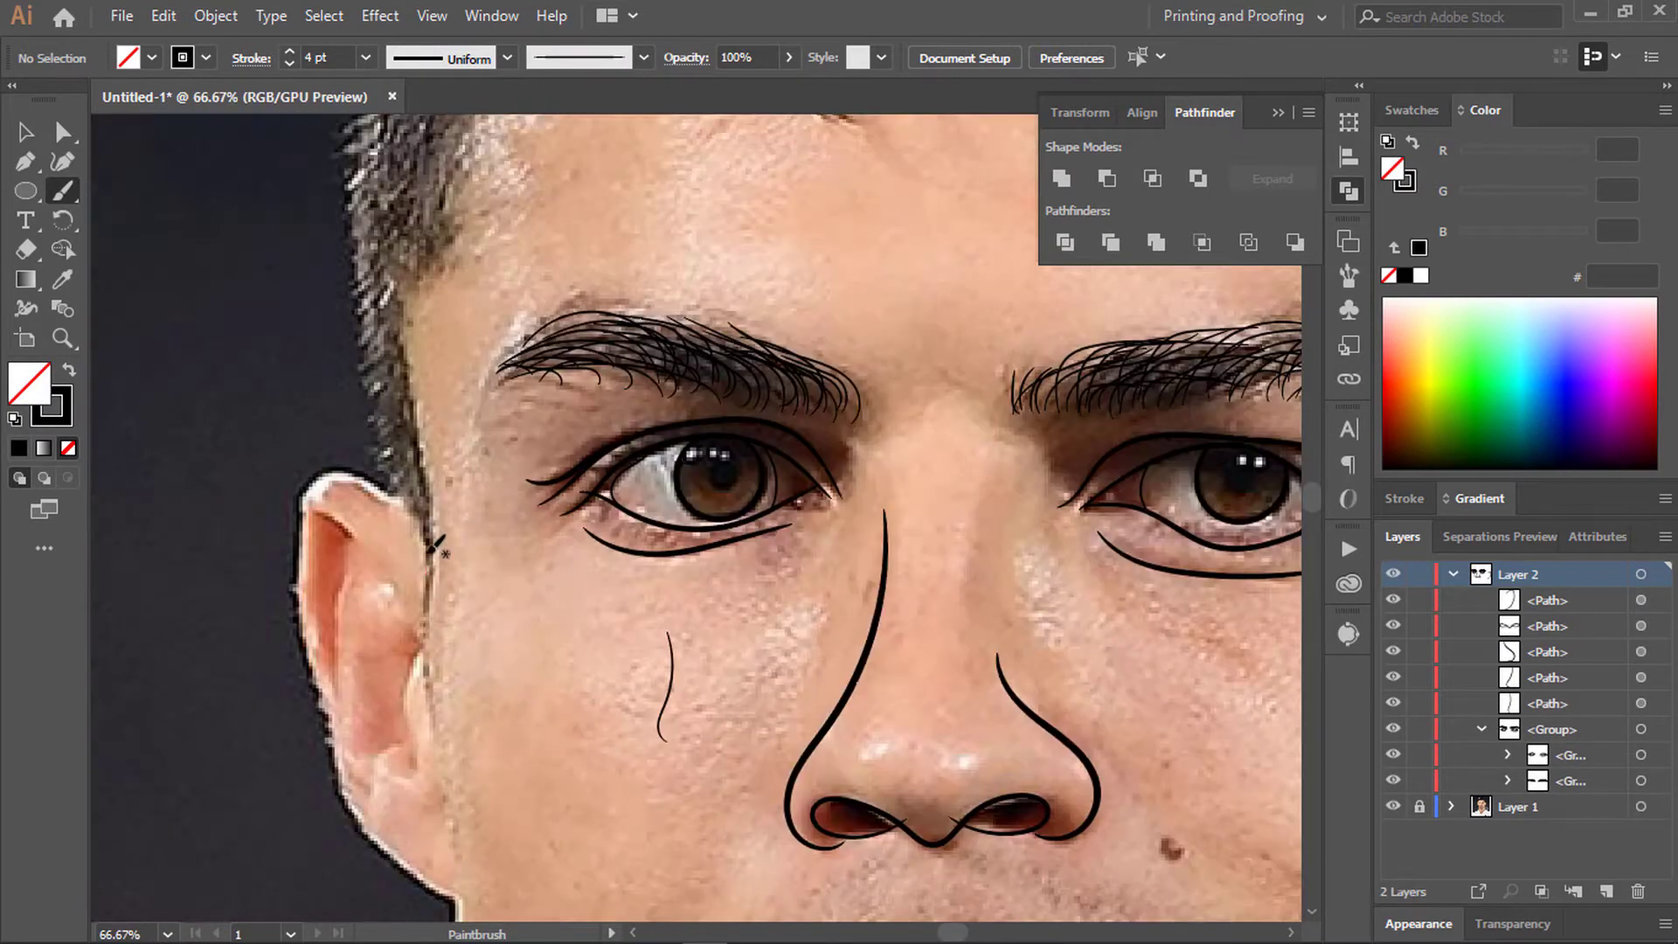
pyautogui.moveTo(429, 873); pyautogui.dragTo(467, 890)
pyautogui.scroll(-2, 467, 890)
pyautogui.scroll(1, 612, 524)
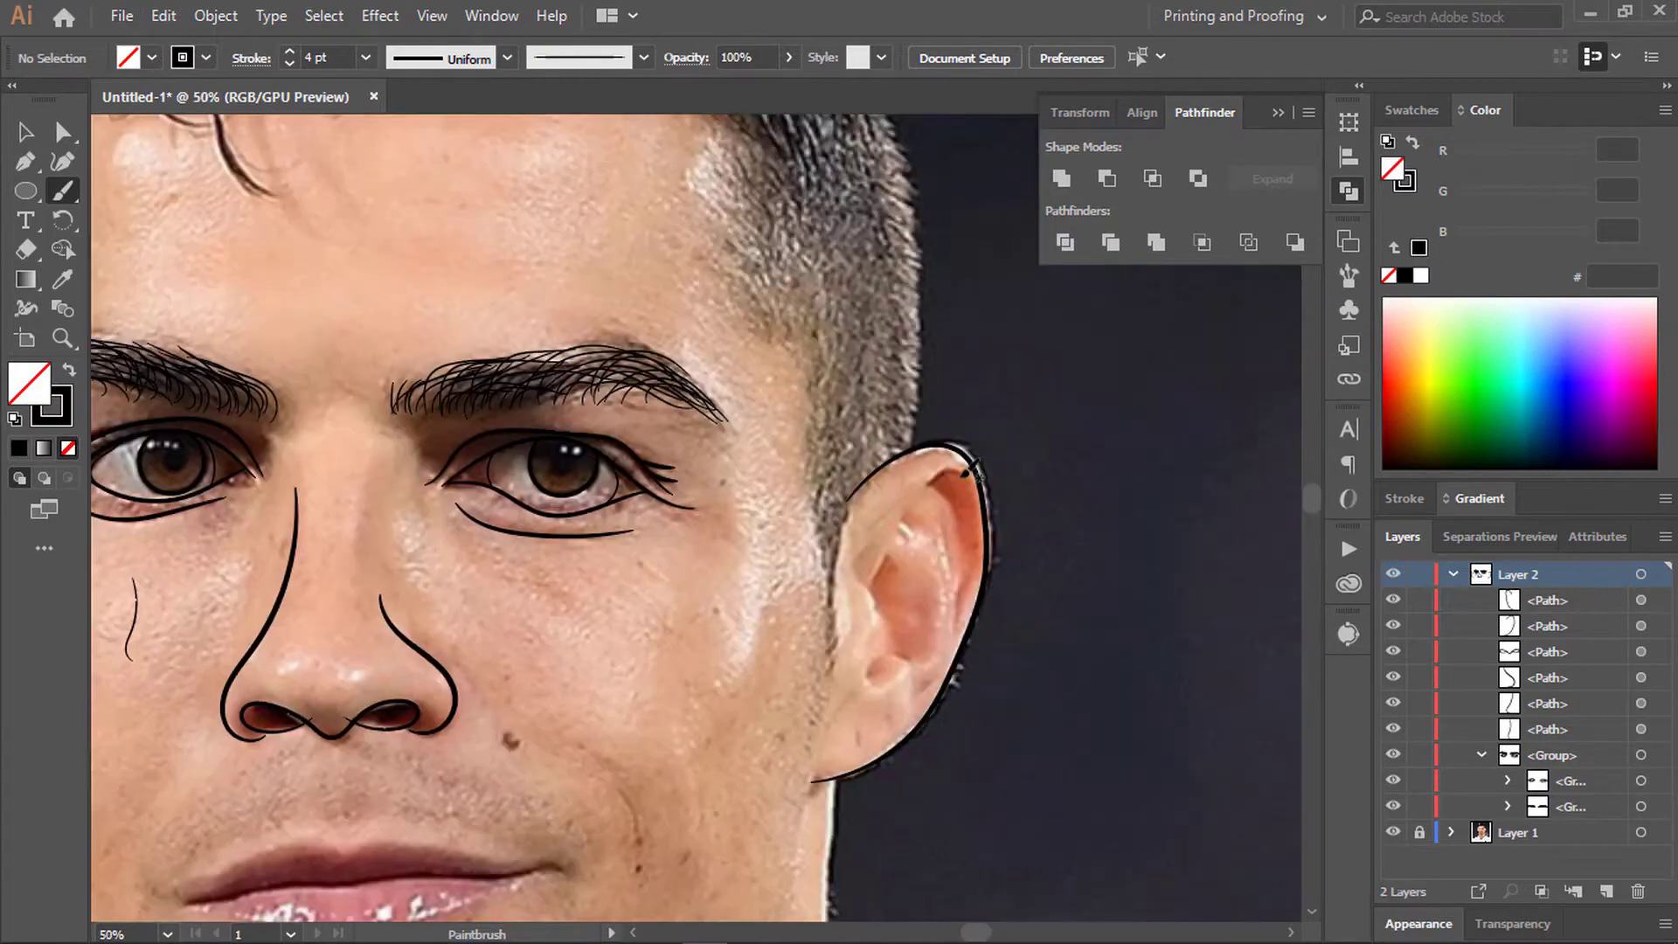
pyautogui.scroll(-4, 612, 524)
pyautogui.scroll(3, 619, 500)
pyautogui.scroll(-3, 612, 505)
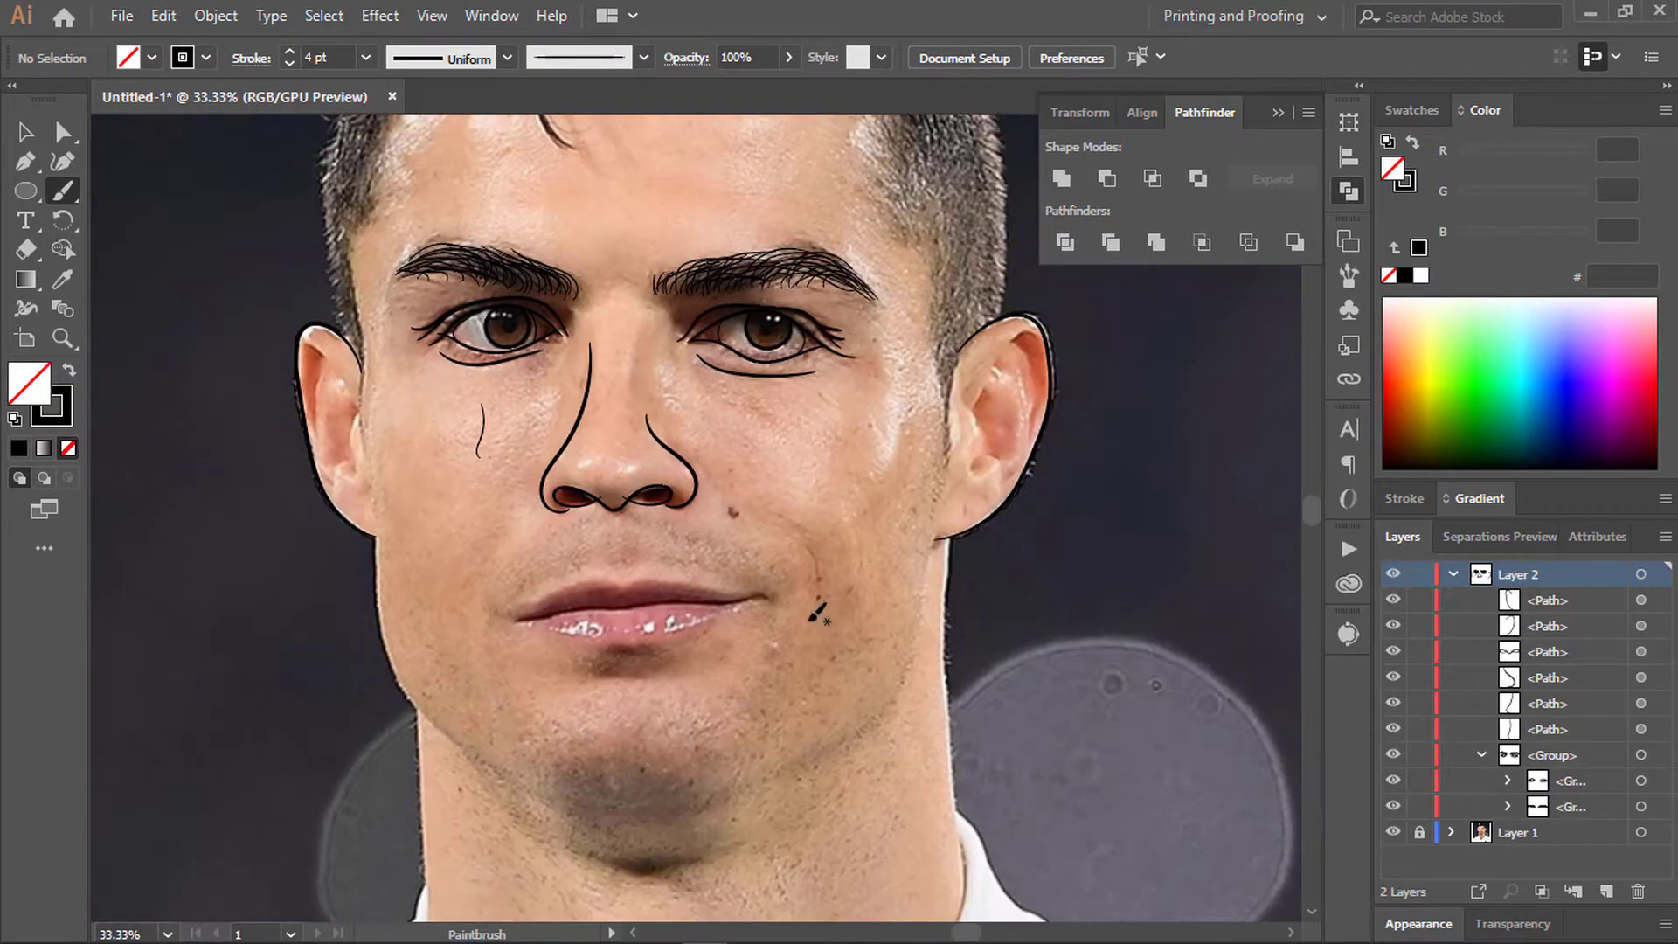
pyautogui.moveTo(816, 539); pyautogui.dragTo(796, 638)
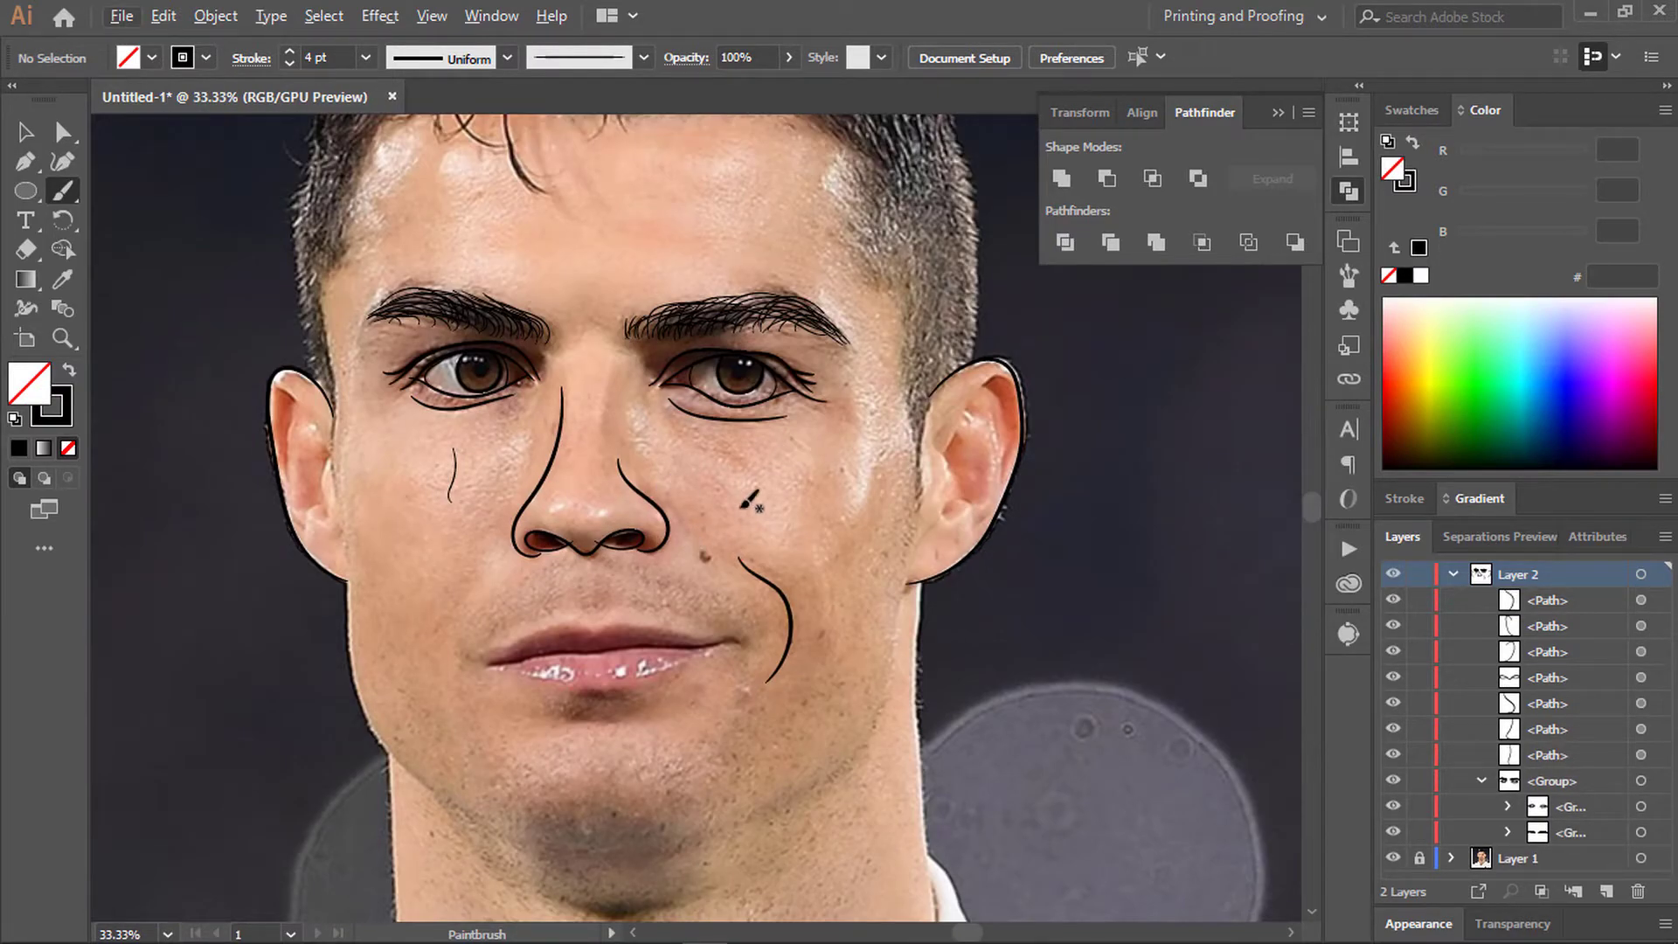
pyautogui.hotkey('ctrl', 'z')
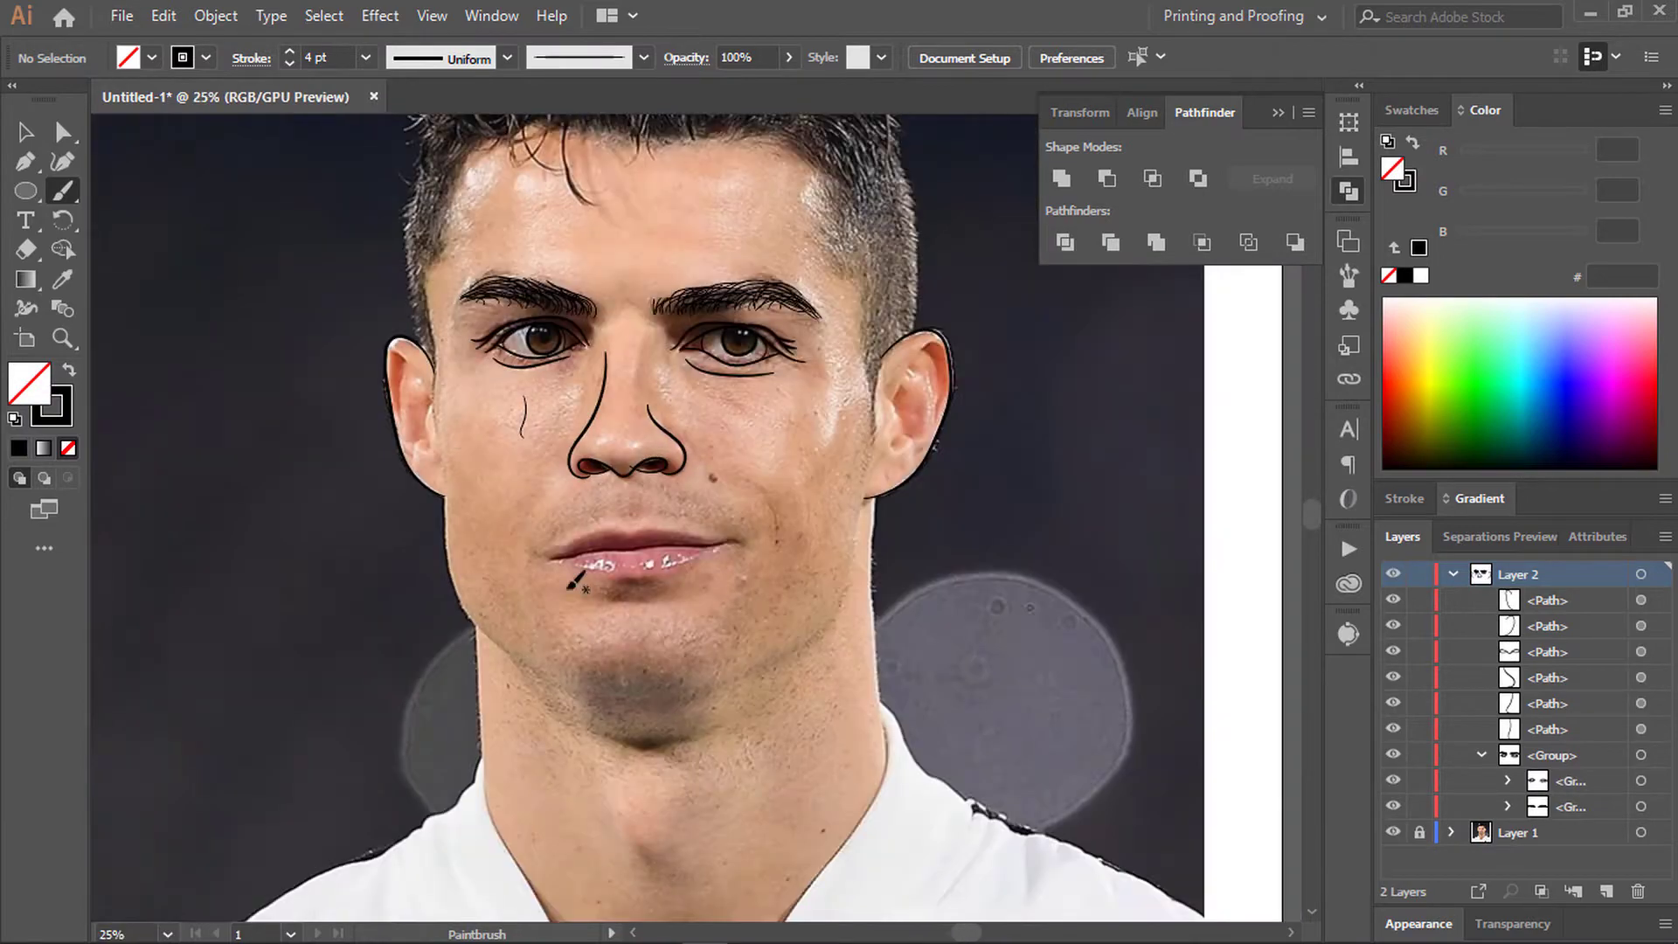
# Step: Select all drawn paths and expand the brush strokes into shapes via Object > Expand Appearance
pyautogui.press('v')
pyautogui.hotkey('ctrl', 'a')
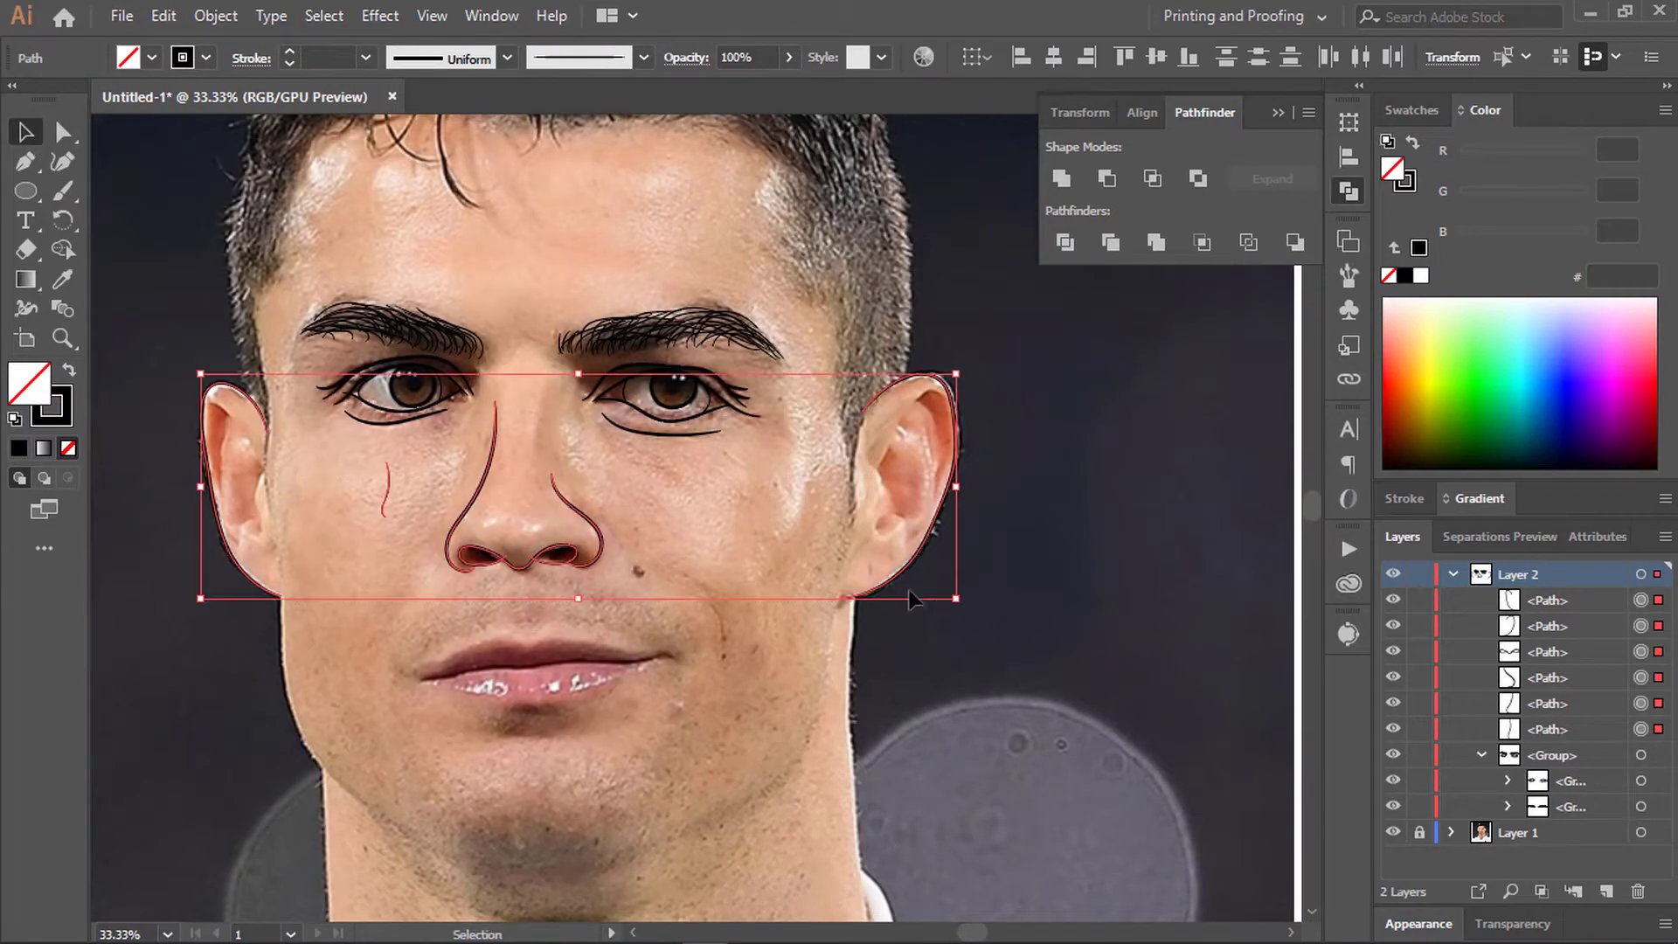
pyautogui.click(215, 15)
pyautogui.click(375, 300)
pyautogui.hotkey('ctrl', '1')
pyautogui.hotkey('ctrl', 'shift', 'a')
# Step: Fill the nostril regions black with the Shape Builder on the selected nose outlines
pyautogui.scroll(2, 205, 367)
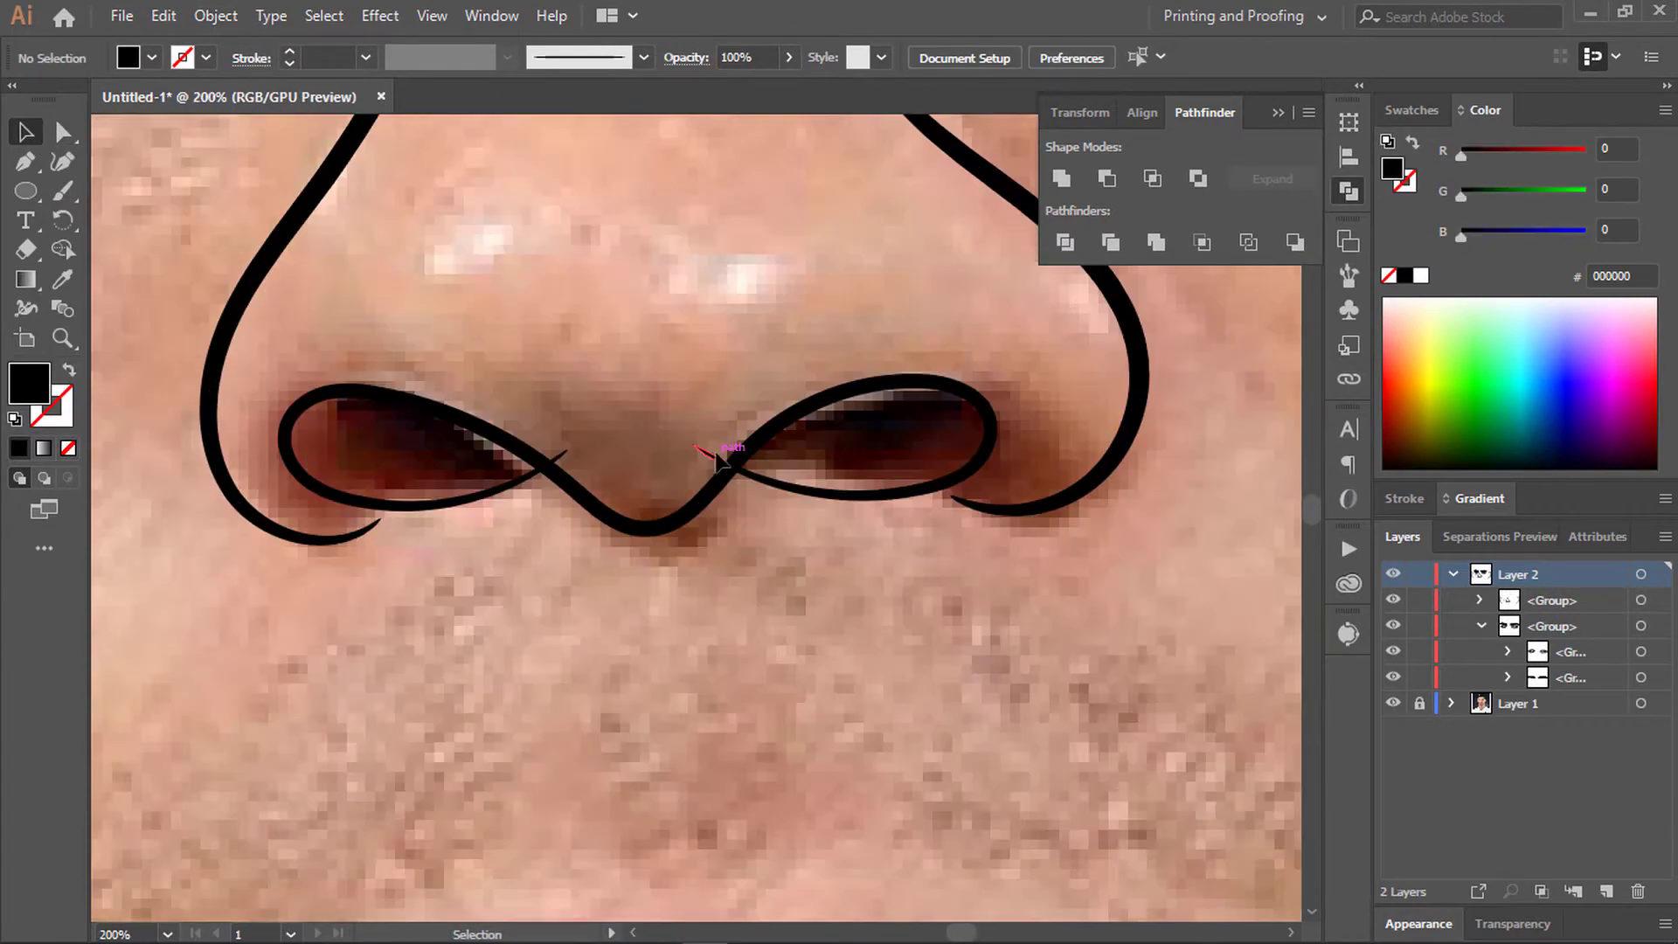
pyautogui.press('a')
pyautogui.hotkey('ctrl', 'a')
pyautogui.hotkey('ctrl', 'shift', 'a')
pyautogui.scroll(-3, 561, 457)
pyautogui.click(612, 445)
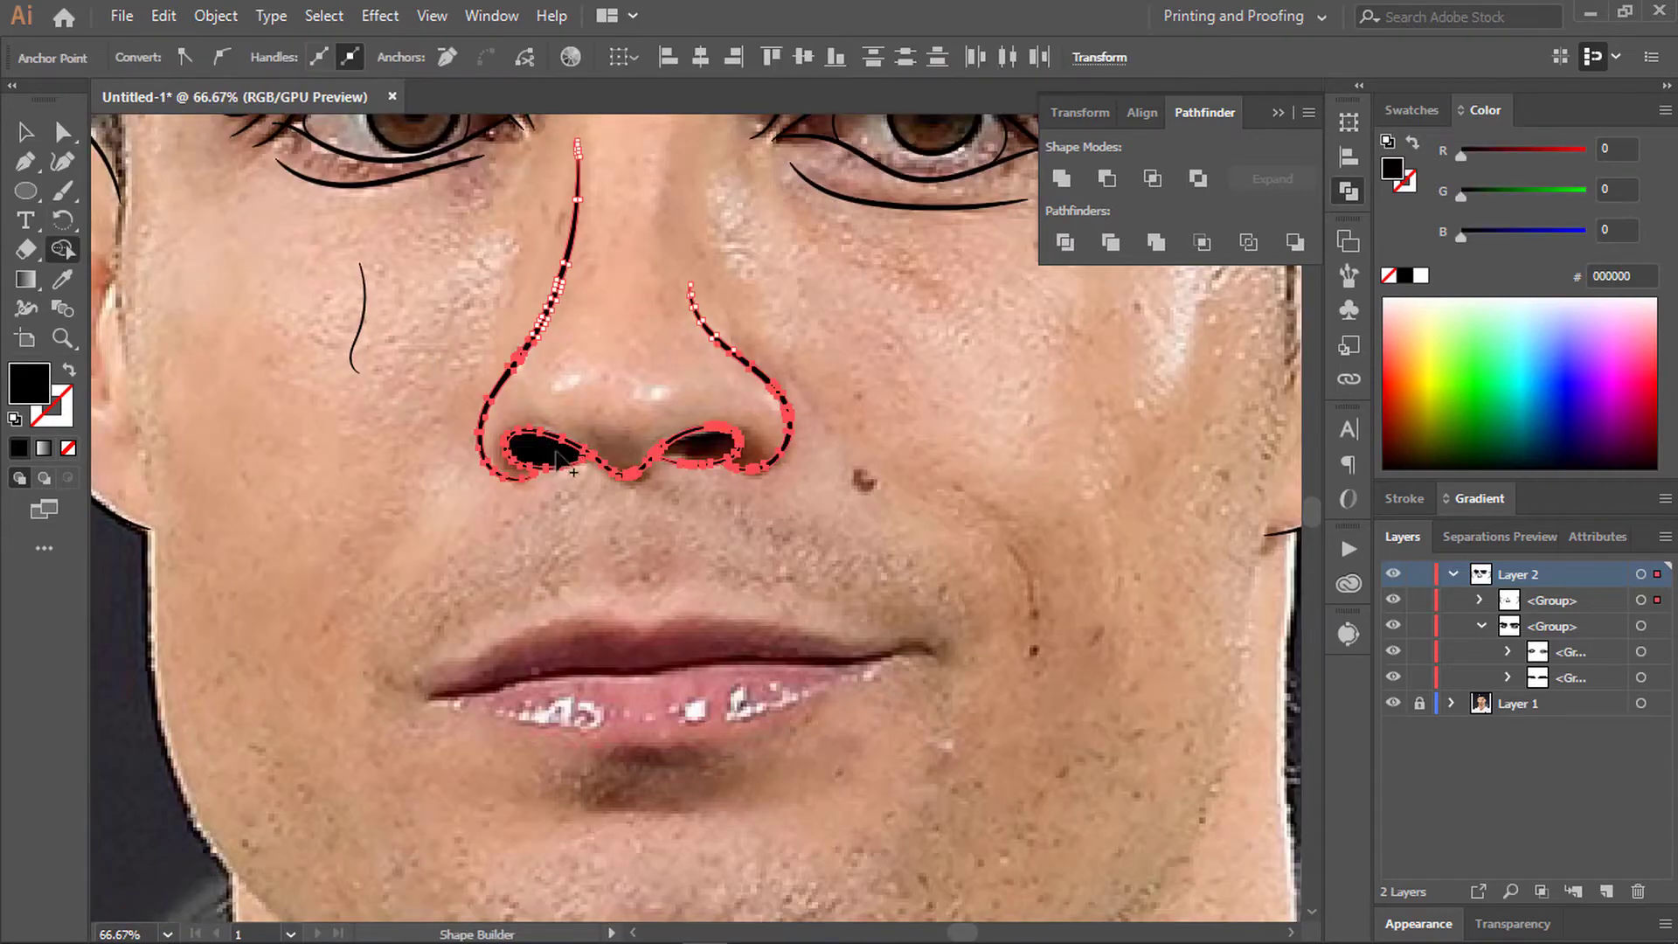
pyautogui.scroll(-2, 663, 521)
pyautogui.hotkey('ctrl', 'shift', 'a')
# Step: Set up the Pencil tool and confirm its drawing options
pyautogui.moveTo(62, 191); pyautogui.dragTo(152, 253)
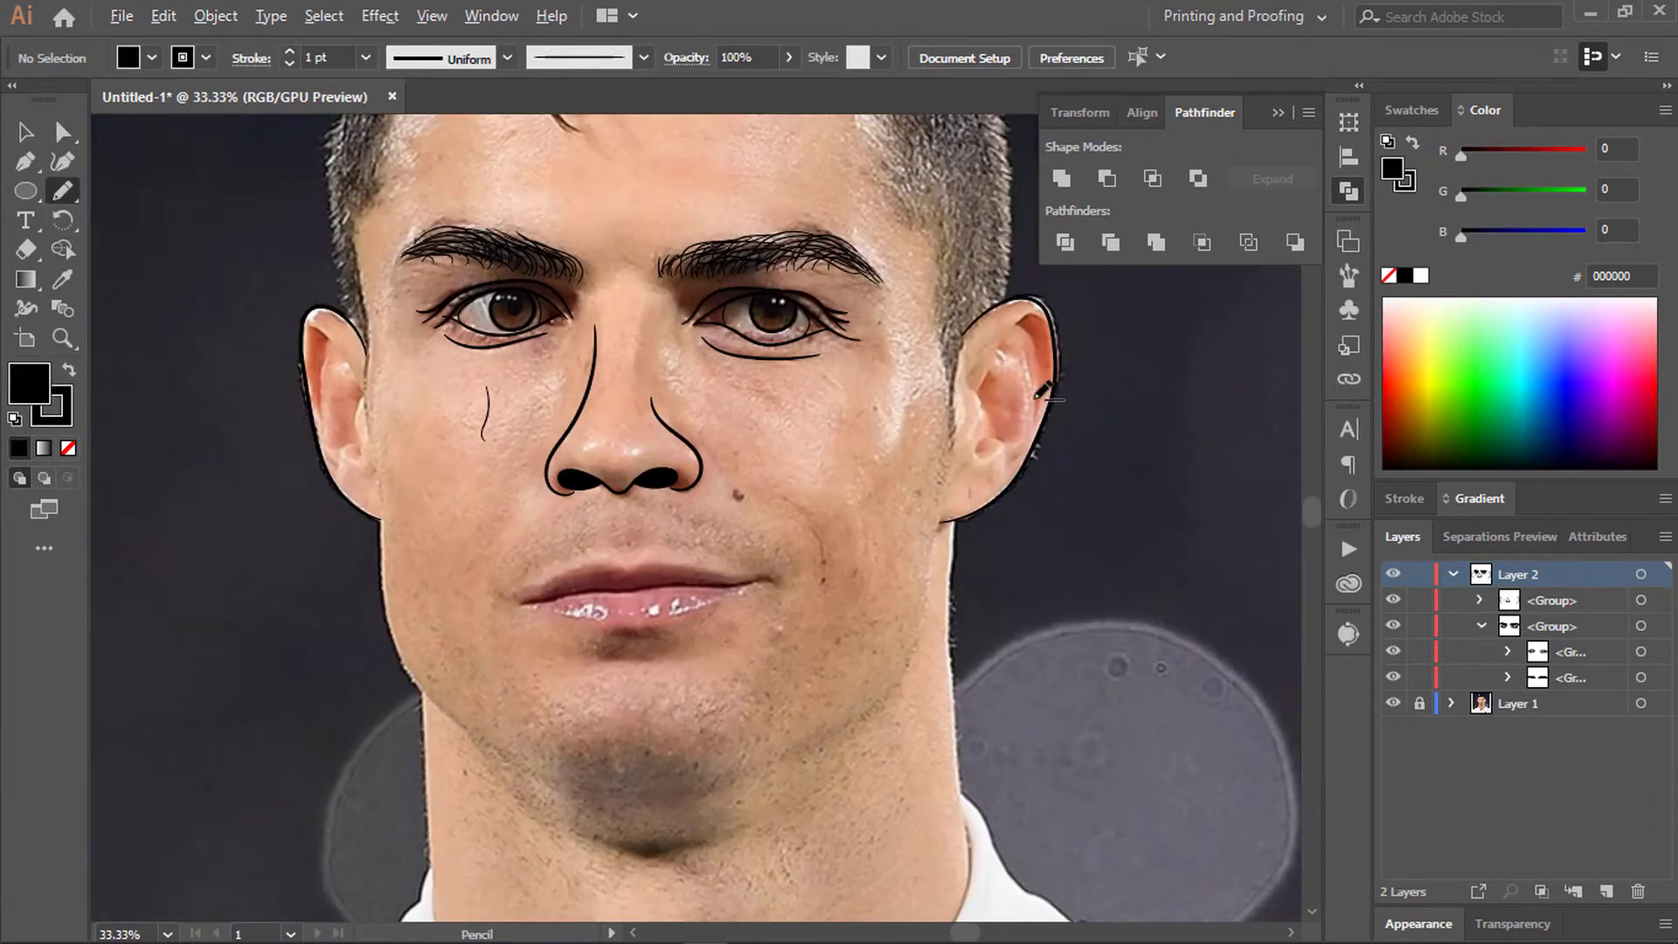
pyautogui.scroll(2, 859, 522)
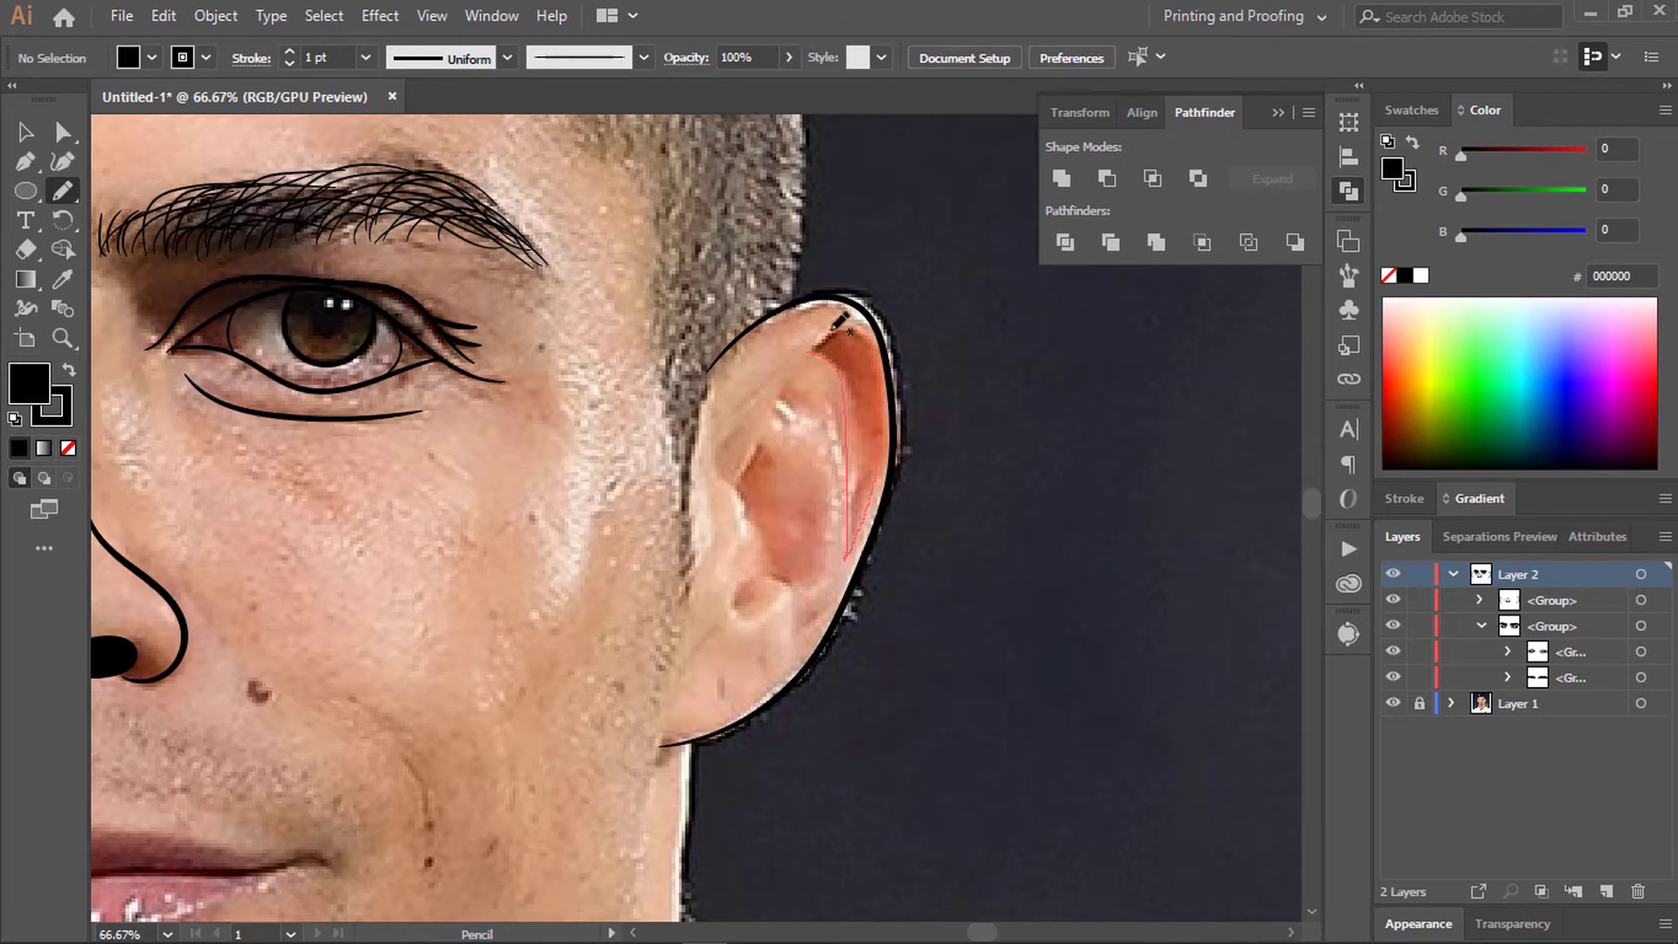
pyautogui.hotkey('ctrl', 'z')
pyautogui.press('Return')
pyautogui.click(857, 663)
# Step: Draw black shadow shapes in the right ear's folds and lower hollow
pyautogui.moveTo(821, 337); pyautogui.dragTo(821, 337)
pyautogui.scroll(1, 821, 336)
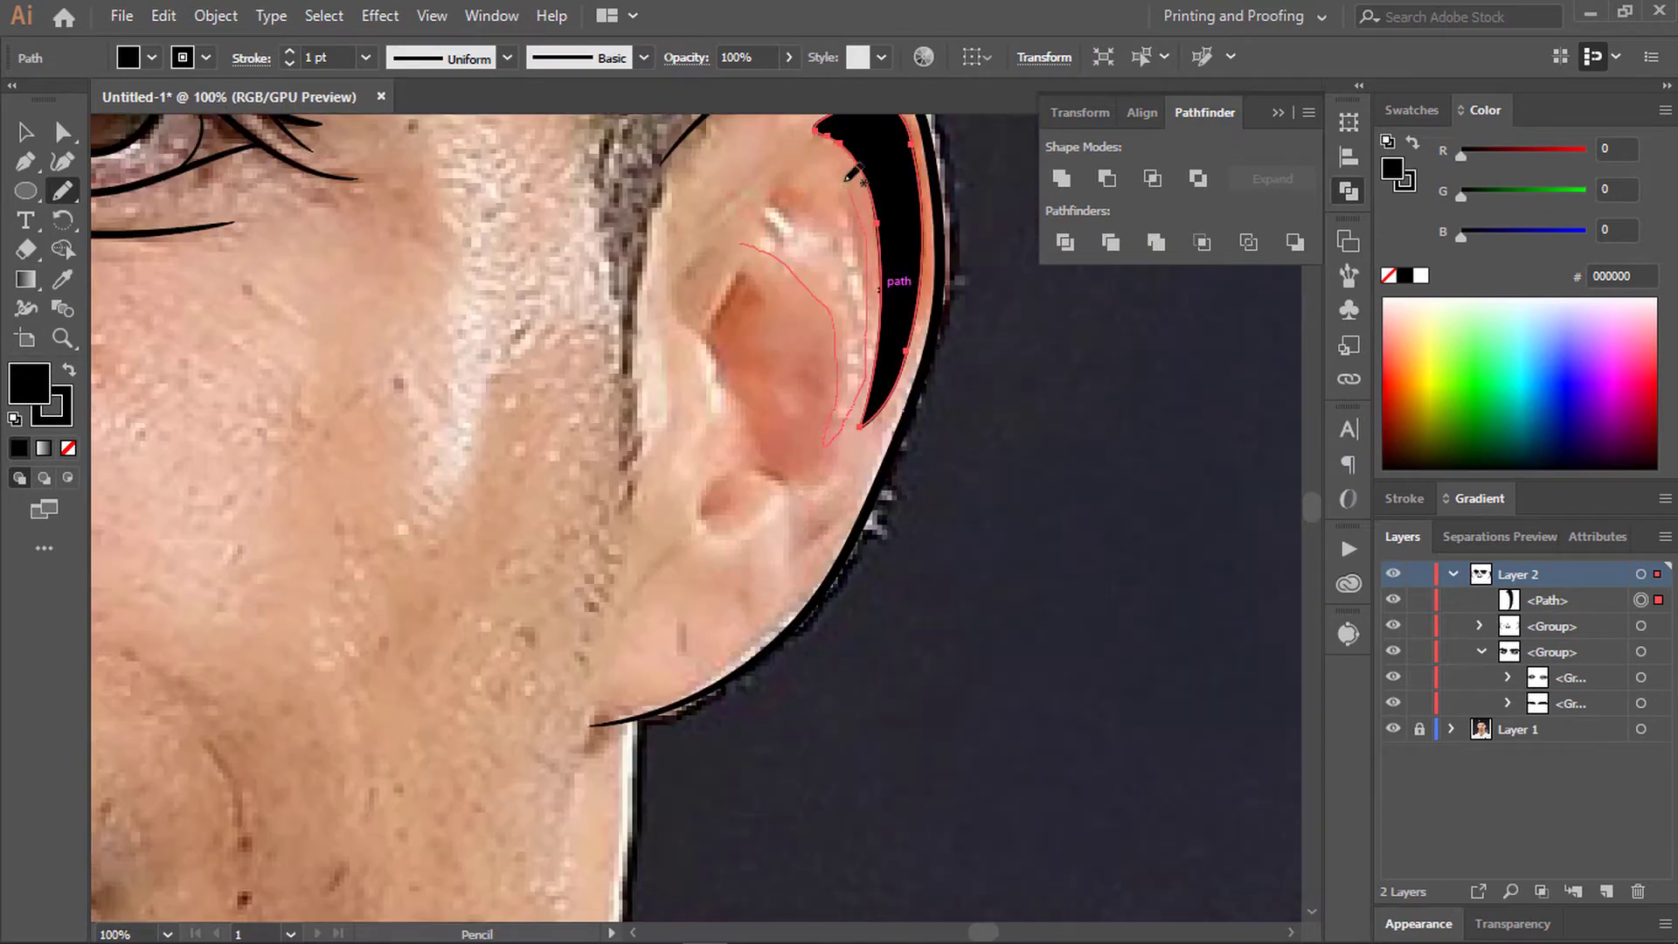
pyautogui.moveTo(845, 179); pyautogui.dragTo(814, 416)
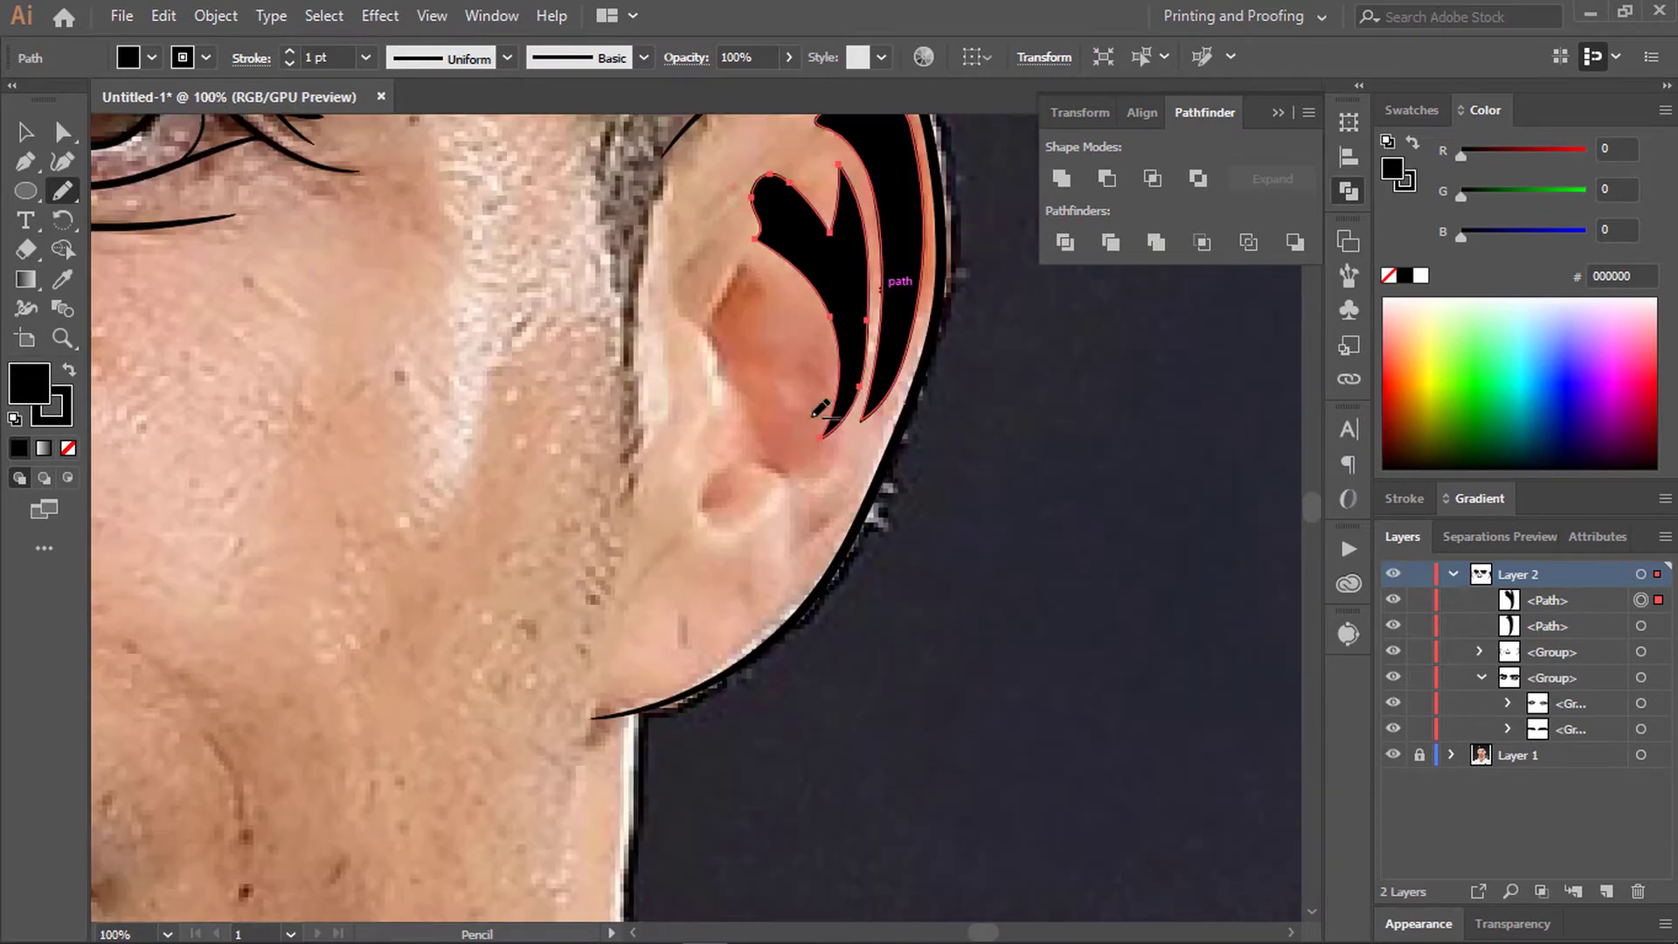
pyautogui.moveTo(795, 483); pyautogui.dragTo(791, 479)
pyautogui.scroll(-1, 797, 410)
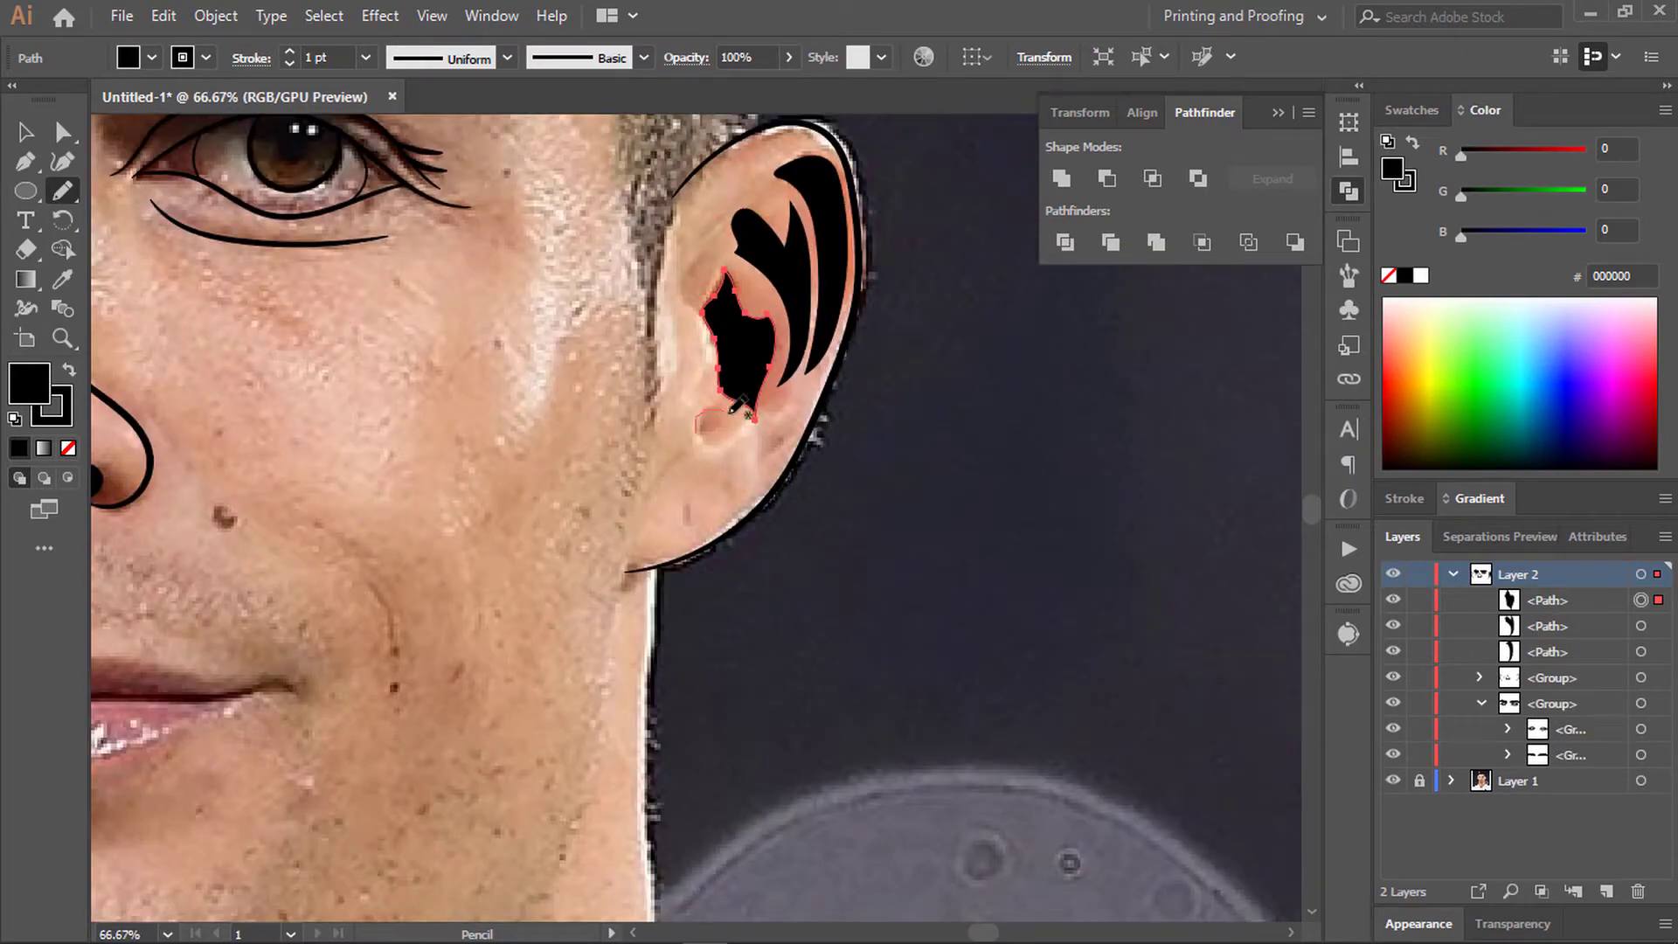
pyautogui.moveTo(733, 409); pyautogui.dragTo(751, 416)
# Step: Draw black shadow shapes inside the left ear
pyautogui.moveTo(715, 360); pyautogui.dragTo(732, 180)
pyautogui.scroll(-2, 715, 360)
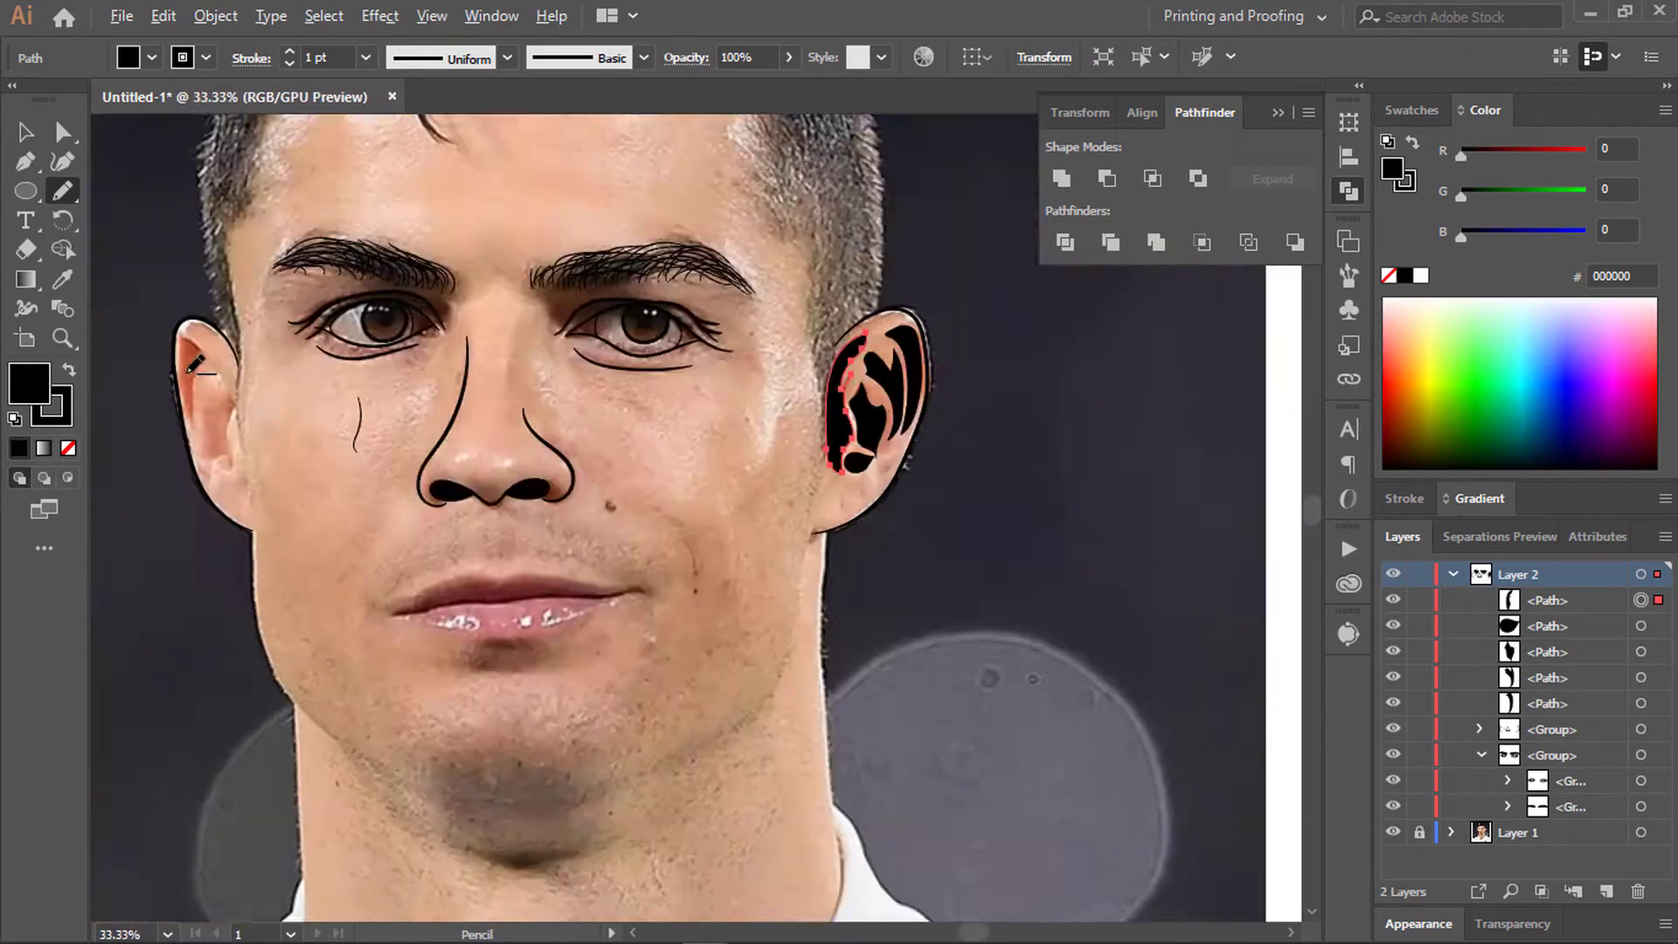
pyautogui.scroll(2, 236, 393)
pyautogui.scroll(-2, 274, 443)
pyautogui.moveTo(236, 358); pyautogui.dragTo(249, 507)
pyautogui.scroll(2, 278, 437)
pyautogui.scroll(1, 262, 489)
pyautogui.scroll(-1, 262, 489)
pyautogui.scroll(-1, 260, 304)
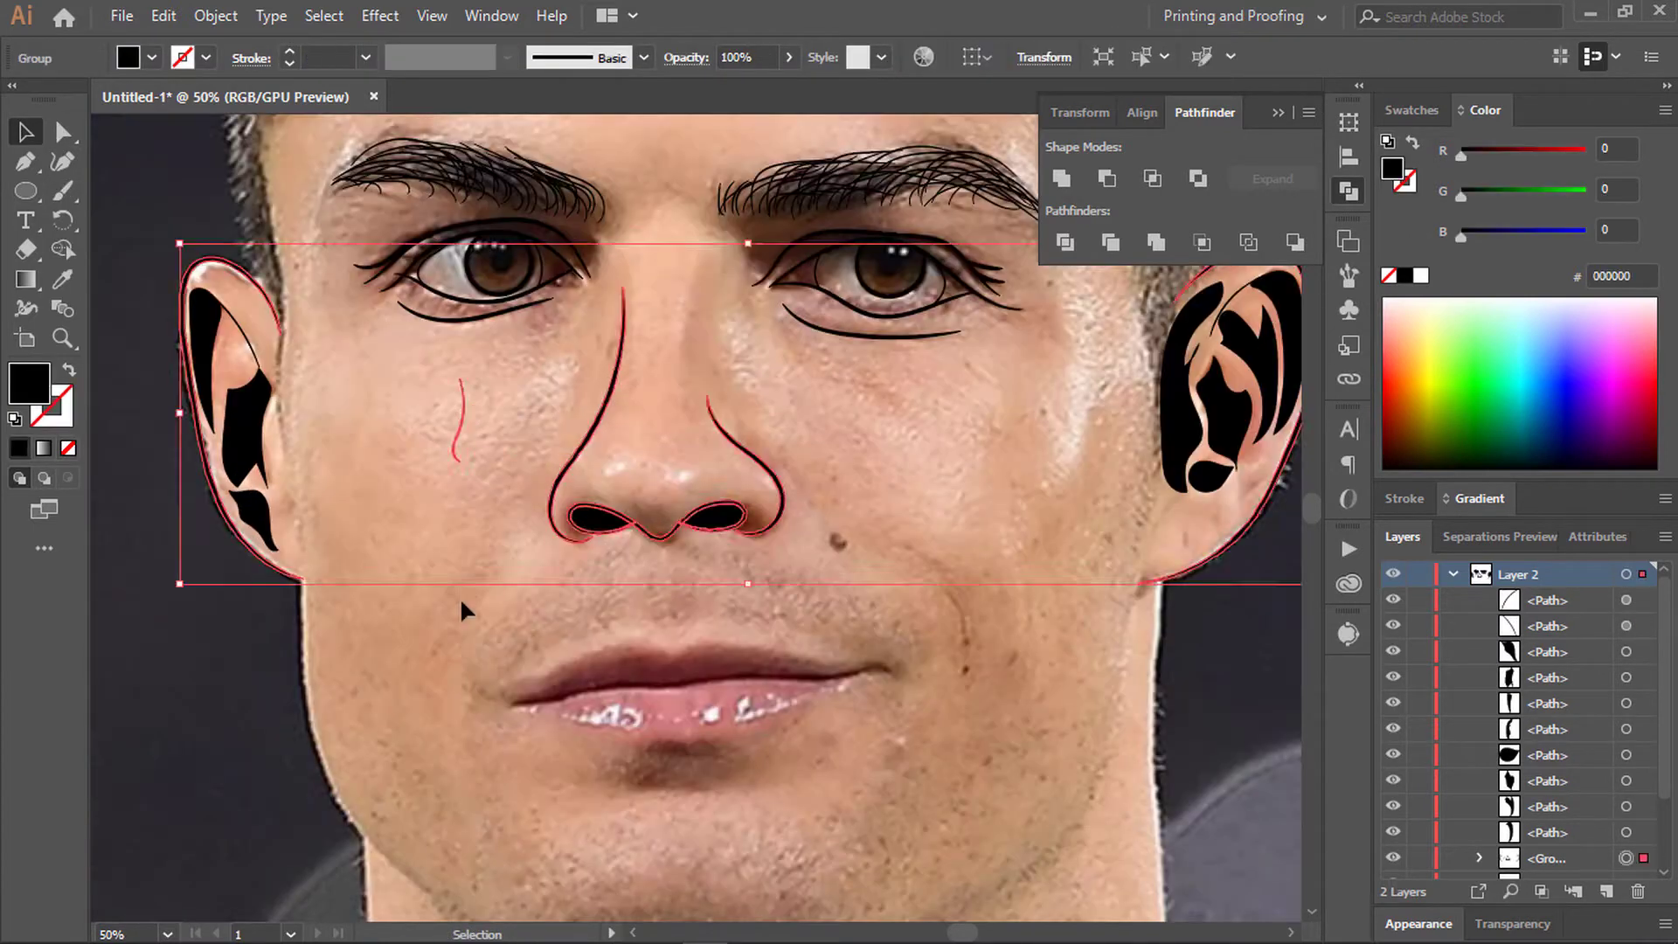
# Step: Inspect the grouped ear shapes and select the nose paths with Direct Selection
pyautogui.click(460, 596)
pyautogui.scroll(-1, 479, 553)
pyautogui.click(343, 464)
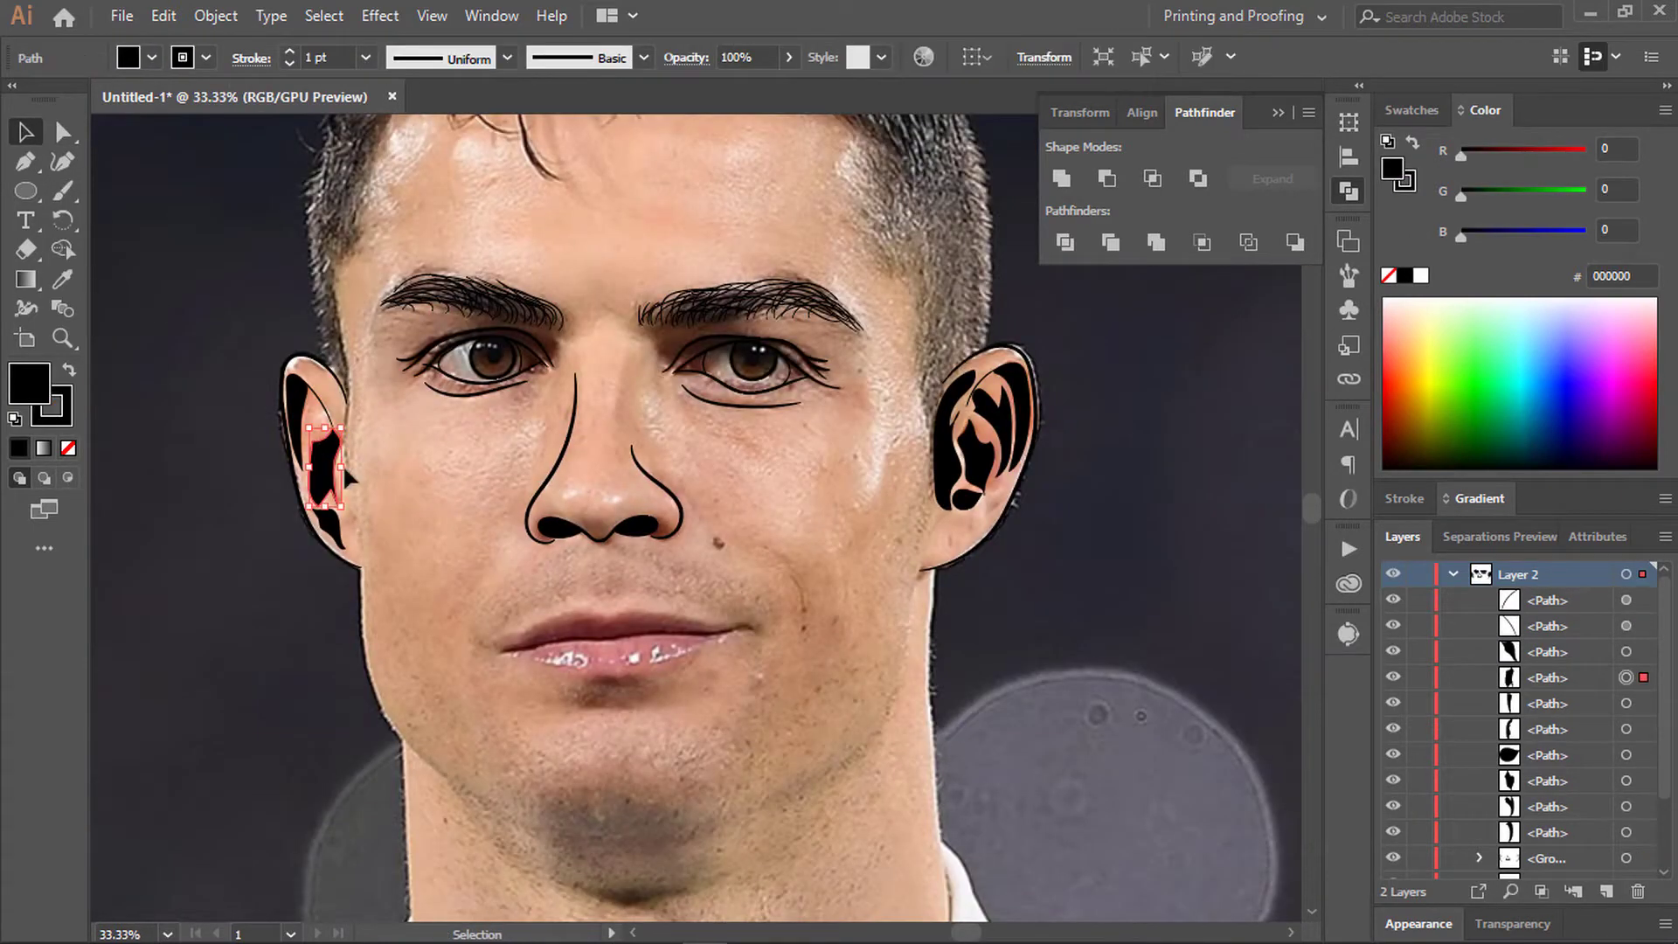
pyautogui.hotkey('ctrl', 'a')
pyautogui.click(1067, 572)
pyautogui.scroll(-2, 1520, 743)
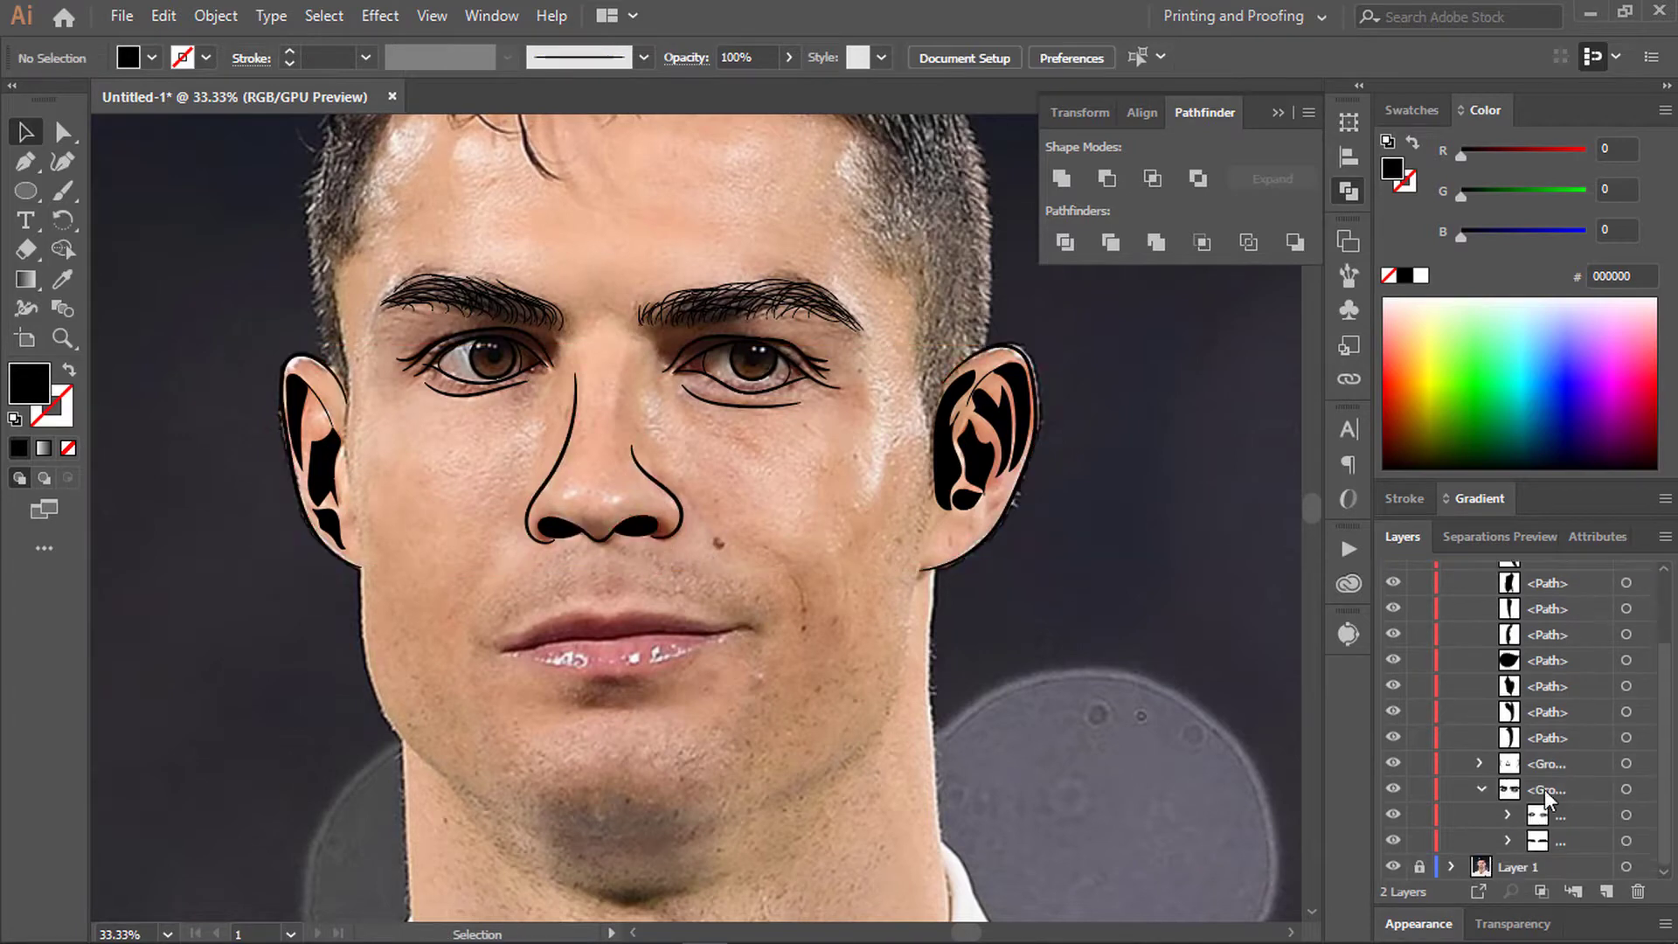
pyautogui.click(1479, 789)
pyautogui.scroll(1, 1520, 743)
pyautogui.keyDown('alt'); pyautogui.scroll(1, 603, 507); pyautogui.keyUp('alt')
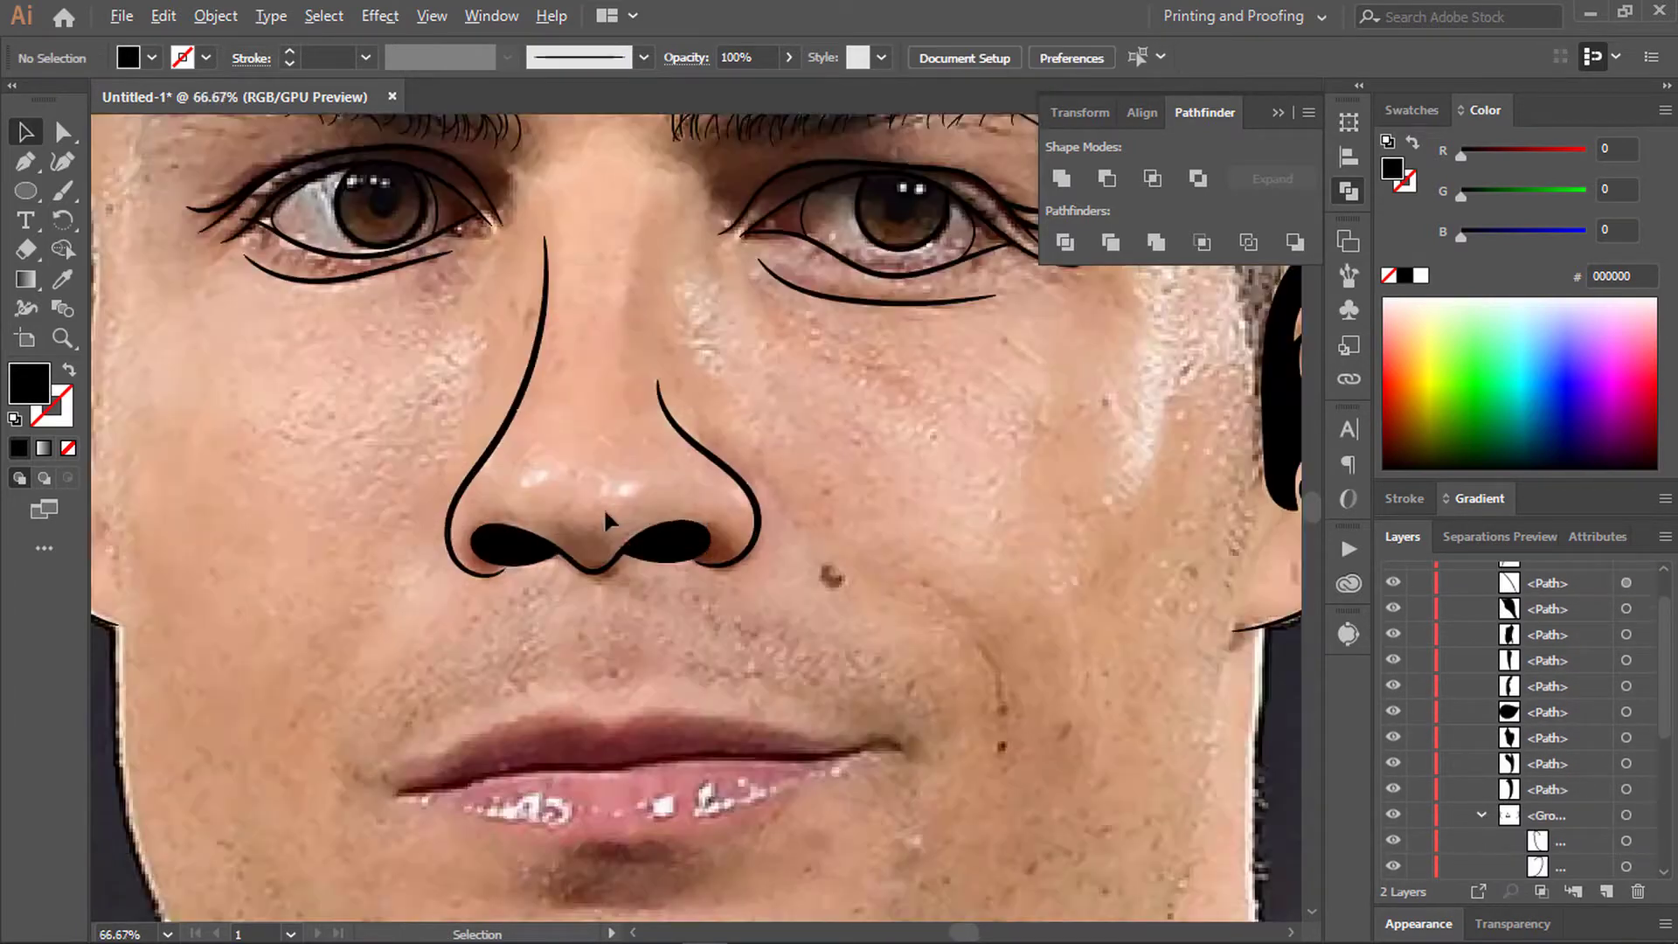
pyautogui.keyDown('alt'); pyautogui.scroll(-1, 275, 361); pyautogui.keyUp('alt')
pyautogui.press('a')
pyautogui.click(615, 420)
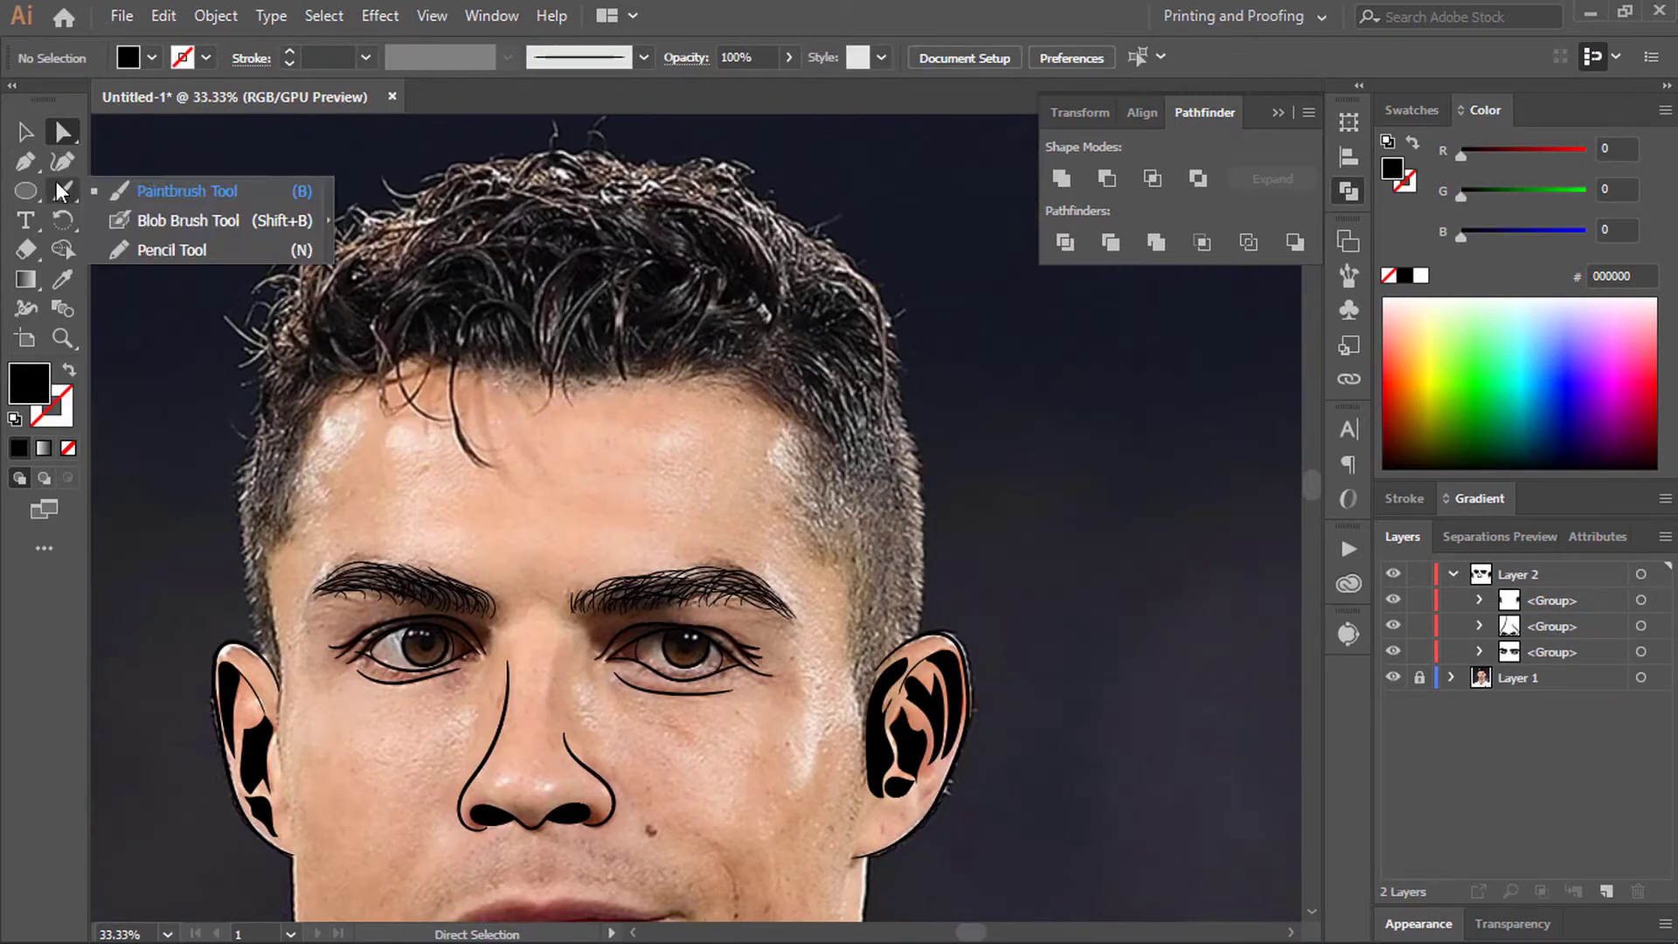
# Step: Pencil-trace the hairline with spiky strands along the temple down toward the ear
pyautogui.click(172, 250)
pyautogui.keyDown('alt'); pyautogui.scroll(1, 823, 512); pyautogui.keyUp('alt')
pyautogui.moveTo(661, 331); pyautogui.dragTo(749, 349)
pyautogui.hotkey('shift', 'x')
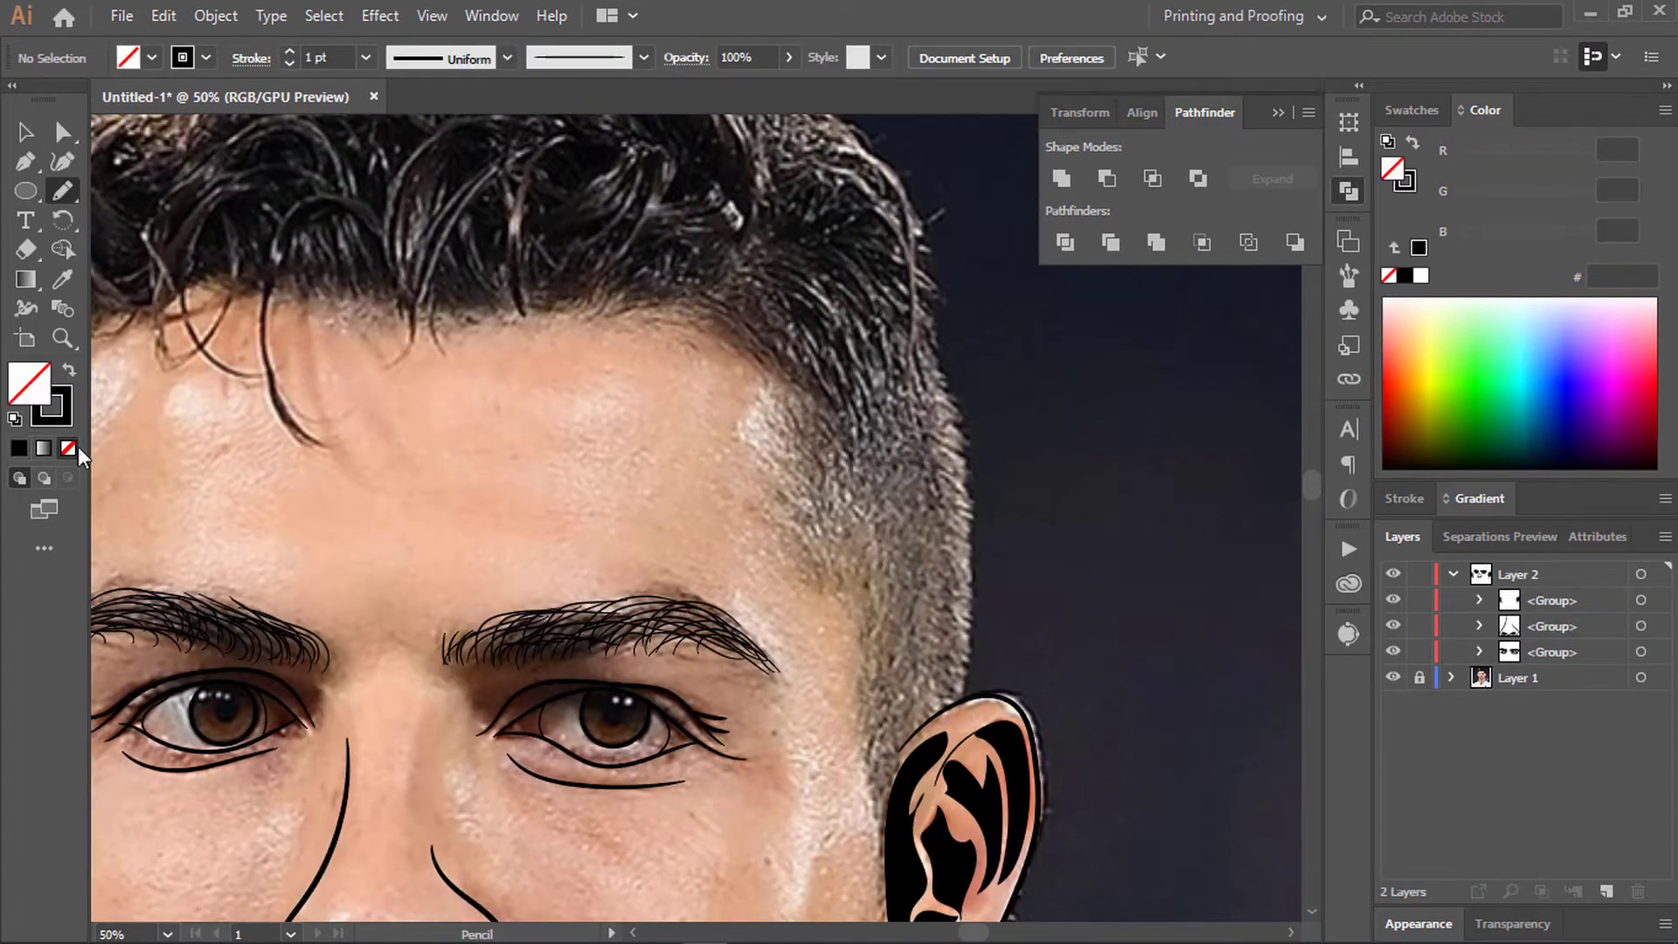
pyautogui.moveTo(772, 411); pyautogui.dragTo(769, 458)
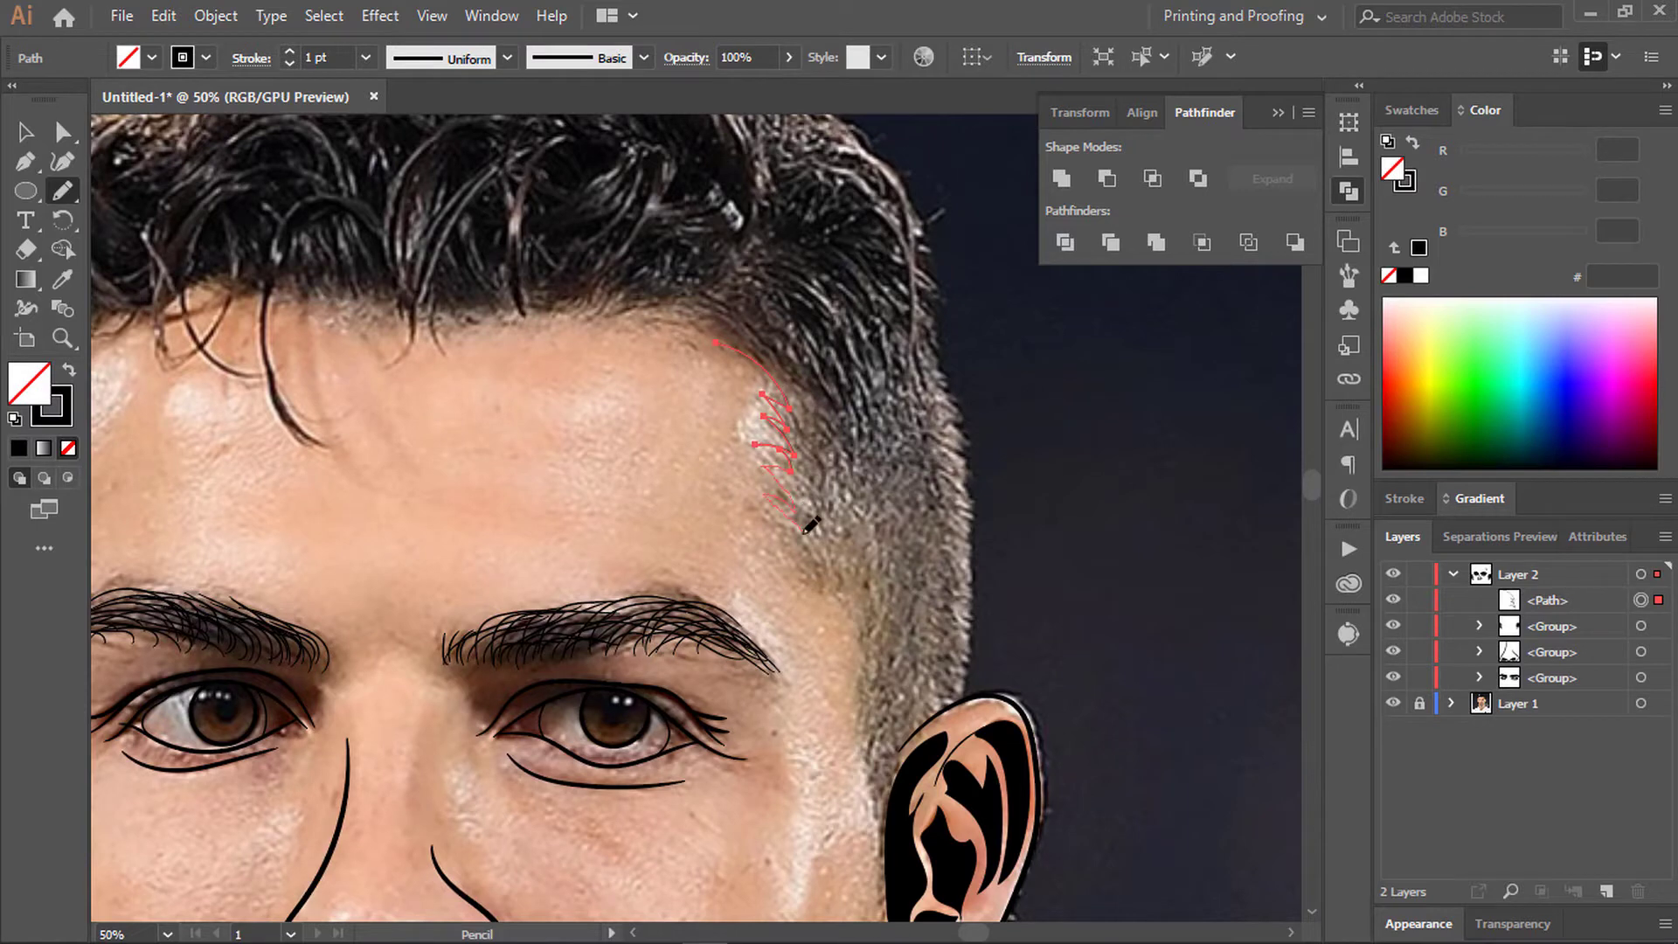
pyautogui.keyDown('alt'); pyautogui.scroll(1, 811, 524); pyautogui.keyUp('alt')
pyautogui.moveTo(691, 561); pyautogui.dragTo(776, 668)
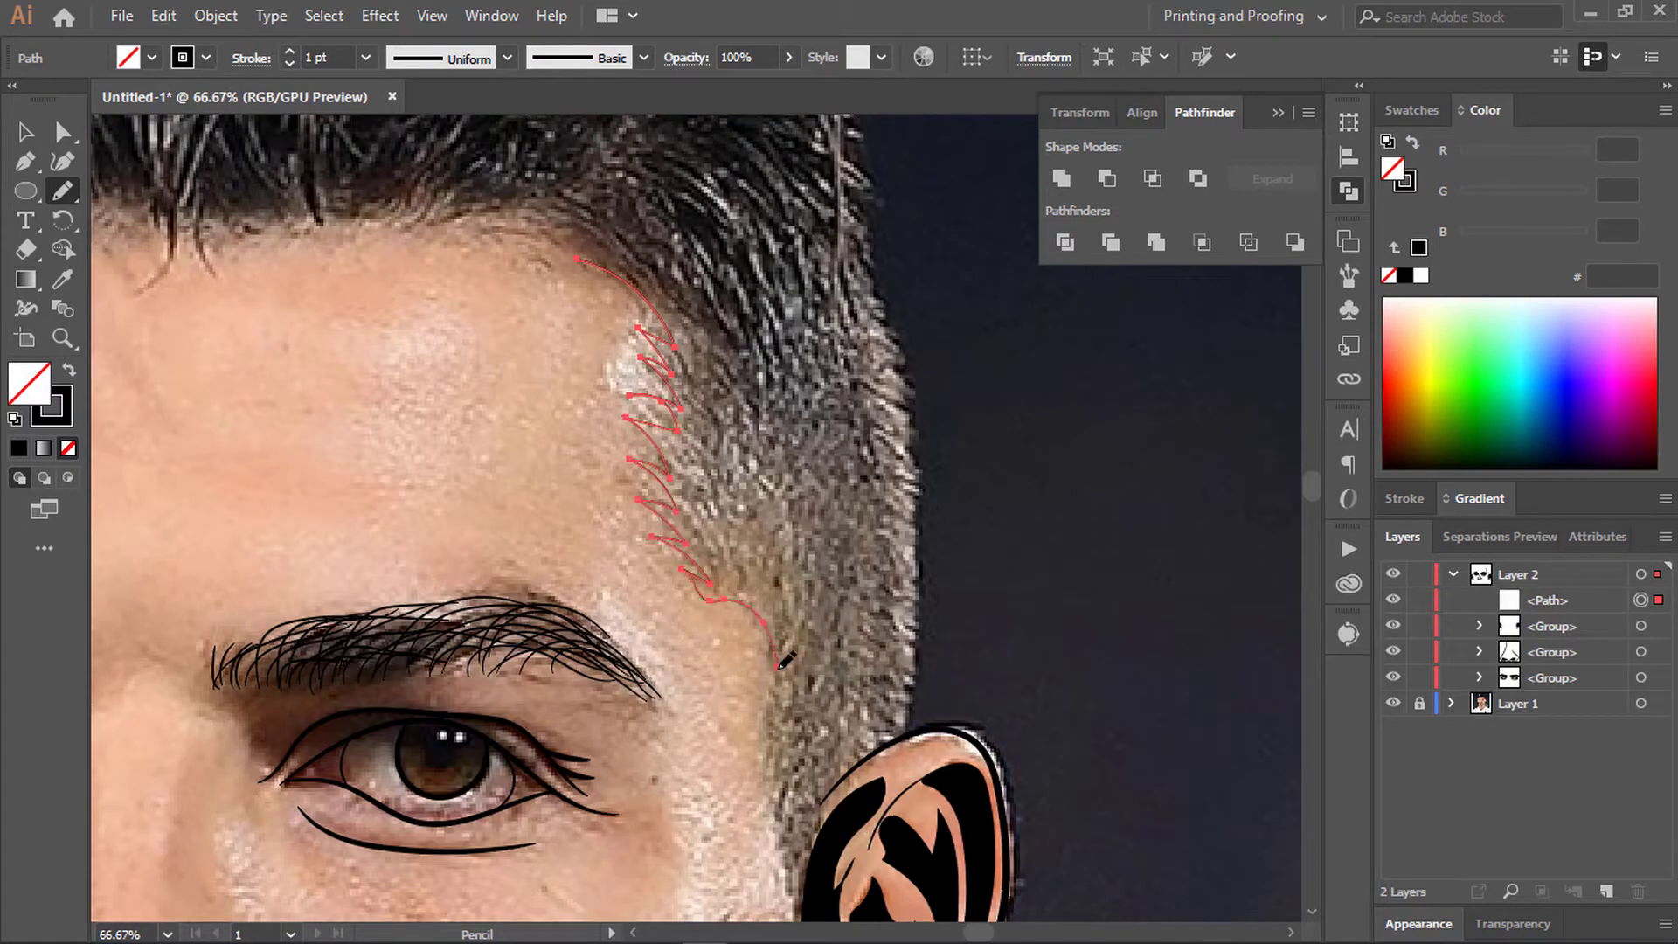
# Step: Zoom in and extend the sideburn outline beside the ear
pyautogui.hotkey('ctrl', '+')
pyautogui.moveTo(758, 784); pyautogui.dragTo(776, 900)
pyautogui.scroll(-2, 780, 714)
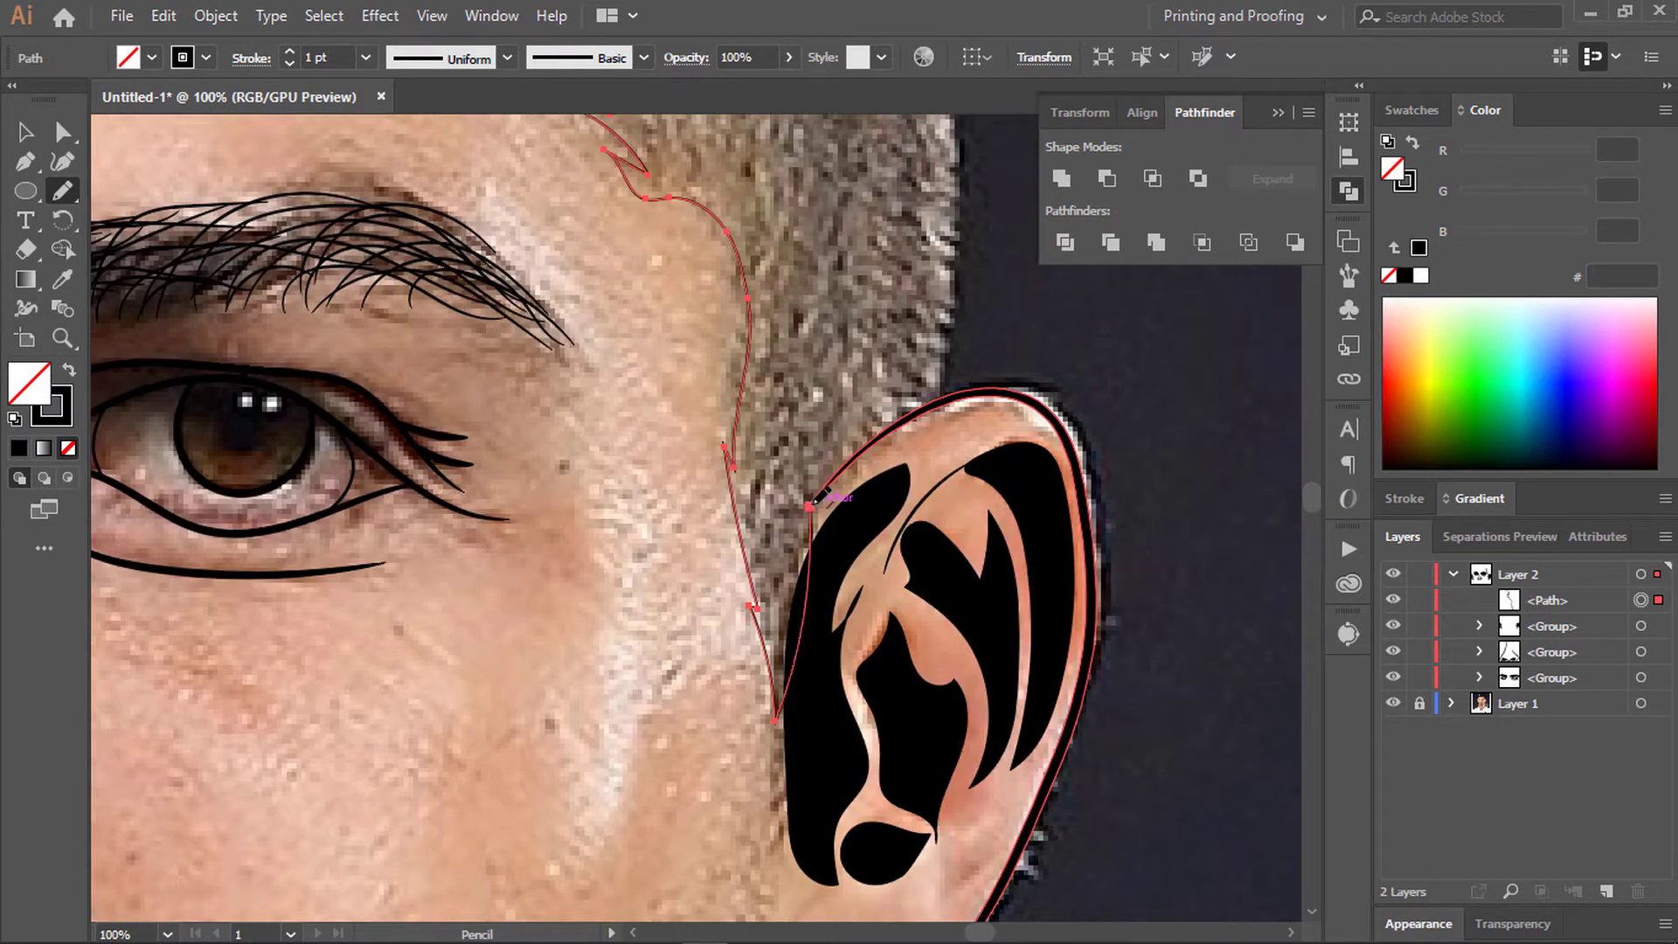
pyautogui.moveTo(944, 395); pyautogui.dragTo(924, 514)
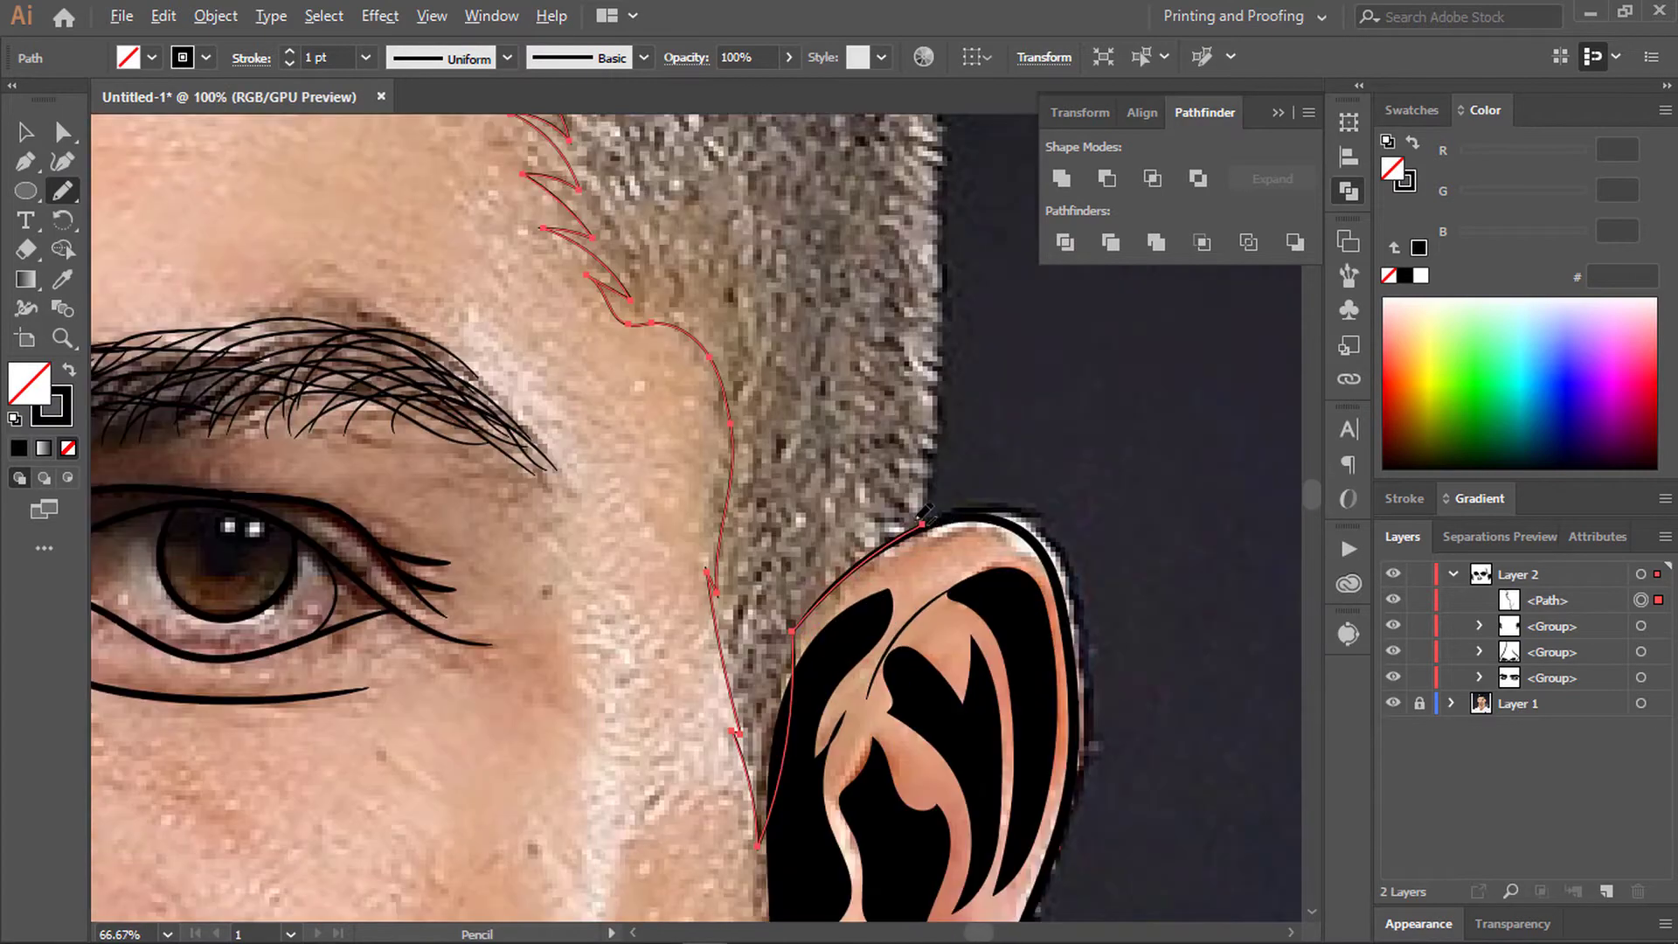
pyautogui.scroll(-2, 946, 421)
pyautogui.scroll(1, 935, 494)
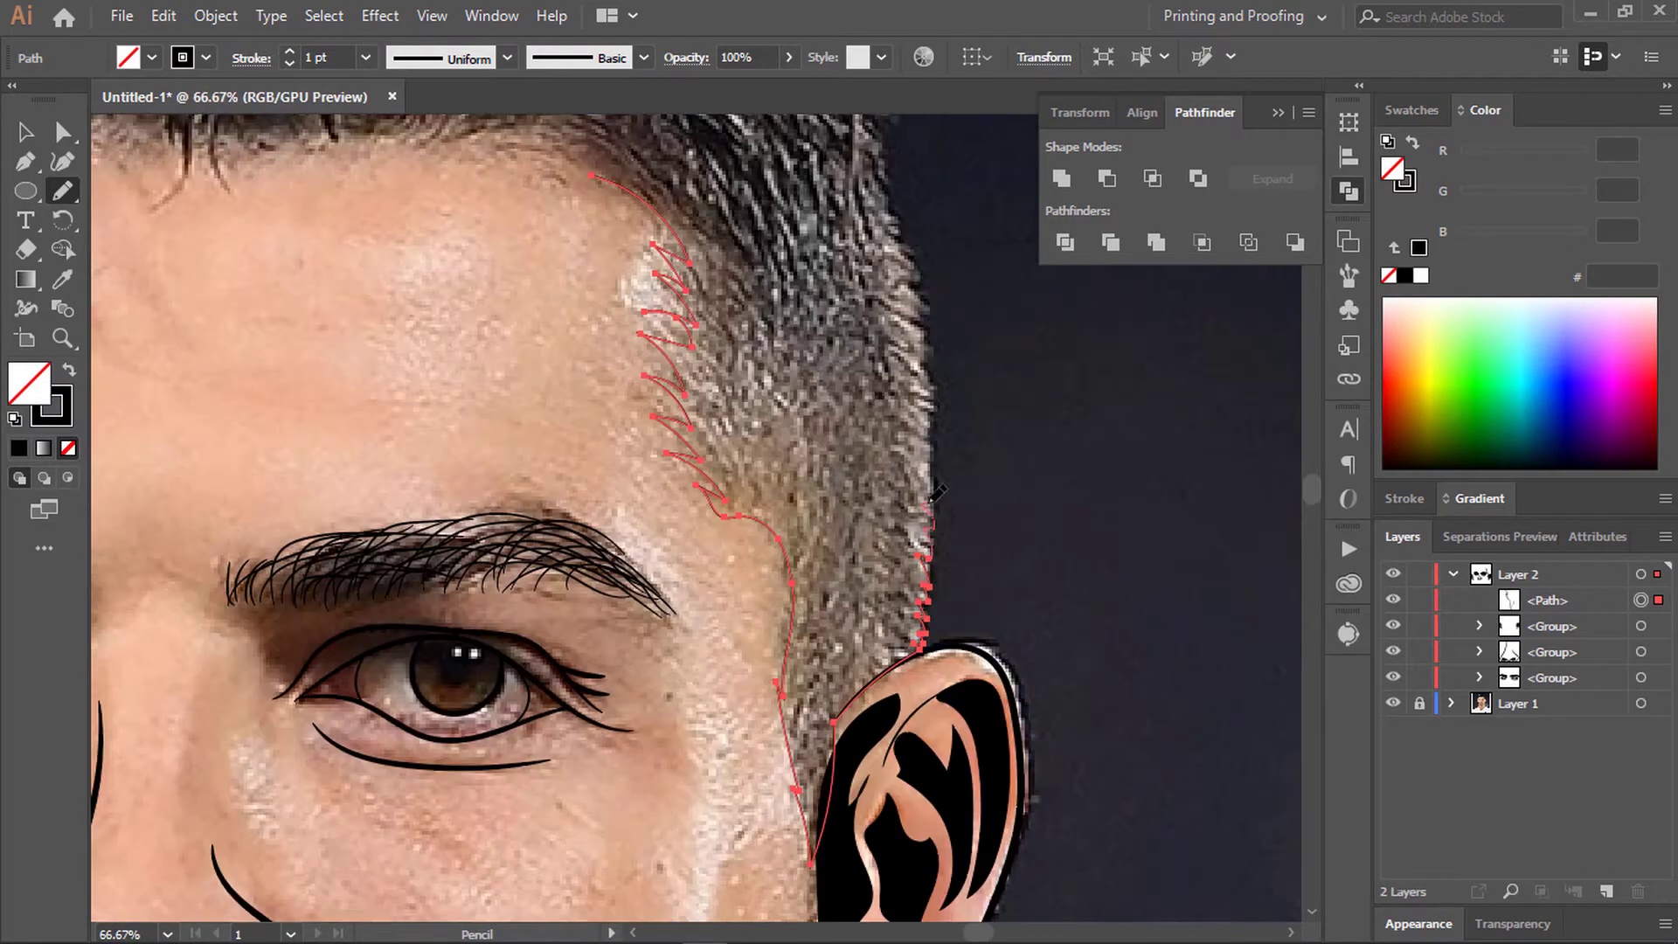
pyautogui.scroll(2, 926, 344)
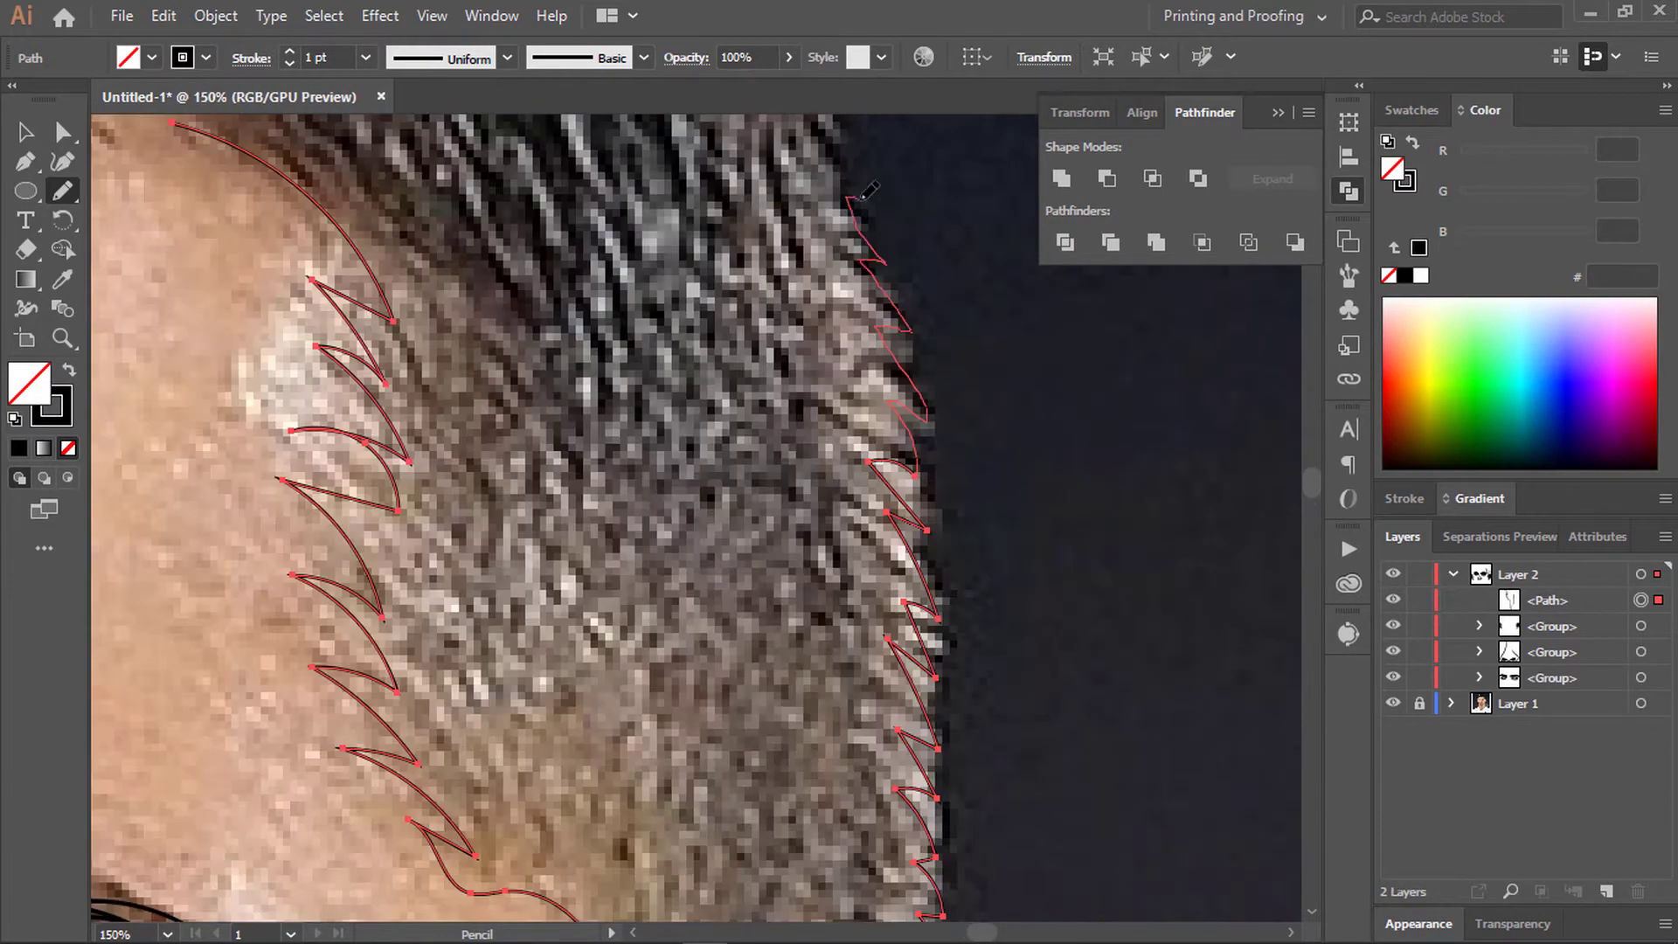
pyautogui.scroll(-1, 865, 192)
pyautogui.scroll(-2, 838, 367)
pyautogui.scroll(1, 826, 533)
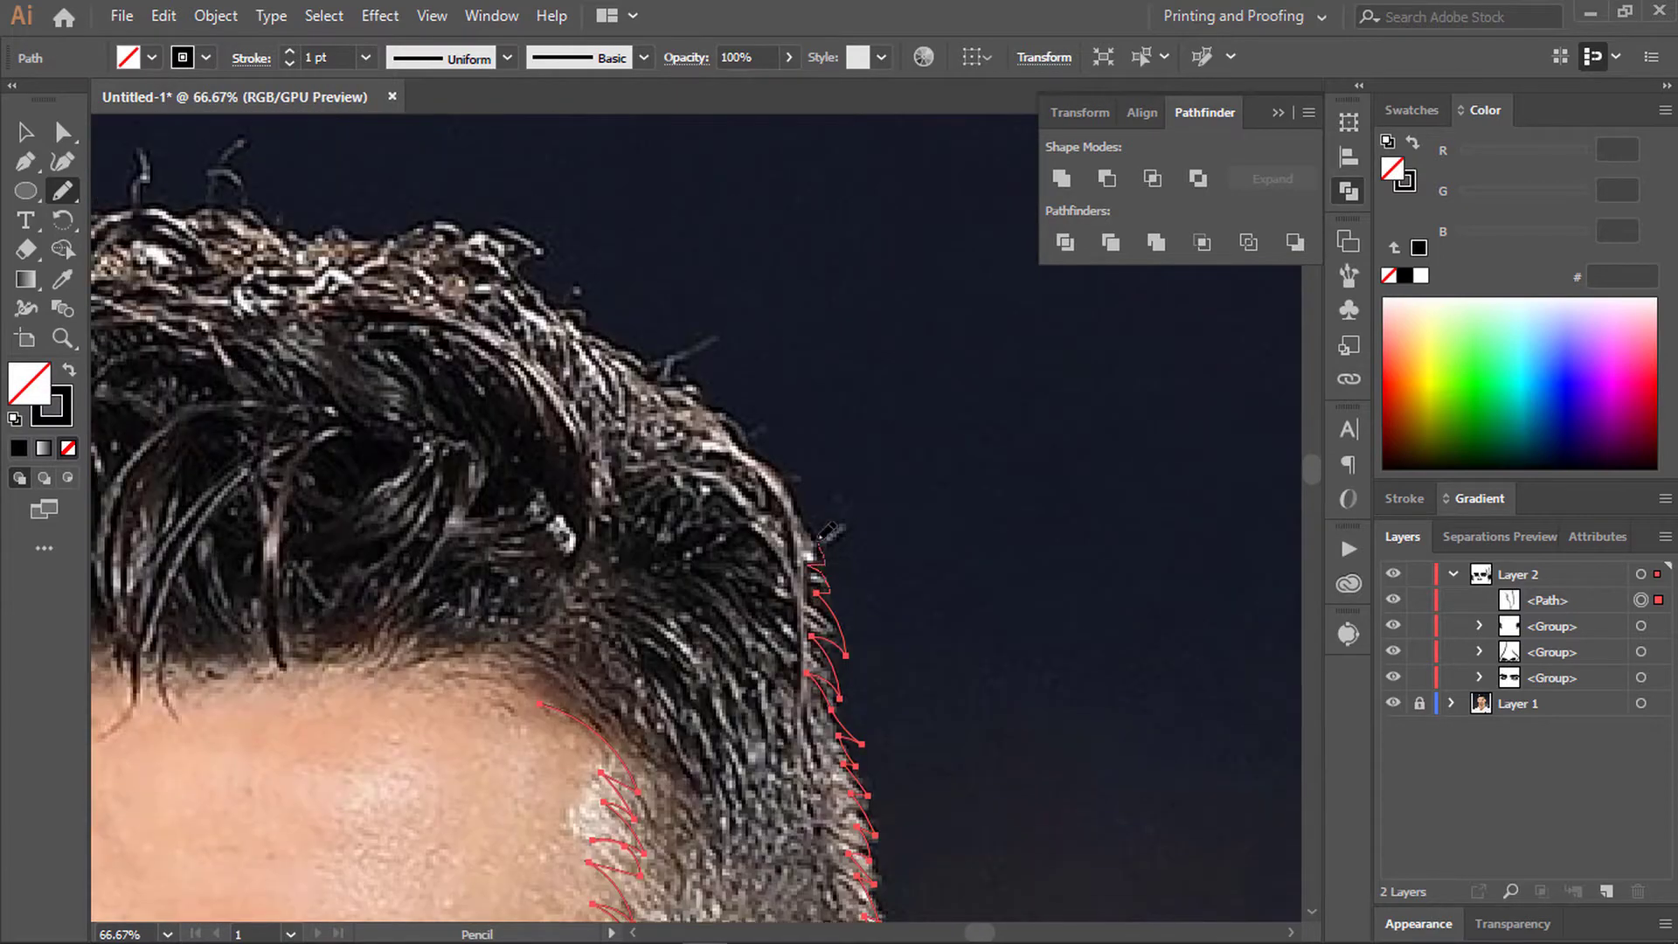
pyautogui.scroll(1, 826, 531)
pyautogui.scroll(-2, 706, 543)
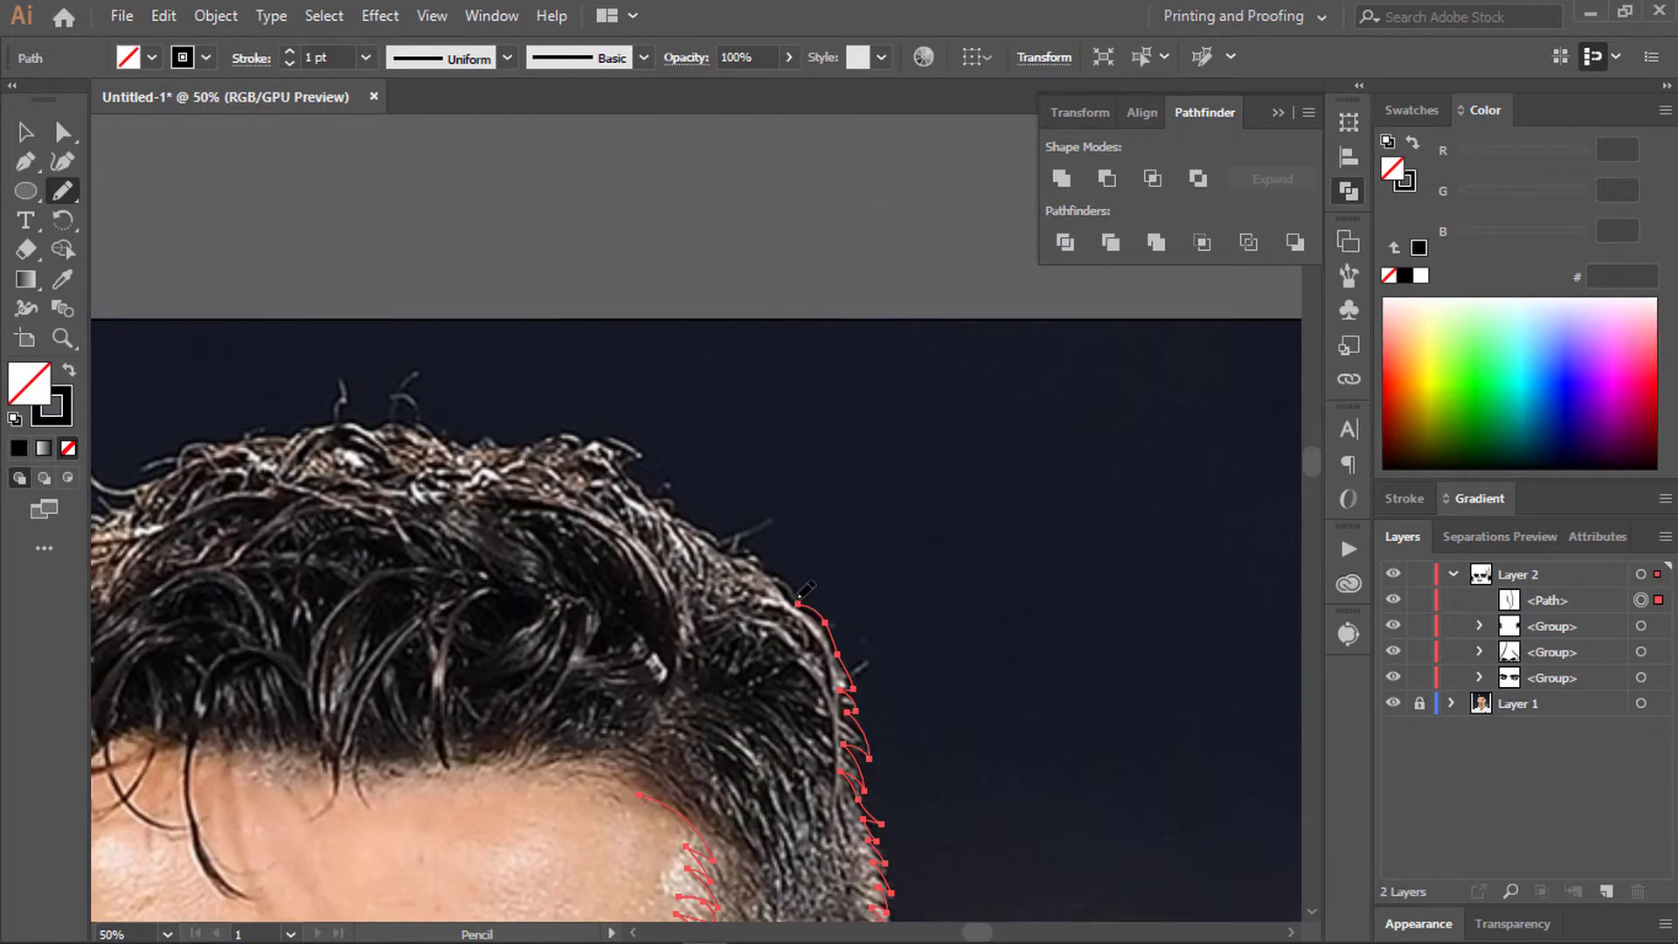
pyautogui.scroll(1, 747, 541)
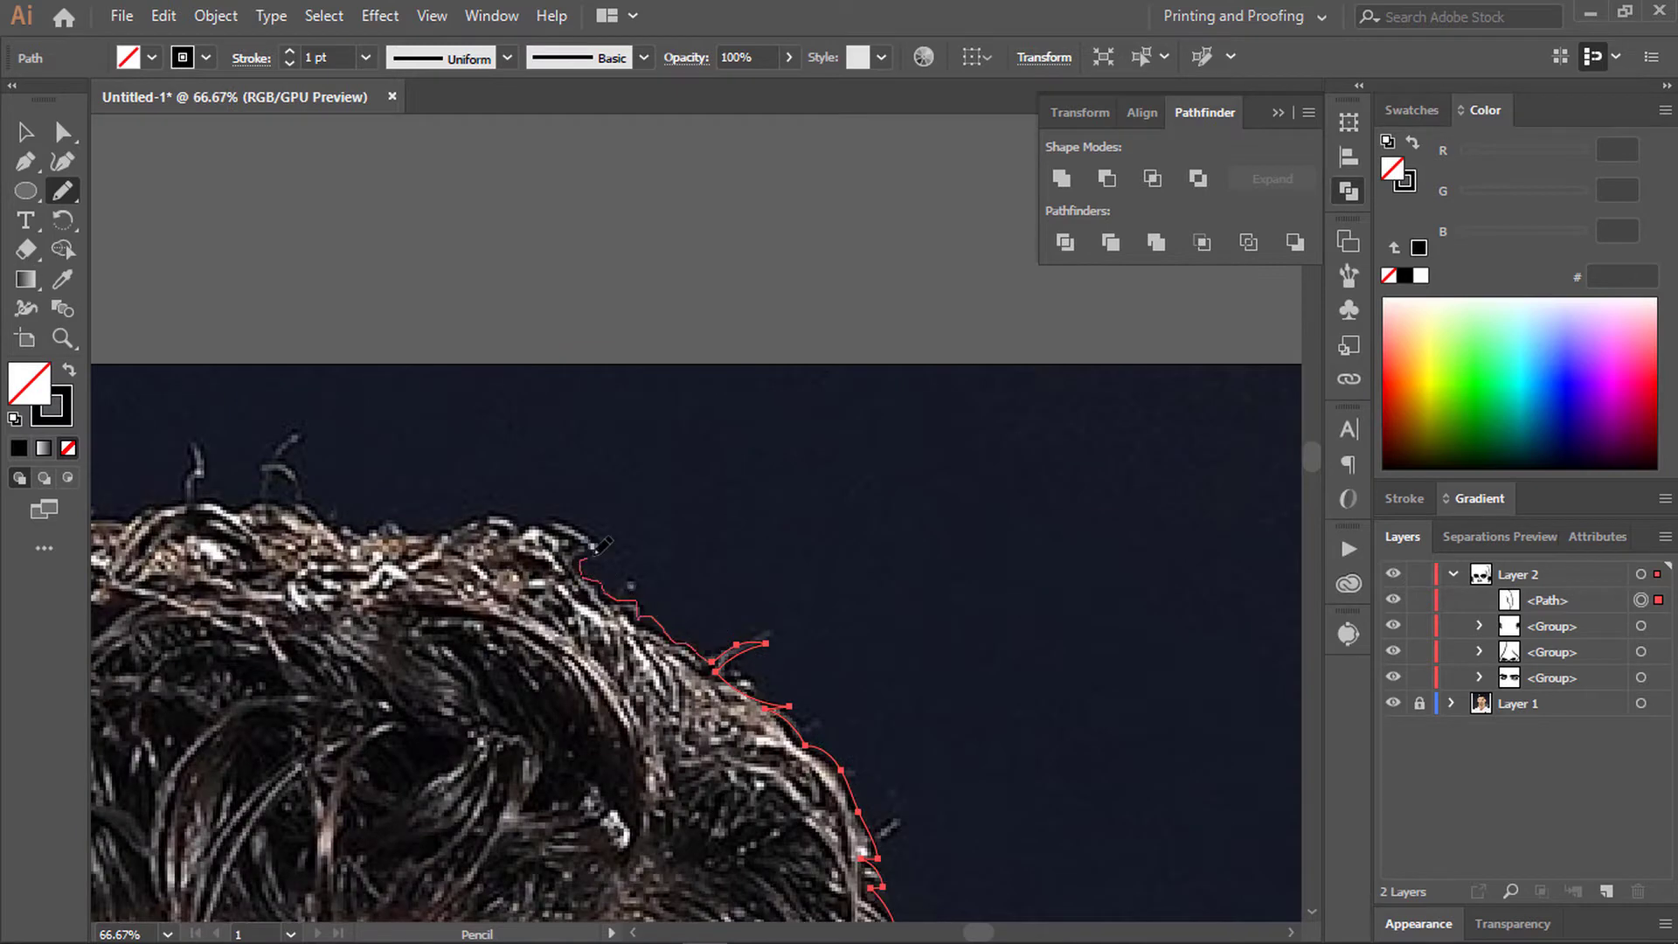
pyautogui.scroll(-8, 168, 481)
pyautogui.scroll(7, 760, 426)
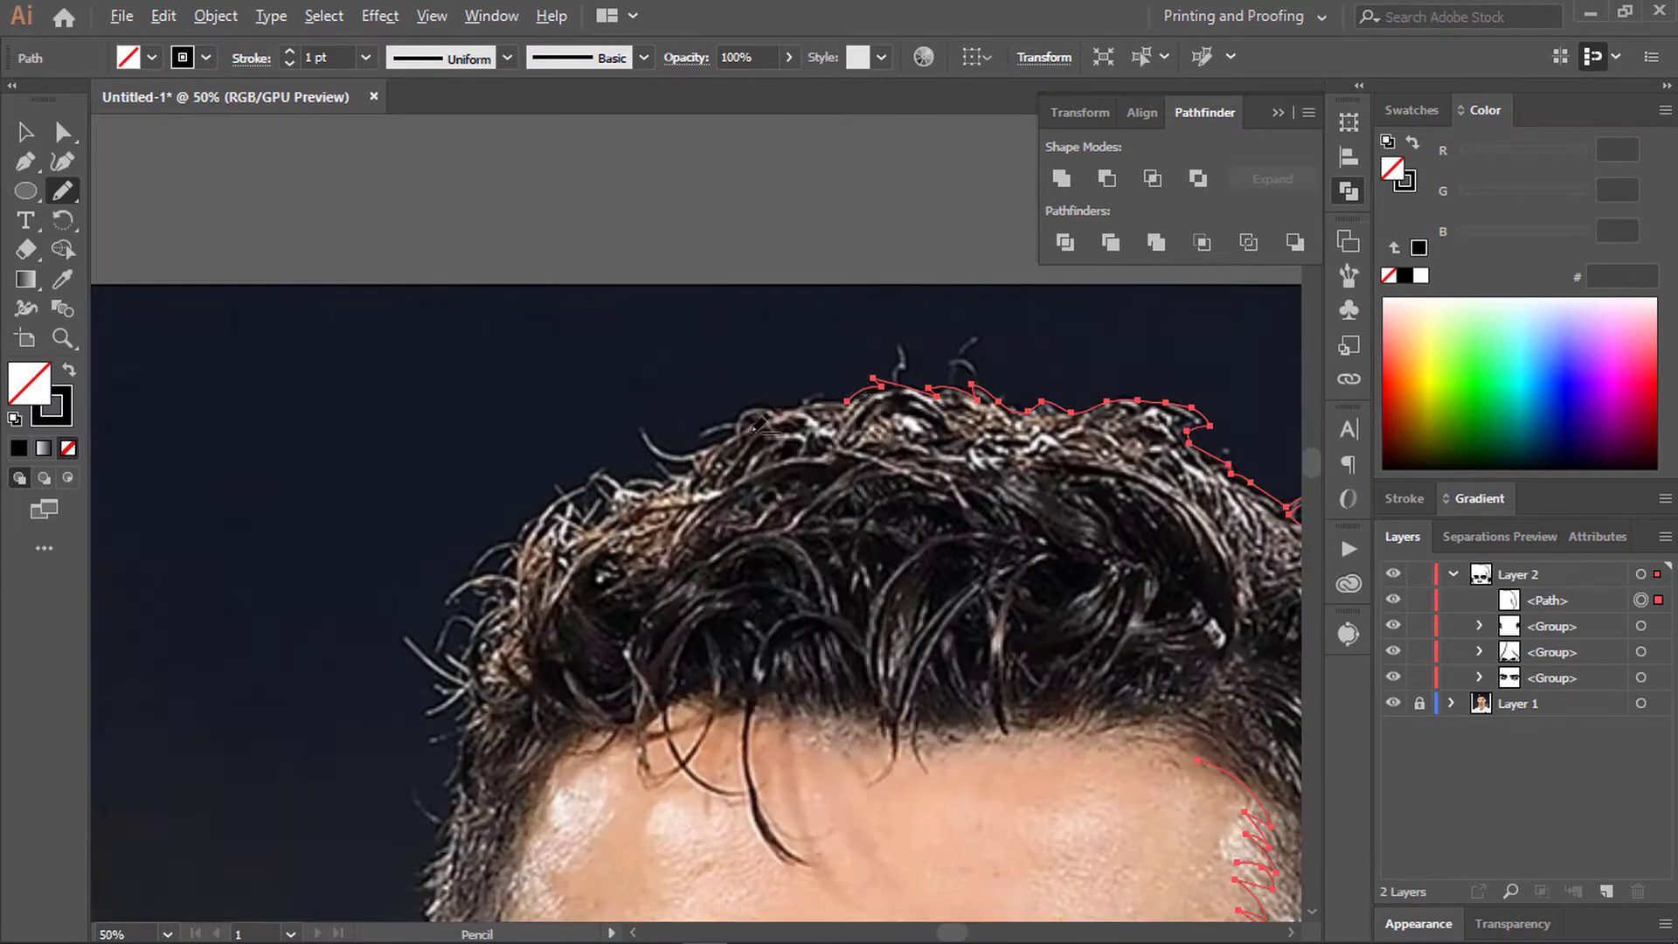
pyautogui.scroll(1, 581, 470)
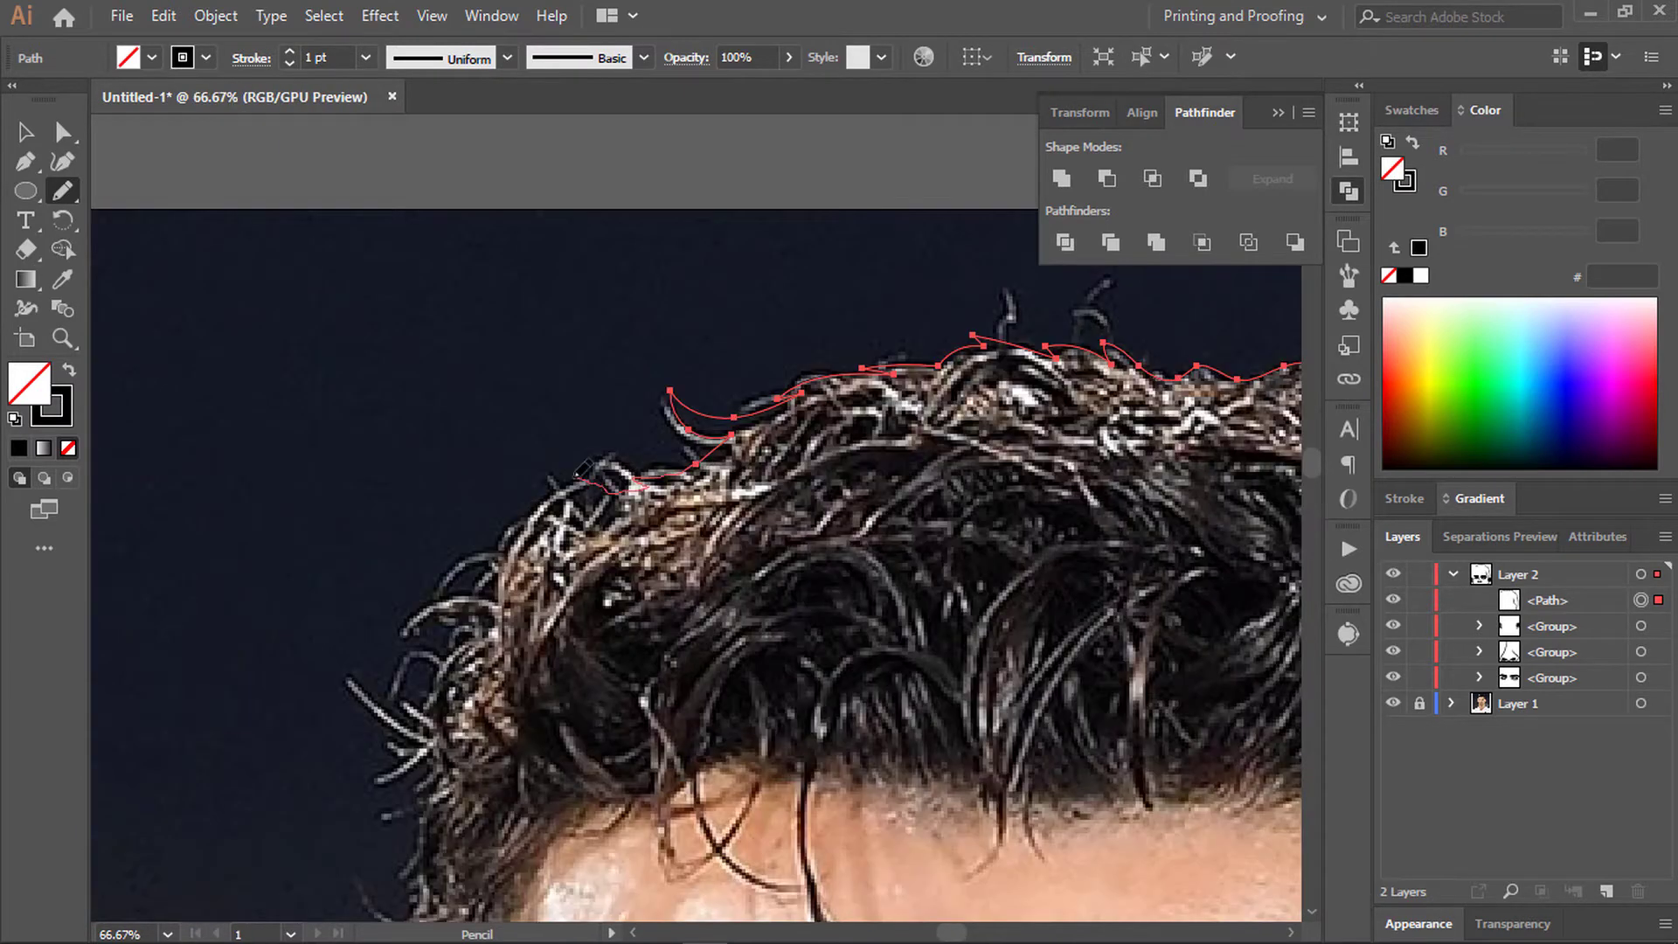
pyautogui.scroll(-5, 413, 784)
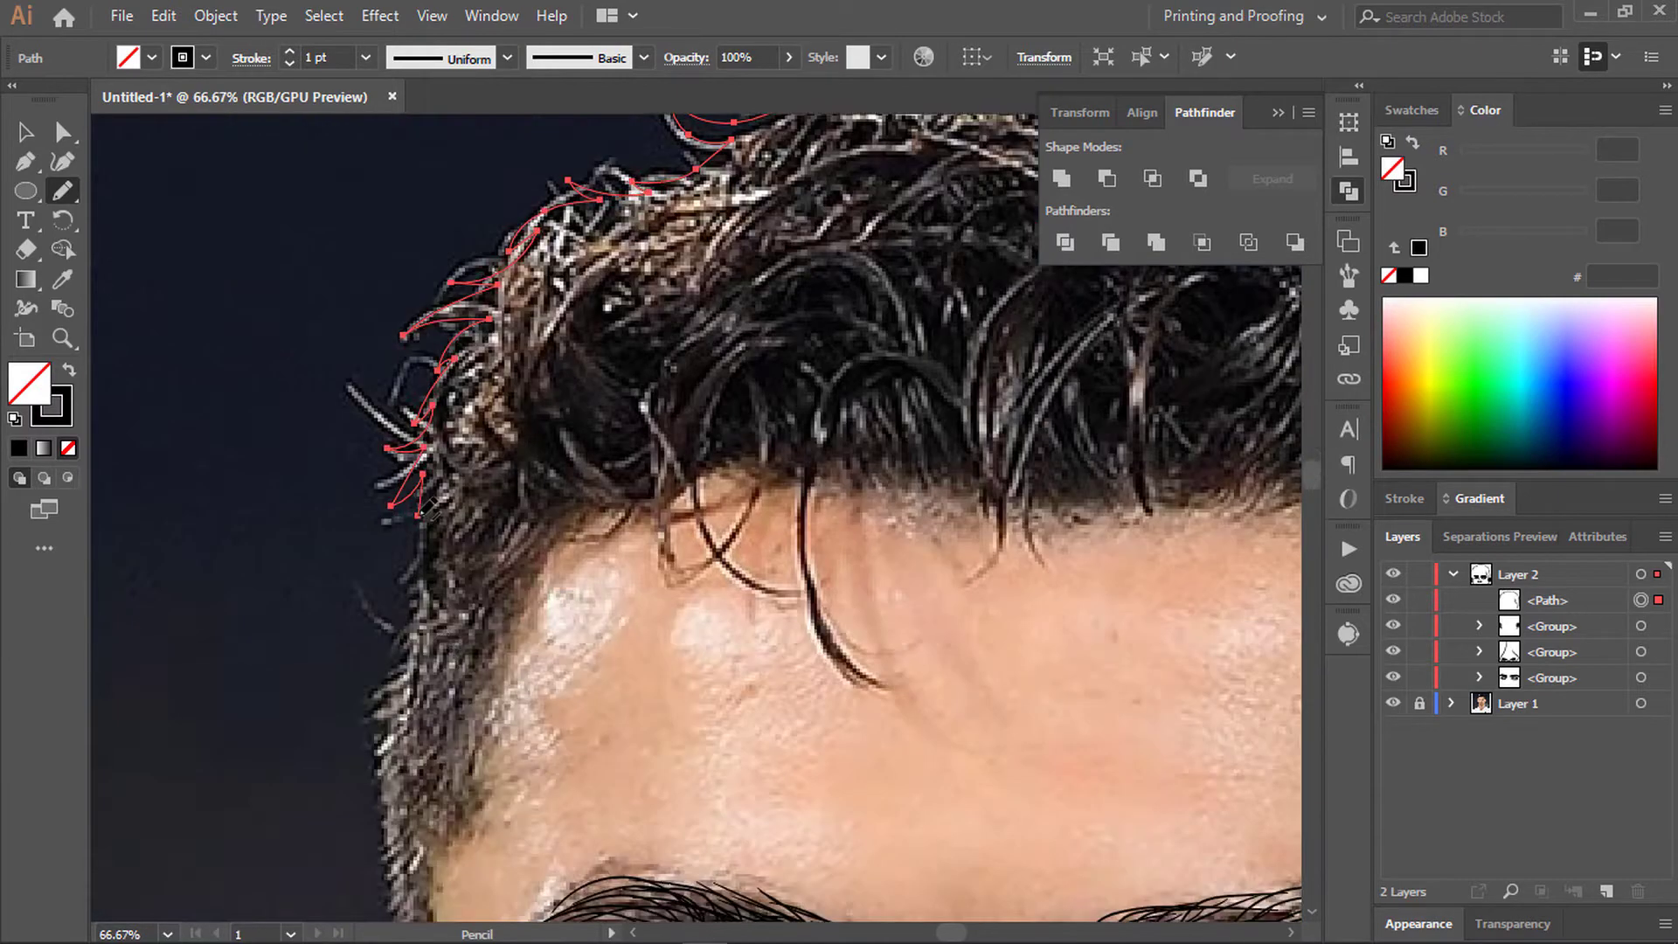
pyautogui.scroll(-1, 448, 614)
pyautogui.hscroll(-1, 448, 614)
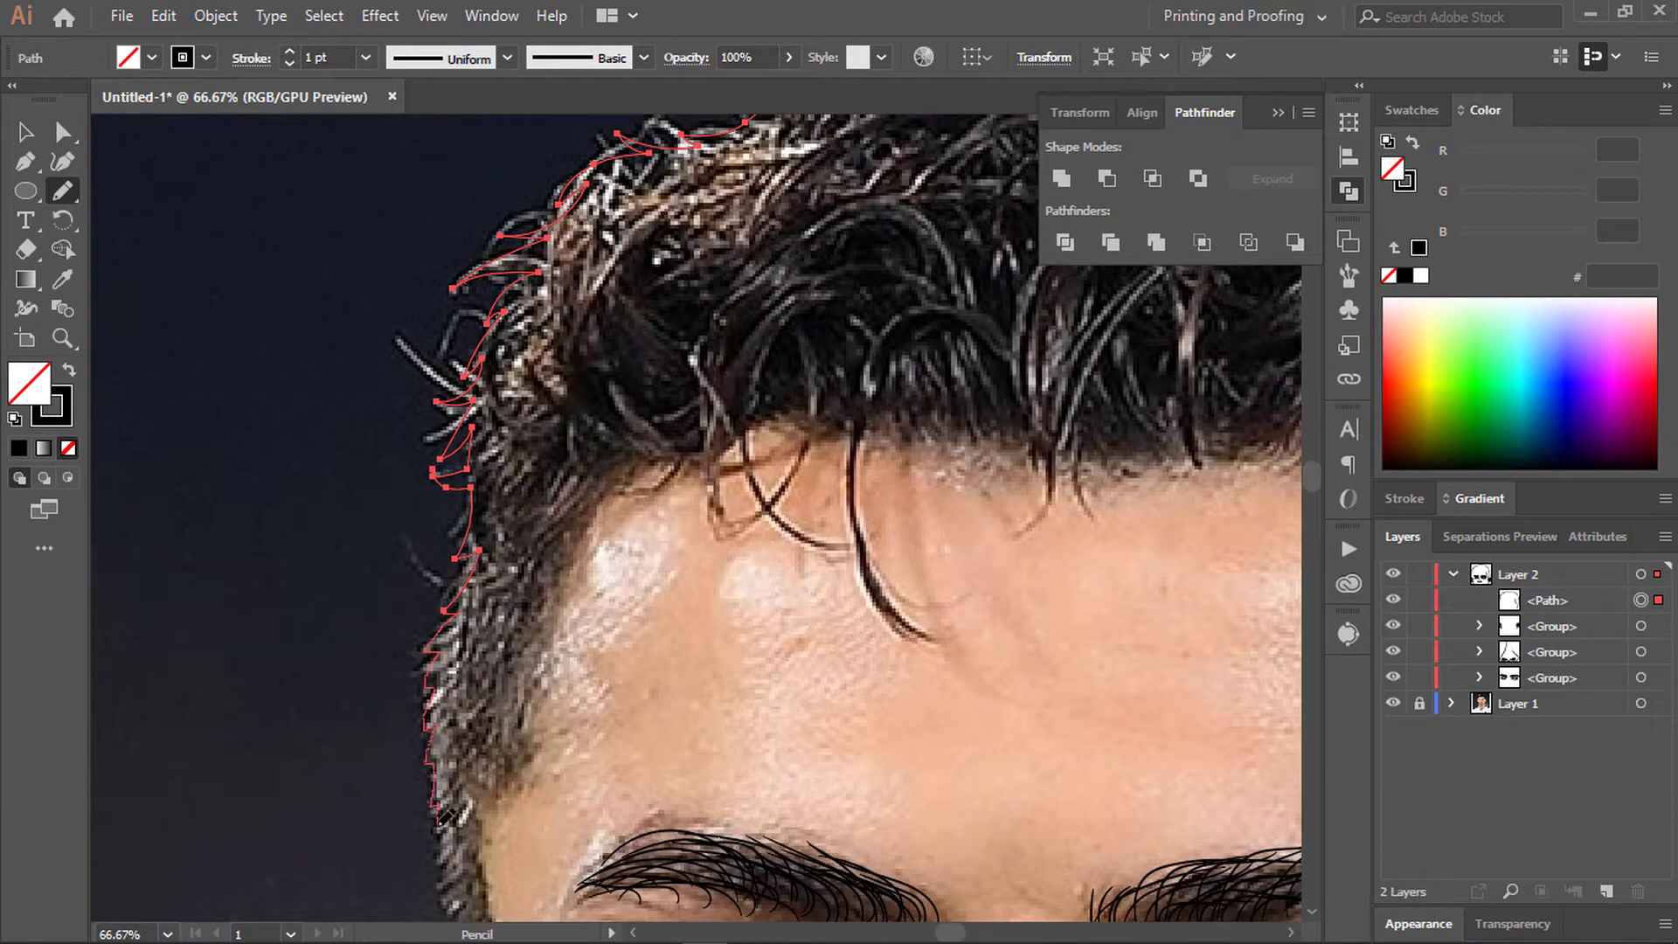
pyautogui.scroll(-5, 446, 817)
# Step: Trace the left side of the hair down to the ear and show the reference photo again
pyautogui.moveTo(445, 817); pyautogui.dragTo(450, 647)
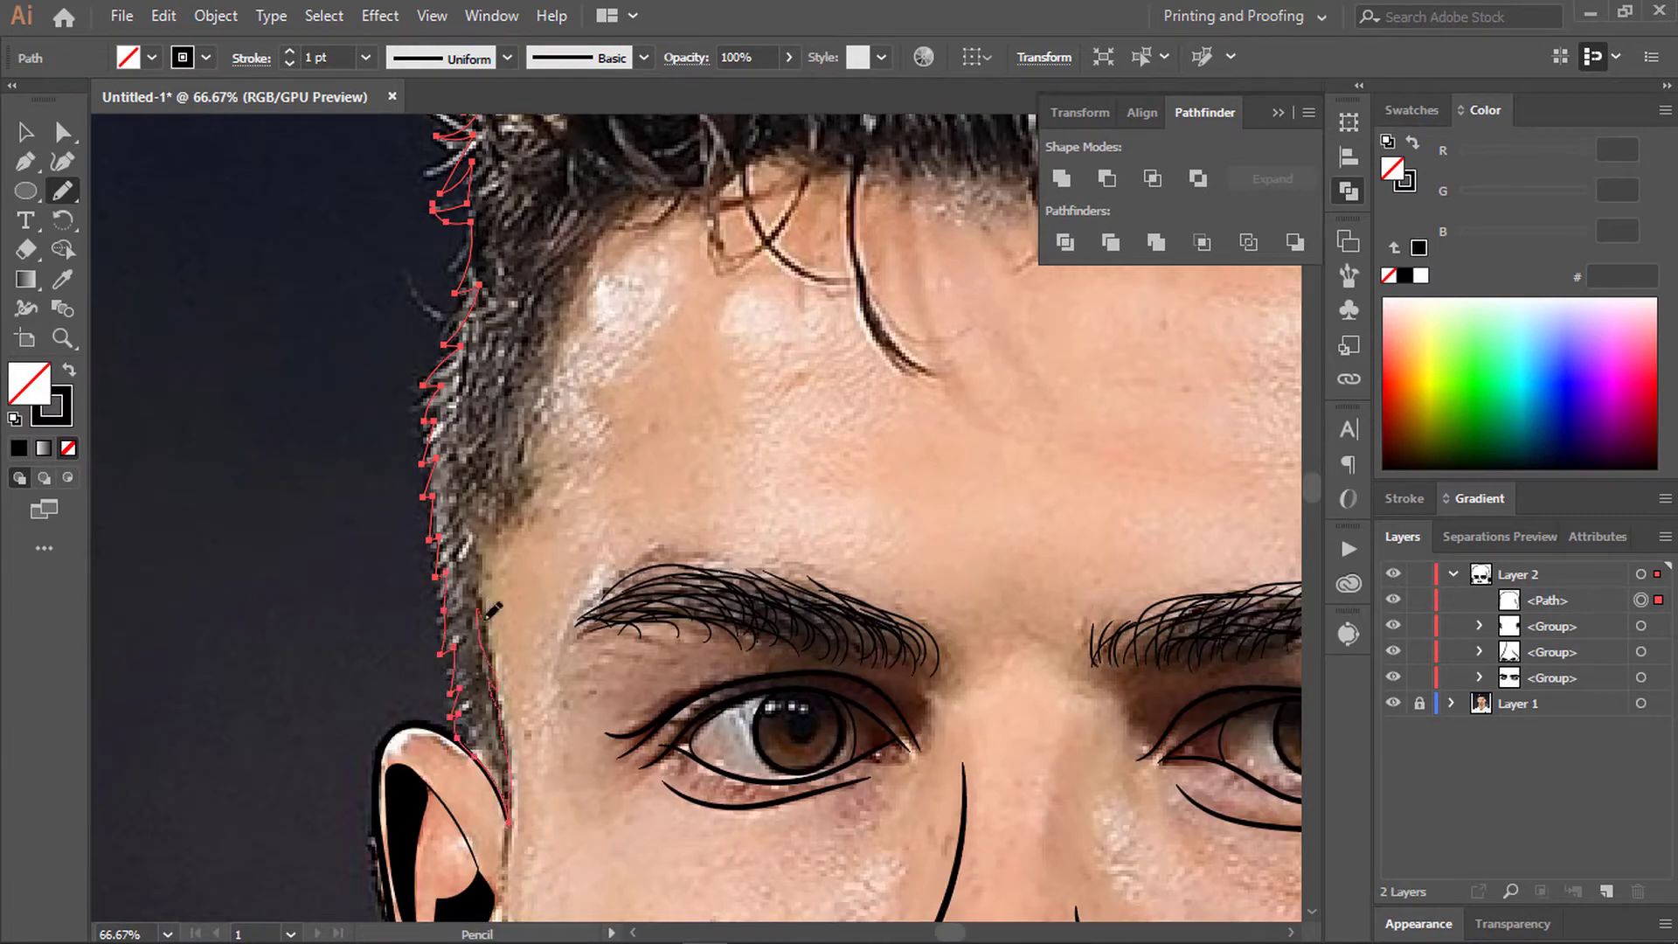
pyautogui.scroll(-1, 562, 411)
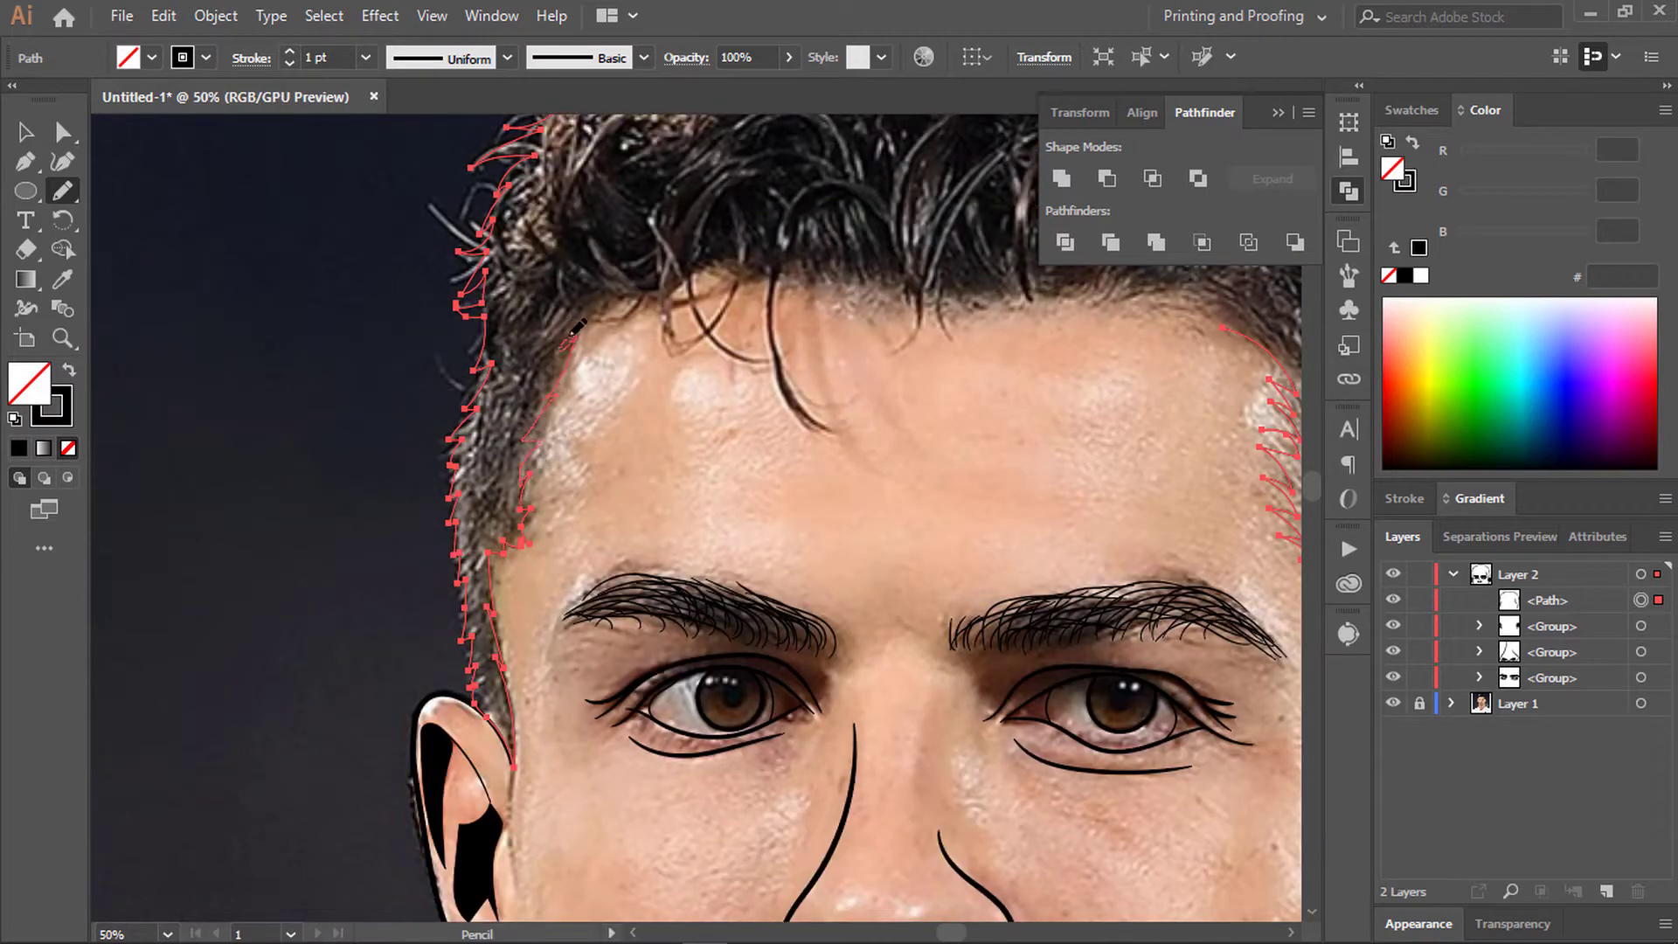
pyautogui.scroll(-2, 926, 262)
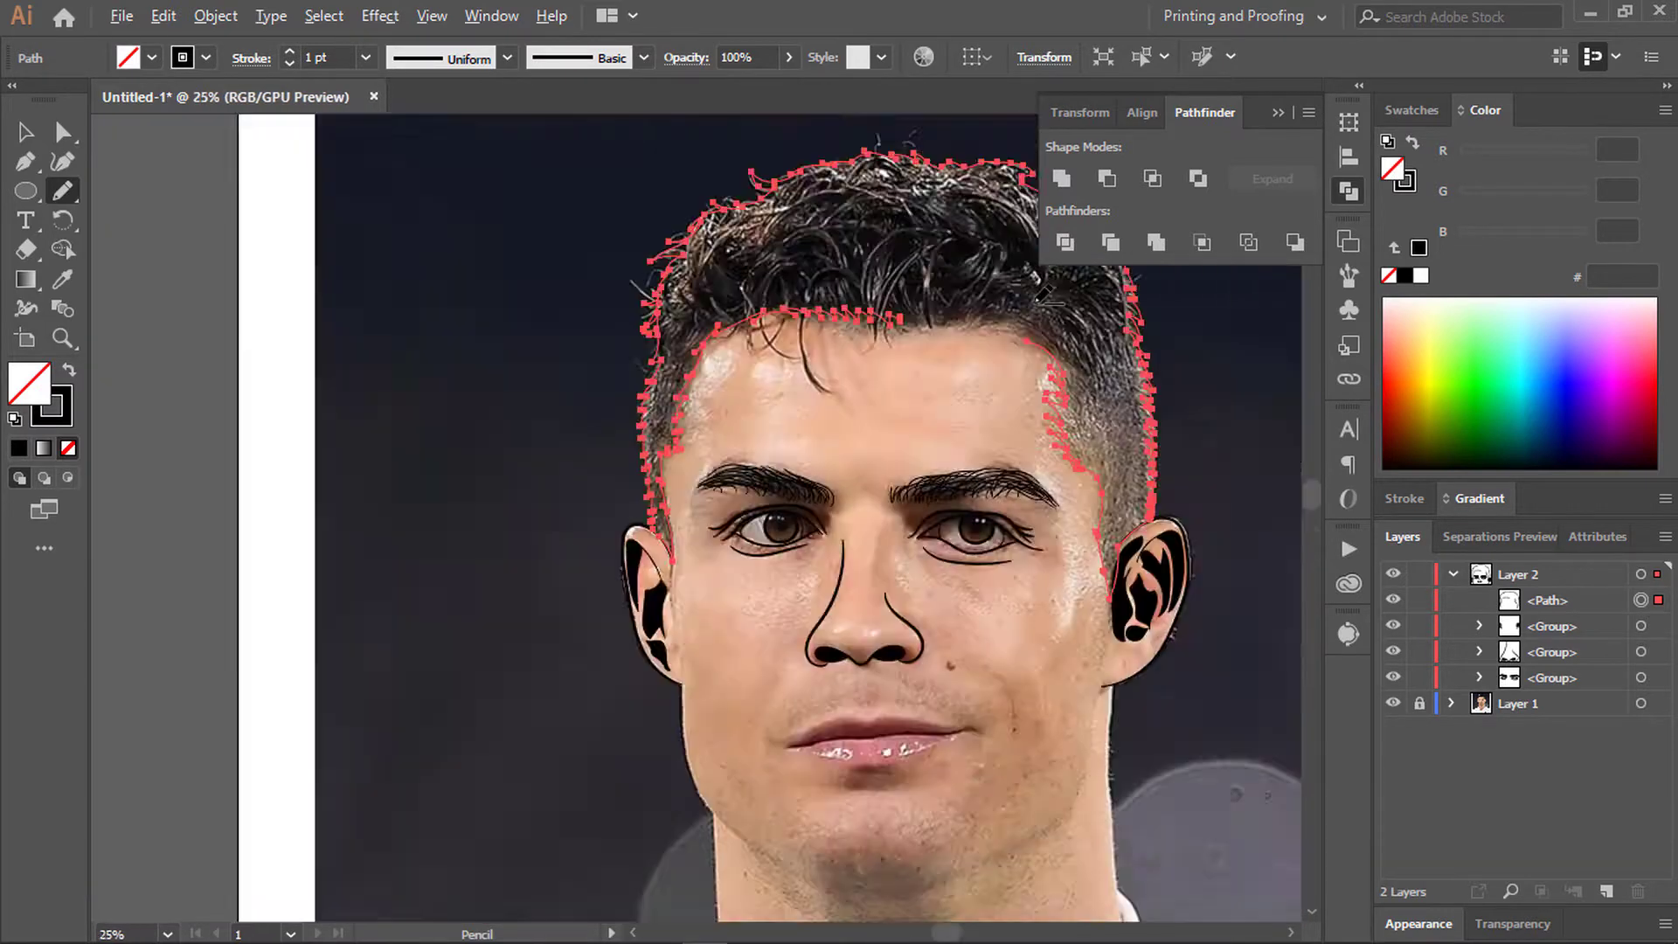
pyautogui.scroll(3, 681, 328)
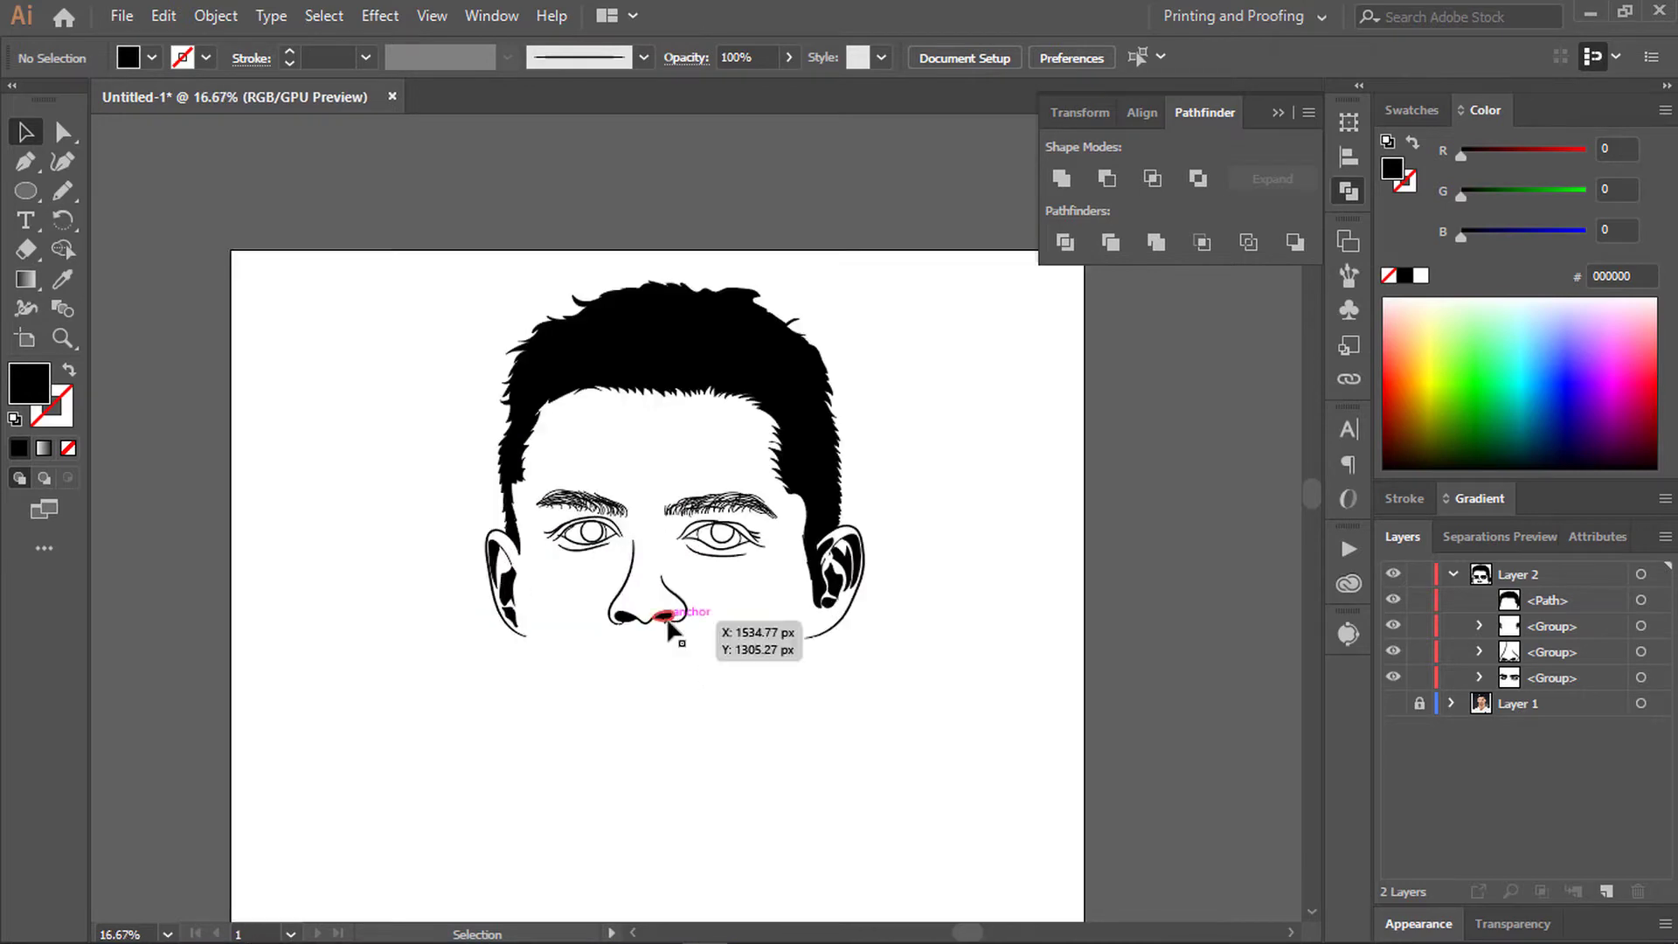
pyautogui.click(1393, 703)
pyautogui.hotkey('ctrl', '+')
# Step: Pen-draw a curved outline from the top of the ear down its outer edge to the jaw corner
pyautogui.scroll(5, 437, 490)
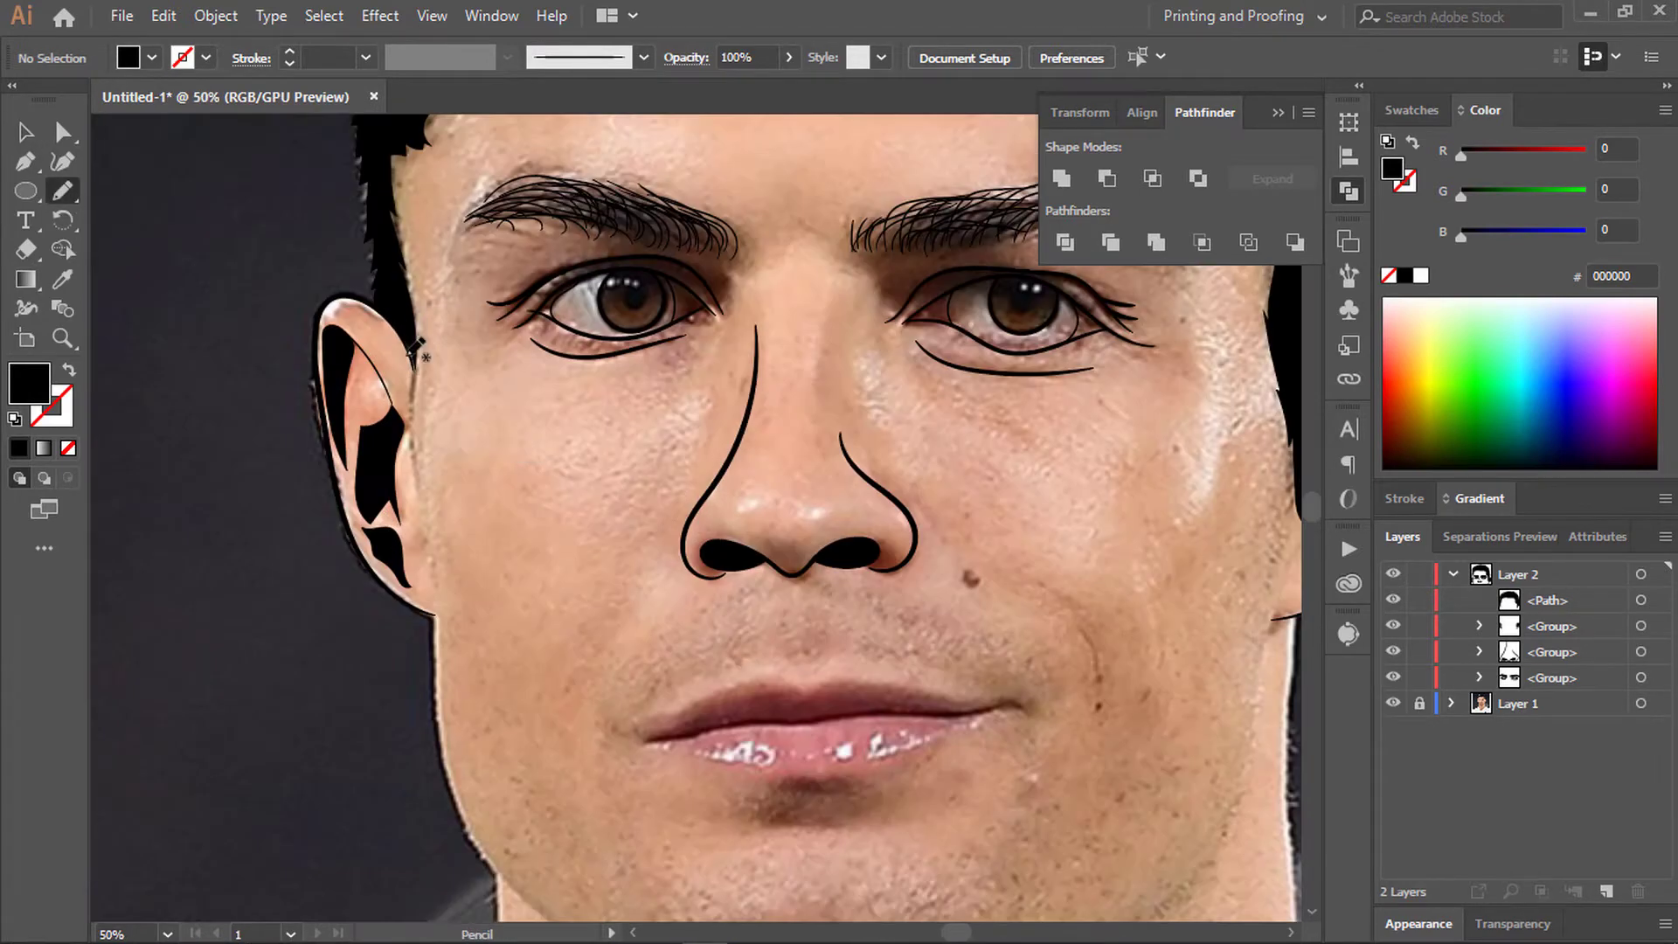
pyautogui.press('p')
pyautogui.moveTo(359, 214); pyautogui.dragTo(366, 271)
pyautogui.scroll(-1, 365, 271)
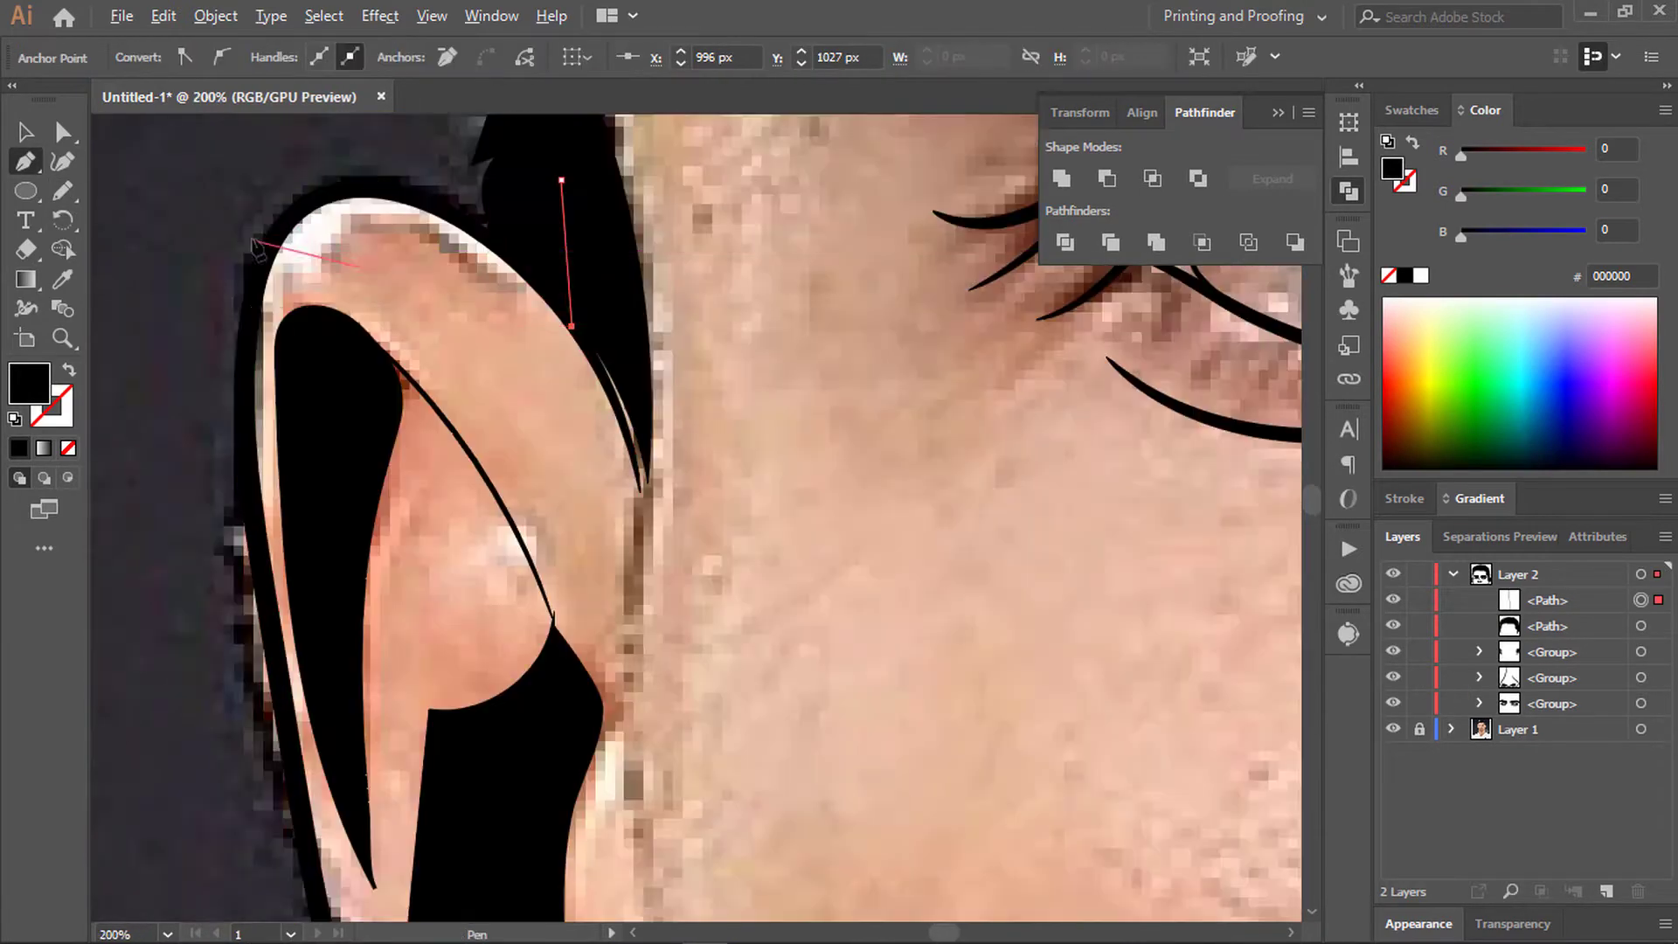
pyautogui.scroll(-1, 142, 580)
pyautogui.moveTo(342, 450); pyautogui.dragTo(312, 543)
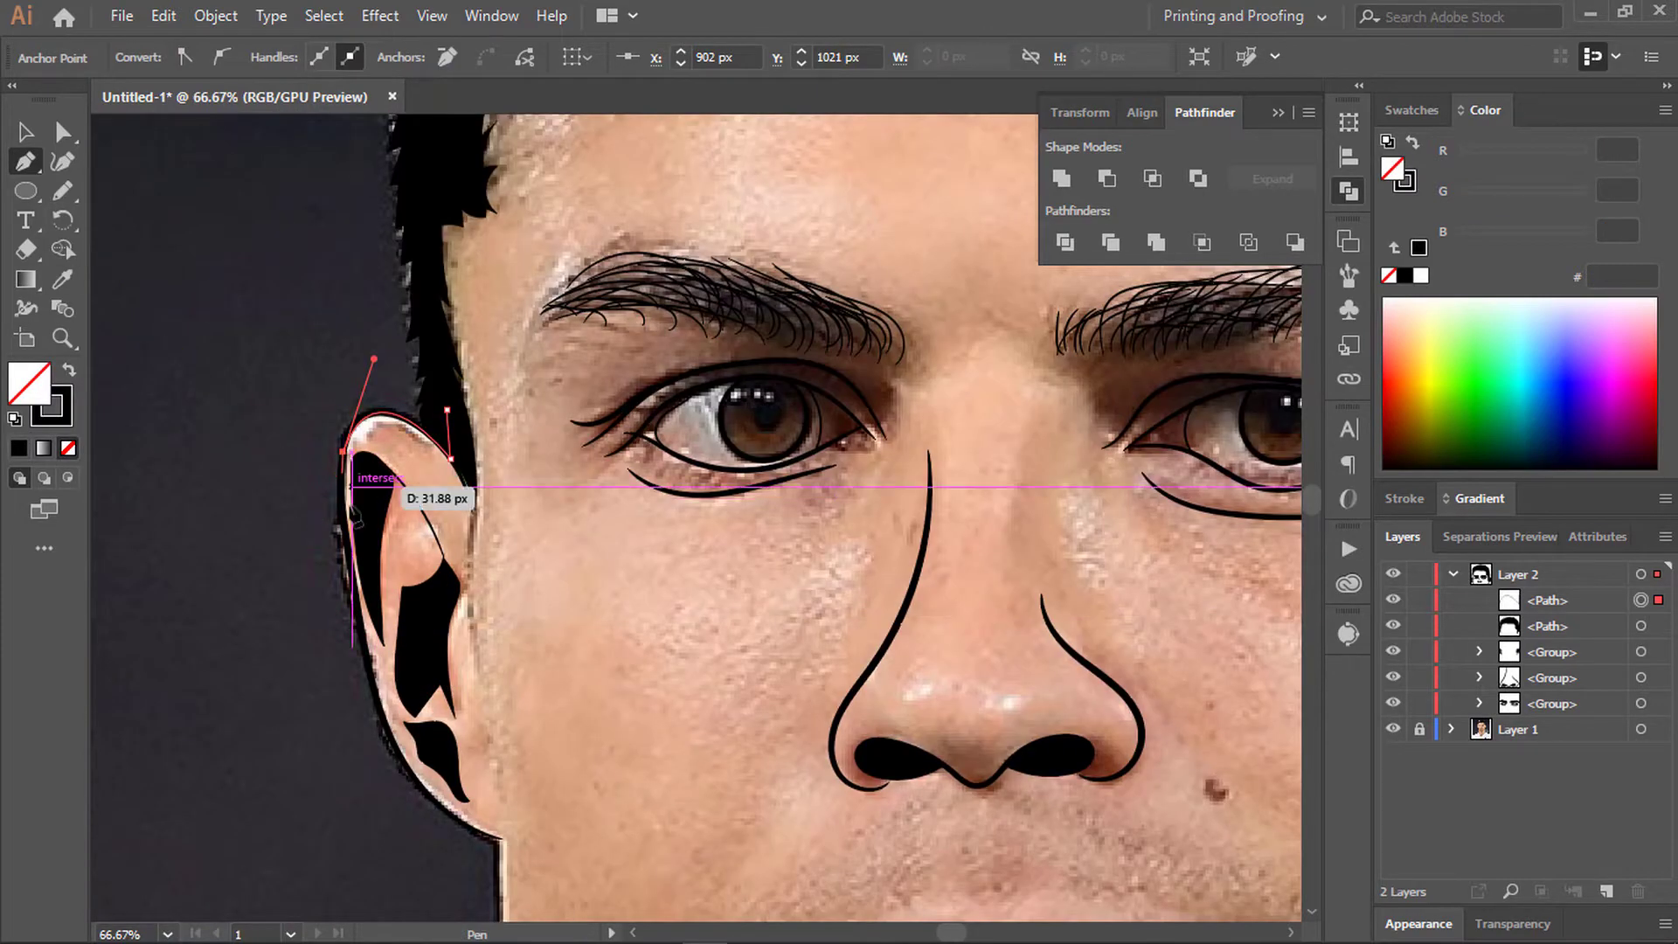
pyautogui.scroll(2, 267, 415)
pyautogui.click(266, 415)
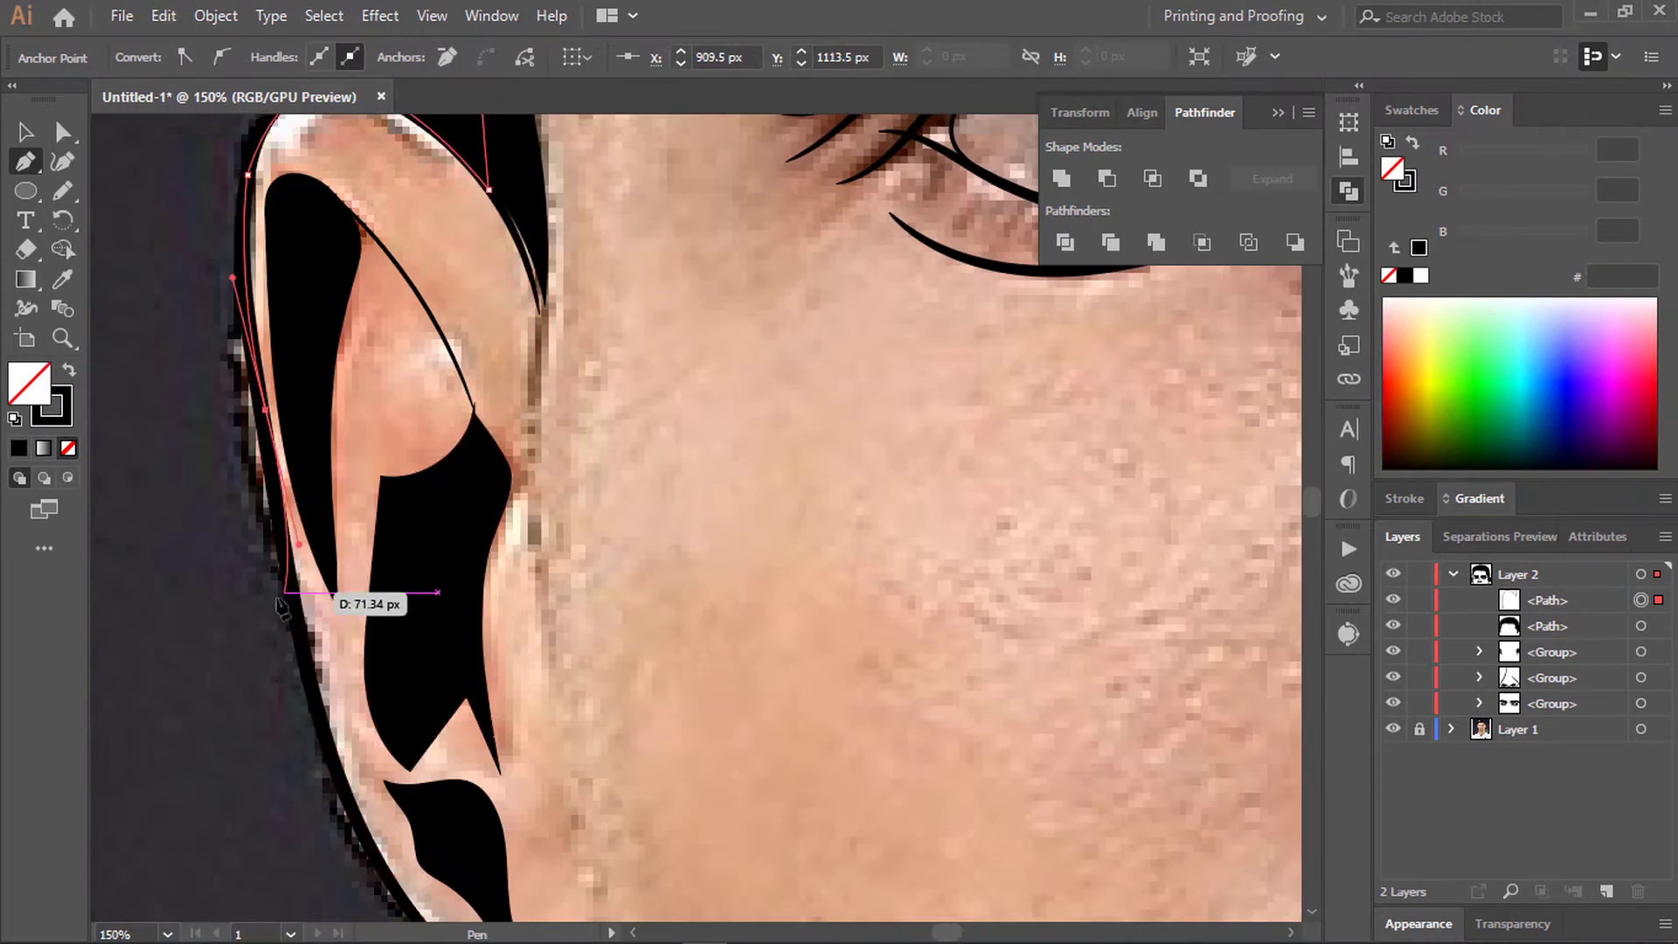
pyautogui.scroll(-1, 376, 568)
pyautogui.scroll(-2, 359, 490)
pyautogui.scroll(2, 353, 524)
pyautogui.moveTo(349, 511); pyautogui.dragTo(461, 537)
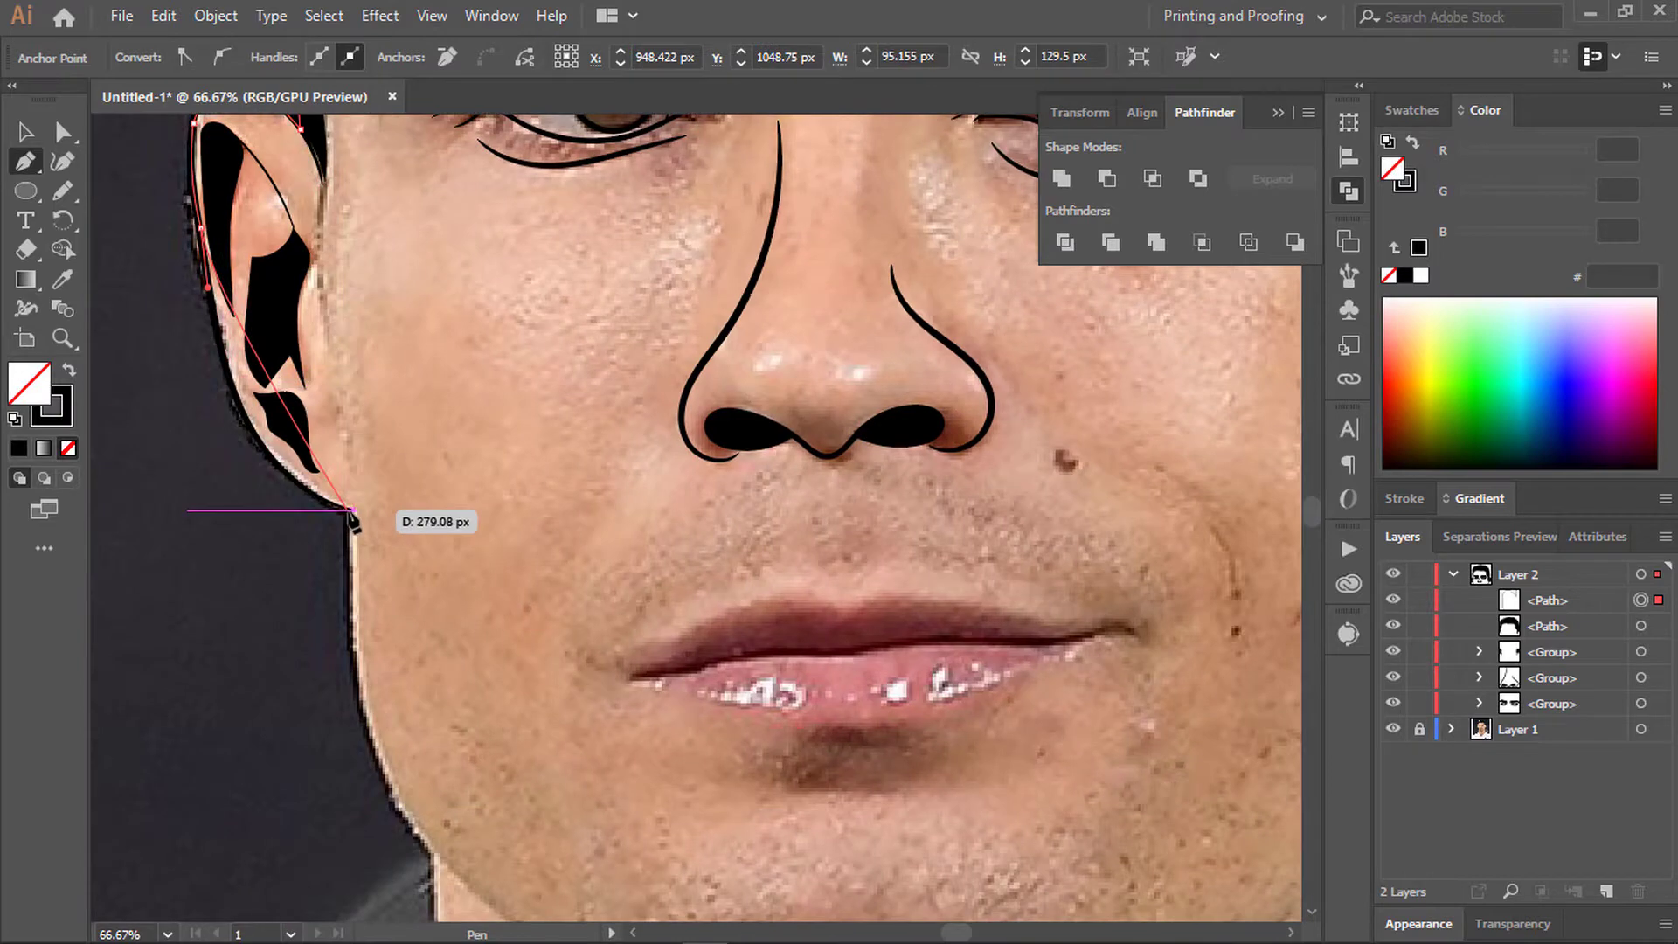
pyautogui.scroll(-1, 467, 552)
pyautogui.scroll(-3, 376, 375)
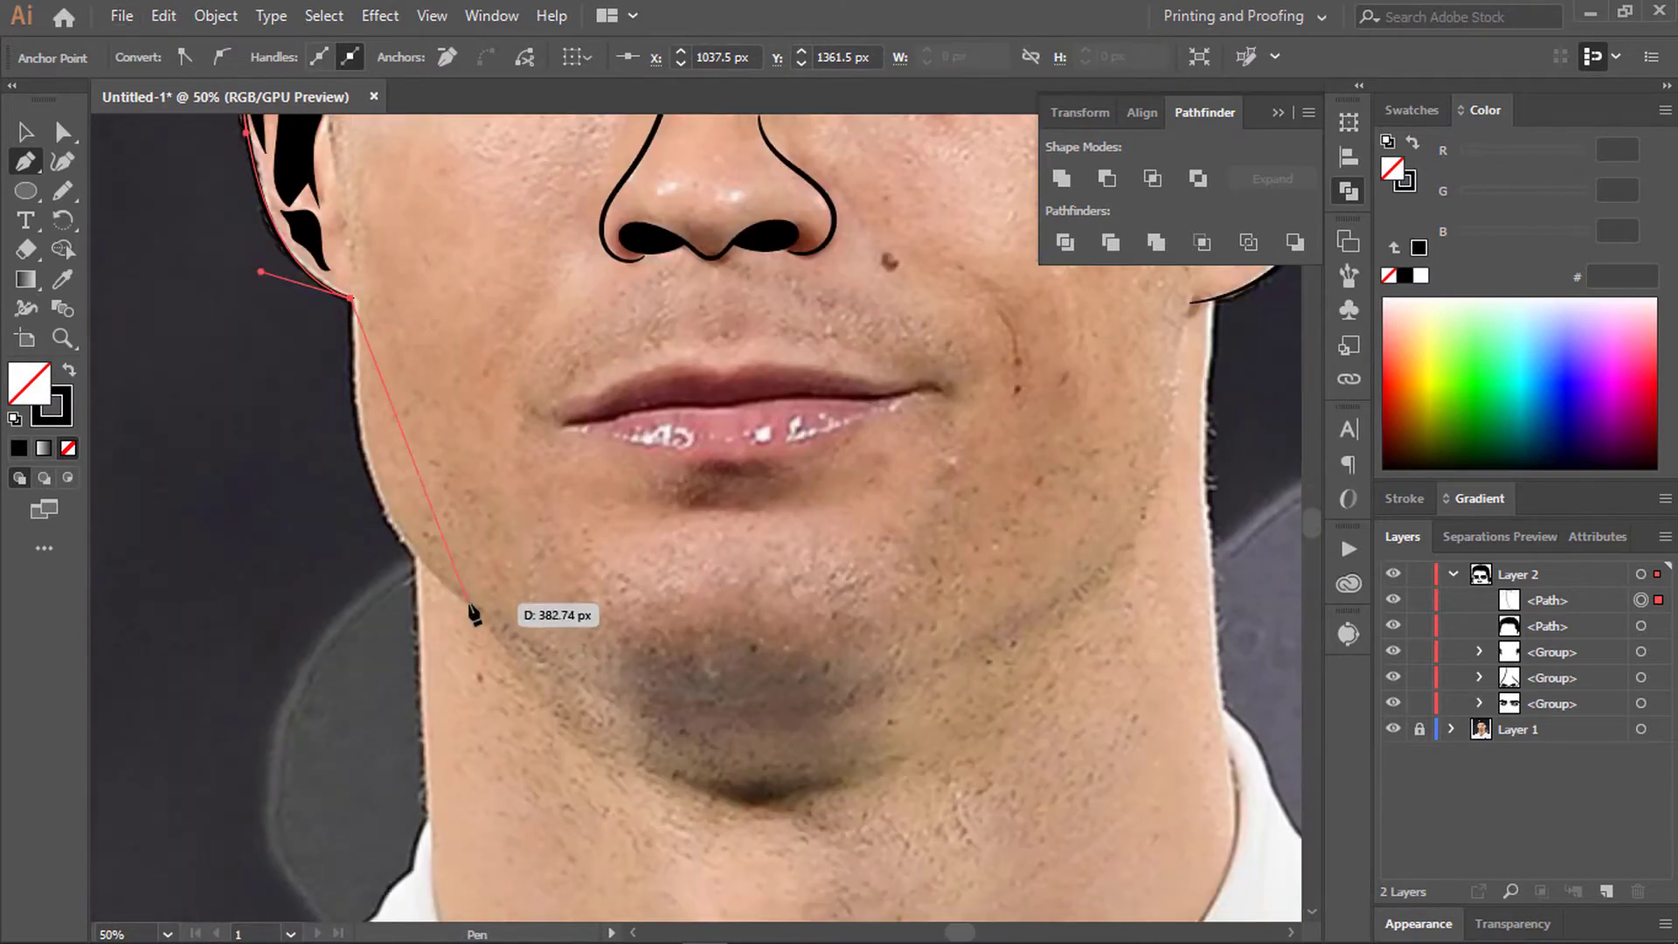
pyautogui.moveTo(458, 603); pyautogui.dragTo(588, 667)
# Step: Trace the jawline around the chin with the Pencil tool
pyautogui.click(62, 193)
pyautogui.scroll(1, 336, 515)
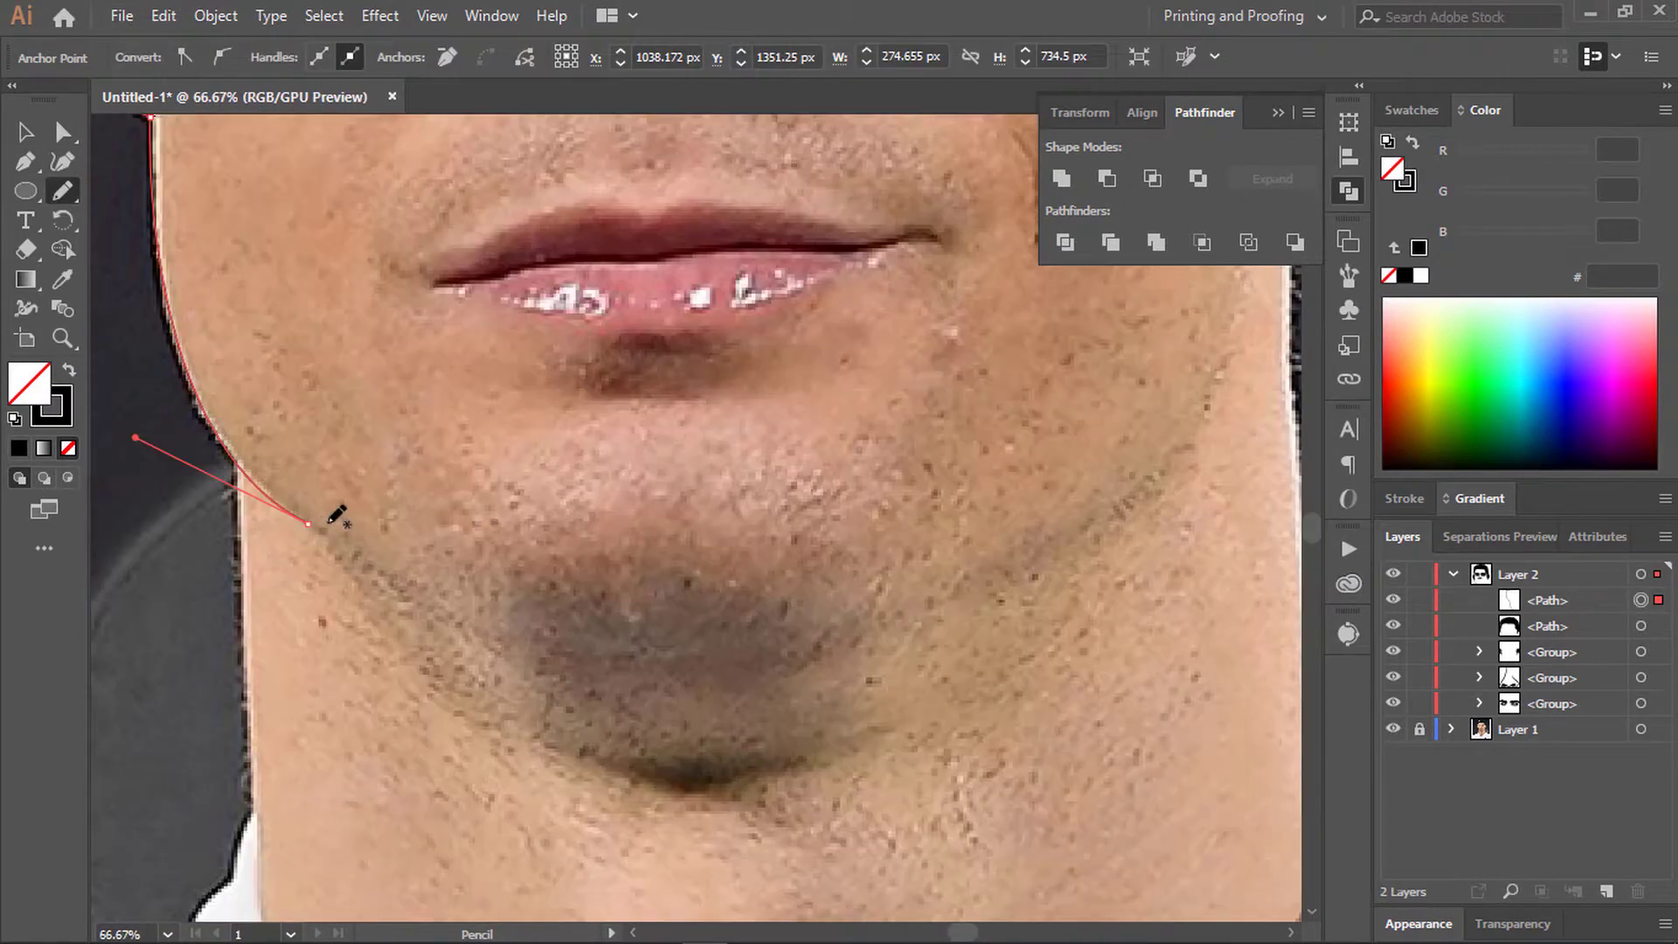
pyautogui.scroll(-1, 891, 627)
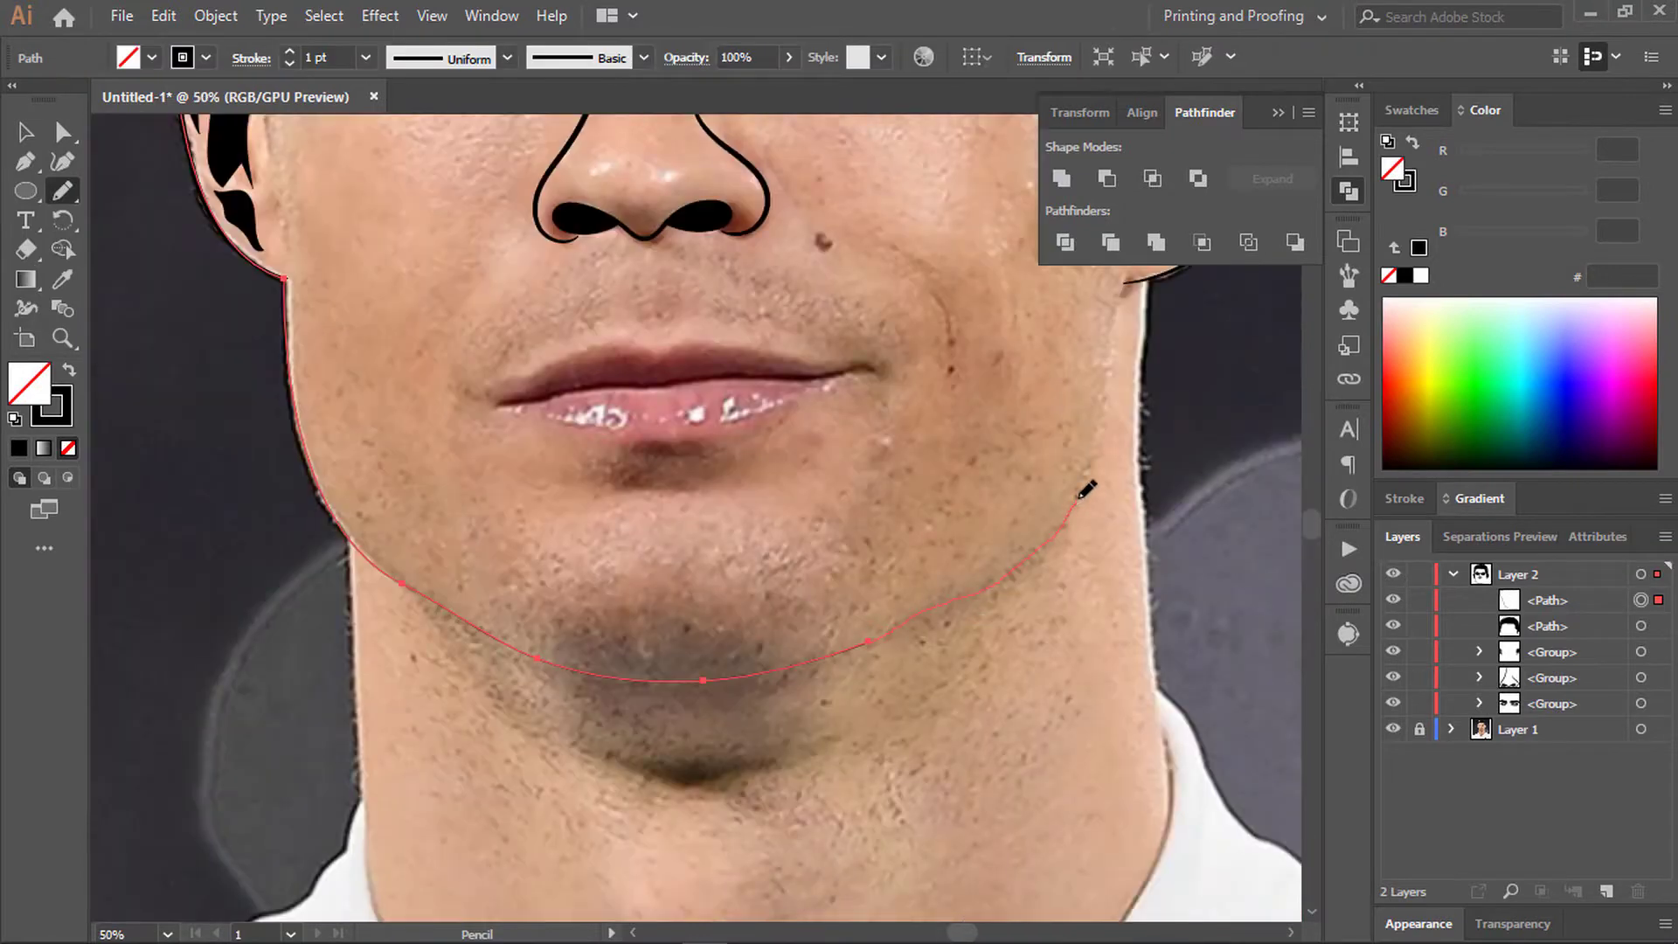
pyautogui.moveTo(1080, 493); pyautogui.dragTo(1066, 565)
pyautogui.scroll(-3, 1014, 641)
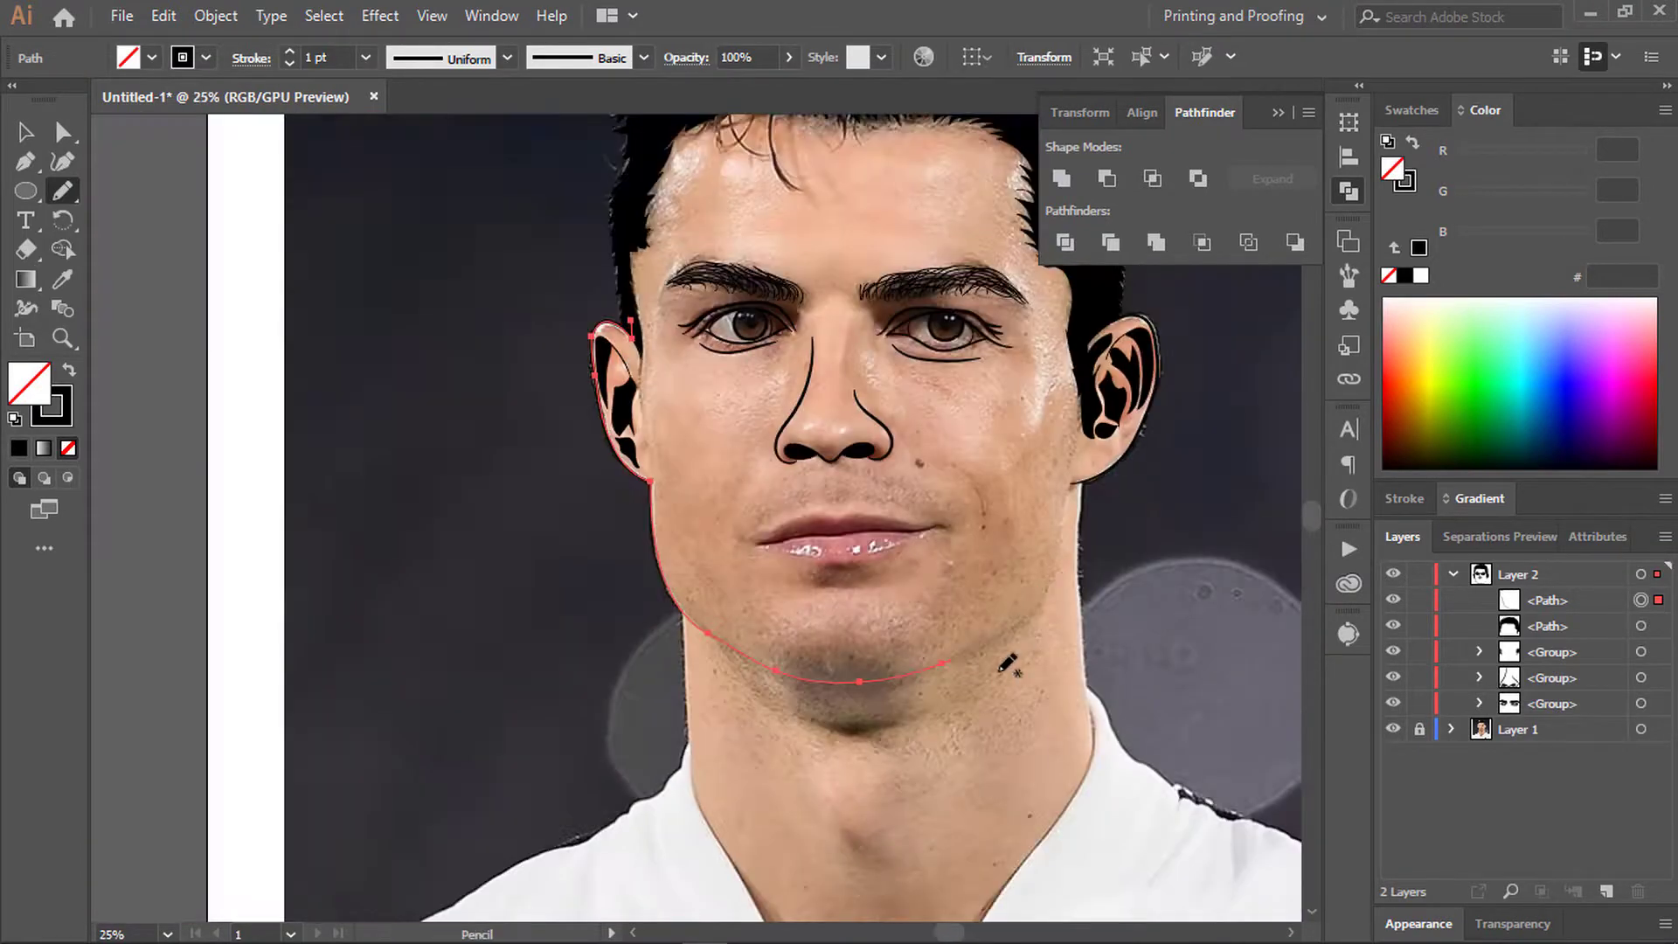
pyautogui.scroll(3, 1003, 665)
pyautogui.scroll(2, 1103, 523)
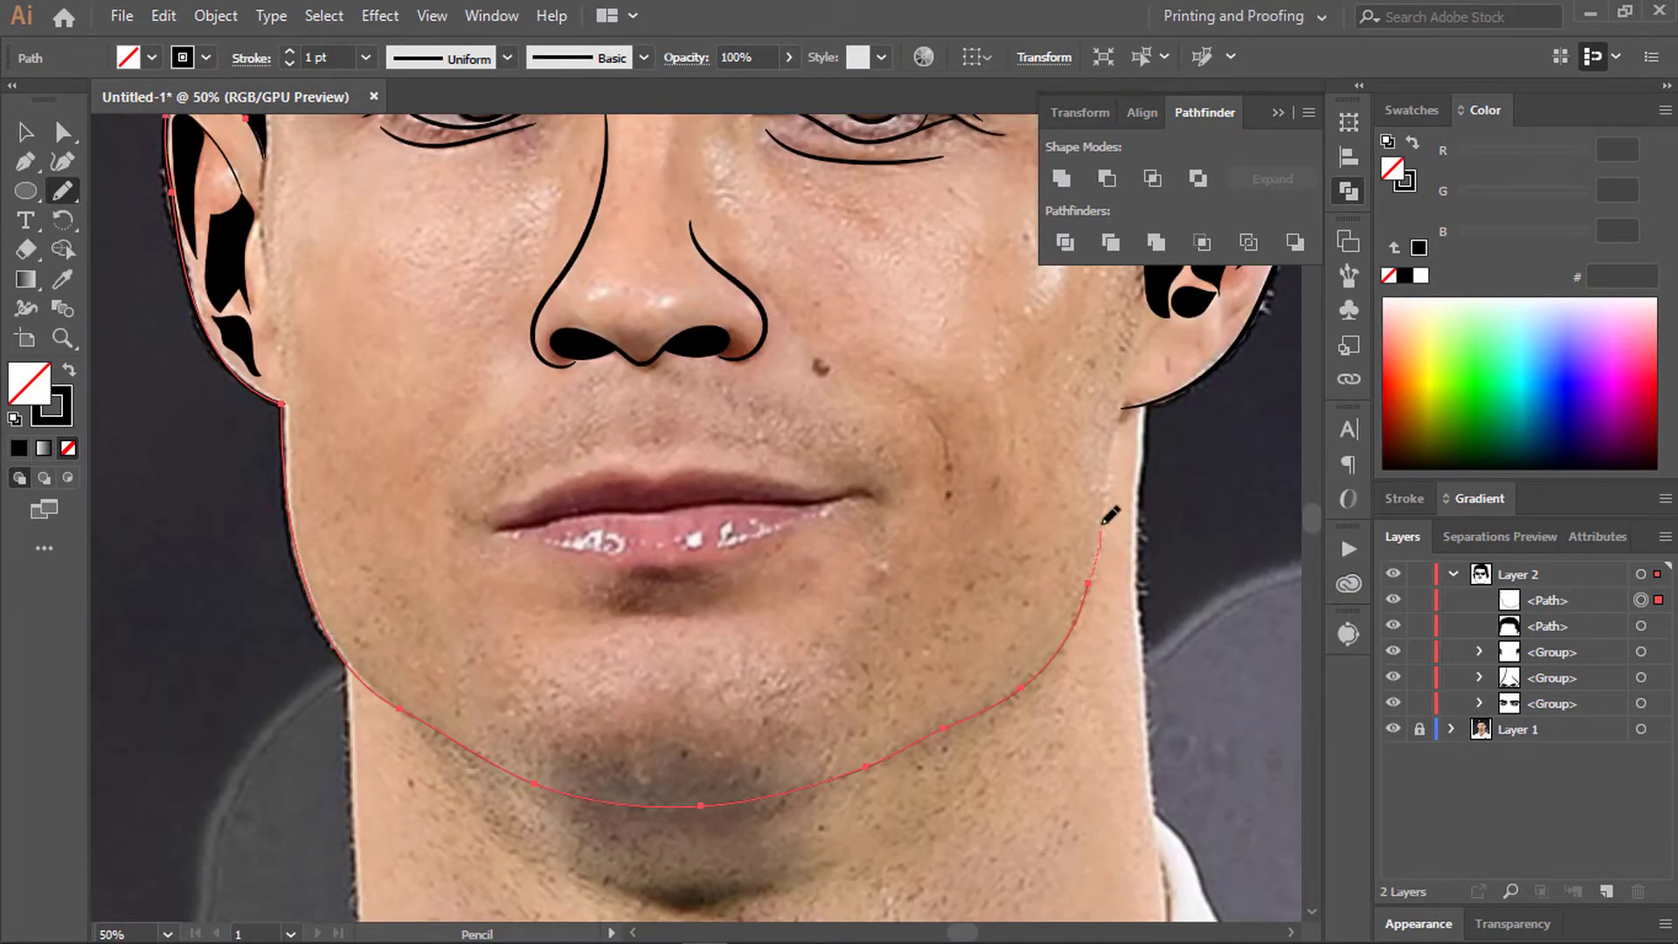
pyautogui.scroll(-3, 1125, 404)
# Step: Add and move jaw anchors so the jaw curve follows the photo edge
pyautogui.press('p')
pyautogui.scroll(4, 1136, 384)
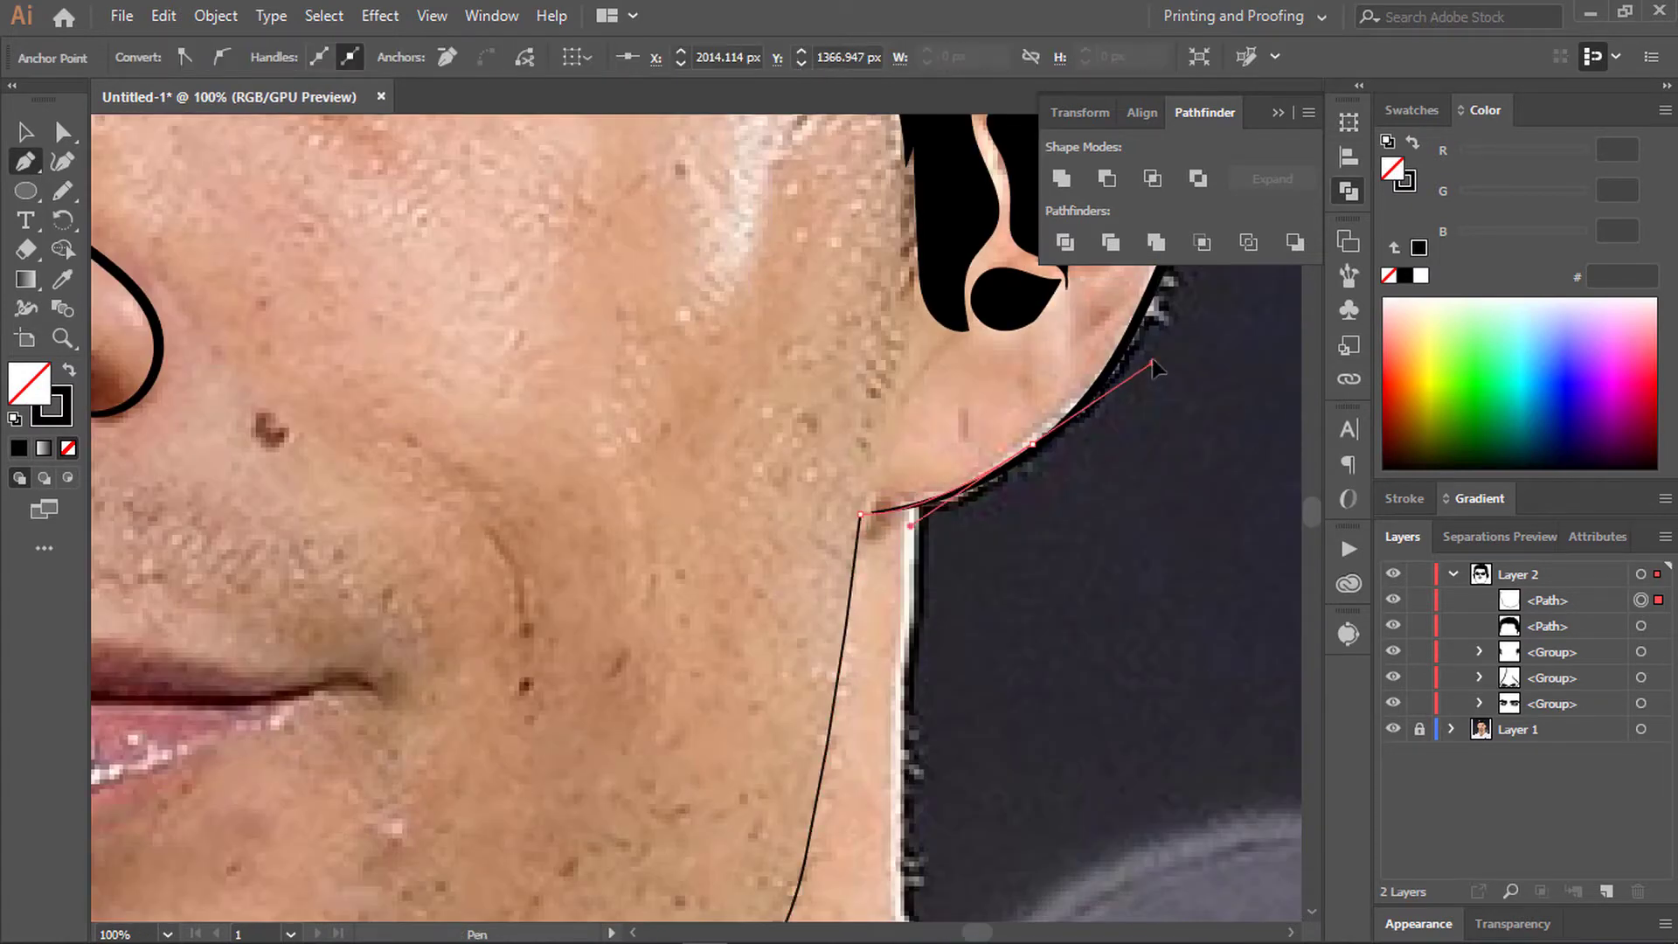
pyautogui.click(1099, 386)
pyautogui.scroll(3, 1092, 397)
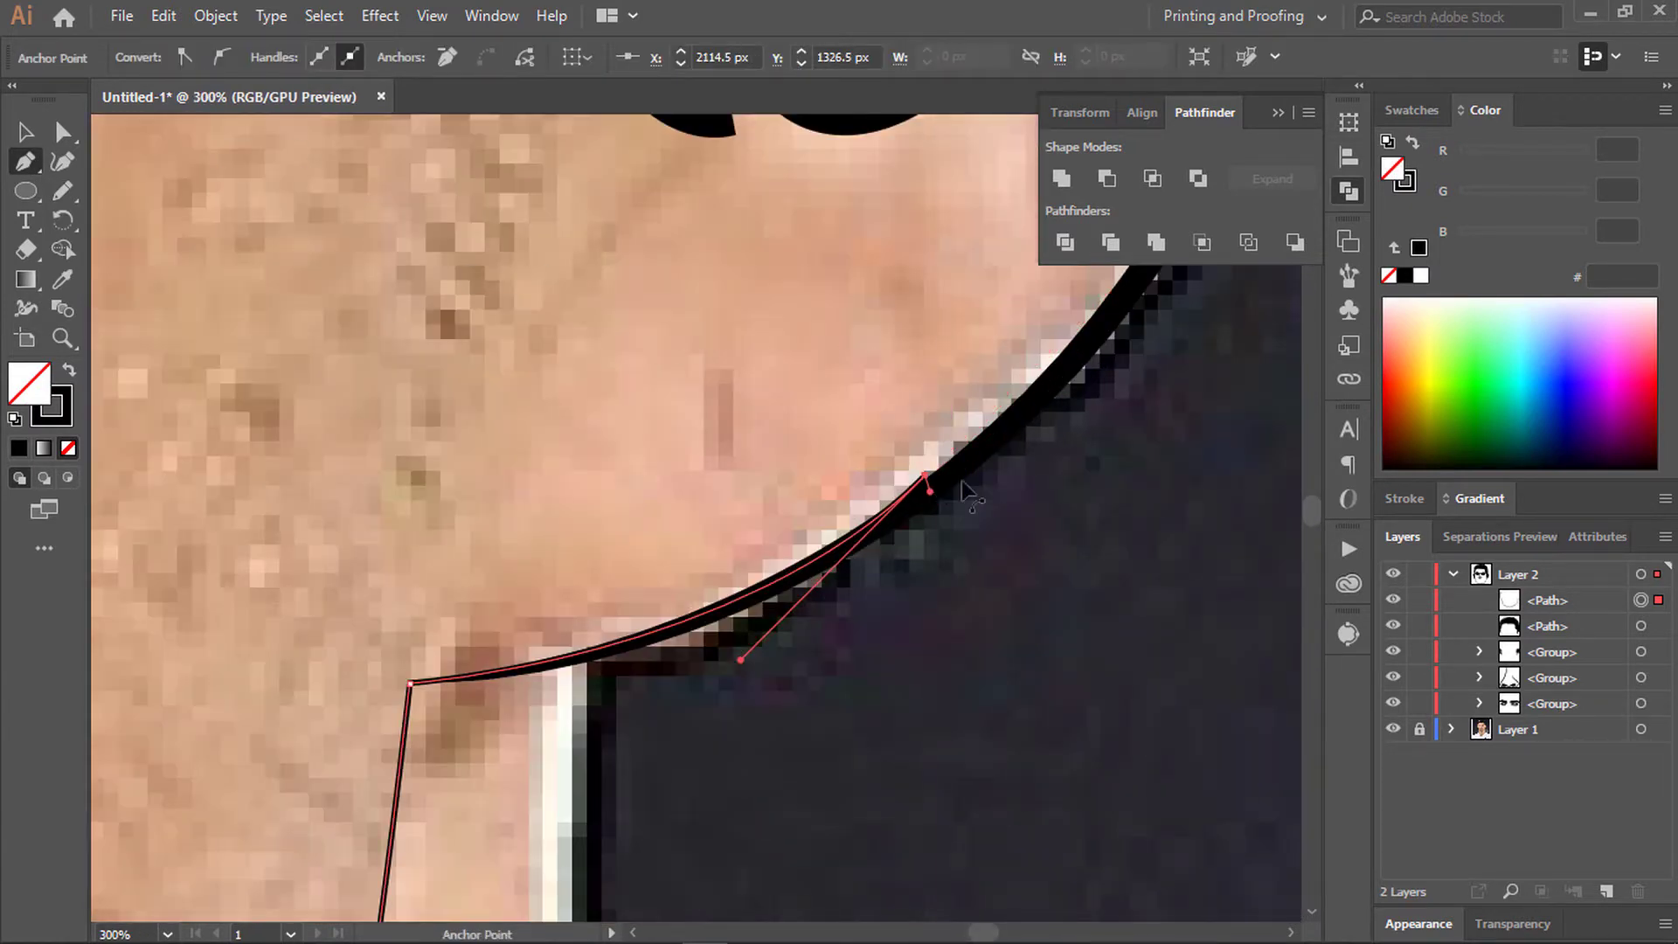
pyautogui.moveTo(928, 481); pyautogui.dragTo(991, 443)
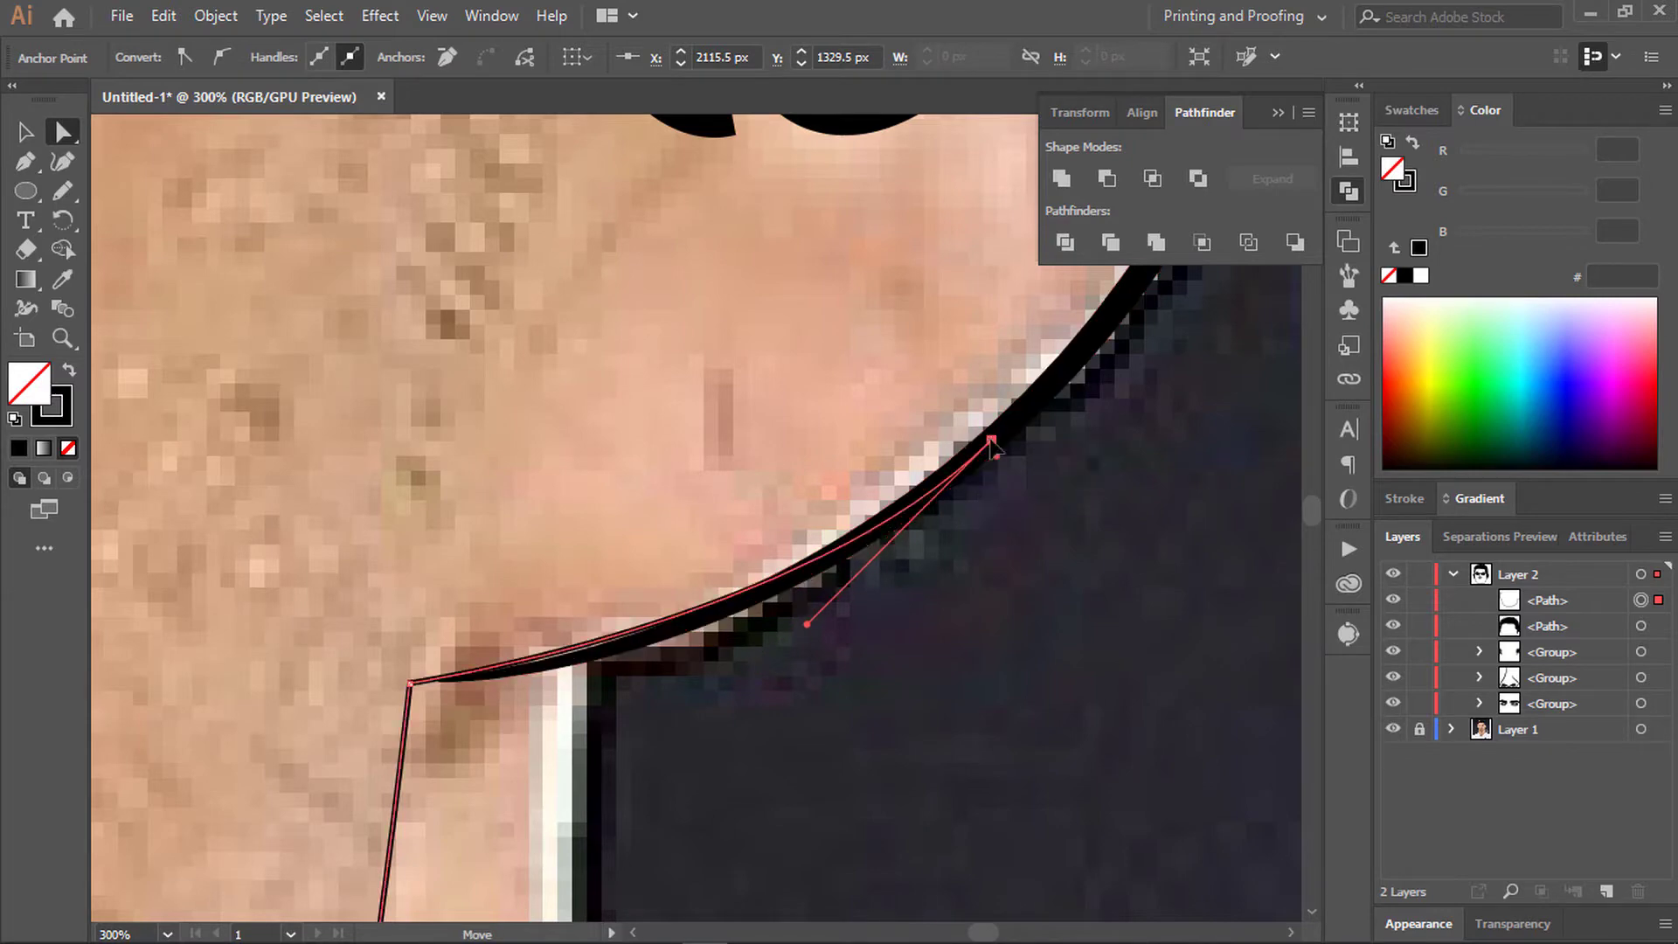
pyautogui.moveTo(806, 625); pyautogui.dragTo(811, 646)
pyautogui.click(428, 685)
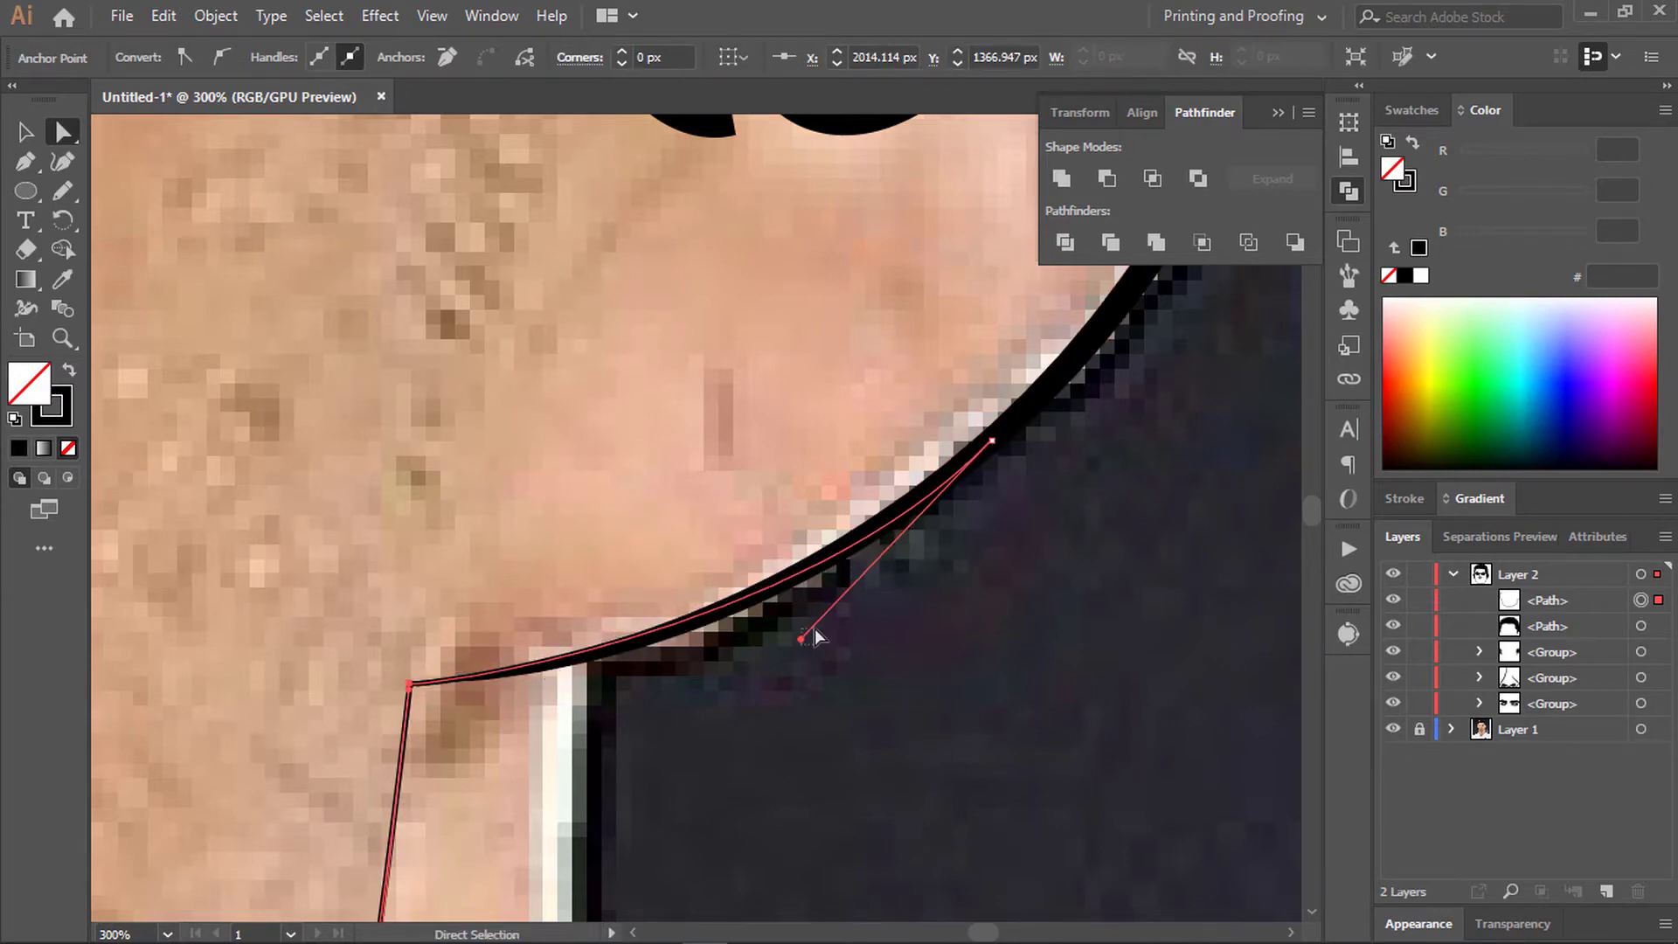
pyautogui.moveTo(804, 632); pyautogui.dragTo(656, 711)
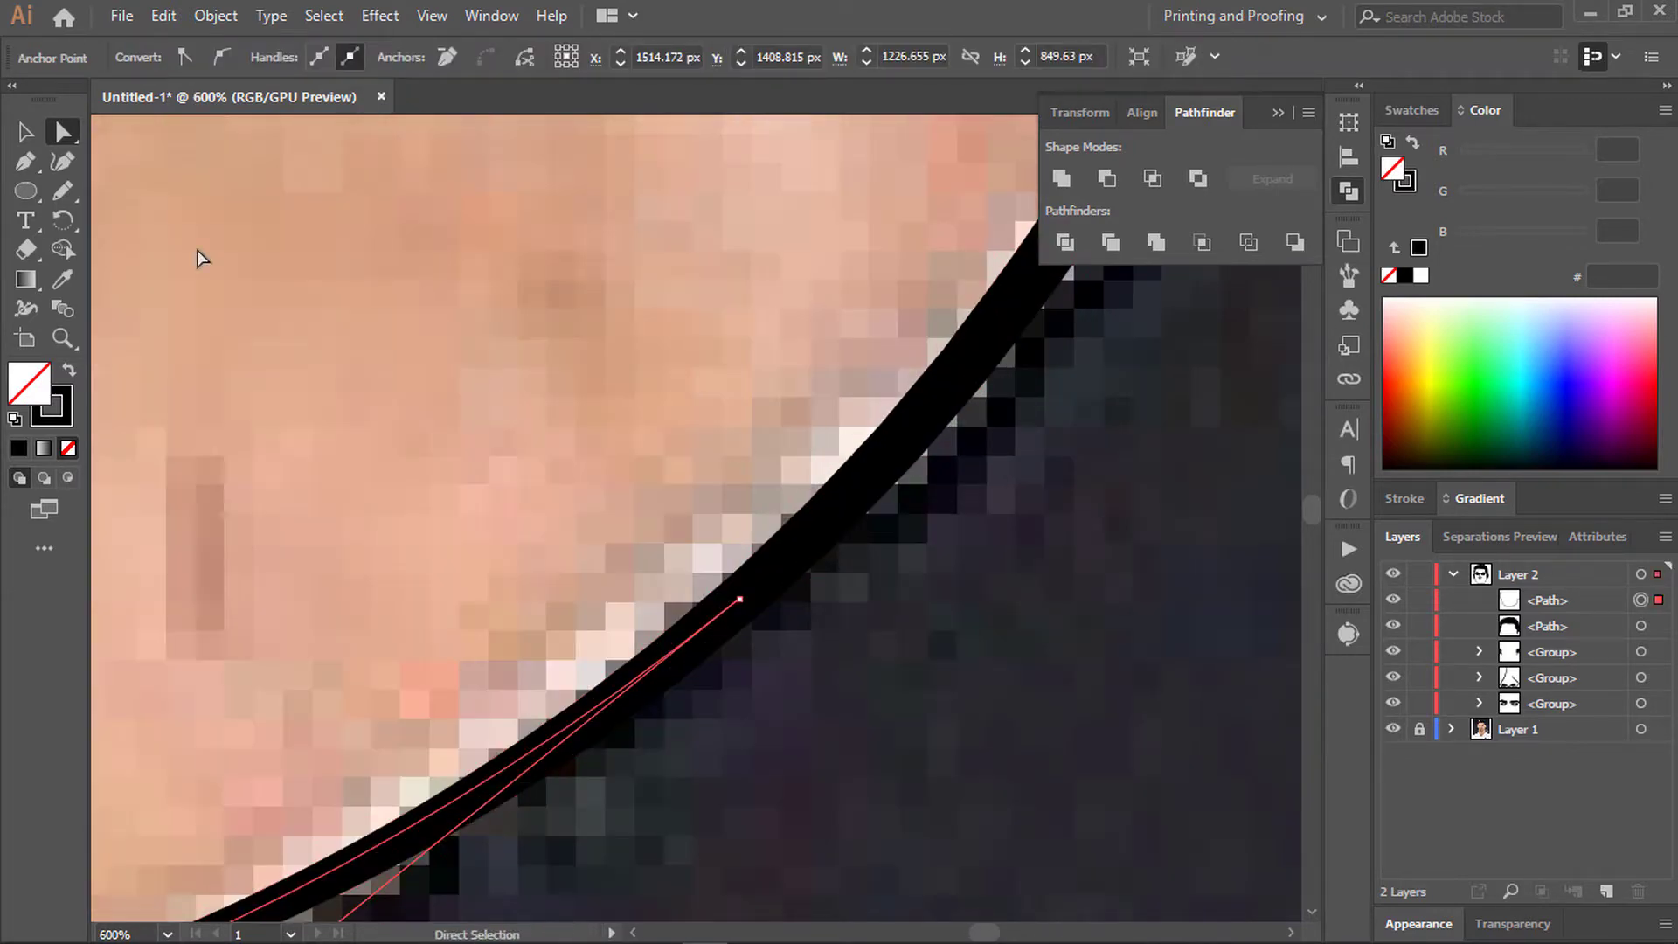
# Step: Continue the outline with curved Pen anchors up the outer ear and over its top
pyautogui.press('p')
pyautogui.hotkey('ctrl', '1')
pyautogui.click(1393, 729)
pyautogui.moveTo(754, 528); pyautogui.dragTo(781, 448)
pyautogui.moveTo(814, 338); pyautogui.dragTo(817, 247)
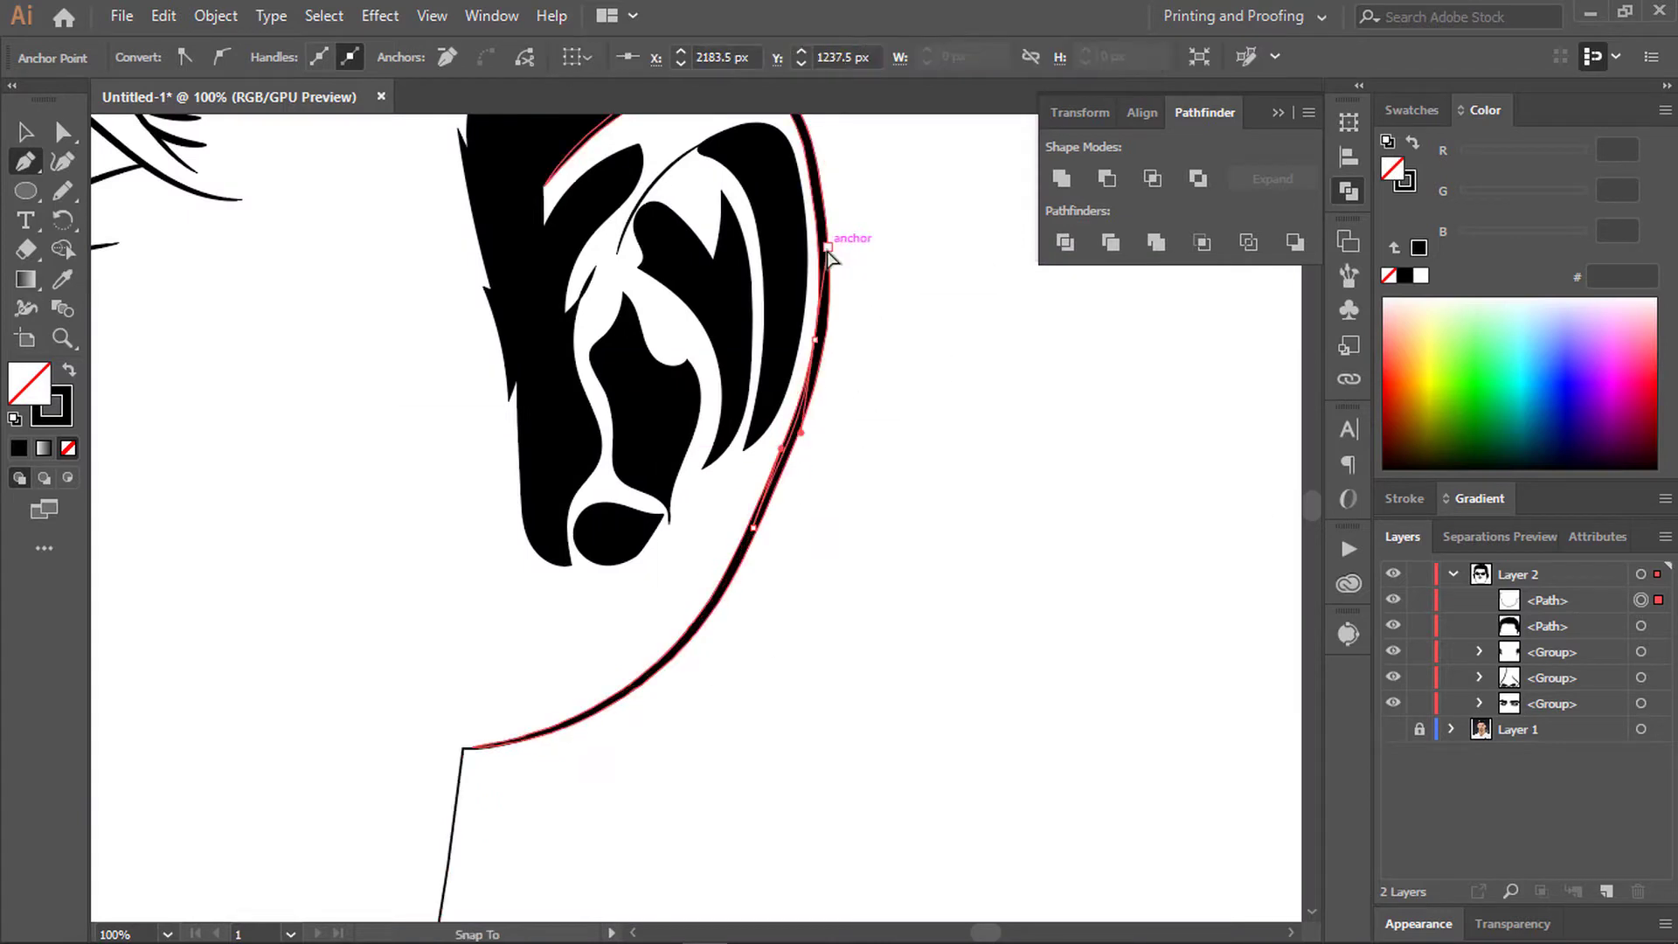
pyautogui.hotkey('ctrl', '=')
pyautogui.scroll(3, 612, 349)
pyautogui.moveTo(735, 343); pyautogui.dragTo(851, 332)
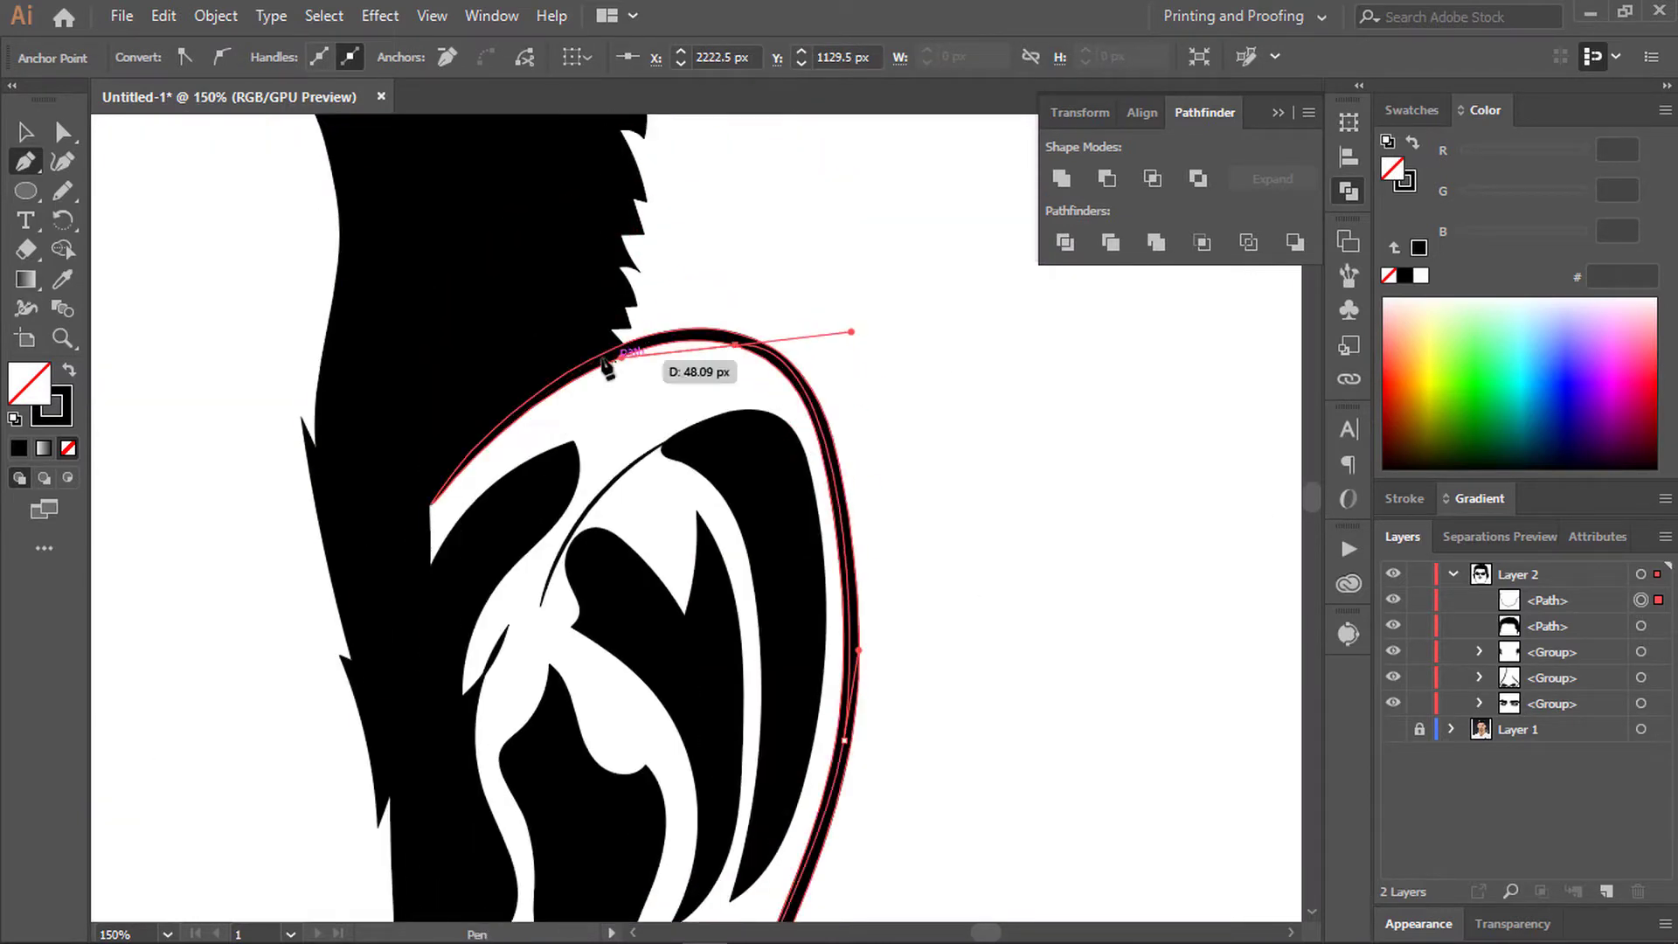
pyautogui.moveTo(416, 514); pyautogui.dragTo(262, 691)
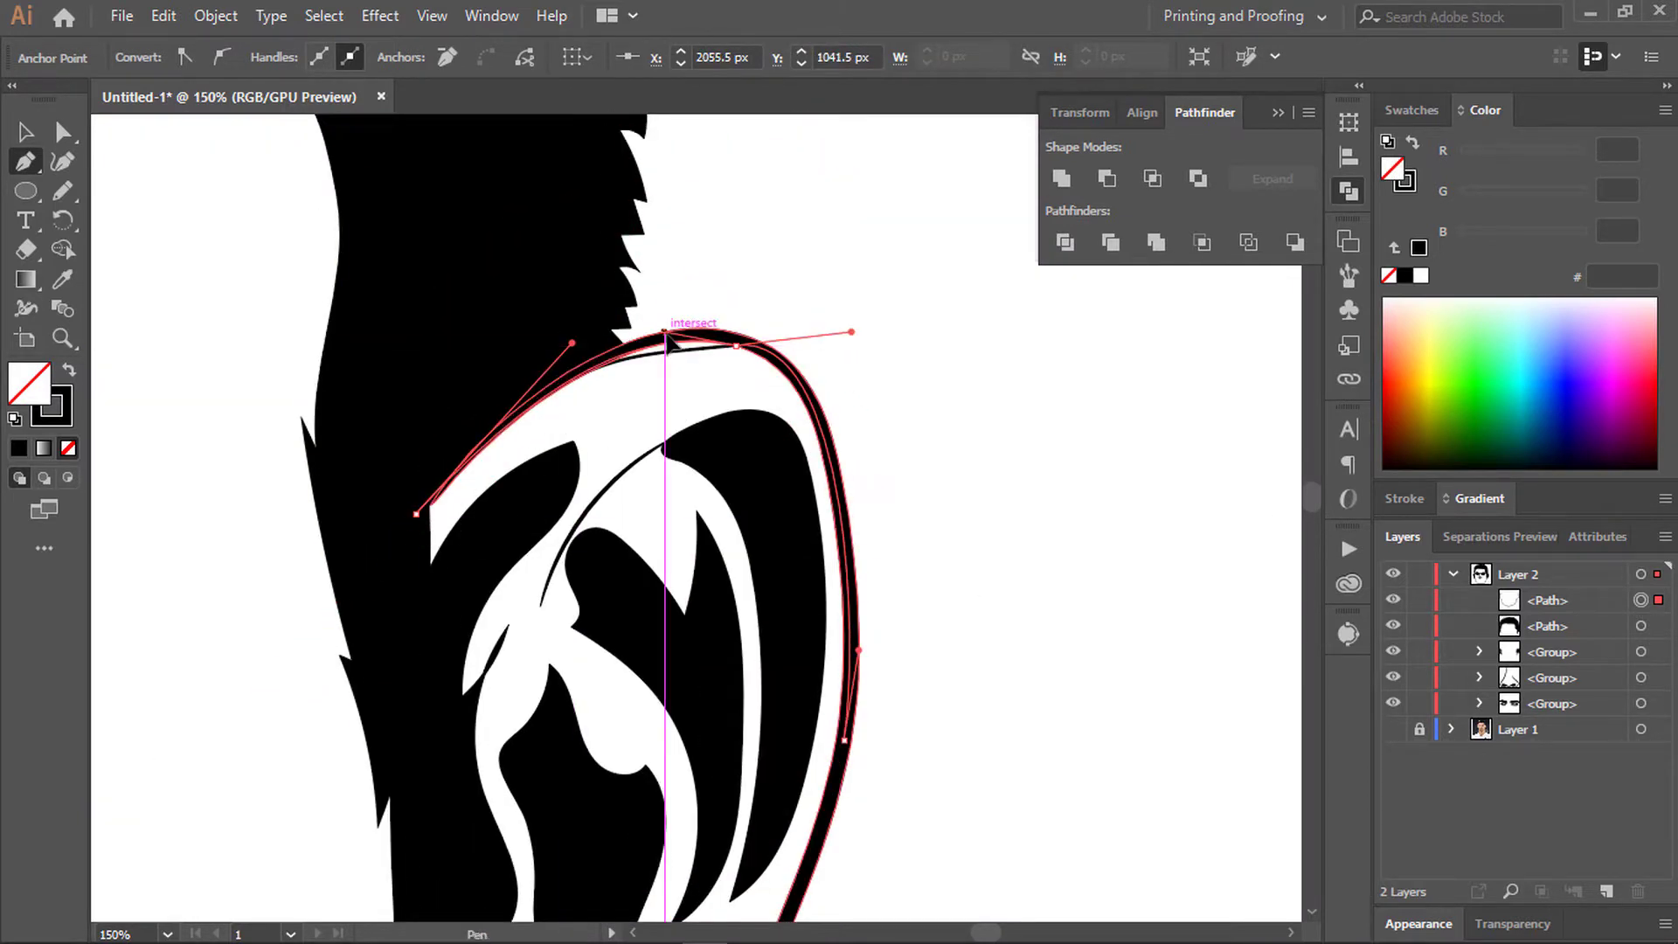
pyautogui.moveTo(736, 345); pyautogui.dragTo(786, 337)
pyautogui.scroll(-3, 657, 391)
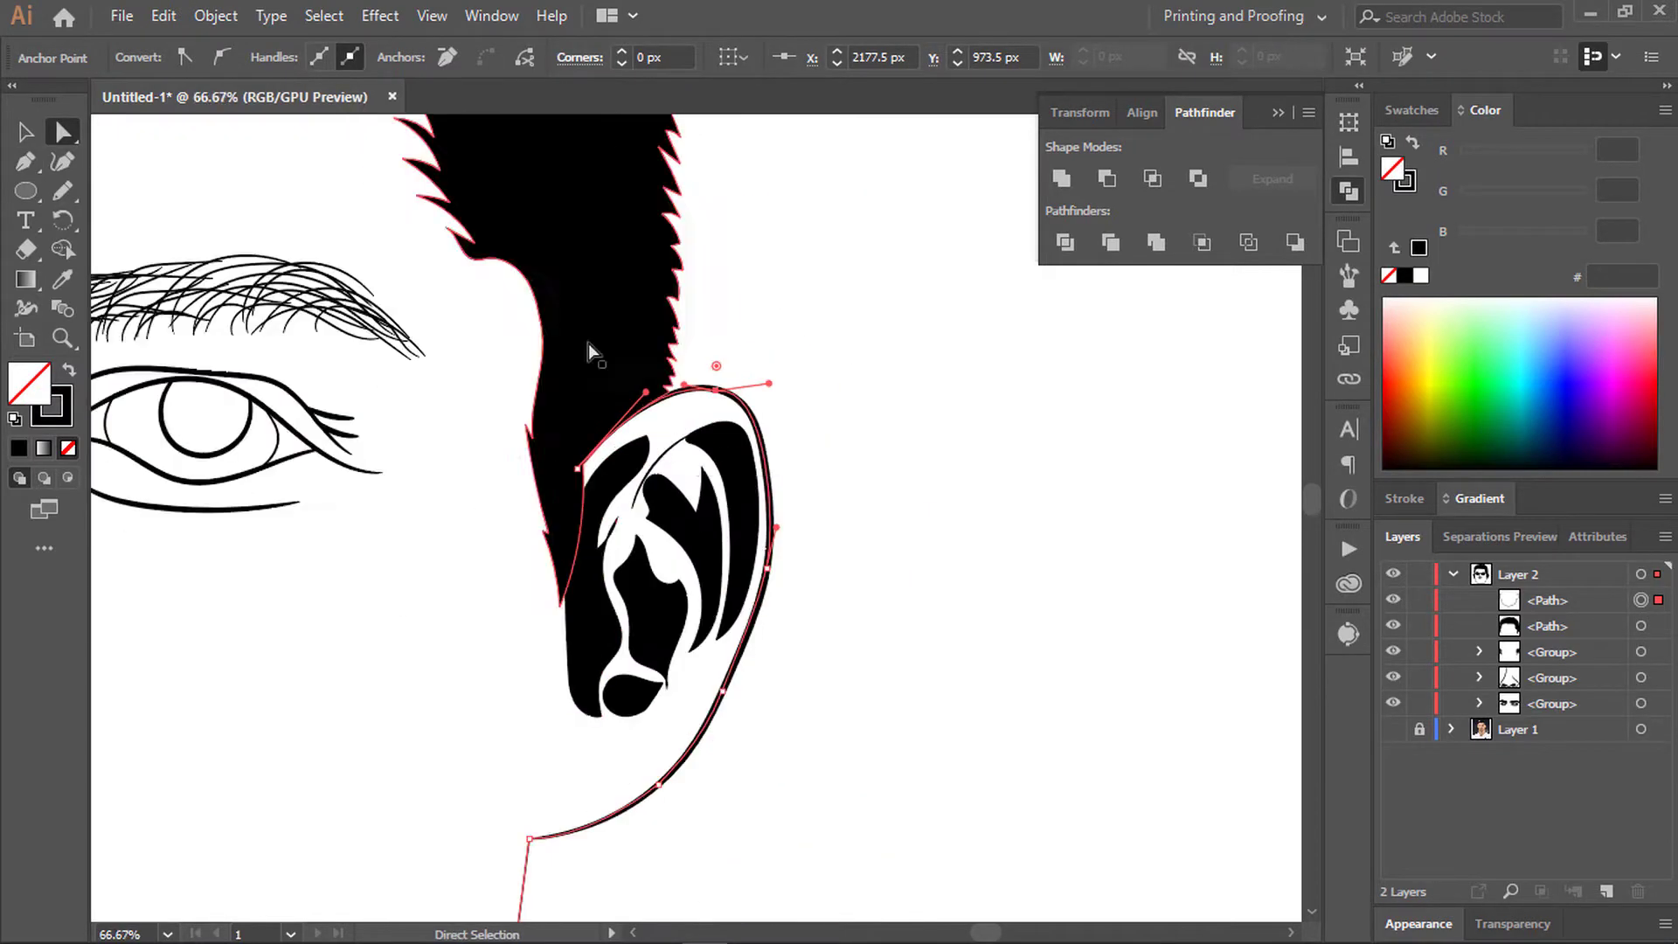
# Step: Pencil-draw the outline from the right ear up over the top of the head
pyautogui.click(66, 190)
pyautogui.hotkey('ctrl', '-')
pyautogui.hotkey('ctrl', '-')
pyautogui.moveTo(727, 432); pyautogui.dragTo(662, 172)
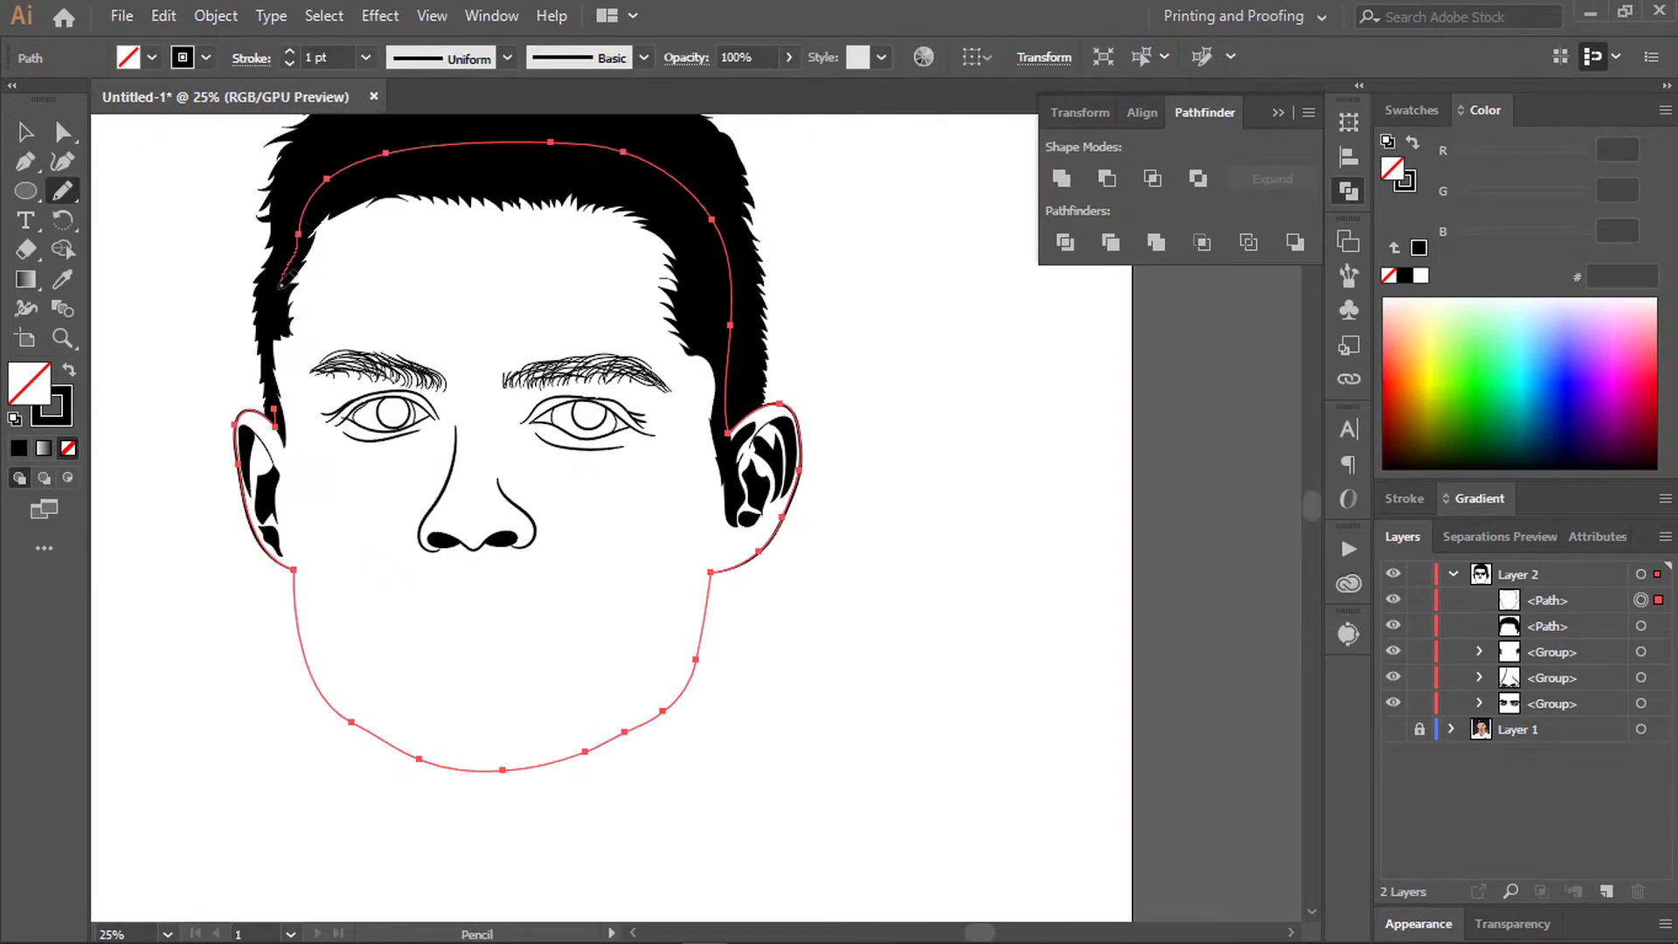
# Step: Show the reference photo and pencil-trace the right side of the neck
pyautogui.press('v')
pyautogui.click(1393, 729)
pyautogui.scroll(5, 972, 295)
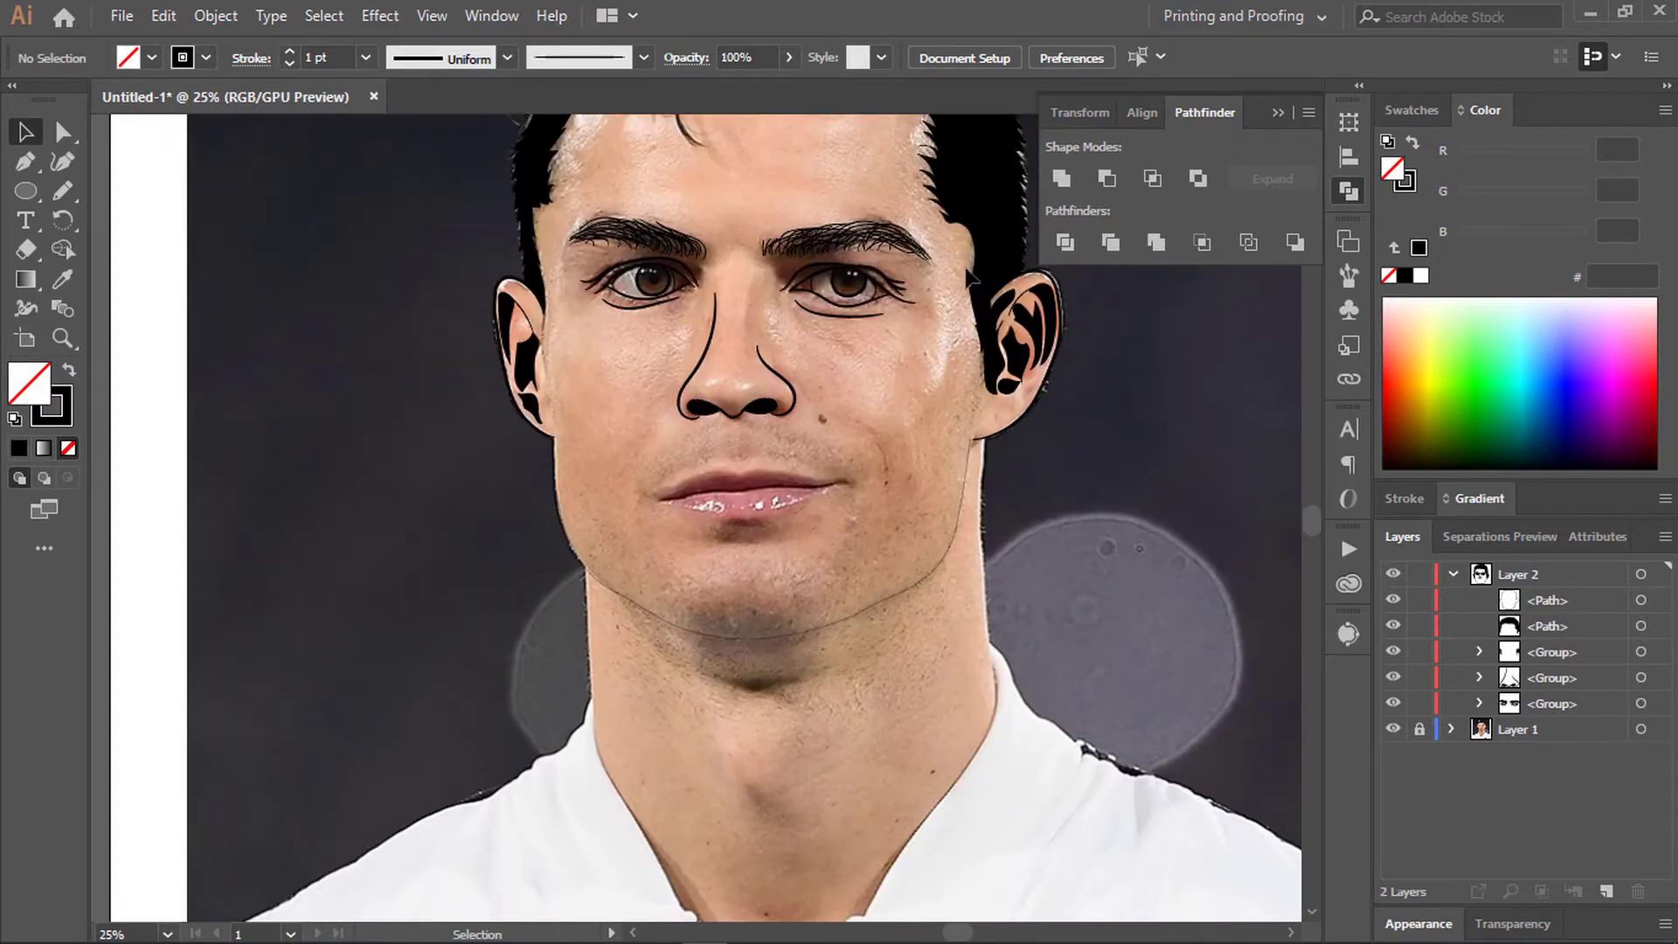
pyautogui.scroll(-2, 583, 322)
pyautogui.scroll(2, 584, 321)
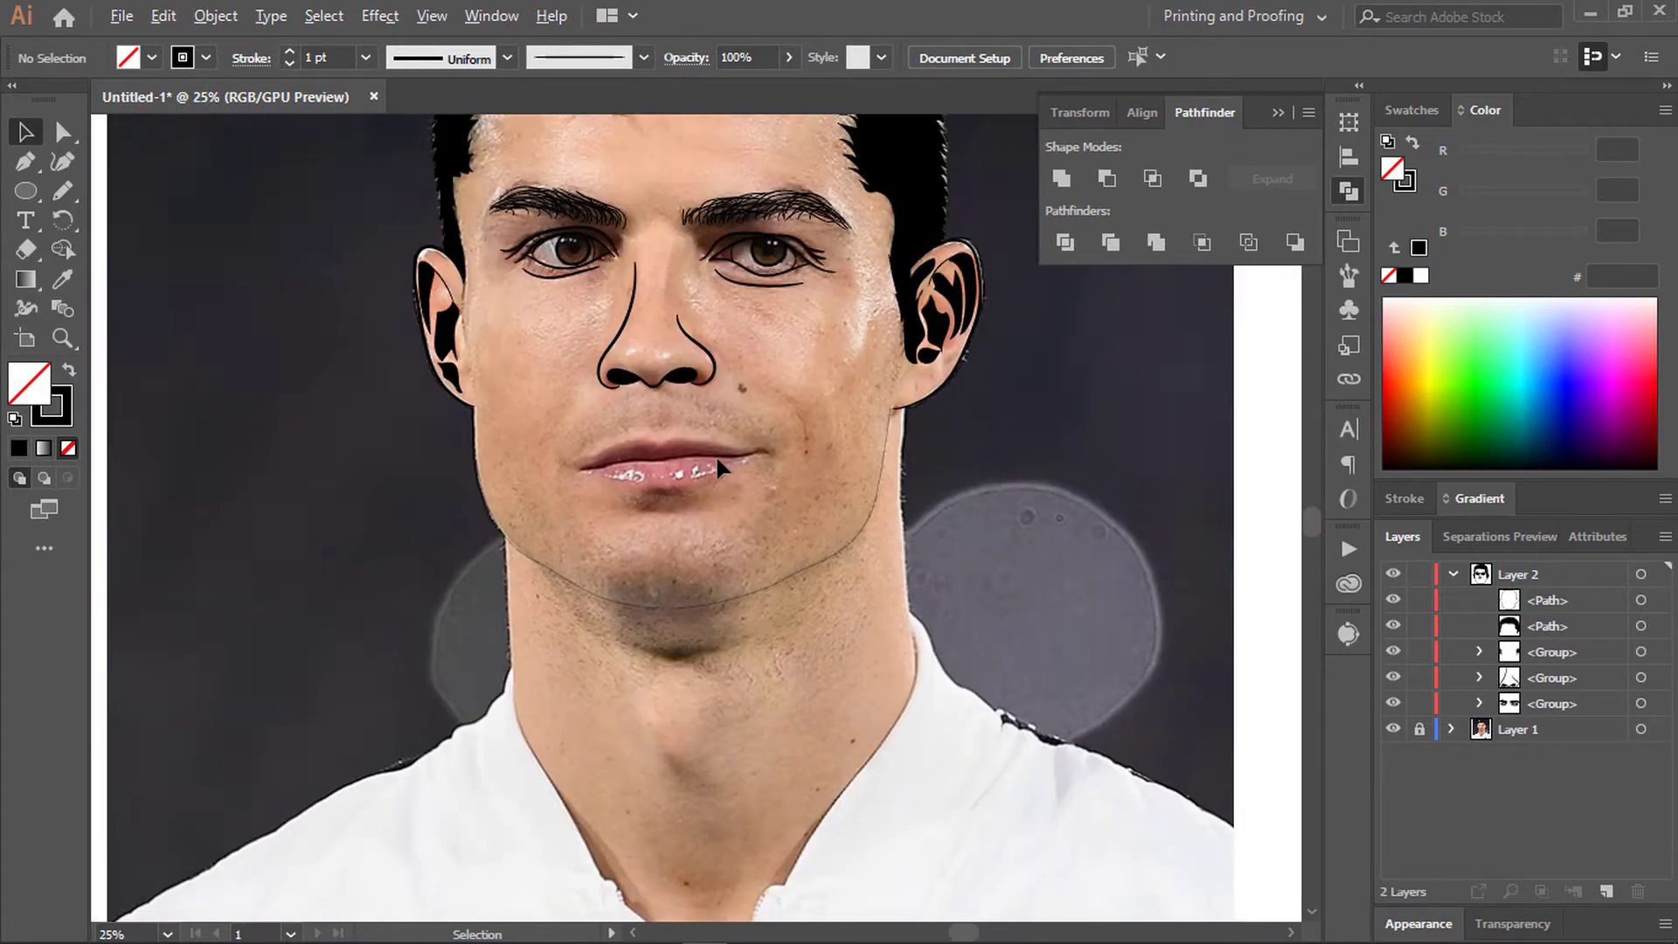
pyautogui.scroll(3, 723, 468)
pyautogui.press('n')
pyautogui.scroll(-3, 724, 469)
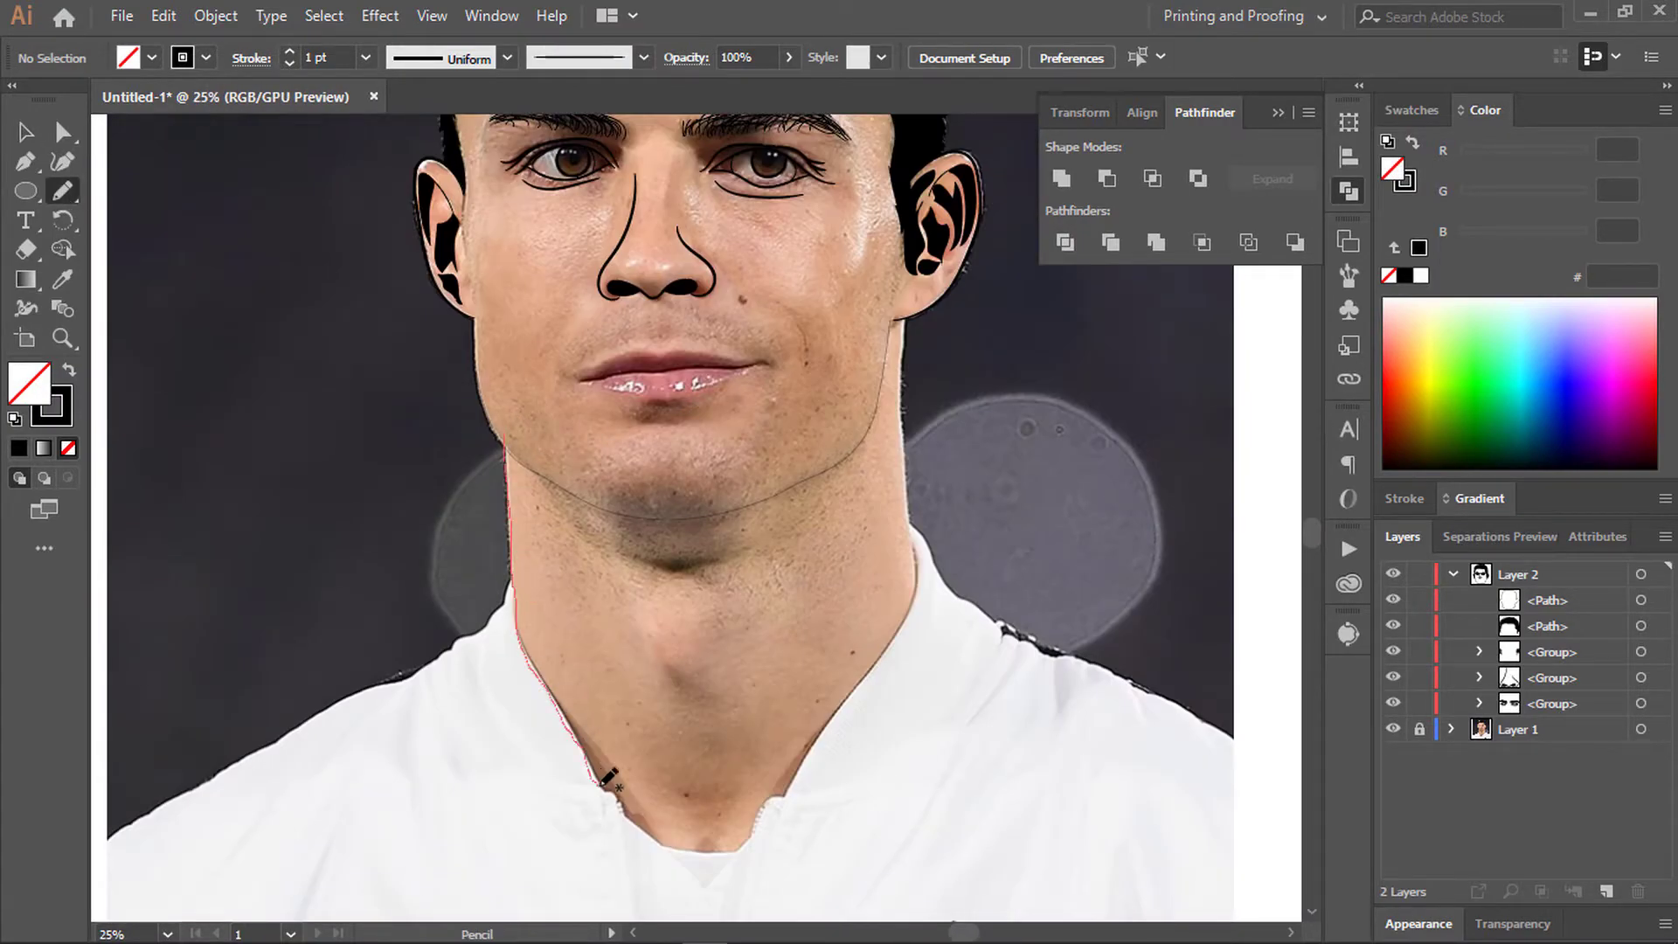
pyautogui.moveTo(828, 738); pyautogui.dragTo(913, 545)
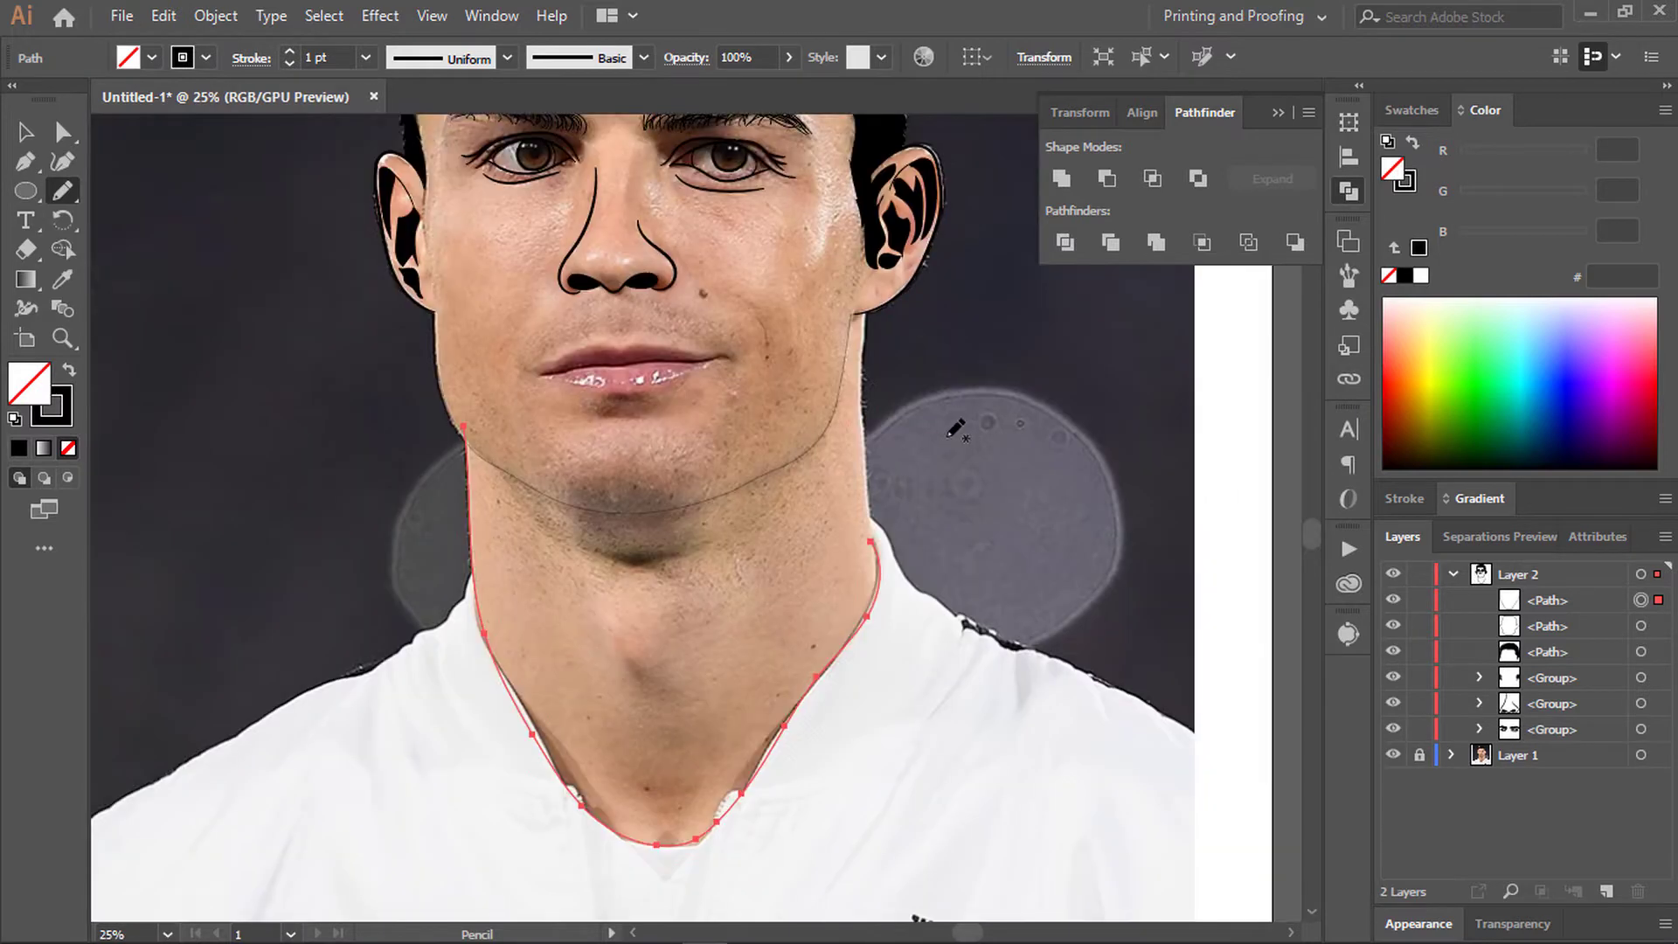
# Step: Pen-trace the neck from the left side along the collar and up the right neck
pyautogui.press('p')
pyautogui.click(475, 596)
pyautogui.moveTo(542, 749); pyautogui.dragTo(617, 861)
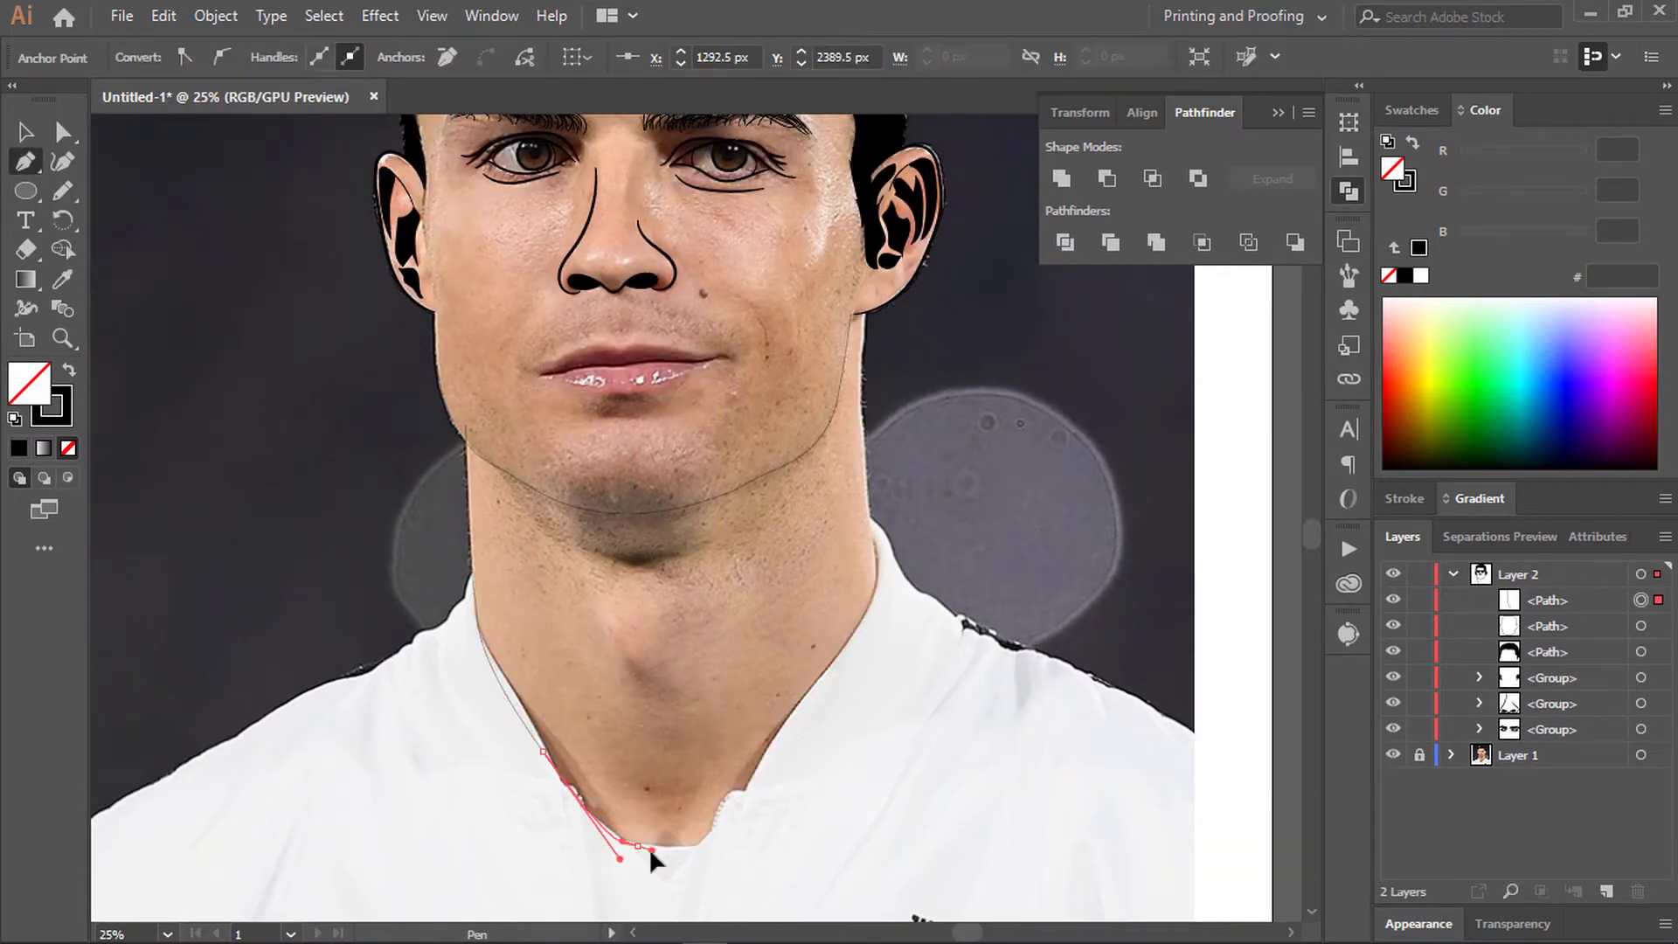
pyautogui.click(810, 689)
pyautogui.moveTo(874, 539); pyautogui.dragTo(863, 449)
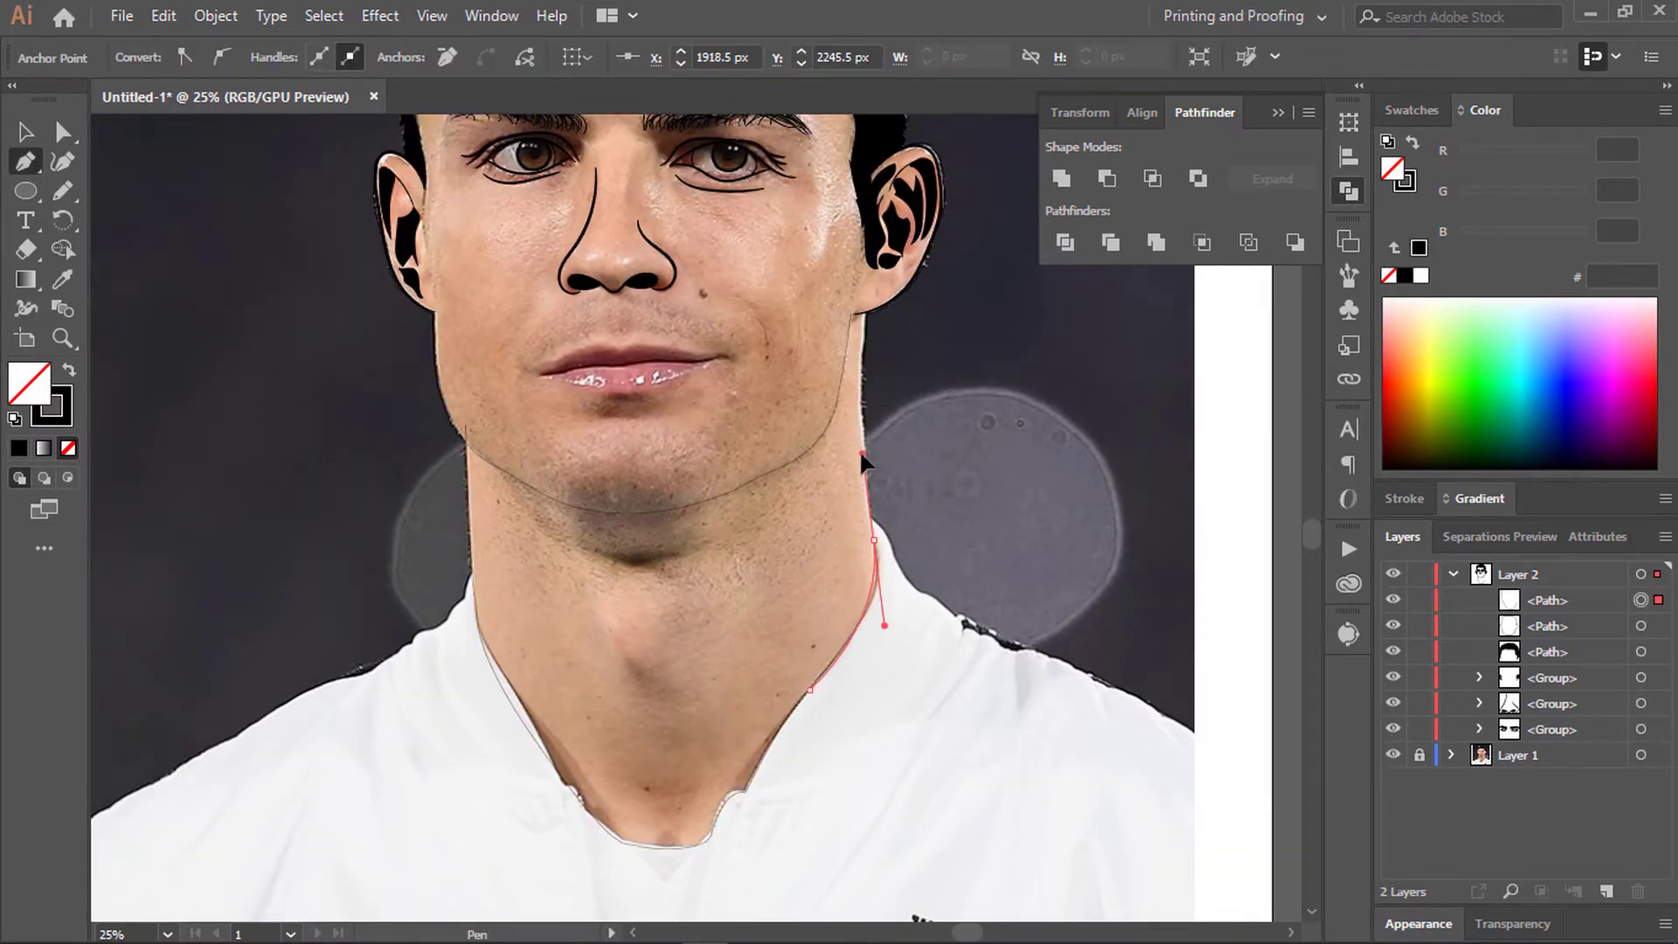
pyautogui.click(863, 394)
# Step: Carry the neck path along the right jaw, under the chin to the left jaw, and close it
pyautogui.scroll(2, 874, 406)
pyautogui.moveTo(854, 204); pyautogui.dragTo(879, 138)
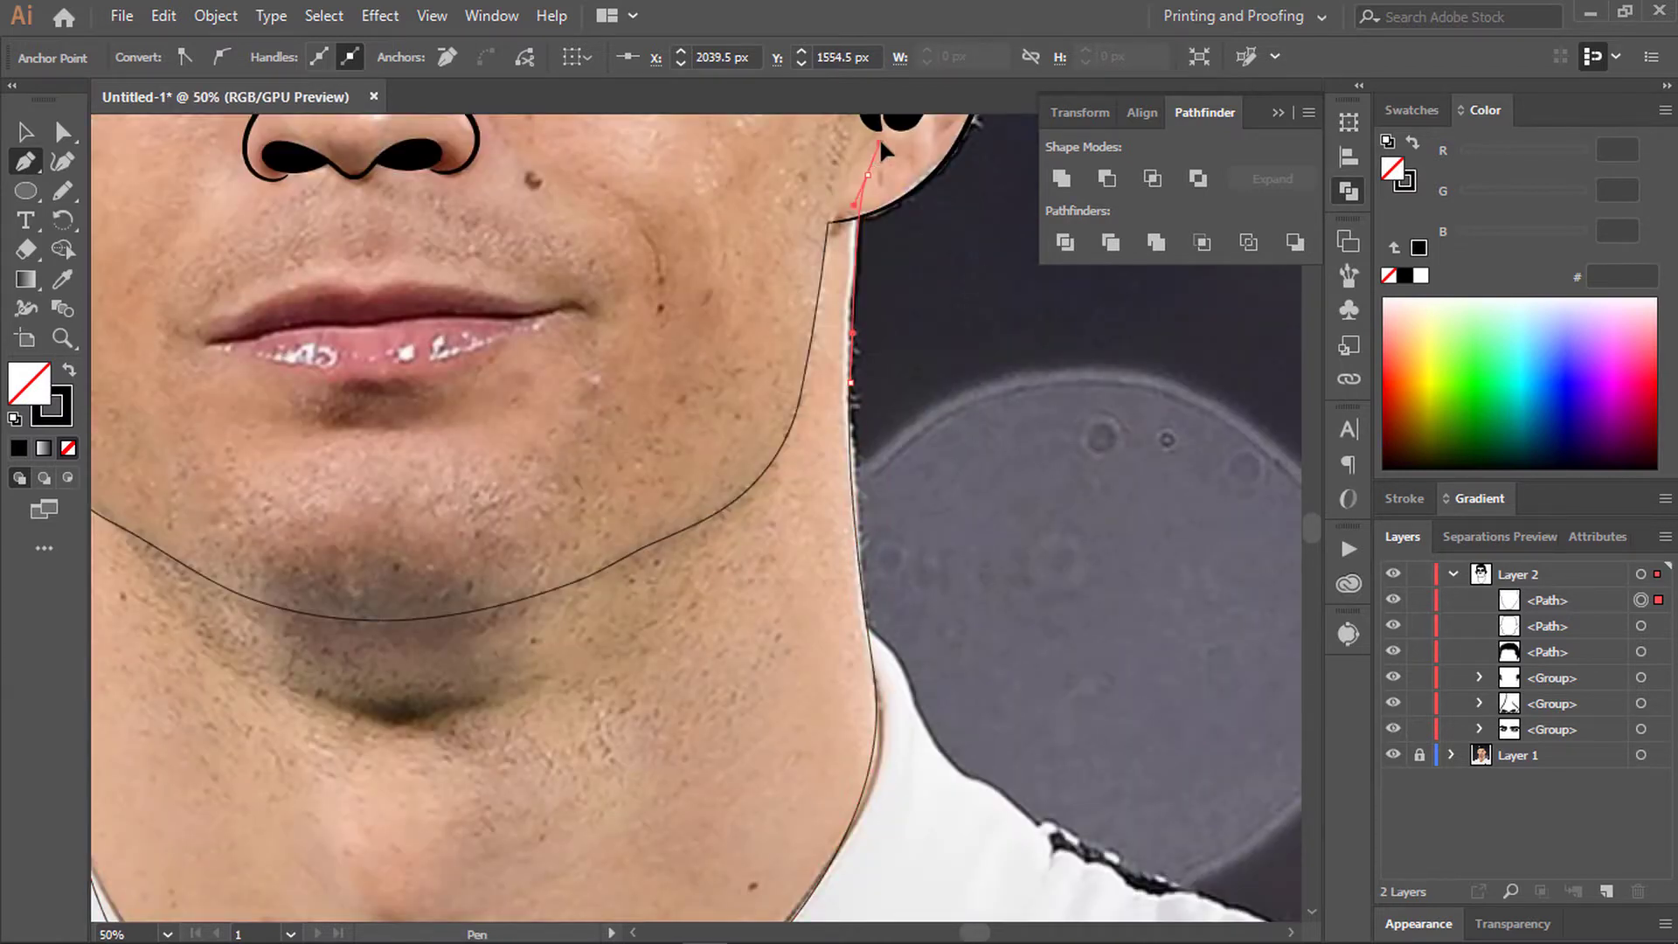
pyautogui.click(728, 370)
pyautogui.click(491, 619)
pyautogui.click(213, 487)
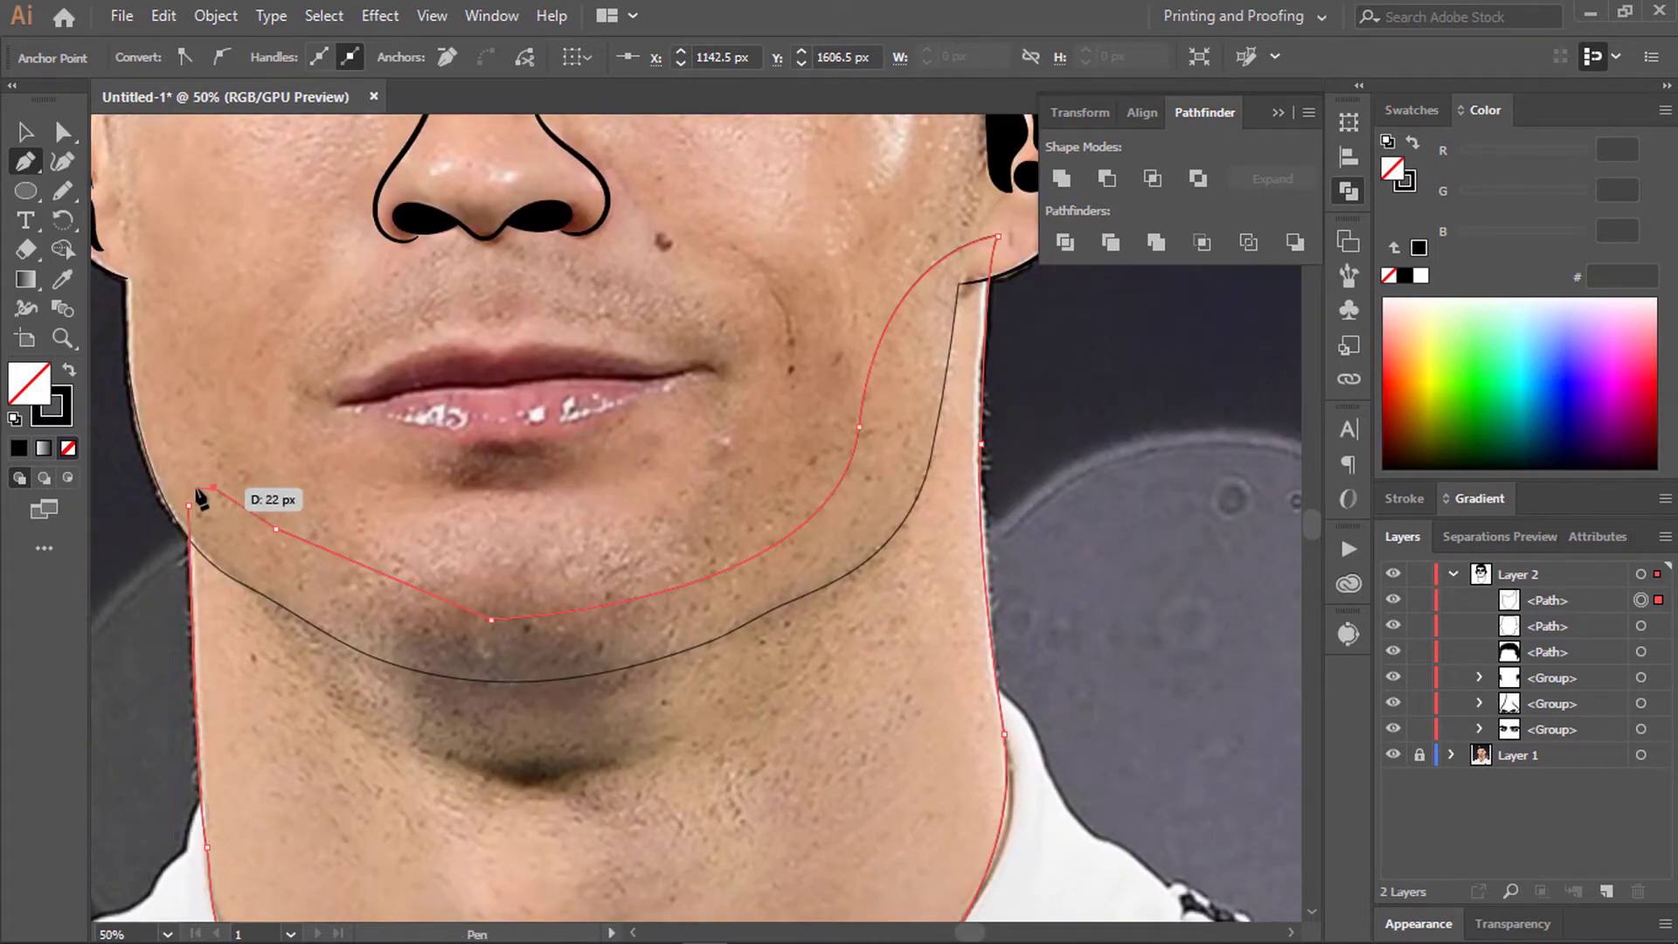
pyautogui.hotkey('ctrl', '-')
pyautogui.hotkey('ctrl', '-')
pyautogui.hotkey('ctrl', '-')
pyautogui.press('v')
pyautogui.click(1393, 754)
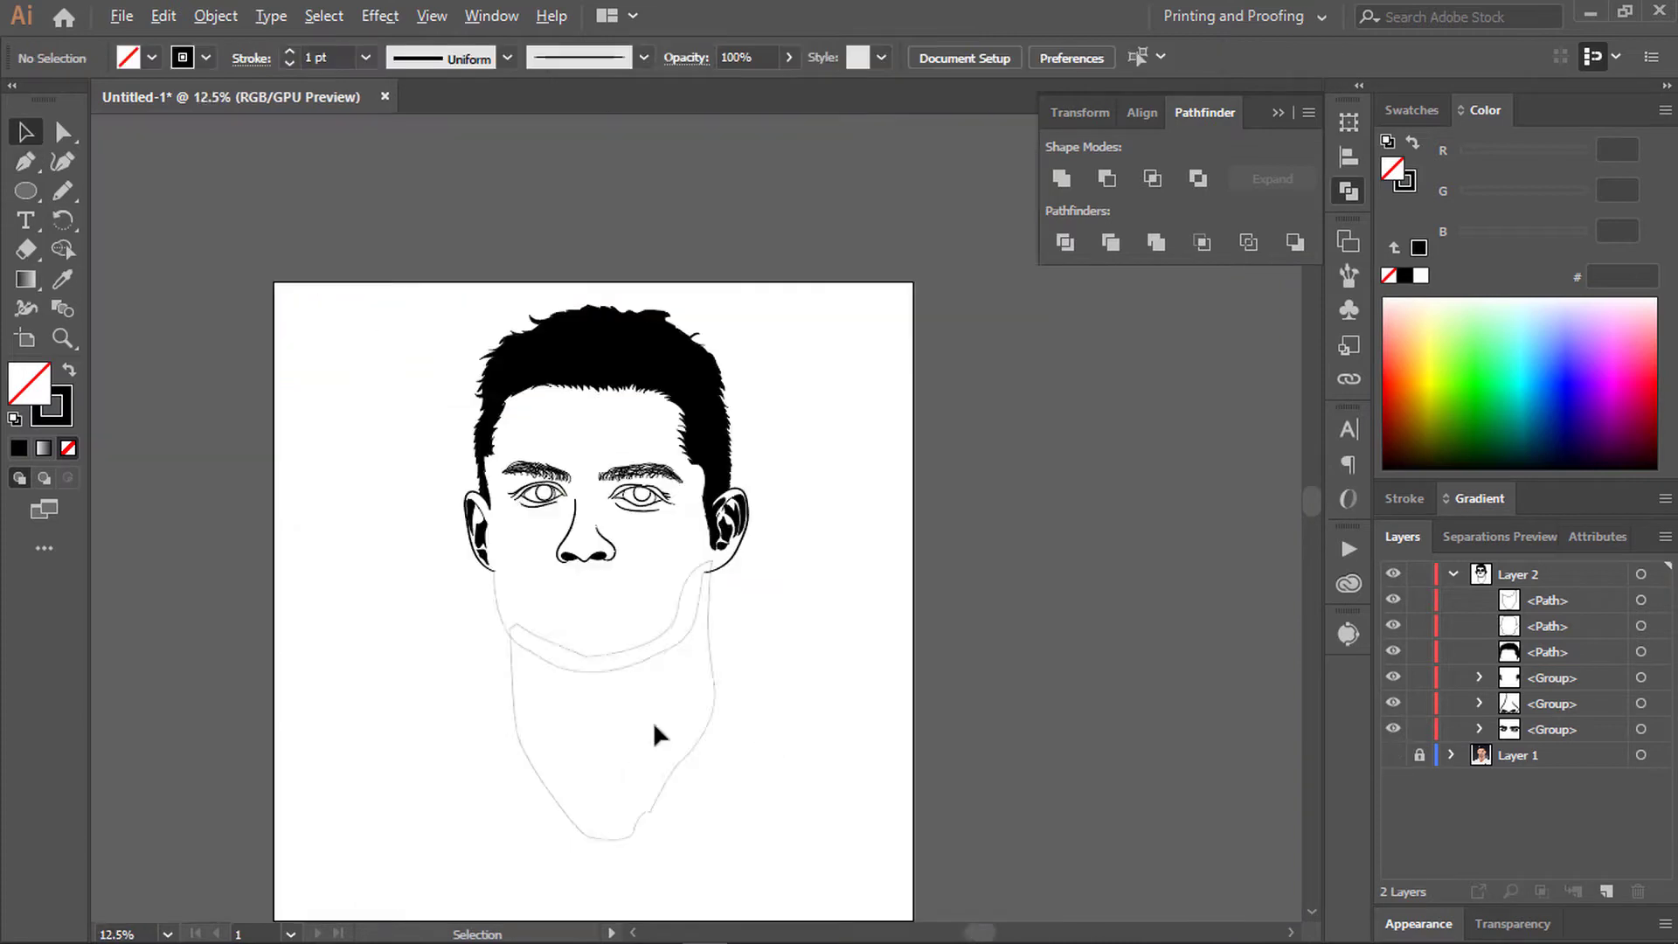
# Step: Show the photo and pencil-trace the lower lip outline, undoing a stray stroke
pyautogui.click(1392, 754)
pyautogui.click(1392, 754)
pyautogui.scroll(5, 586, 581)
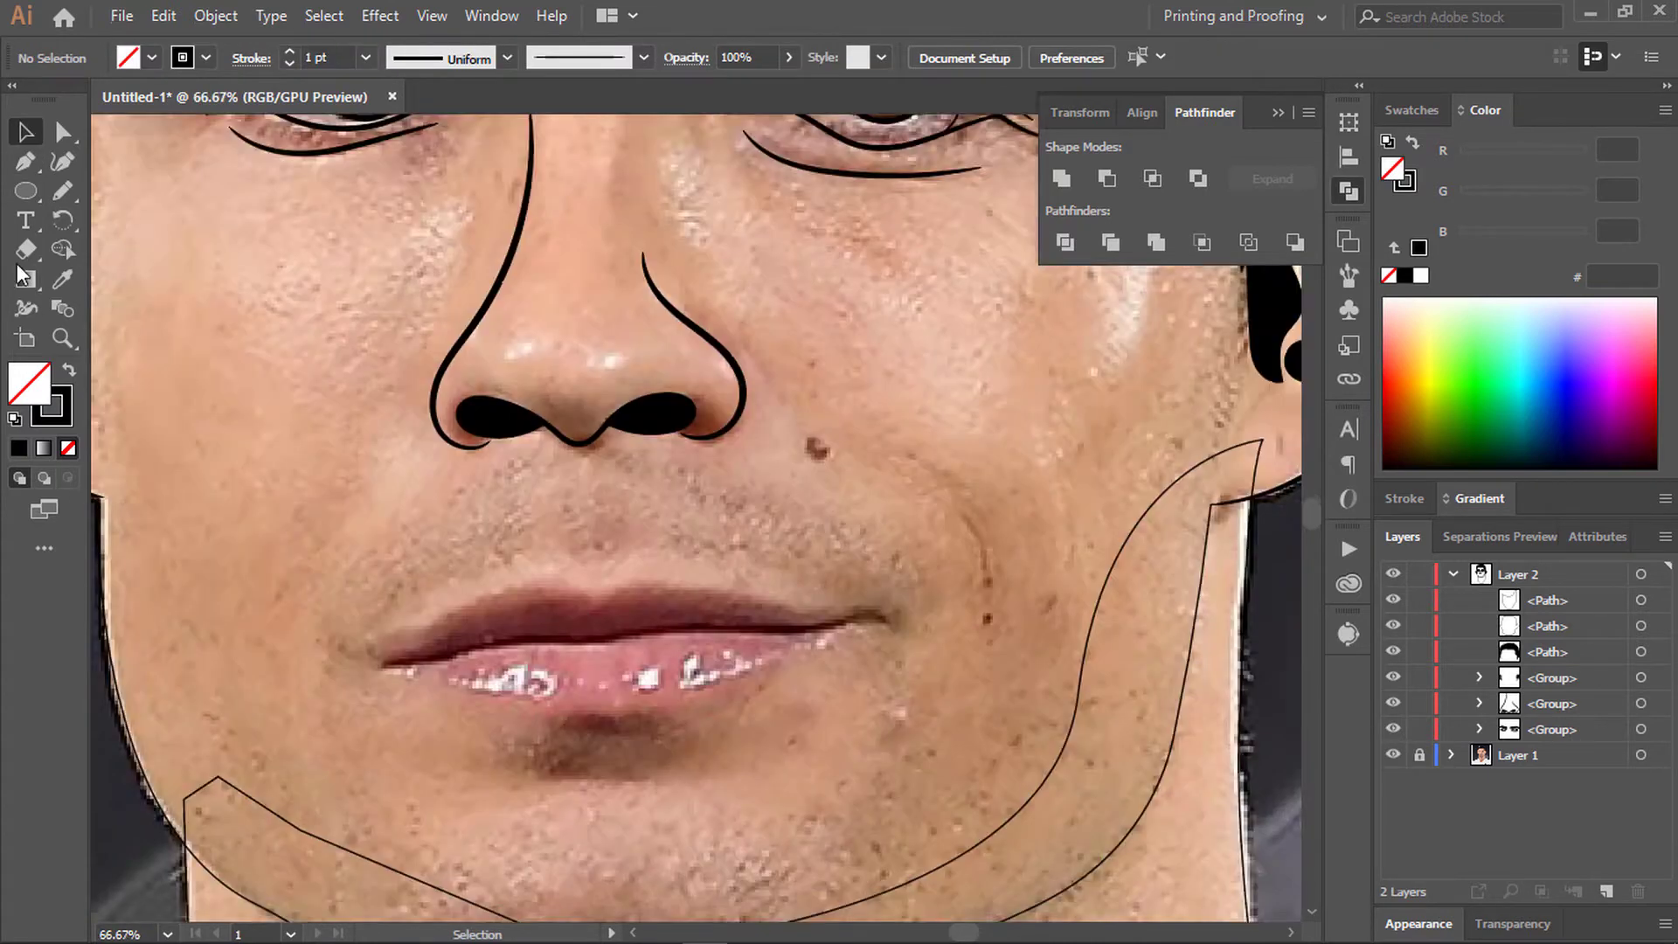
pyautogui.scroll(1, 580, 807)
pyautogui.press('n')
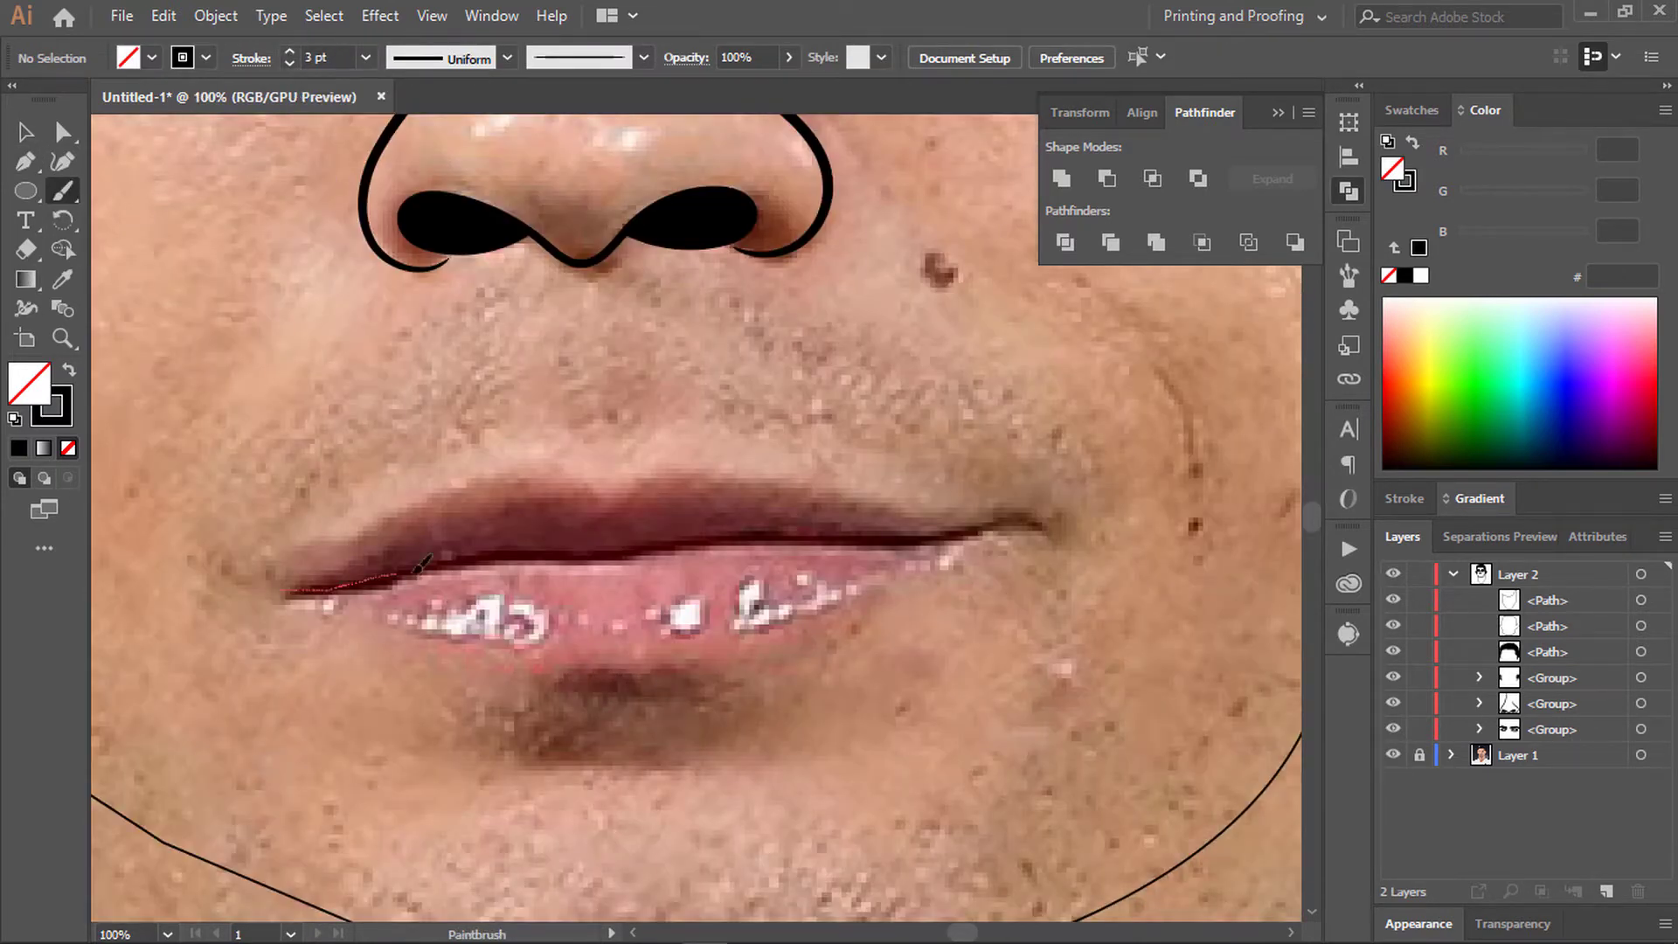
pyautogui.moveTo(424, 563); pyautogui.dragTo(429, 561)
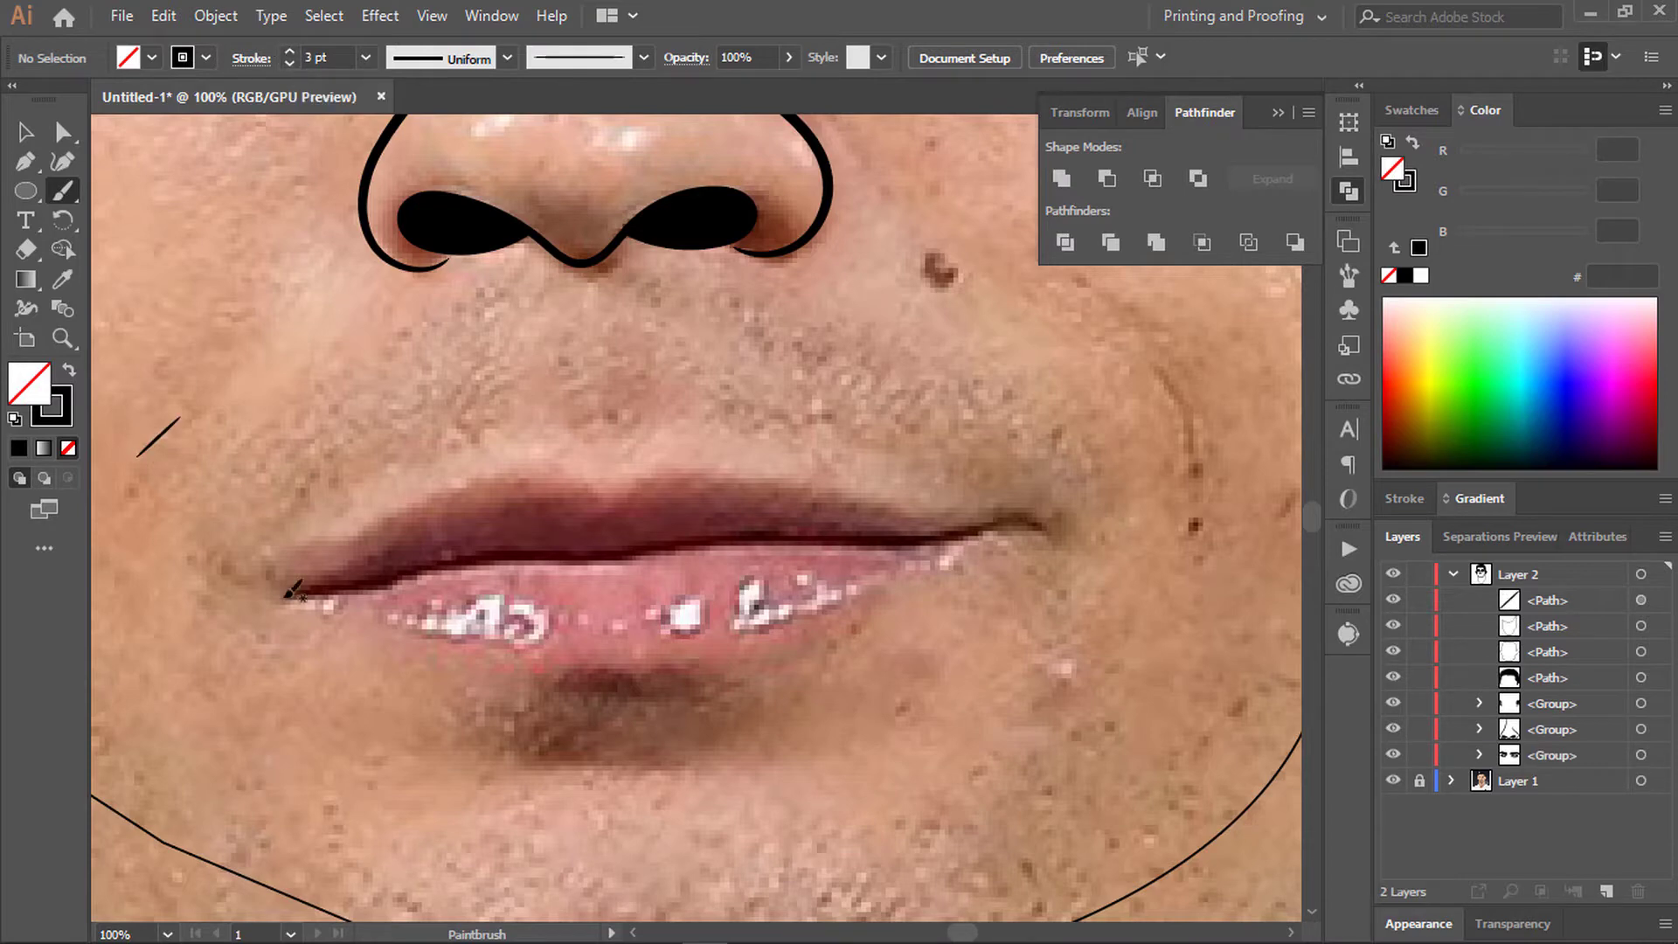
pyautogui.press('n')
pyautogui.hotkey('ctrl', 'z')
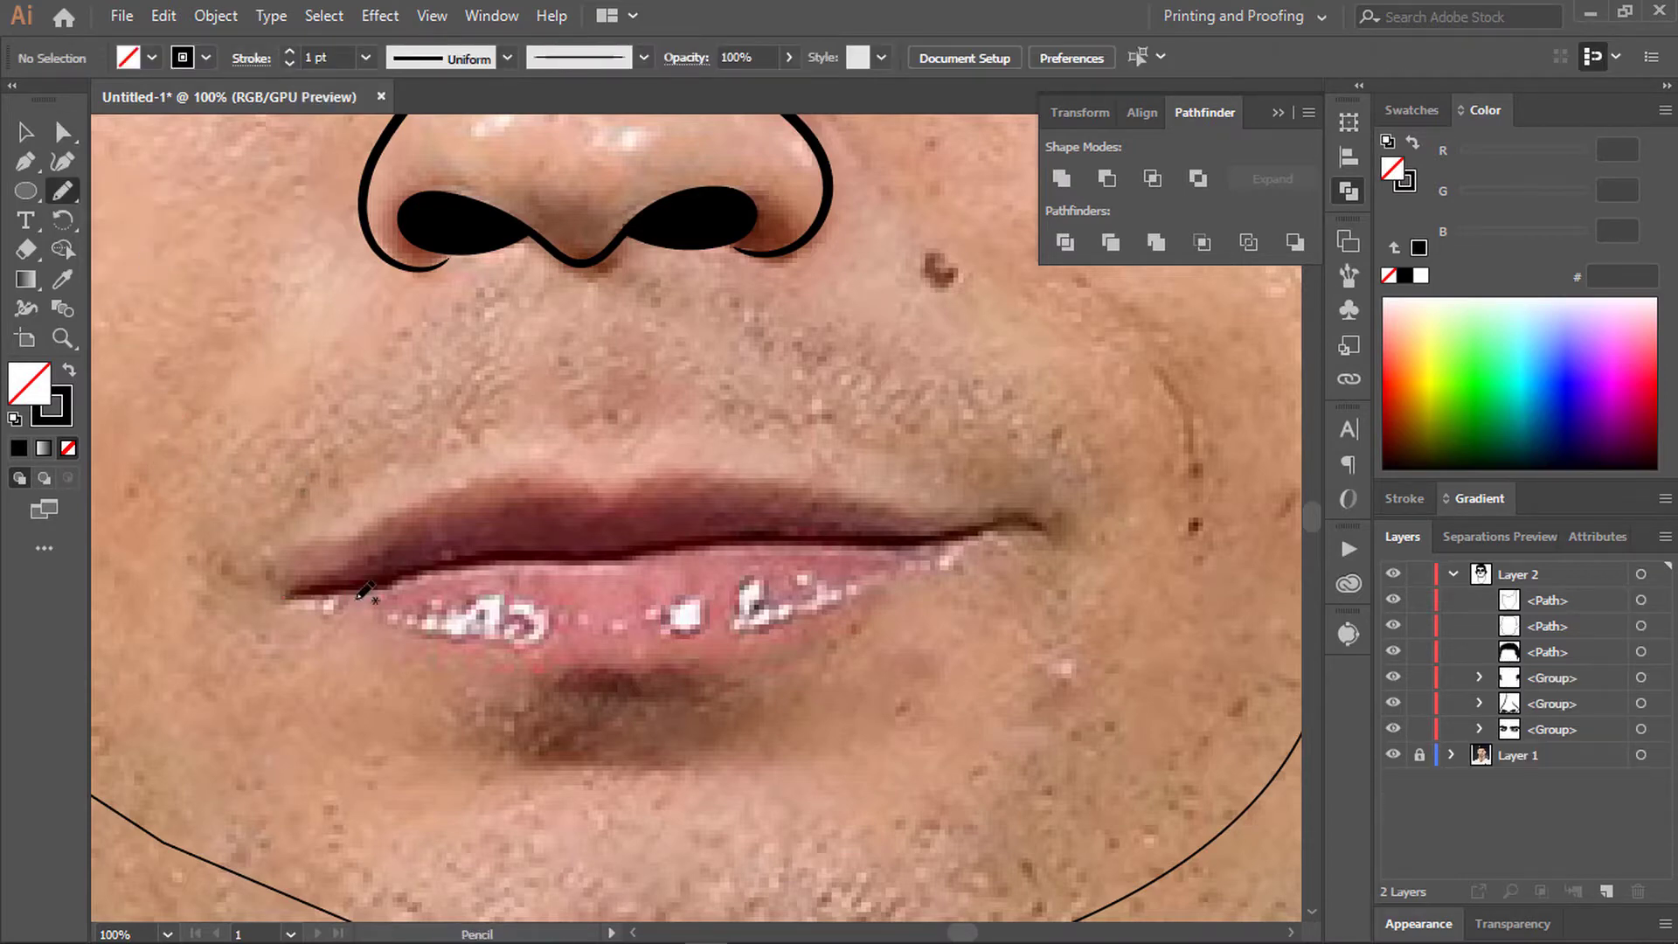
pyautogui.moveTo(365, 591); pyautogui.dragTo(289, 578)
pyautogui.moveTo(197, 592); pyautogui.dragTo(254, 592)
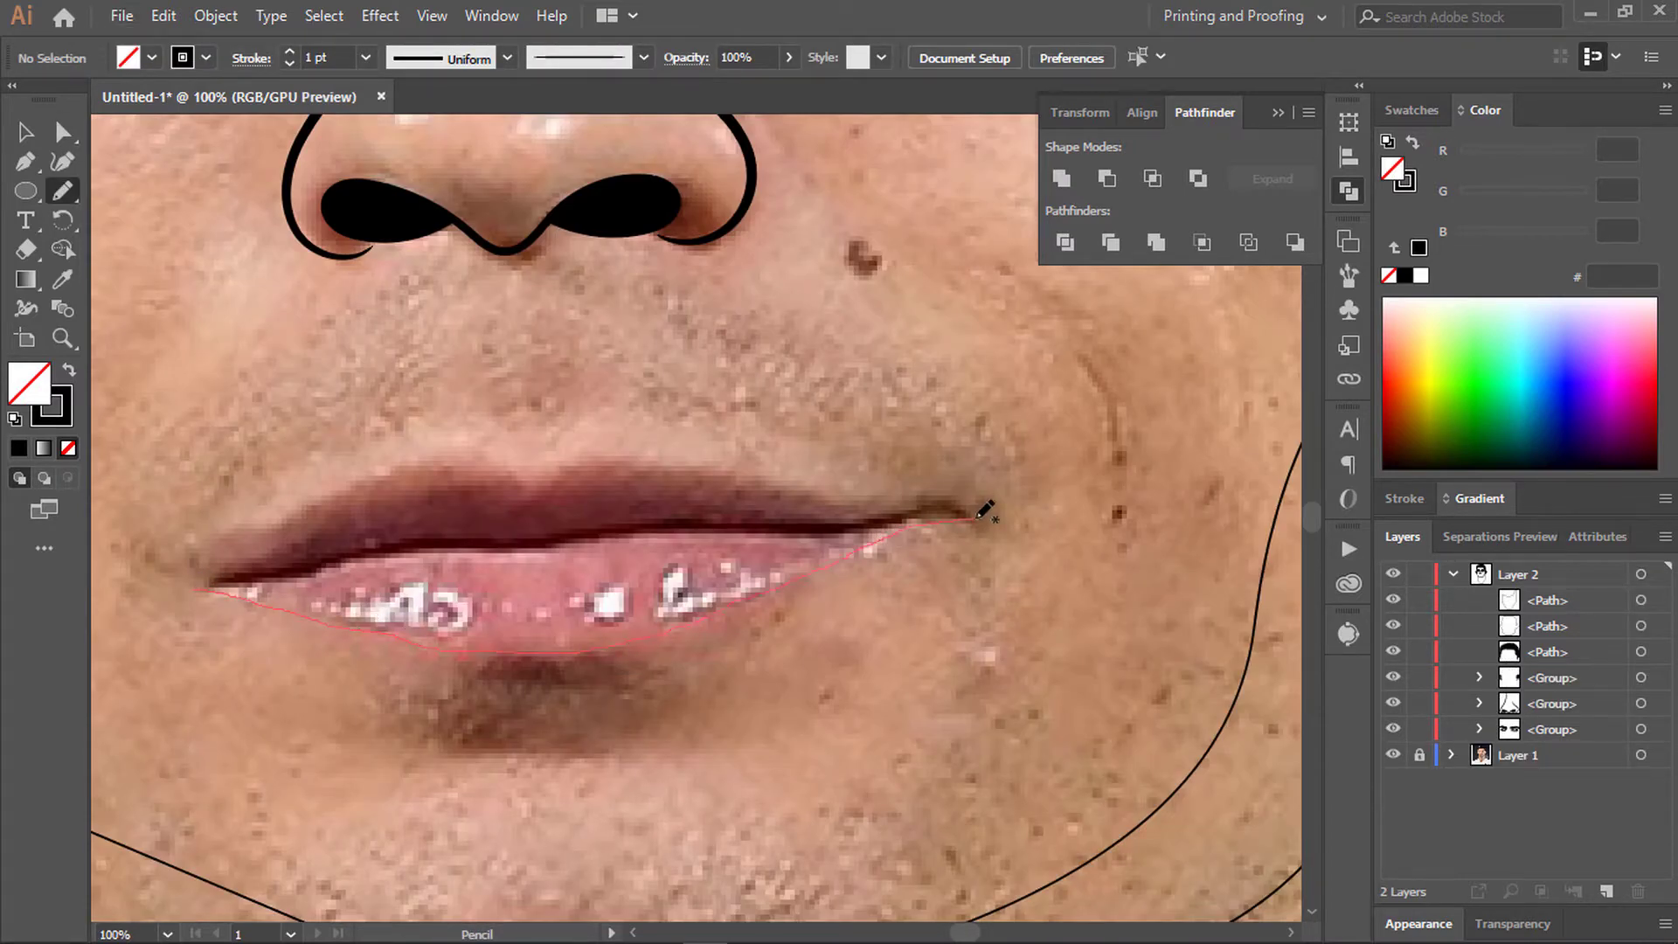
pyautogui.moveTo(977, 516); pyautogui.dragTo(976, 512)
# Step: Trace the upper lip outline to the right corner and deselect it
pyautogui.scroll(1, 624, 449)
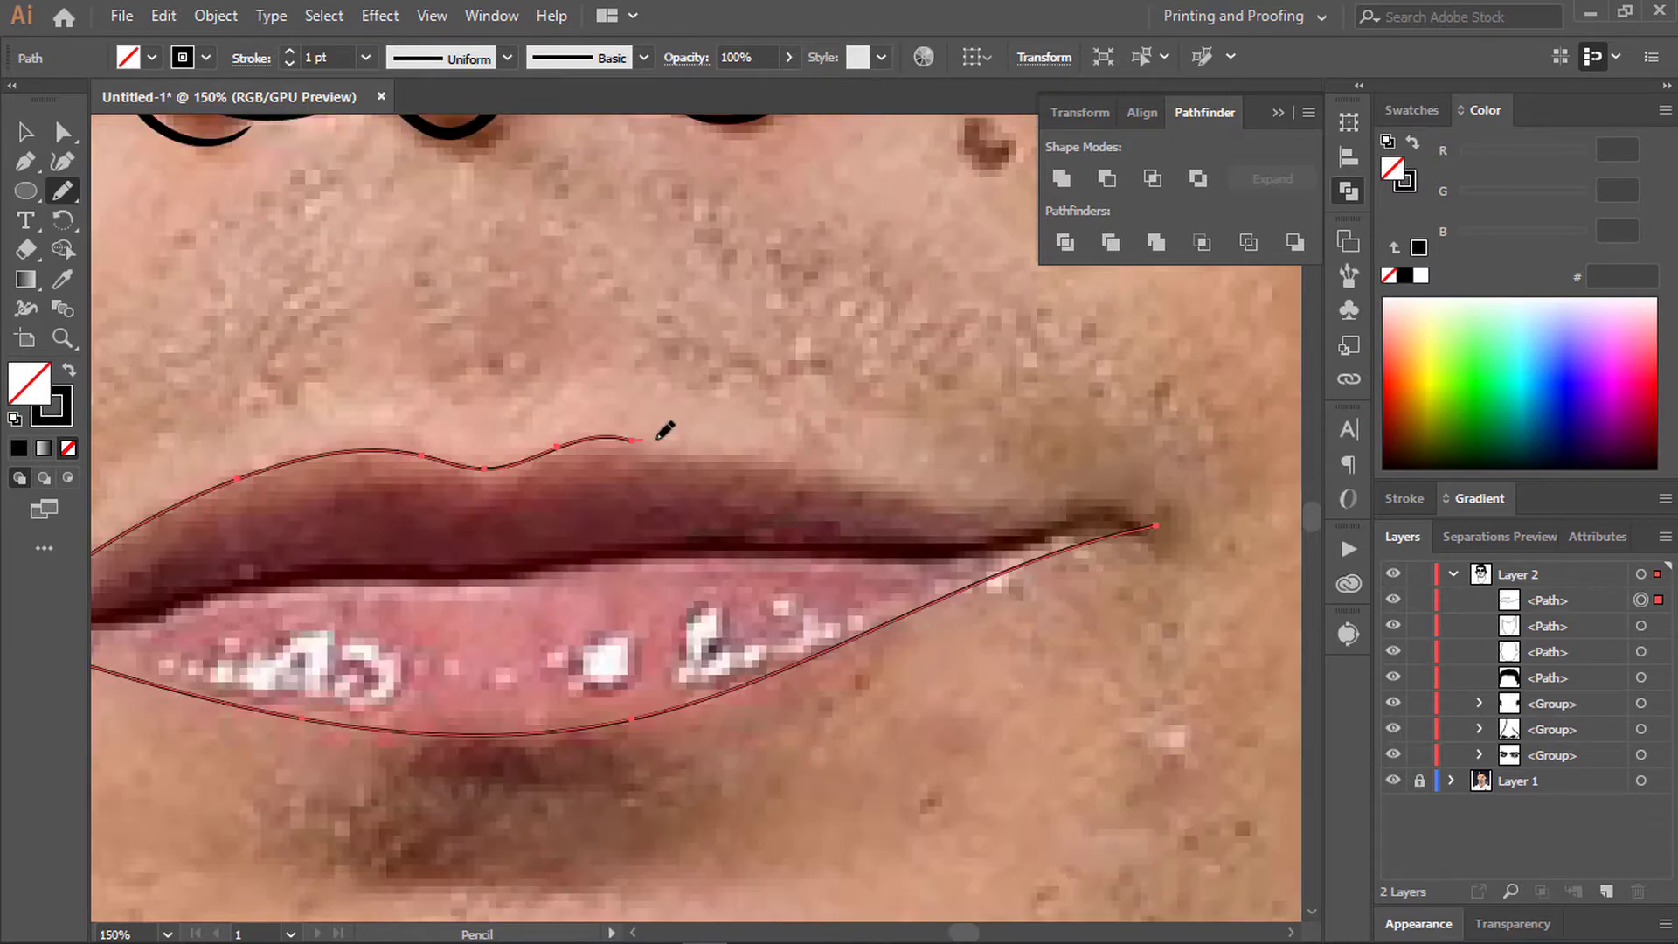
pyautogui.scroll(-1, 830, 524)
pyautogui.scroll(1, 761, 472)
pyautogui.moveTo(760, 470); pyautogui.dragTo(929, 487)
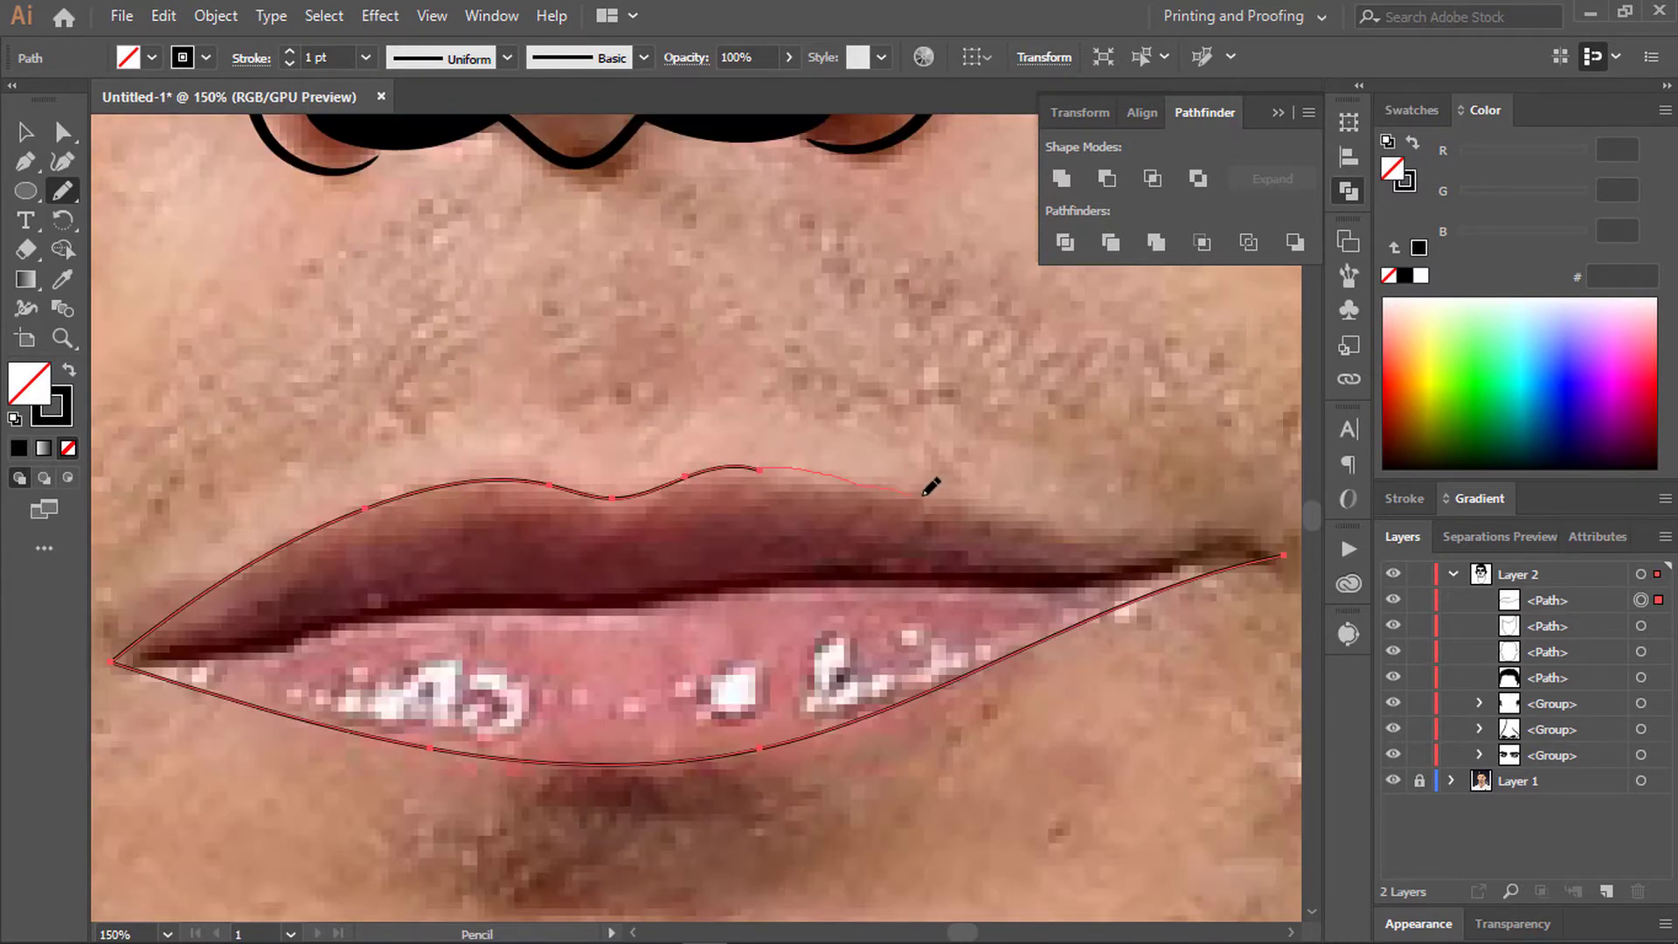
pyautogui.moveTo(1286, 544); pyautogui.dragTo(1283, 554)
pyautogui.scroll(-1, 785, 530)
pyautogui.scroll(-1, 785, 530)
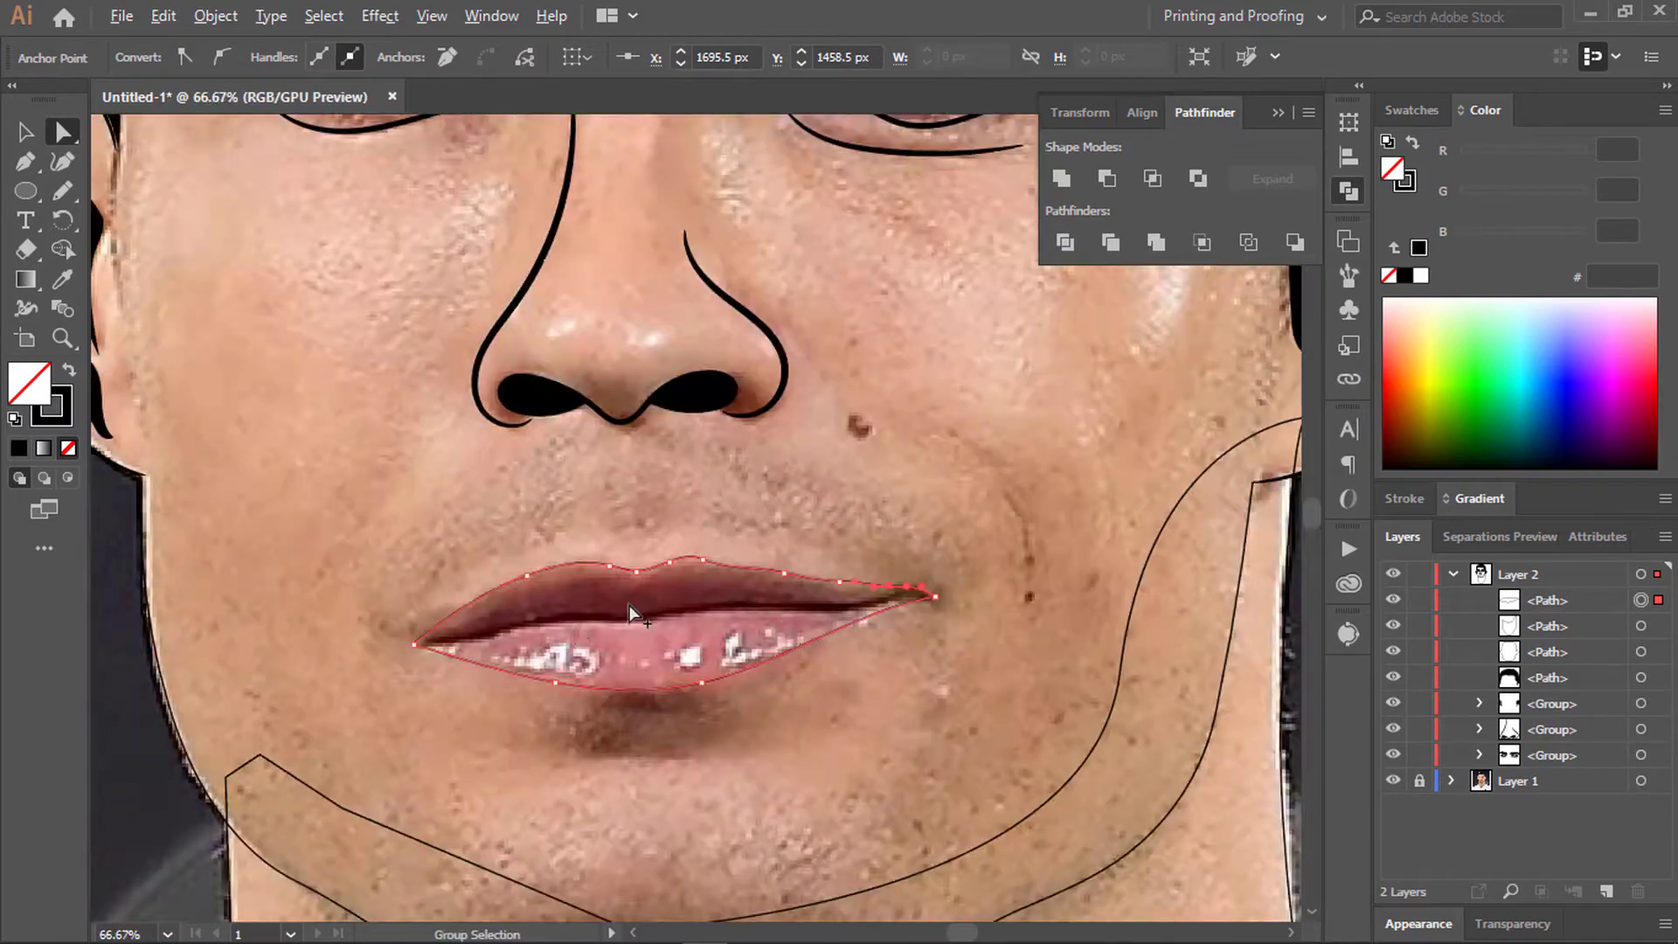
pyautogui.scroll(1, 784, 529)
pyautogui.click(784, 529)
# Step: Hide the photo and pencil-trace the line between the lips
pyautogui.scroll(1, 785, 529)
pyautogui.scroll(-2, 807, 642)
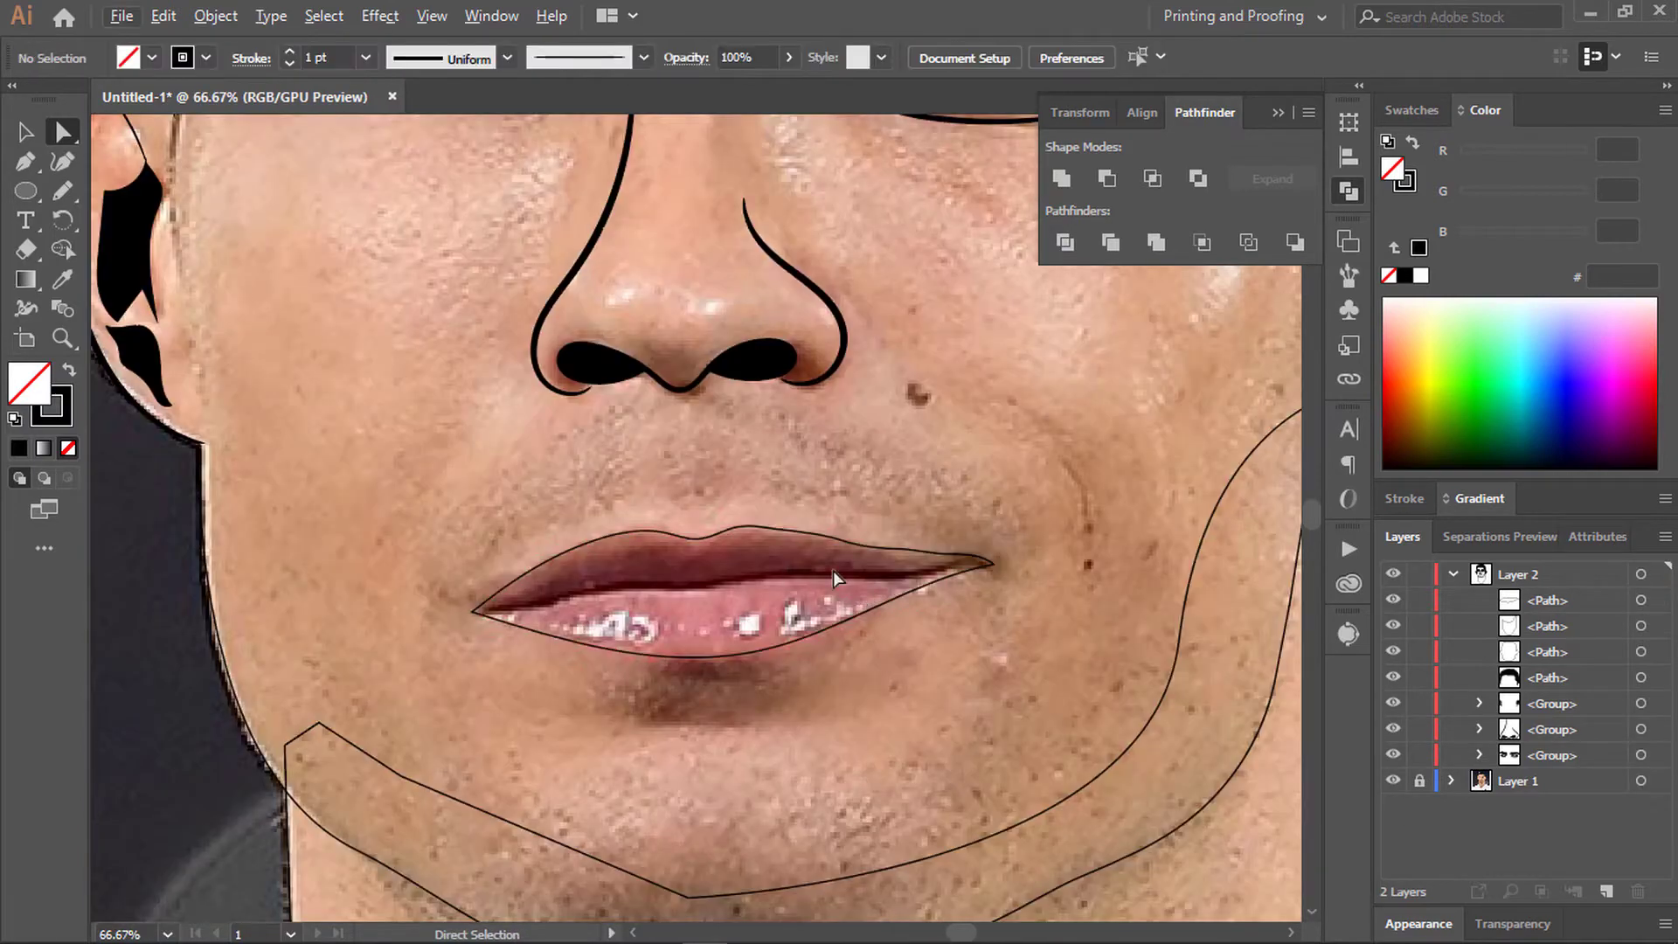
pyautogui.scroll(2, 831, 569)
pyautogui.scroll(-1, 715, 683)
pyautogui.scroll(-3, 608, 753)
pyautogui.click(1393, 780)
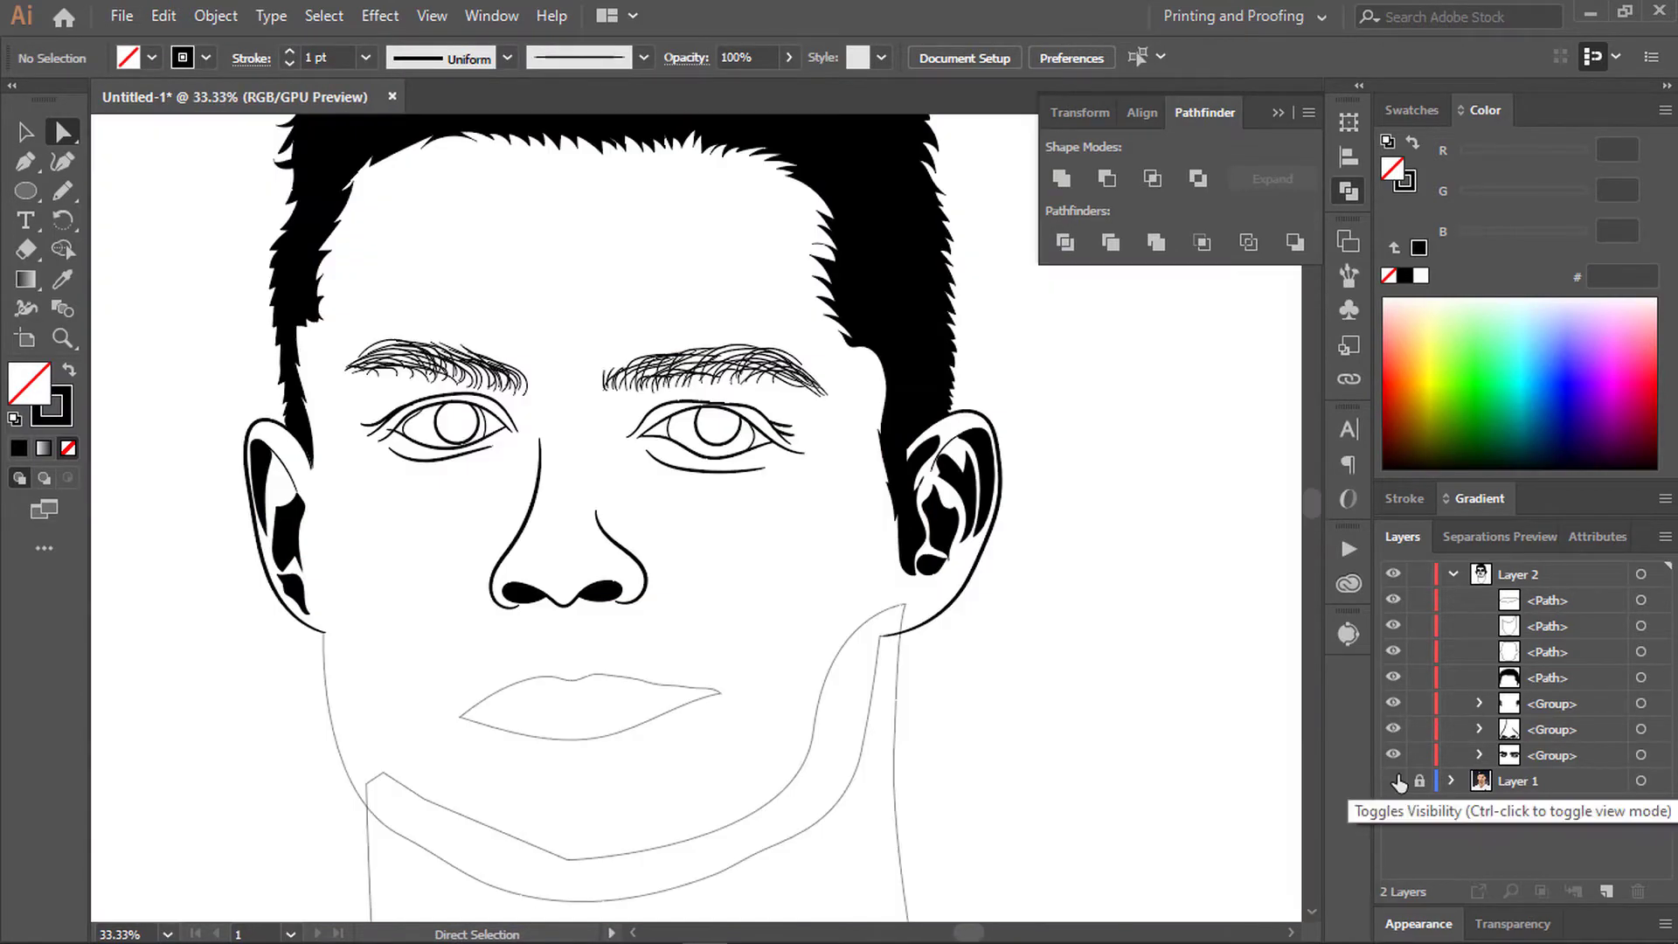
pyautogui.scroll(4, 621, 607)
pyautogui.scroll(-1, 749, 644)
pyautogui.scroll(1, 262, 646)
pyautogui.press('n')
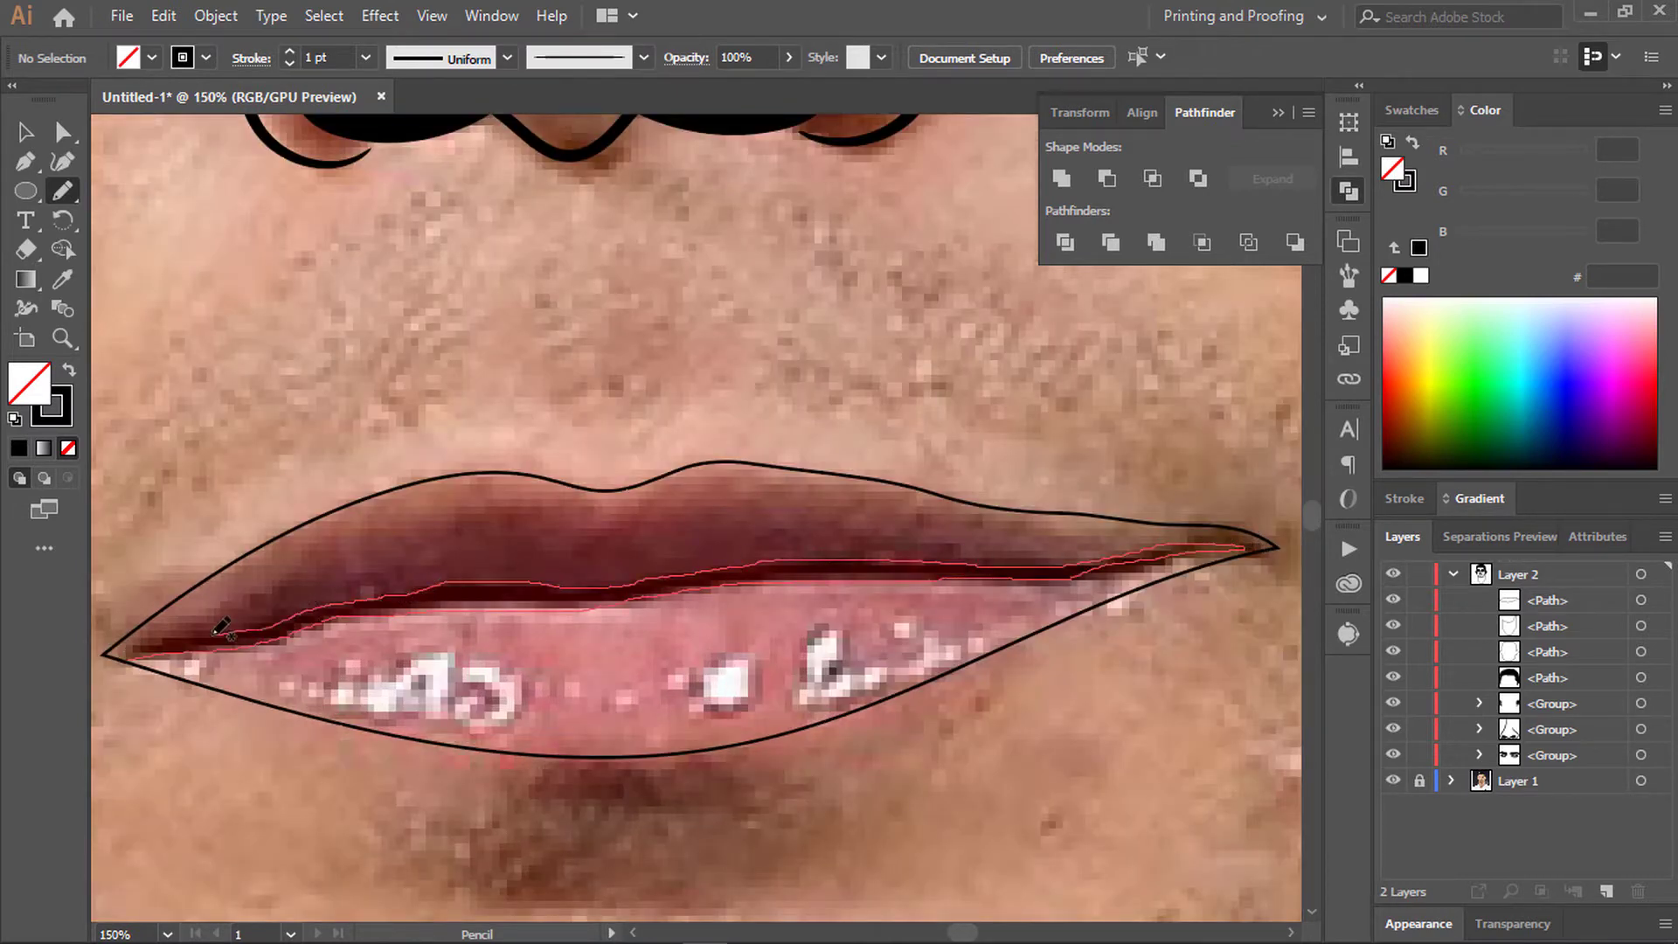
pyautogui.moveTo(220, 626); pyautogui.dragTo(131, 653)
# Step: Adjust the lip line's anchor points with Direct Selection
pyautogui.press('a')
pyautogui.click(133, 653)
pyautogui.scroll(4, 132, 653)
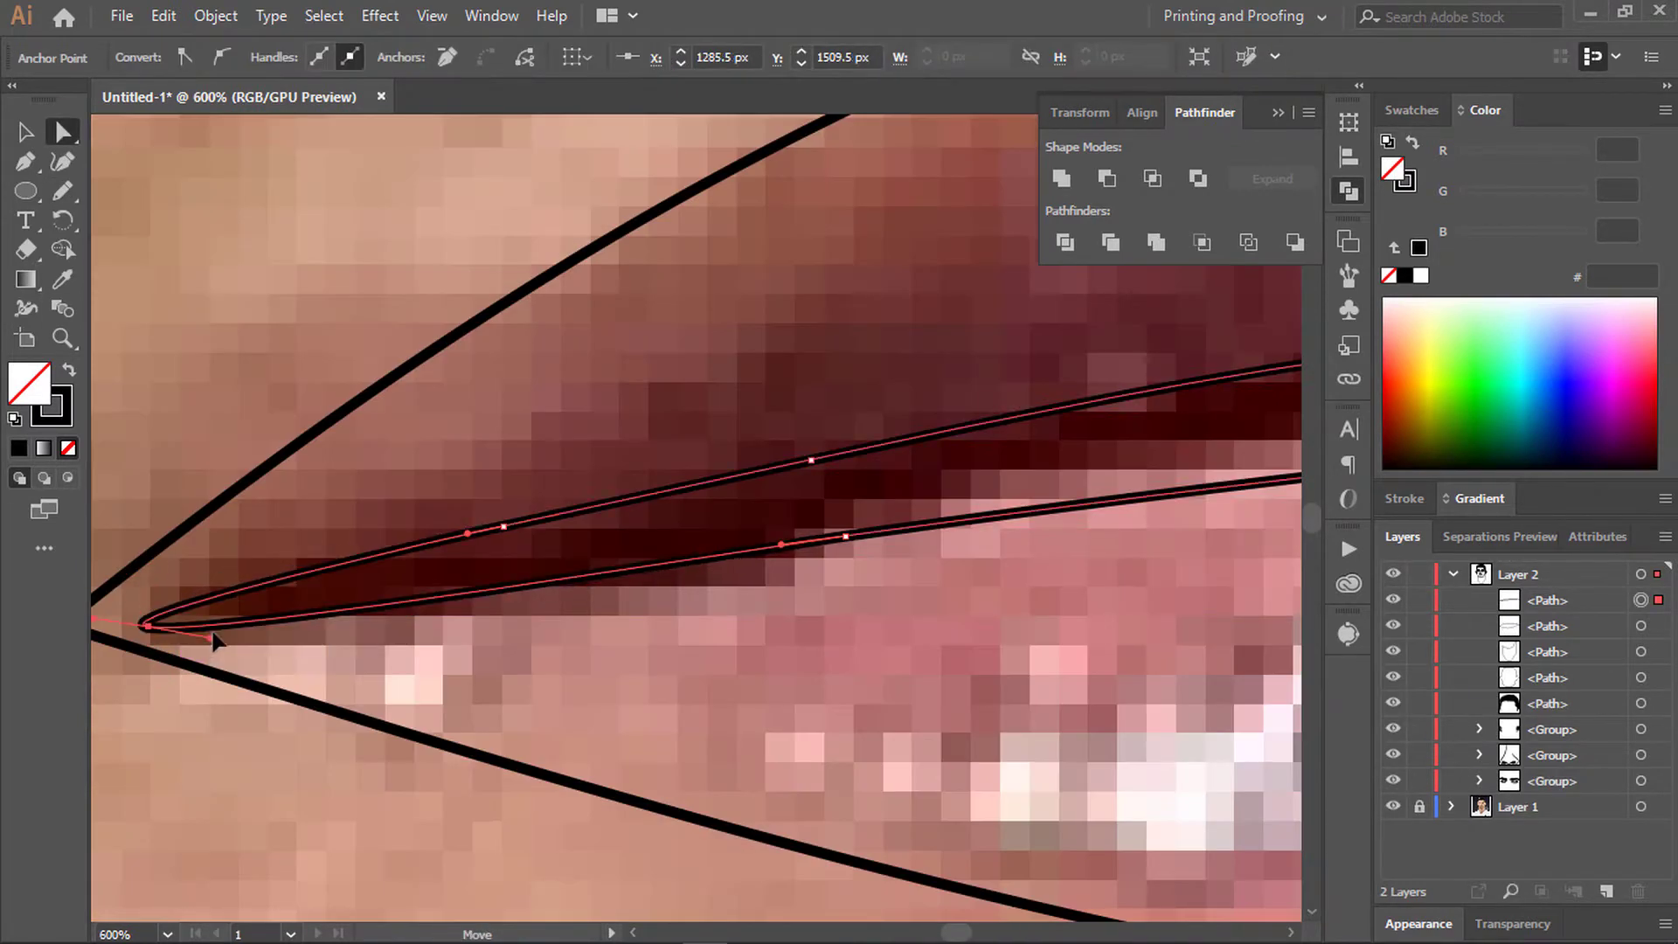
pyautogui.scroll(-2, 213, 641)
pyautogui.scroll(-3, 457, 591)
pyautogui.scroll(3, 829, 563)
pyautogui.scroll(-1, 703, 500)
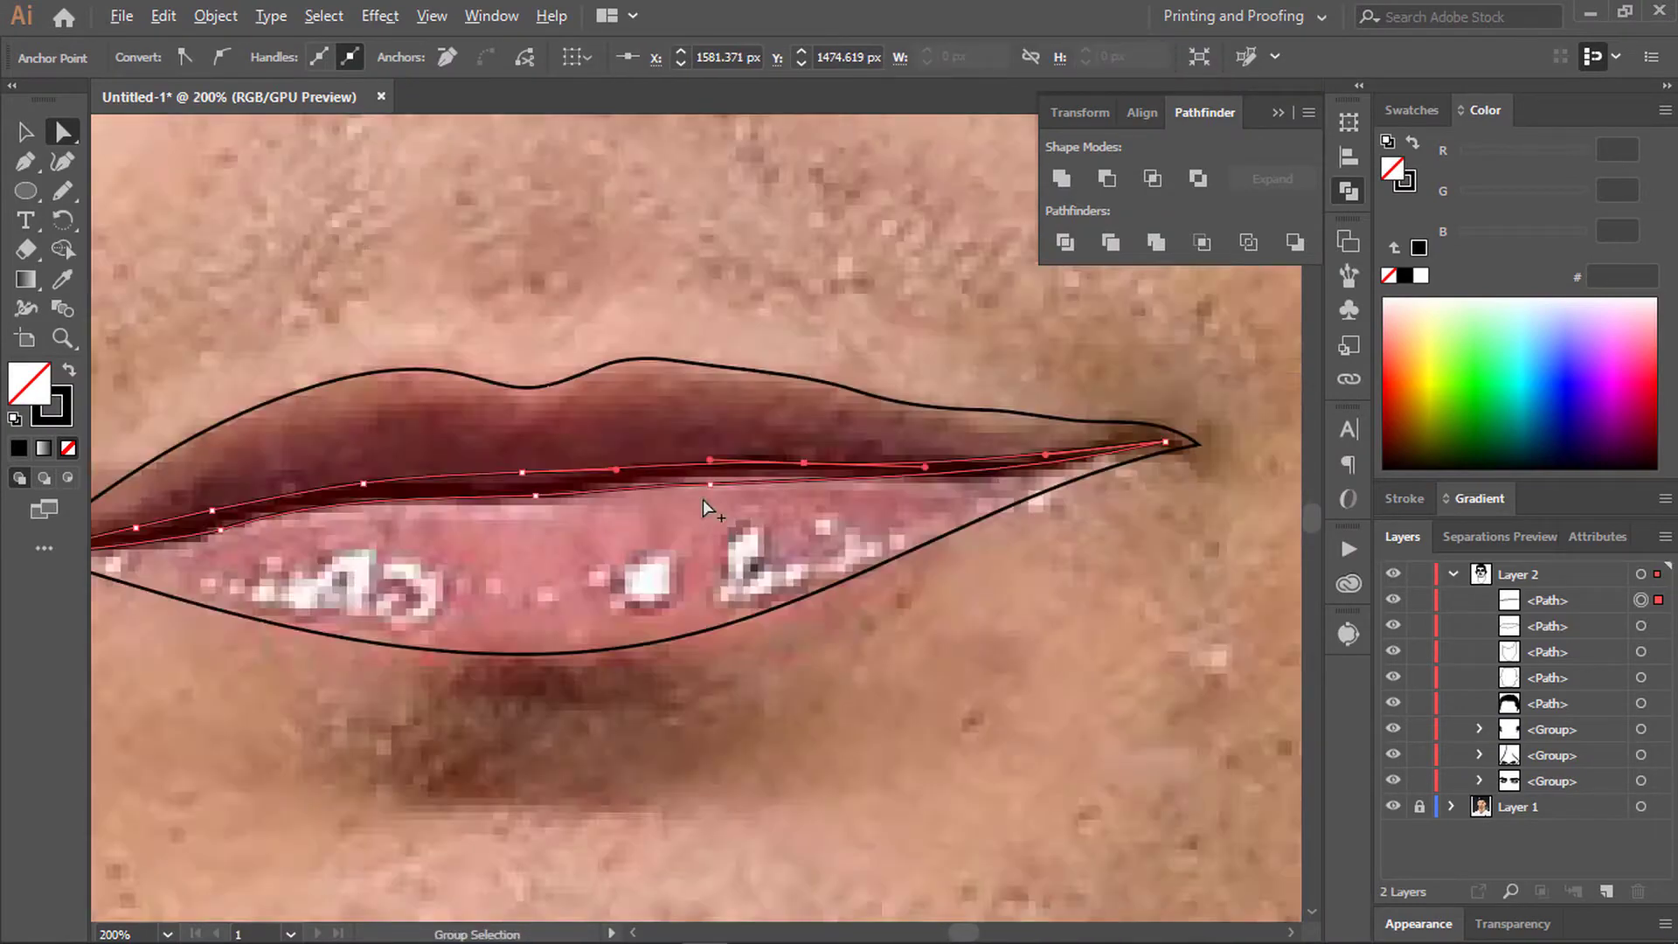
pyautogui.scroll(2, 458, 532)
pyautogui.scroll(2, 472, 511)
pyautogui.click(487, 490)
pyautogui.scroll(-5, 914, 481)
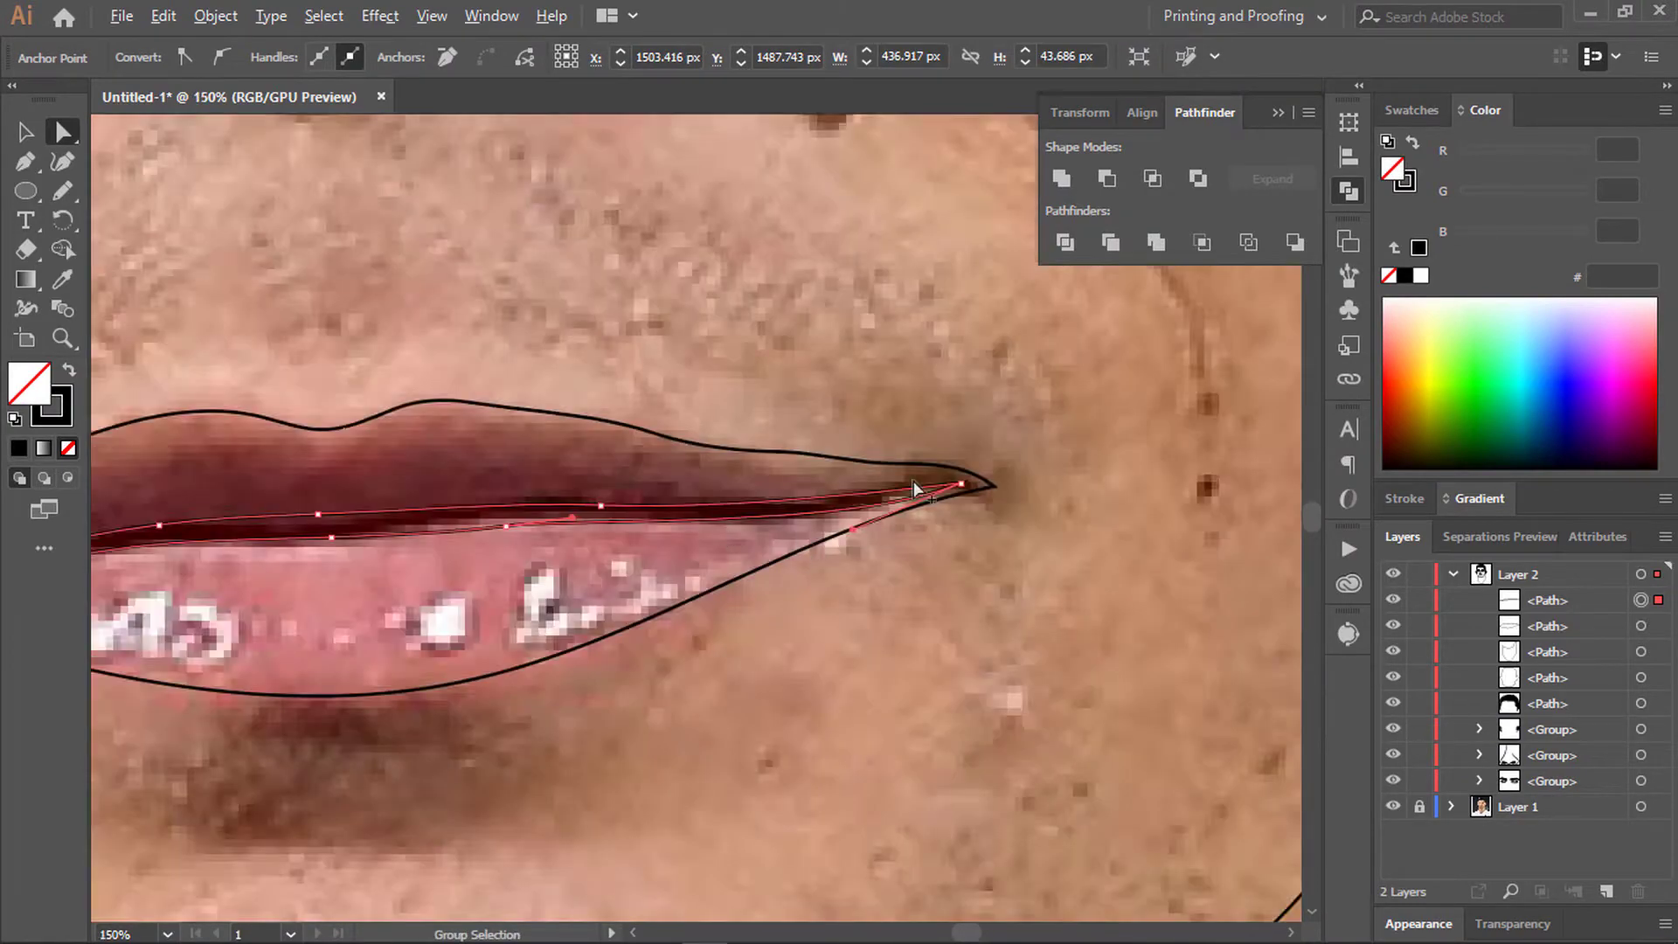
pyautogui.scroll(2, 914, 481)
pyautogui.moveTo(337, 500); pyautogui.dragTo(687, 492)
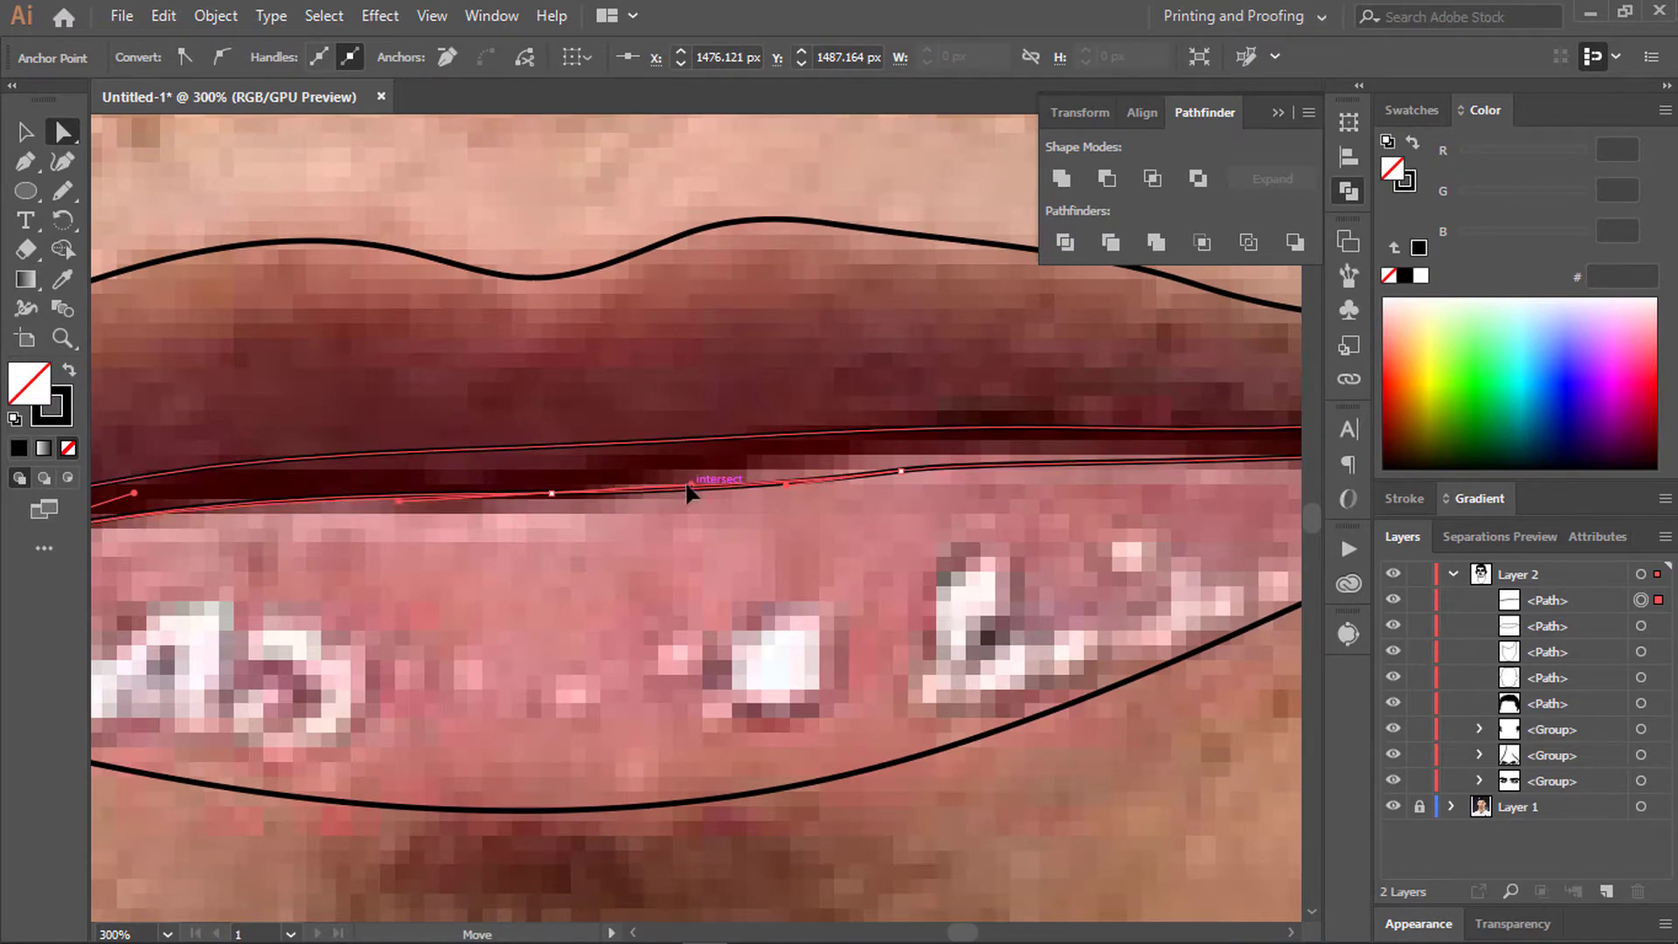
pyautogui.click(700, 599)
# Step: Finish the parting line along the upper edge of the lower lip
pyautogui.scroll(-5, 690, 681)
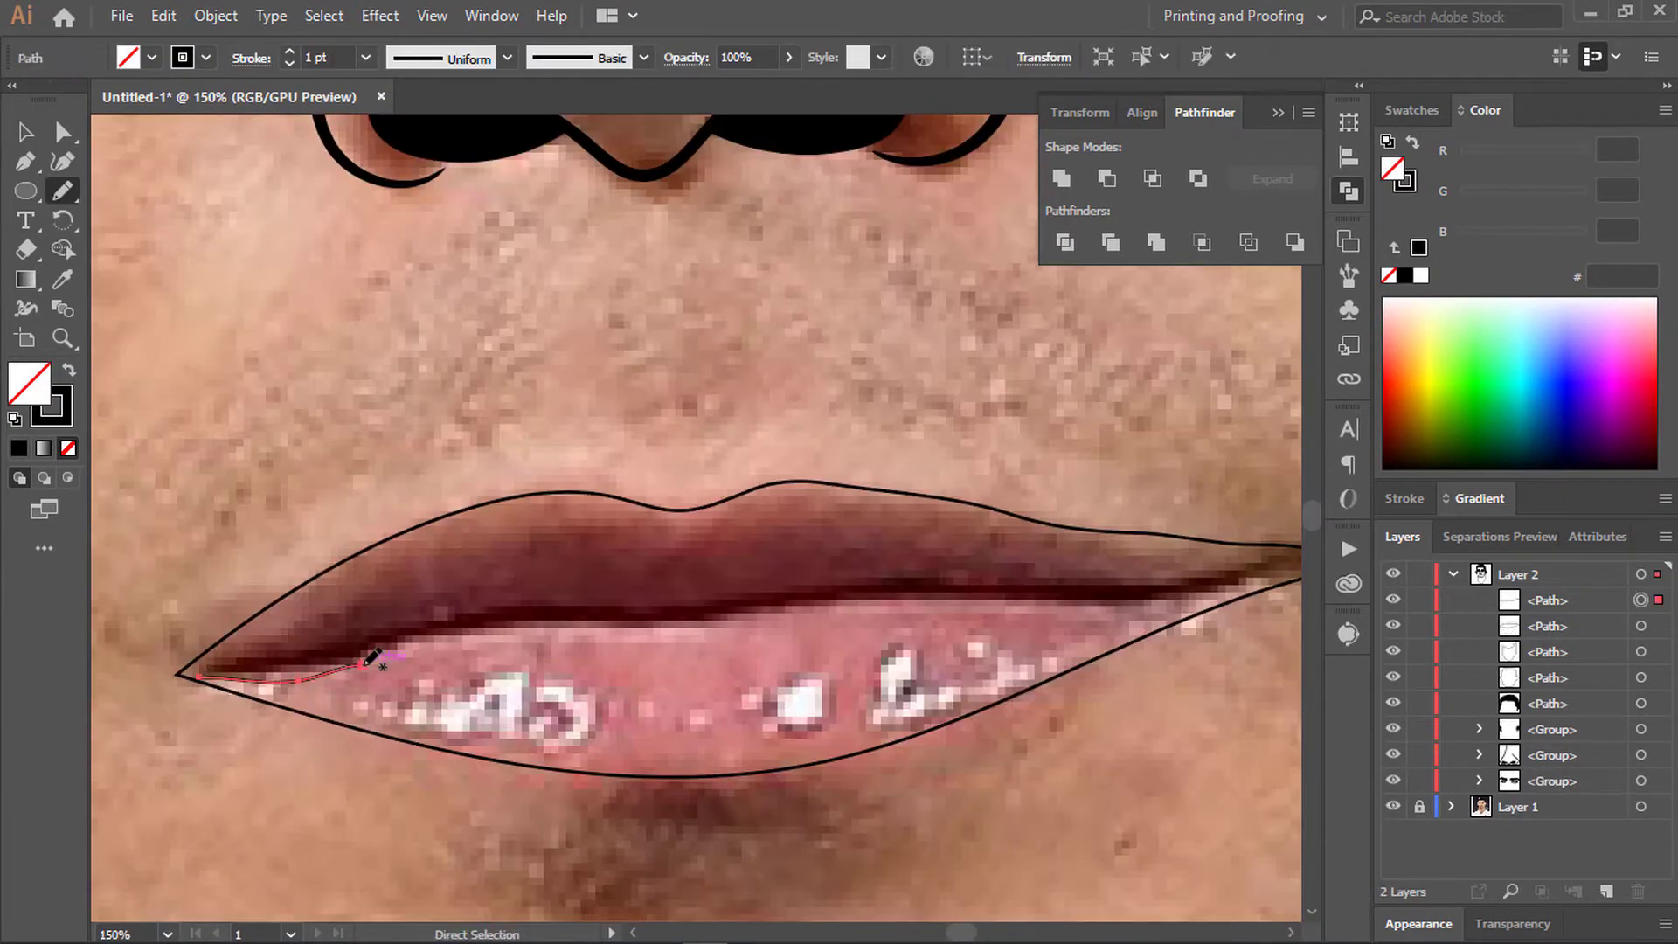
pyautogui.moveTo(372, 657); pyautogui.dragTo(572, 617)
pyautogui.moveTo(965, 594); pyautogui.dragTo(1256, 563)
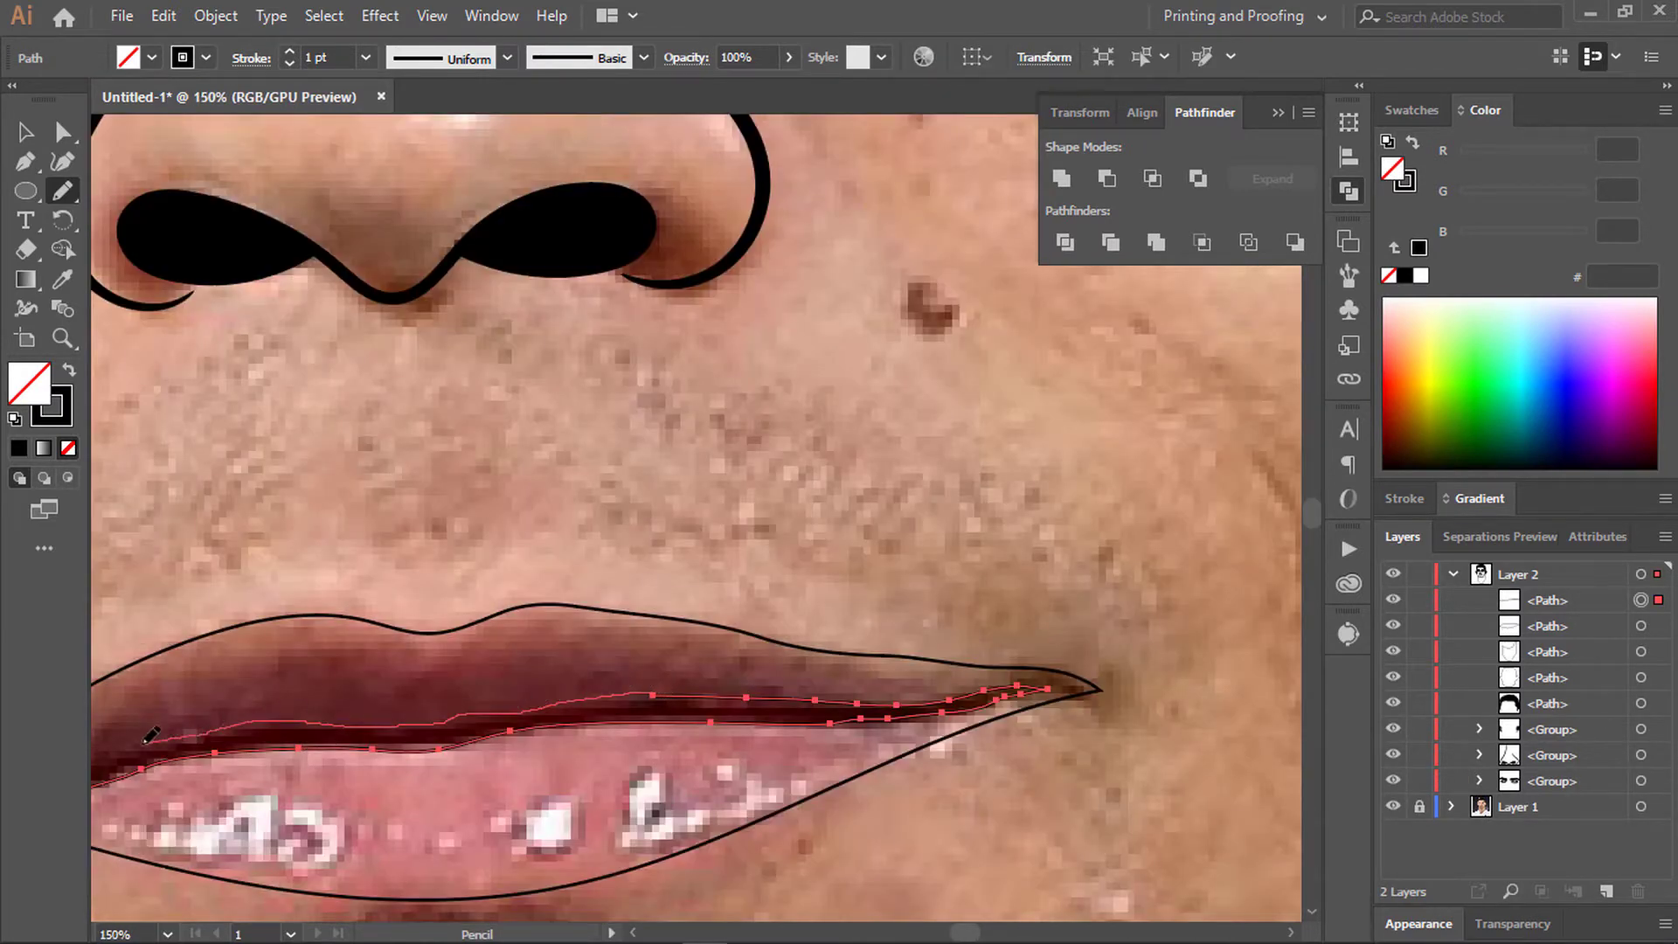
pyautogui.scroll(1, 150, 736)
pyautogui.scroll(1, 182, 802)
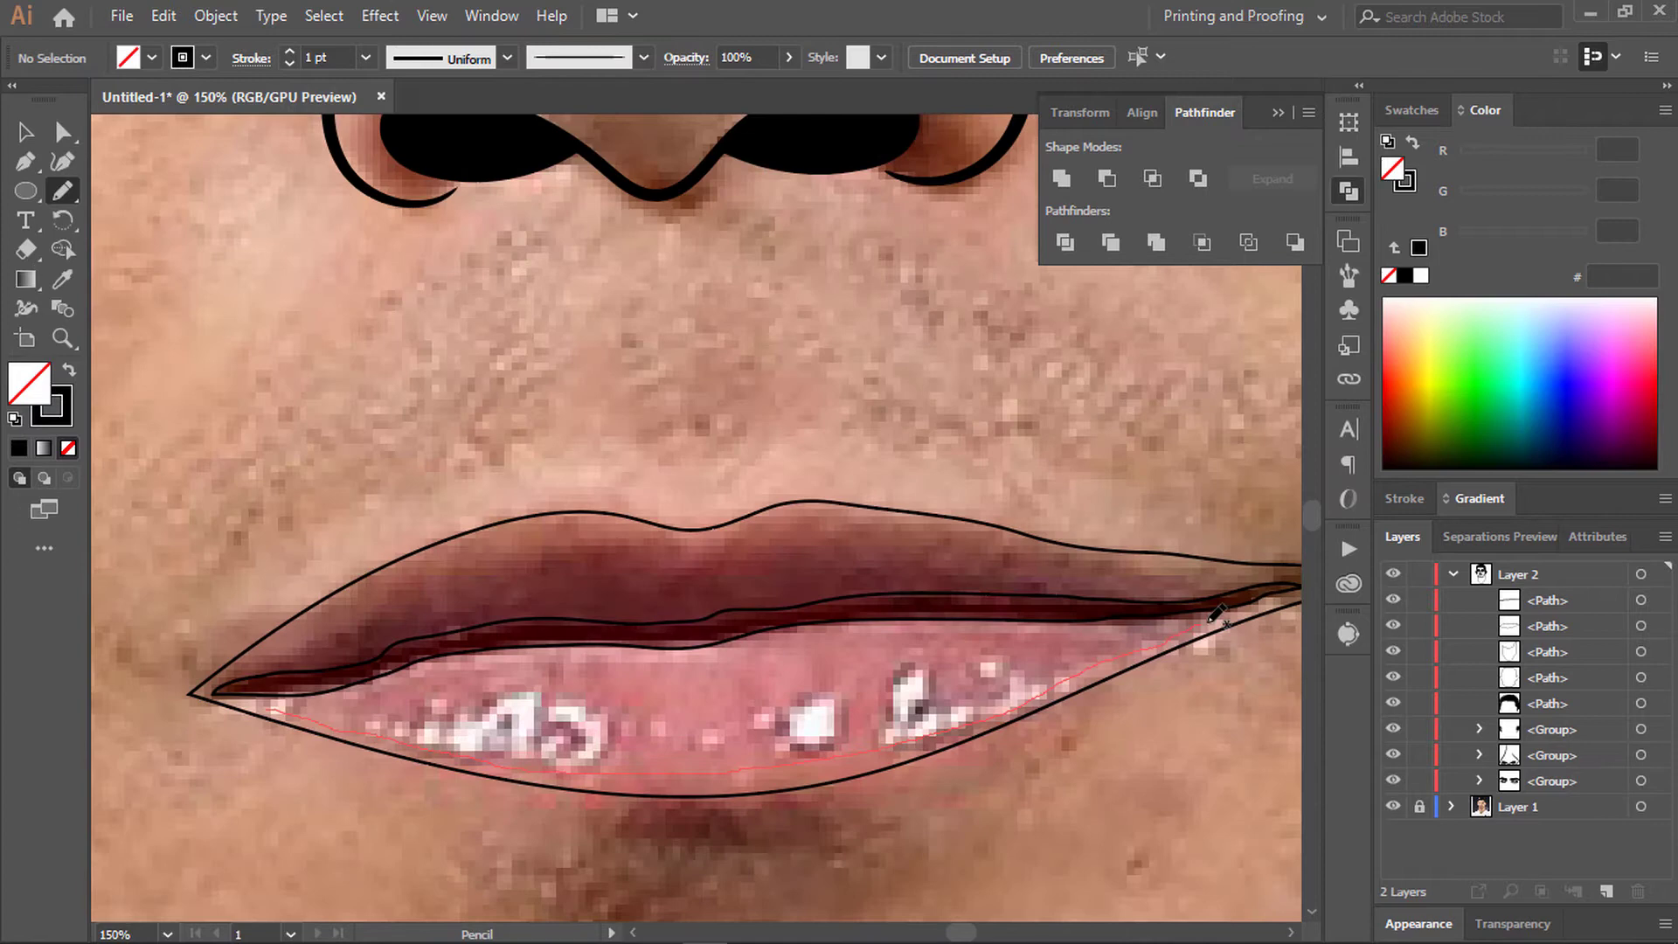
# Step: Trace the inner edges of the lower and upper lips
pyautogui.moveTo(1210, 620); pyautogui.dragTo(1211, 620)
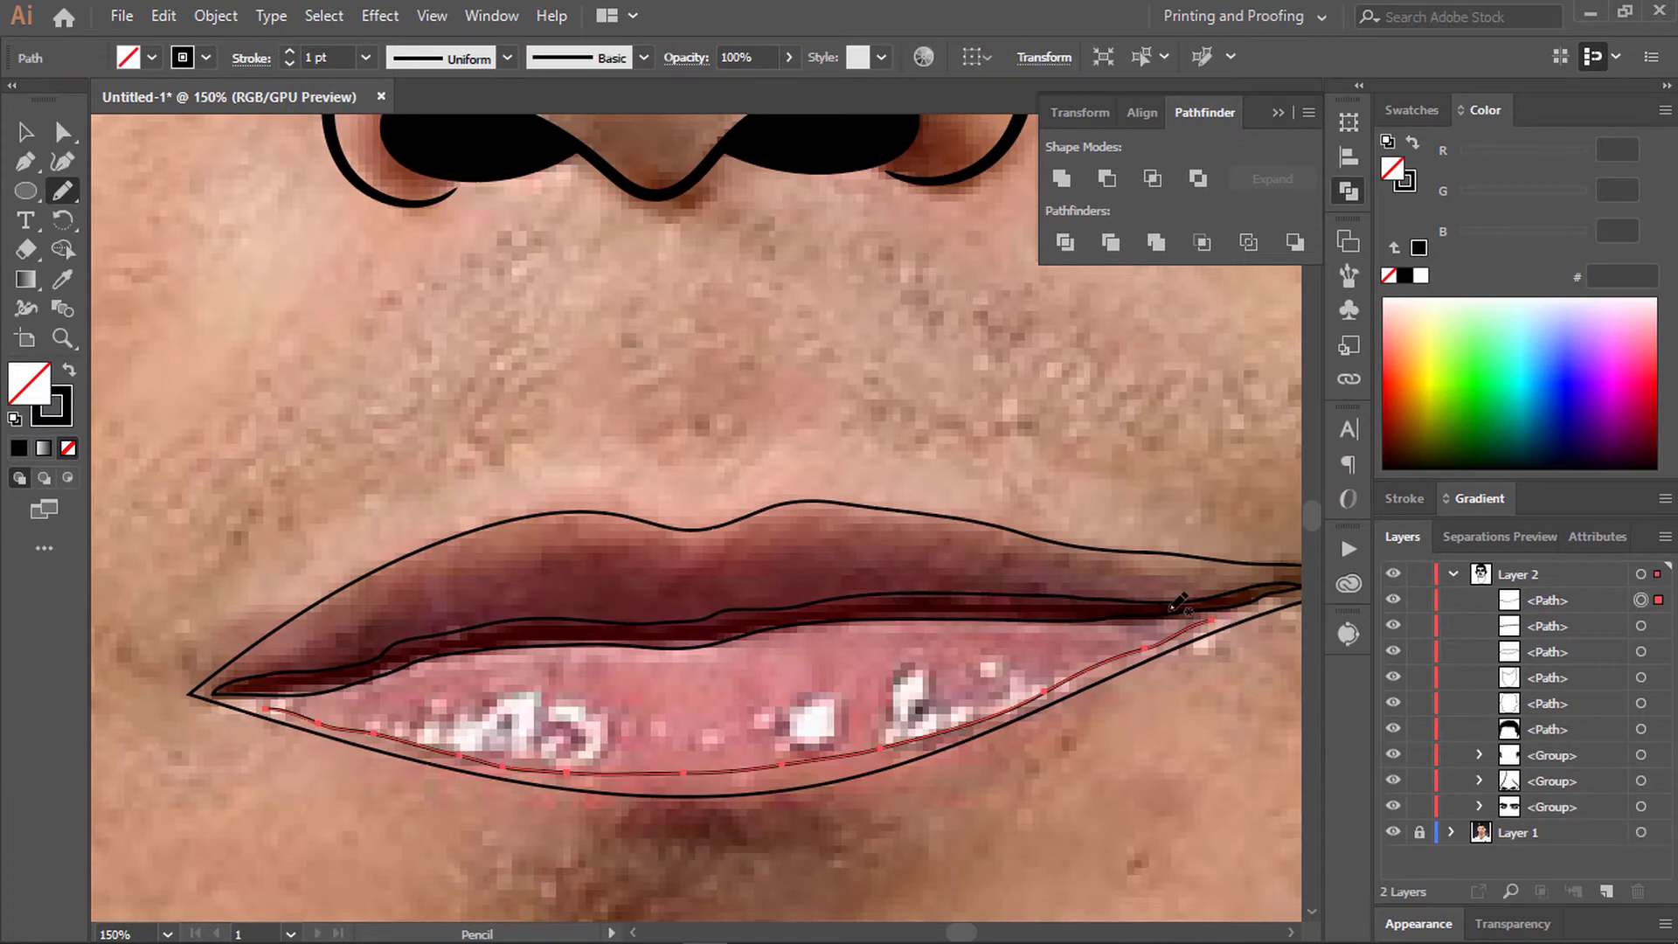
pyautogui.moveTo(514, 552); pyautogui.dragTo(214, 694)
pyautogui.hotkey('ctrl', '+')
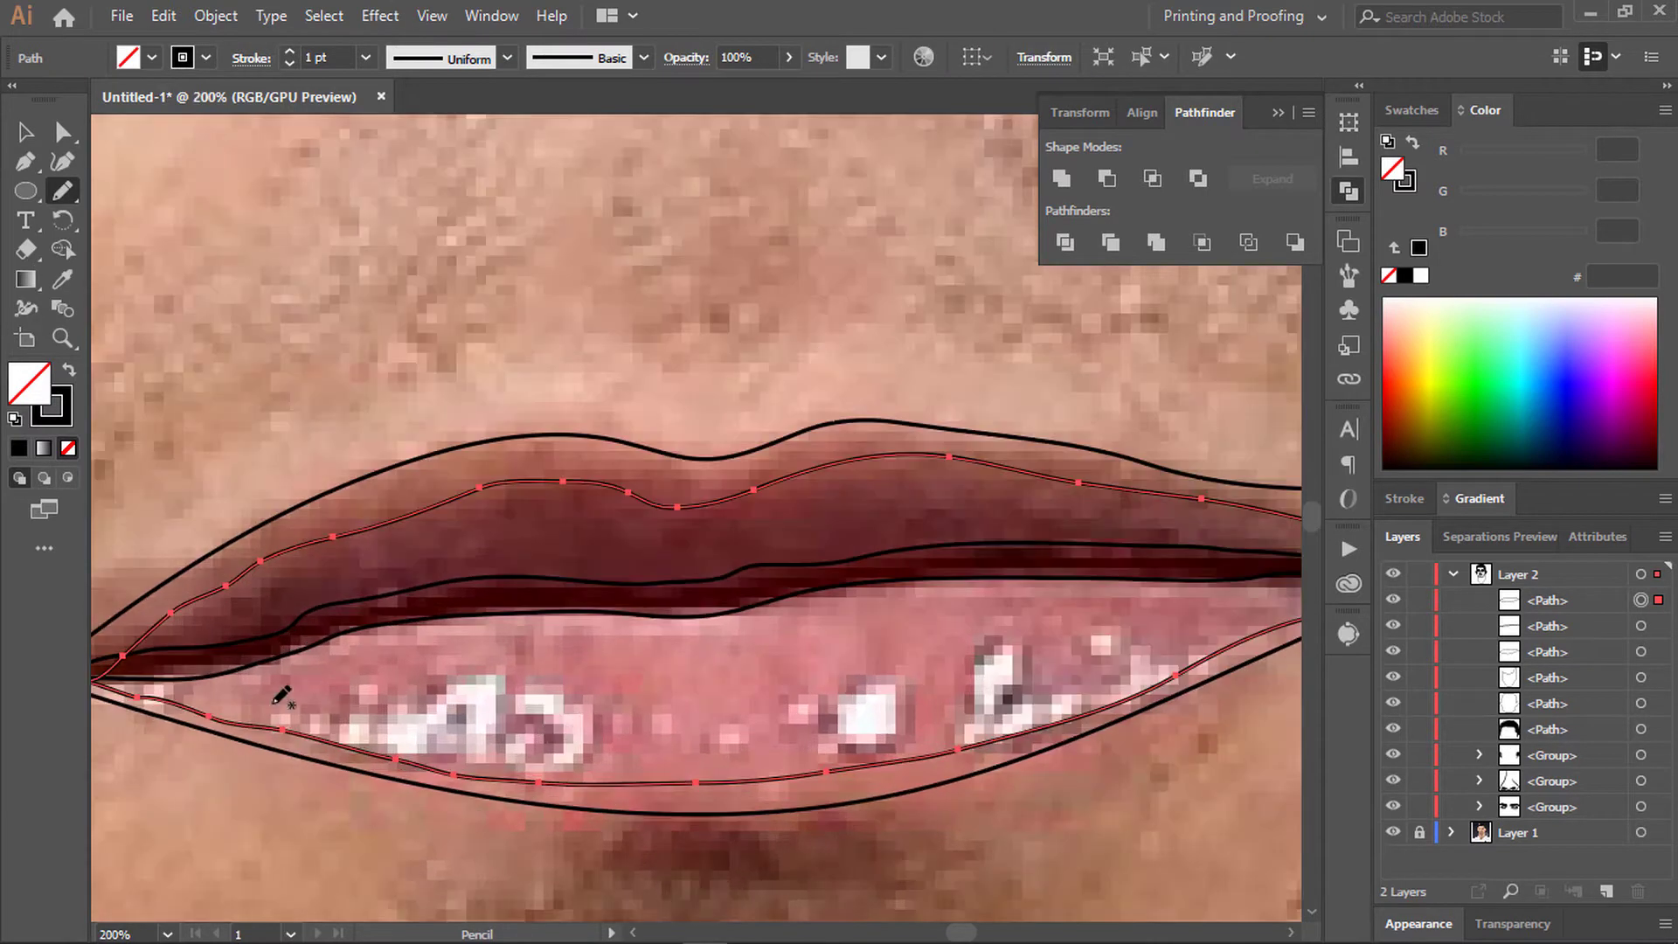
# Step: Outline the teeth, nudging one tooth's tip anchor slightly left
pyautogui.moveTo(359, 729); pyautogui.dragTo(342, 724)
pyautogui.press('a')
pyautogui.scroll(3, 356, 787)
pyautogui.scroll(3, 350, 752)
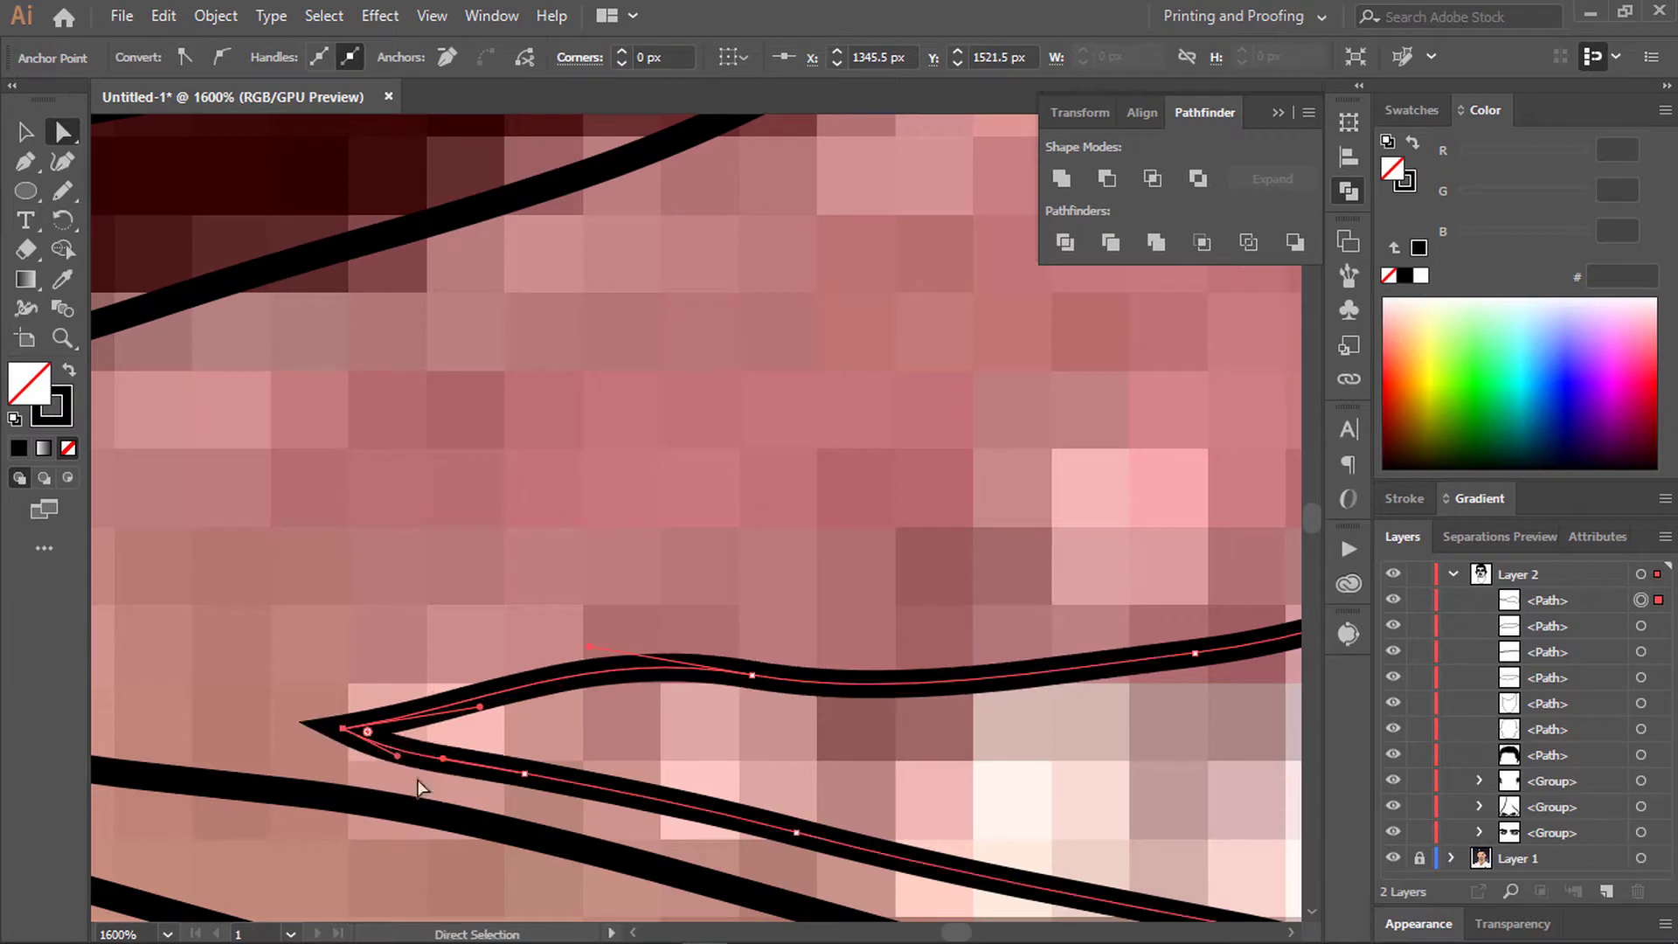
pyautogui.scroll(1, 295, 716)
pyautogui.press('Left')
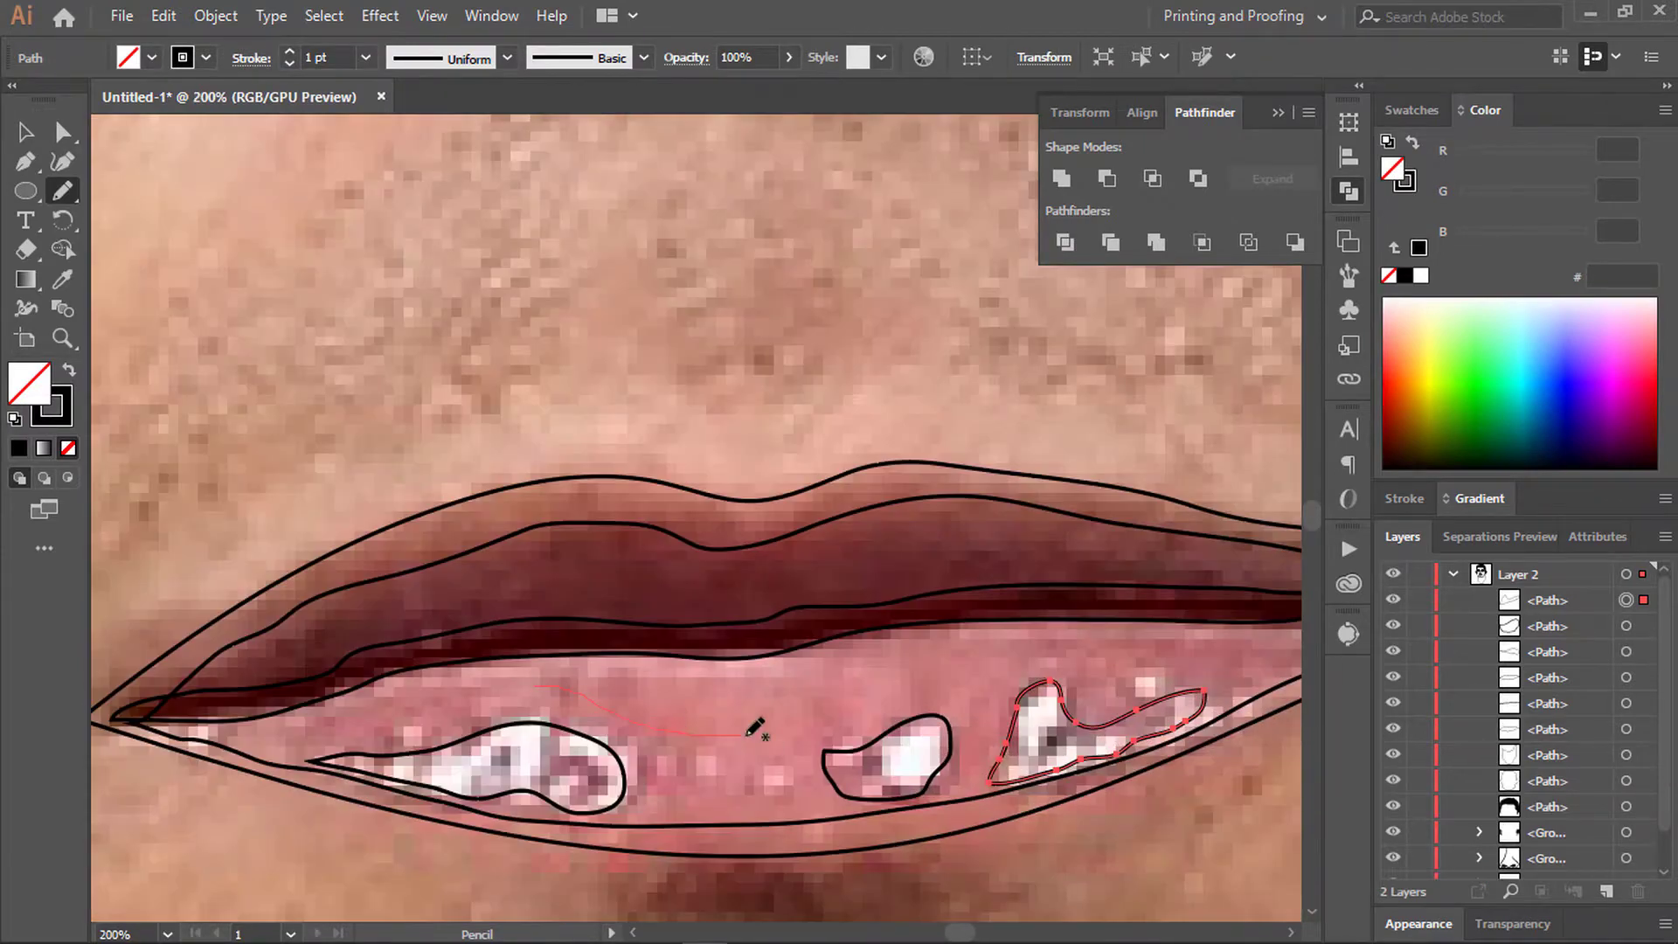
pyautogui.moveTo(753, 727); pyautogui.dragTo(599, 647)
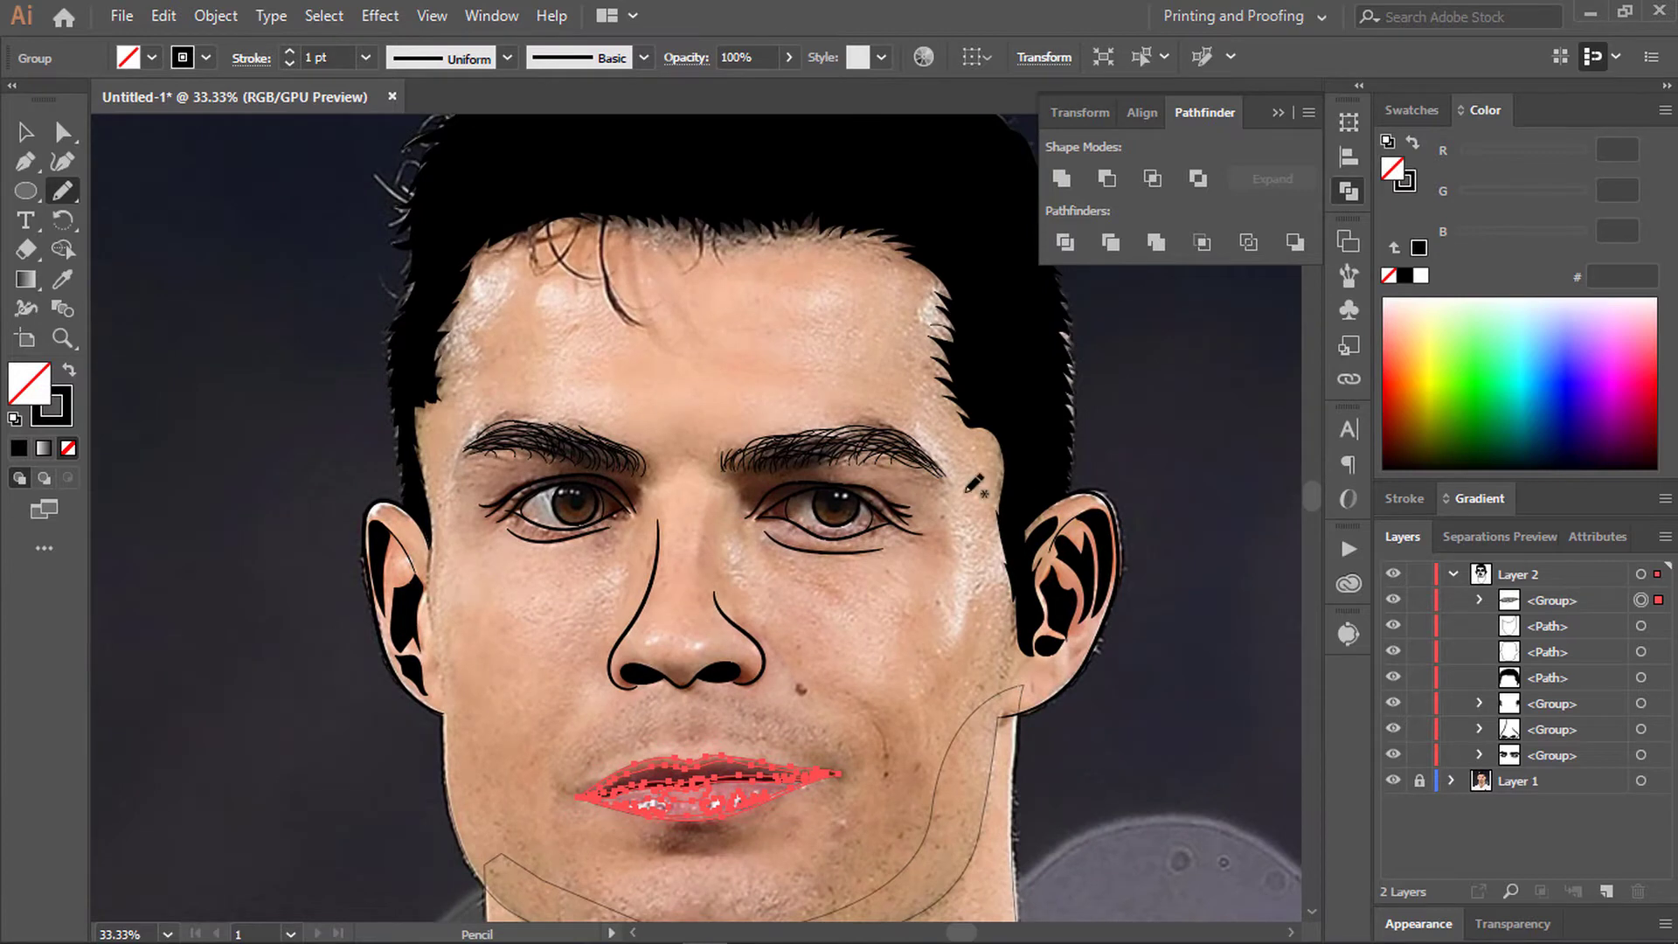
# Step: Outline the cheek shading areas and a shading region across the forehead
pyautogui.moveTo(440, 564); pyautogui.dragTo(434, 408)
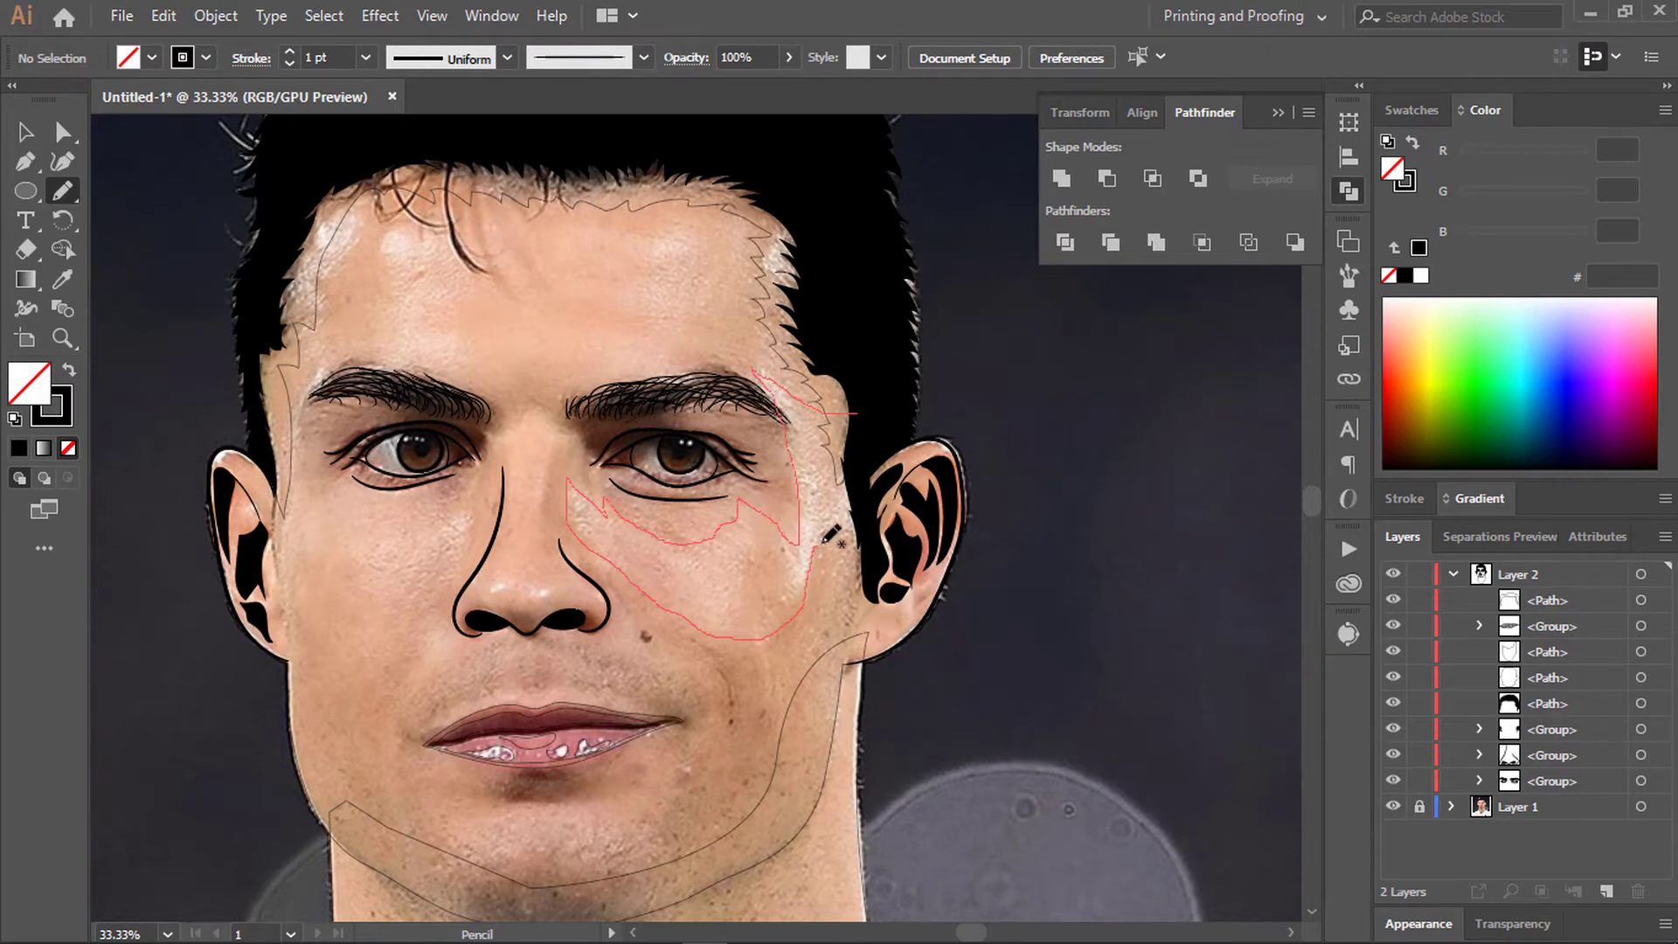
pyautogui.moveTo(865, 408); pyautogui.dragTo(580, 543)
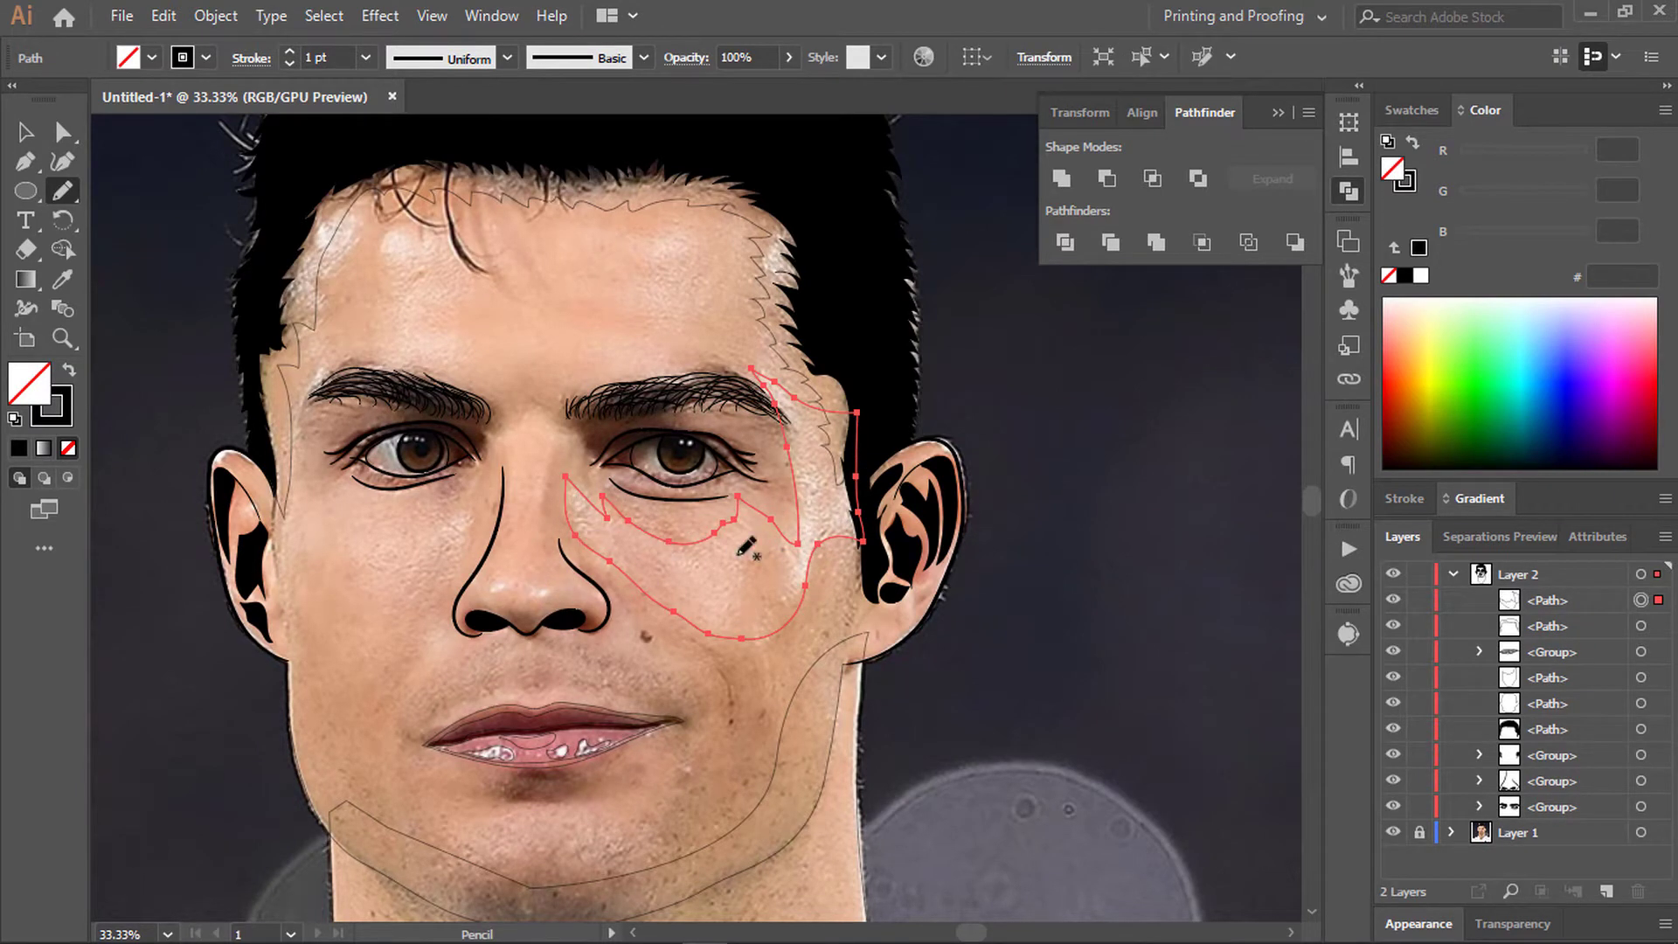
pyautogui.moveTo(738, 618); pyautogui.dragTo(758, 617)
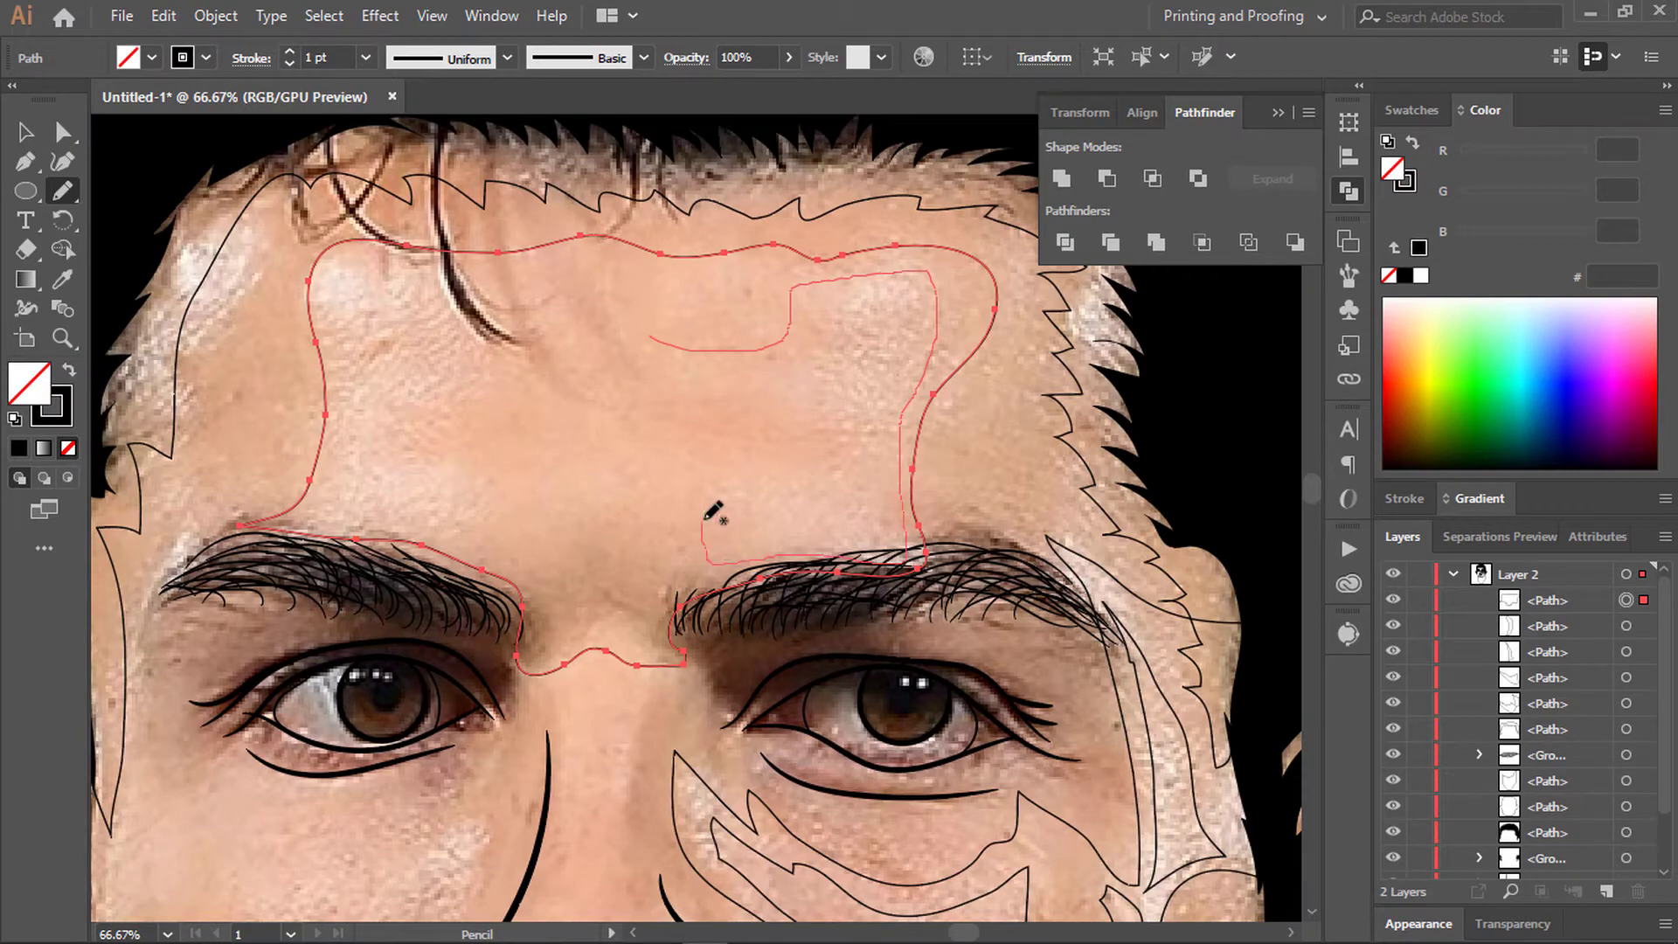
pyautogui.moveTo(712, 513); pyautogui.dragTo(648, 335)
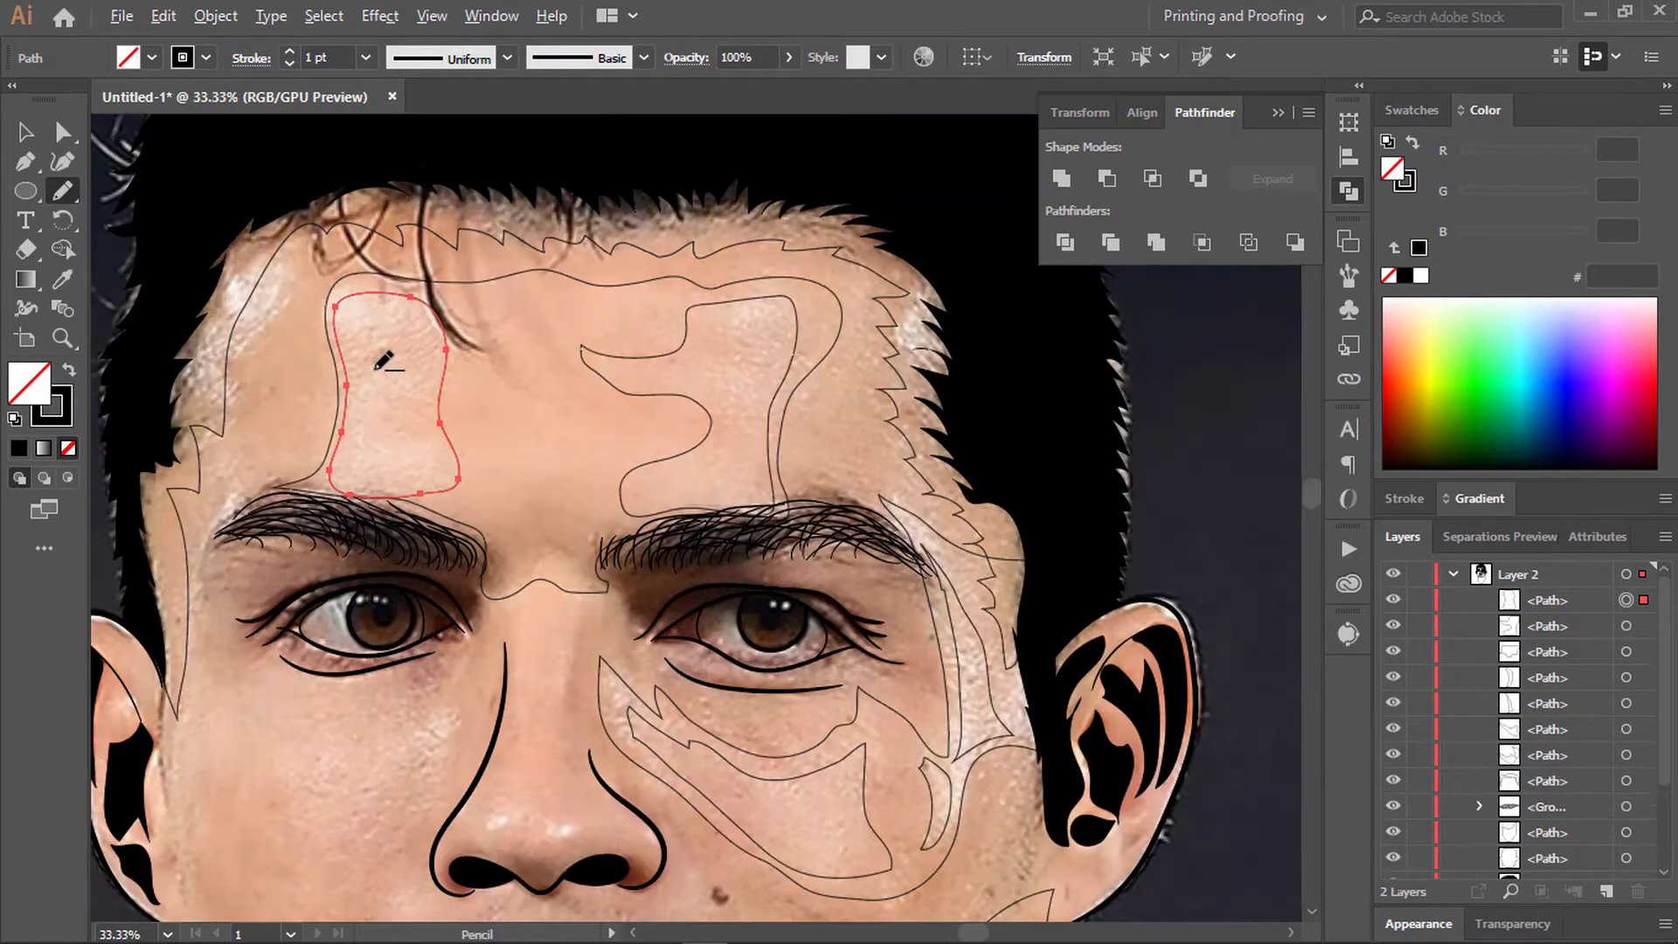
# Step: Outline highlights on the left and right forehead and a temple shading area
pyautogui.moveTo(469, 430); pyautogui.dragTo(364, 442)
pyautogui.moveTo(865, 410); pyautogui.dragTo(852, 432)
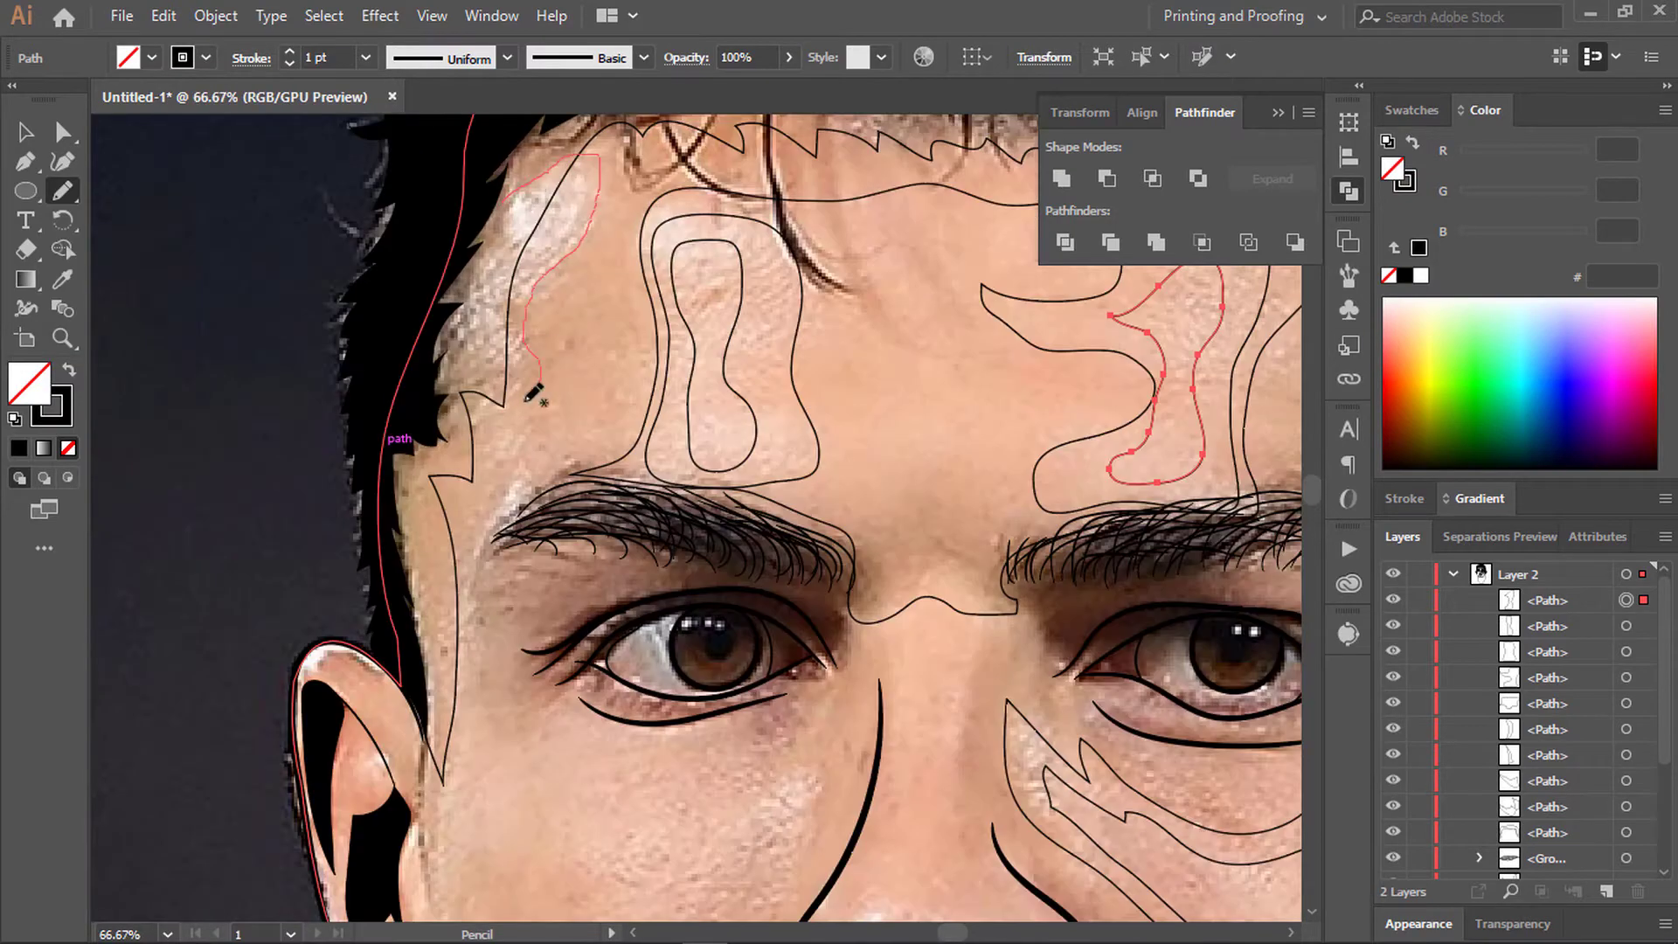
pyautogui.moveTo(534, 284); pyautogui.dragTo(522, 260)
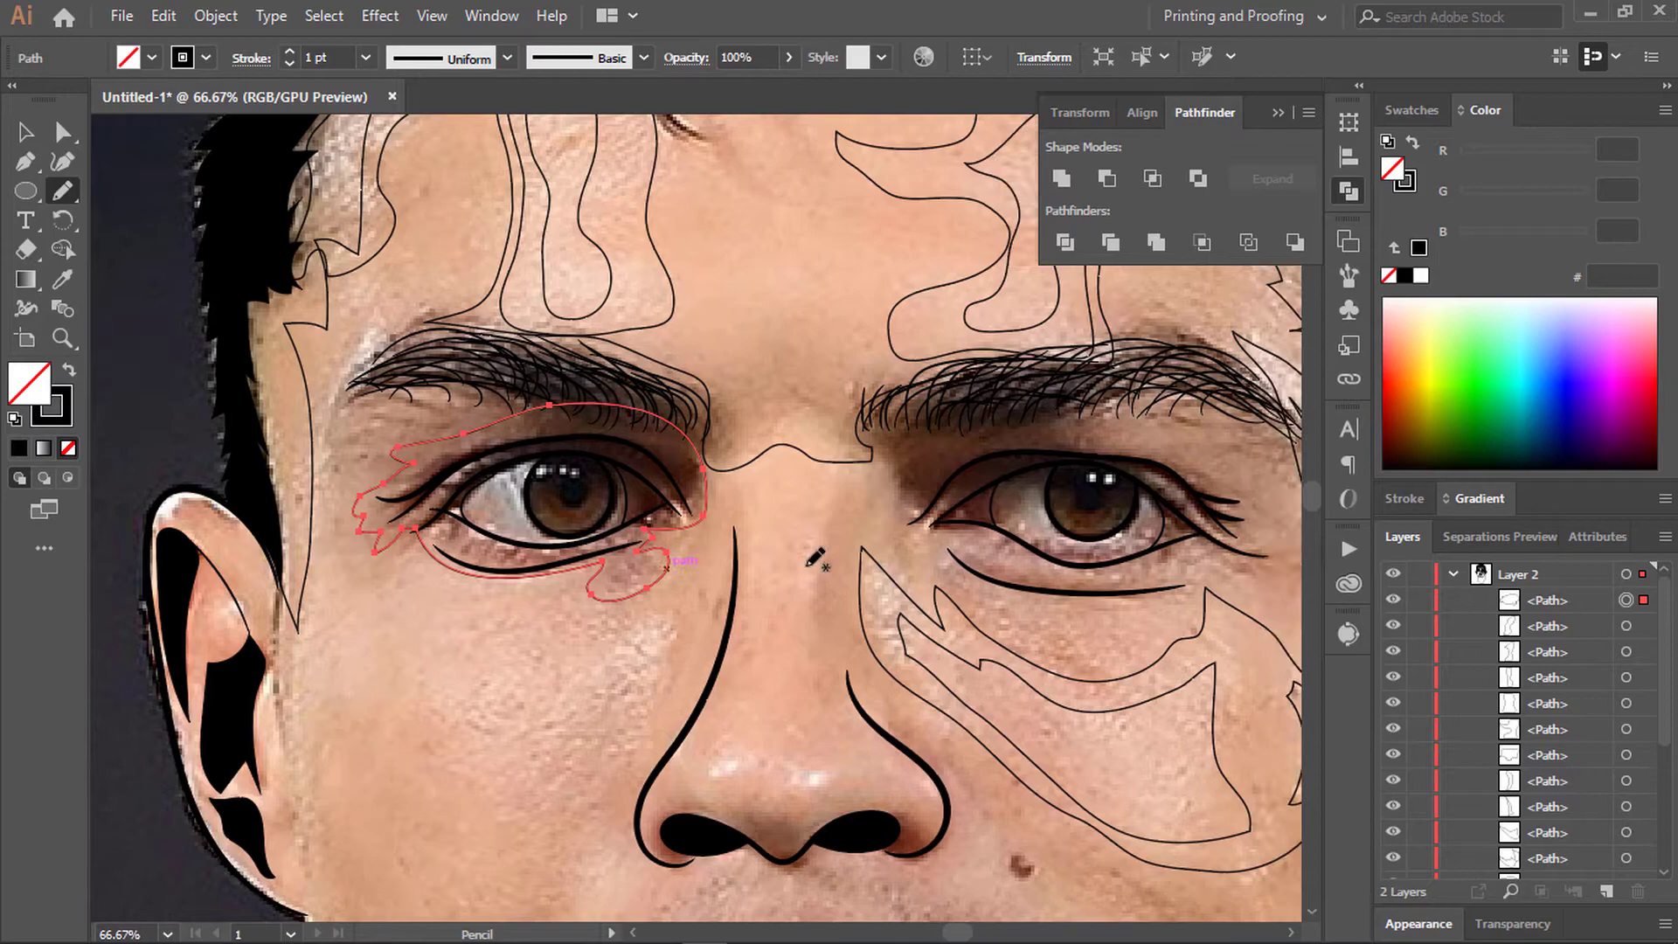
# Step: Draw a closed shading outline around the eye socket
pyautogui.moveTo(719, 489); pyautogui.dragTo(1034, 441)
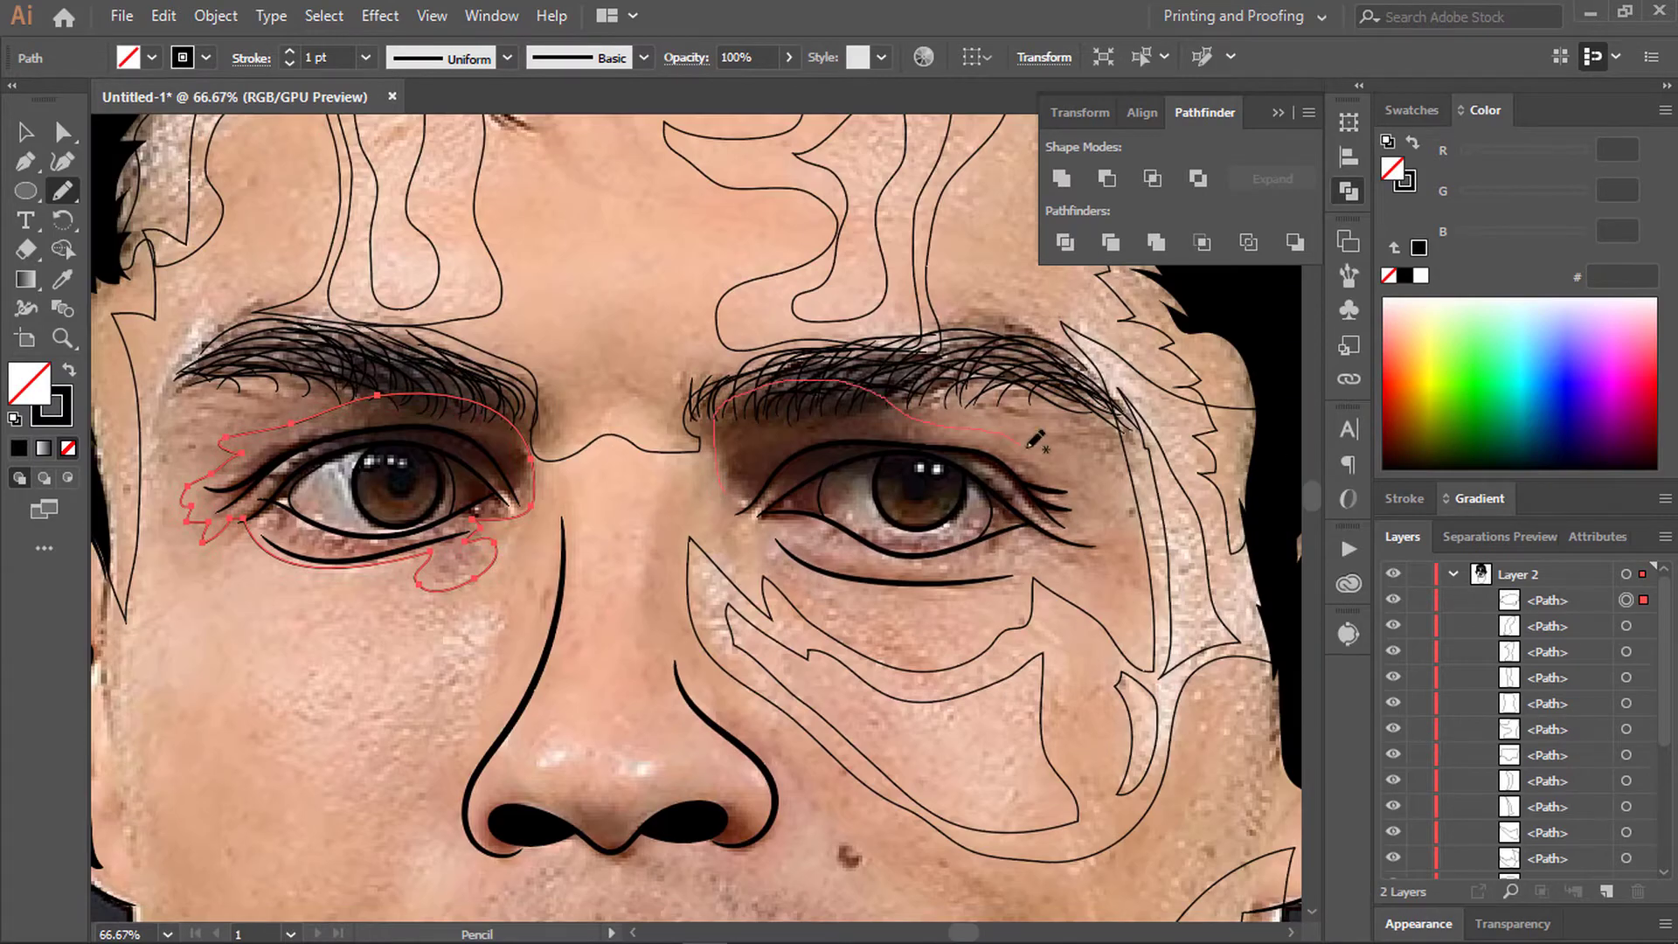
pyautogui.moveTo(1158, 584); pyautogui.dragTo(718, 490)
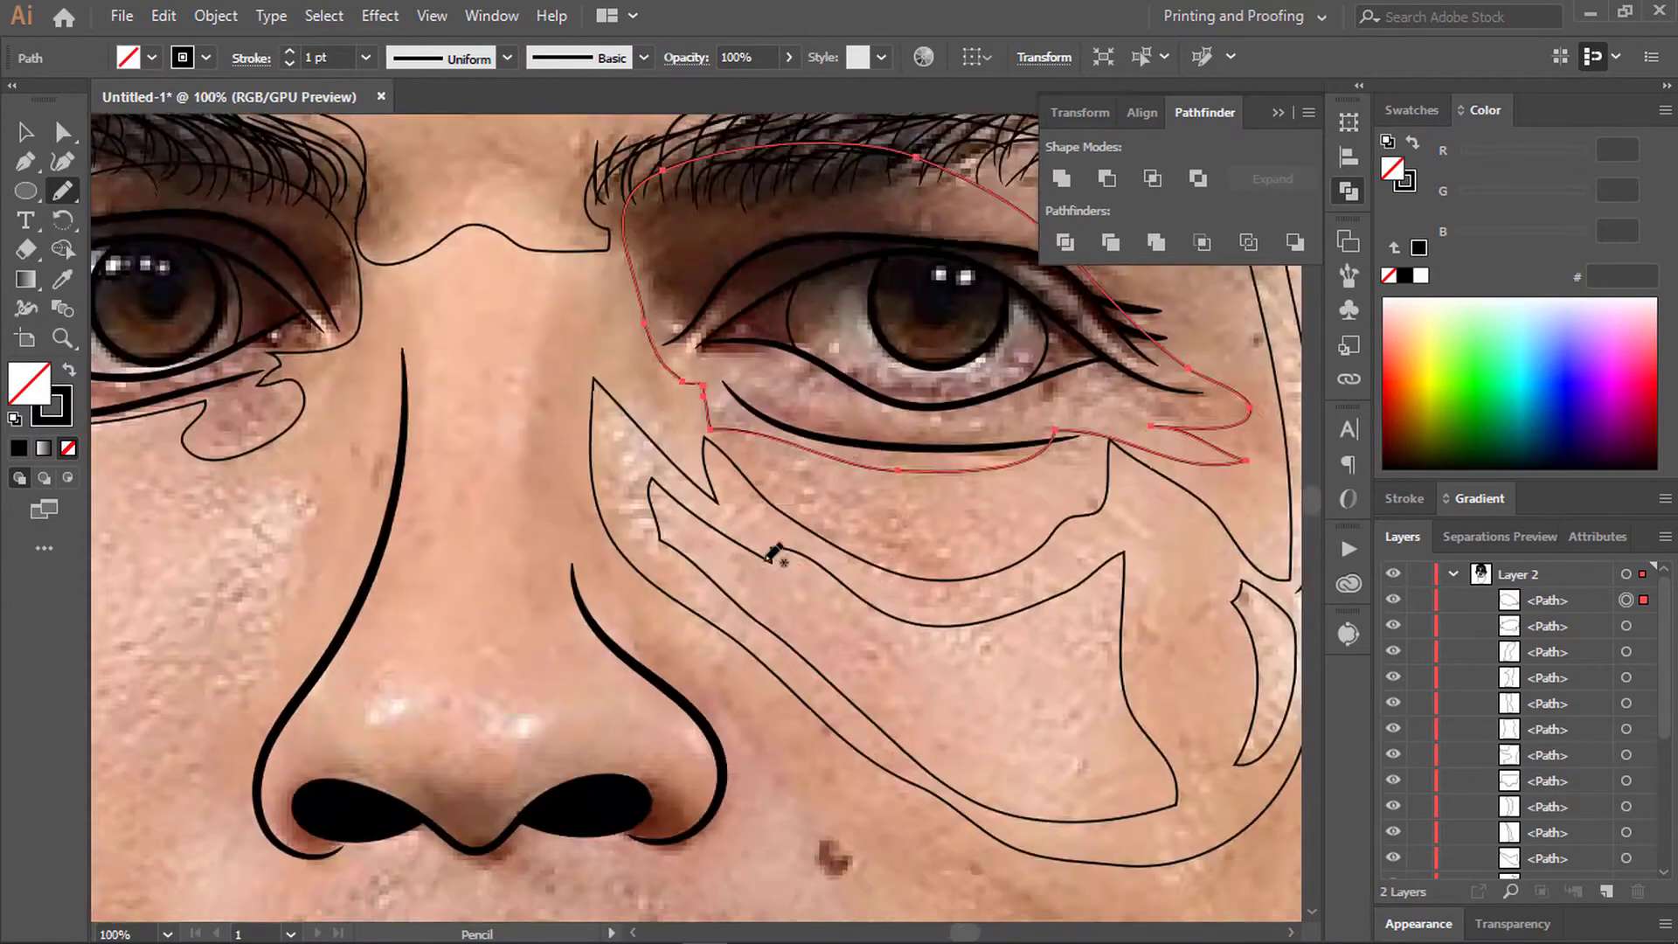
pyautogui.scroll(2, 381, 688)
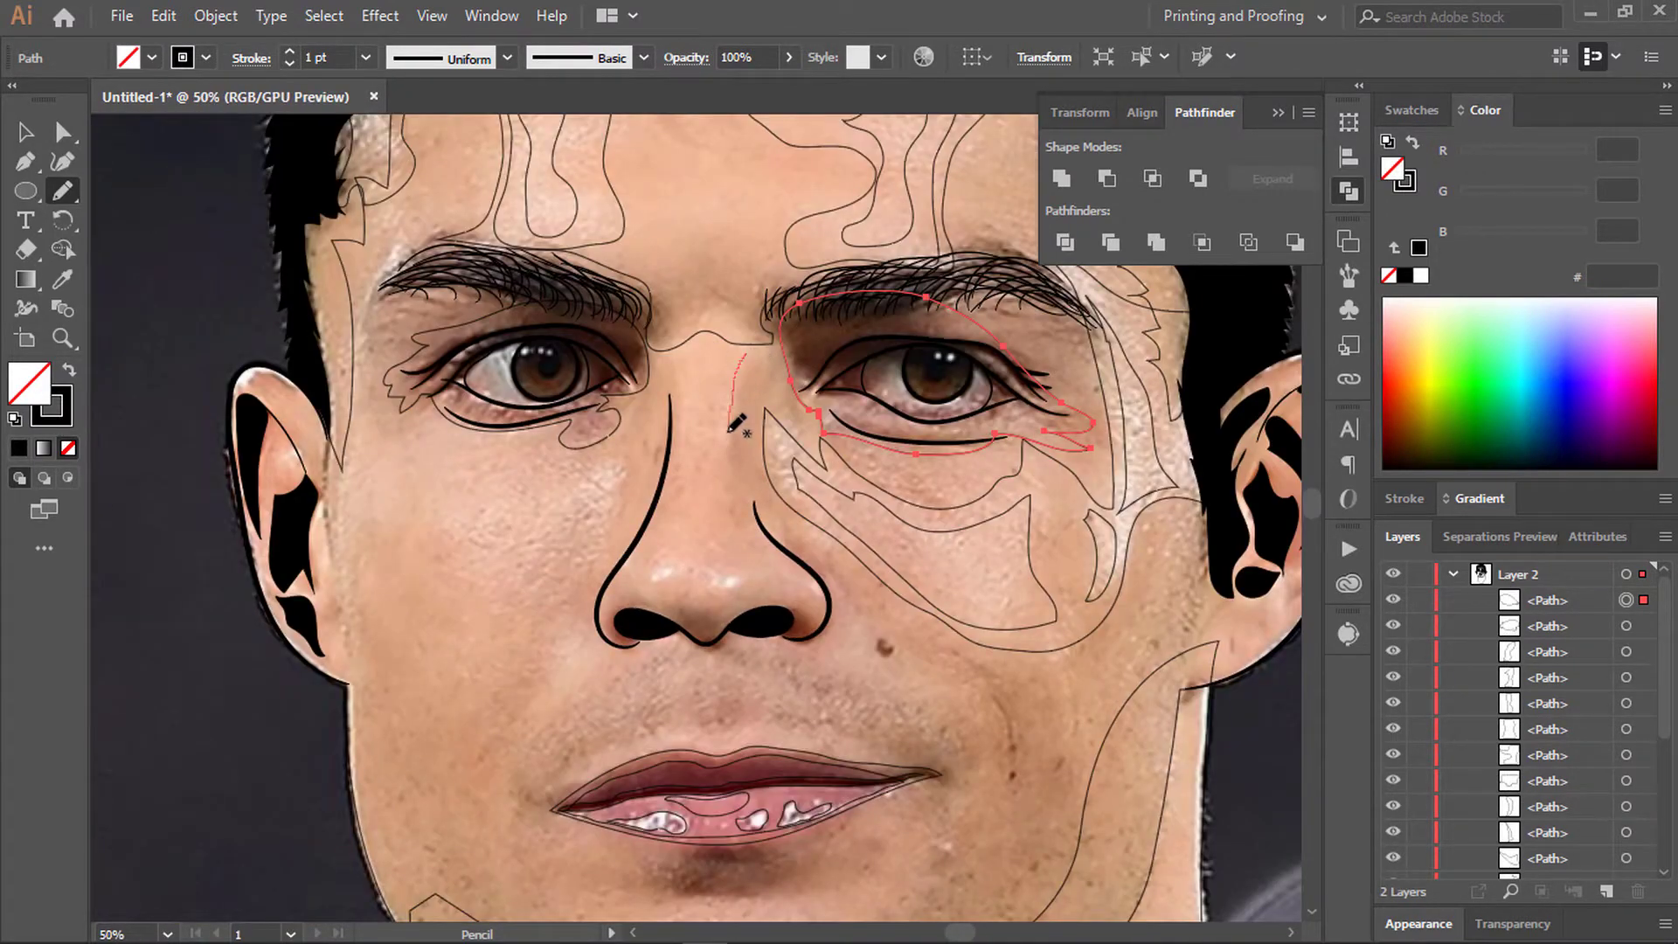
# Step: Outline shading along the side of the nose and the nose-tip highlight
pyautogui.moveTo(810, 582); pyautogui.dragTo(789, 638)
pyautogui.scroll(2, 828, 604)
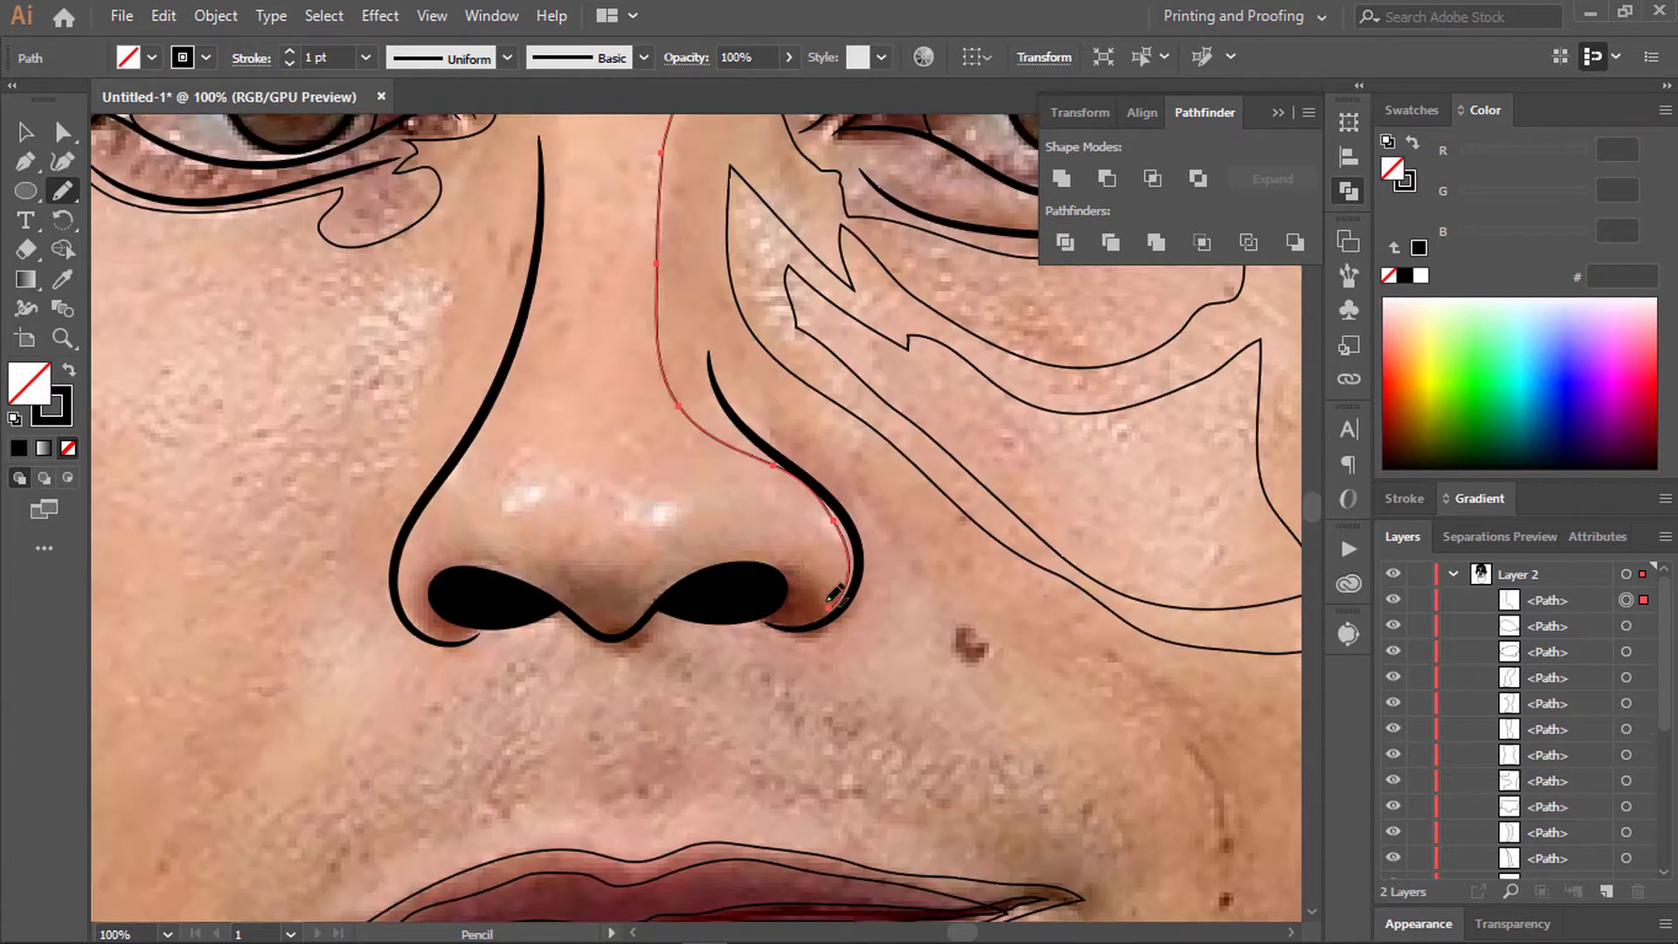
pyautogui.scroll(3, 556, 237)
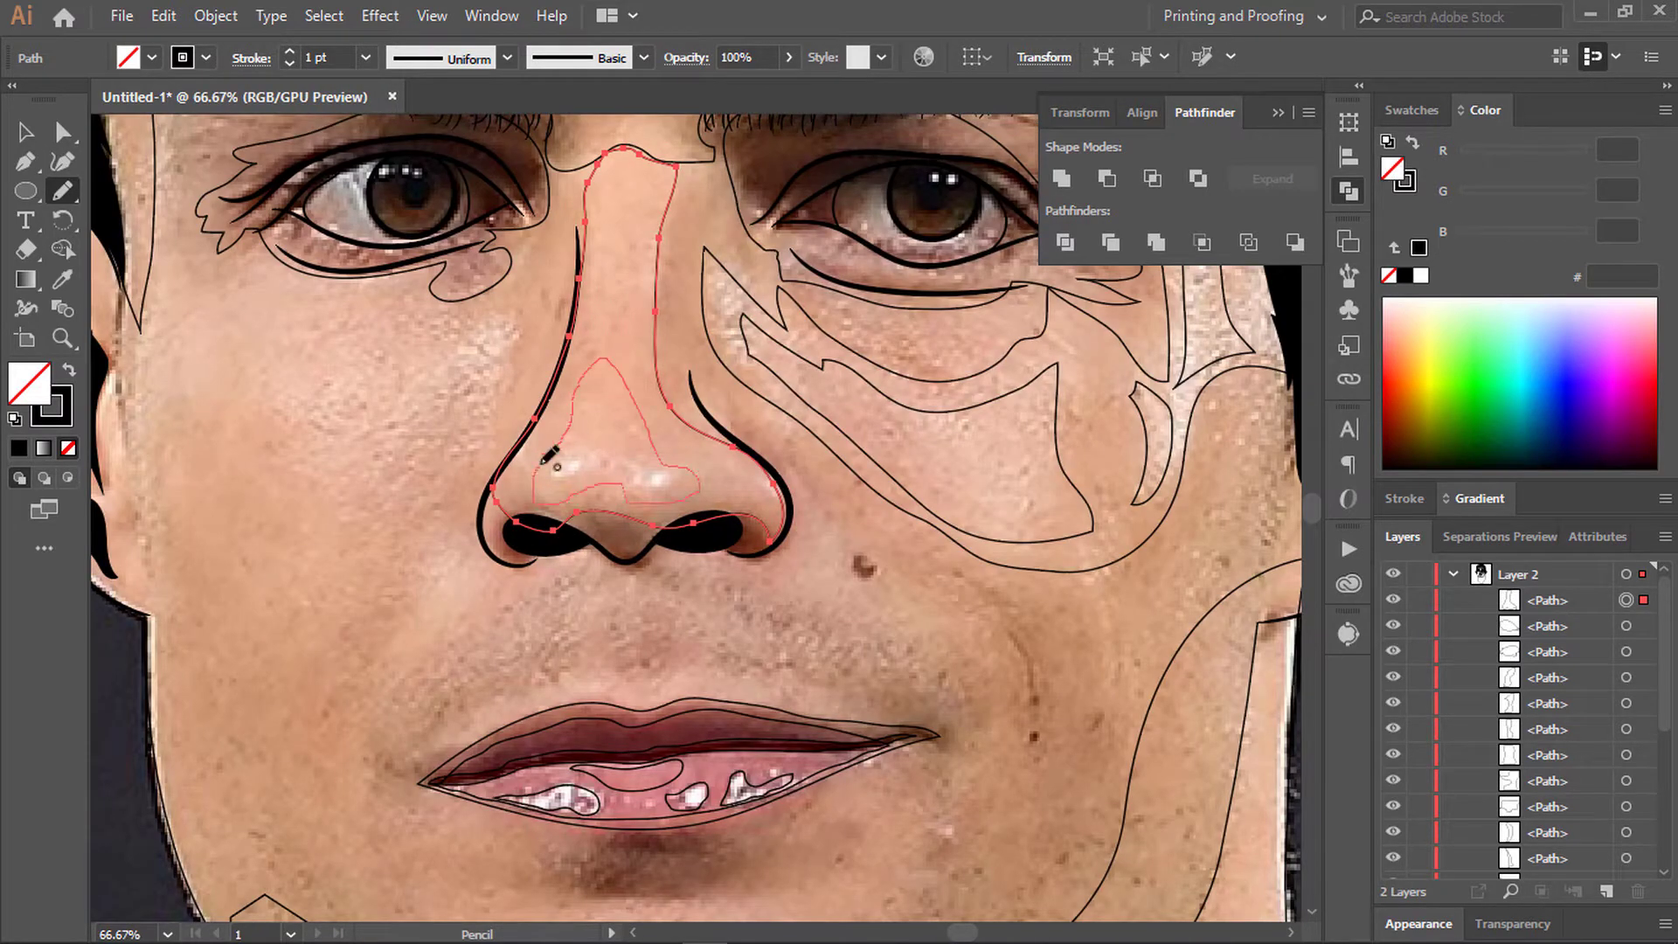
pyautogui.moveTo(557, 472); pyautogui.dragTo(566, 481)
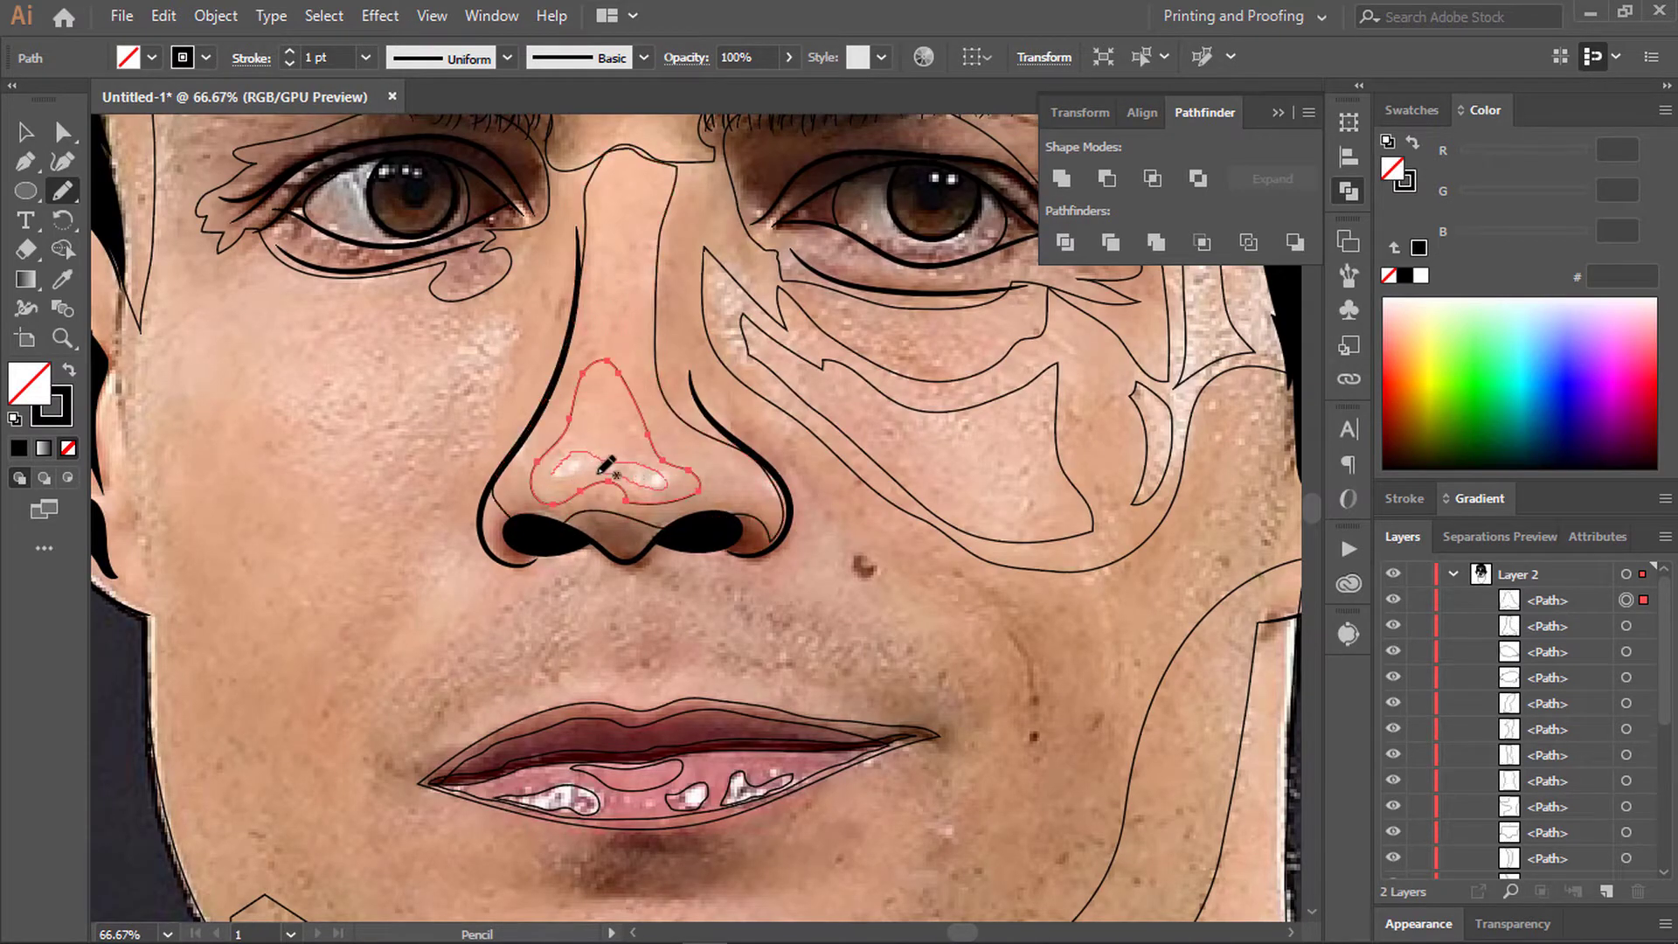
pyautogui.scroll(-1, 563, 434)
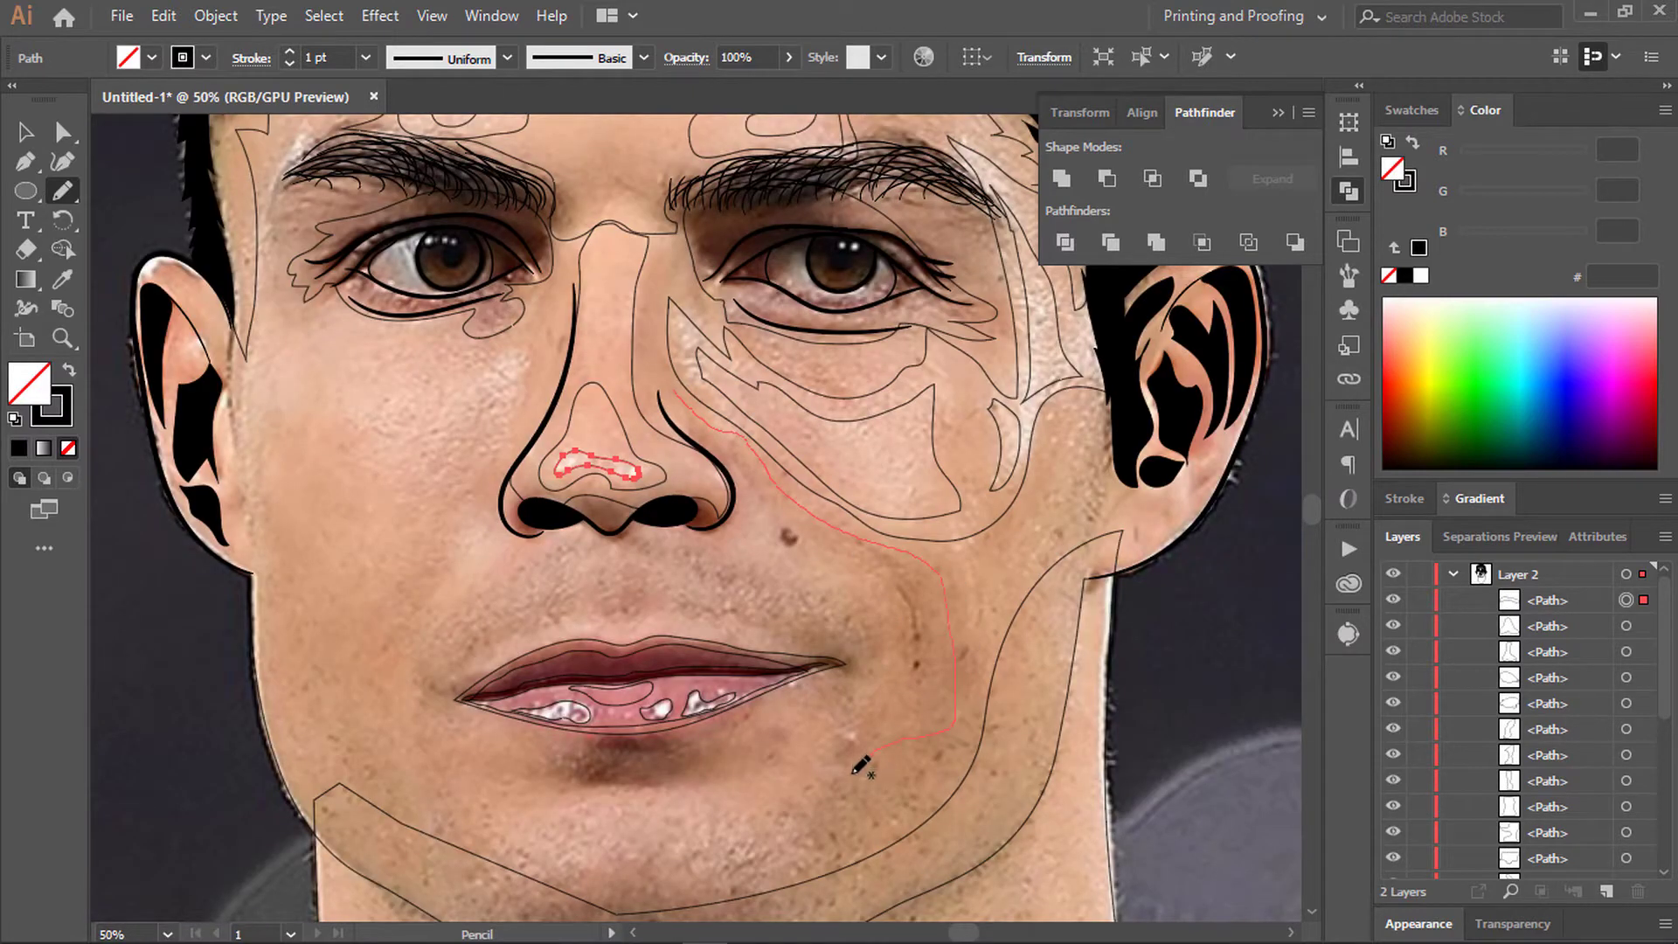
# Step: Trace shading strips down both cheeks
pyautogui.moveTo(751, 478); pyautogui.dragTo(751, 478)
pyautogui.hotkey('ctrl', '-')
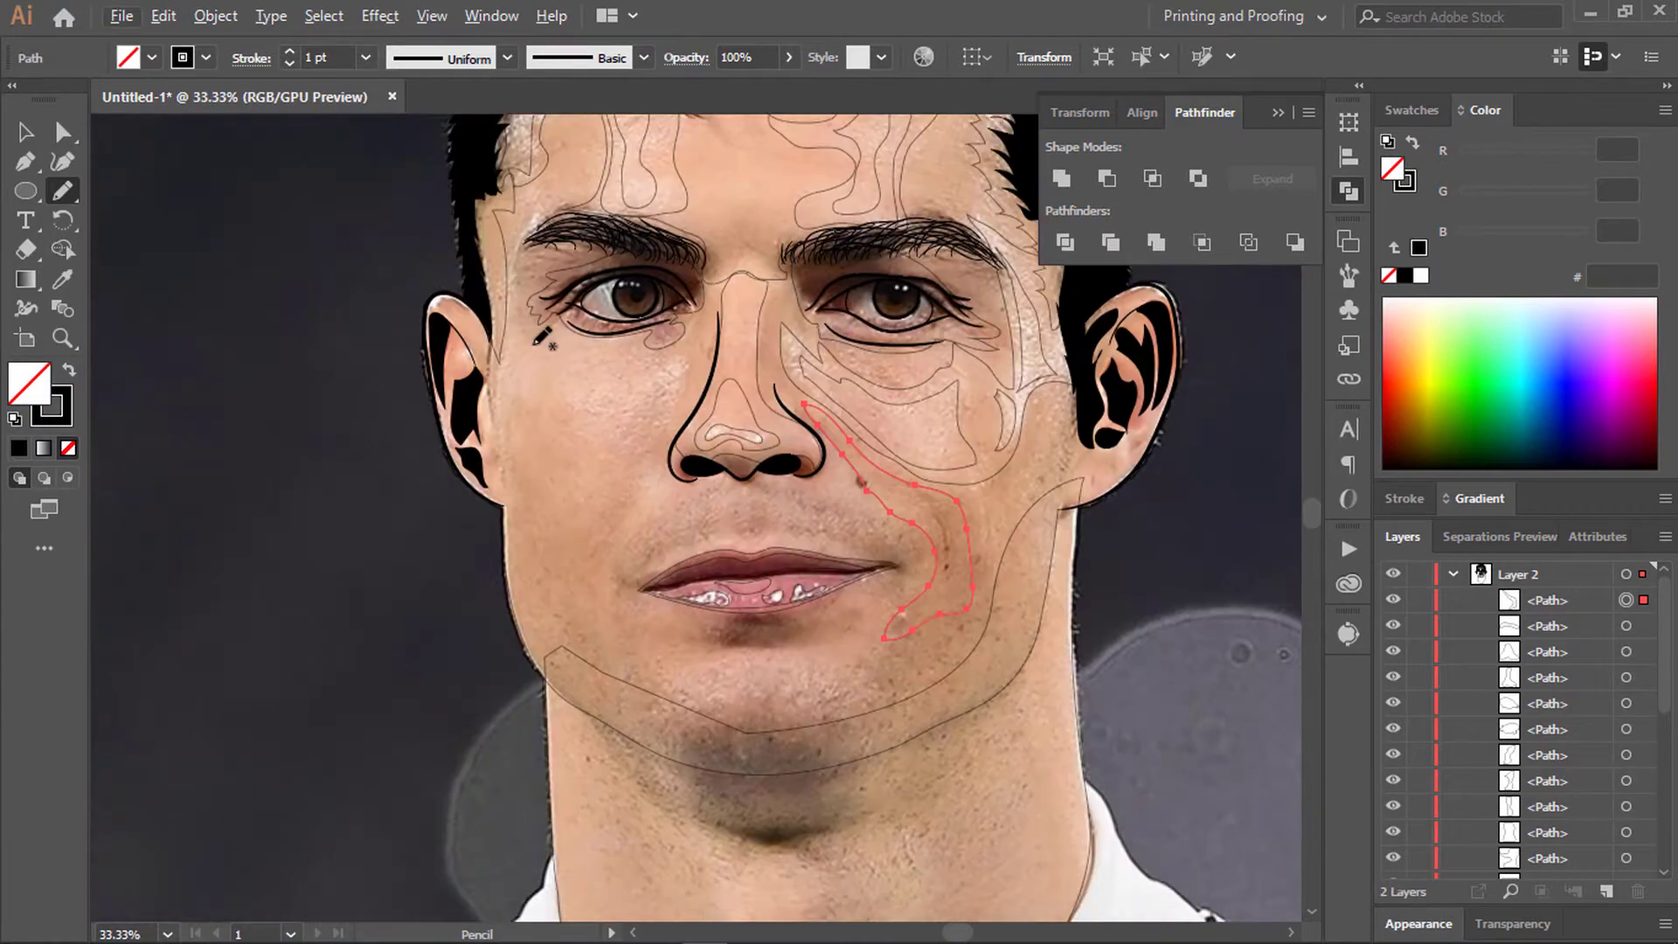
pyautogui.moveTo(524, 429); pyautogui.dragTo(530, 349)
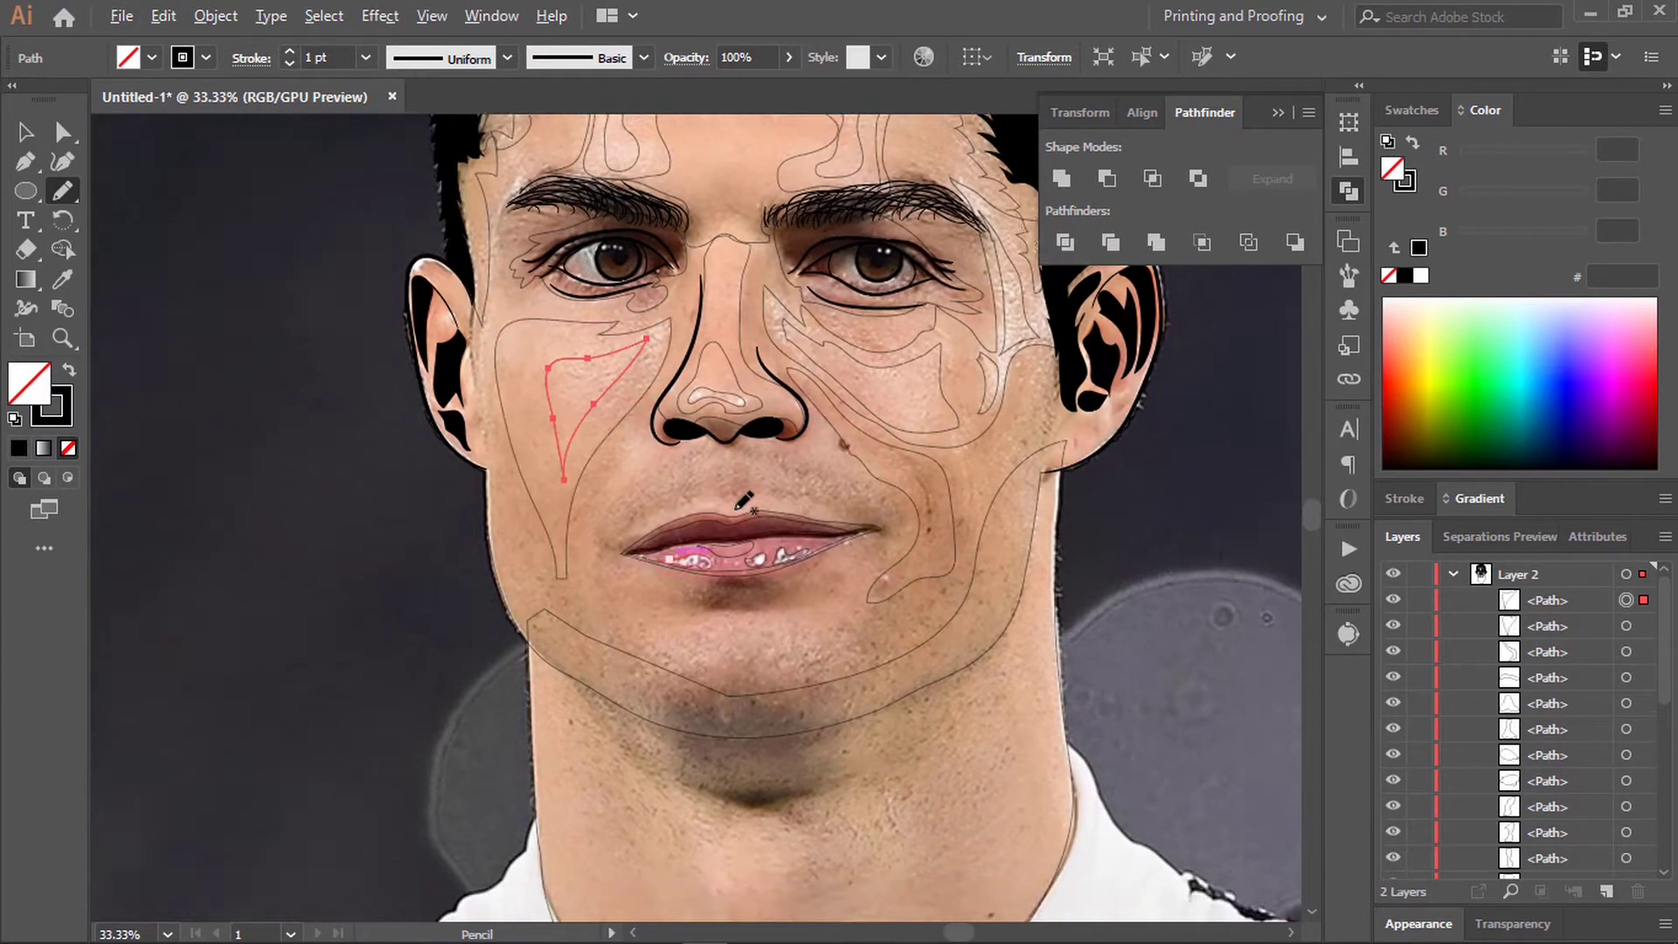
pyautogui.hotkey('ctrl', '+')
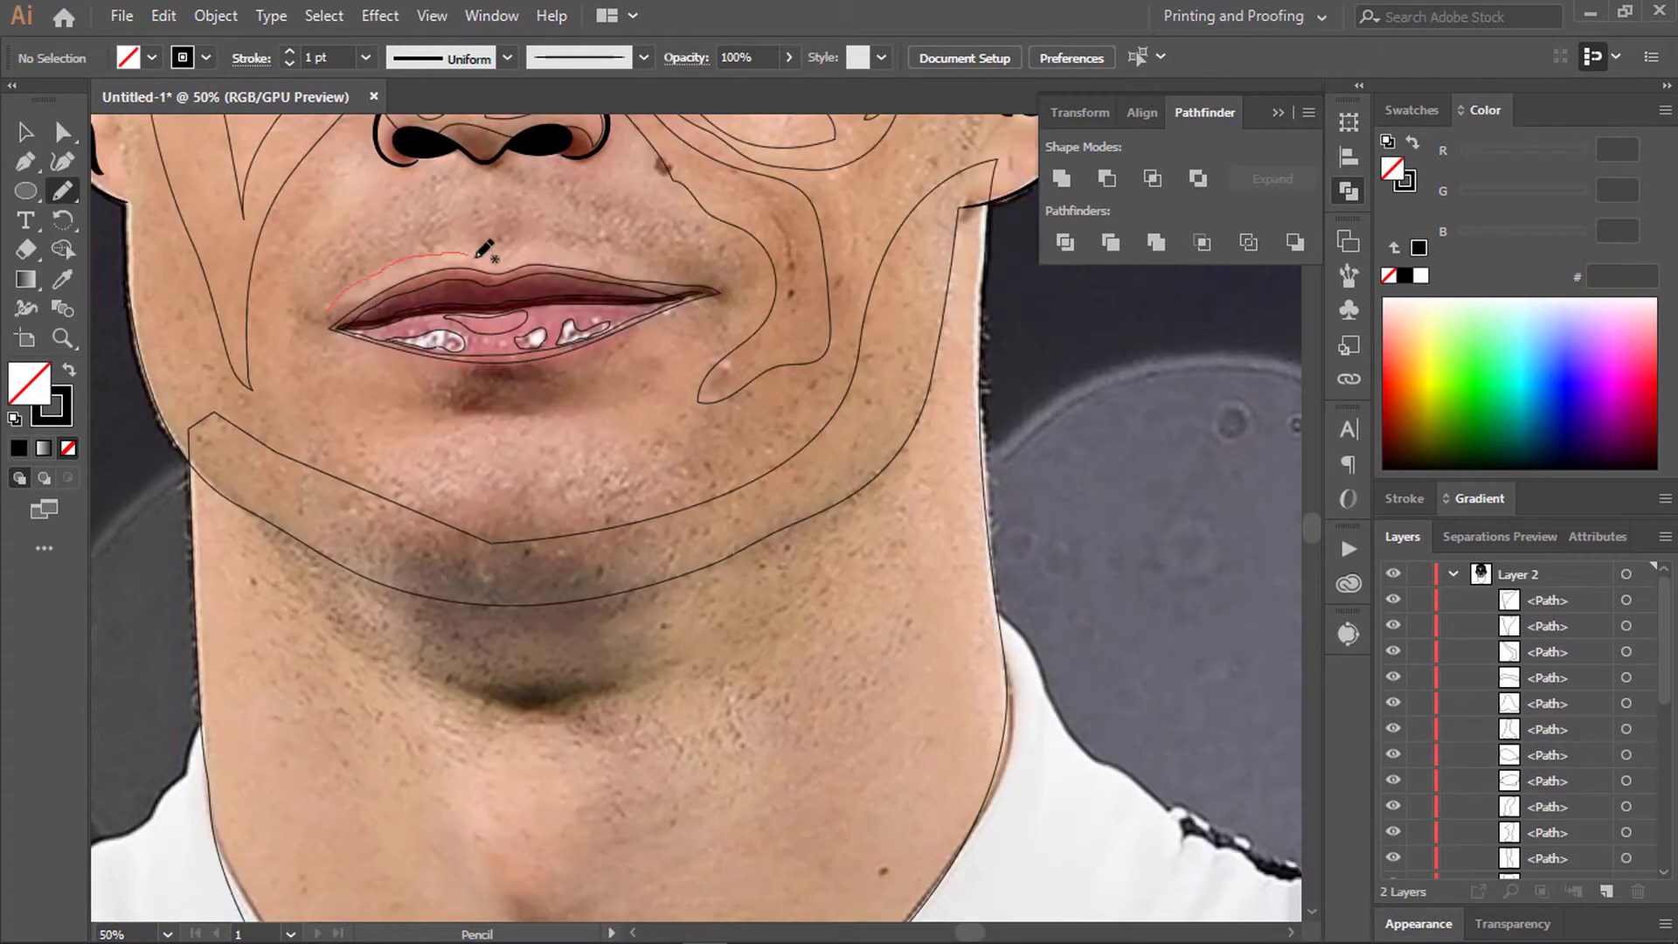
# Step: Trace shading loops around the mouth and chin, reshaping the chin outline to fit the jaw
pyautogui.moveTo(332, 310); pyautogui.dragTo(325, 327)
pyautogui.moveTo(283, 273); pyautogui.dragTo(373, 199)
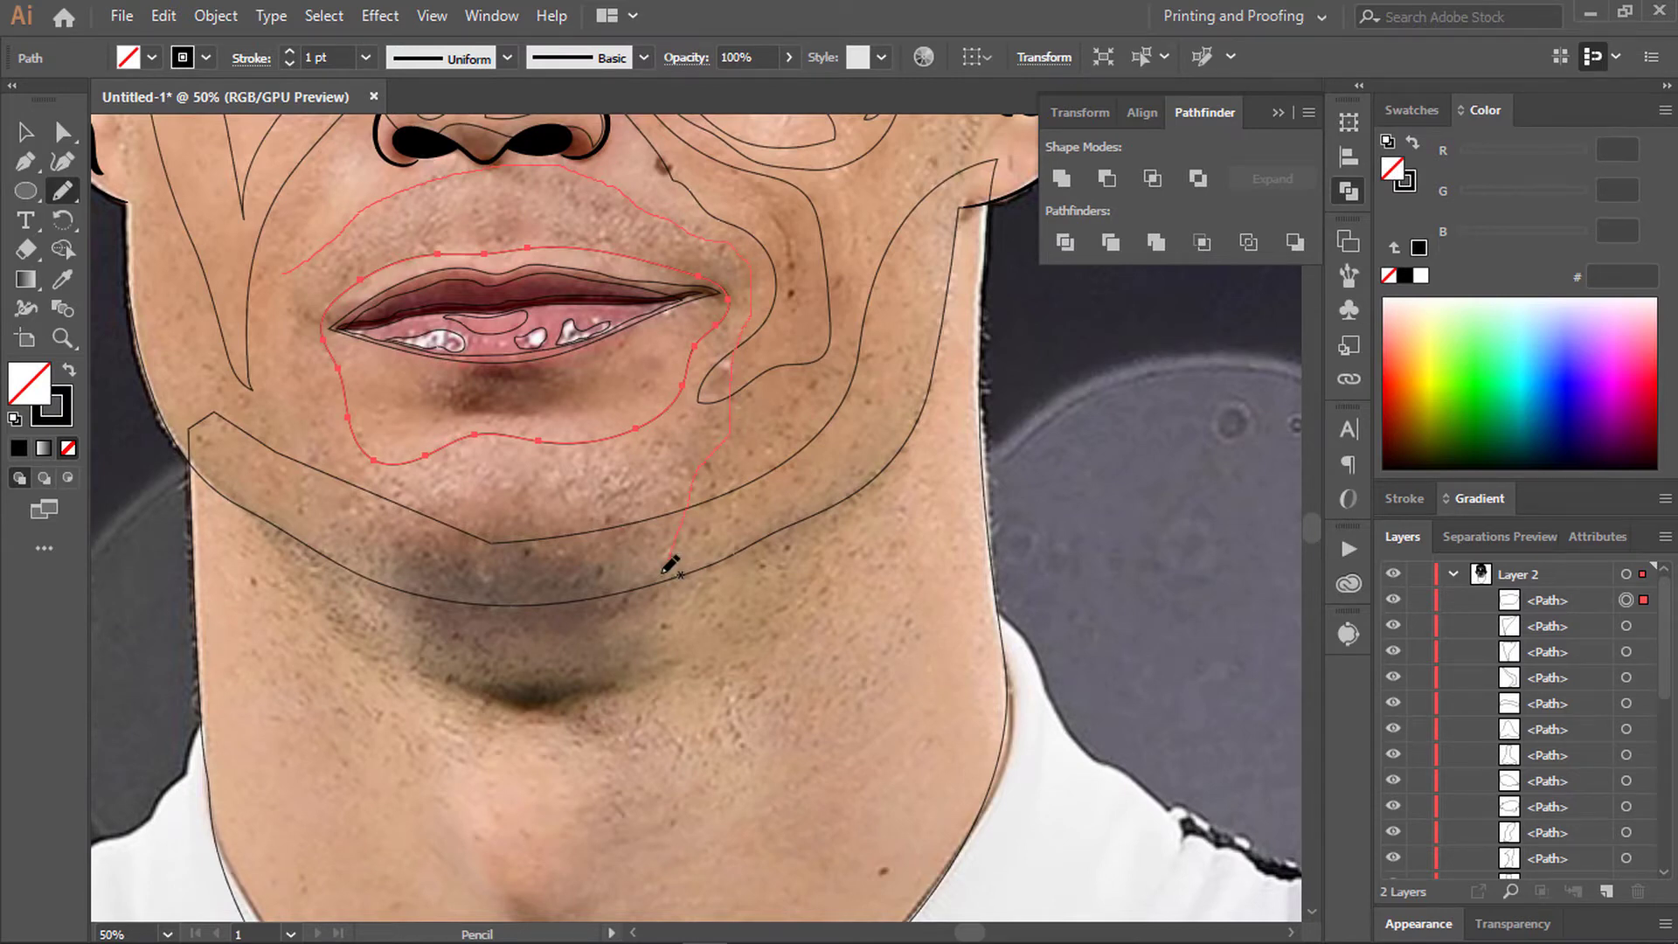
pyautogui.moveTo(569, 597); pyautogui.dragTo(321, 514)
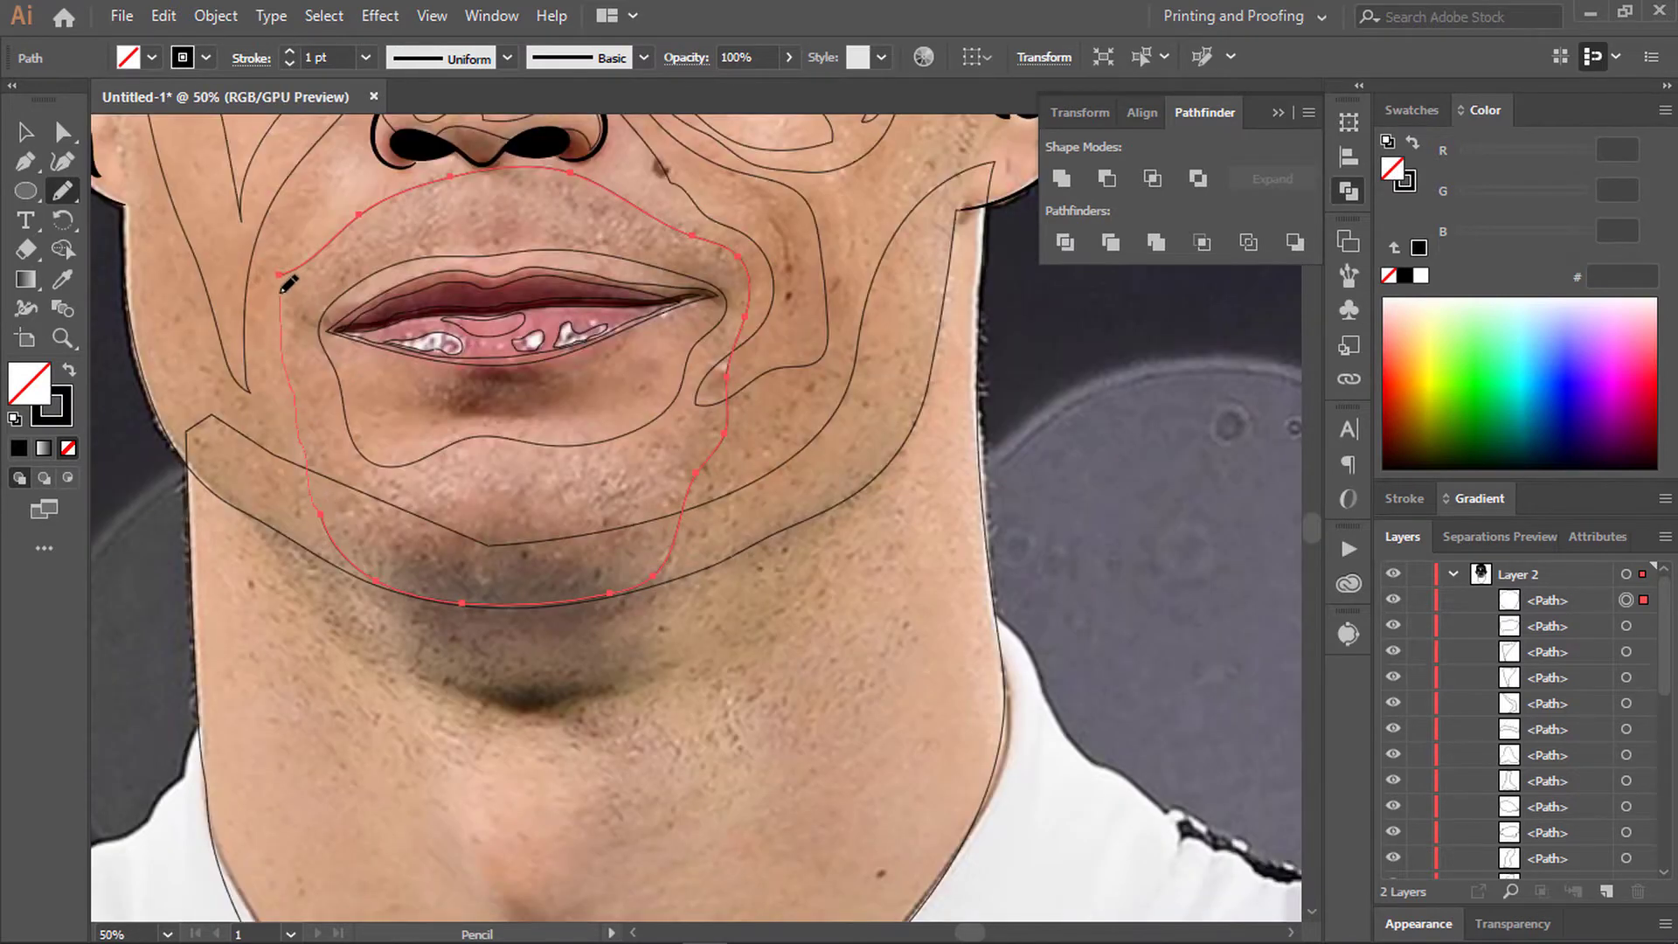
pyautogui.press('a')
pyautogui.click(423, 260)
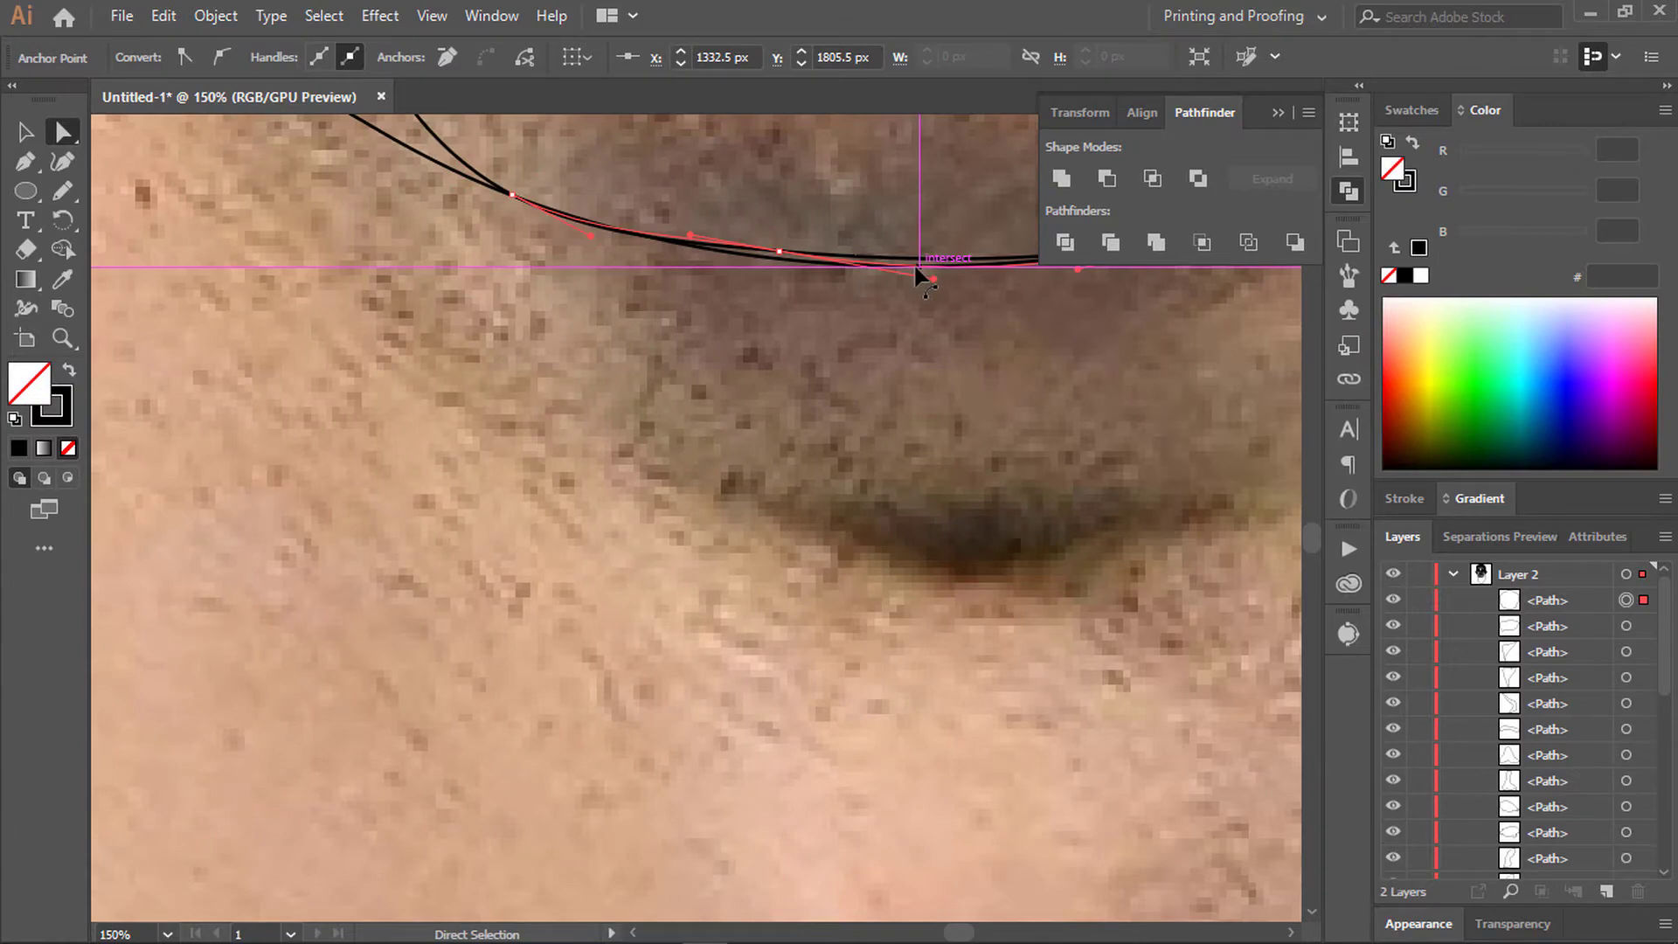
pyautogui.hscroll(3, 917, 270)
pyautogui.moveTo(950, 281); pyautogui.dragTo(367, 247)
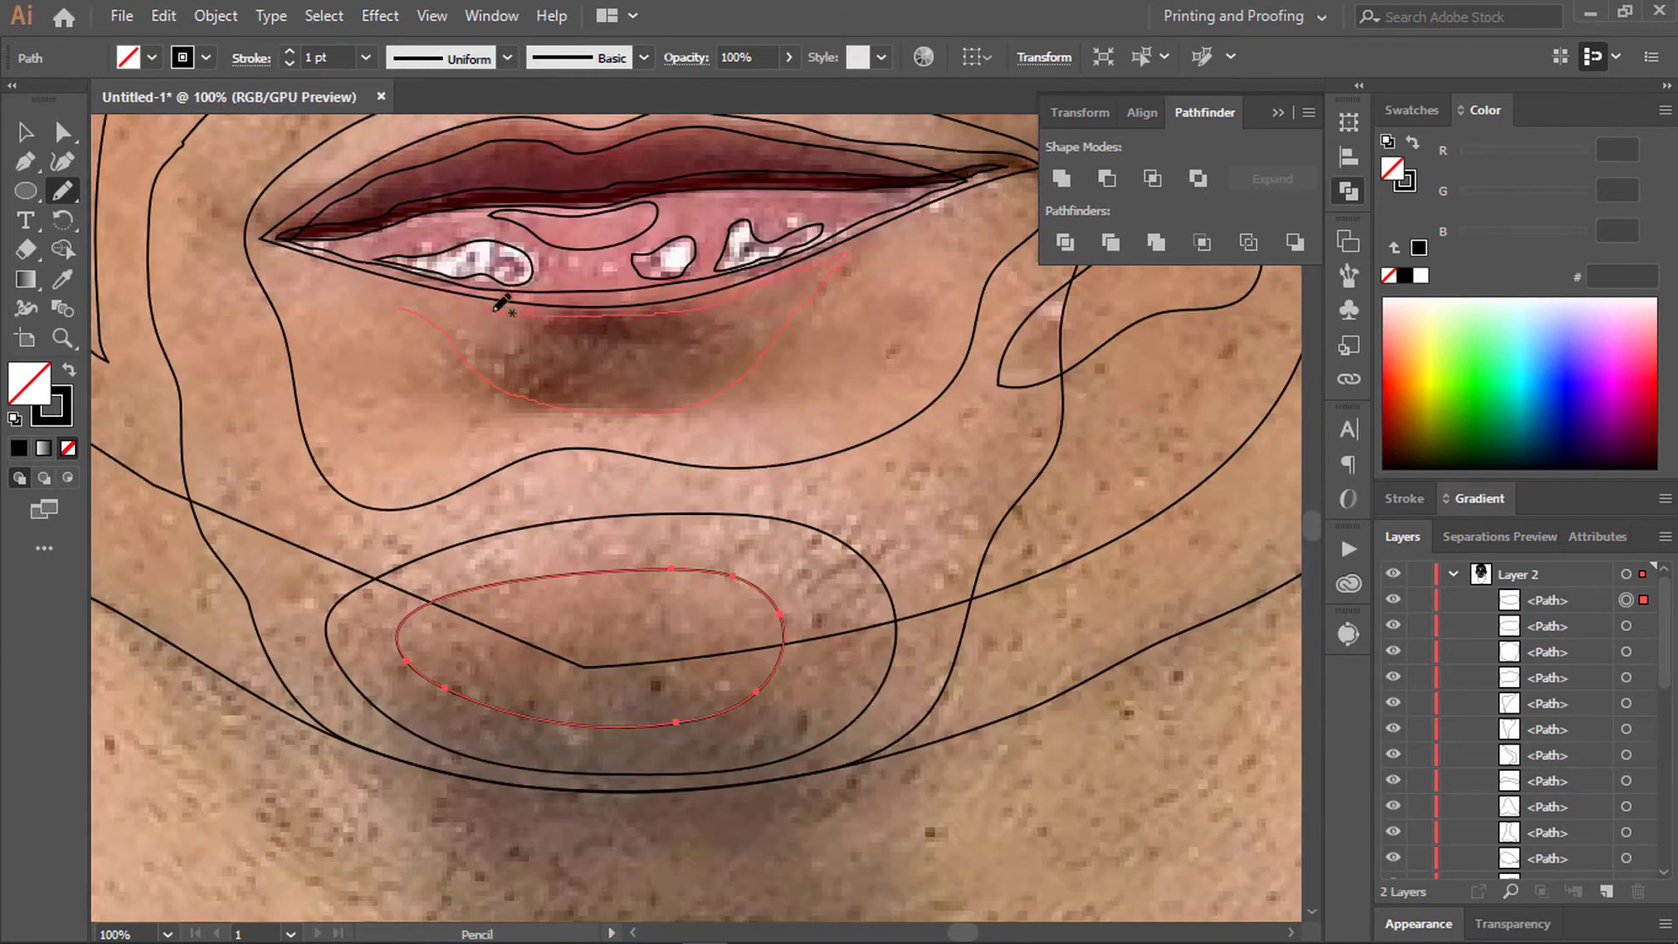
# Step: Finish the shading below the lips and the shadow under the lower lip, then deselect
pyautogui.moveTo(501, 303); pyautogui.dragTo(381, 301)
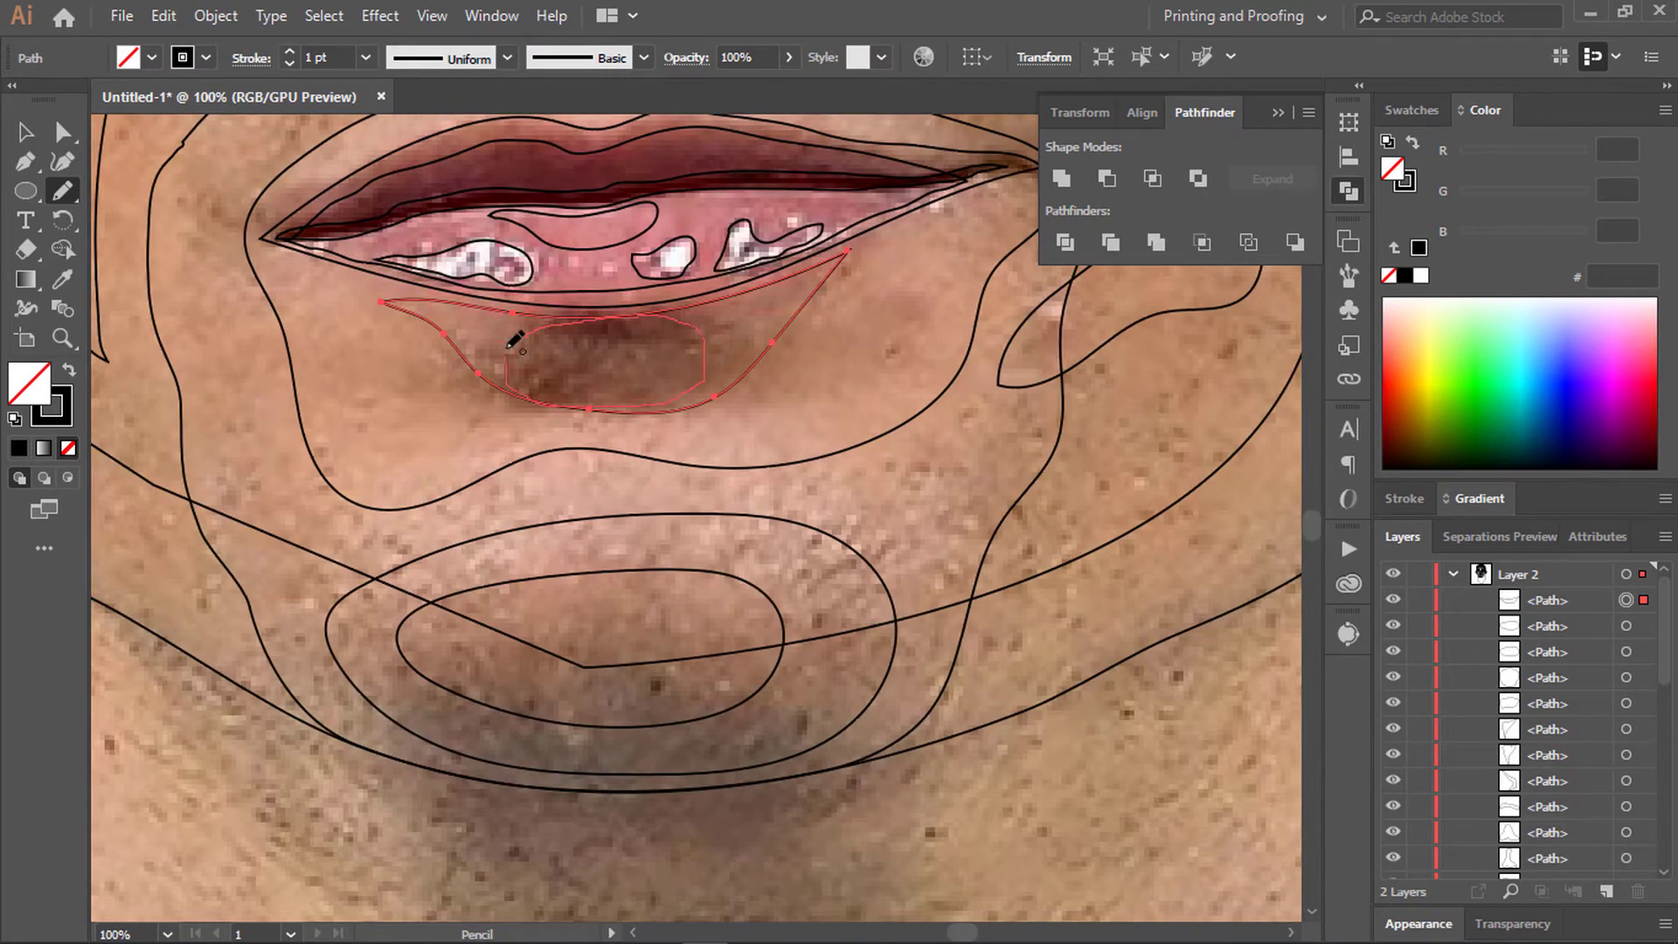
pyautogui.moveTo(514, 341); pyautogui.dragTo(549, 384)
pyautogui.scroll(-2, 549, 308)
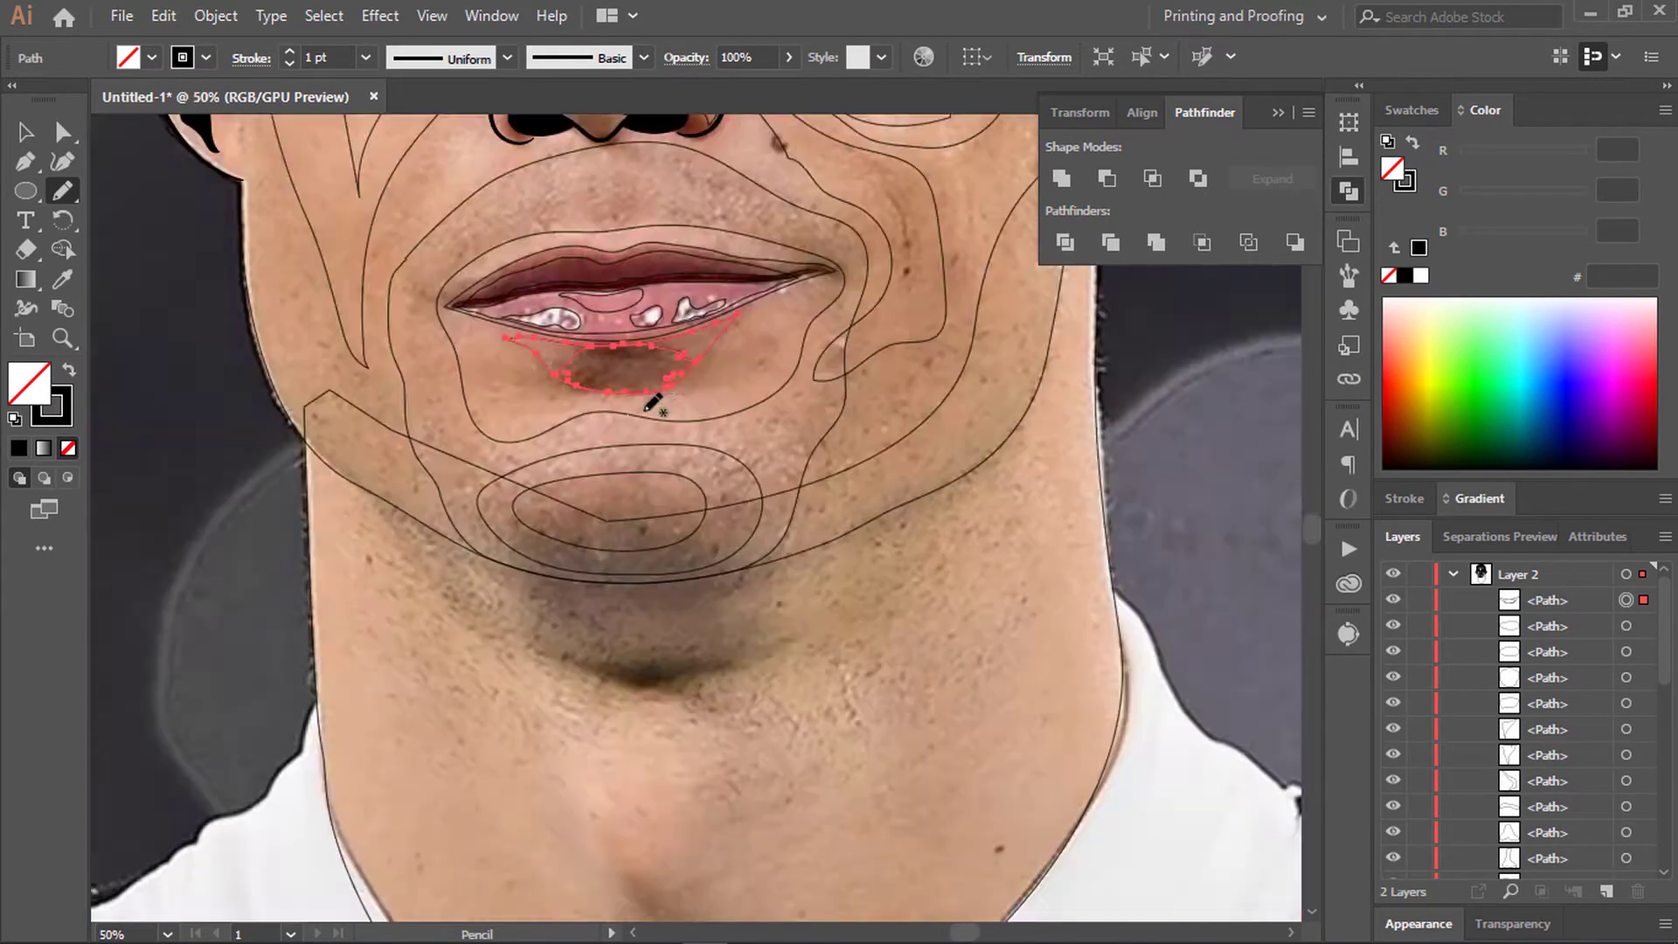
pyautogui.scroll(-3, 656, 393)
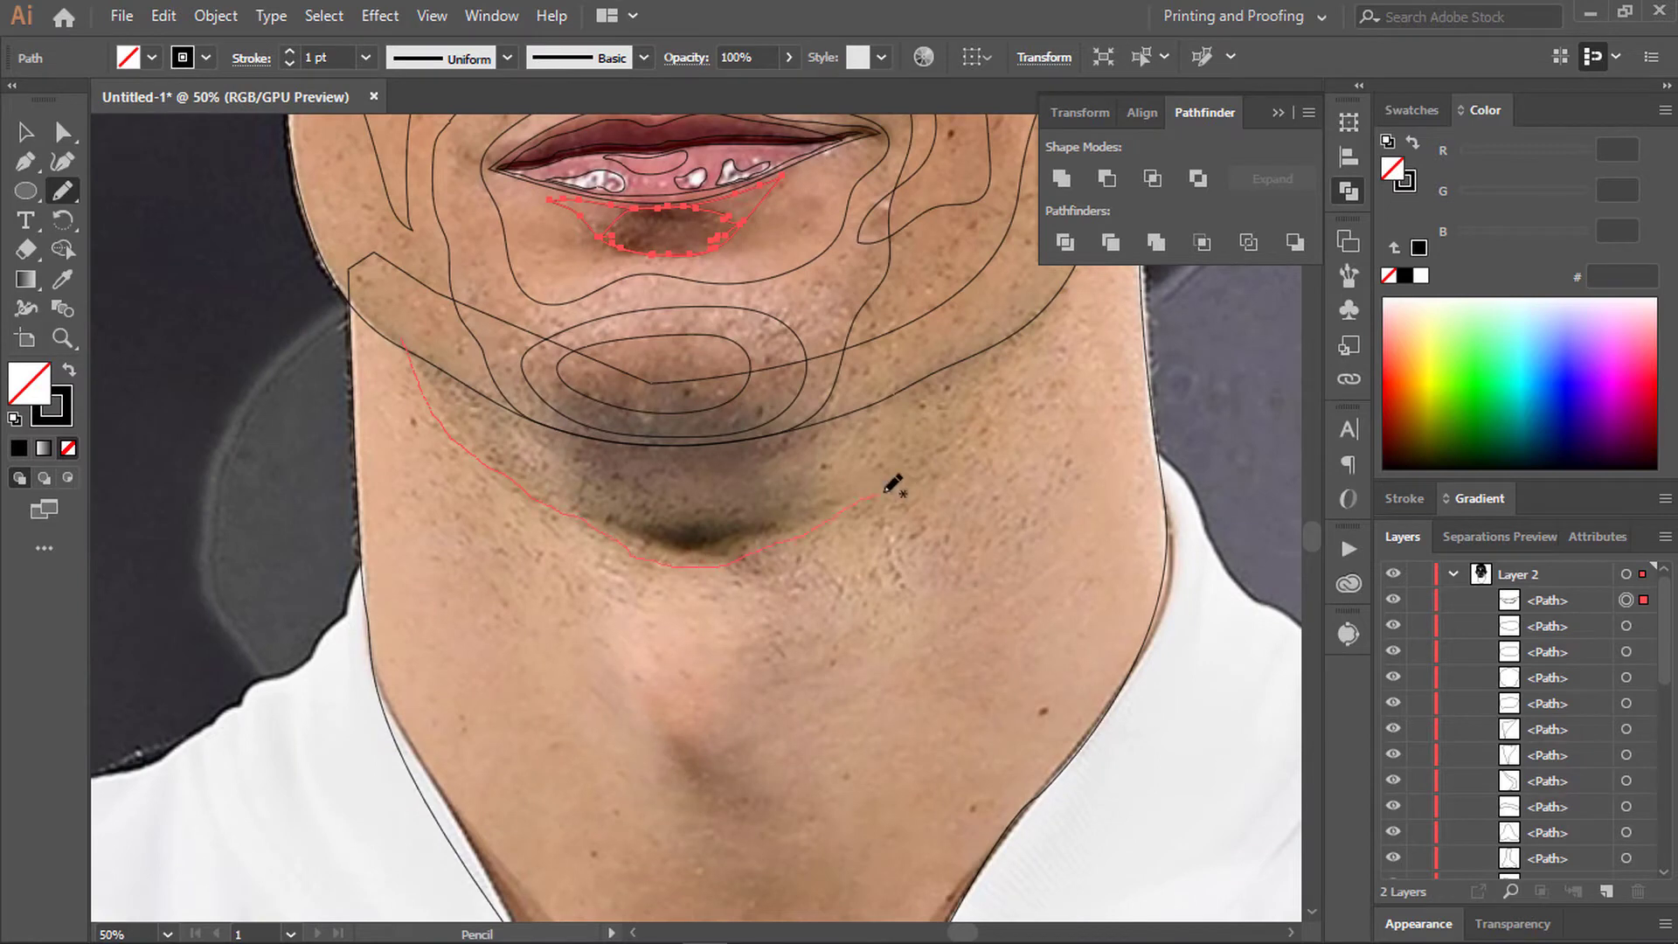
pyautogui.scroll(-1, 628, 540)
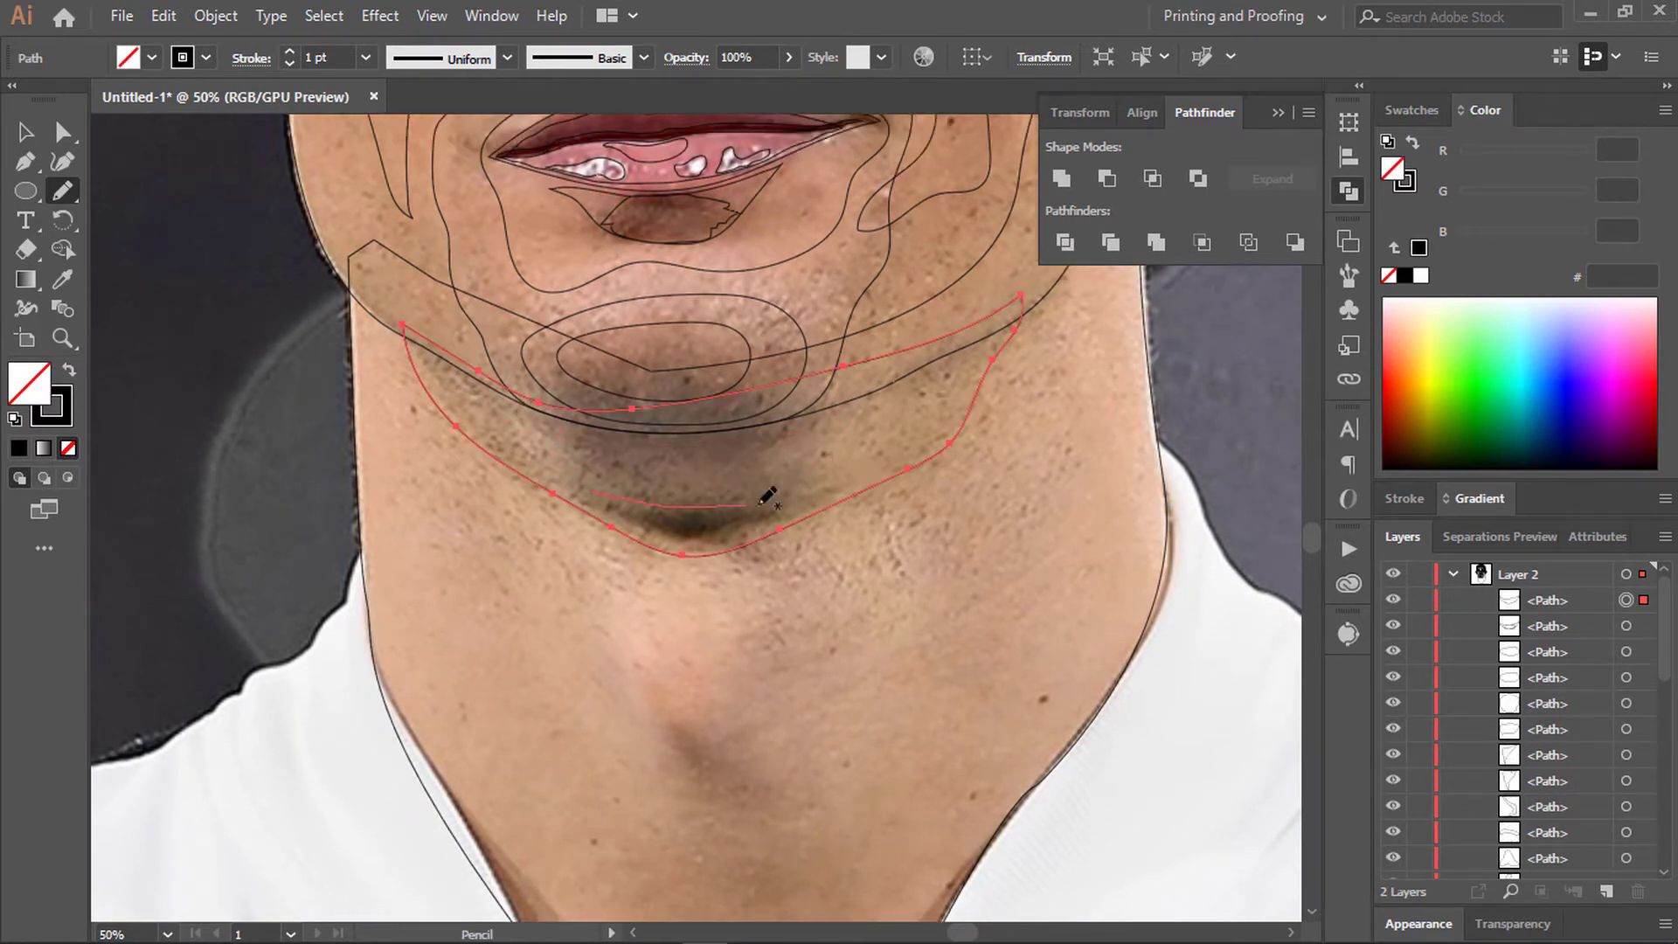
pyautogui.hotkey('ctrl', '-')
pyautogui.hotkey('ctrl', '-')
pyautogui.hotkey('ctrl', 'shift', 'a')
pyautogui.hotkey('ctrl', '+')
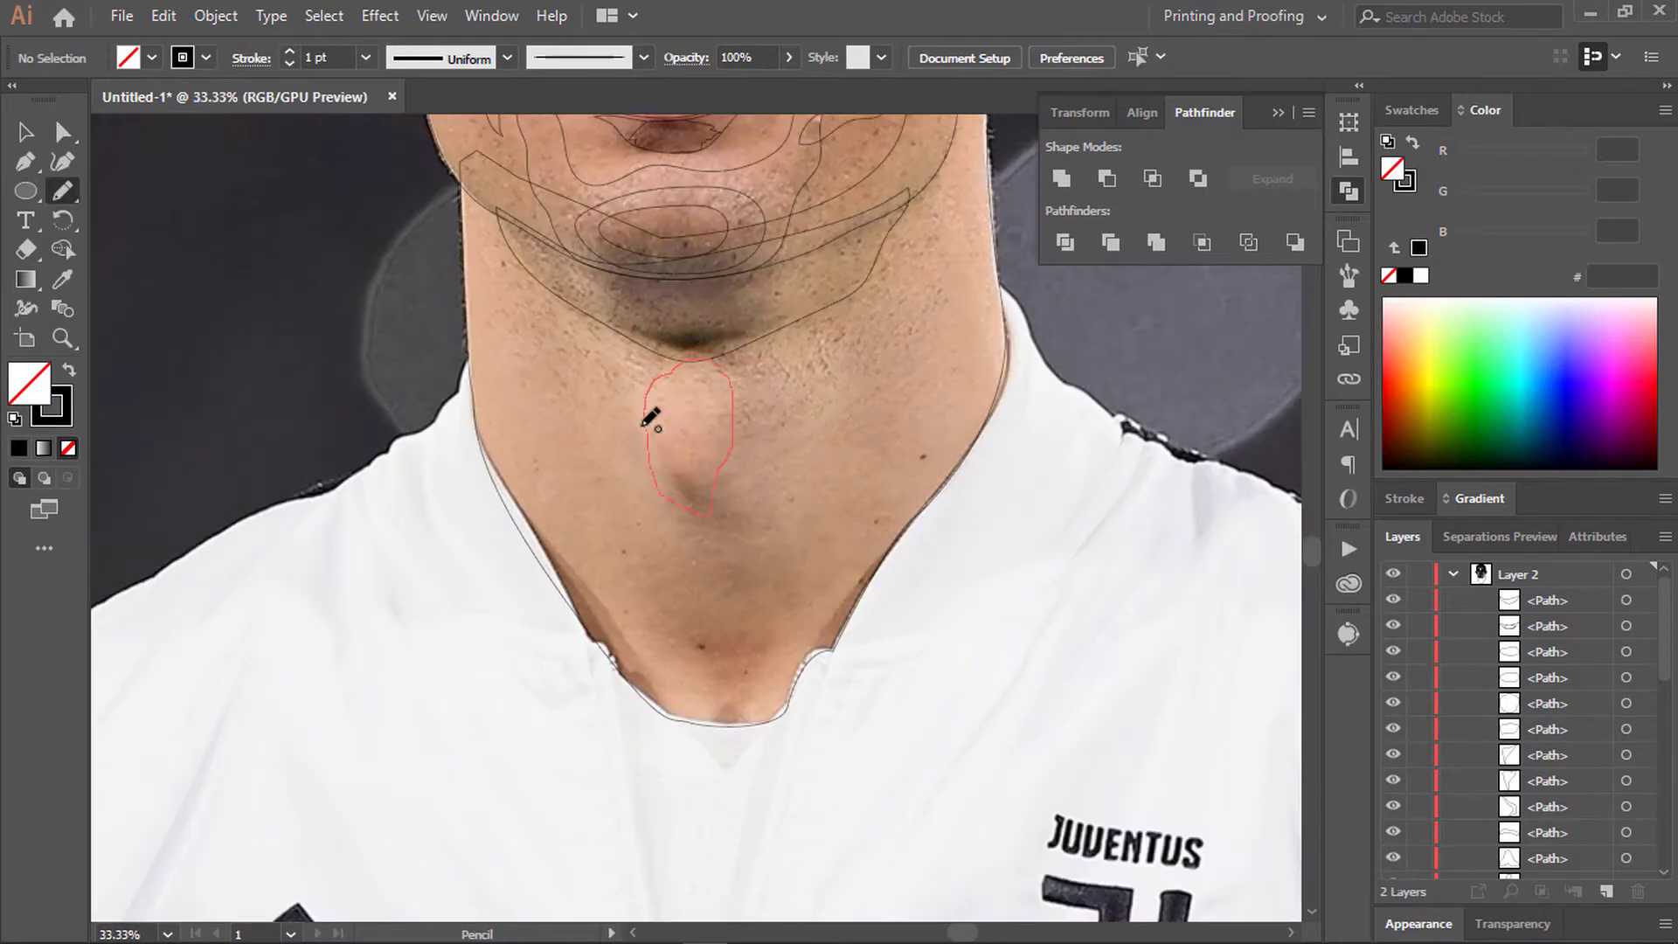
# Step: Outline the throat bump and the closed shading contour beneath the chin
pyautogui.moveTo(680, 404); pyautogui.dragTo(696, 428)
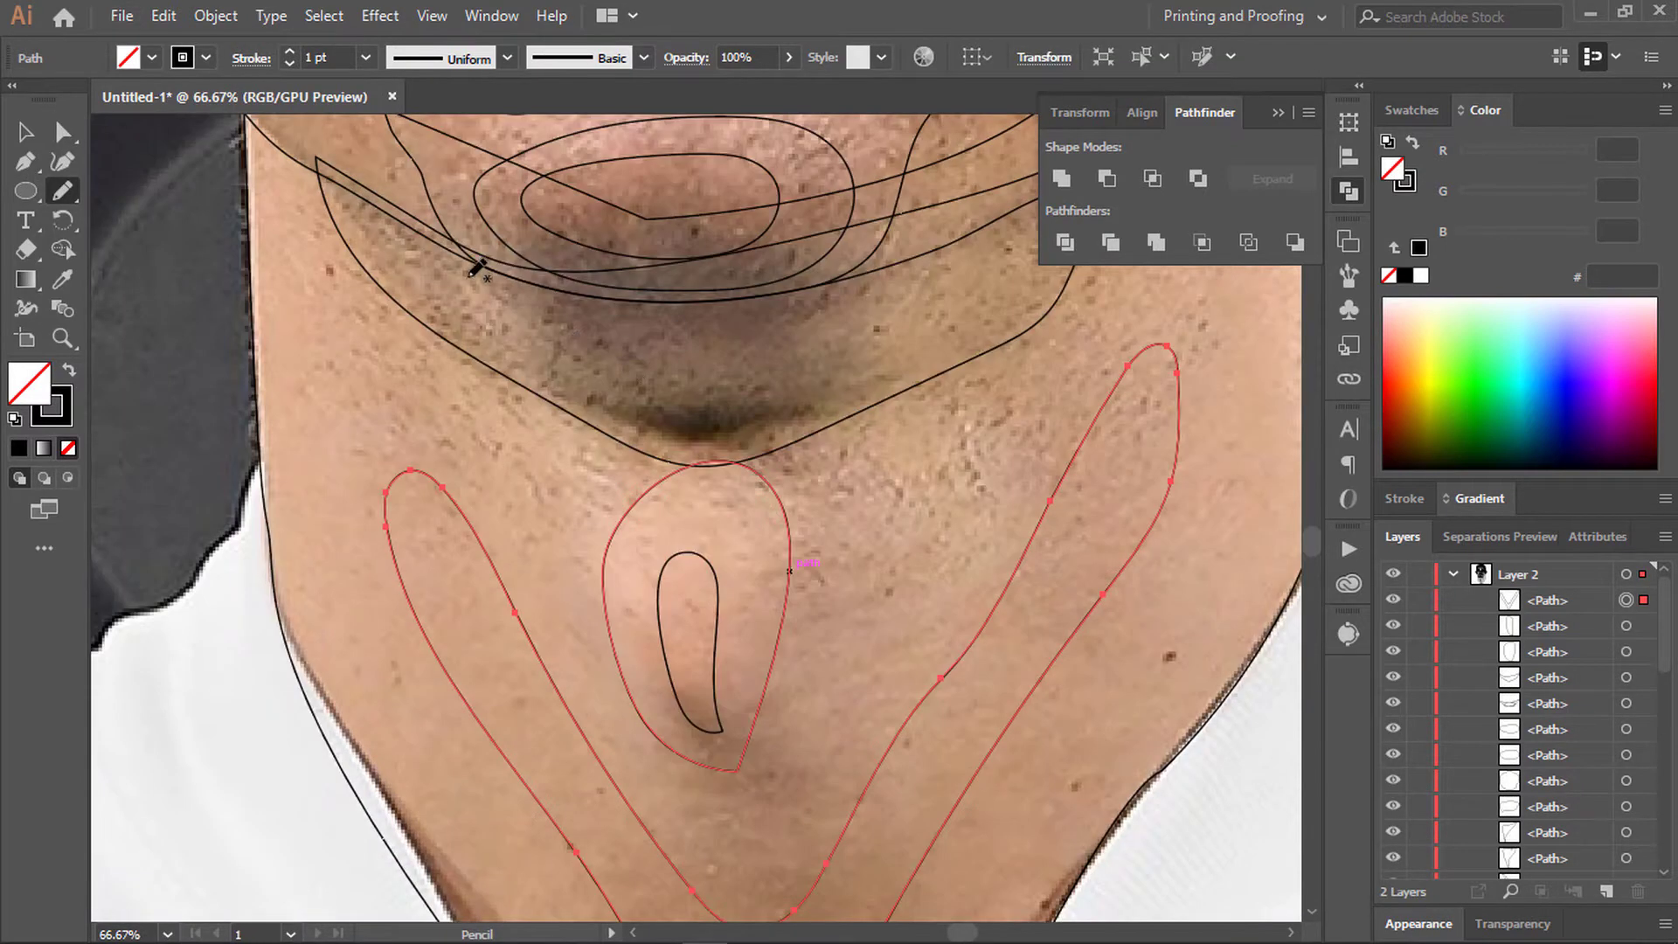
pyautogui.moveTo(519, 314); pyautogui.dragTo(479, 281)
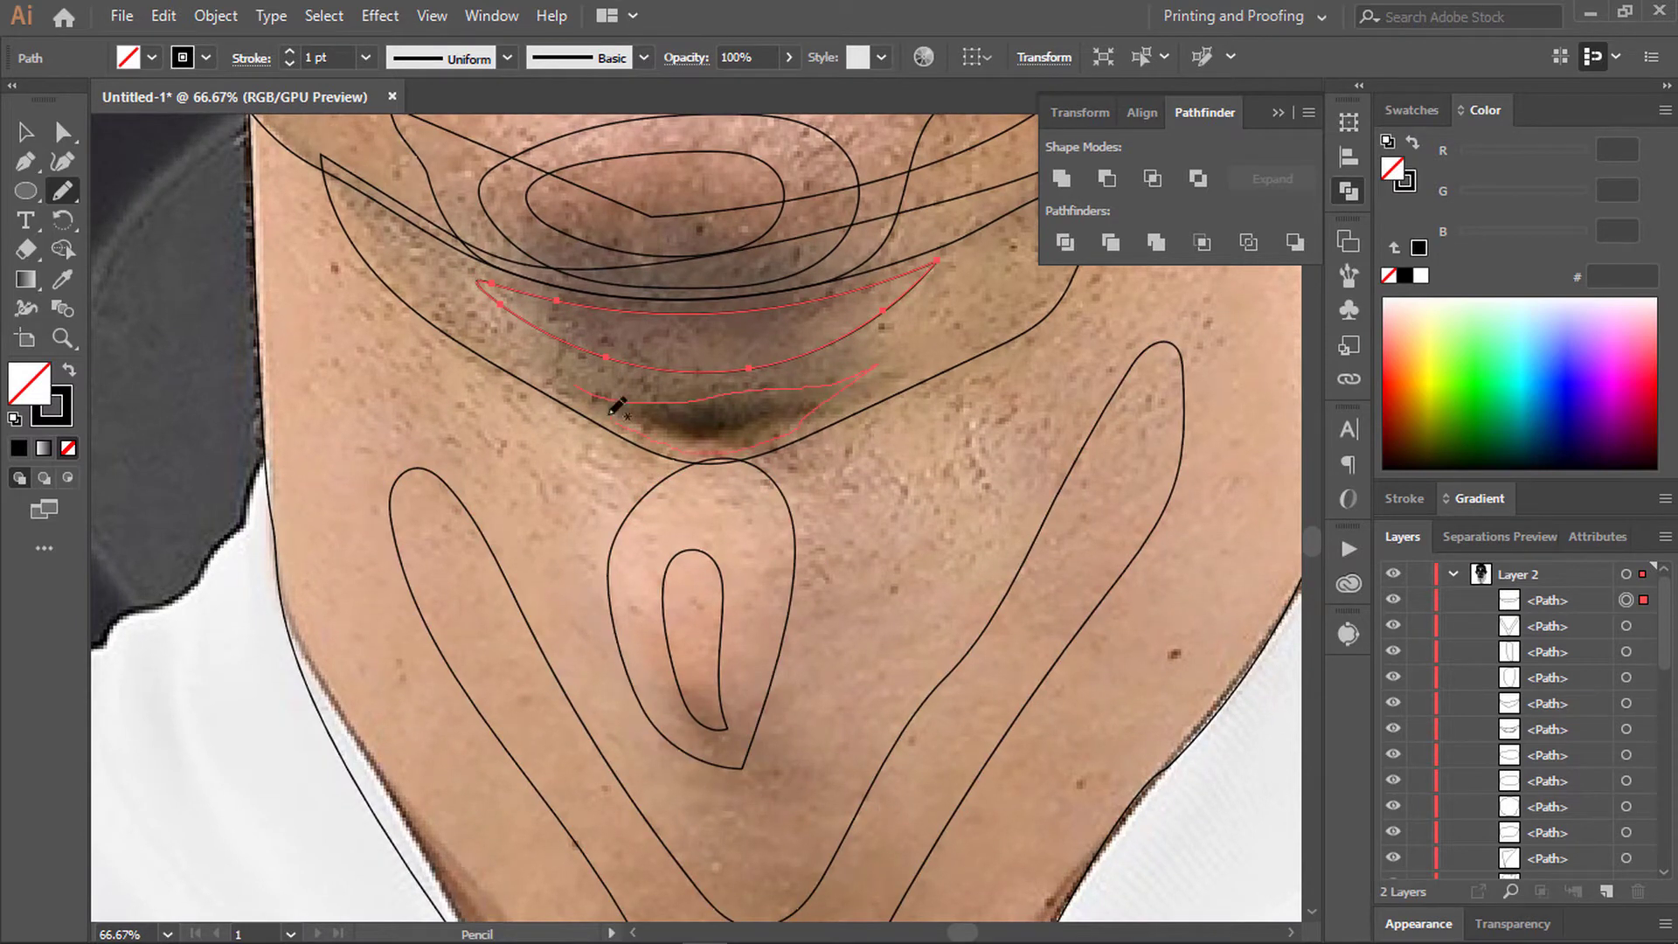
pyautogui.scroll(-6, 612, 407)
pyautogui.scroll(5, 696, 472)
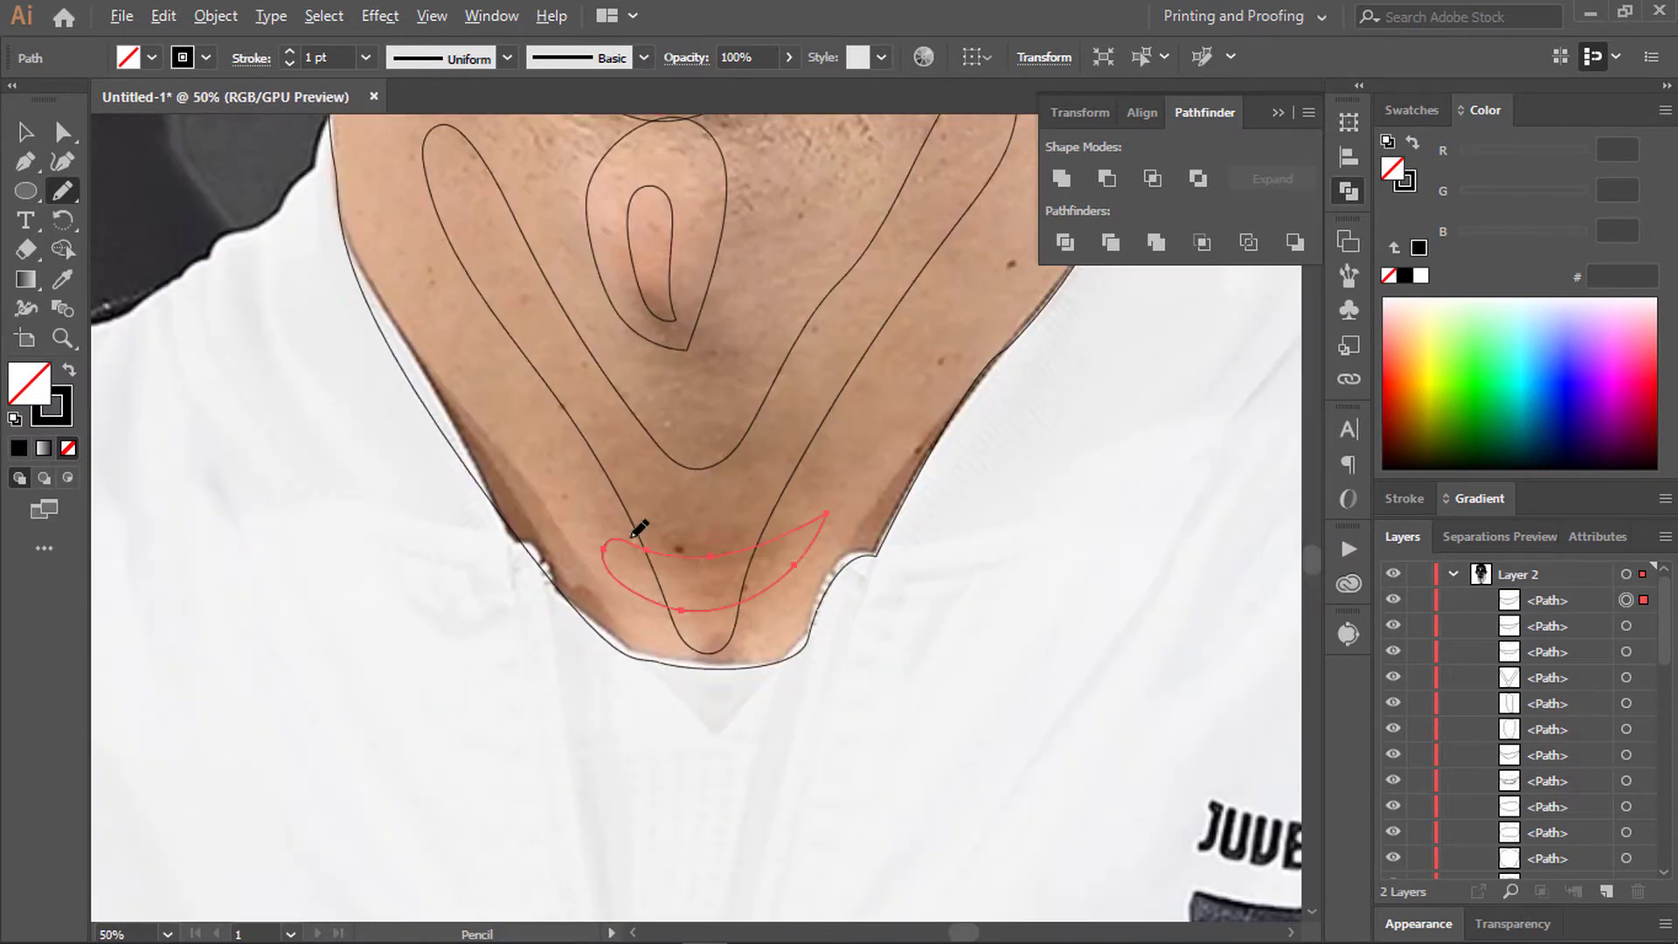
pyautogui.hotkey('ctrl', 'z')
# Step: Draw contours for the collar shadow and along the right side of the neck
pyautogui.moveTo(576, 515); pyautogui.dragTo(704, 533)
pyautogui.moveTo(584, 516); pyautogui.dragTo(587, 521)
pyautogui.scroll(-1, 839, 495)
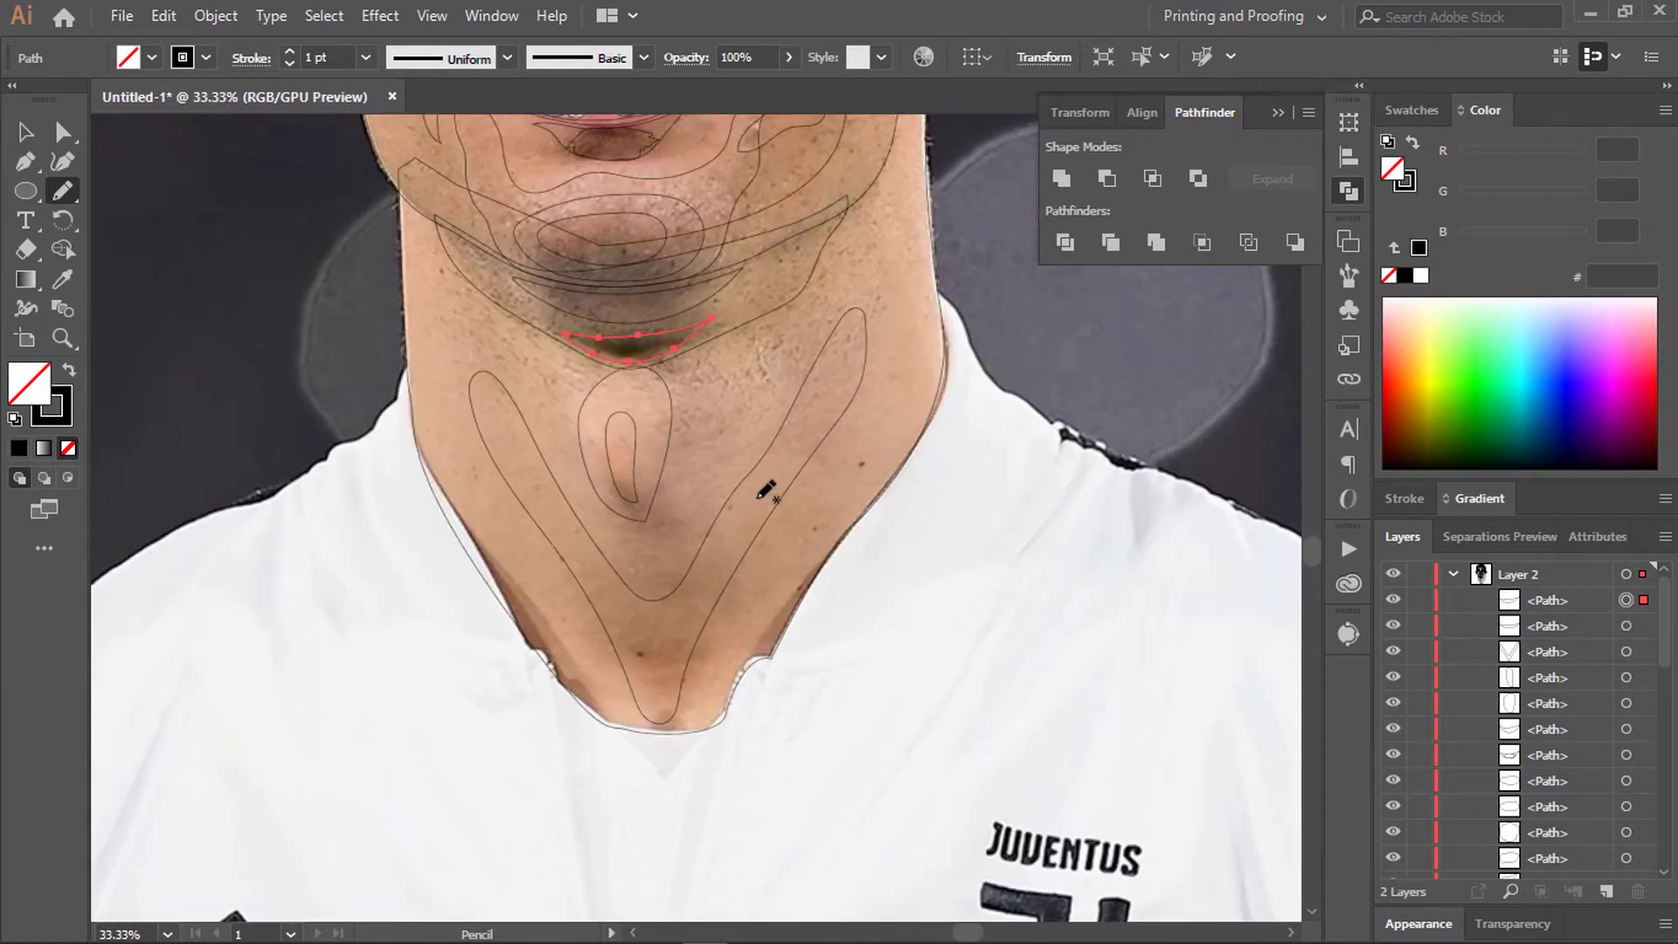
pyautogui.scroll(2, 908, 293)
pyautogui.moveTo(915, 358); pyautogui.dragTo(906, 190)
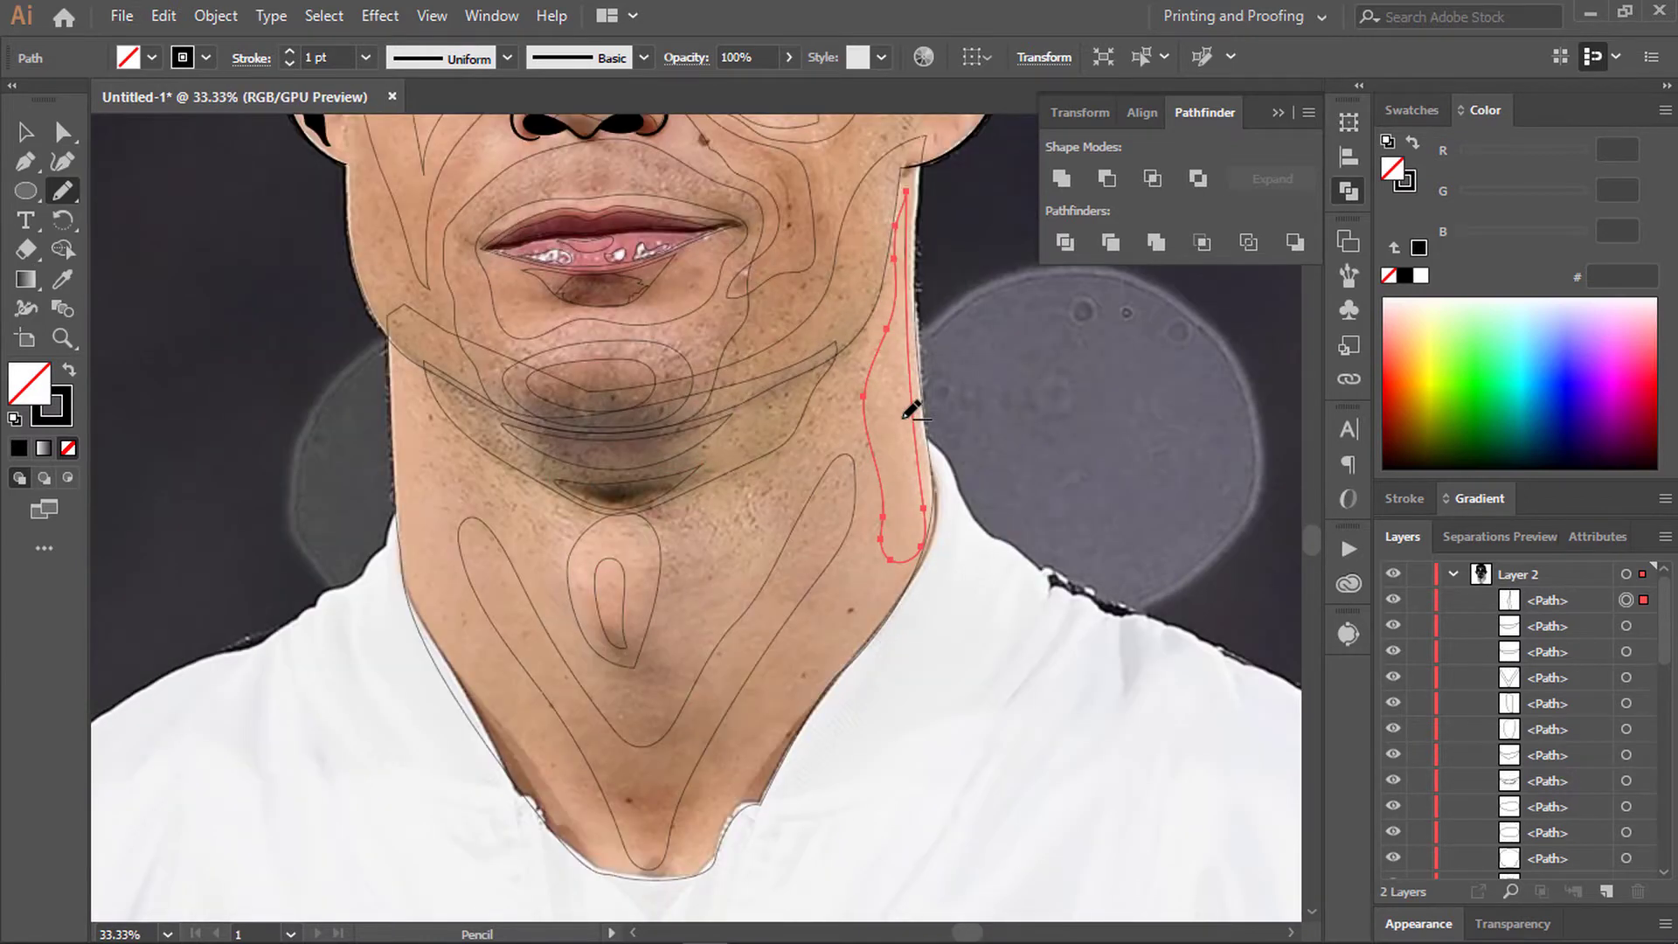
pyautogui.scroll(-1, 808, 247)
pyautogui.scroll(2, 807, 247)
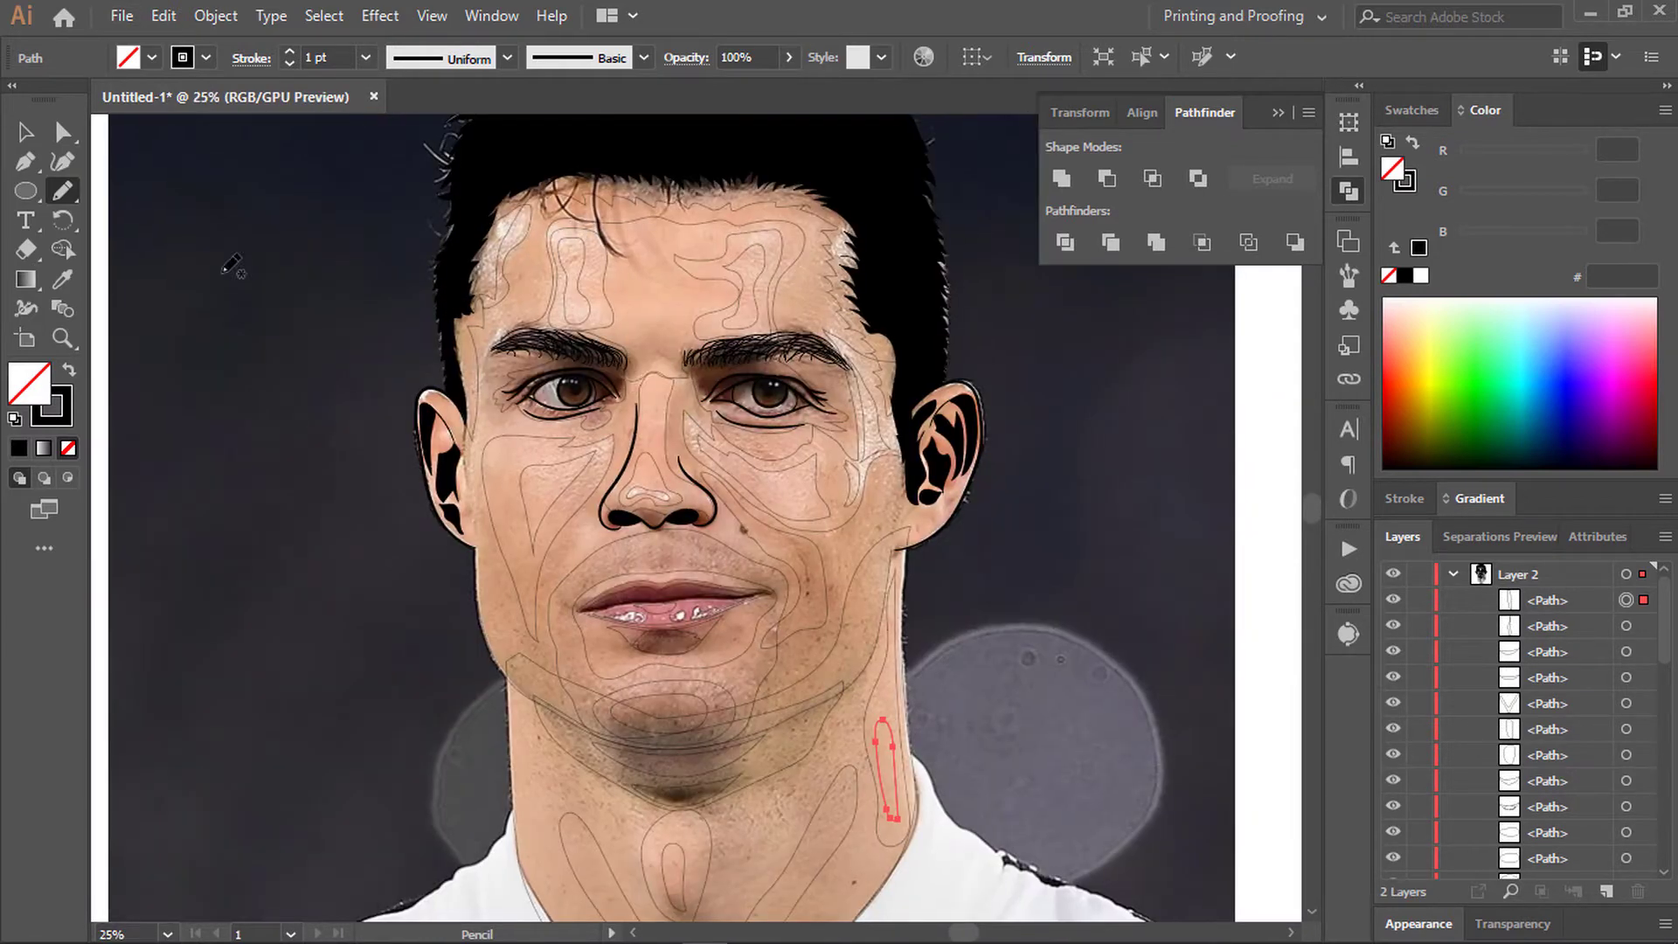
pyautogui.moveTo(704, 476); pyautogui.dragTo(830, 595)
# Step: Adjust a cheek contour's anchors, then sketch and undo a stray stroke beside the nose
pyautogui.scroll(2, 791, 559)
pyautogui.press('a')
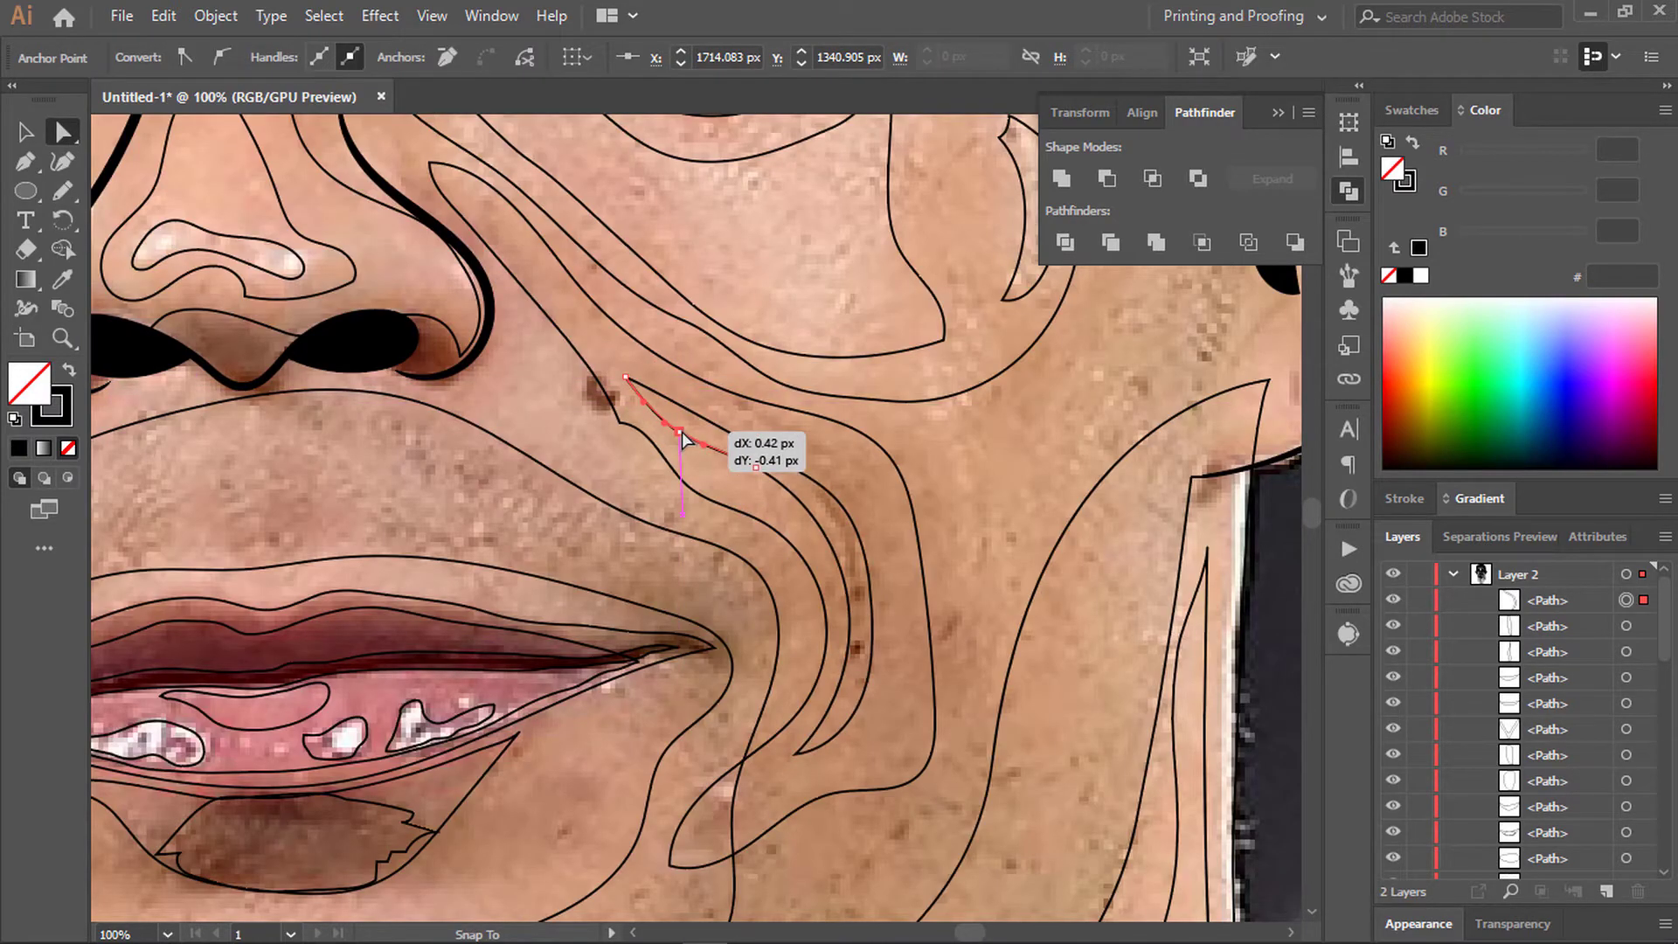
pyautogui.scroll(3, 662, 418)
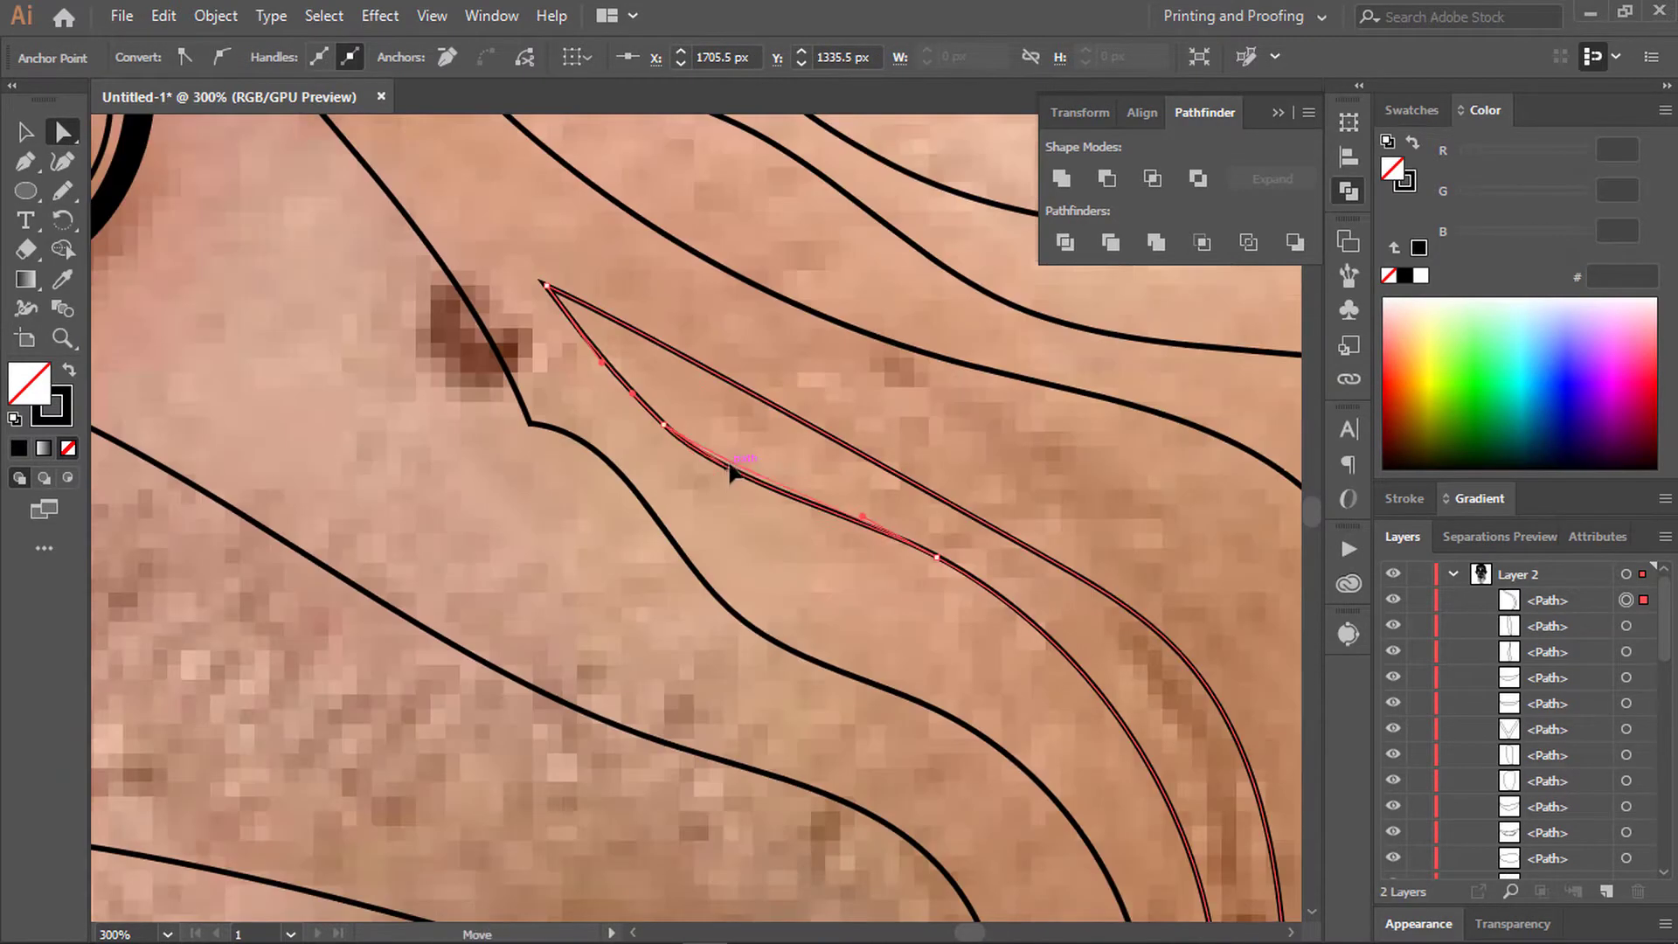
pyautogui.scroll(-6, 775, 505)
pyautogui.hotkey('ctrl', 'shift', 'a')
pyautogui.press('n')
pyautogui.scroll(2, 529, 472)
pyautogui.moveTo(546, 417)
pyautogui.mouseDown()
pyautogui.moveTo(530, 470)
pyautogui.moveTo(490, 494)
pyautogui.mouseUp()
pyautogui.scroll(-2, 515, 476)
pyautogui.hotkey('ctrl', 'z')
pyautogui.scroll(-2, 522, 494)
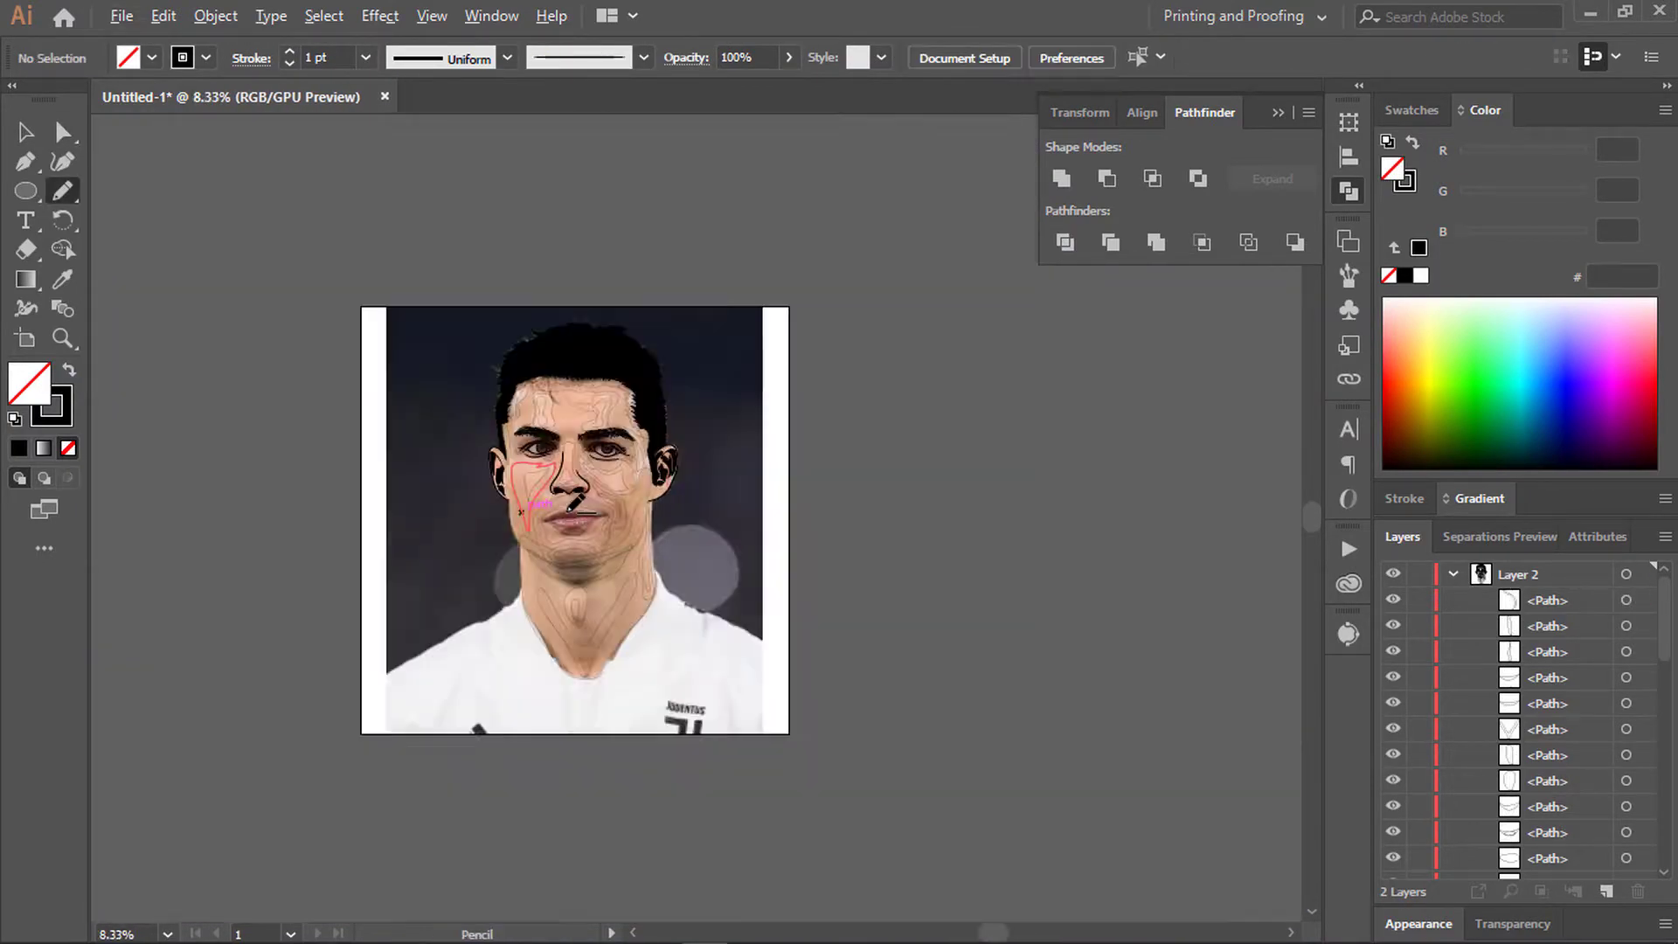
pyautogui.scroll(5, 568, 489)
pyautogui.scroll(-2, 683, 403)
# Step: Group the facial contour paths, excluding the hair, neck contours and outer head outline
pyautogui.press('a')
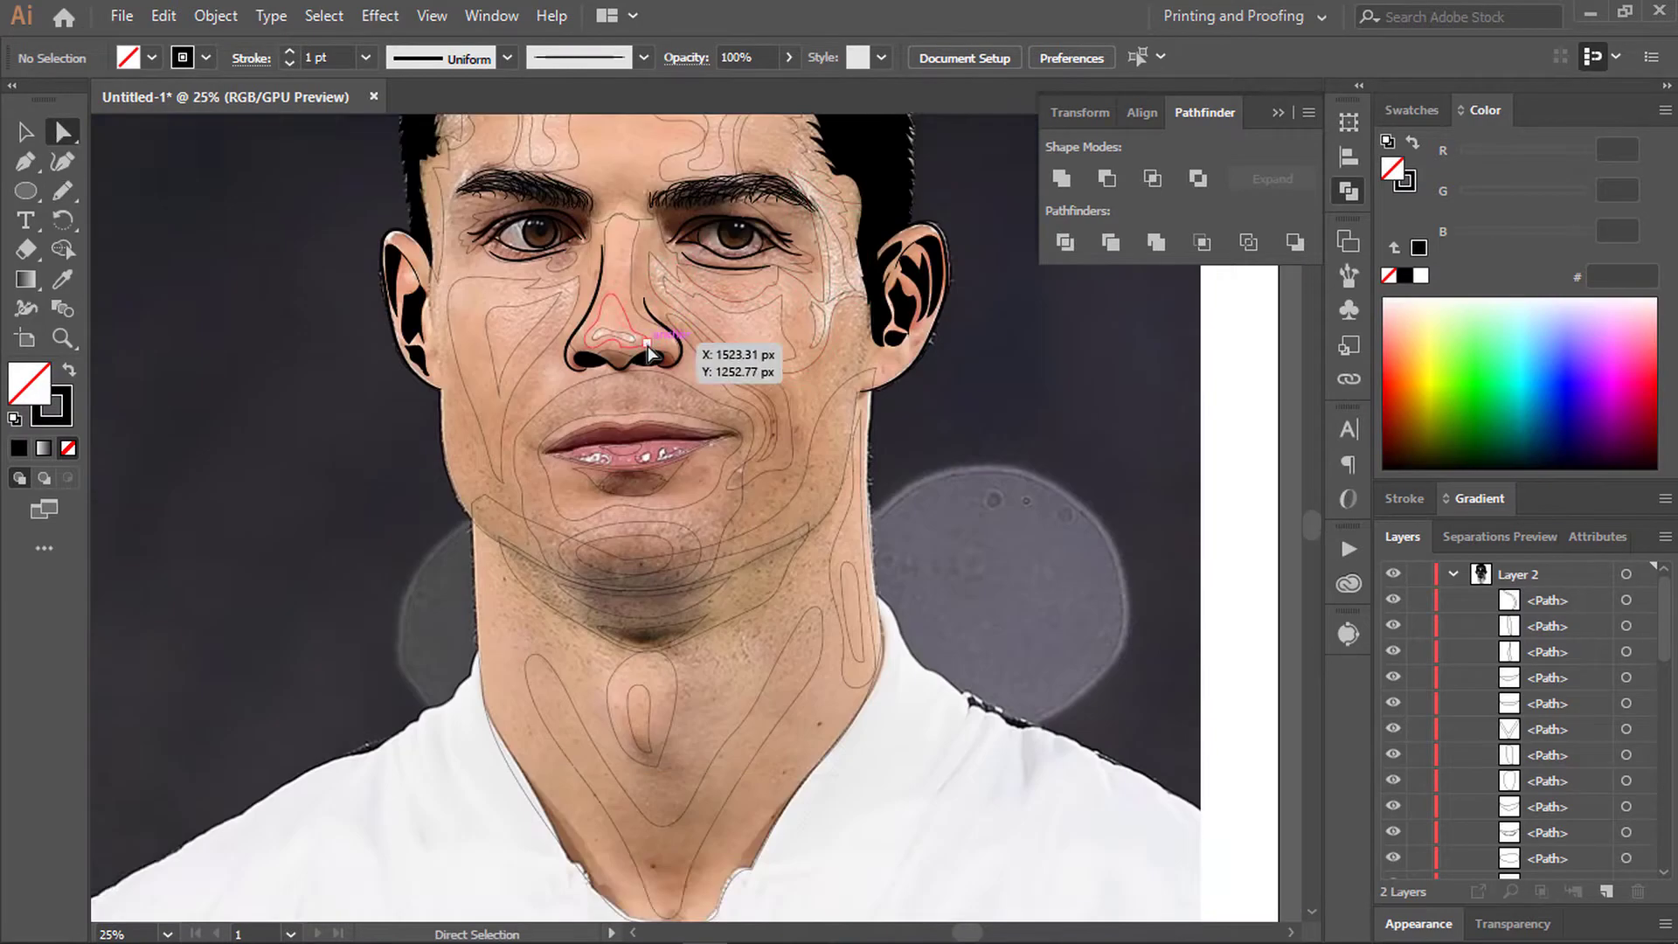
pyautogui.scroll(2, 664, 393)
pyautogui.moveTo(356, 385); pyautogui.dragTo(657, 171)
pyautogui.keyDown('shift'); pyautogui.click(657, 170); pyautogui.keyUp('shift')
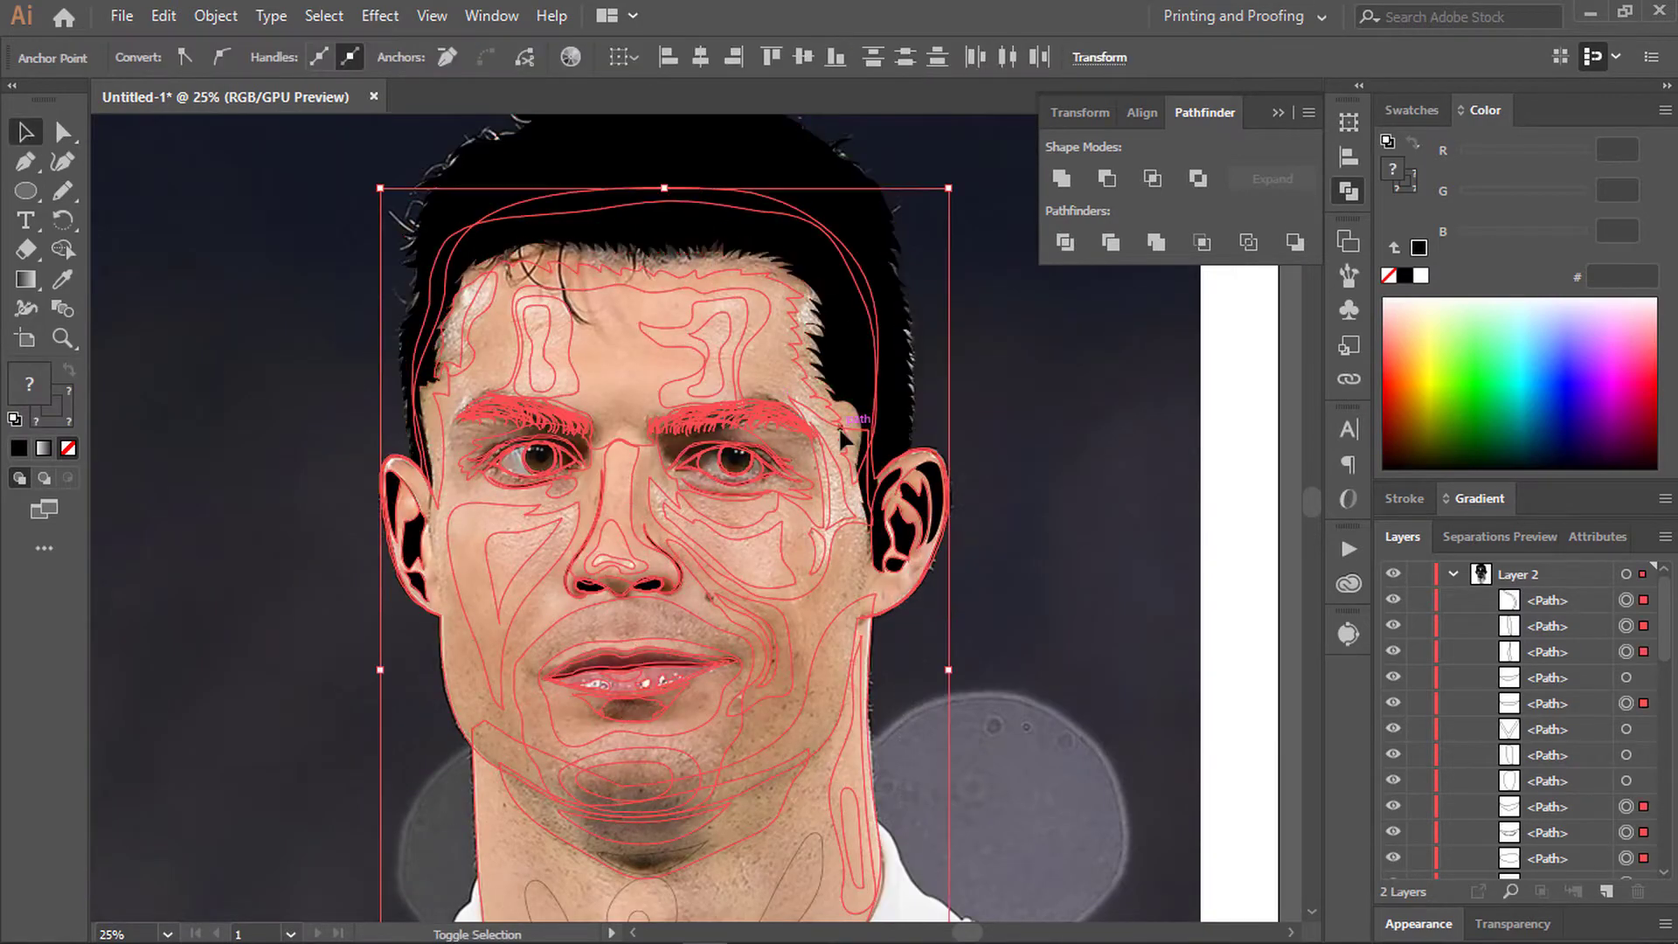
pyautogui.scroll(4, 622, 540)
pyautogui.scroll(-4, 592, 479)
pyautogui.scroll(1, 592, 478)
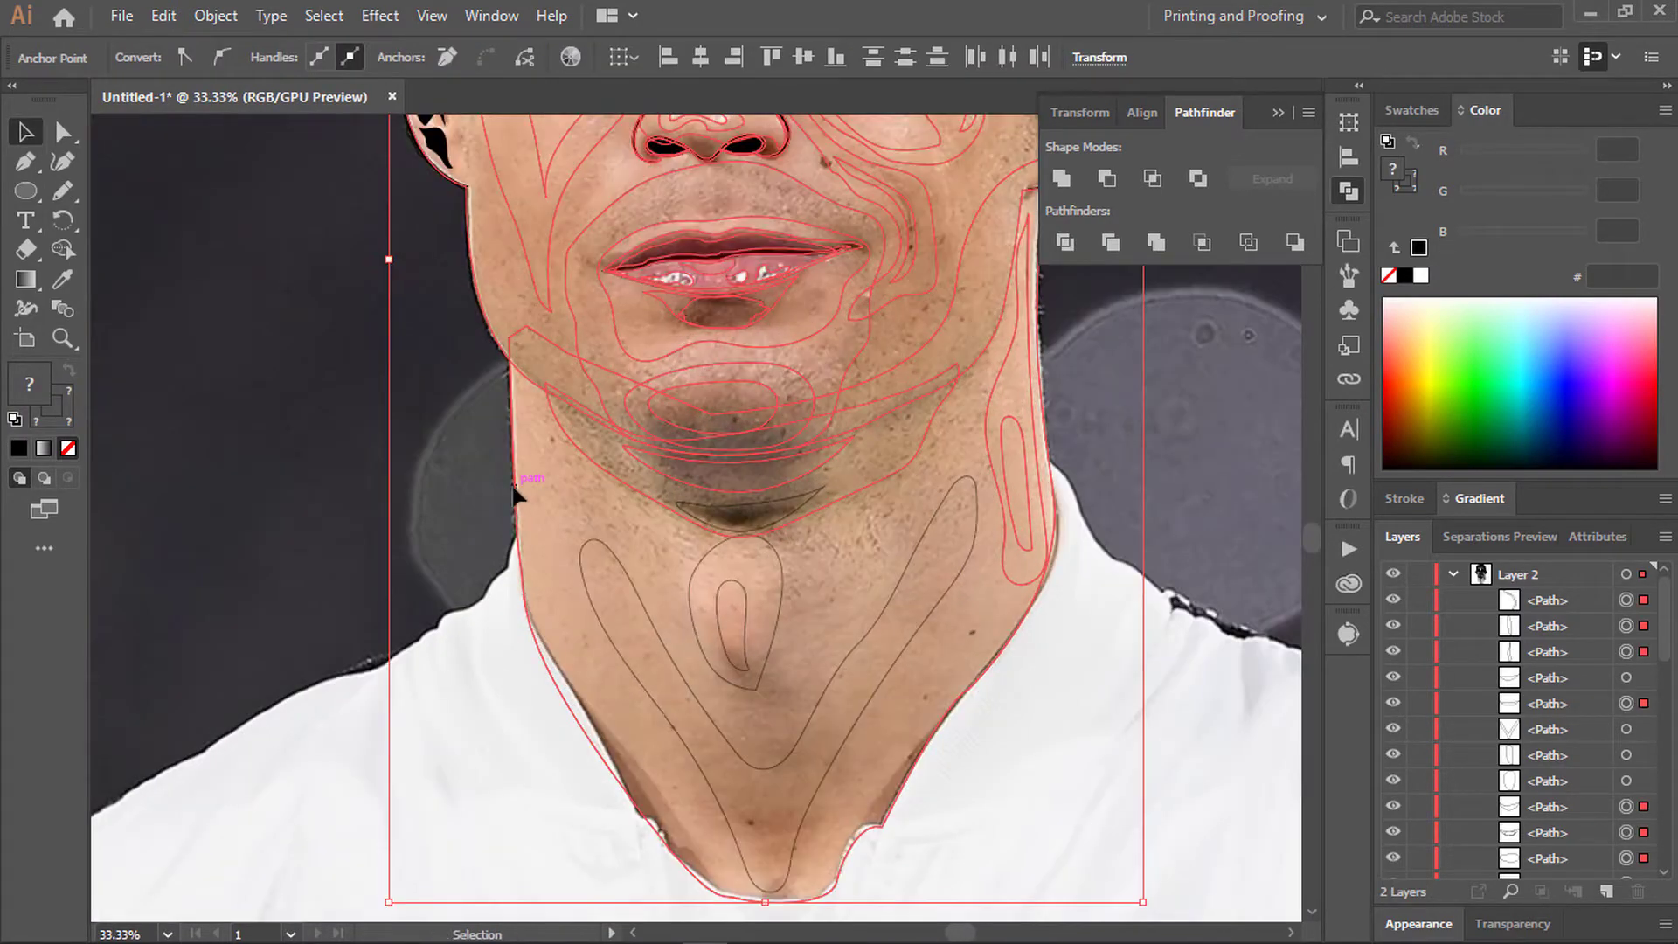
pyautogui.keyDown('shift'); pyautogui.click(1005, 444); pyautogui.keyUp('shift')
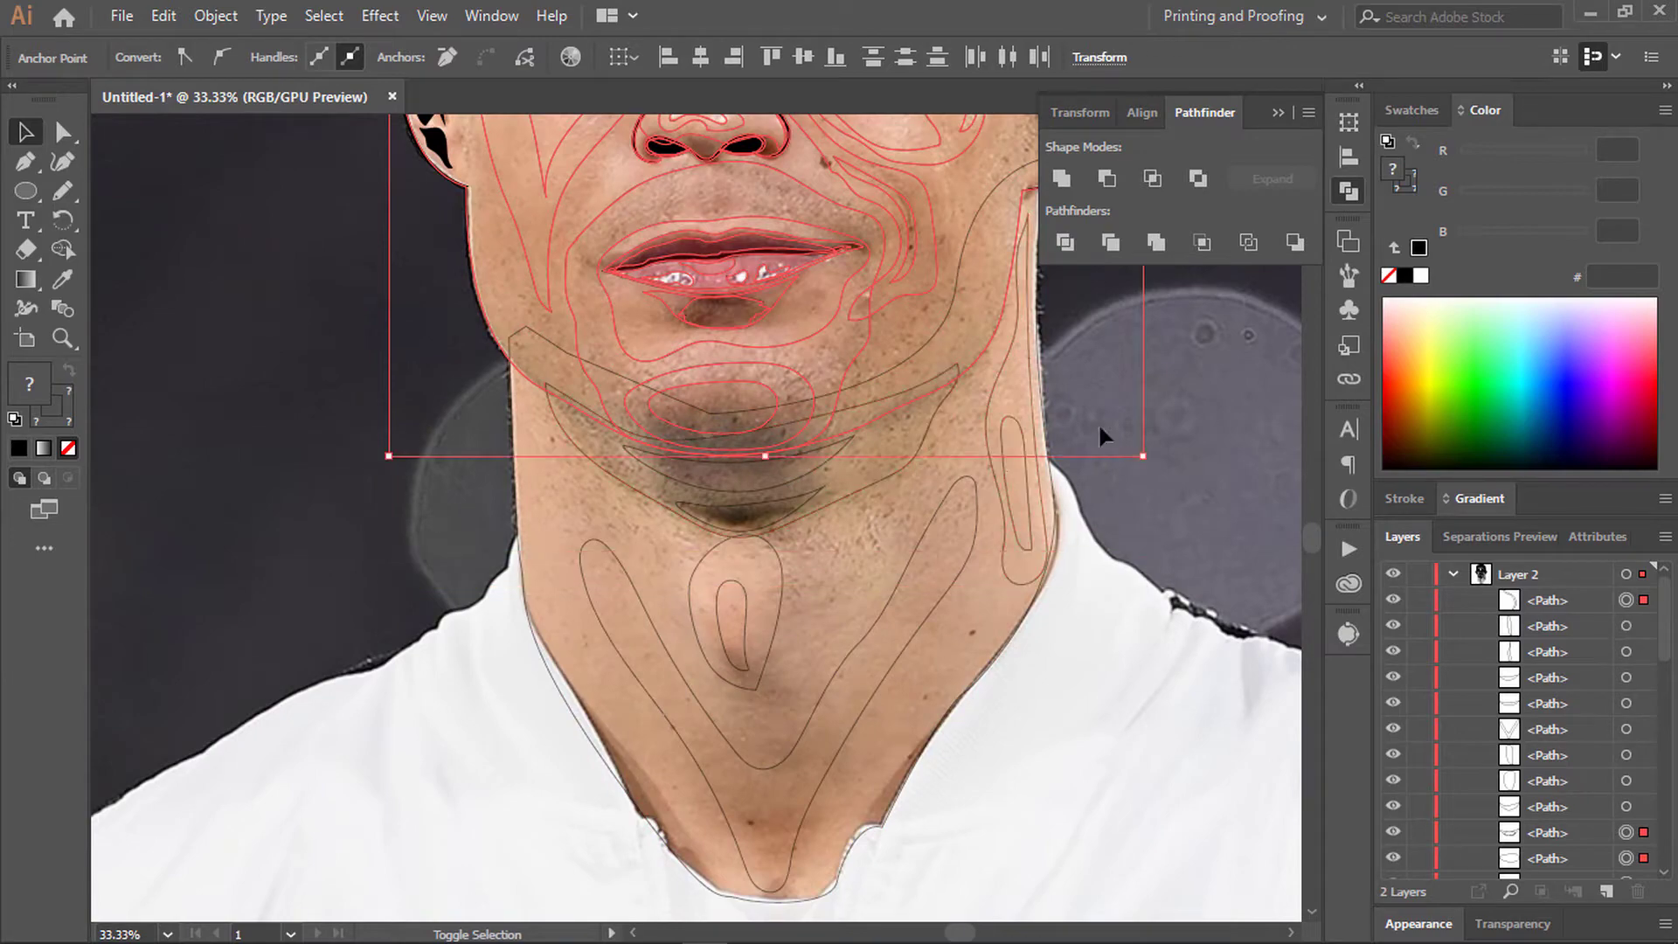
pyautogui.scroll(7, 593, 281)
pyautogui.scroll(-5, 920, 316)
pyautogui.keyDown('shift'); pyautogui.click(491, 631); pyautogui.keyUp('shift')
pyautogui.scroll(-2, 491, 631)
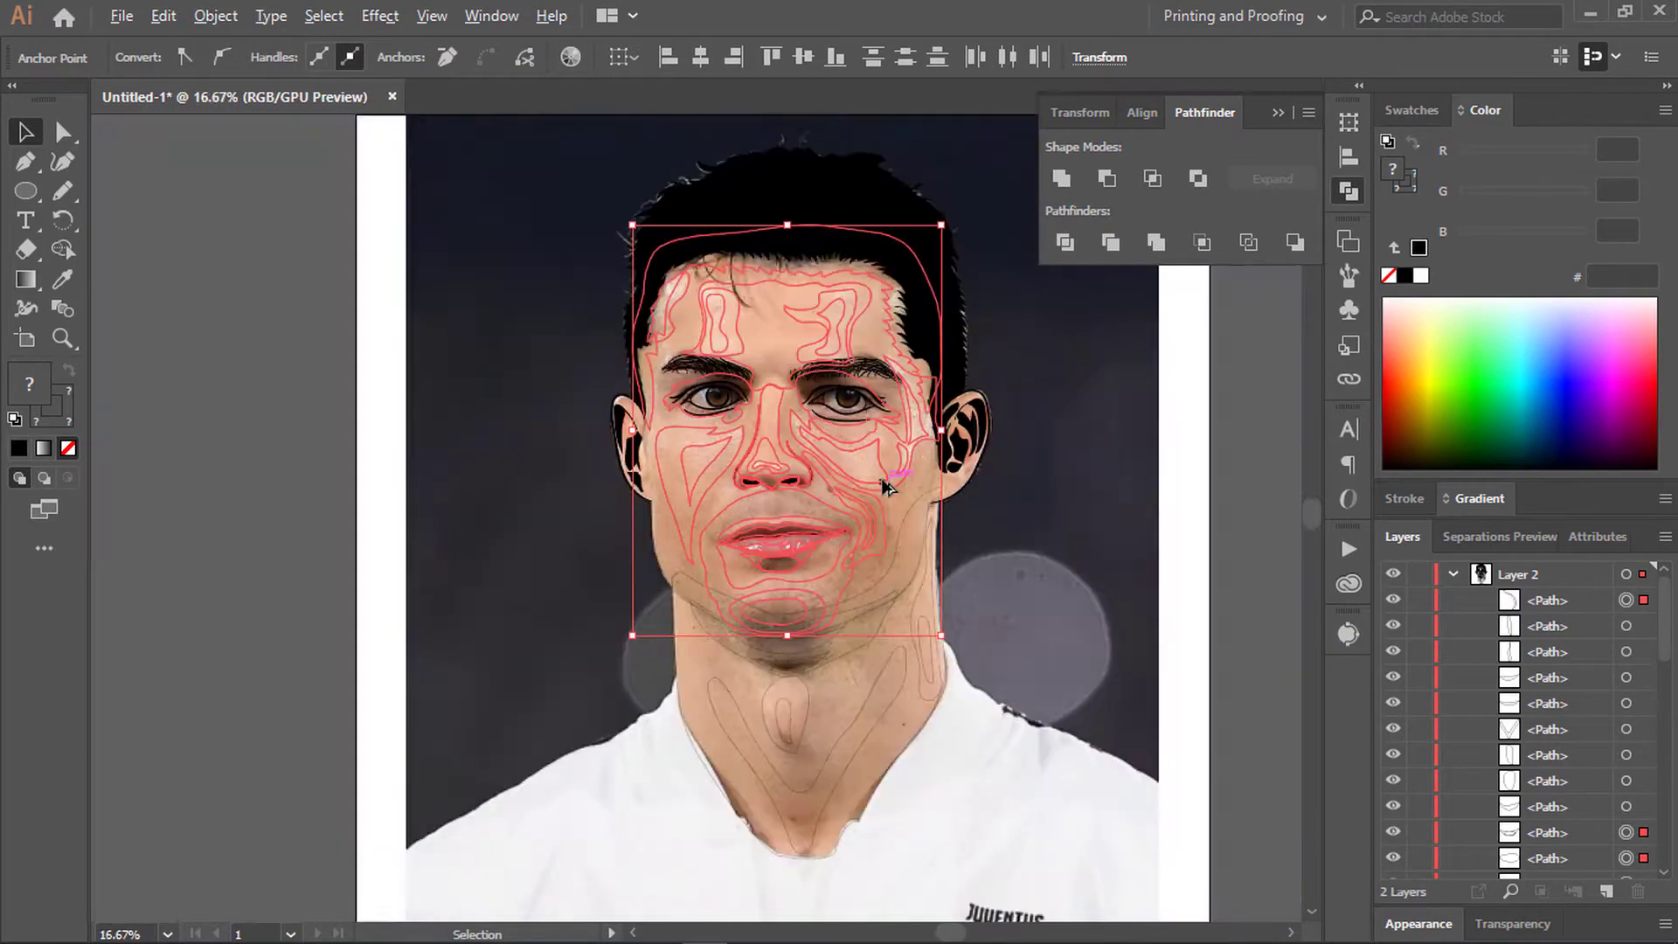
pyautogui.scroll(3, 742, 704)
pyautogui.scroll(2, 742, 703)
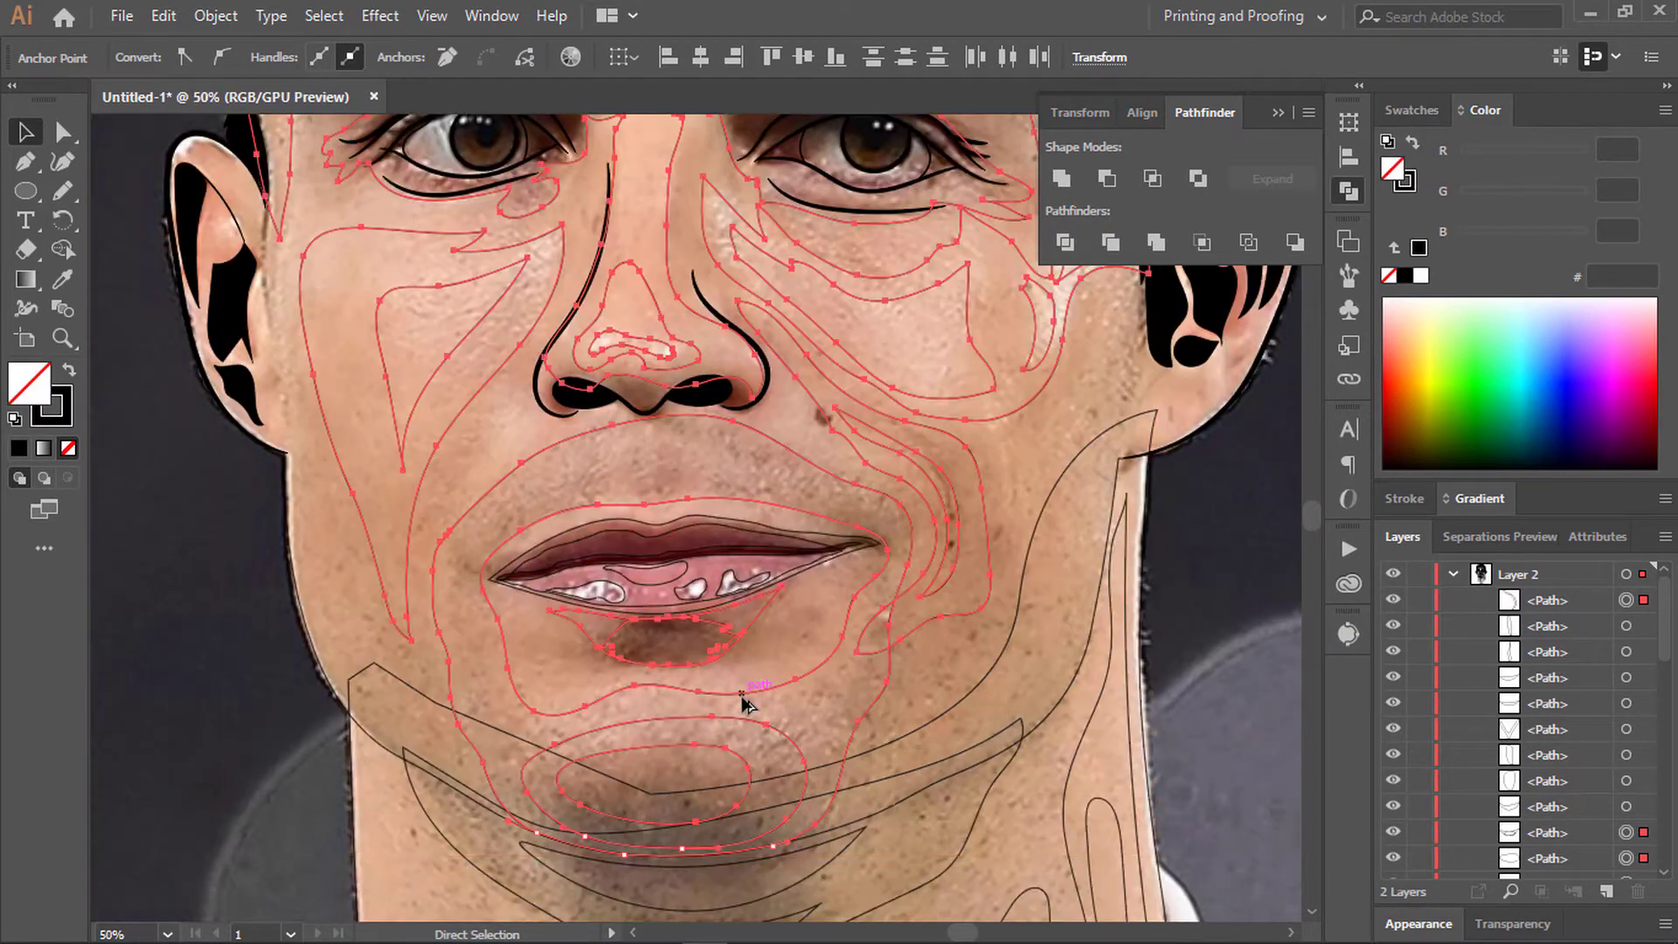
pyautogui.hotkey('ctrl', 'g')
# Step: Trace a shading contour around the nostril shadows
pyautogui.scroll(1, 787, 664)
pyautogui.scroll(1, 943, 587)
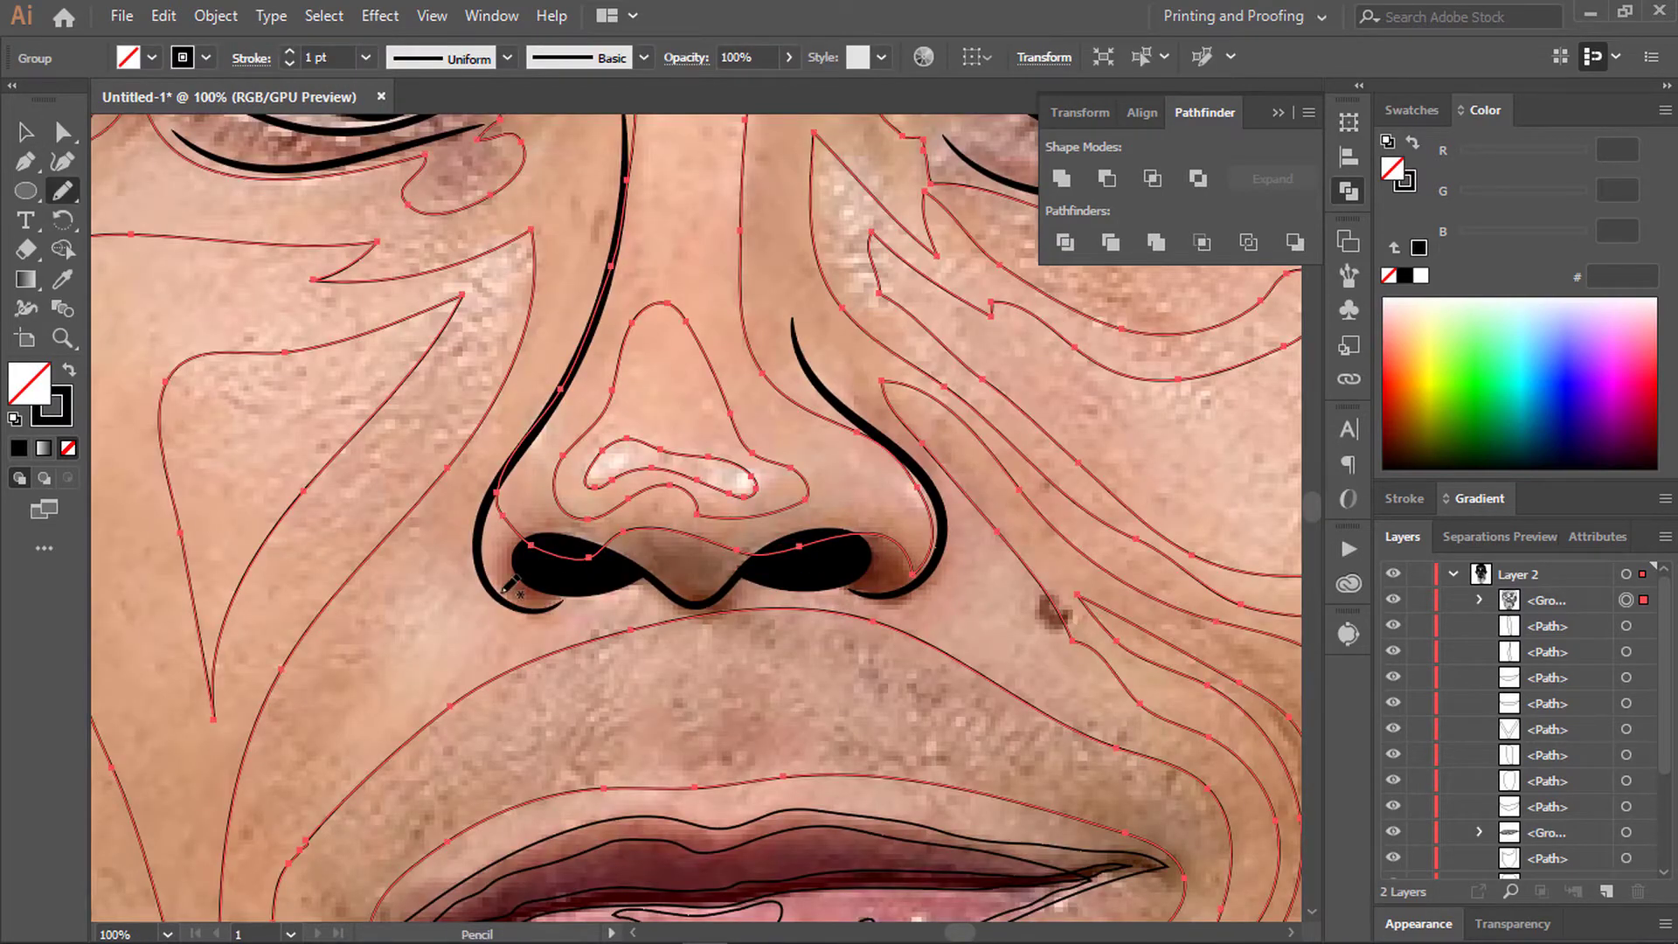
pyautogui.moveTo(920, 594); pyautogui.dragTo(498, 618)
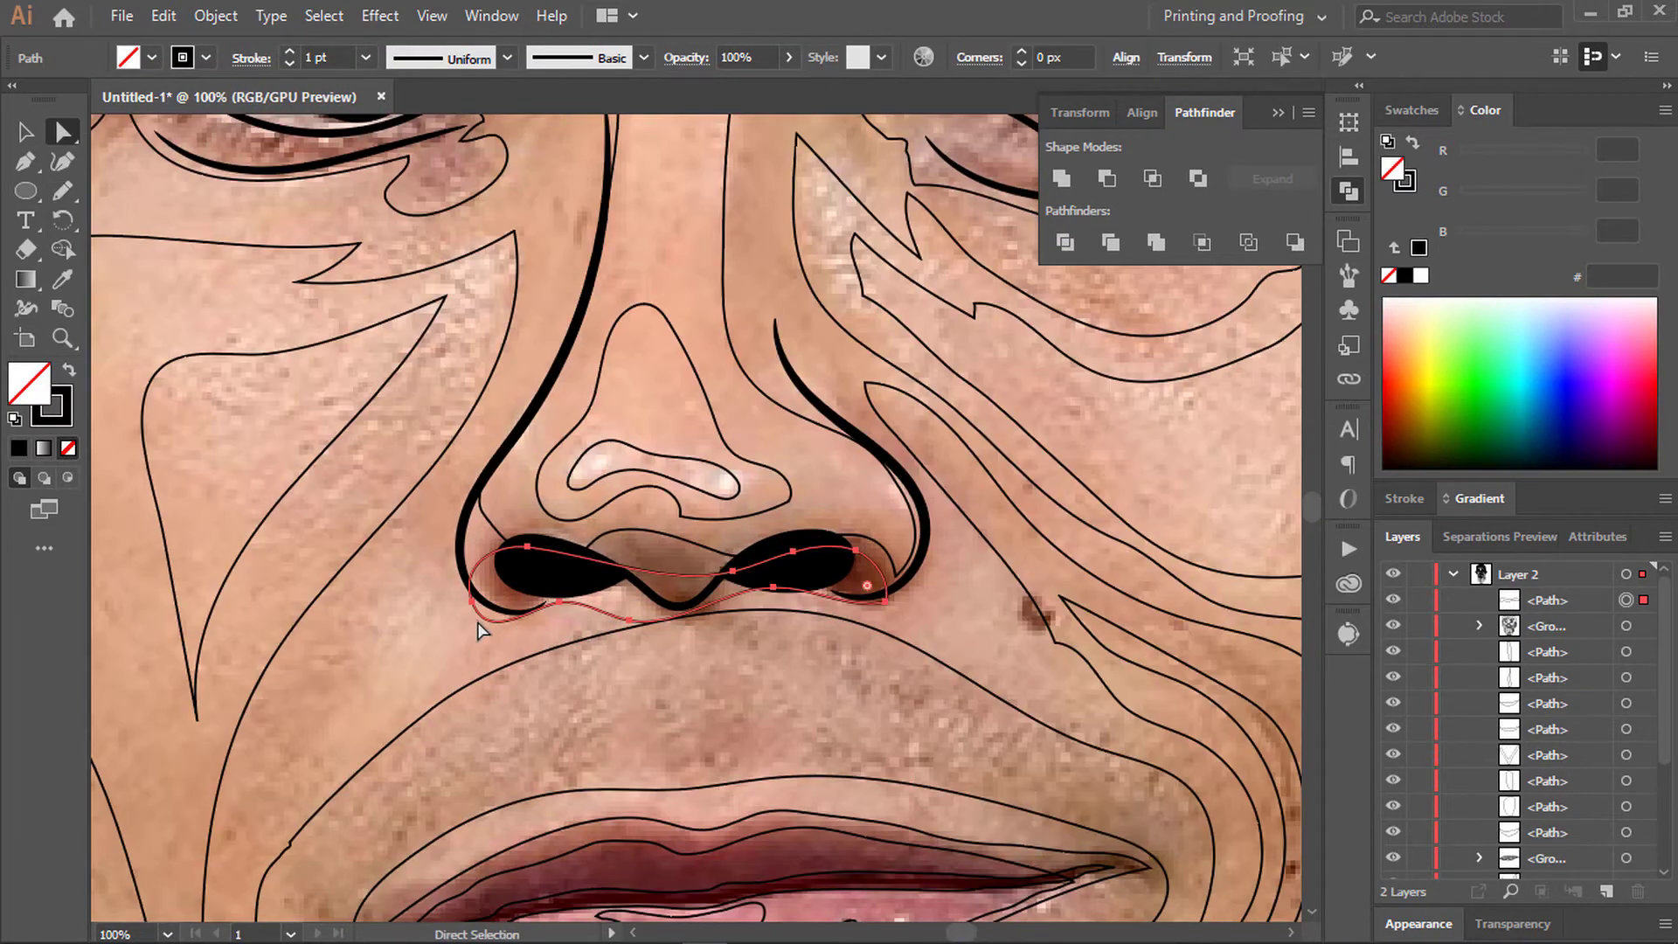
# Step: Give the head outline an orange fill and switch the Color panel to HSB
pyautogui.scroll(-5, 478, 629)
pyautogui.scroll(1, 742, 684)
pyautogui.click(347, 228)
pyautogui.hotkey('shift', 'x')
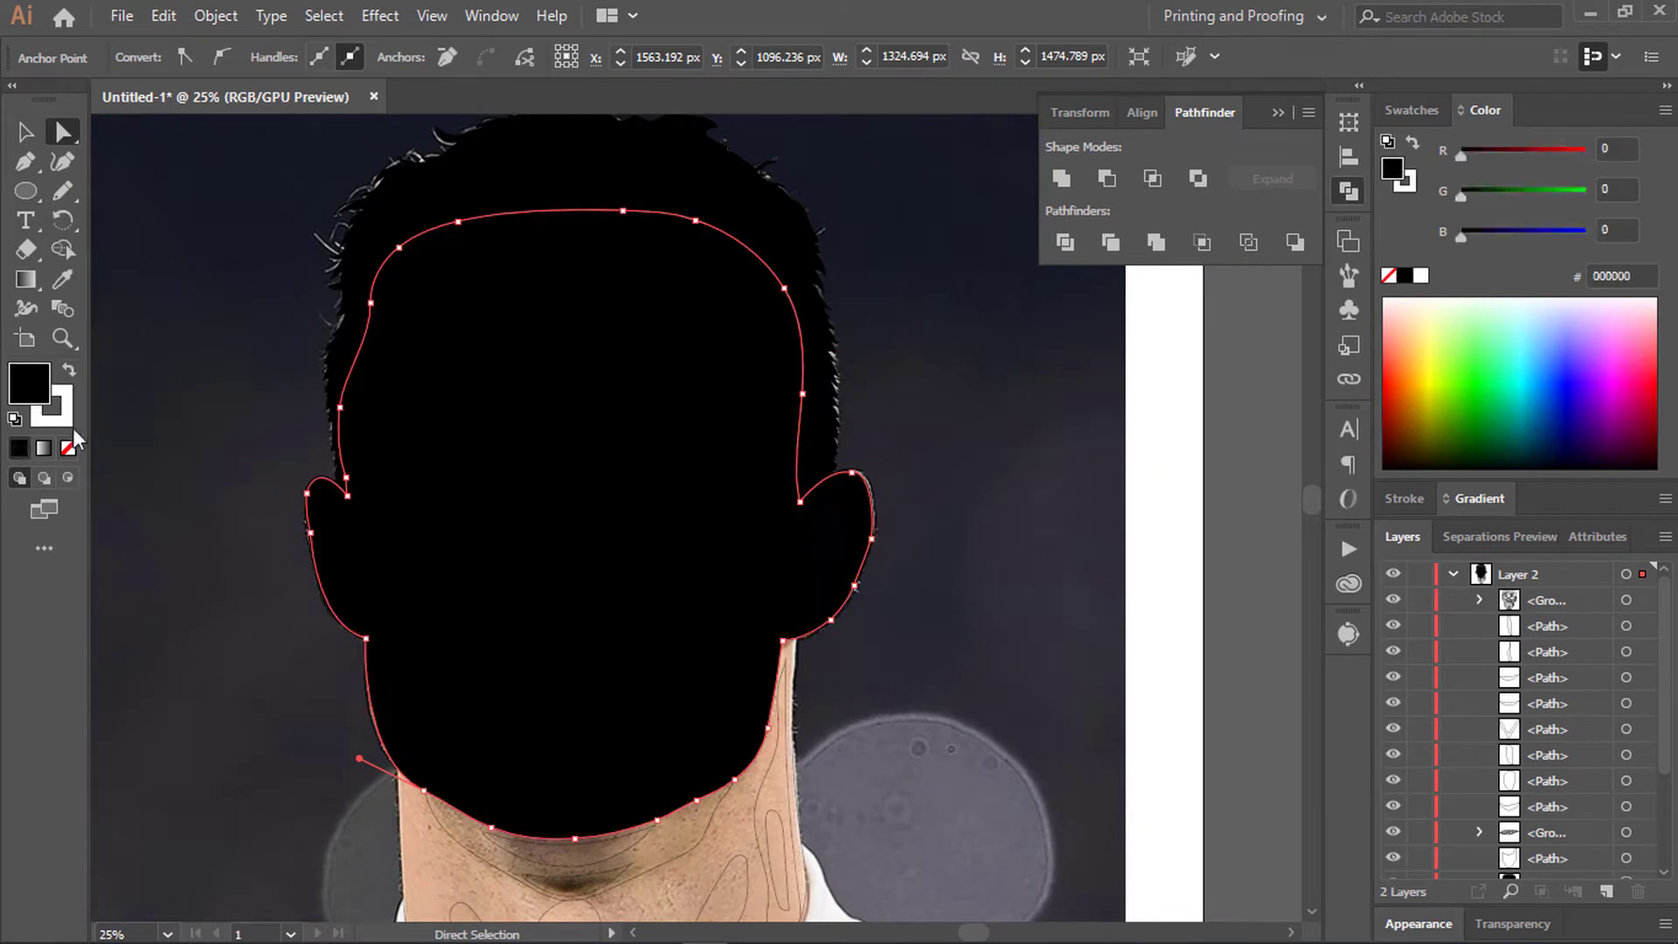
pyautogui.click(1404, 364)
pyautogui.rightClick(1408, 377)
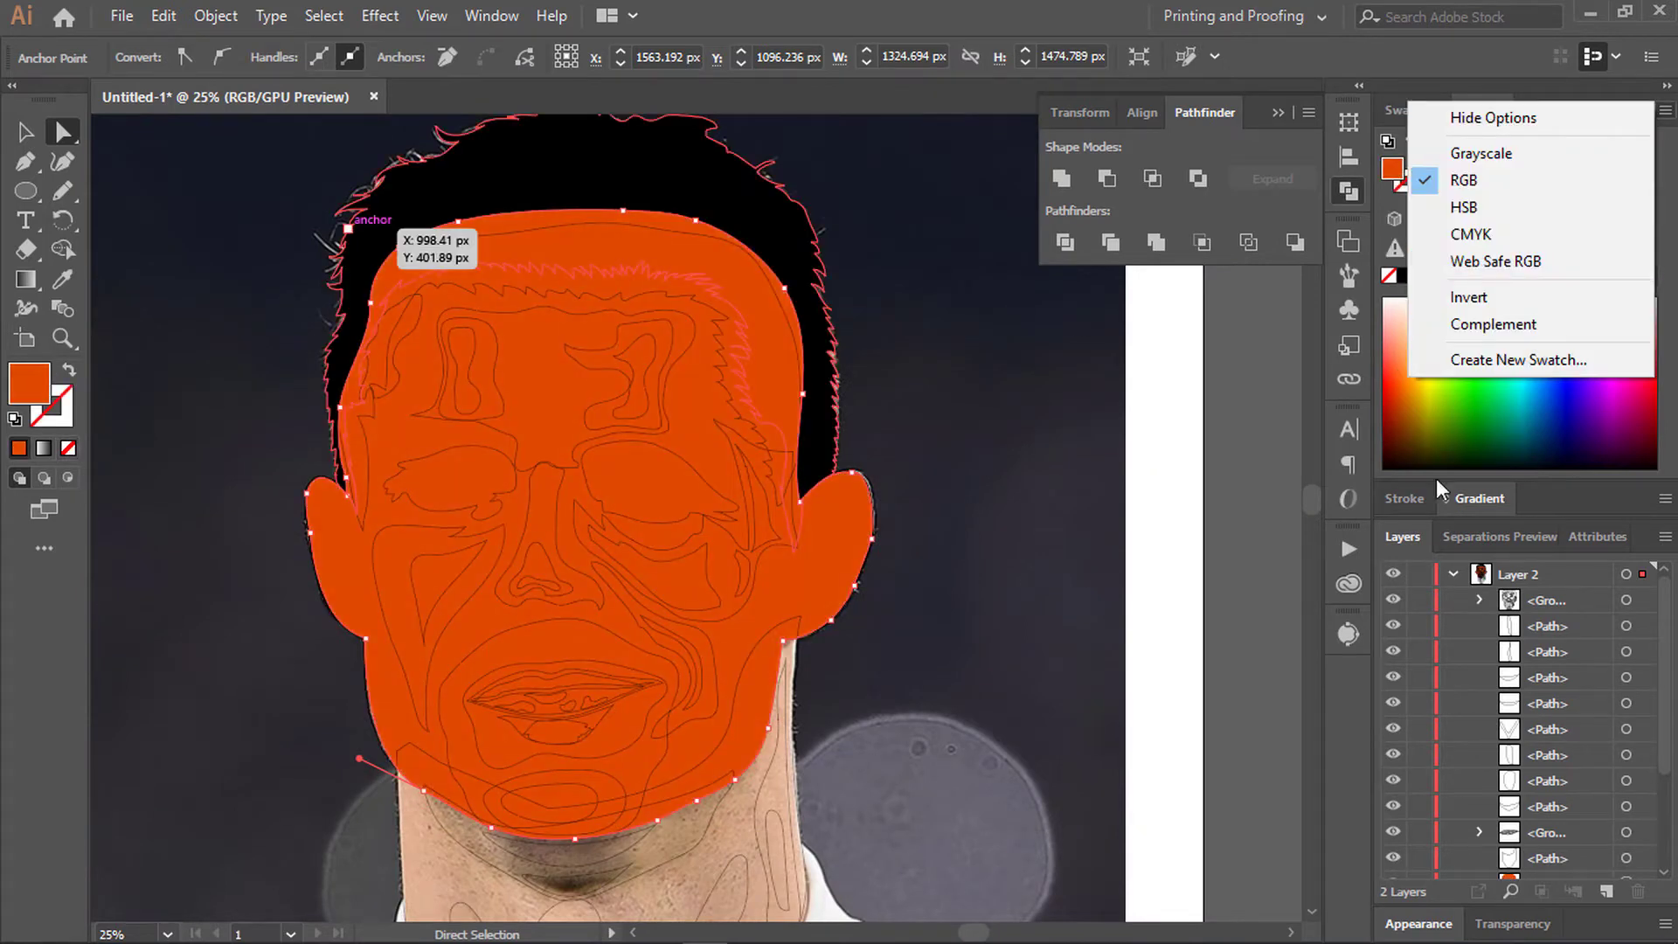
pyautogui.click(1346, 348)
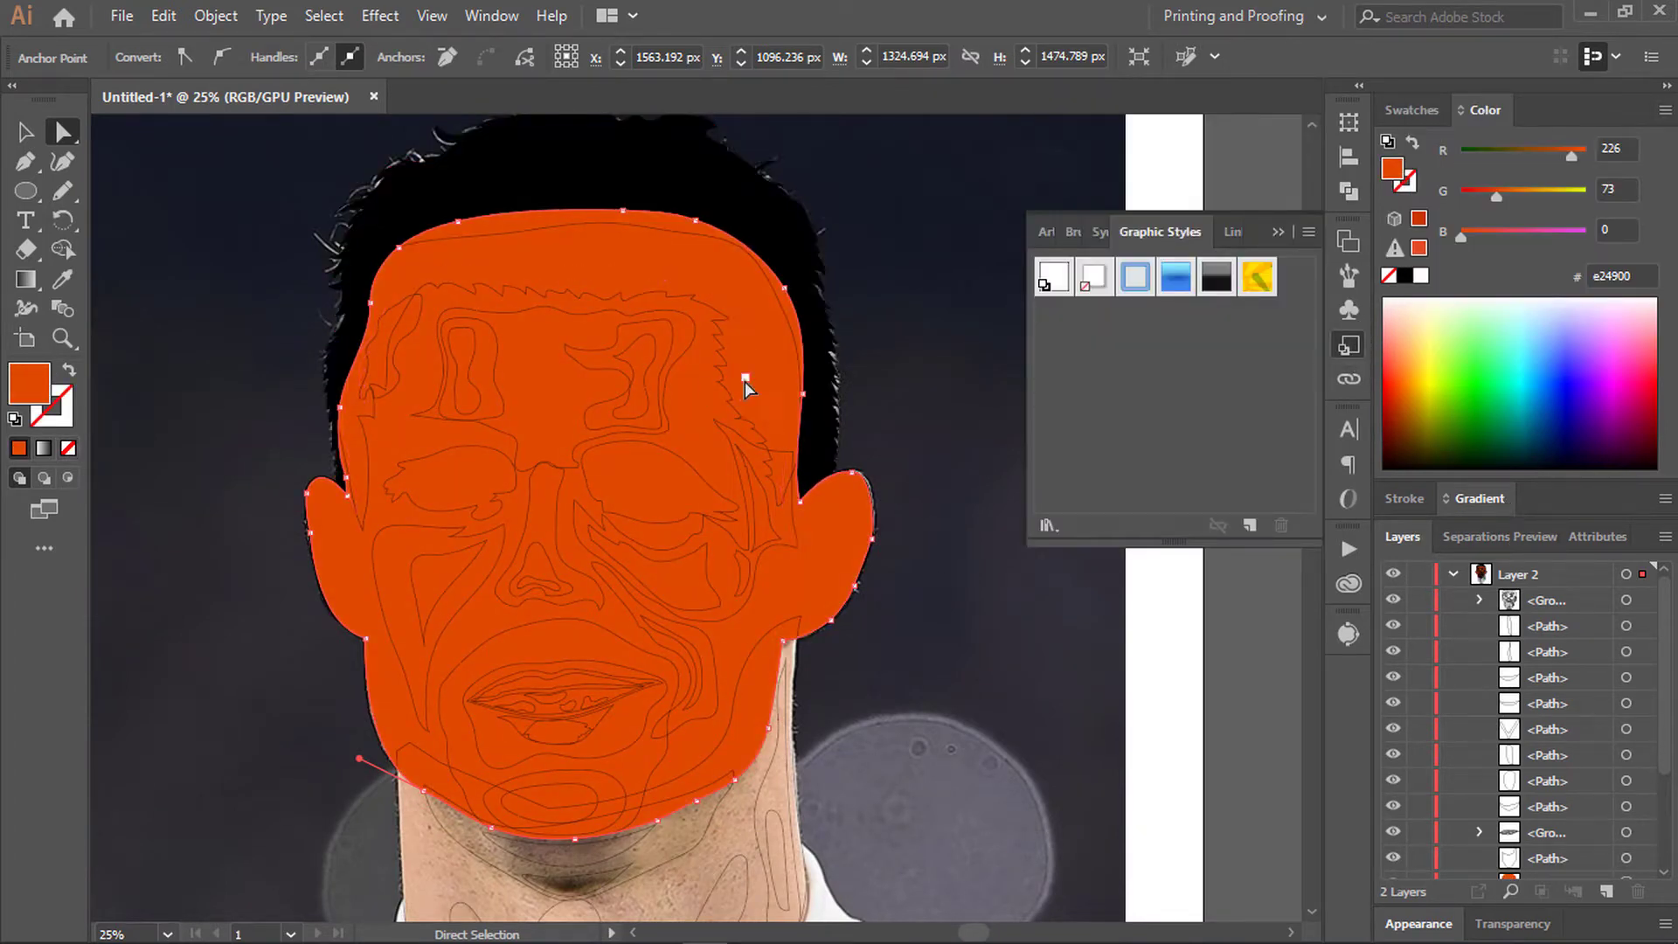
# Step: Lighten the fill to a pale peach and move it beneath the facial features in Layers
pyautogui.click(632, 350)
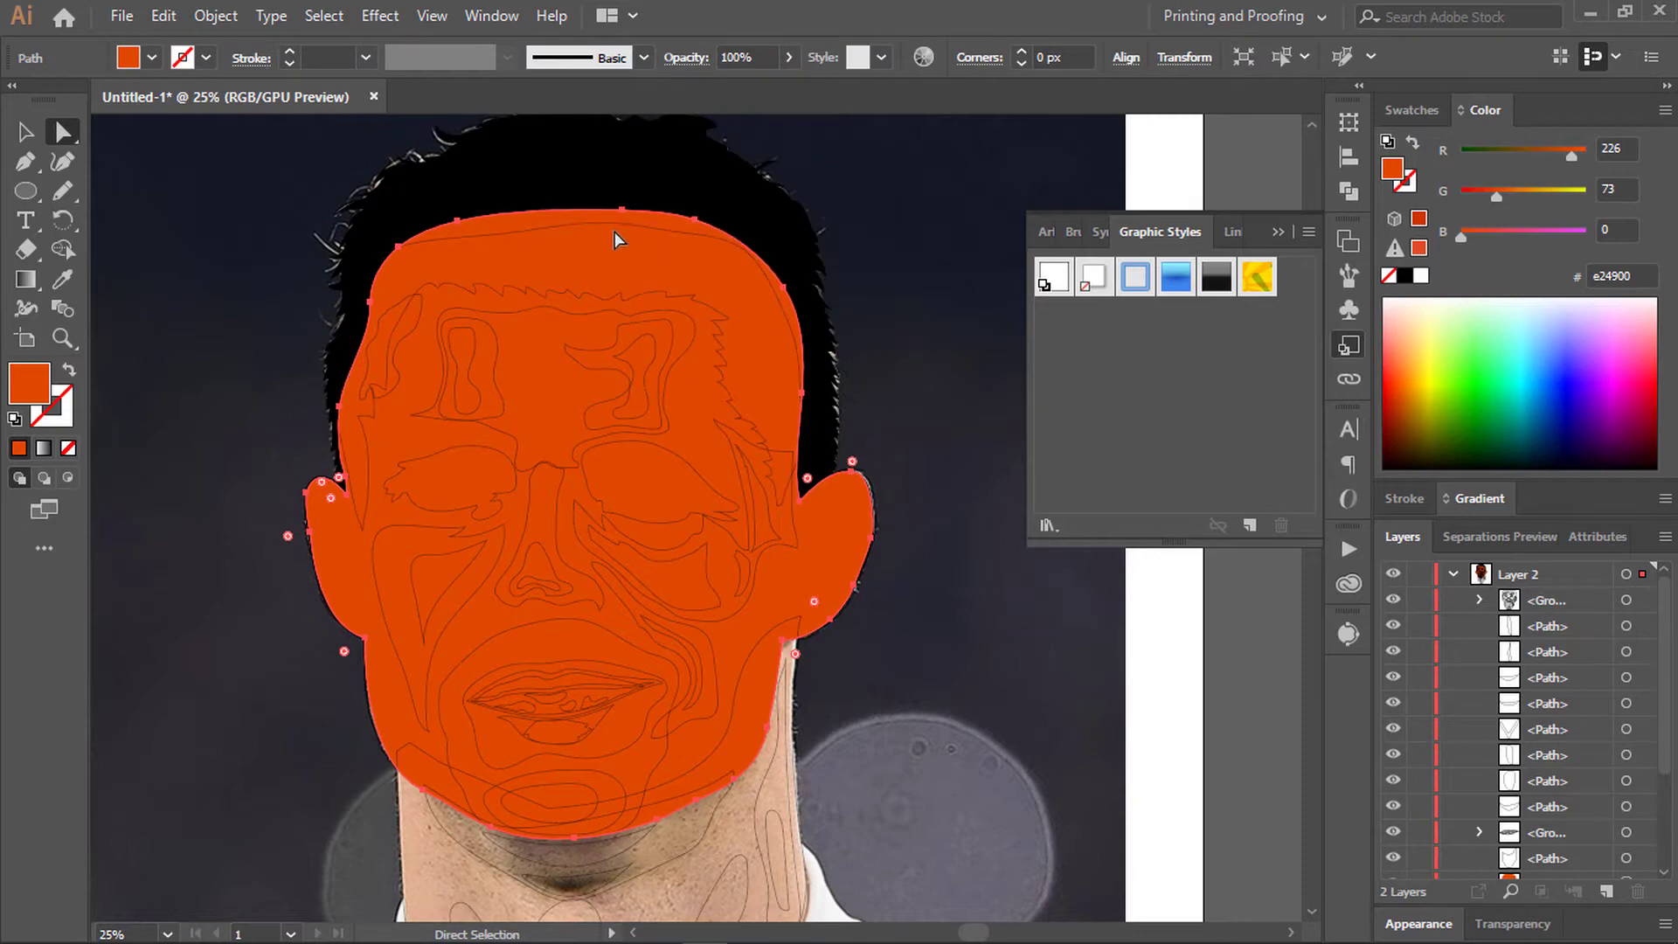
pyautogui.click(1411, 345)
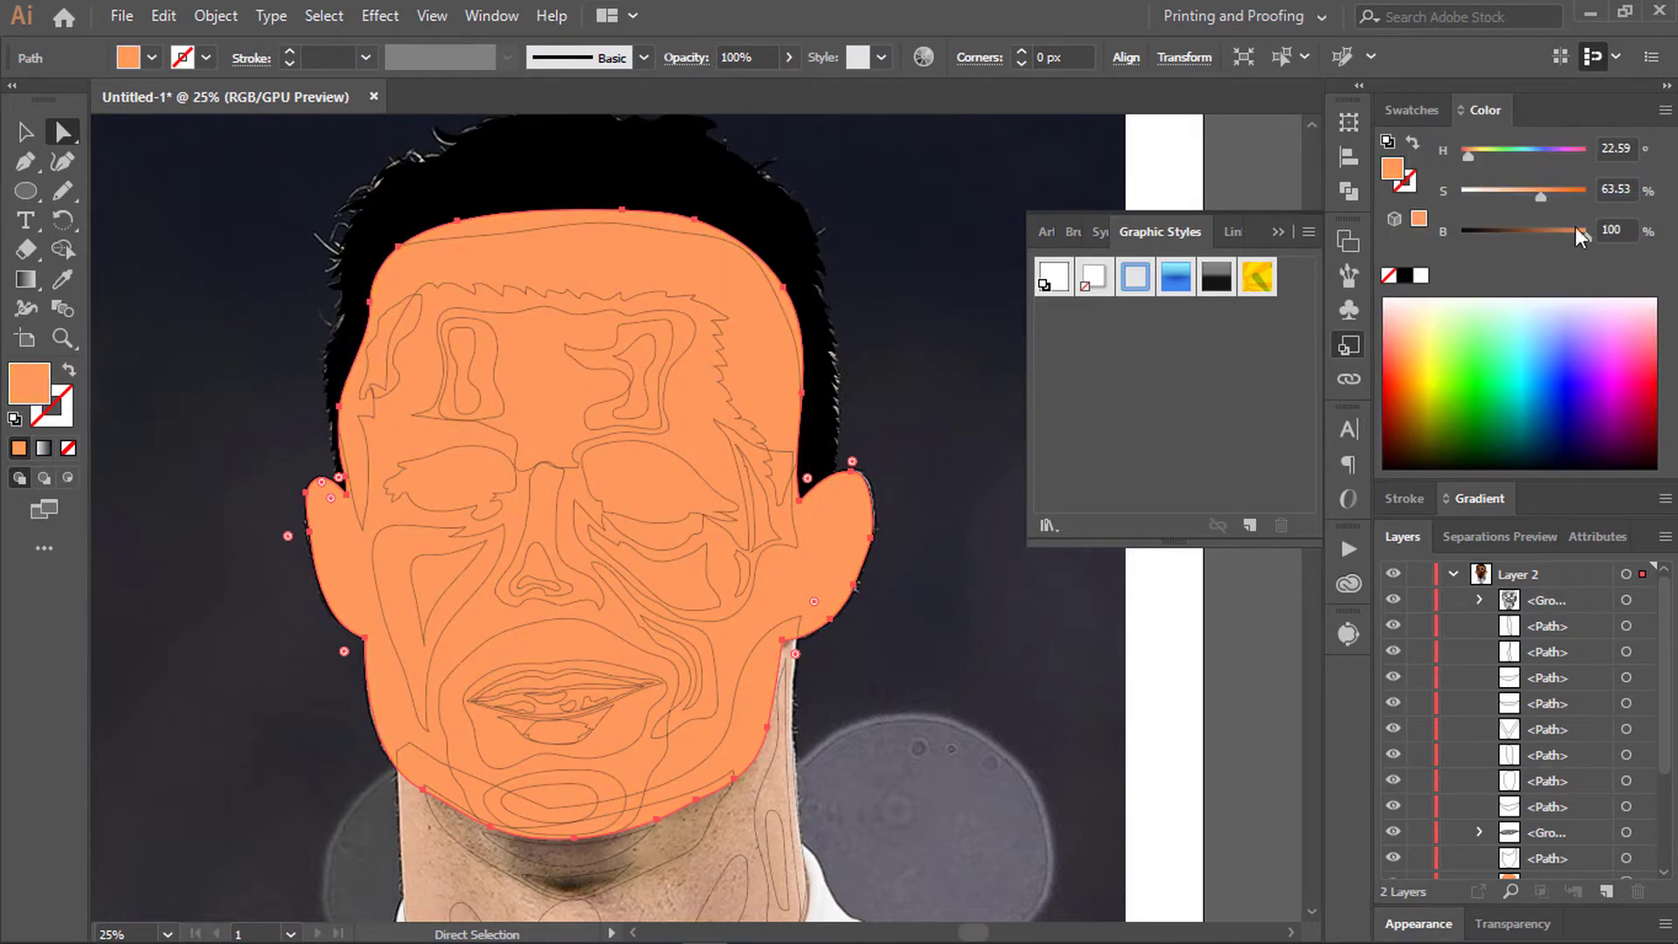
pyautogui.moveTo(1518, 202); pyautogui.dragTo(1511, 198)
pyautogui.hotkey('ctrl', 'shift', 'a')
pyautogui.scroll(-3, 1538, 717)
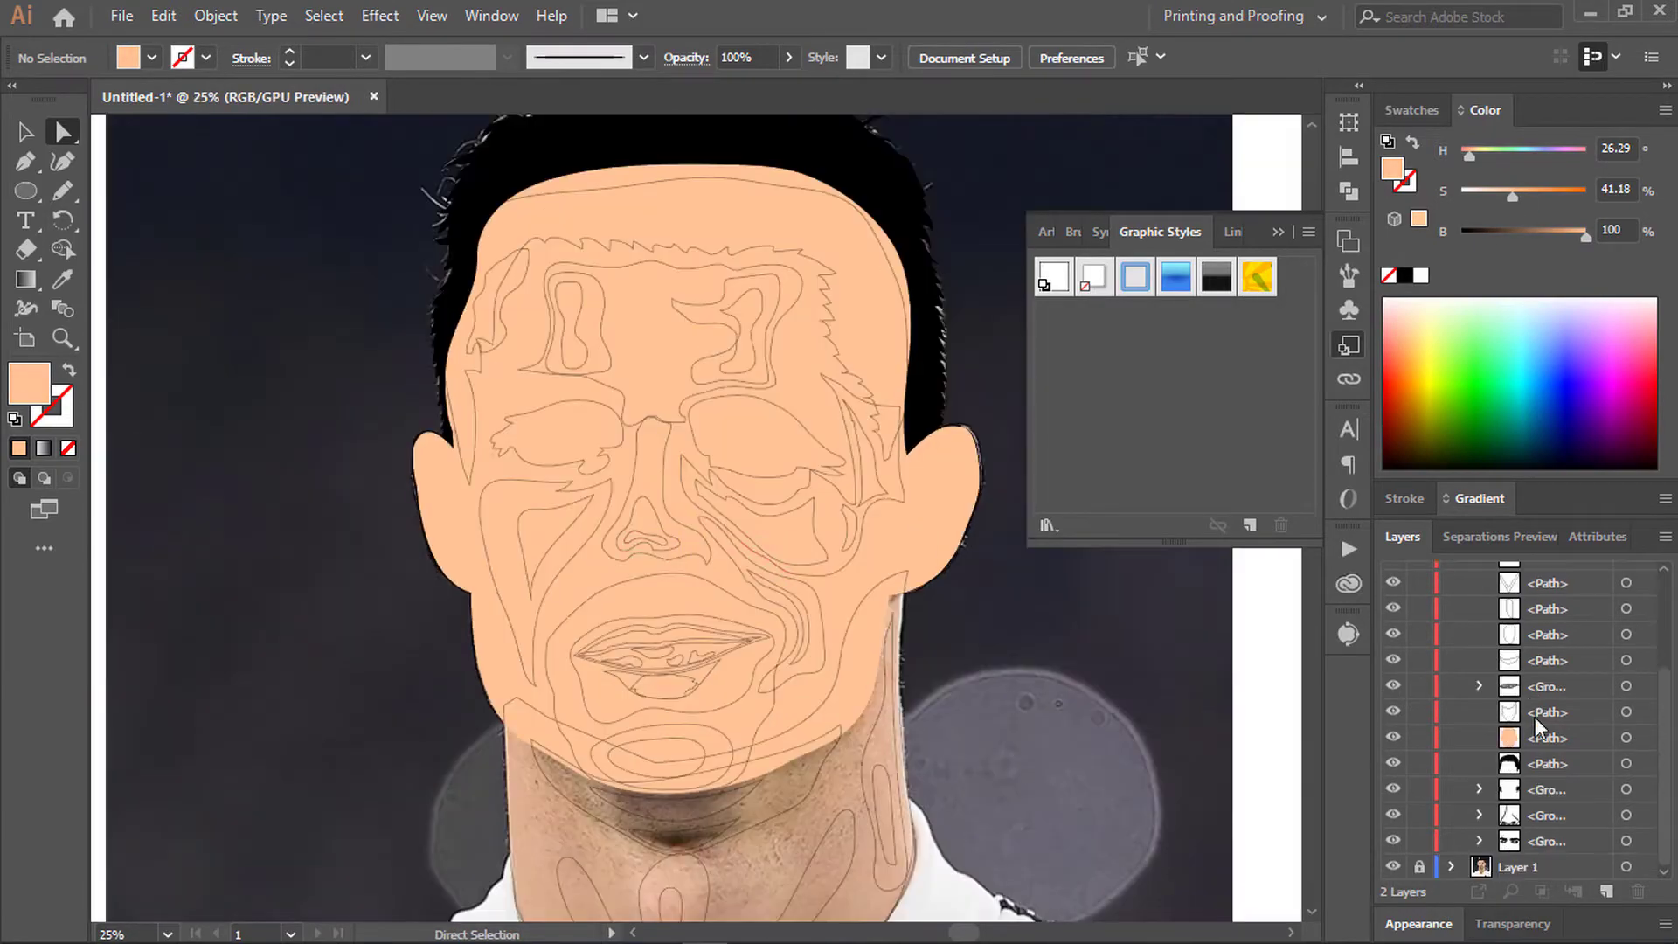
pyautogui.moveTo(1546, 815)
pyautogui.mouseDown()
pyautogui.moveTo(1547, 757)
pyautogui.moveTo(1572, 852)
pyautogui.mouseUp()
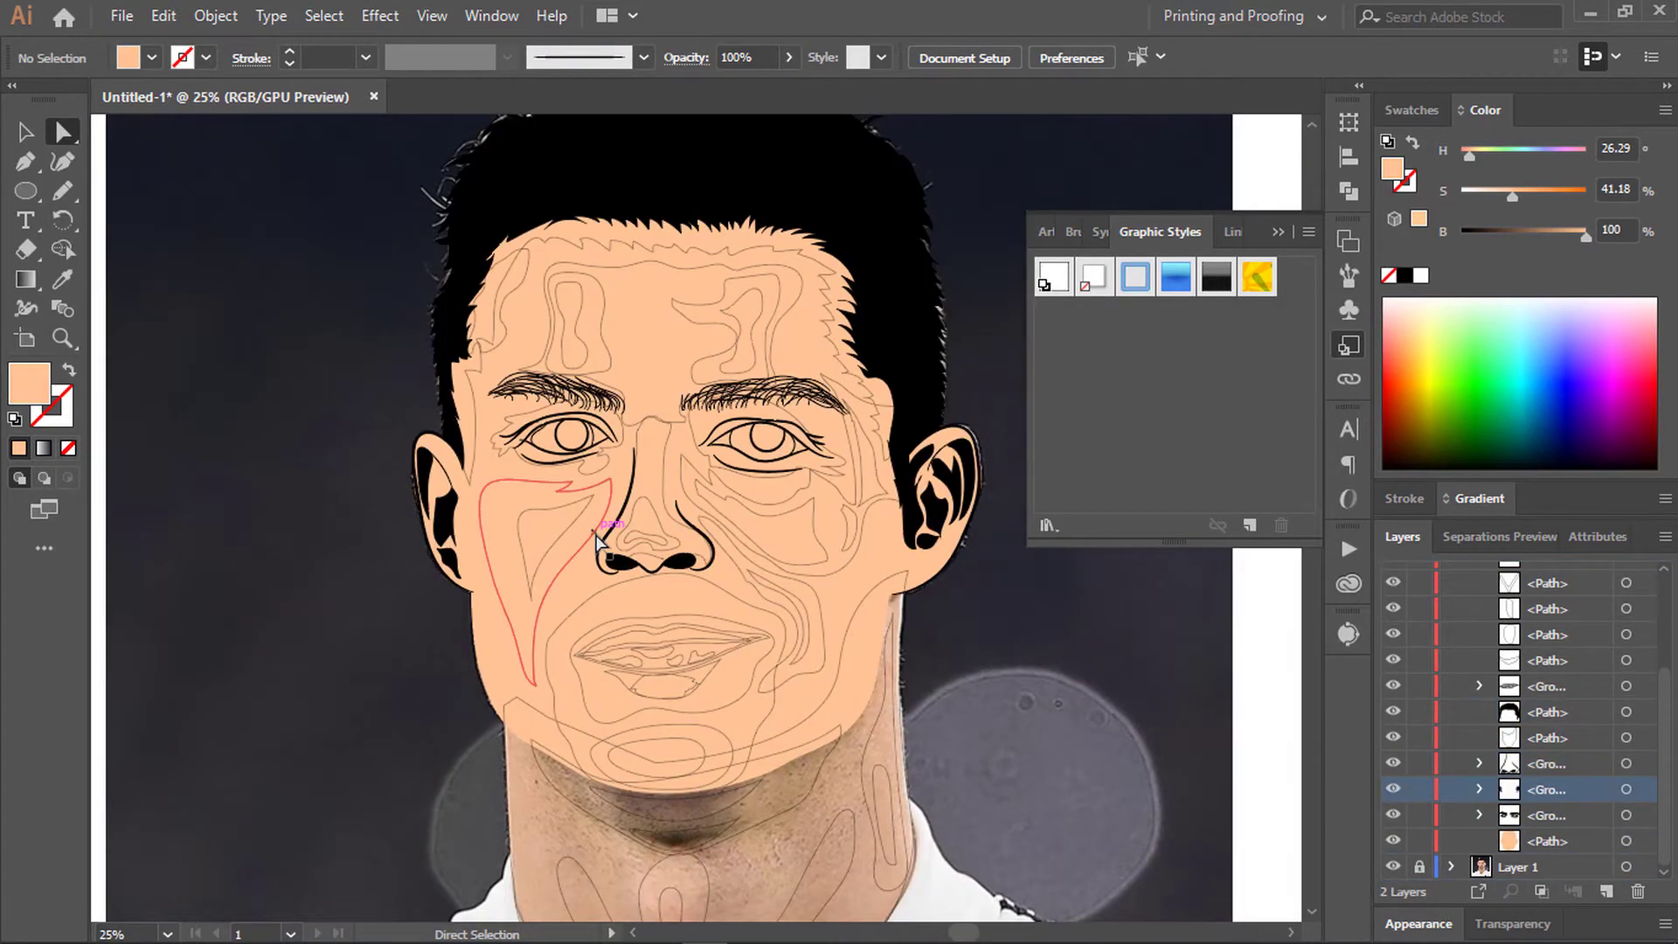
# Step: Select the eye group and its white eyeball regions
pyautogui.scroll(-1, 786, 586)
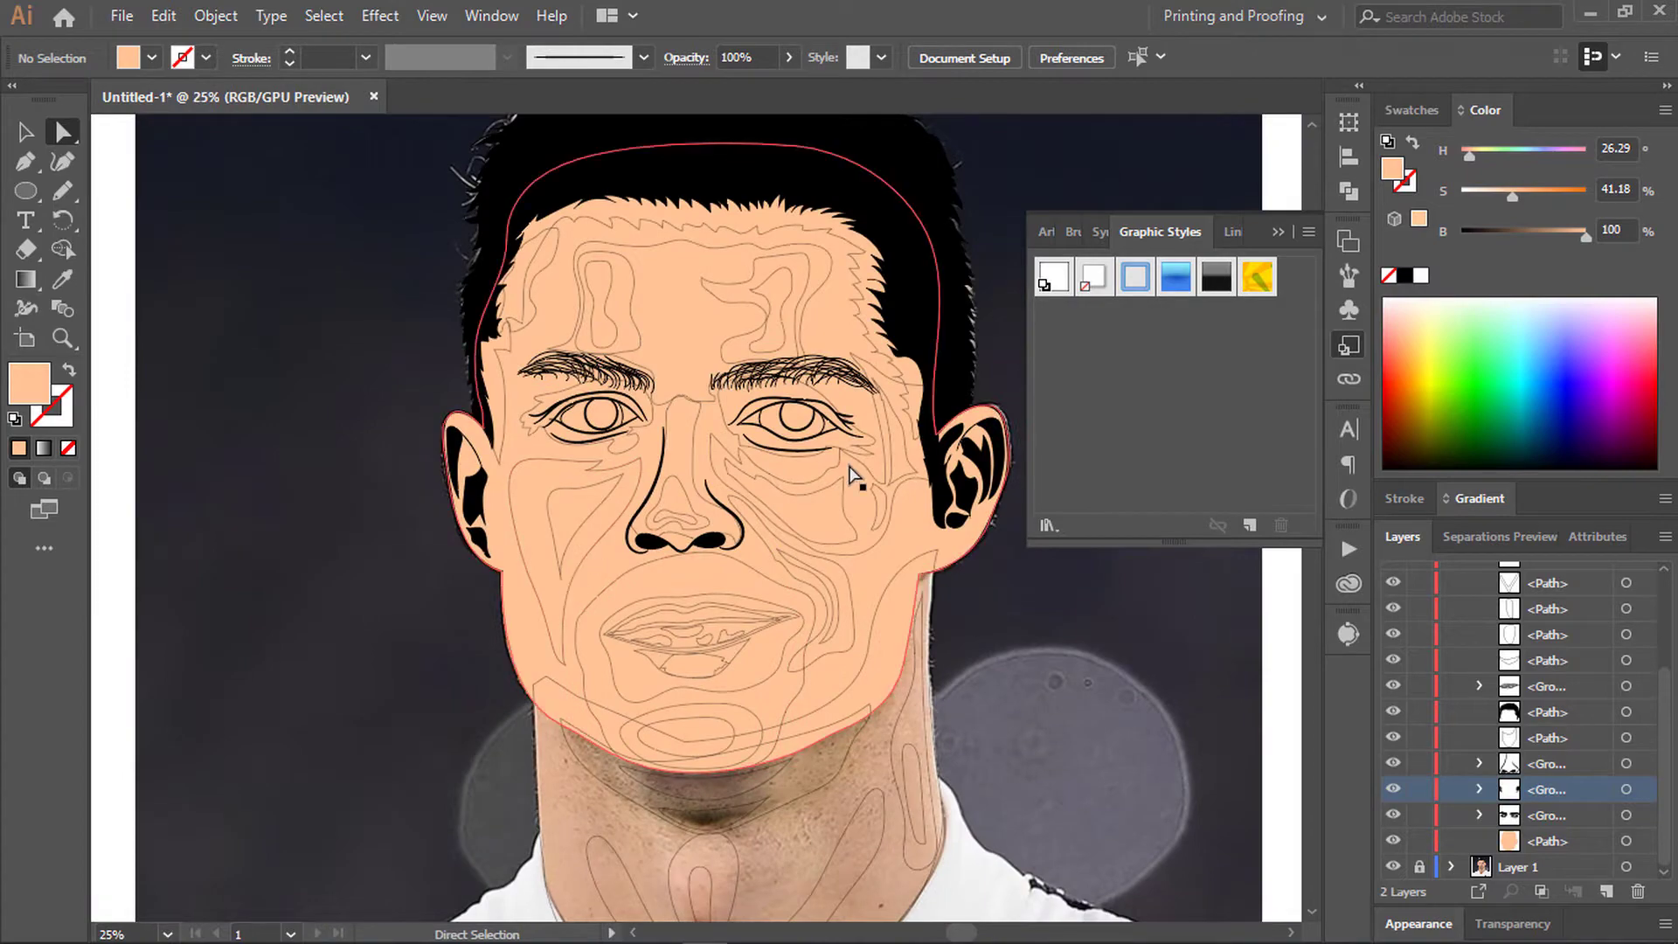
pyautogui.scroll(-1, 711, 374)
pyautogui.scroll(1, 742, 411)
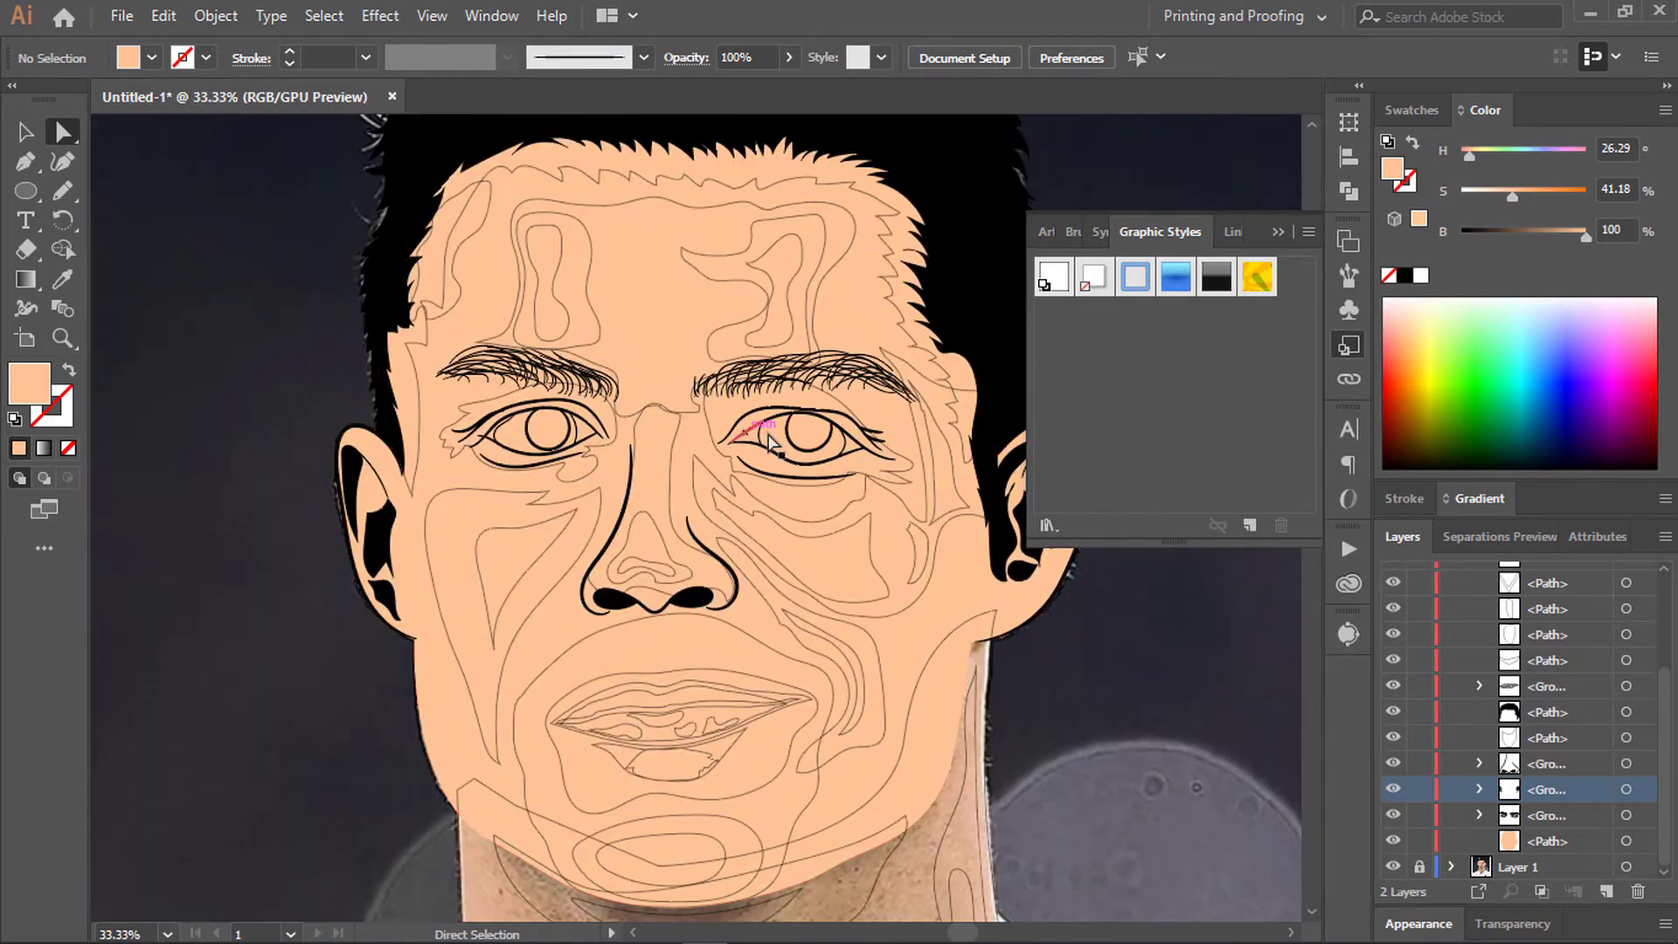
pyautogui.click(769, 443)
pyautogui.scroll(4, 769, 443)
pyautogui.hotkey('shift', 'm')
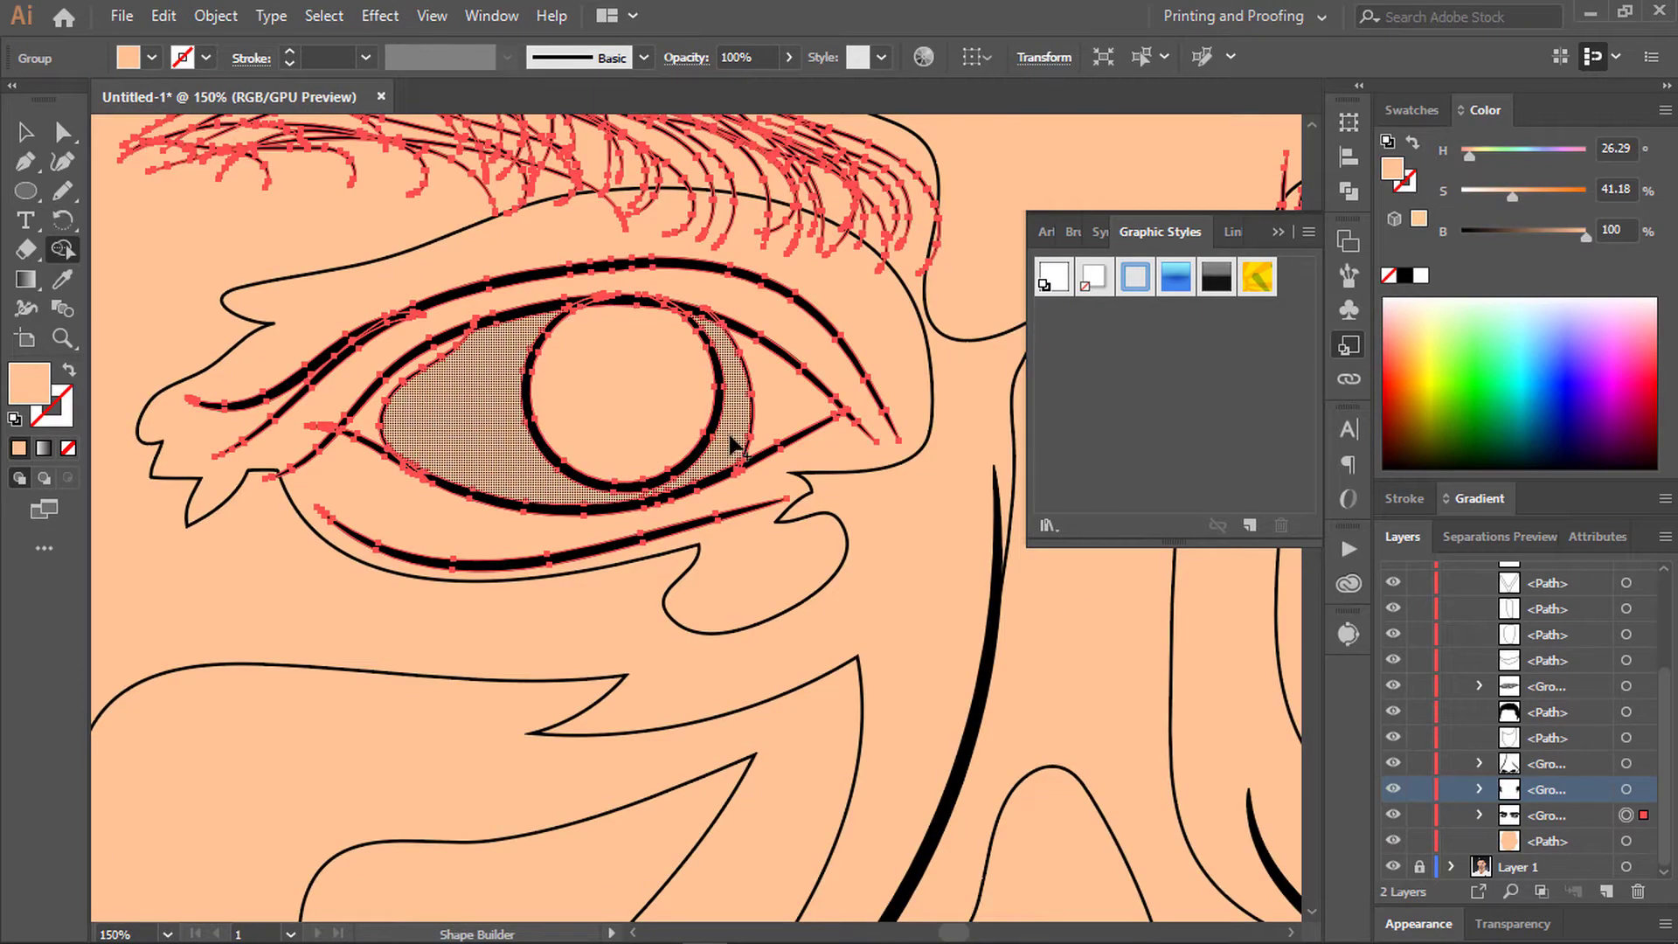
pyautogui.scroll(-1, 770, 471)
pyautogui.scroll(-4, 494, 415)
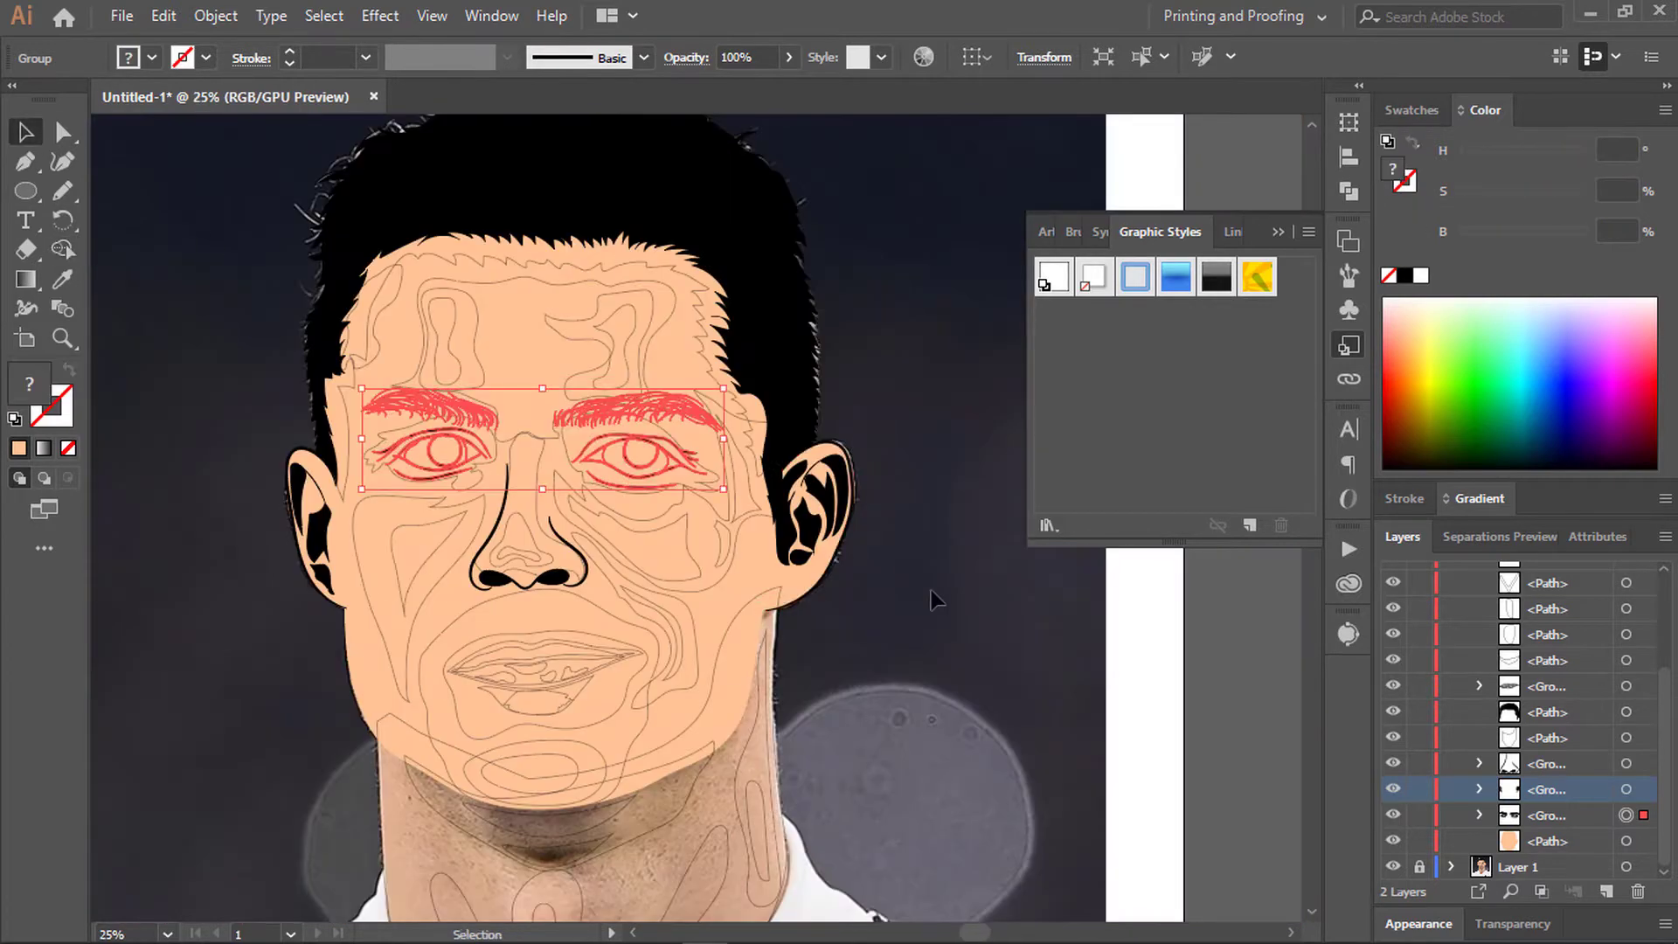
pyautogui.scroll(1, 490, 420)
pyautogui.scroll(1, 525, 437)
pyautogui.keyDown('ctrl'); pyautogui.click(410, 429); pyautogui.keyUp('ctrl')
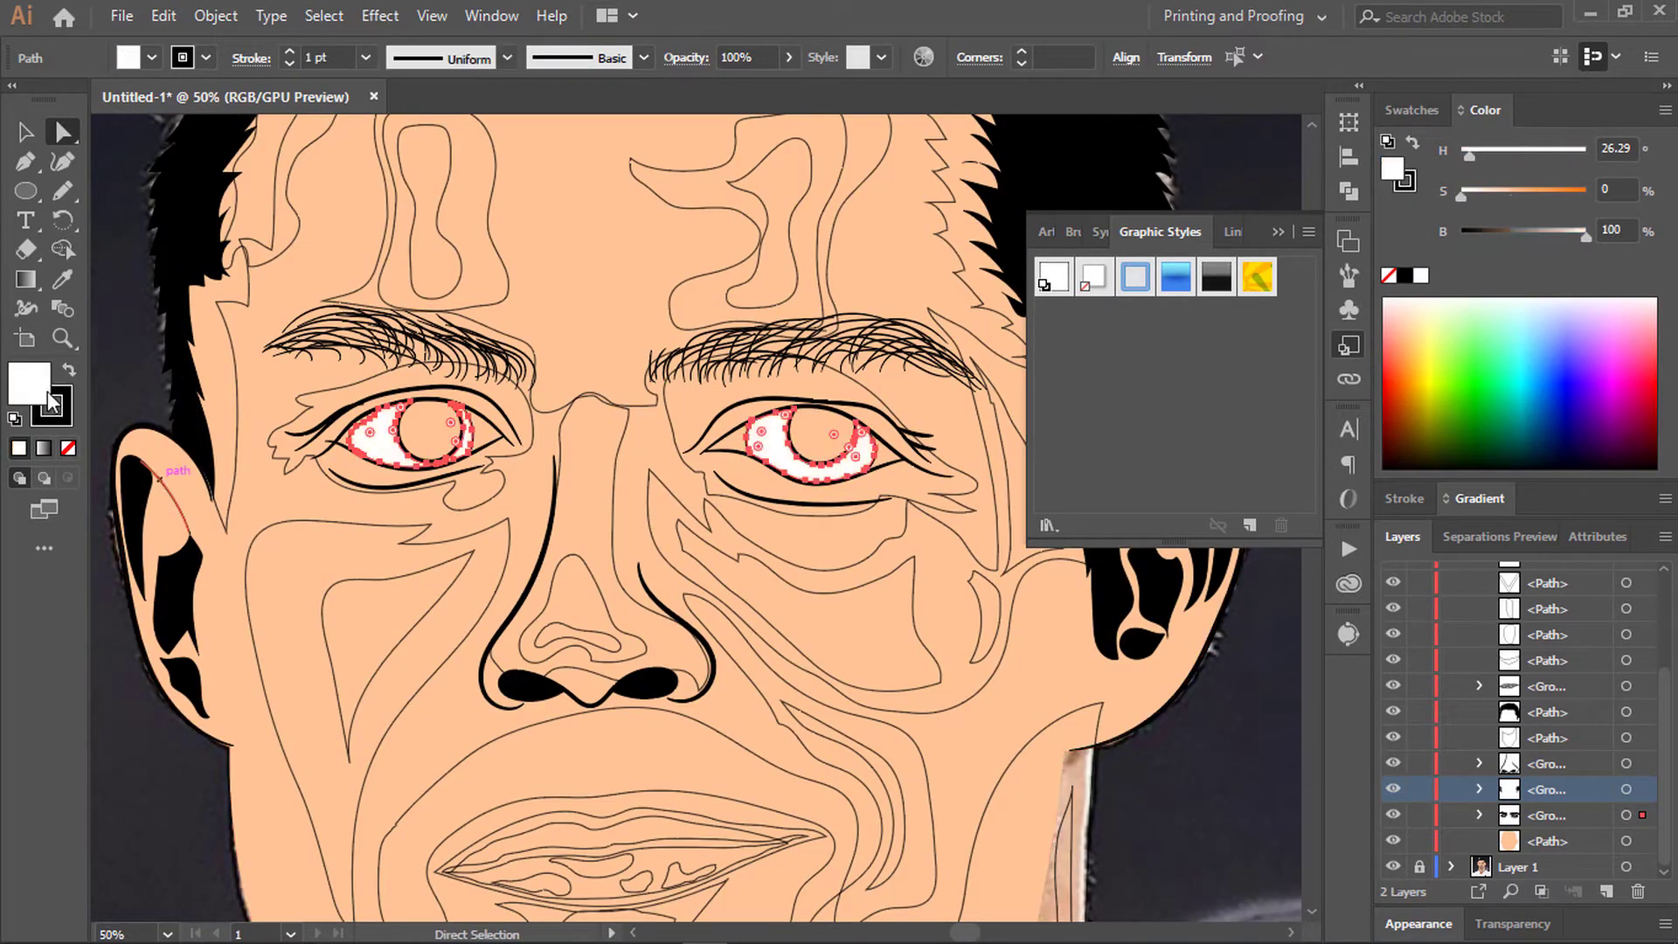
pyautogui.scroll(1, 353, 522)
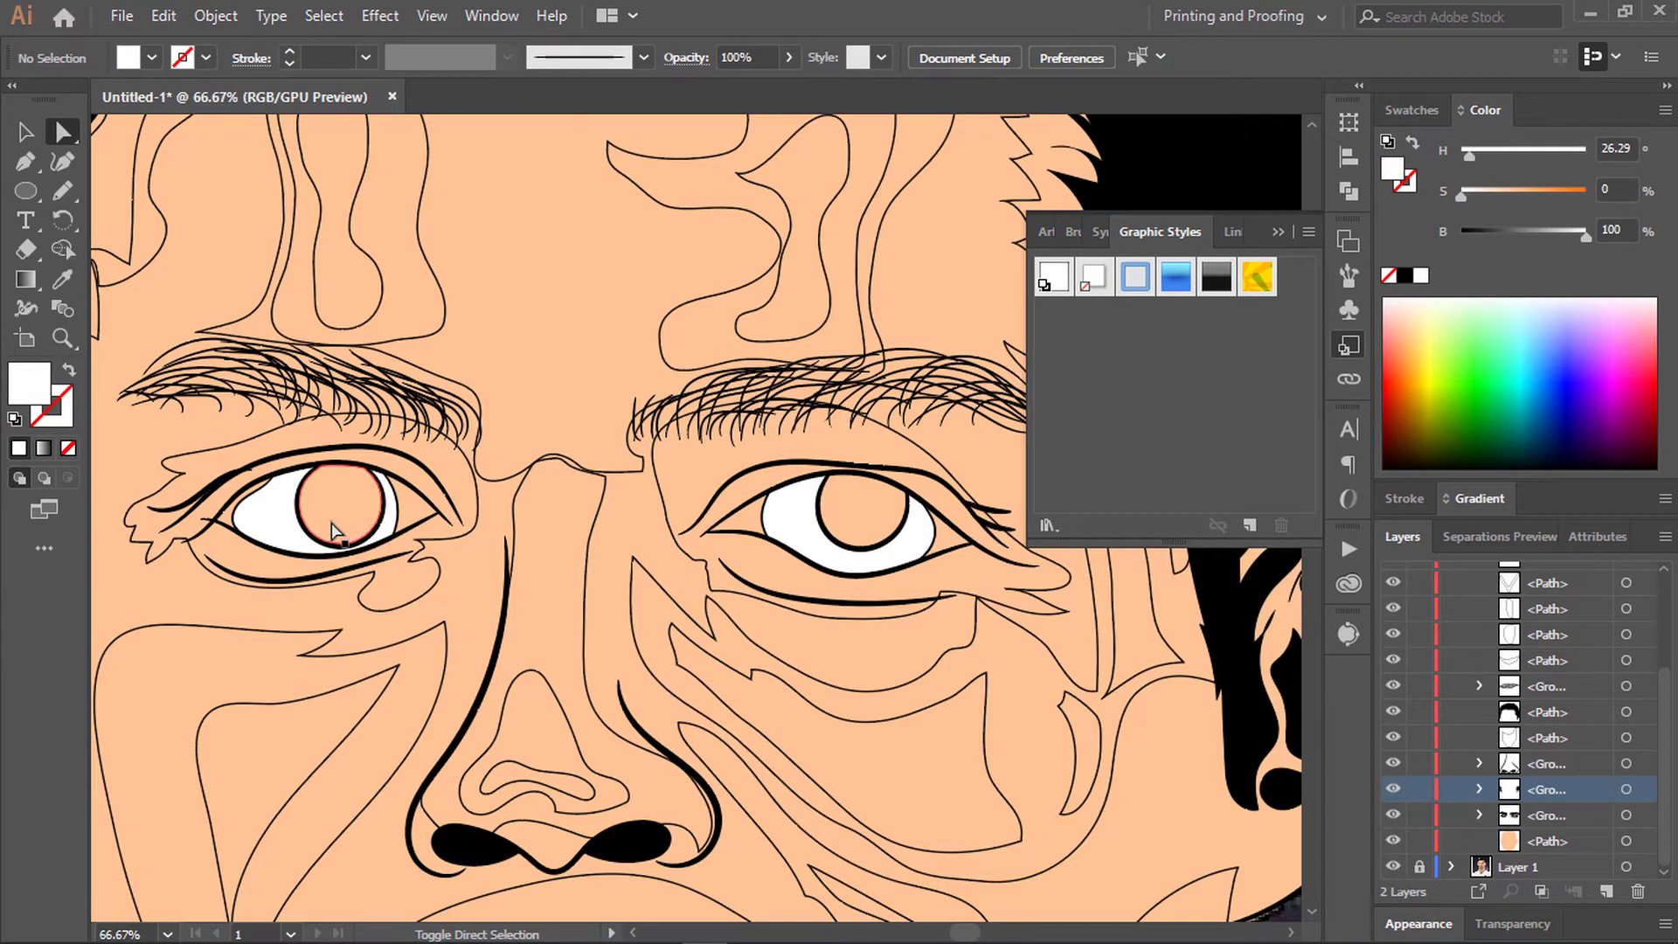
# Step: Fill the iris black and the inner eye-corner shapes dark brown
pyautogui.click(332, 522)
pyautogui.click(1404, 275)
pyautogui.scroll(1, 253, 507)
pyautogui.click(486, 530)
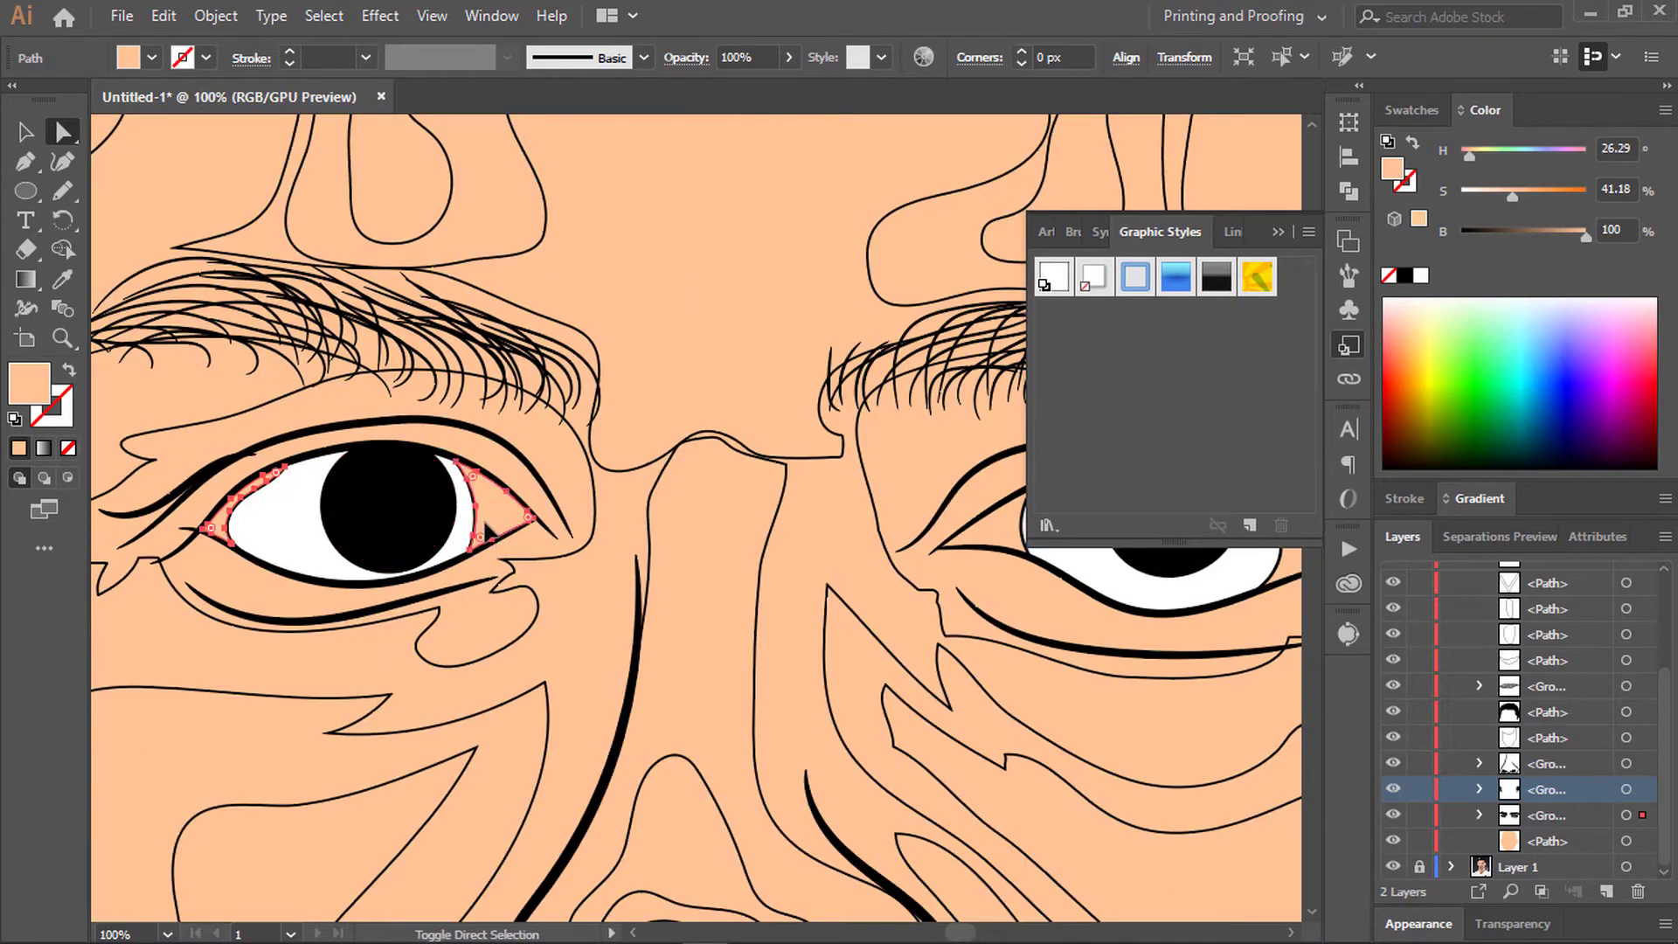
pyautogui.scroll(-4, 485, 529)
pyautogui.click(1402, 441)
pyautogui.scroll(-1, 671, 668)
pyautogui.scroll(2, 671, 668)
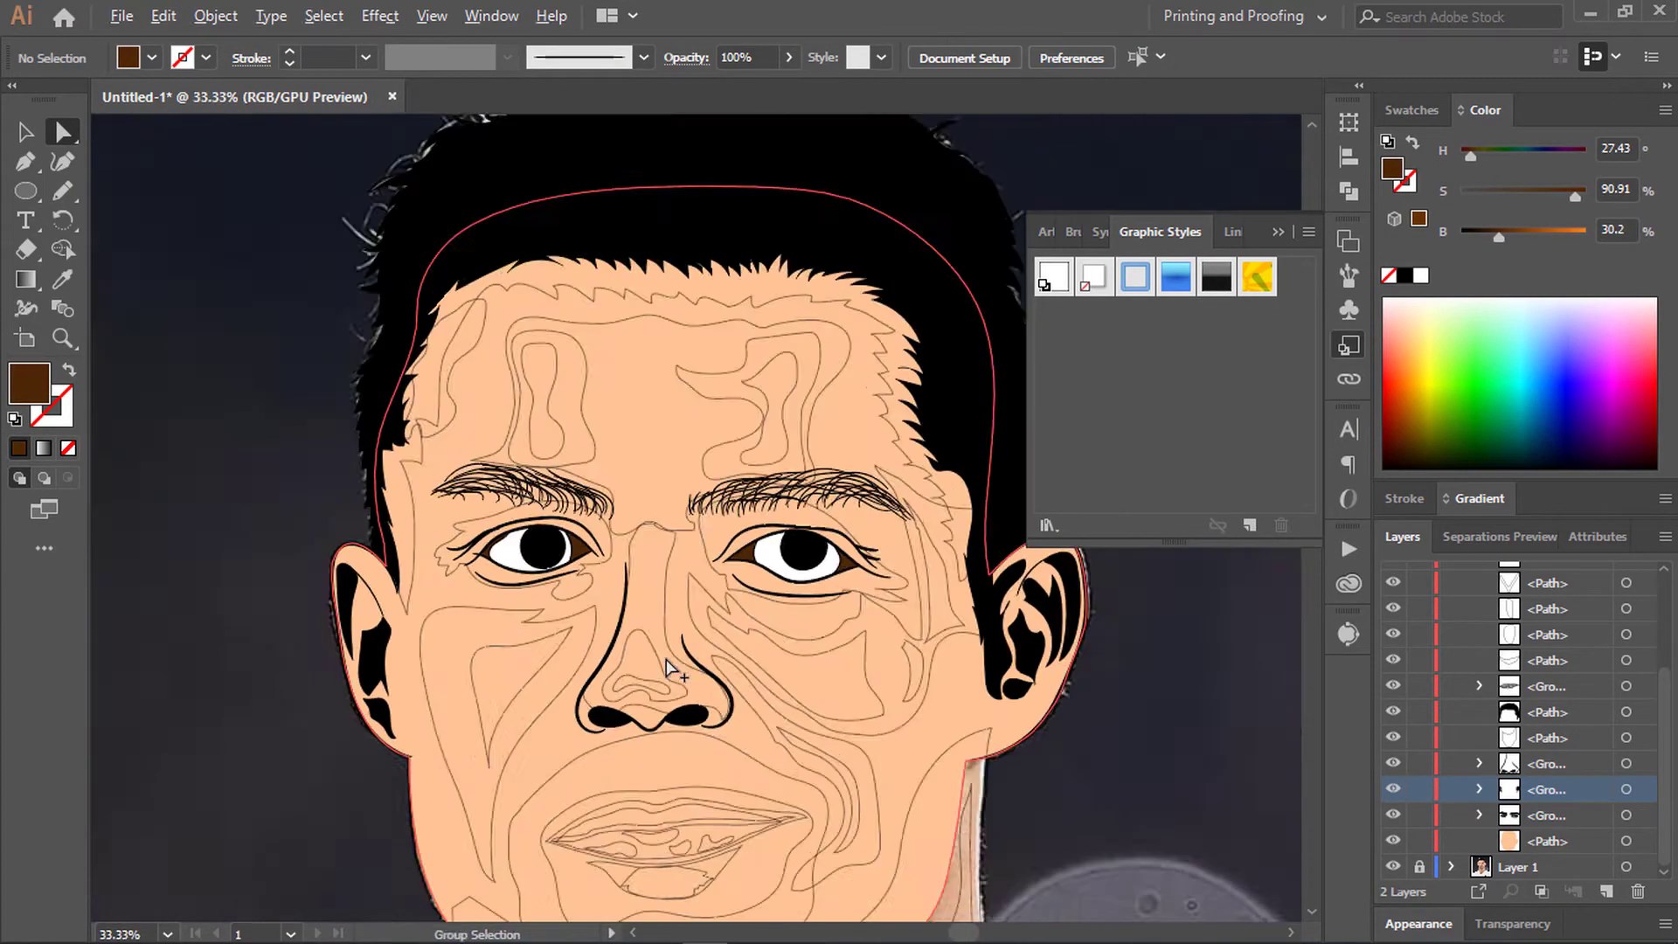
pyautogui.scroll(-2, 671, 668)
# Step: Move the face-lines and eyes groups above the skin fill in the Layers panel
pyautogui.click(745, 285)
pyautogui.scroll(-3, 429, 730)
pyautogui.press('i')
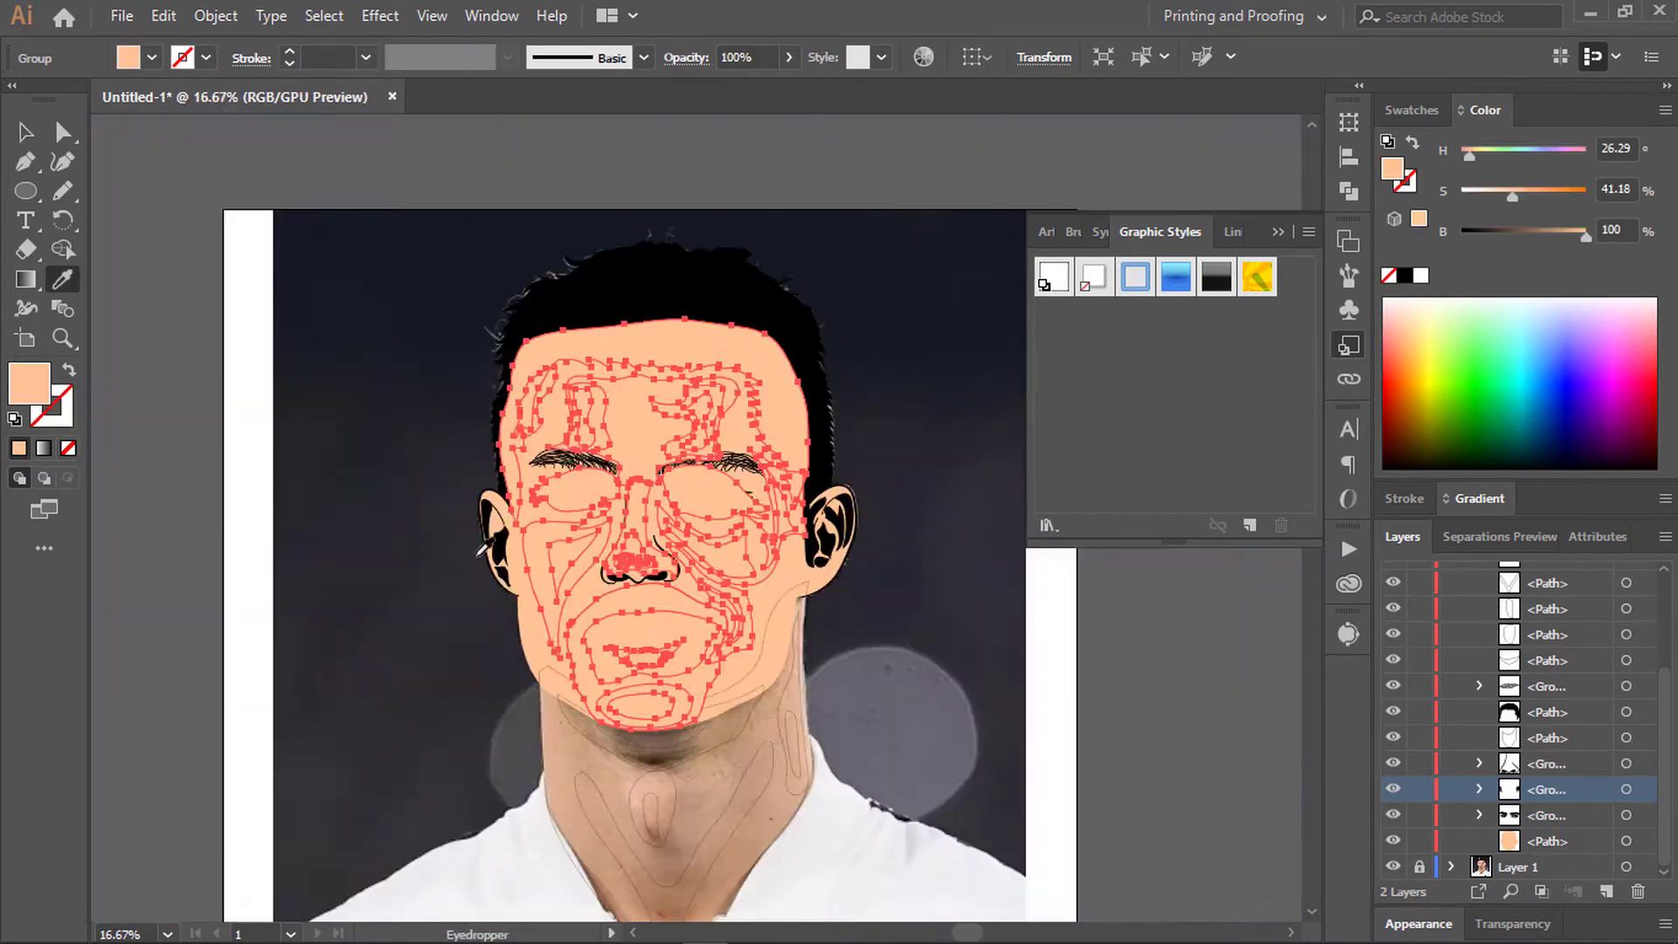
pyautogui.click(25, 131)
pyautogui.scroll(-1, 671, 524)
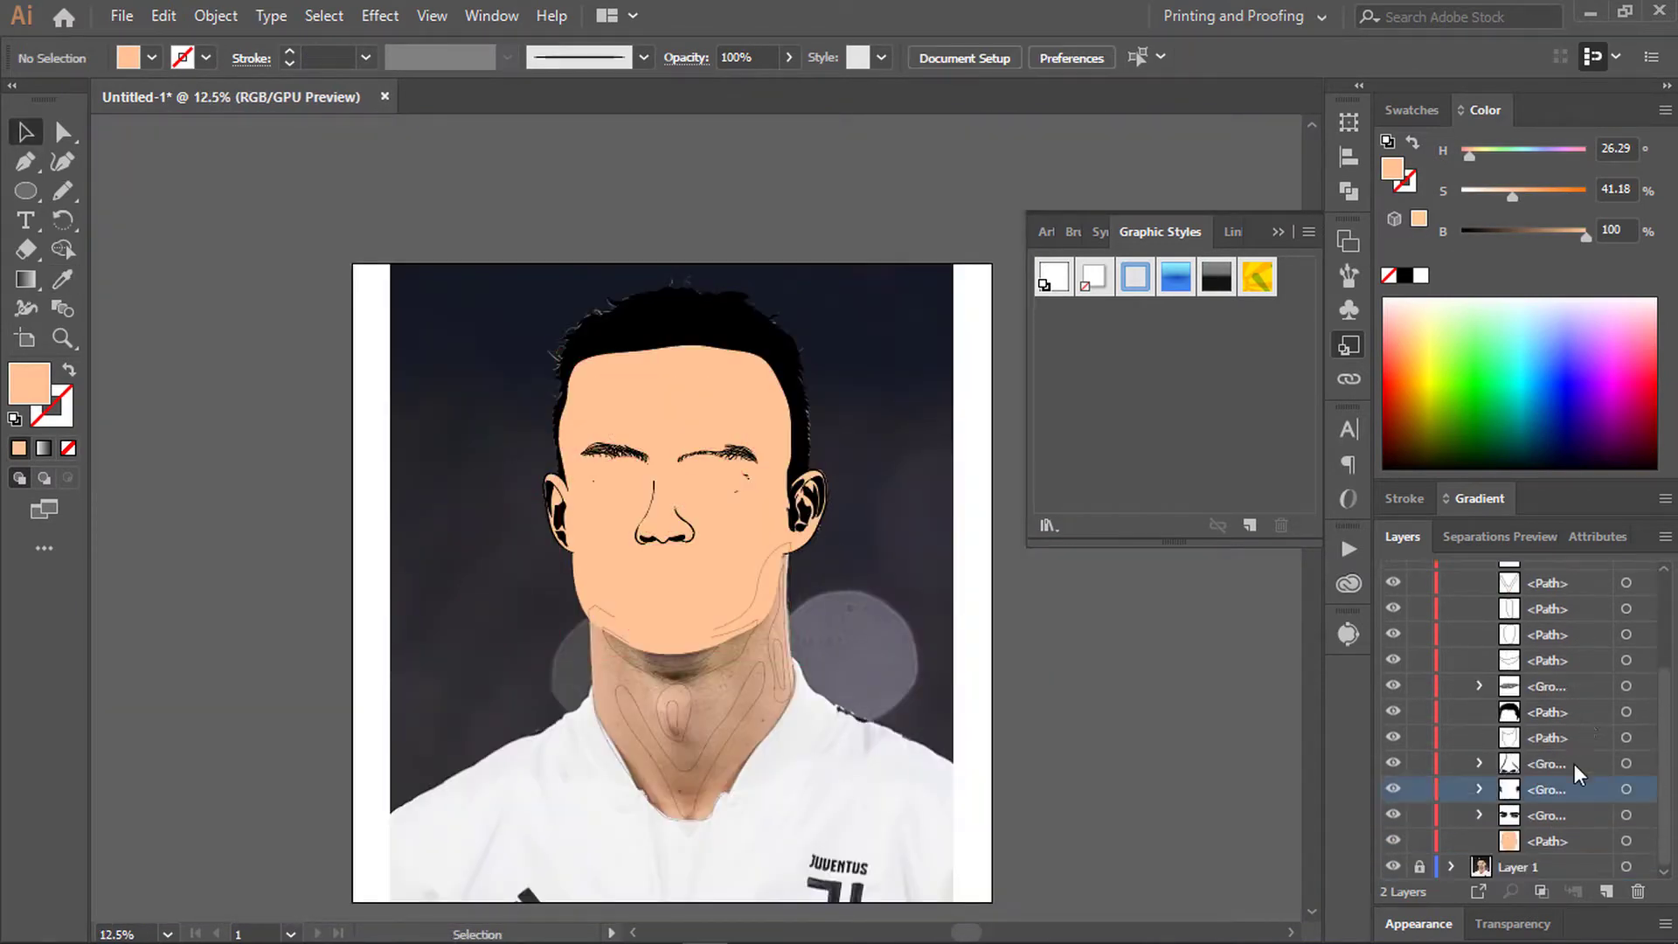
pyautogui.moveTo(1574, 766); pyautogui.dragTo(1577, 631)
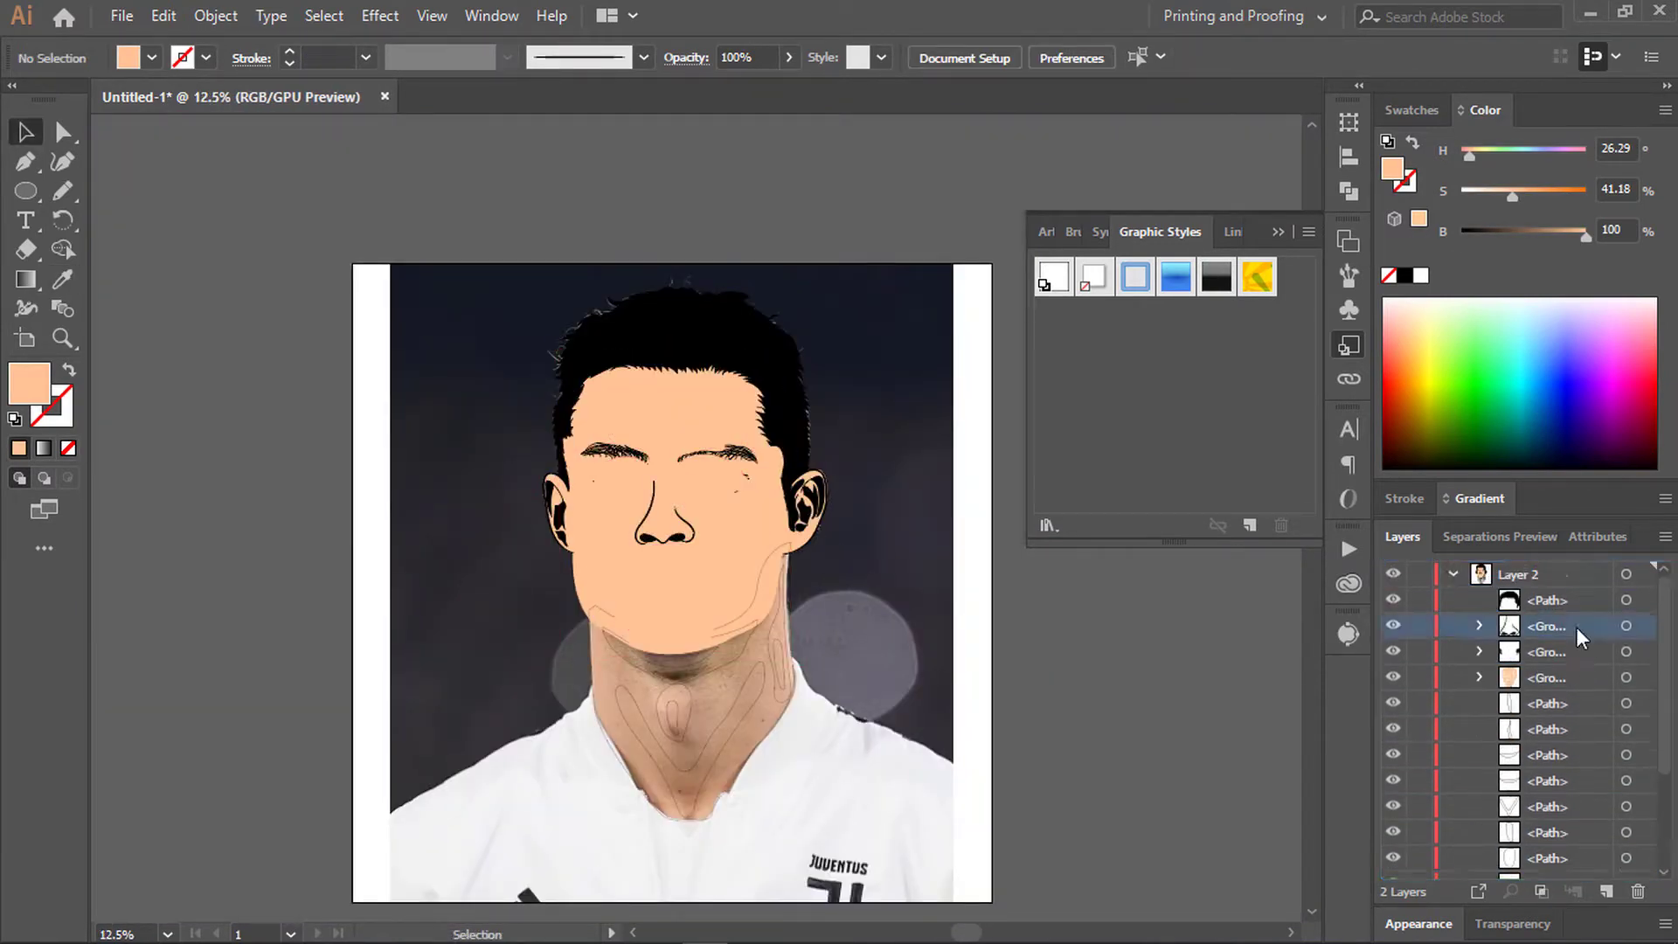
pyautogui.scroll(-2, 1564, 743)
pyautogui.moveTo(1564, 786); pyautogui.dragTo(1574, 663)
# Step: Group the chin and neck outline paths and select the forehead shading shape
pyautogui.scroll(1, 768, 554)
pyautogui.scroll(-3, 1529, 717)
pyautogui.moveTo(749, 620); pyautogui.dragTo(833, 645)
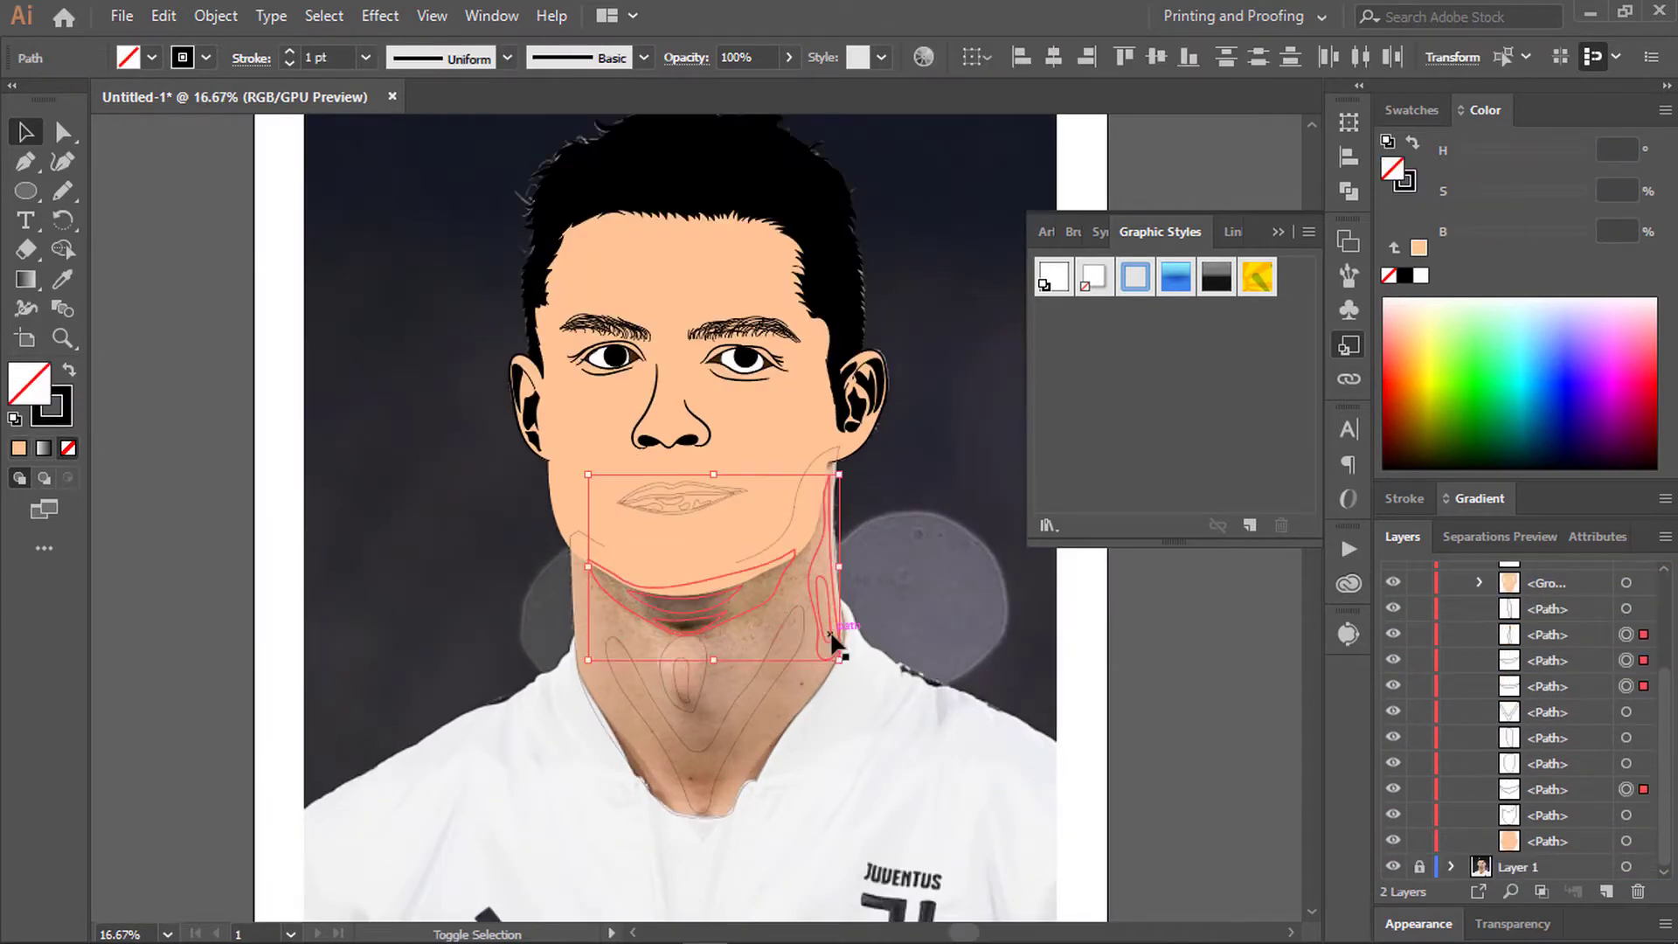
pyautogui.hotkey('ctrl', 'g')
pyautogui.scroll(1, 733, 625)
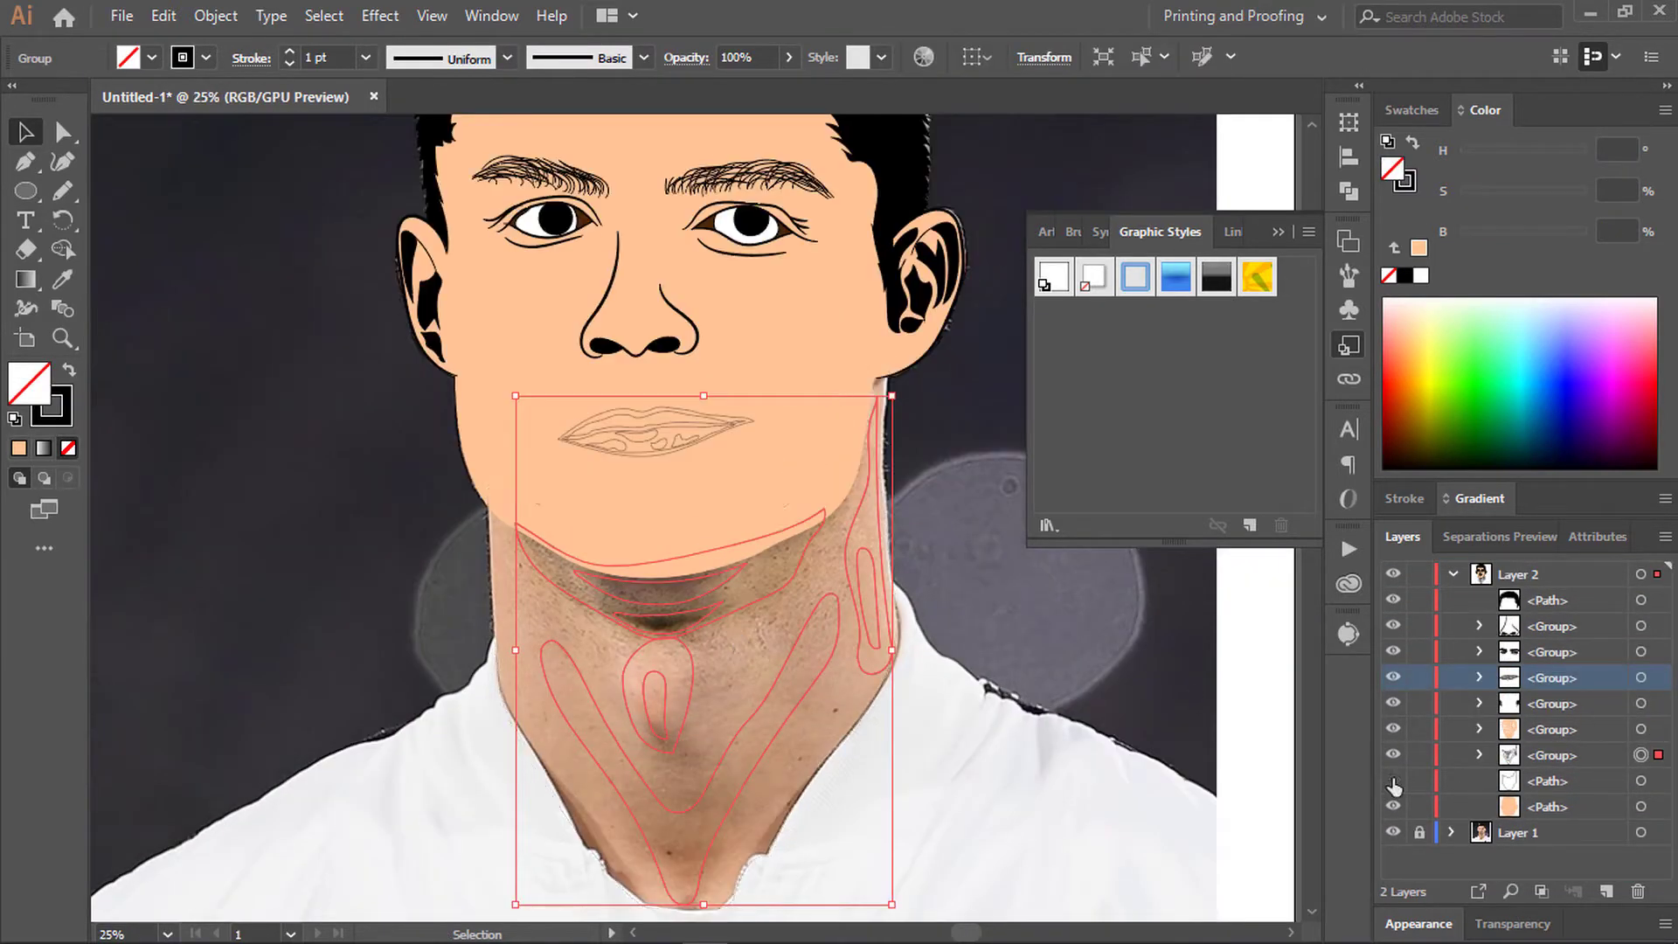
pyautogui.scroll(3, 699, 436)
pyautogui.scroll(1, 825, 166)
pyautogui.press('a')
pyautogui.click(824, 166)
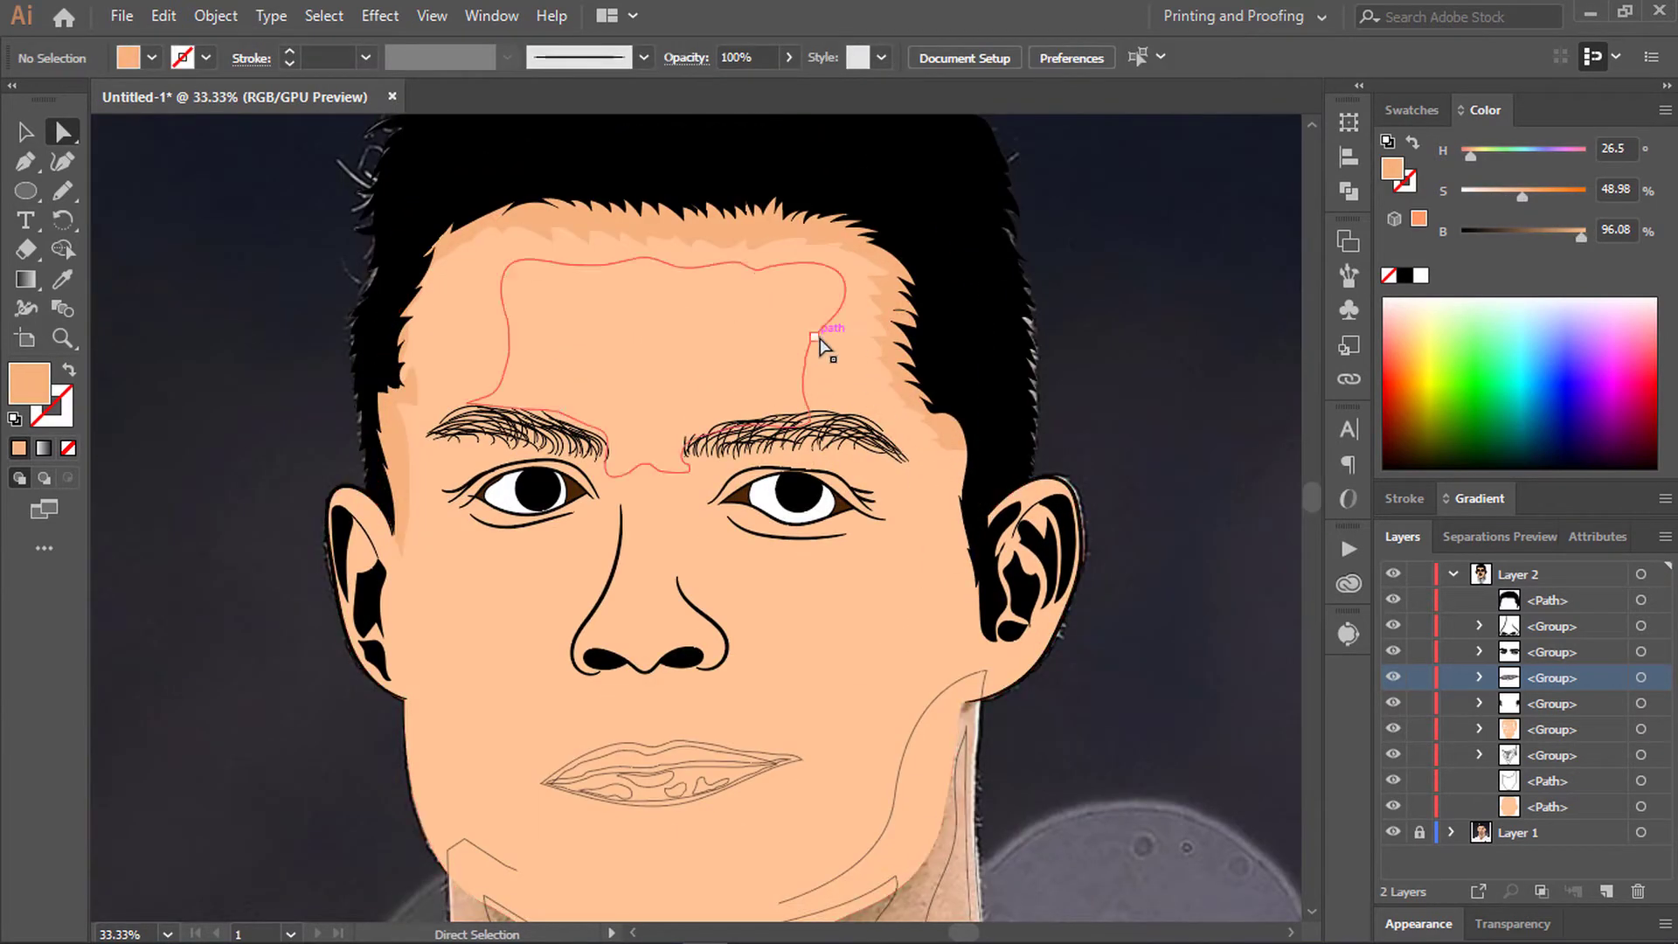
# Step: Deepen the forehead, cheek and nose shading fills slightly using the S and B sliders
pyautogui.click(820, 344)
pyautogui.hotkey('ctrl', '+')
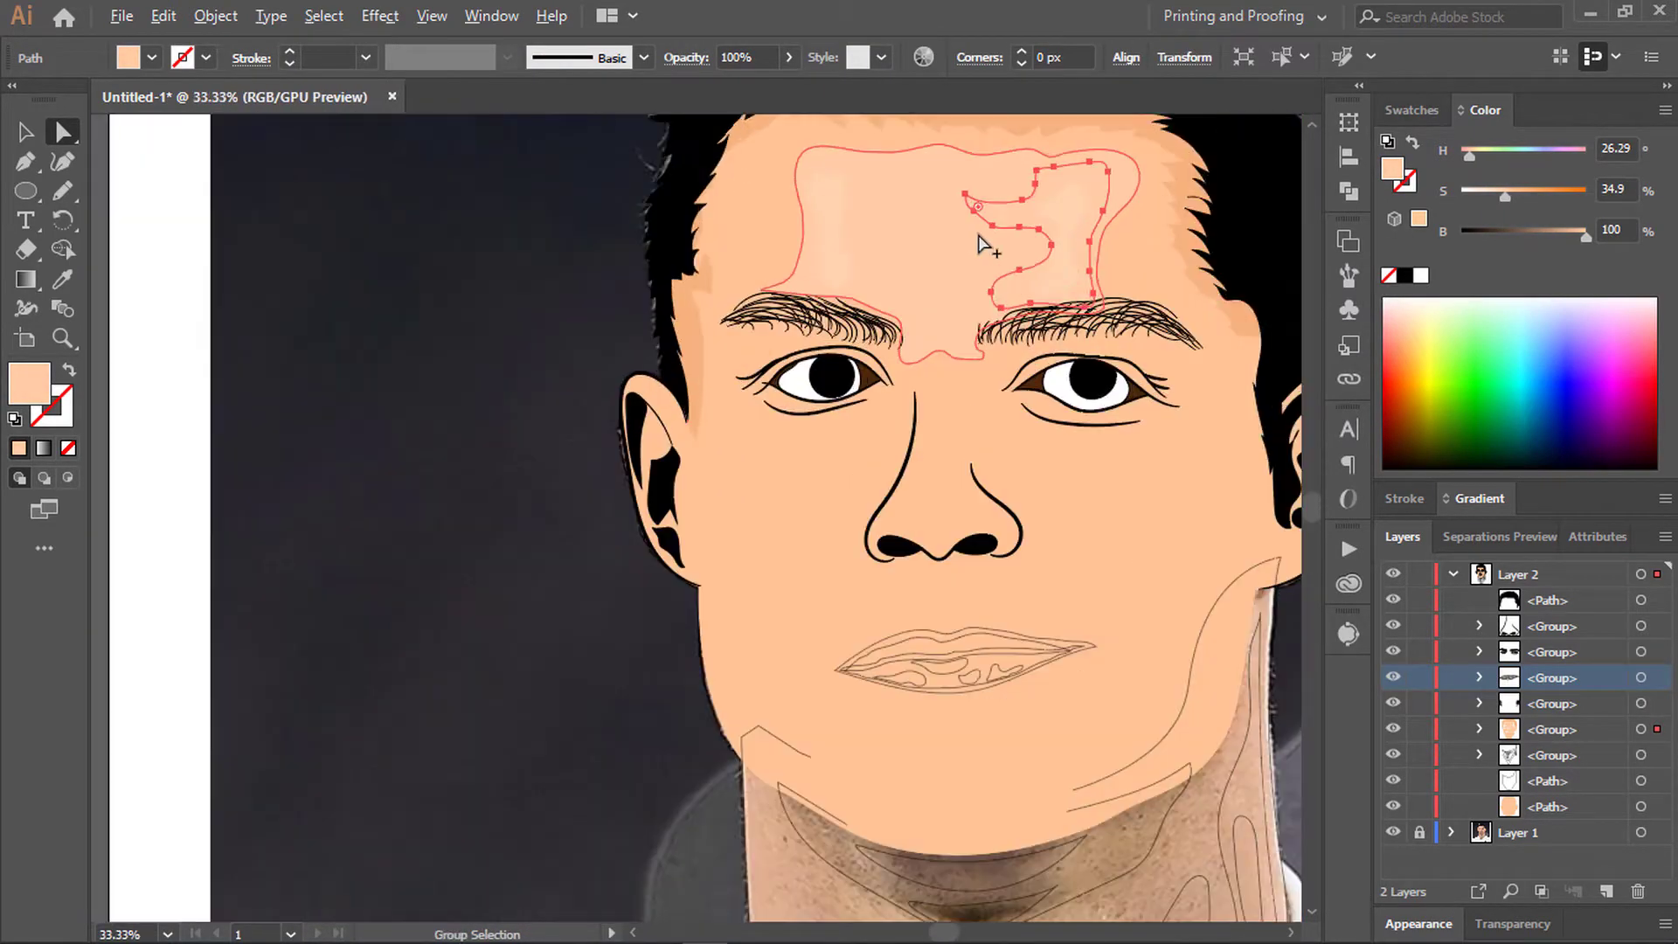
pyautogui.moveTo(1504, 199); pyautogui.dragTo(1517, 197)
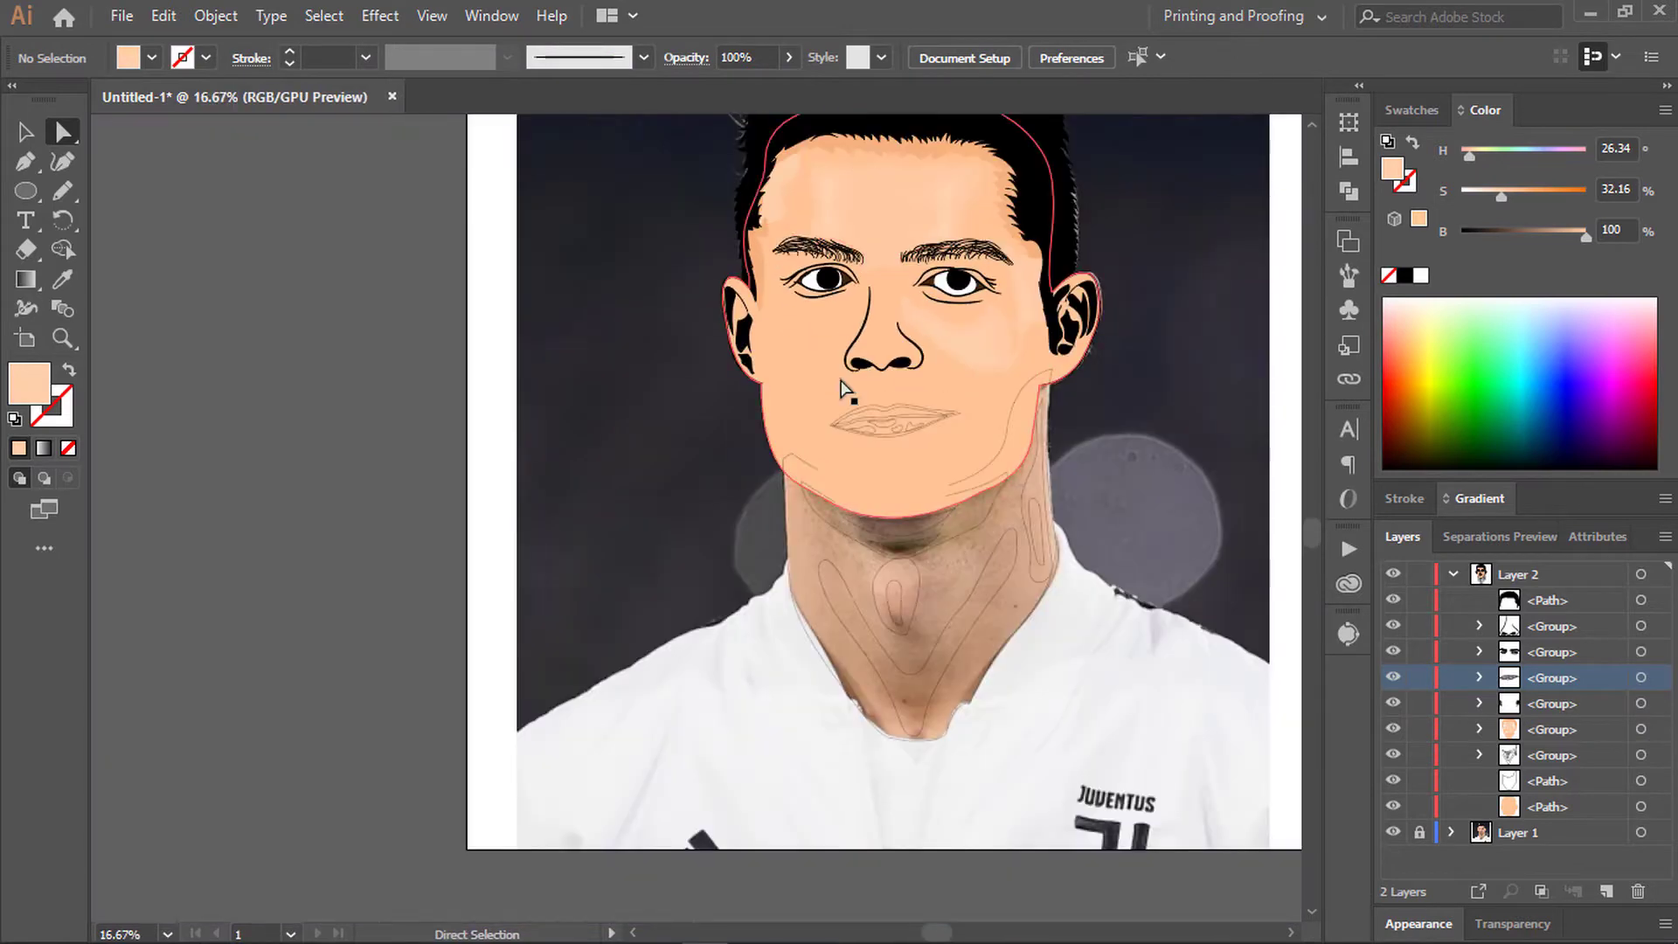
pyautogui.moveTo(1501, 197); pyautogui.dragTo(1582, 238)
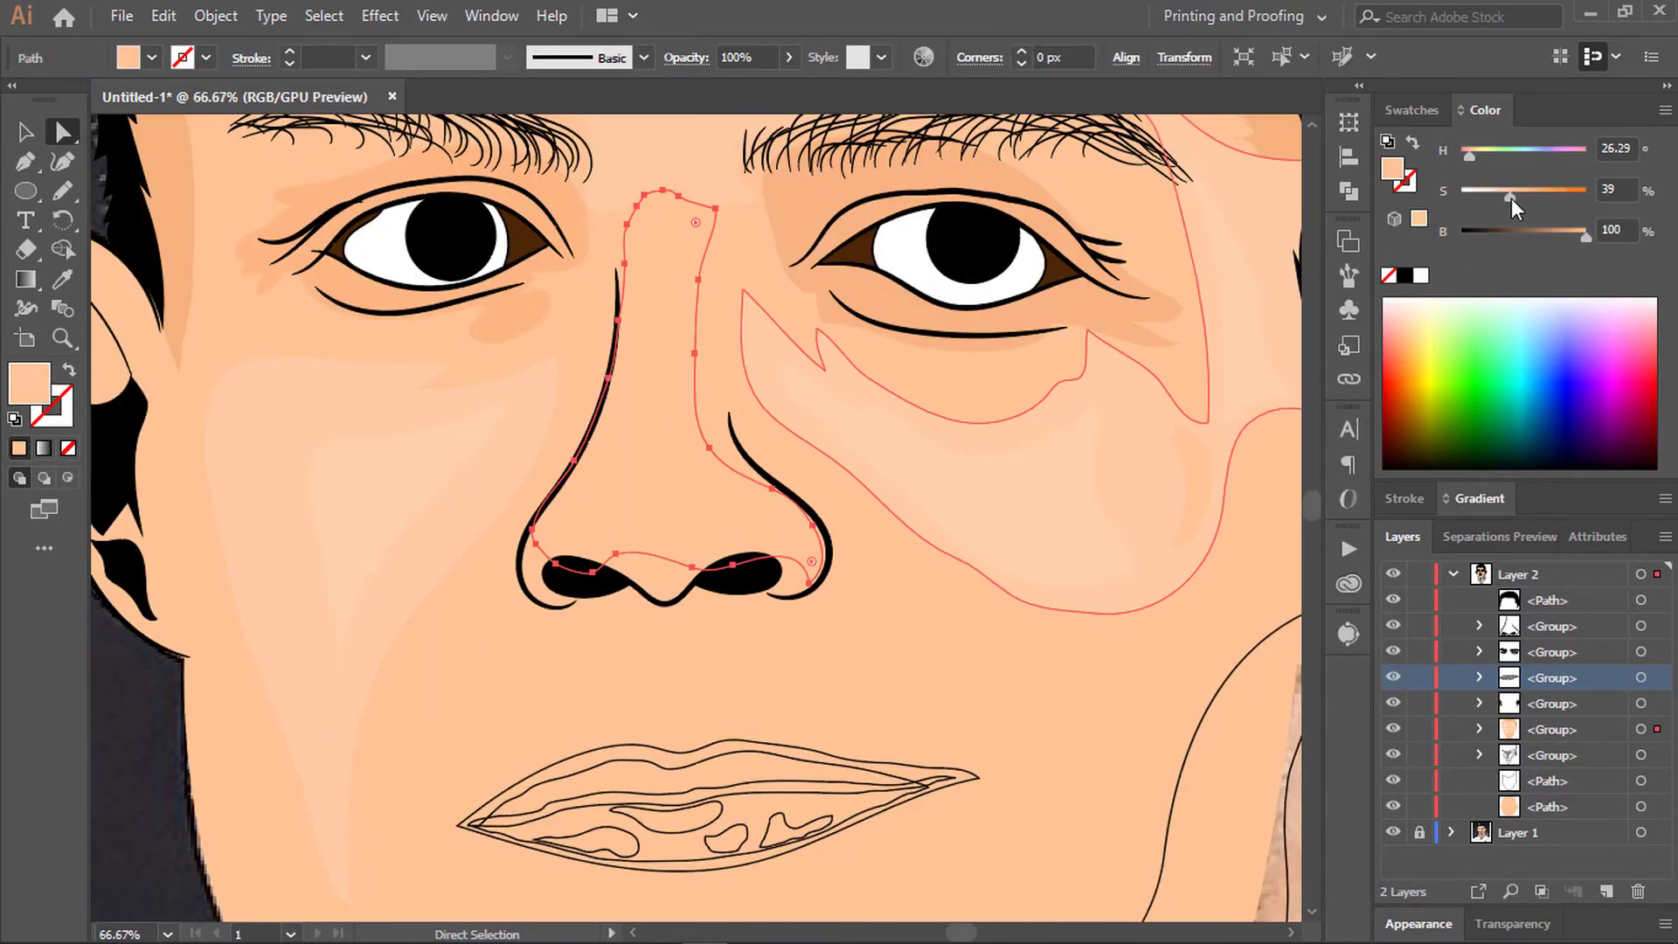
pyautogui.moveTo(1512, 197); pyautogui.dragTo(1494, 197)
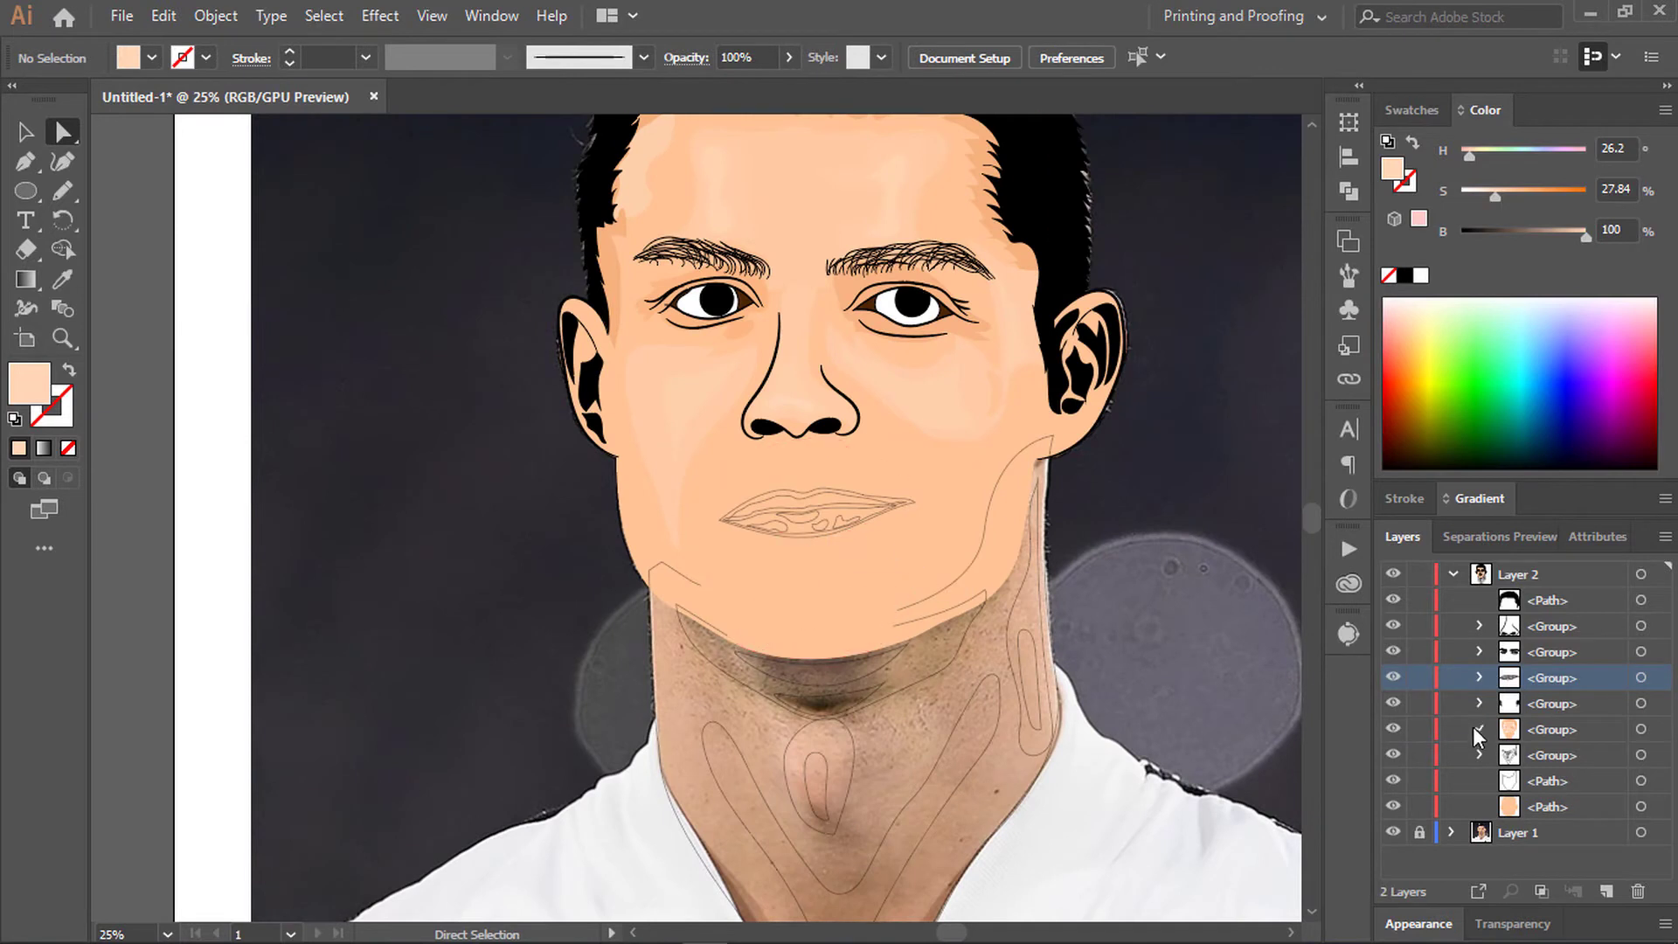
# Step: Lighten the chin shading shape around the mouth via its HSB sliders
pyautogui.click(1477, 730)
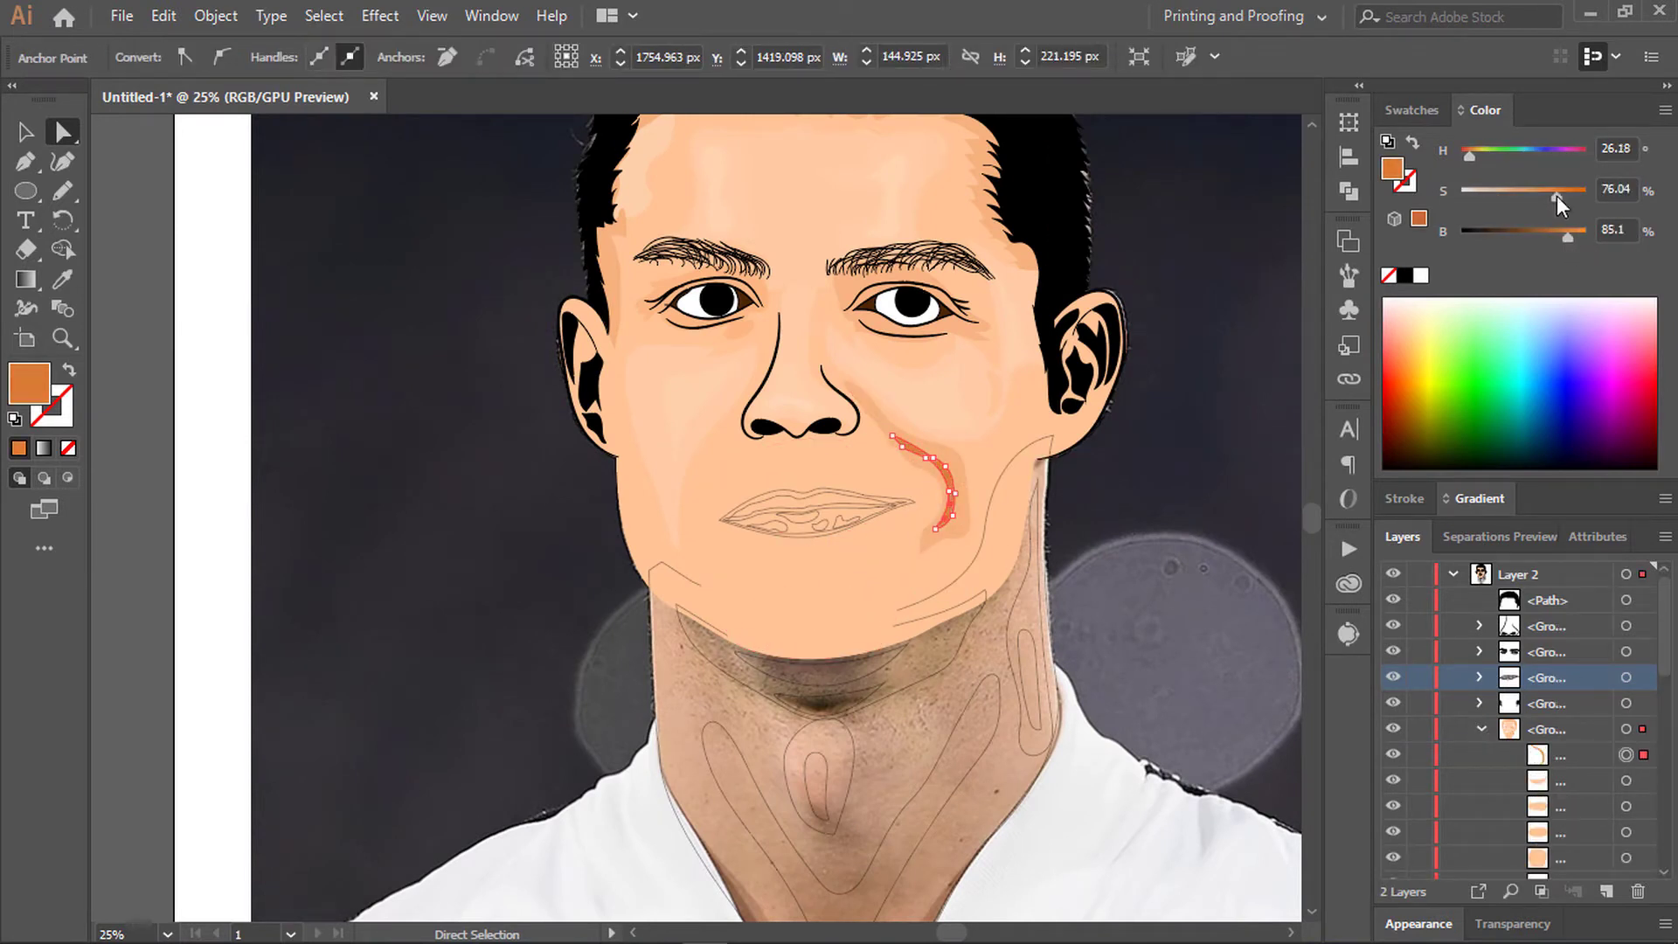
pyautogui.click(882, 573)
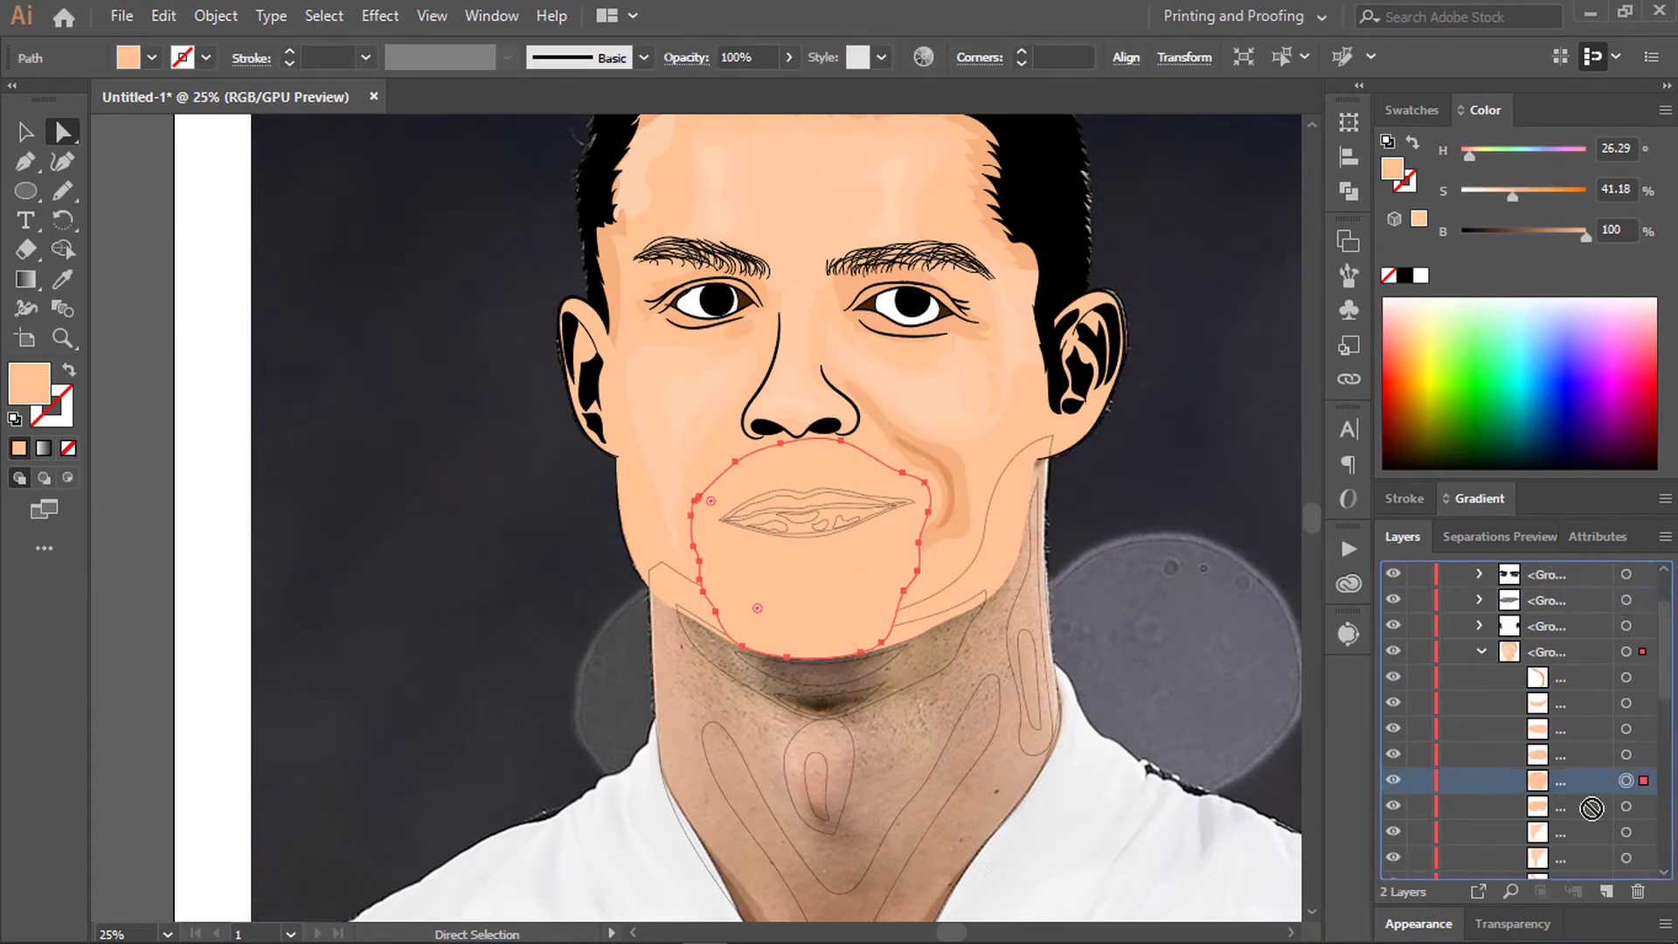
pyautogui.click(1517, 194)
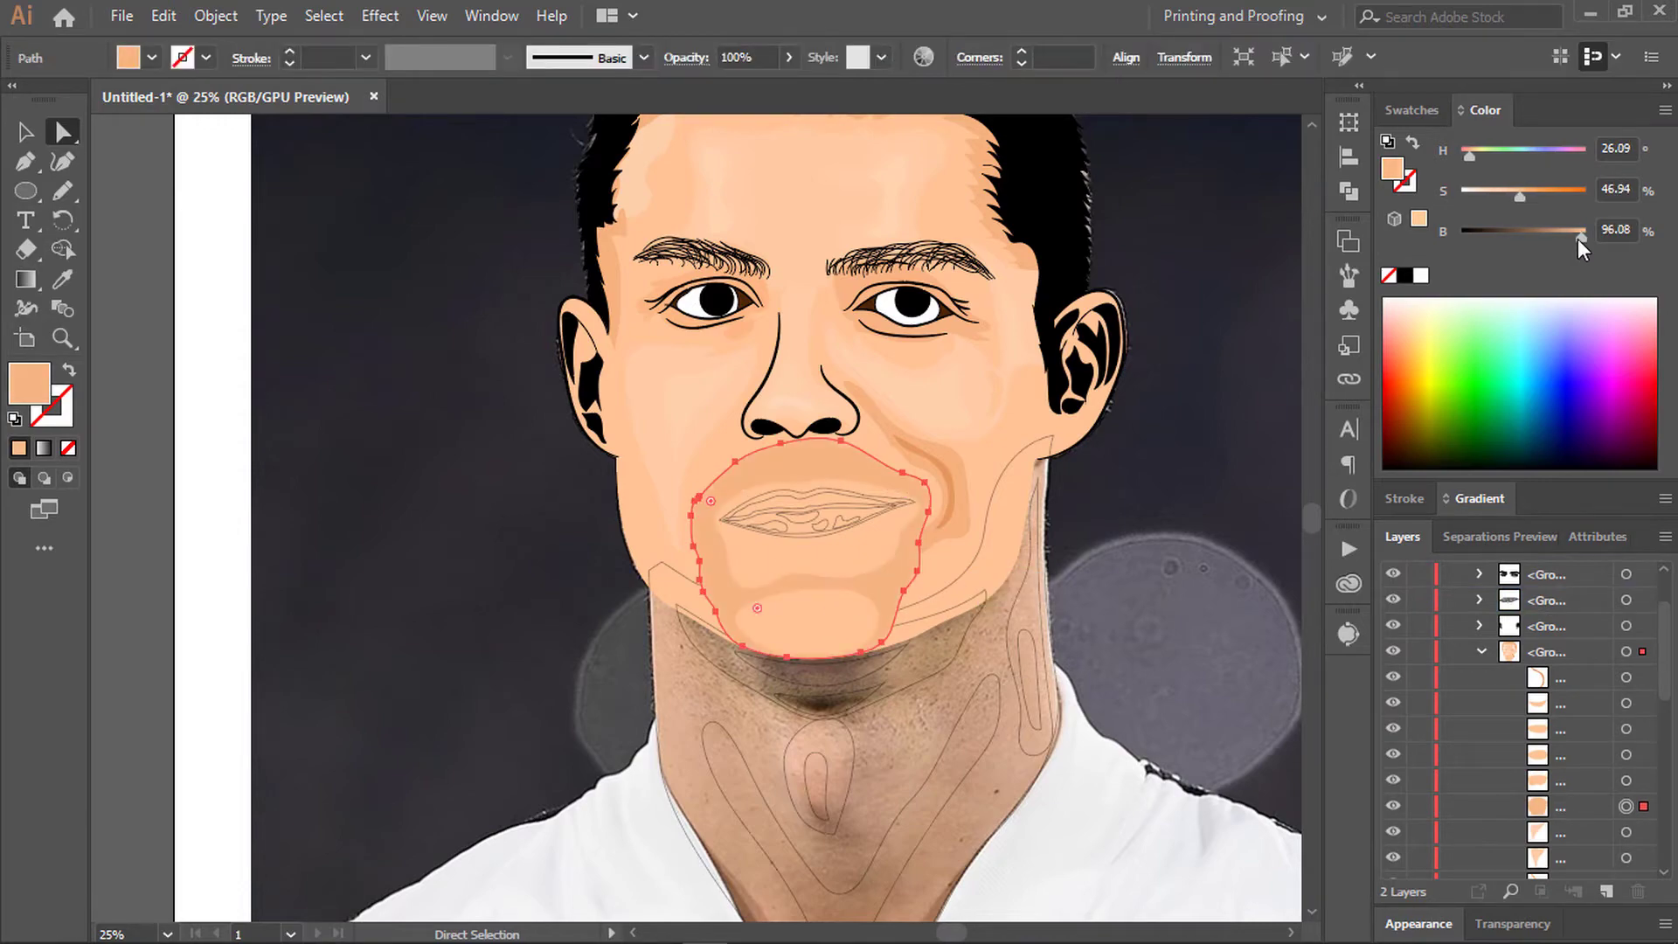
pyautogui.hotkey('ctrl', 'shift', 'a')
pyautogui.hotkey('ctrl', '-')
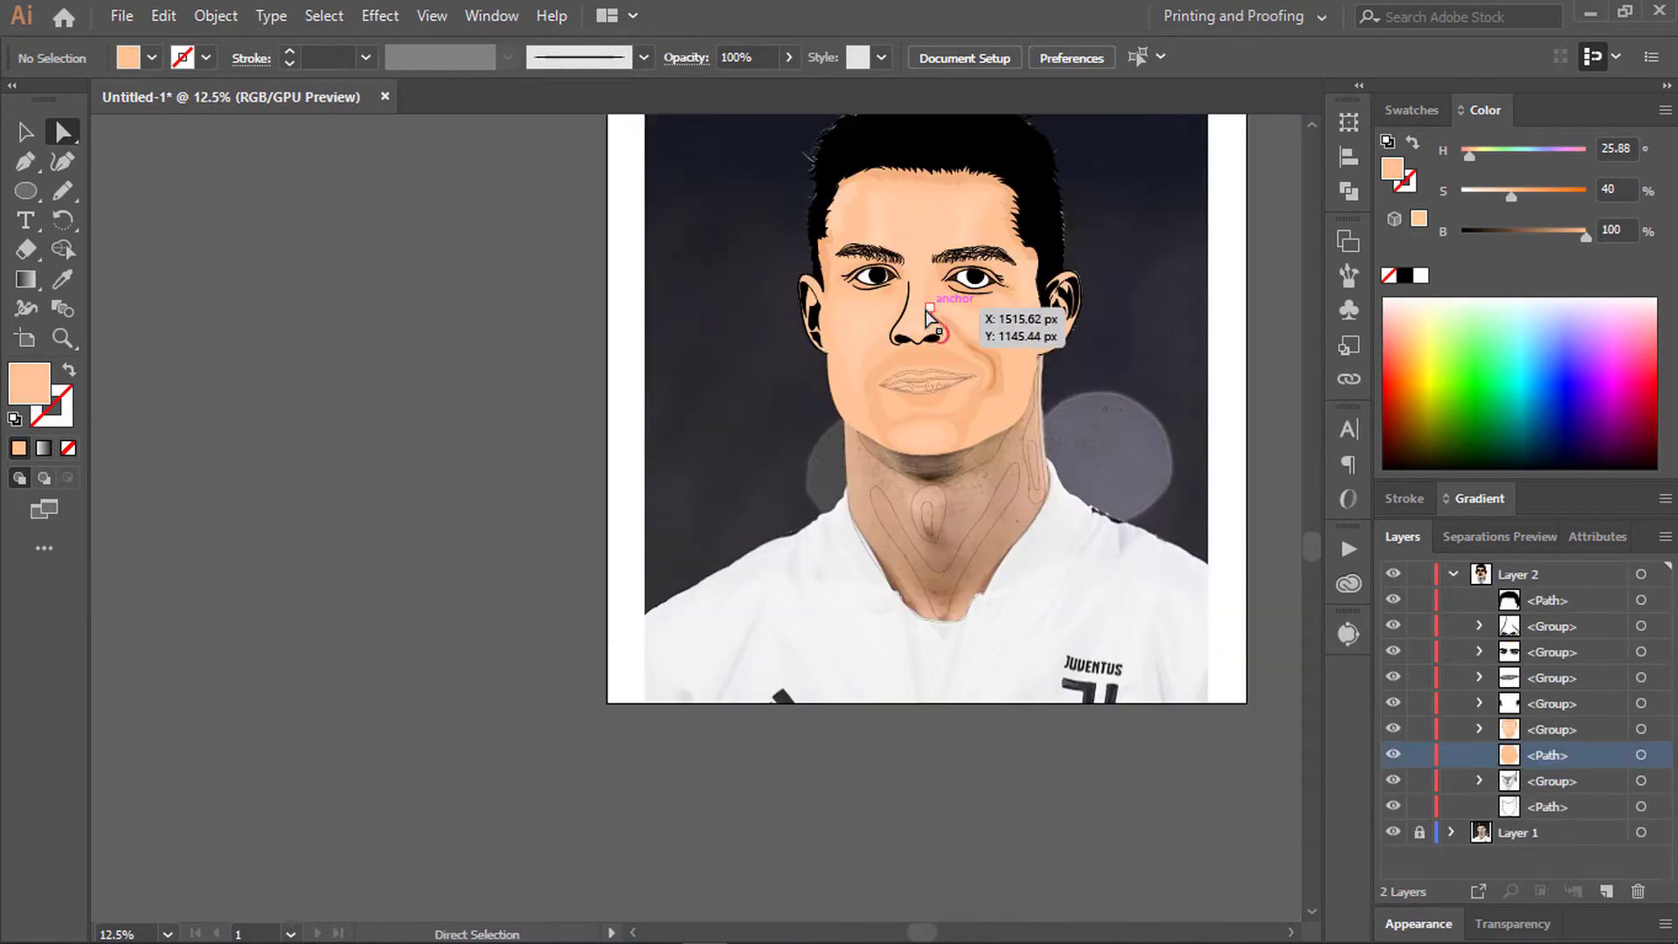
# Step: Sketch a crease shape running down beside the mouth with the Pencil
pyautogui.scroll(2, 928, 316)
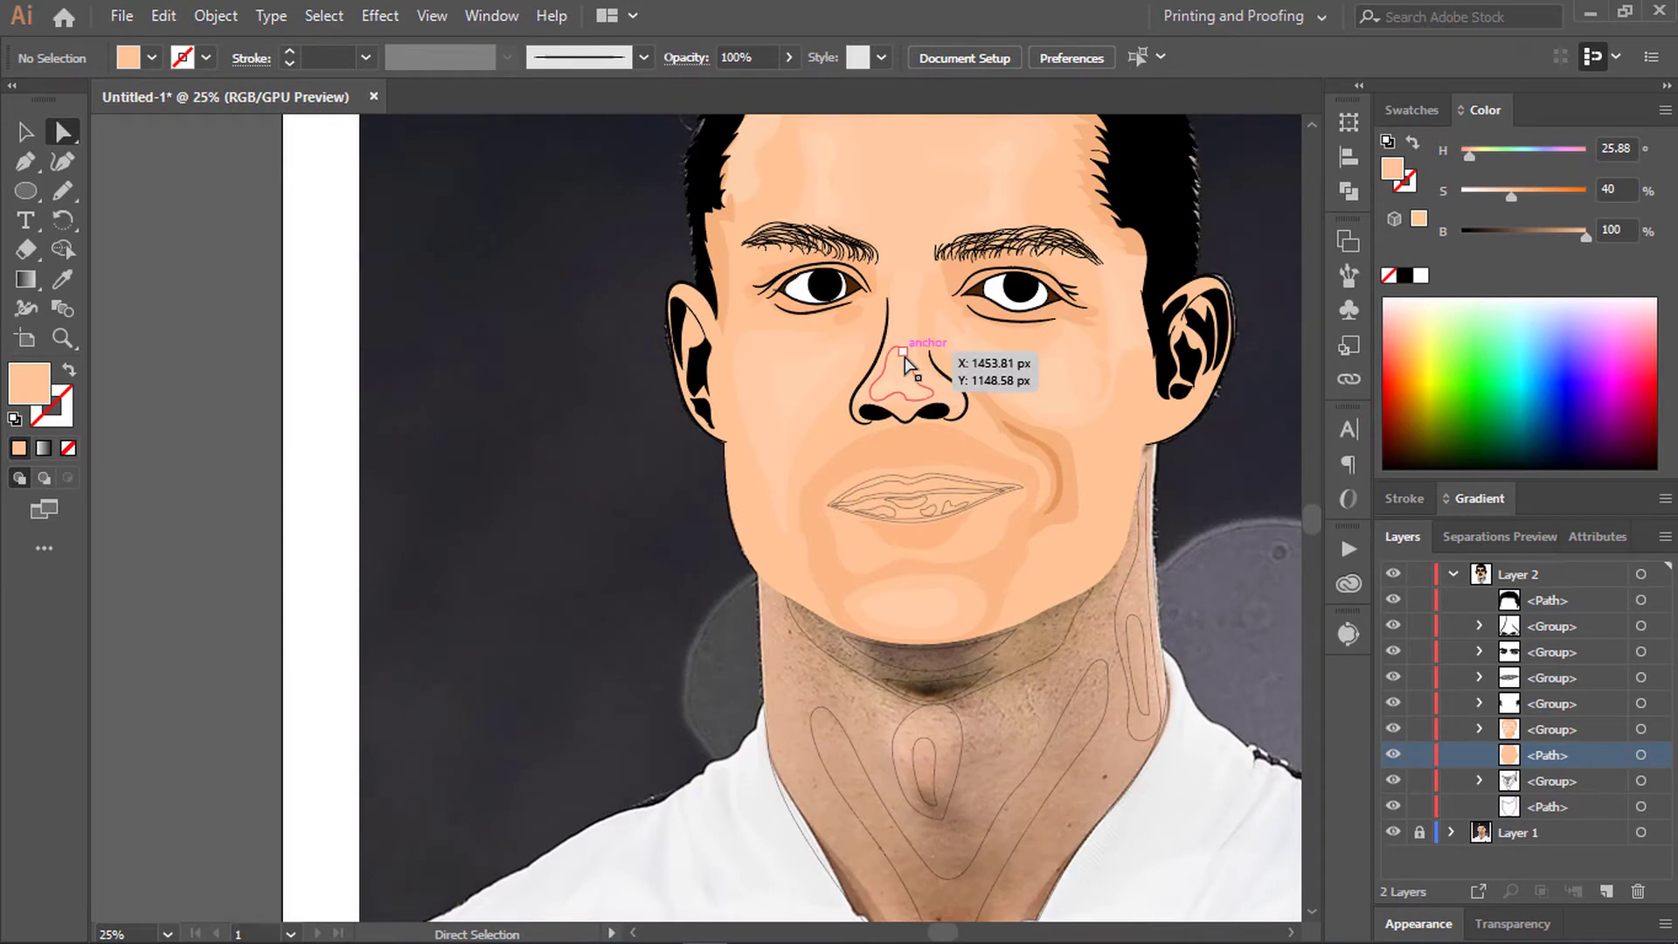
pyautogui.scroll(1, 905, 365)
pyautogui.press('n')
pyautogui.moveTo(797, 220); pyautogui.dragTo(738, 419)
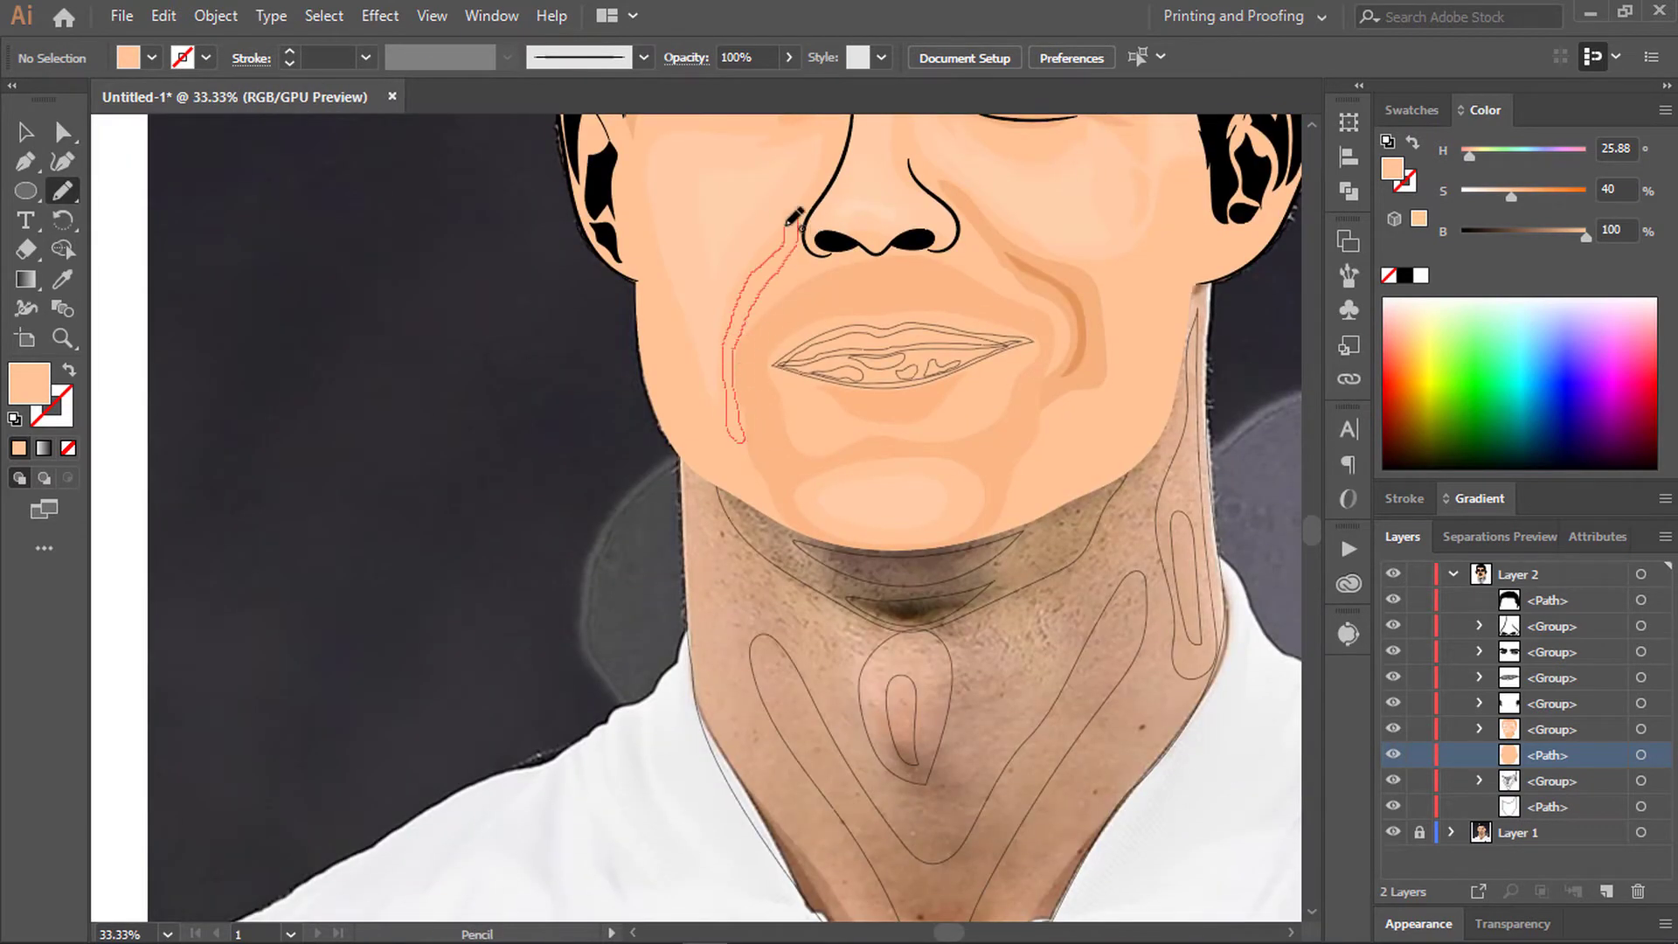
pyautogui.scroll(4, 855, 247)
# Step: Reshape the lower end of the mouth crease and deepen its colour
pyautogui.press('a')
pyautogui.moveTo(898, 229)
pyautogui.mouseDown()
pyautogui.moveTo(850, 219)
pyautogui.moveTo(879, 419)
pyautogui.mouseUp()
pyautogui.scroll(3, 965, 257)
pyautogui.scroll(1, 973, 213)
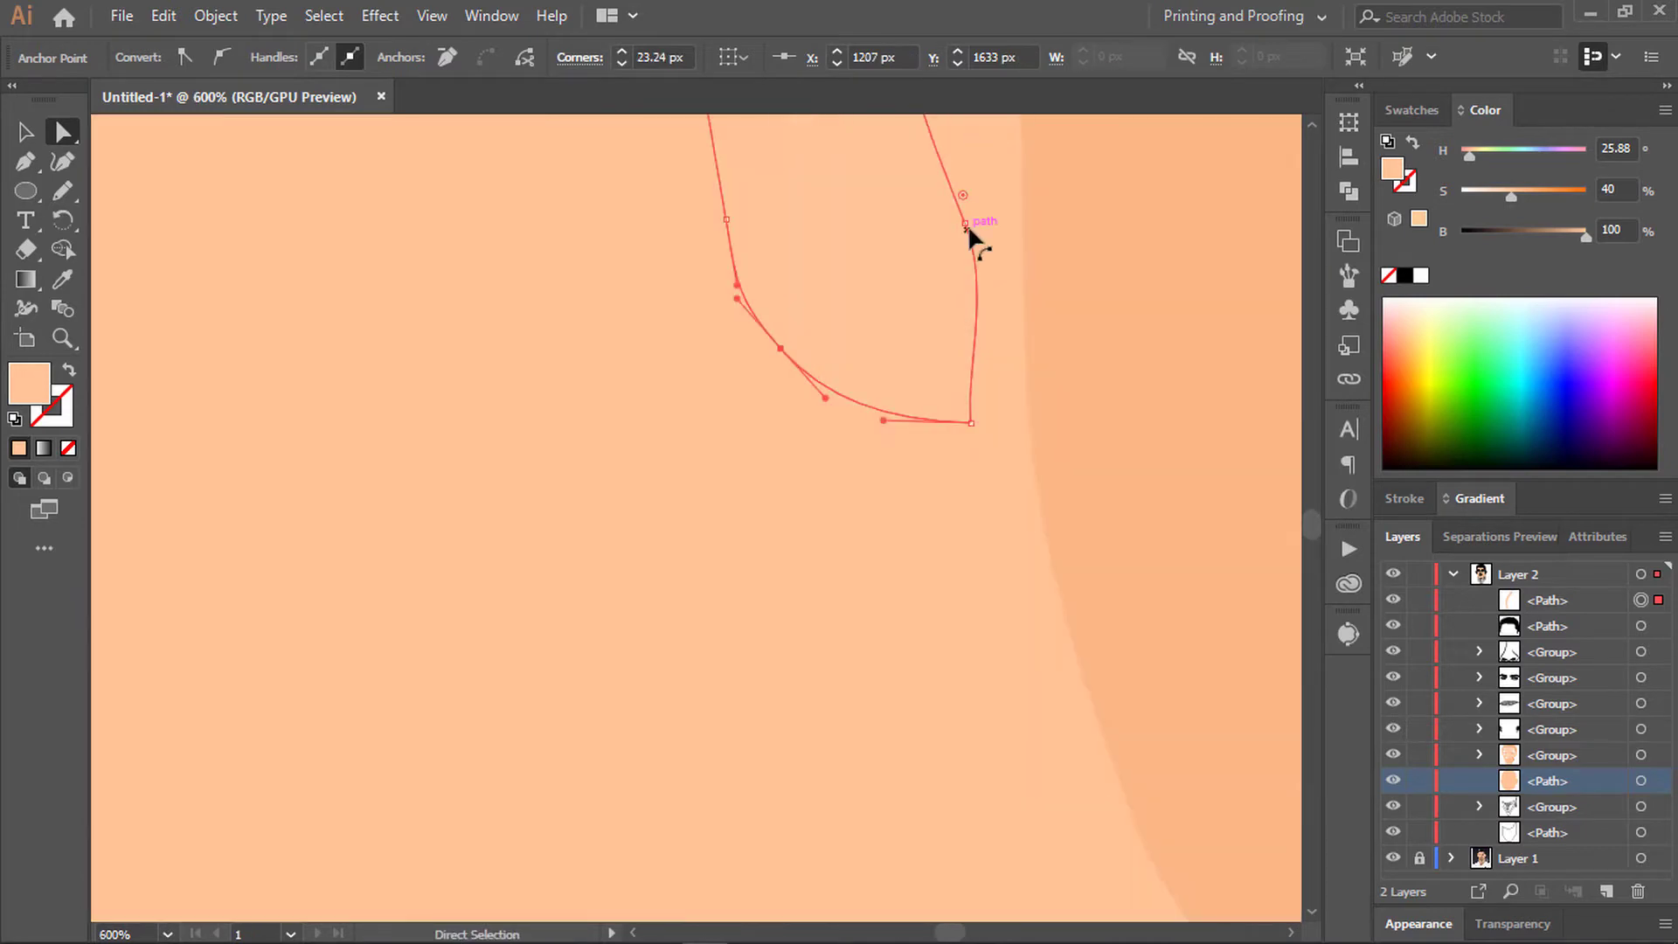
pyautogui.hotkey('ctrl', '-')
pyautogui.hotkey('ctrl', '-')
pyautogui.hotkey('ctrl', '-')
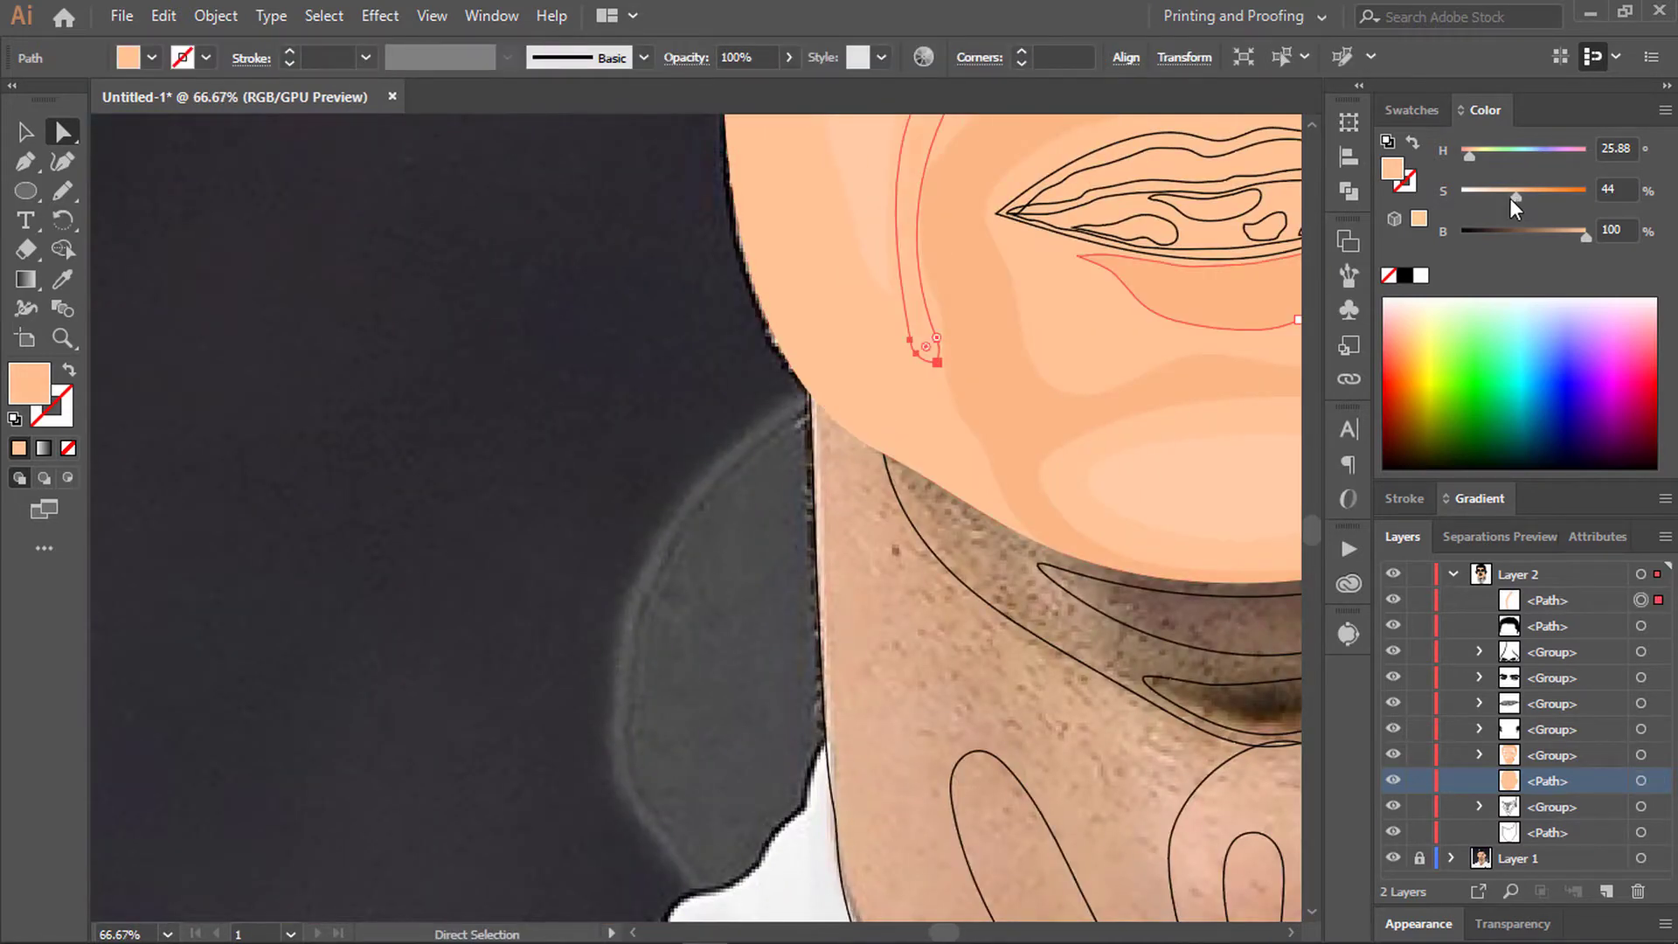
pyautogui.hotkey('ctrl', '-')
pyautogui.moveTo(1508, 198); pyautogui.dragTo(1582, 238)
pyautogui.hotkey('ctrl', '-')
# Step: Fill the neck with the face's sampled skin colour, darkened slightly
pyautogui.hotkey('ctrl', 'shift', 'a')
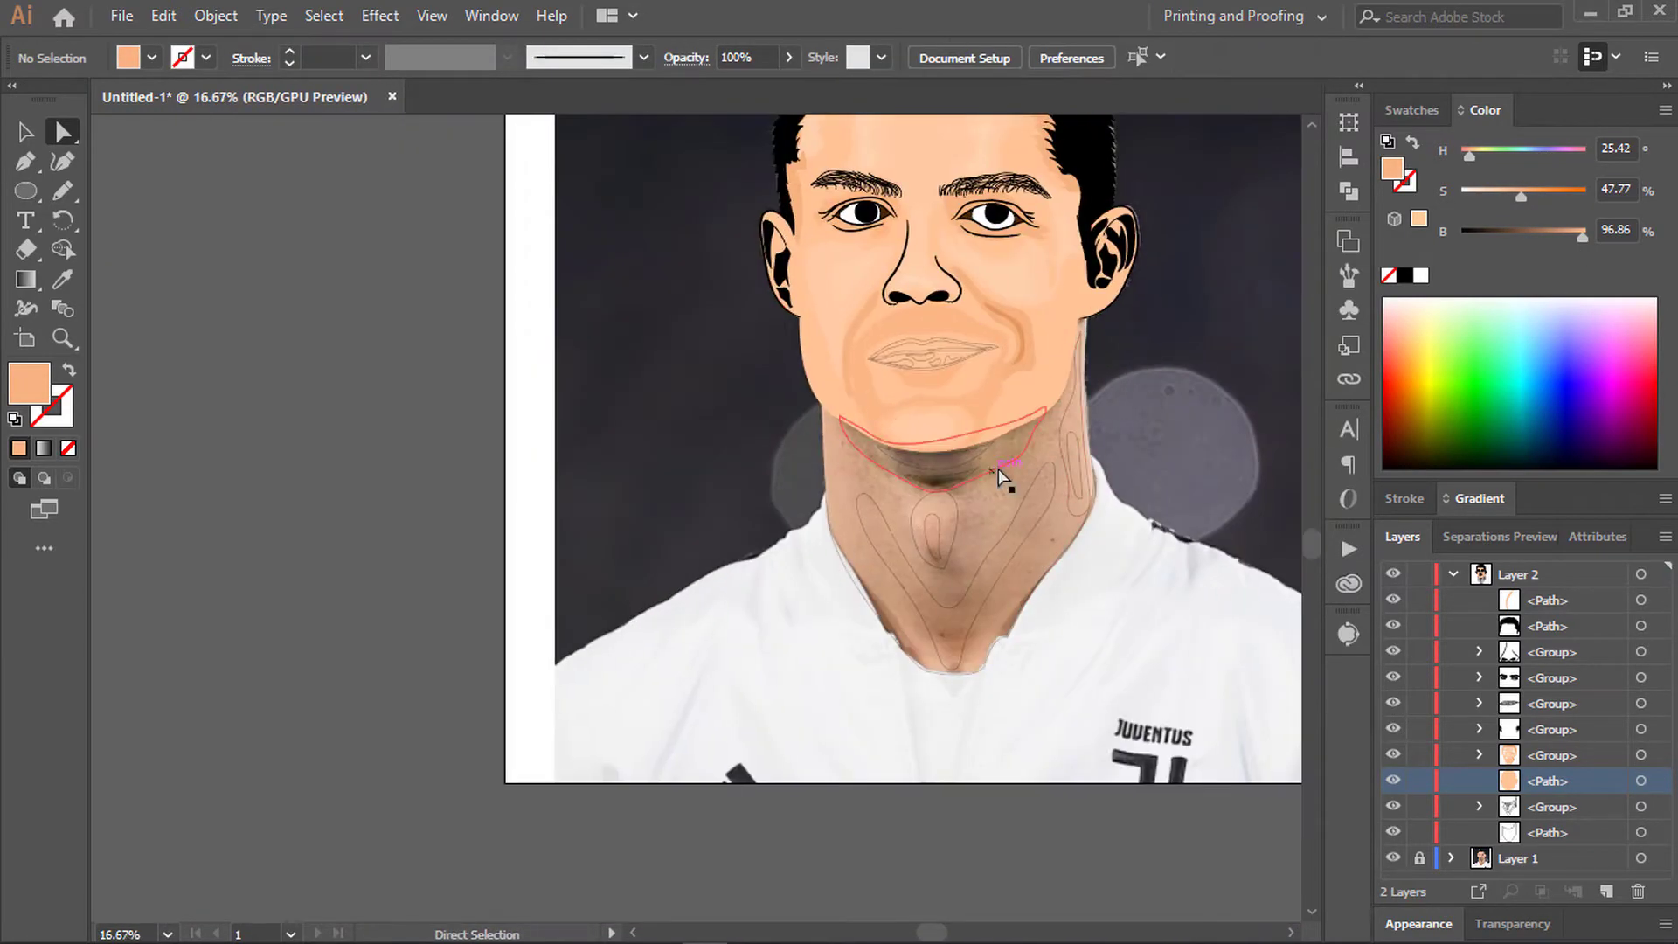
pyautogui.click(1081, 550)
pyautogui.press('i')
pyautogui.click(874, 367)
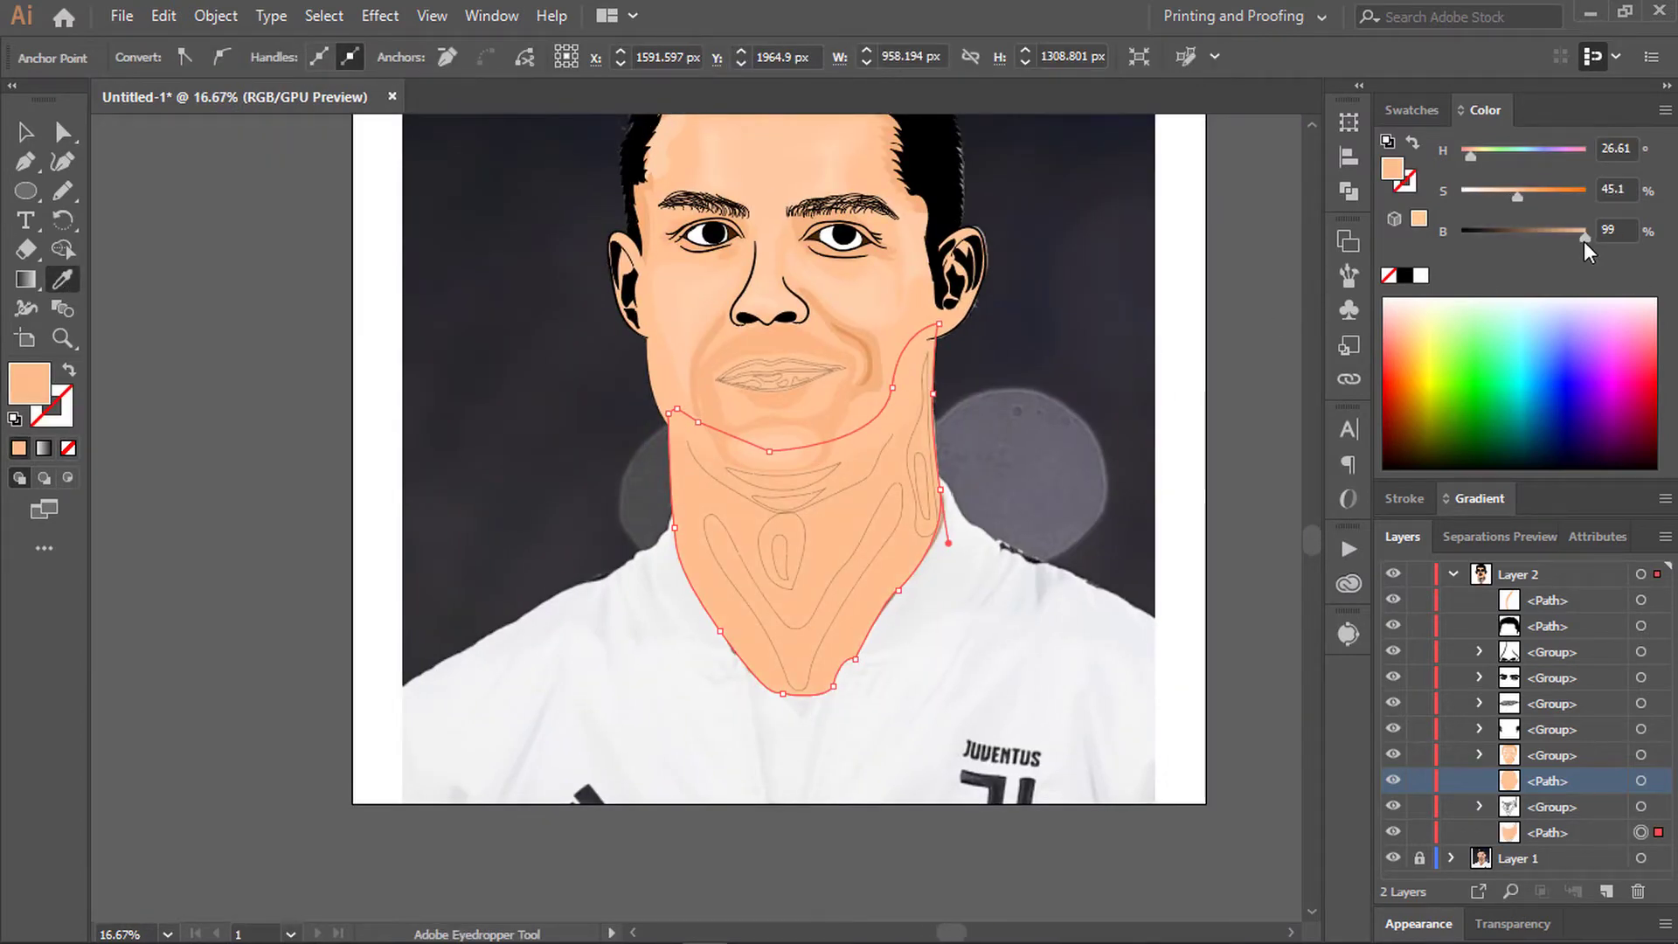
pyautogui.moveTo(1584, 242); pyautogui.dragTo(1581, 234)
pyautogui.hotkey('ctrl', '+')
# Step: Adjust the peach tones of the chin shadow and neck shading shapes
pyautogui.hotkey('ctrl', 'shift', 'a')
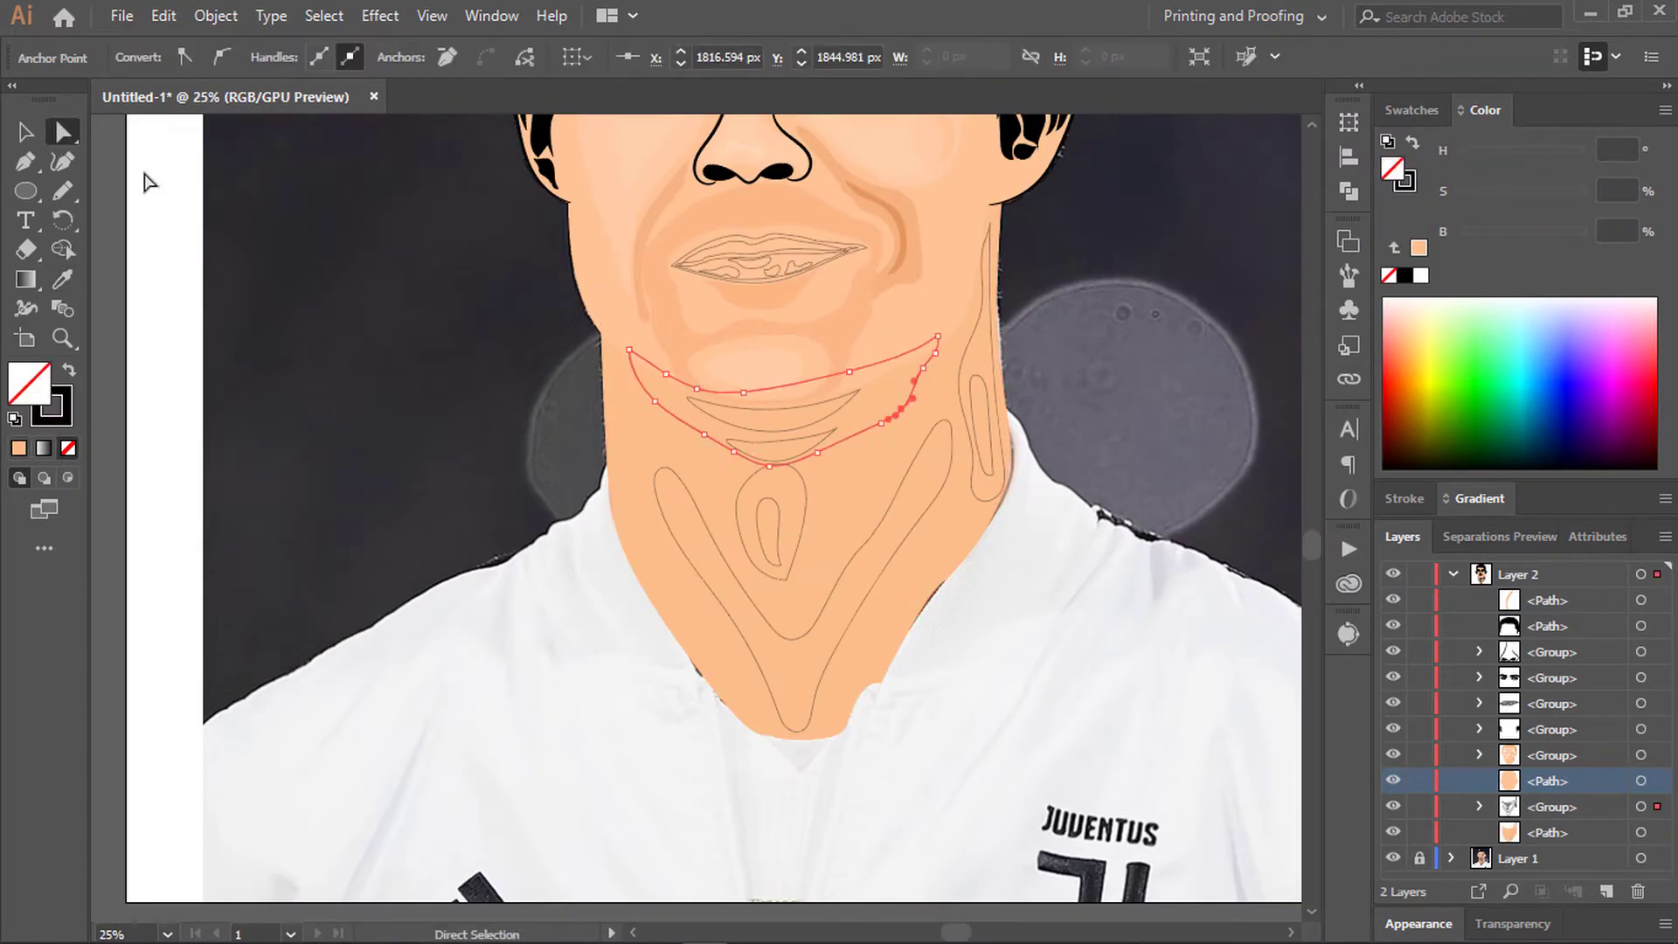
pyautogui.press('v')
pyautogui.press('a')
pyautogui.click(817, 451)
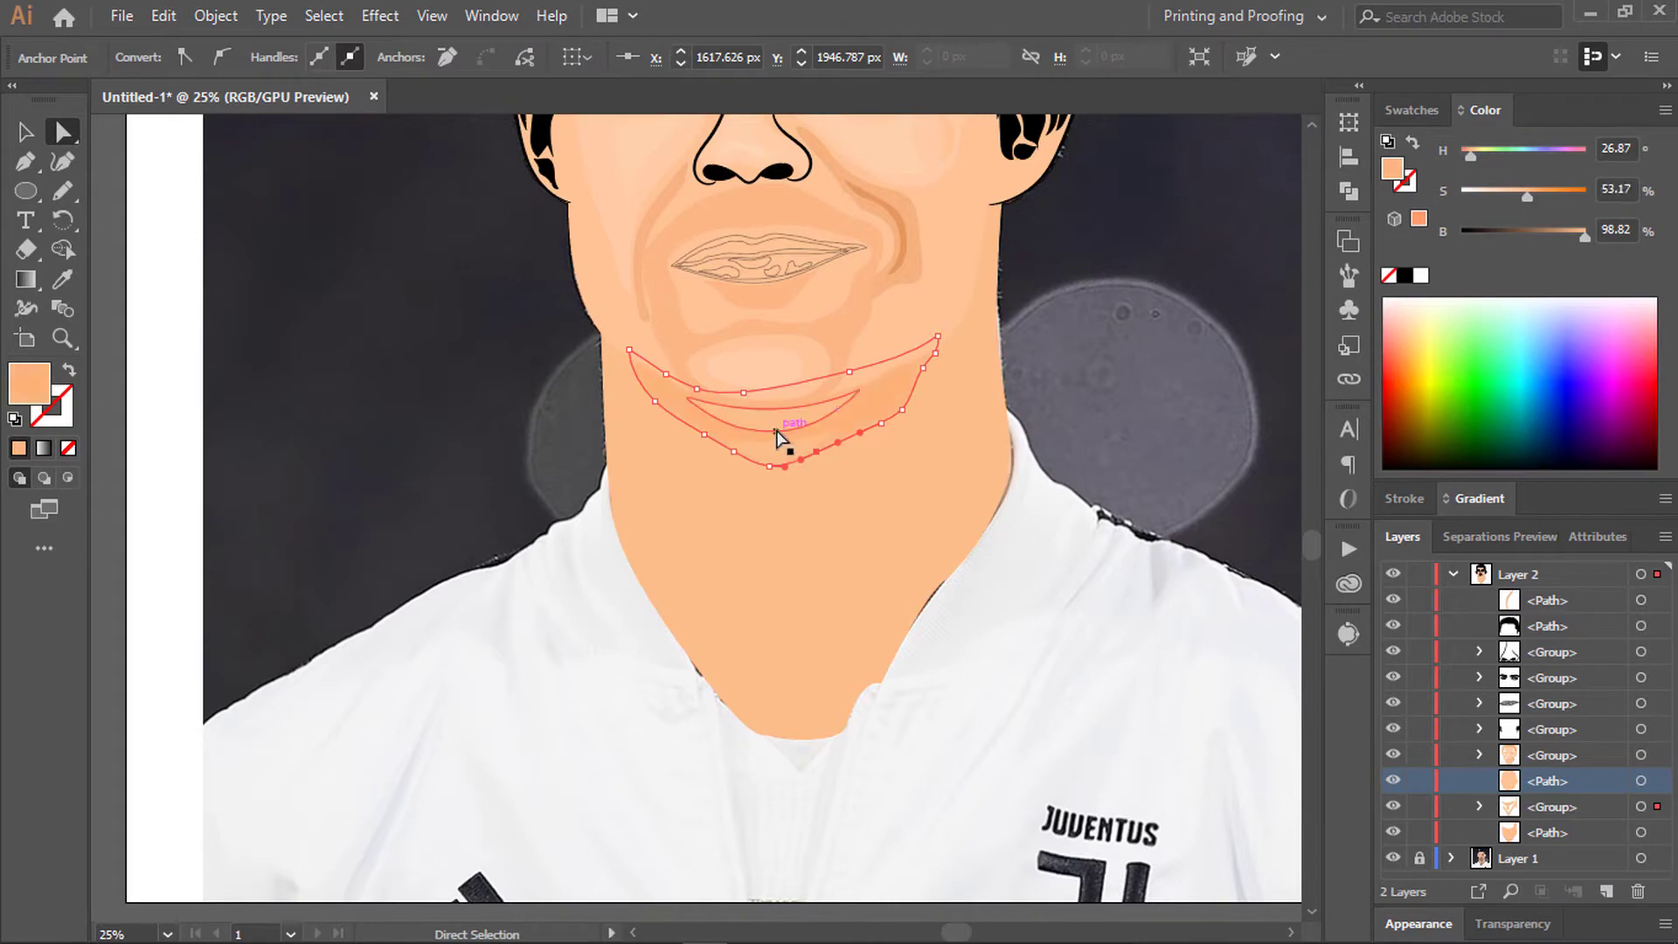
pyautogui.click(778, 435)
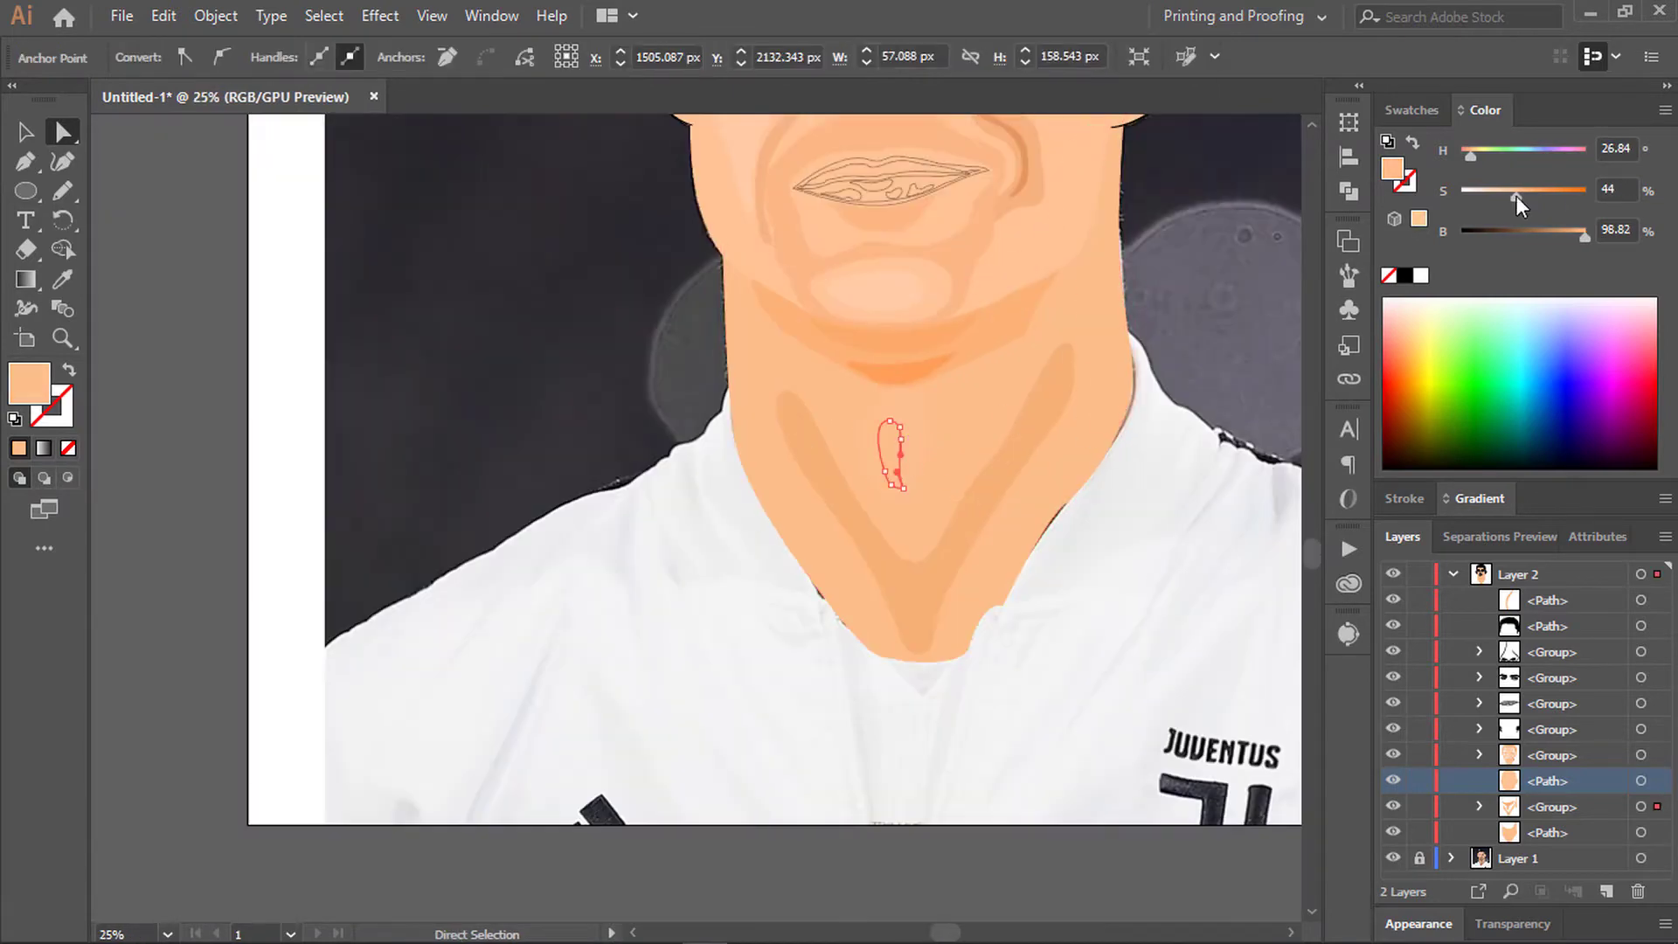
pyautogui.moveTo(1517, 198); pyautogui.dragTo(1511, 198)
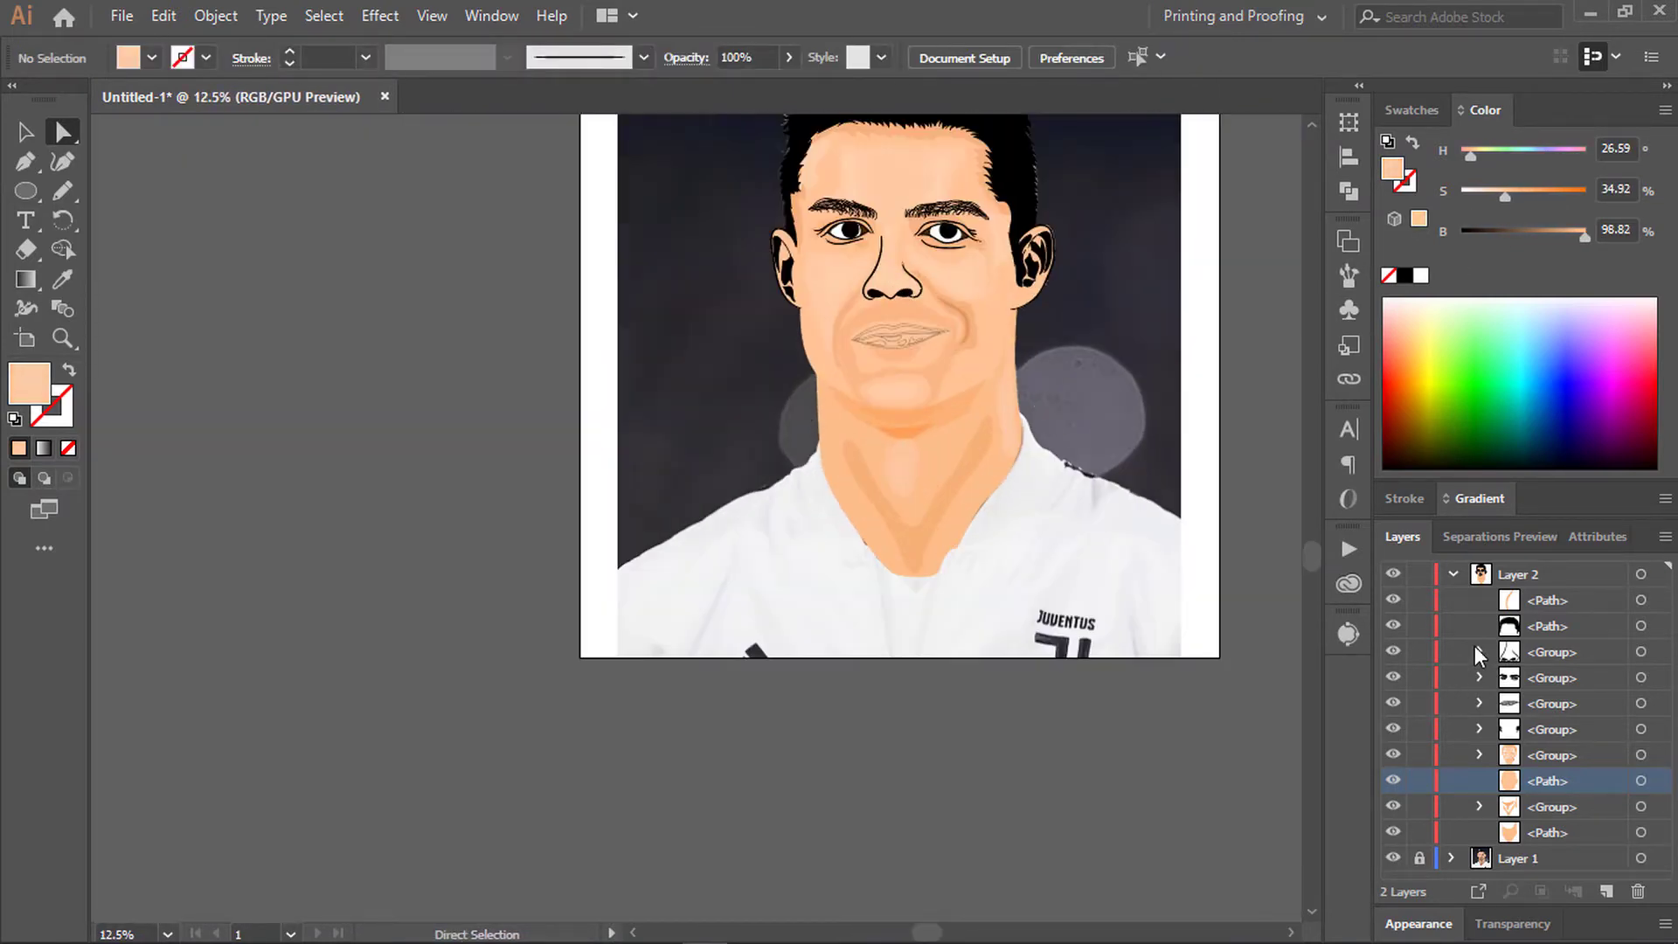
# Step: Hide the reference photo layer and lighten the cheek crease shape
pyautogui.click(1392, 857)
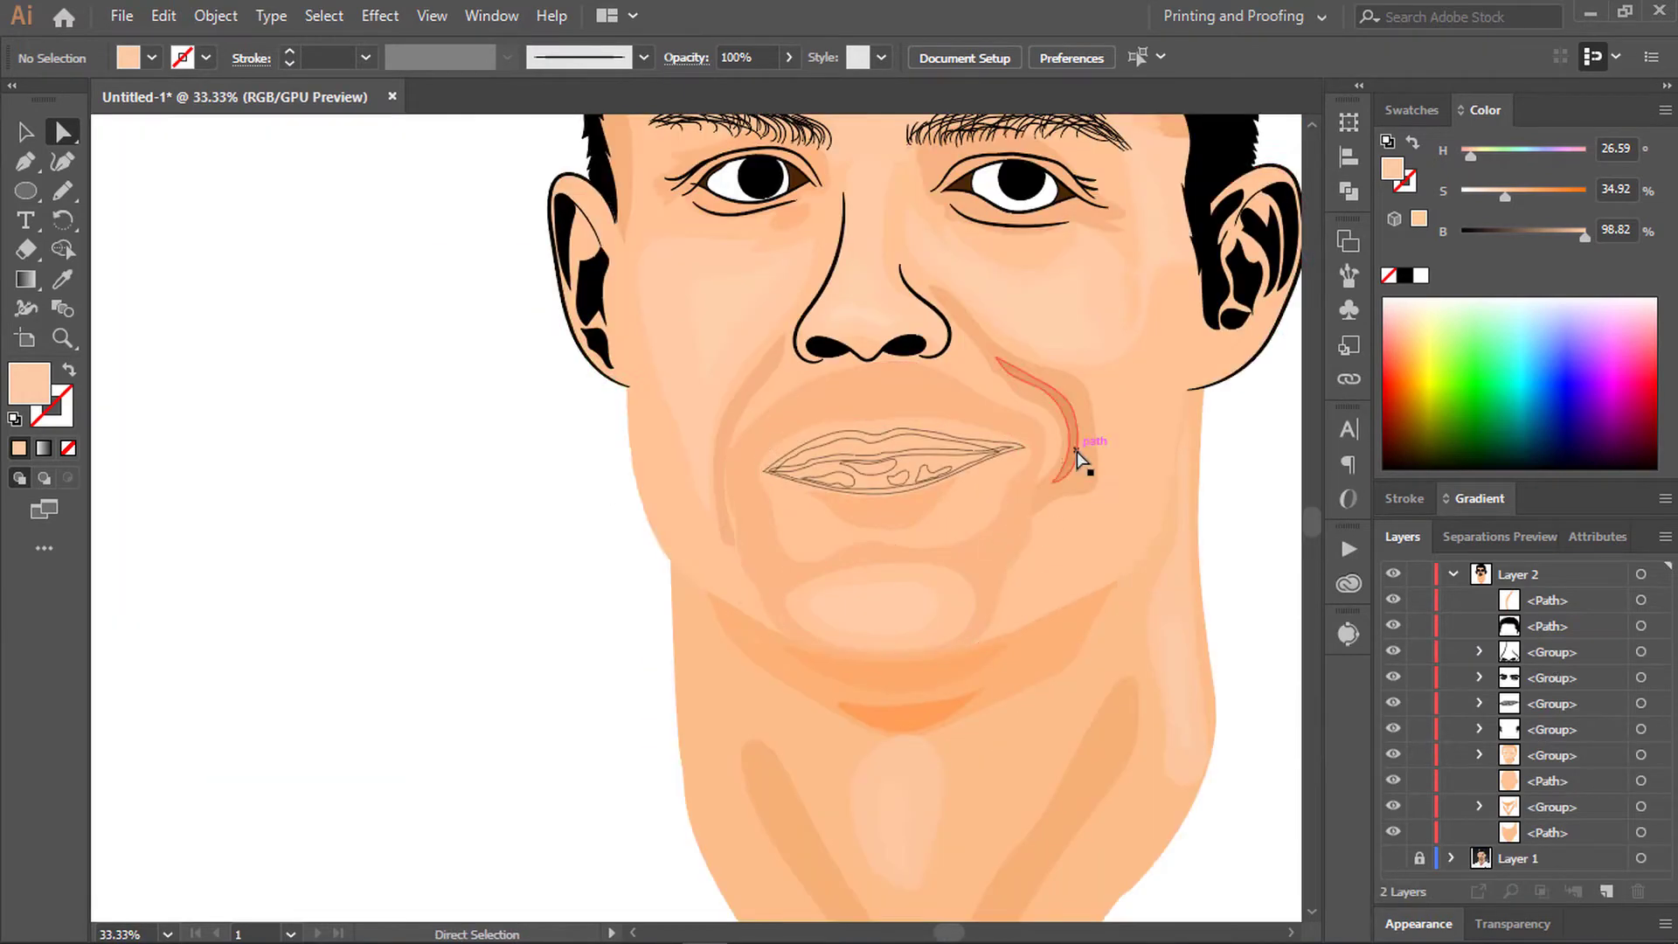
pyautogui.click(1077, 458)
pyautogui.click(1578, 233)
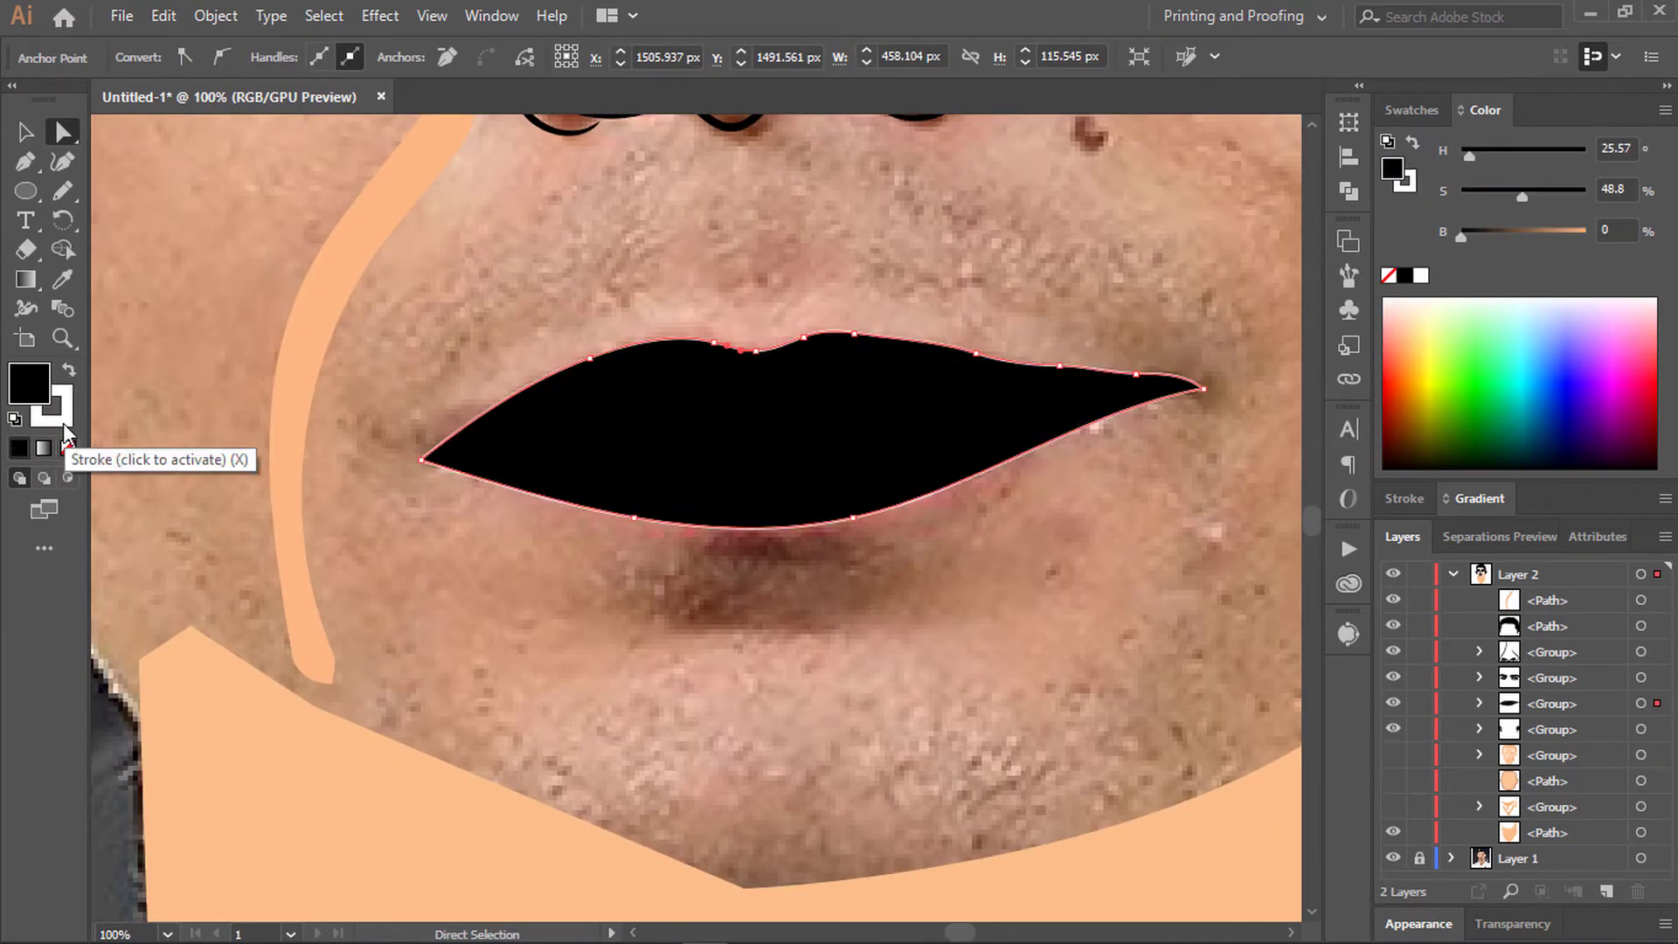
# Step: Give the lips a lighter muted red fill
pyautogui.click(1430, 411)
pyautogui.moveTo(1466, 155); pyautogui.dragTo(1461, 156)
pyautogui.moveTo(1561, 196)
pyautogui.mouseDown()
pyautogui.moveTo(1530, 196)
pyautogui.moveTo(1559, 236)
pyautogui.mouseUp()
pyautogui.scroll(-1, 510, 511)
pyautogui.click(70, 374)
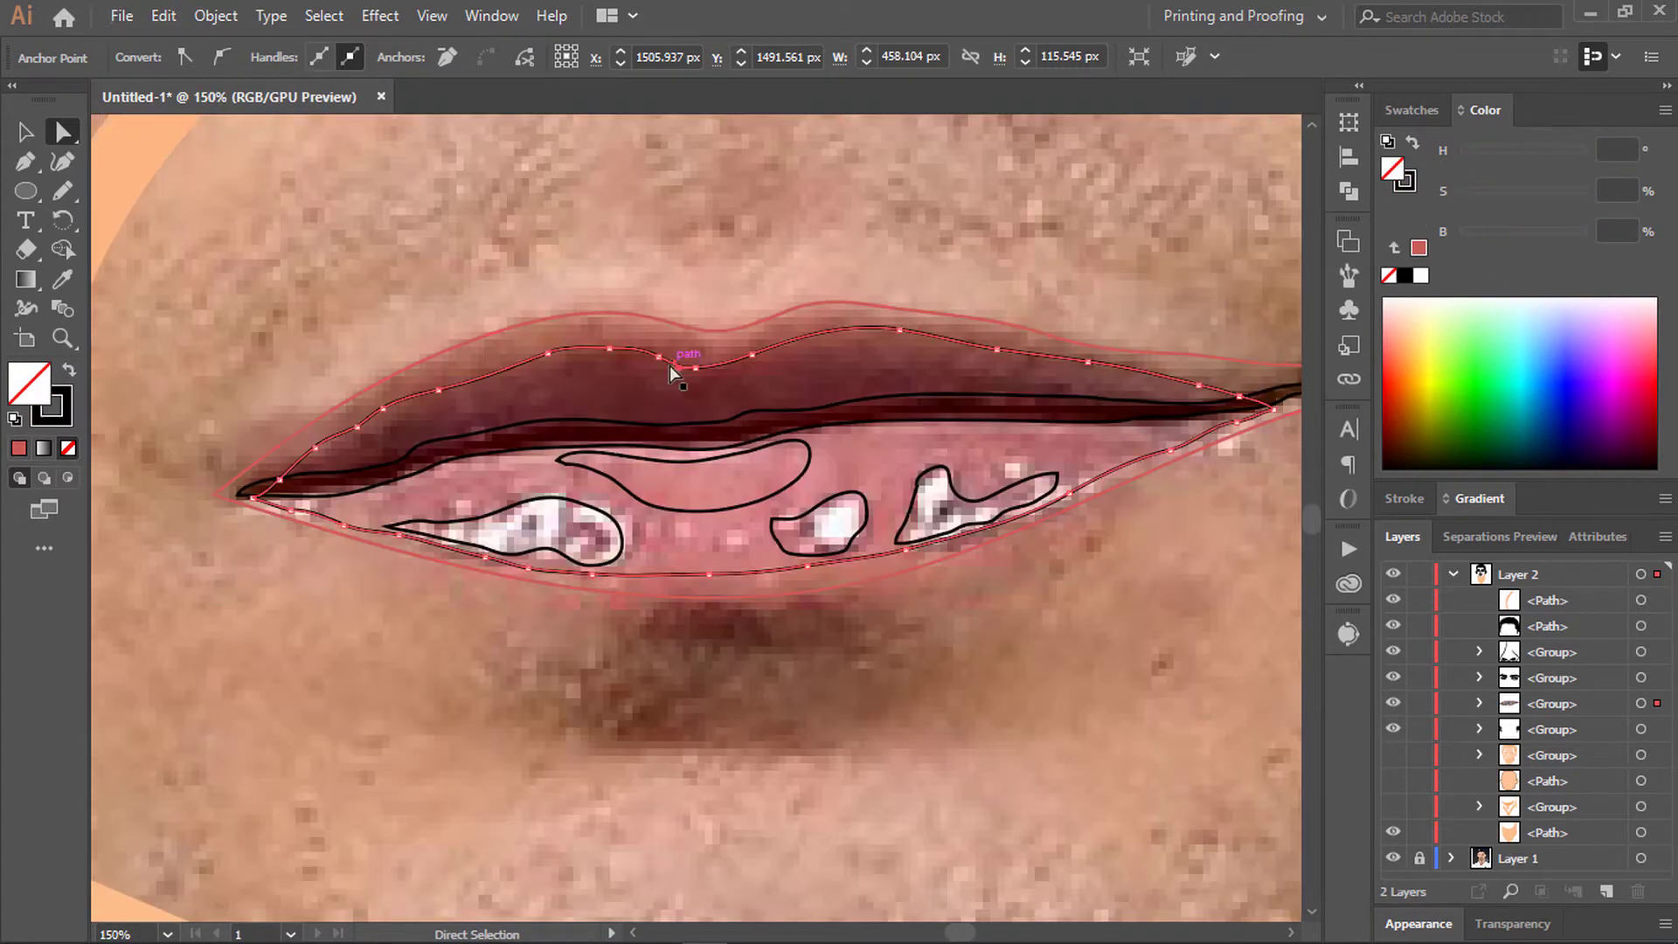
pyautogui.click(19, 447)
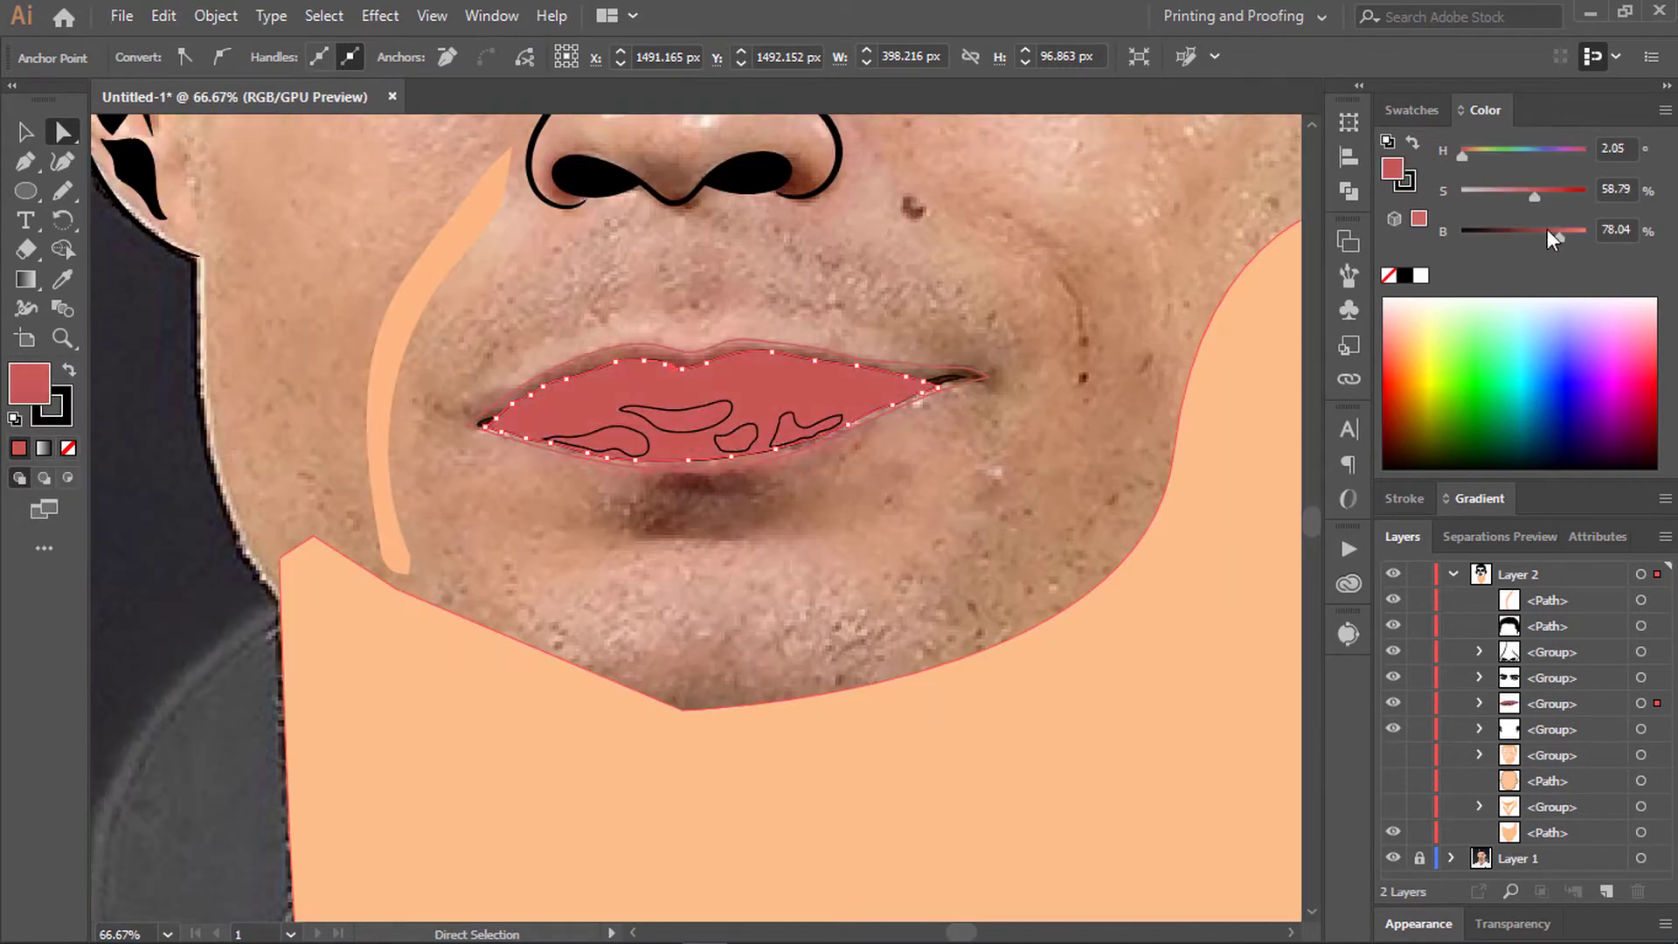
pyautogui.moveTo(1547, 229); pyautogui.dragTo(1566, 232)
pyautogui.scroll(1, 839, 445)
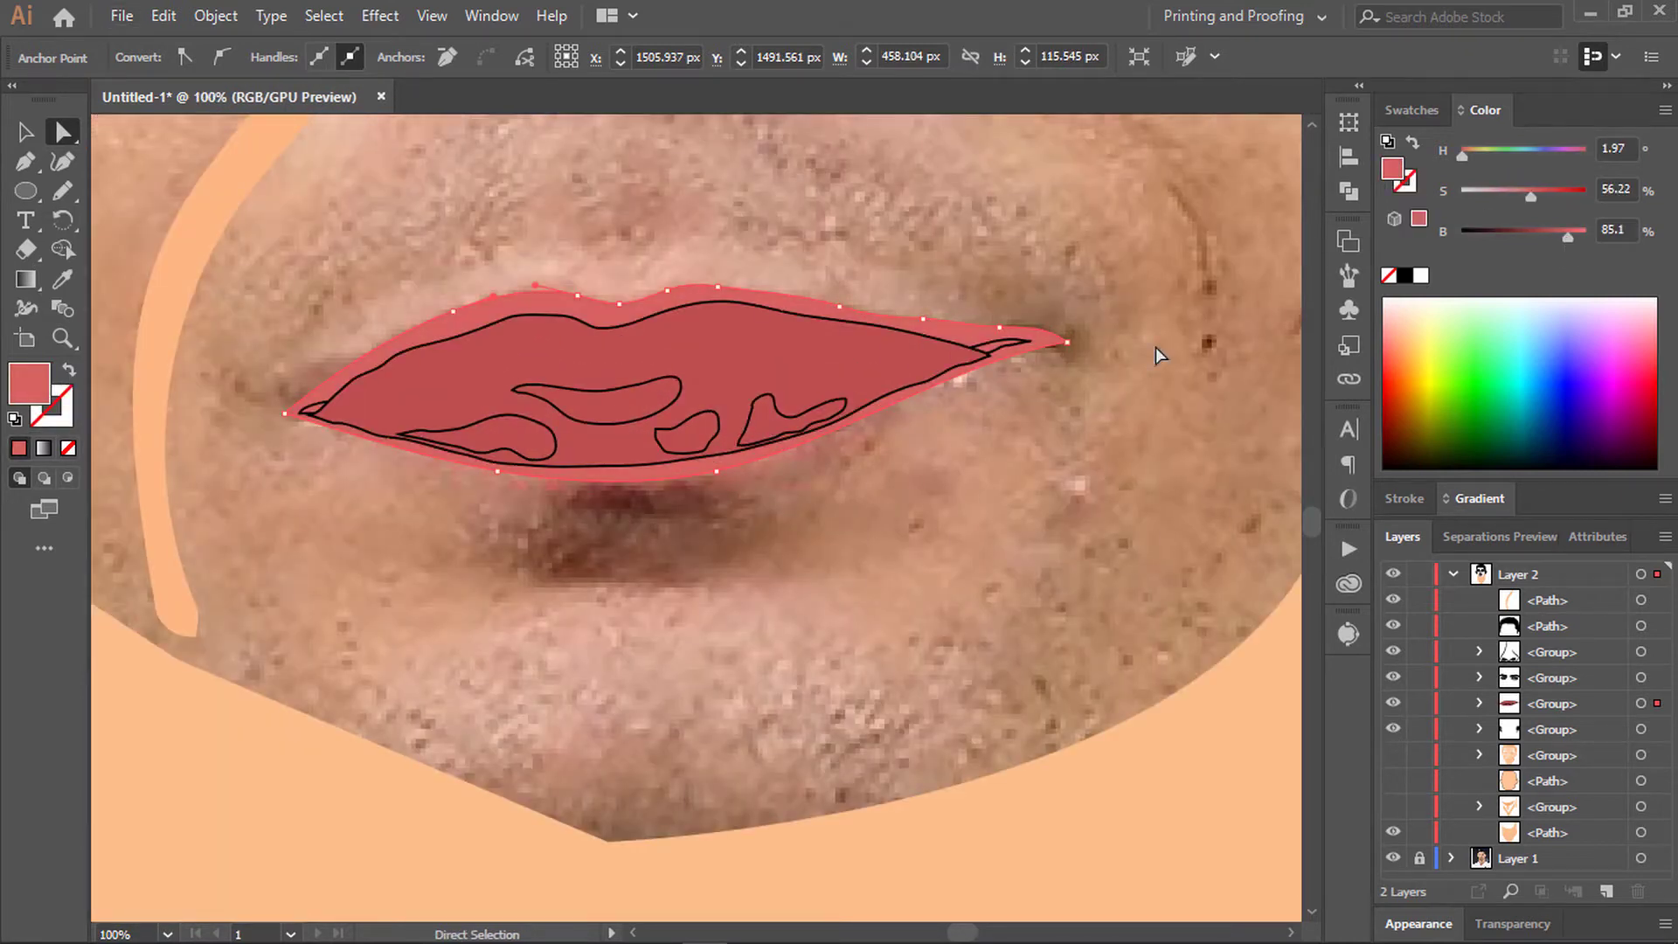
pyautogui.click(1584, 704)
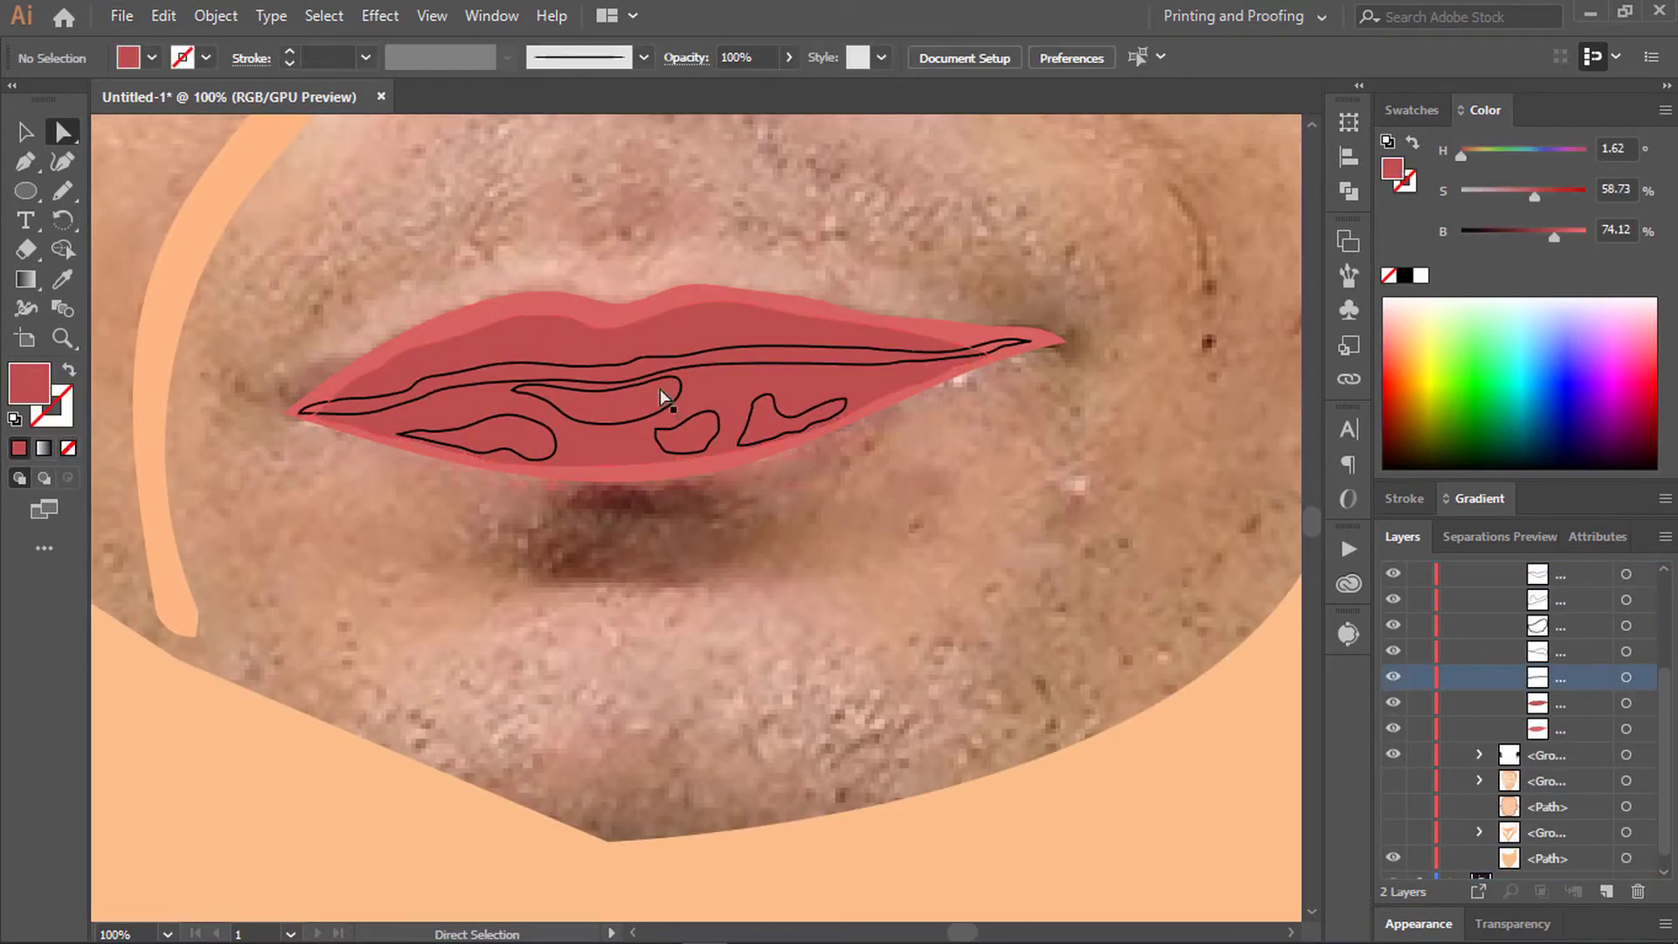
# Step: Turn the line between the lips into a deep red fill
pyautogui.click(662, 360)
pyautogui.click(69, 369)
pyautogui.click(1498, 234)
pyautogui.moveTo(1461, 192); pyautogui.dragTo(1564, 197)
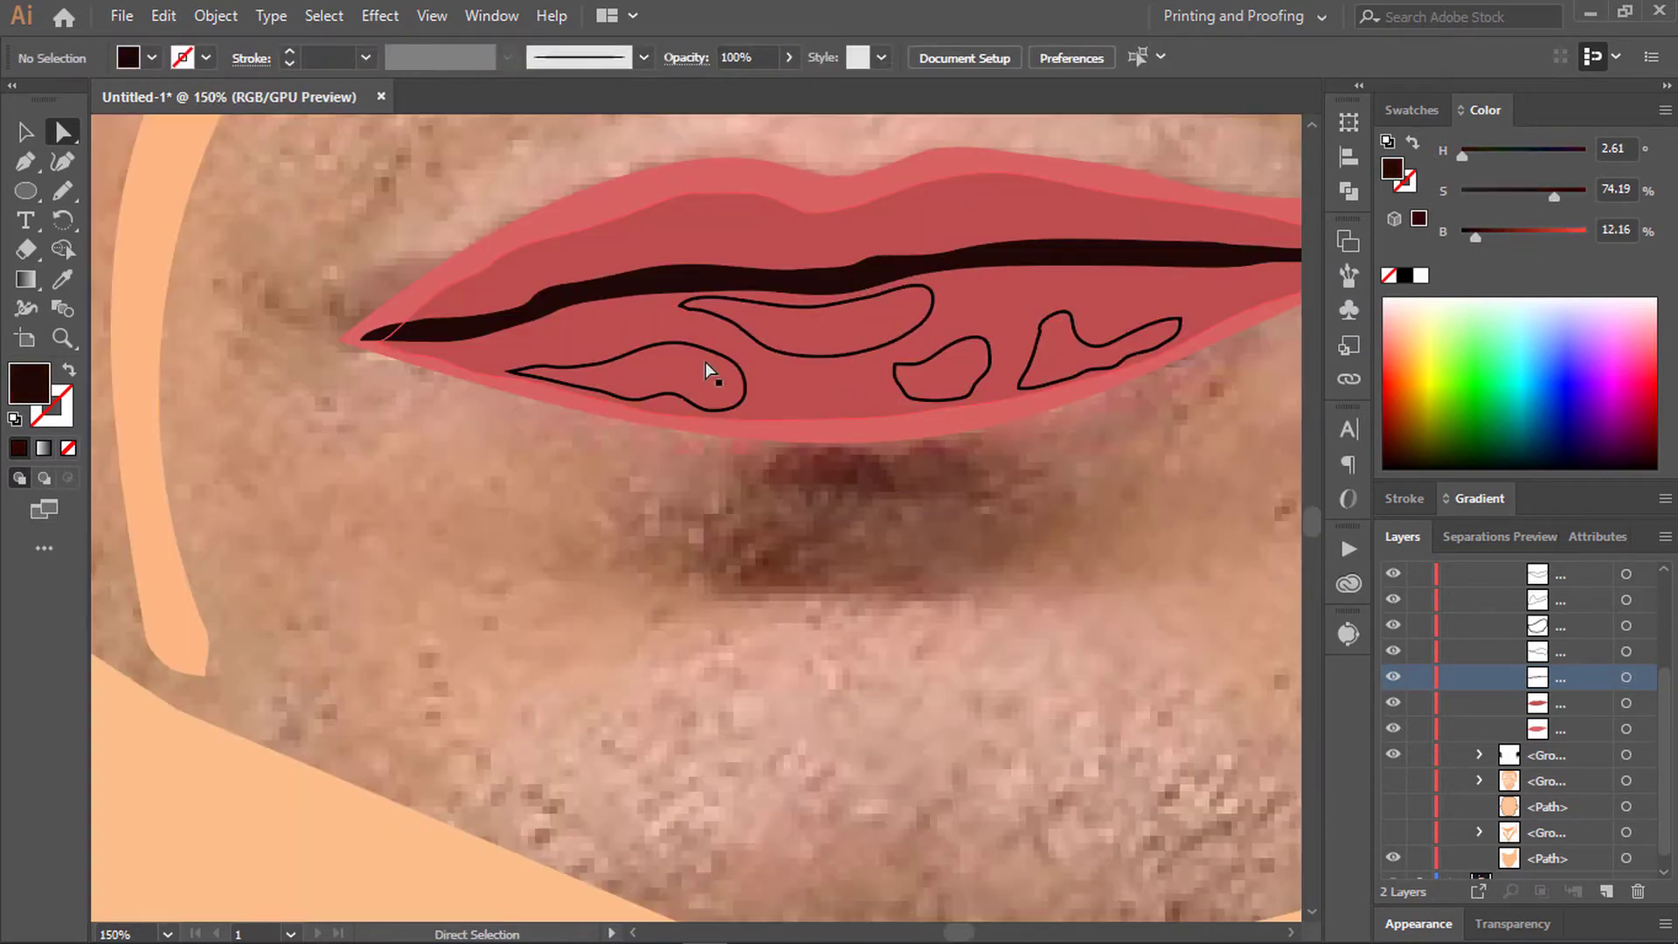
# Step: Try a white, outline-free fill on the upper lip patch, then undo it
pyautogui.click(734, 327)
pyautogui.click(13, 422)
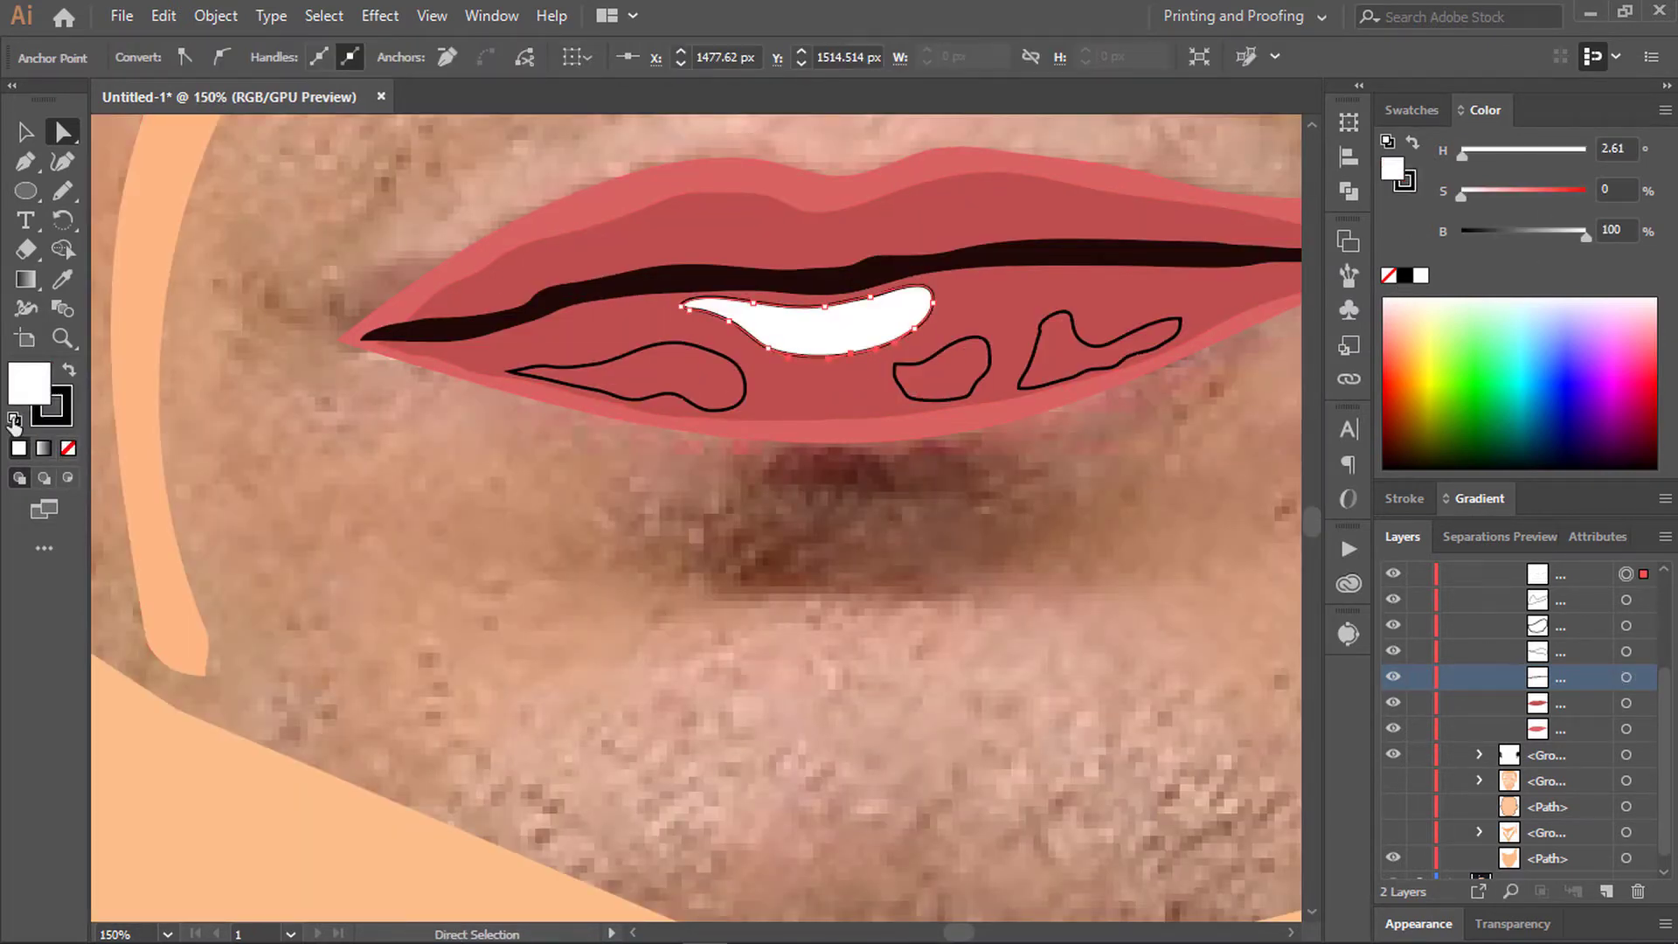
pyautogui.click(69, 370)
pyautogui.click(67, 448)
pyautogui.hotkey('ctrl', '0')
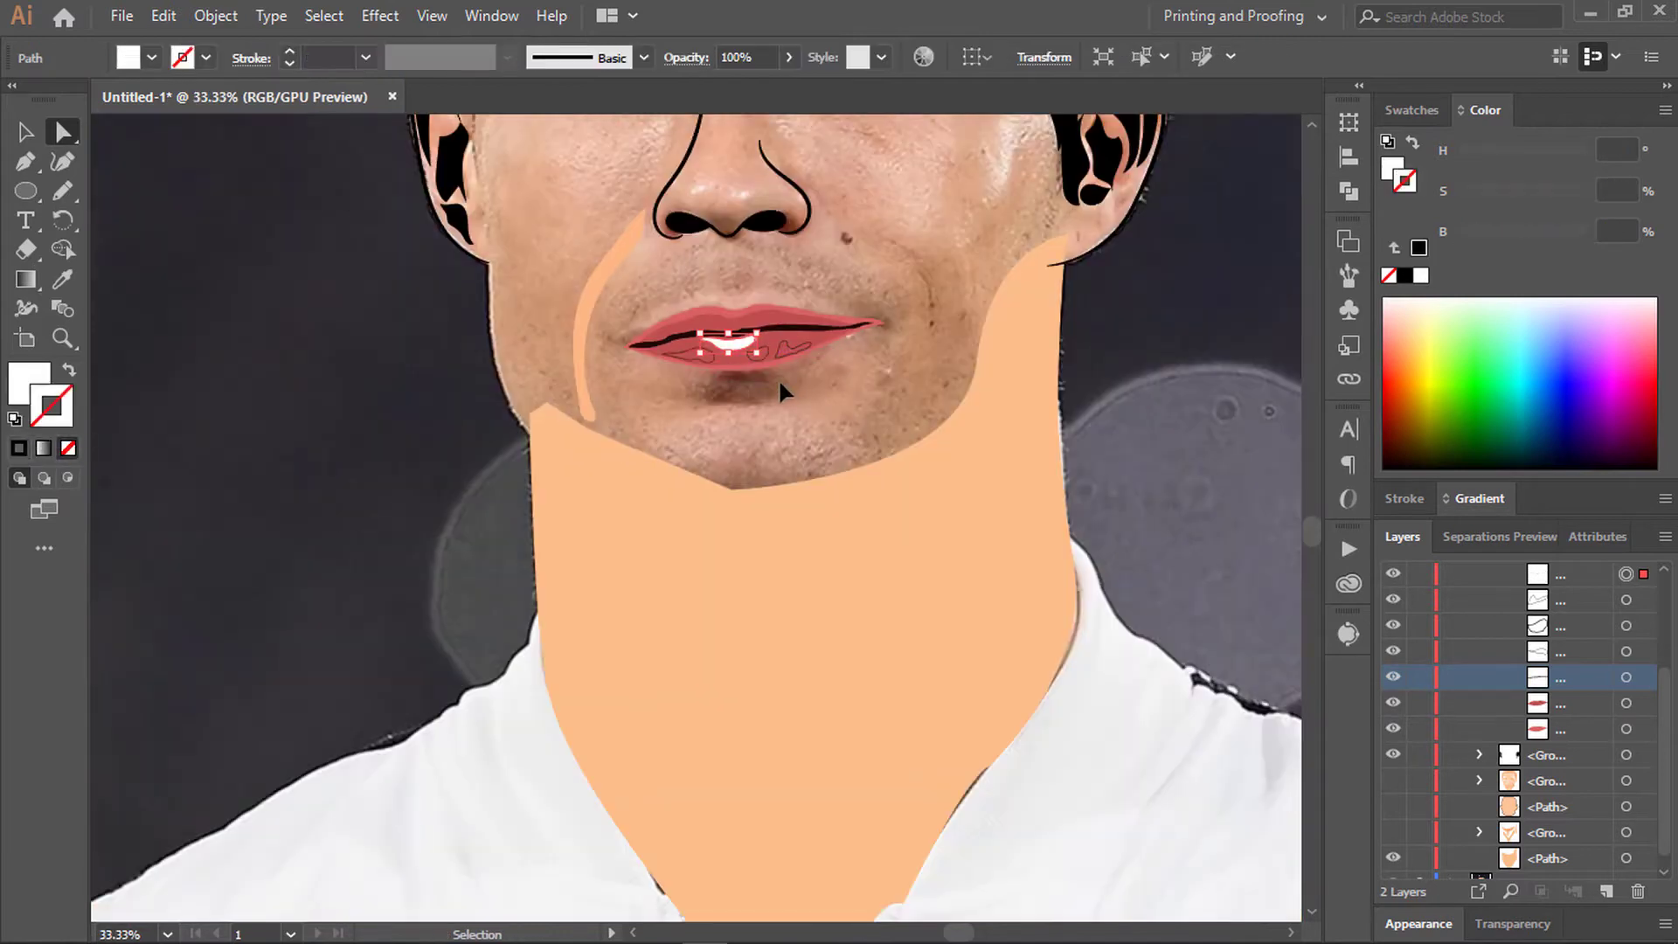
pyautogui.hotkey('ctrl', 'z')
pyautogui.hotkey('ctrl', 'shift', 'z')
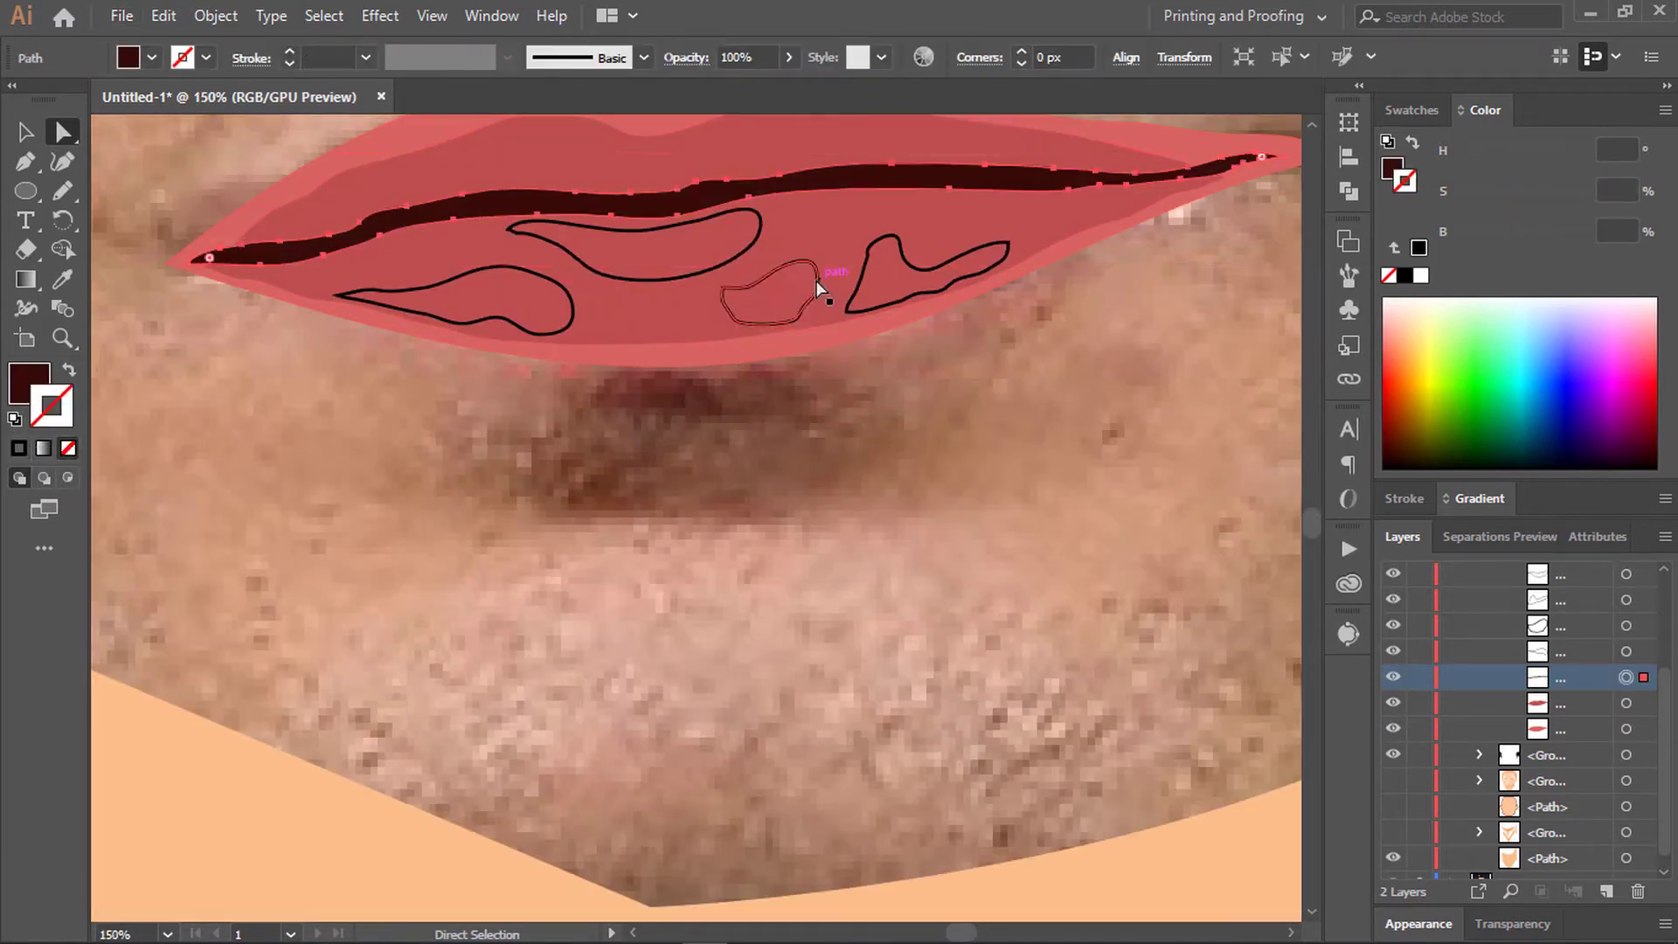
# Step: Fill the lower-left inner lip patch light pink with no outline
pyautogui.click(568, 326)
pyautogui.press('/')
pyautogui.press('i')
pyautogui.moveTo(1363, 286)
pyautogui.mouseDown()
pyautogui.moveTo(1468, 159)
pyautogui.moveTo(1547, 213)
pyautogui.mouseUp()
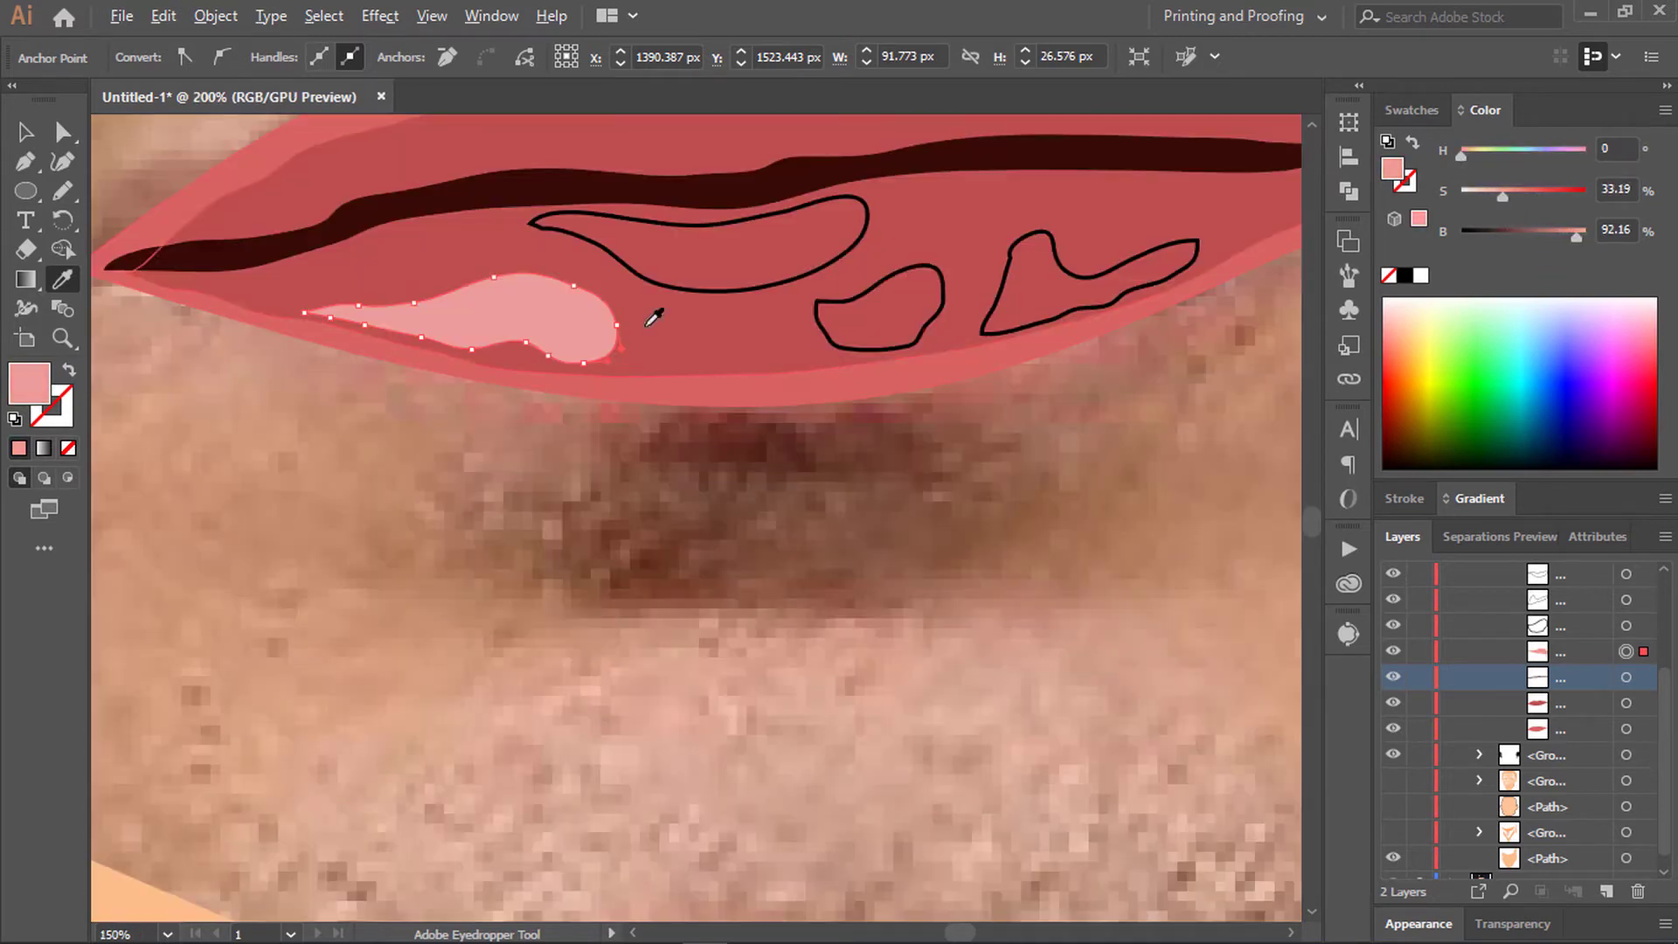
pyautogui.keyDown('ctrl'); pyautogui.keyDown('shift'); pyautogui.click(909, 315); pyautogui.keyUp('shift'); pyautogui.keyUp('ctrl')
pyautogui.hotkey('ctrl', '-')
pyautogui.click(621, 336)
pyautogui.hotkey('ctrl', 'shift', 'a')
pyautogui.press('a')
pyautogui.hotkey('ctrl', '+')
pyautogui.hotkey('ctrl', '+')
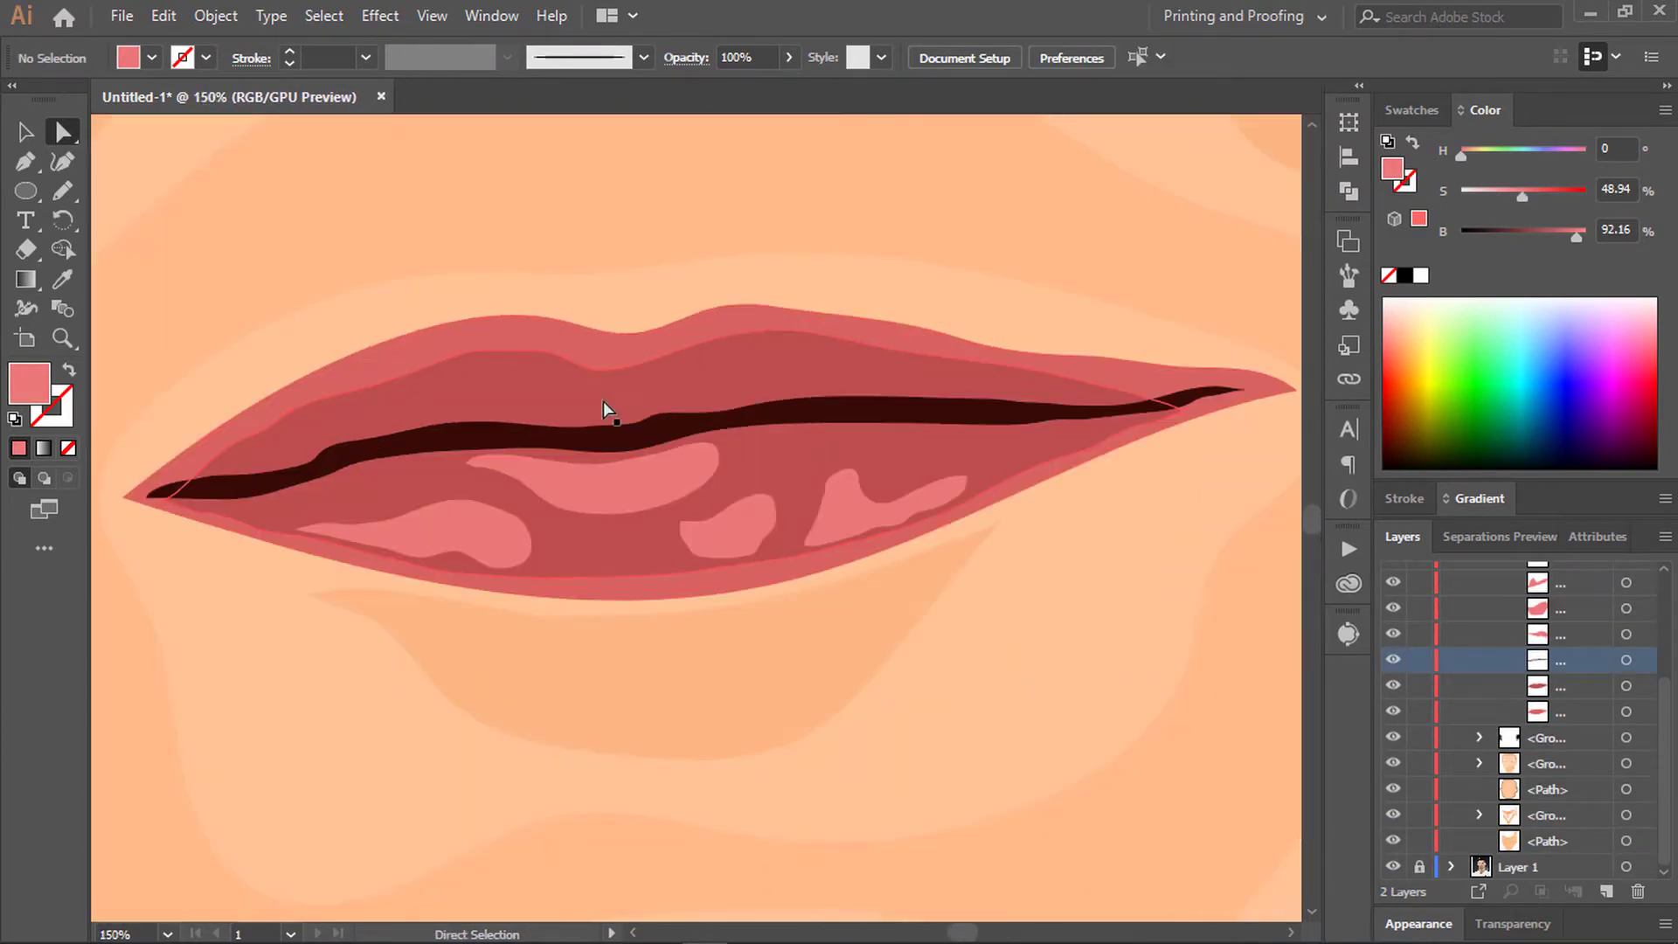
# Step: Draw a closed scalloped shape across the inner lips
pyautogui.click(607, 412)
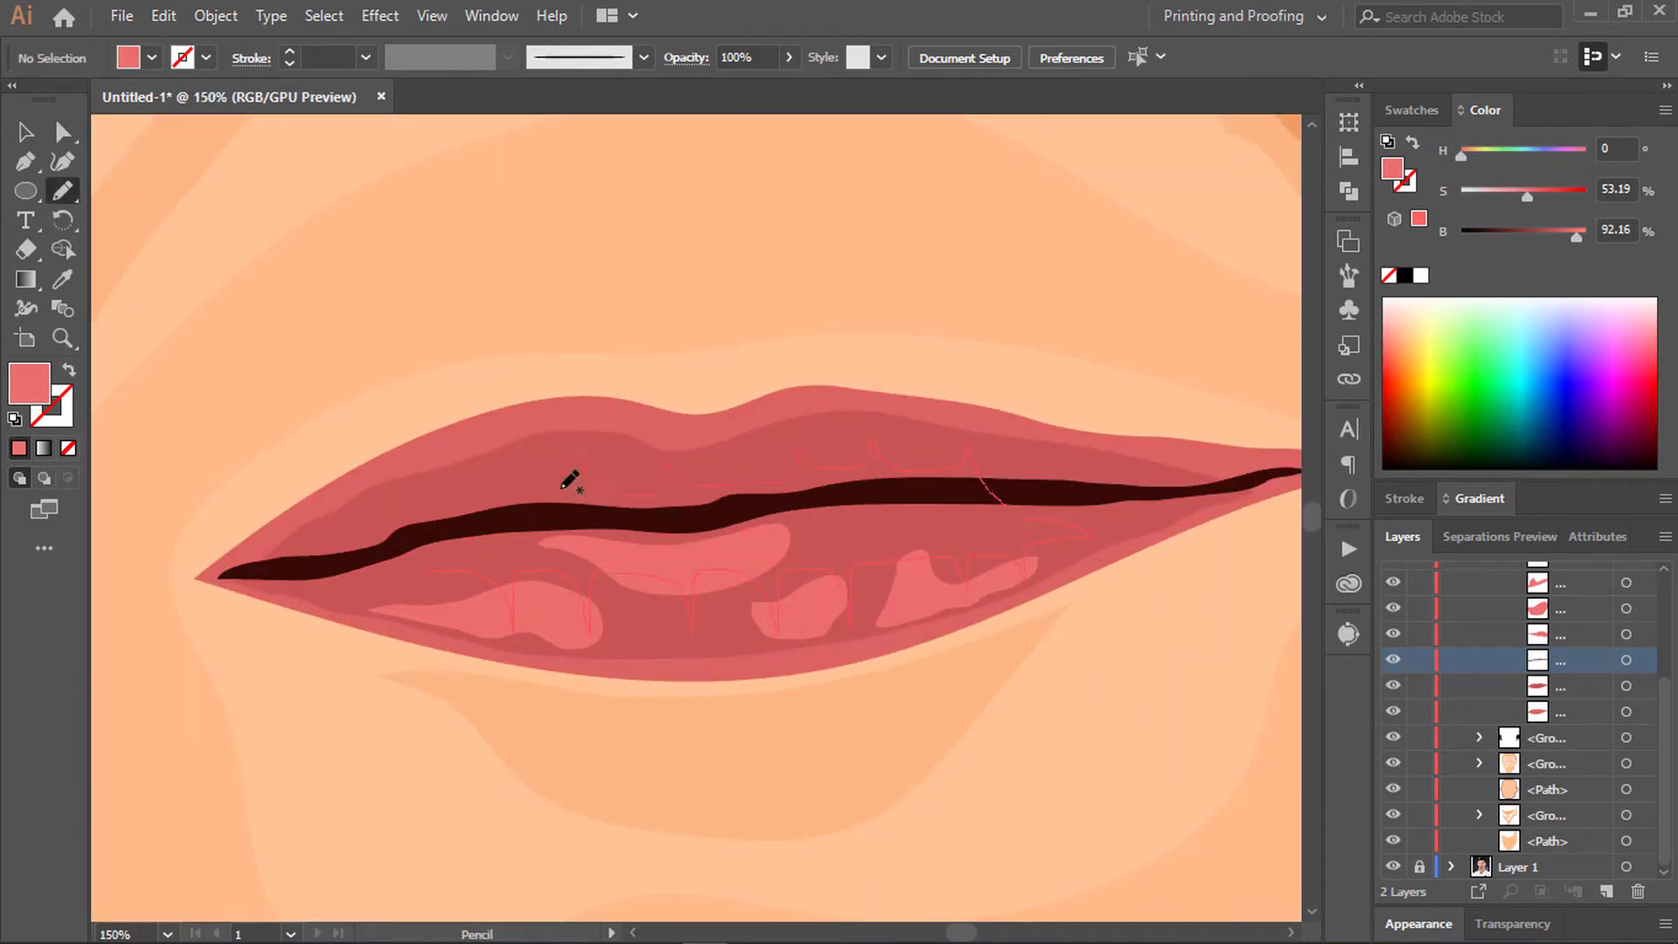
pyautogui.moveTo(401, 496); pyautogui.dragTo(427, 572)
pyautogui.hotkey('ctrl', '-')
pyautogui.hotkey('ctrl', '-')
pyautogui.press('a')
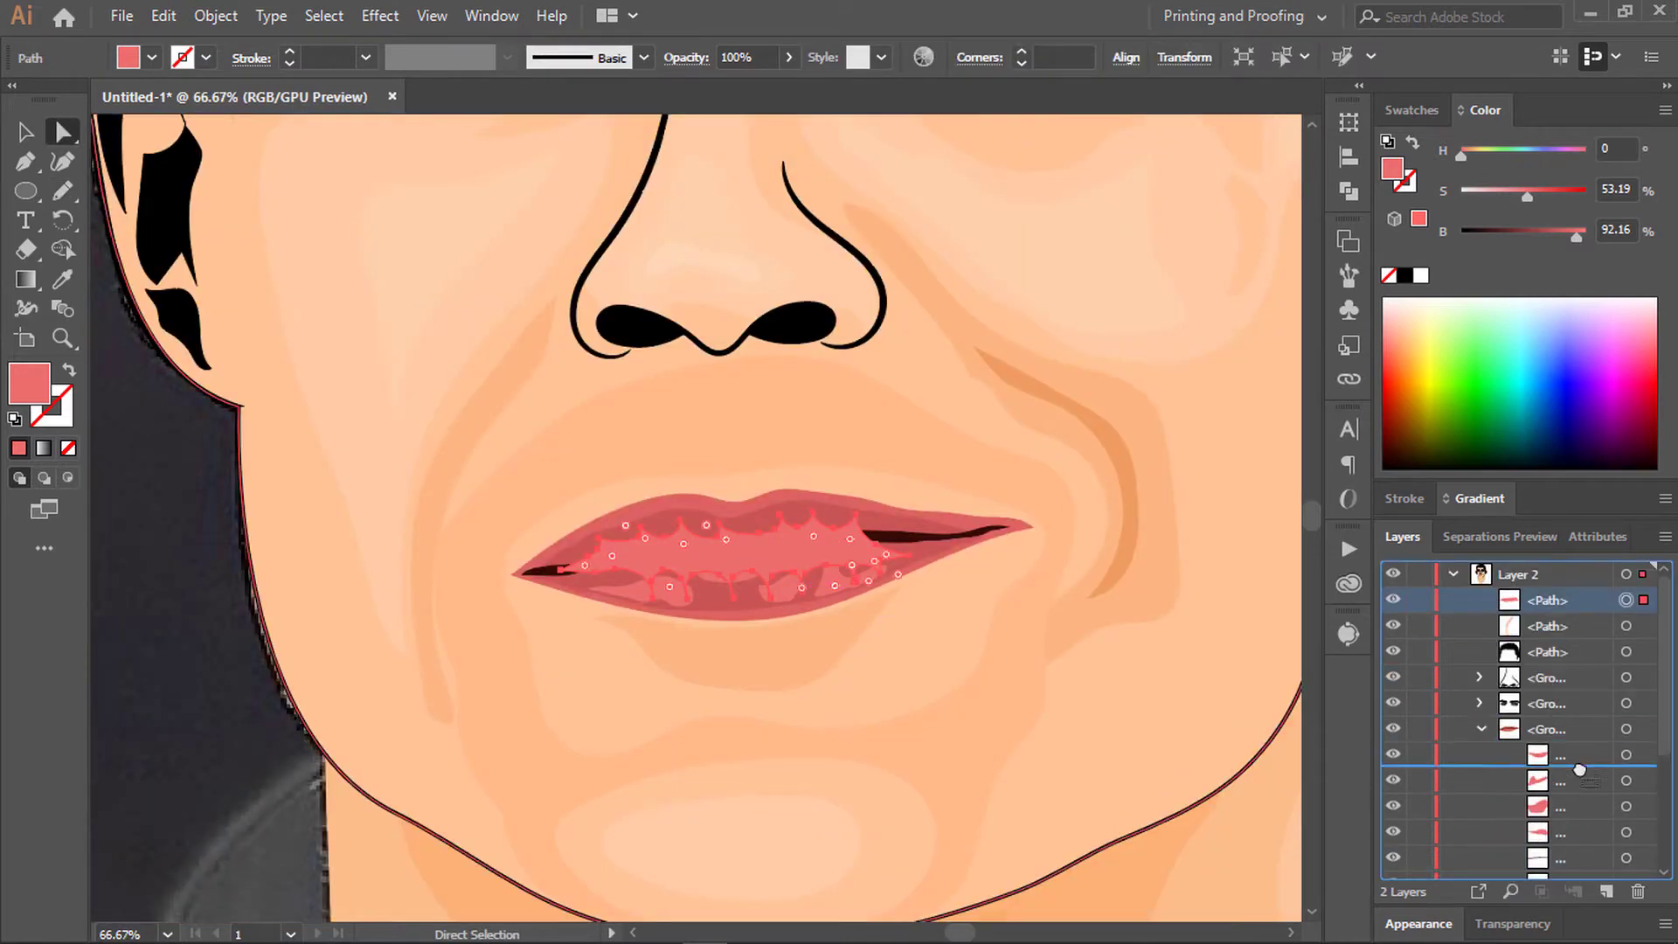
# Step: Refine the scalloped shape's curves and nudge it up to fit the mouth
pyautogui.scroll(-3, 715, 686)
pyautogui.scroll(3, 738, 524)
pyautogui.scroll(3, 1159, 446)
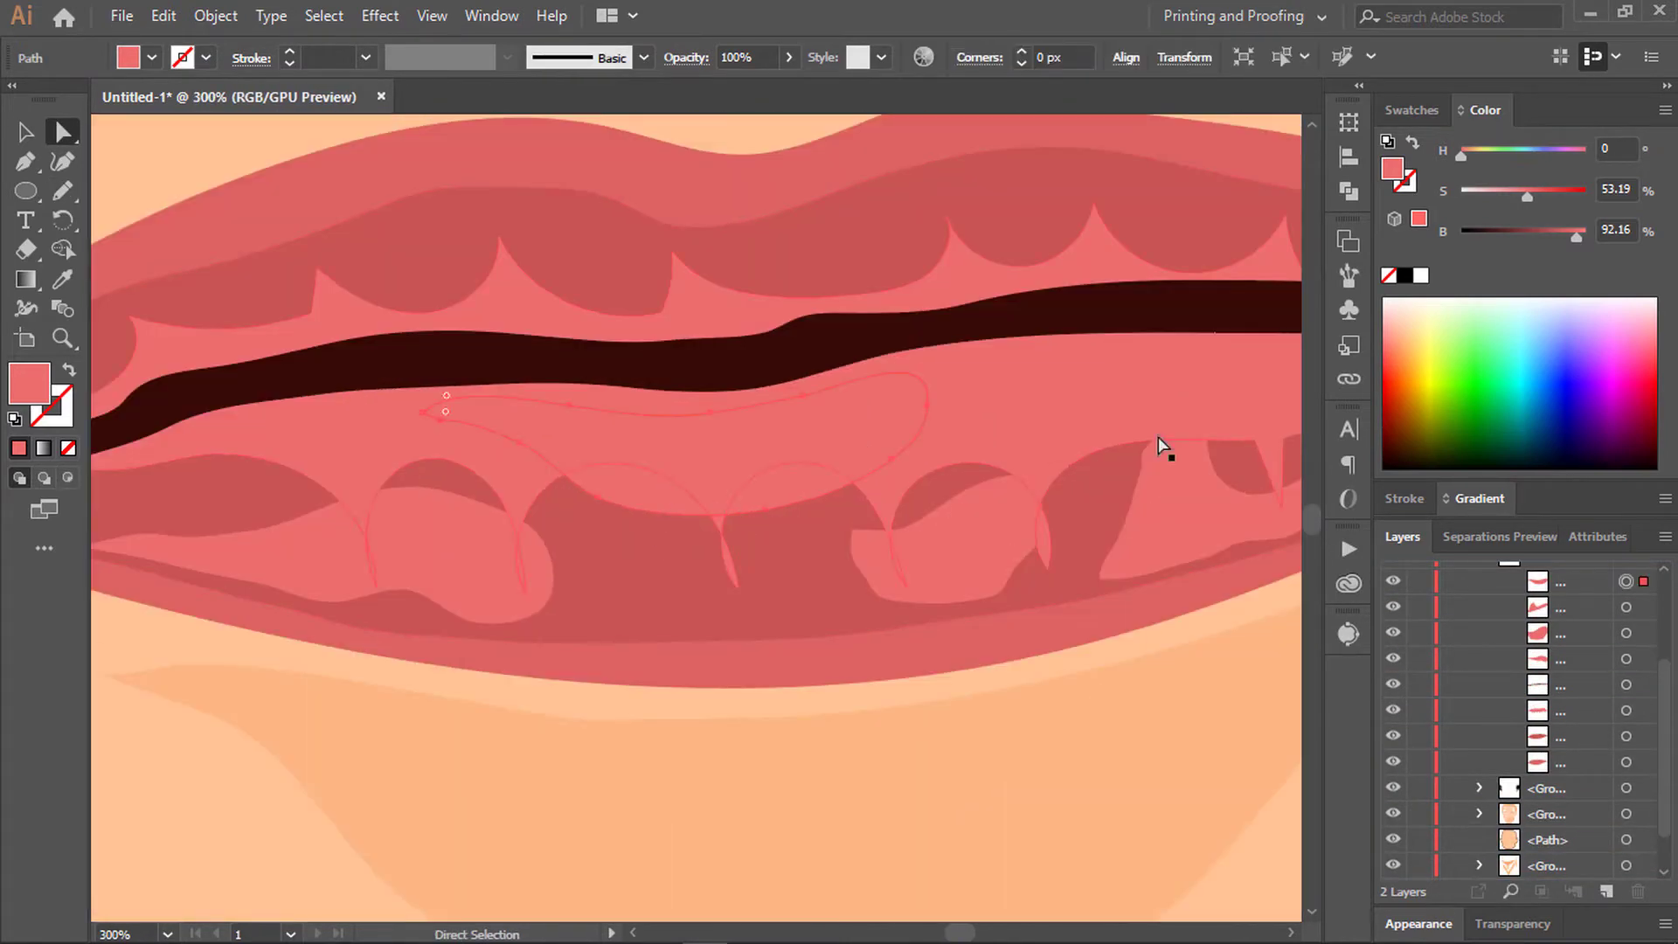
pyautogui.scroll(2, 597, 463)
pyautogui.scroll(1, 481, 573)
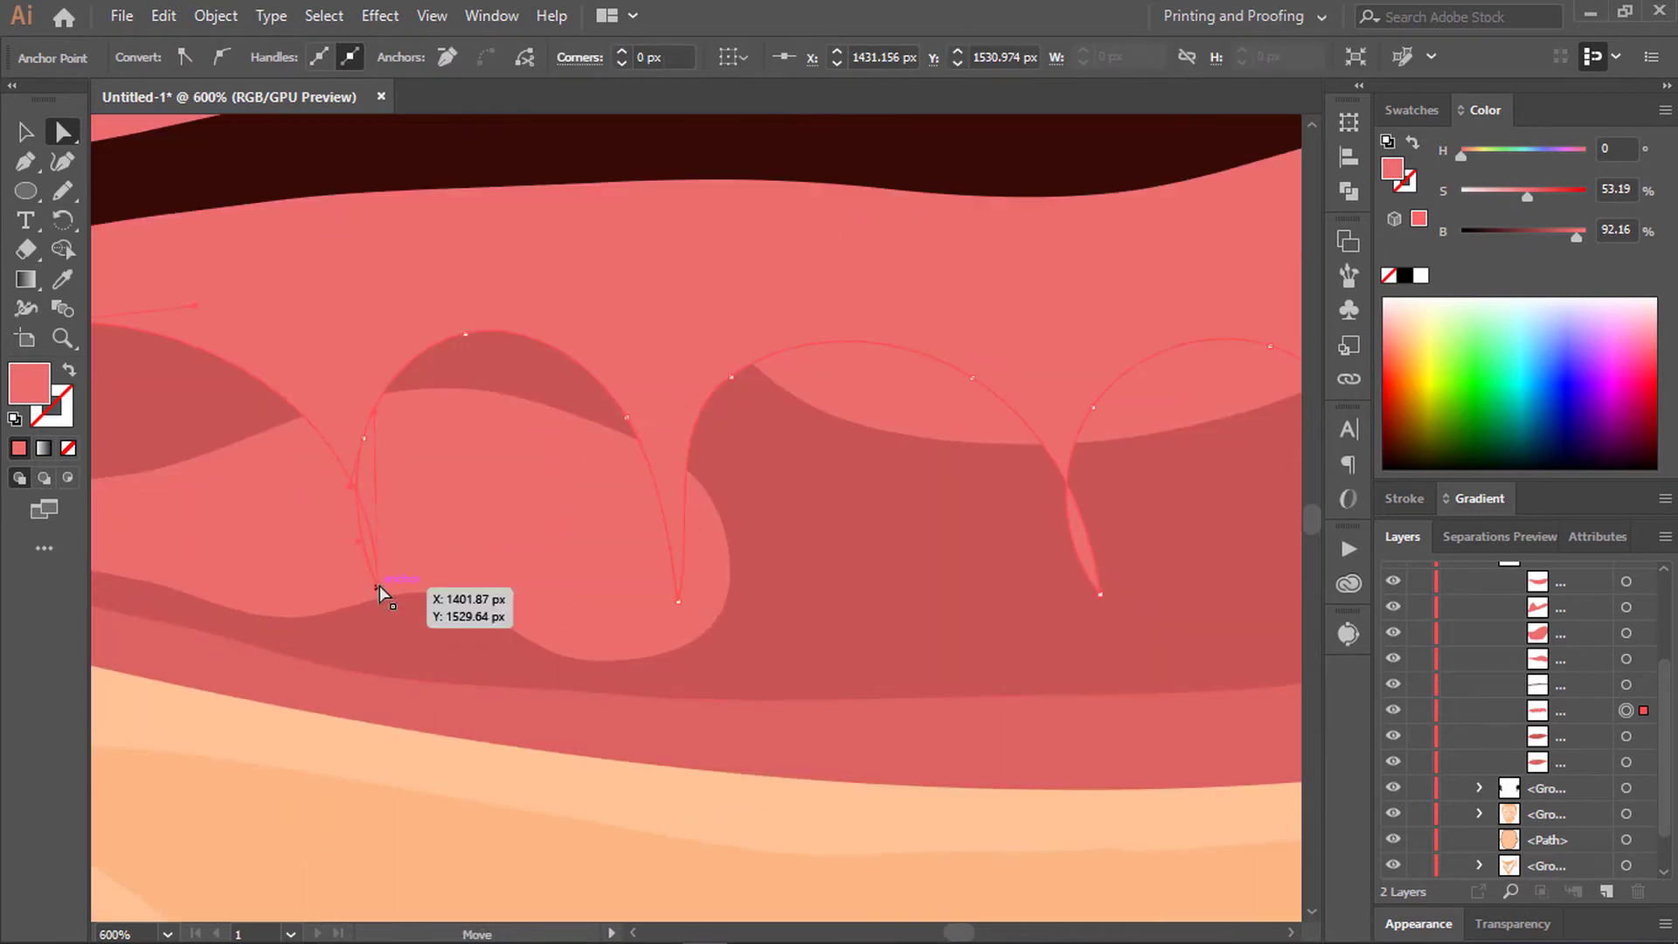
pyautogui.scroll(1, 374, 484)
pyautogui.scroll(-2, 395, 537)
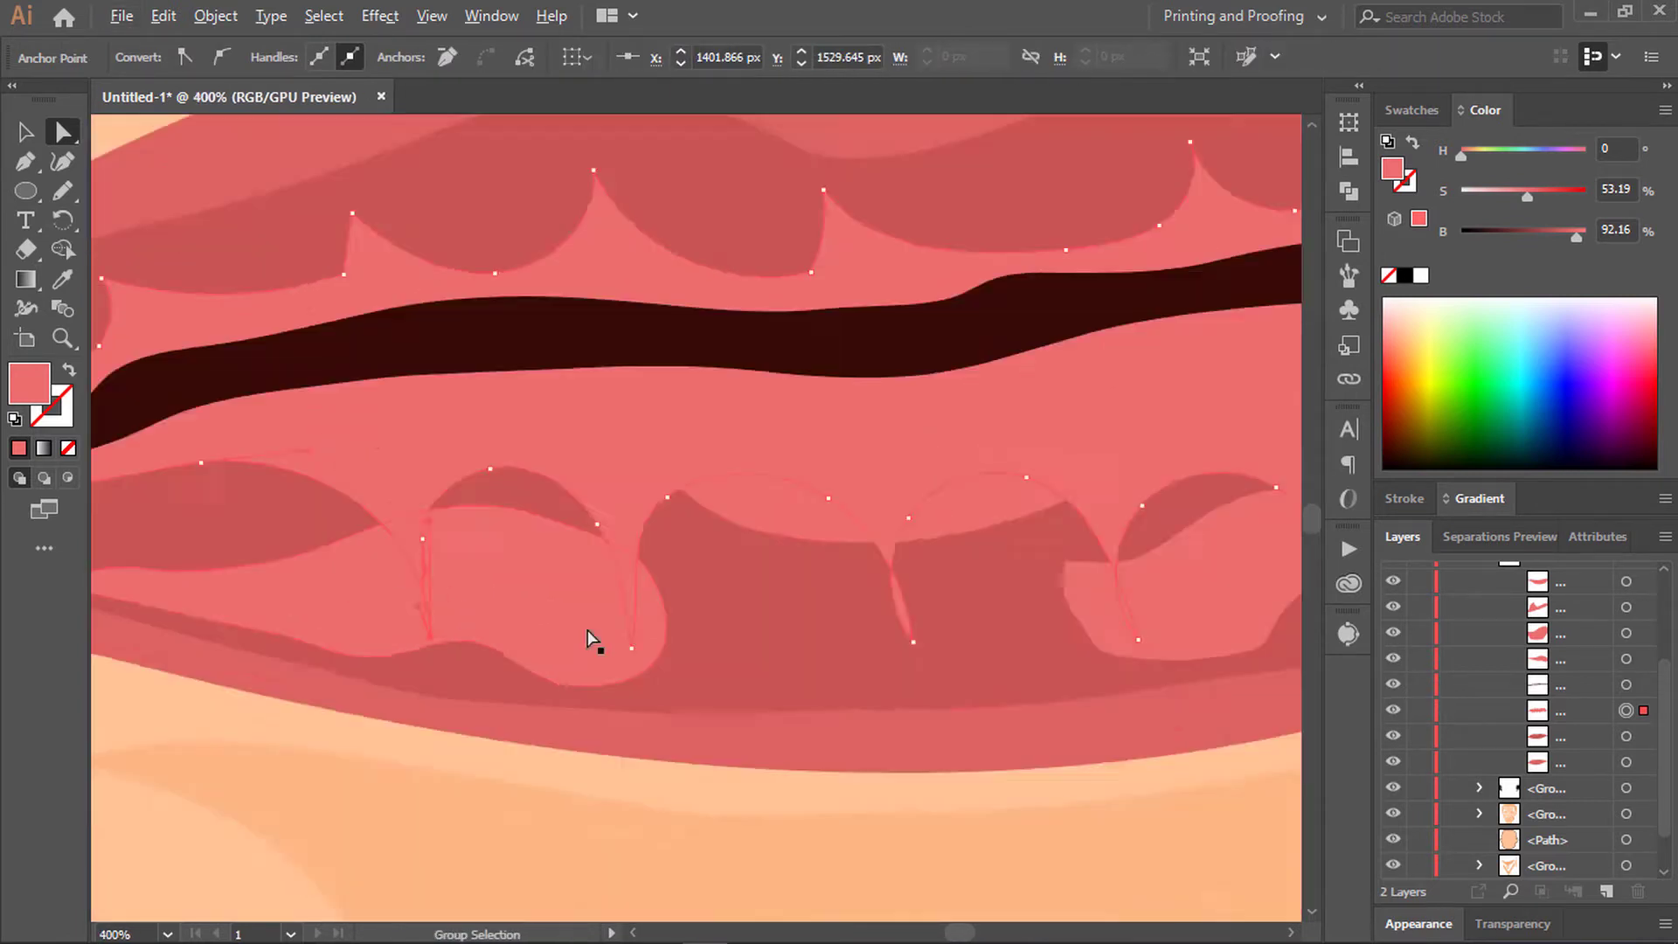
pyautogui.scroll(1, 588, 640)
pyautogui.scroll(1, 602, 610)
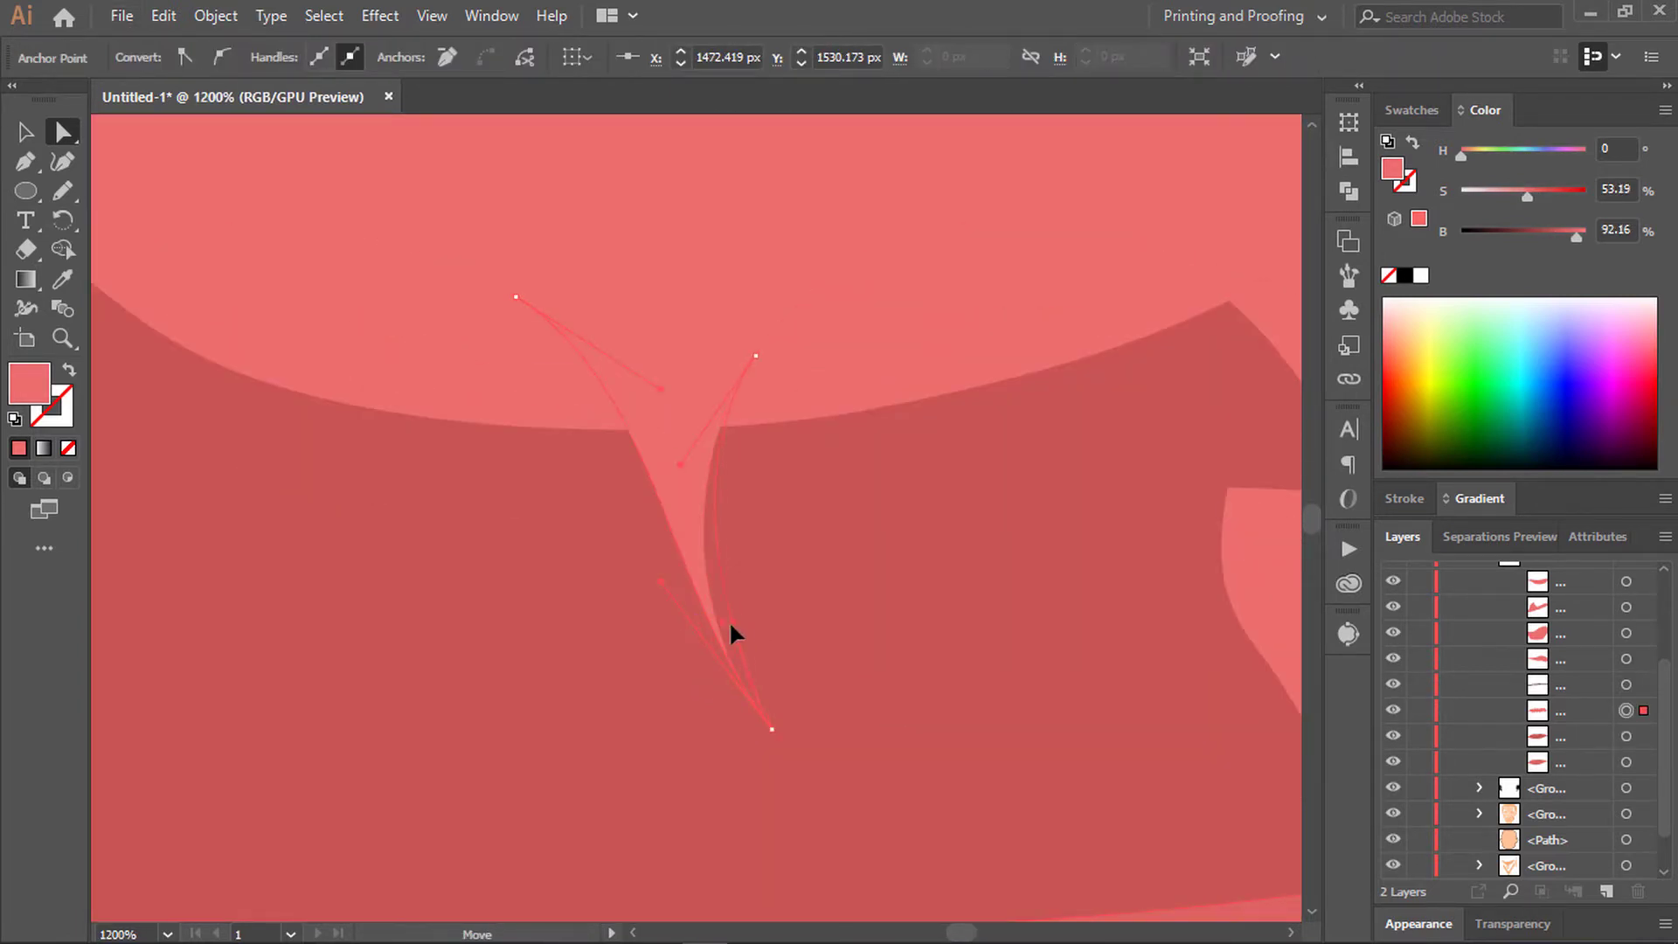
pyautogui.scroll(-3, 730, 631)
pyautogui.click(756, 699)
pyautogui.scroll(2, 527, 449)
pyautogui.moveTo(529, 473); pyautogui.dragTo(529, 447)
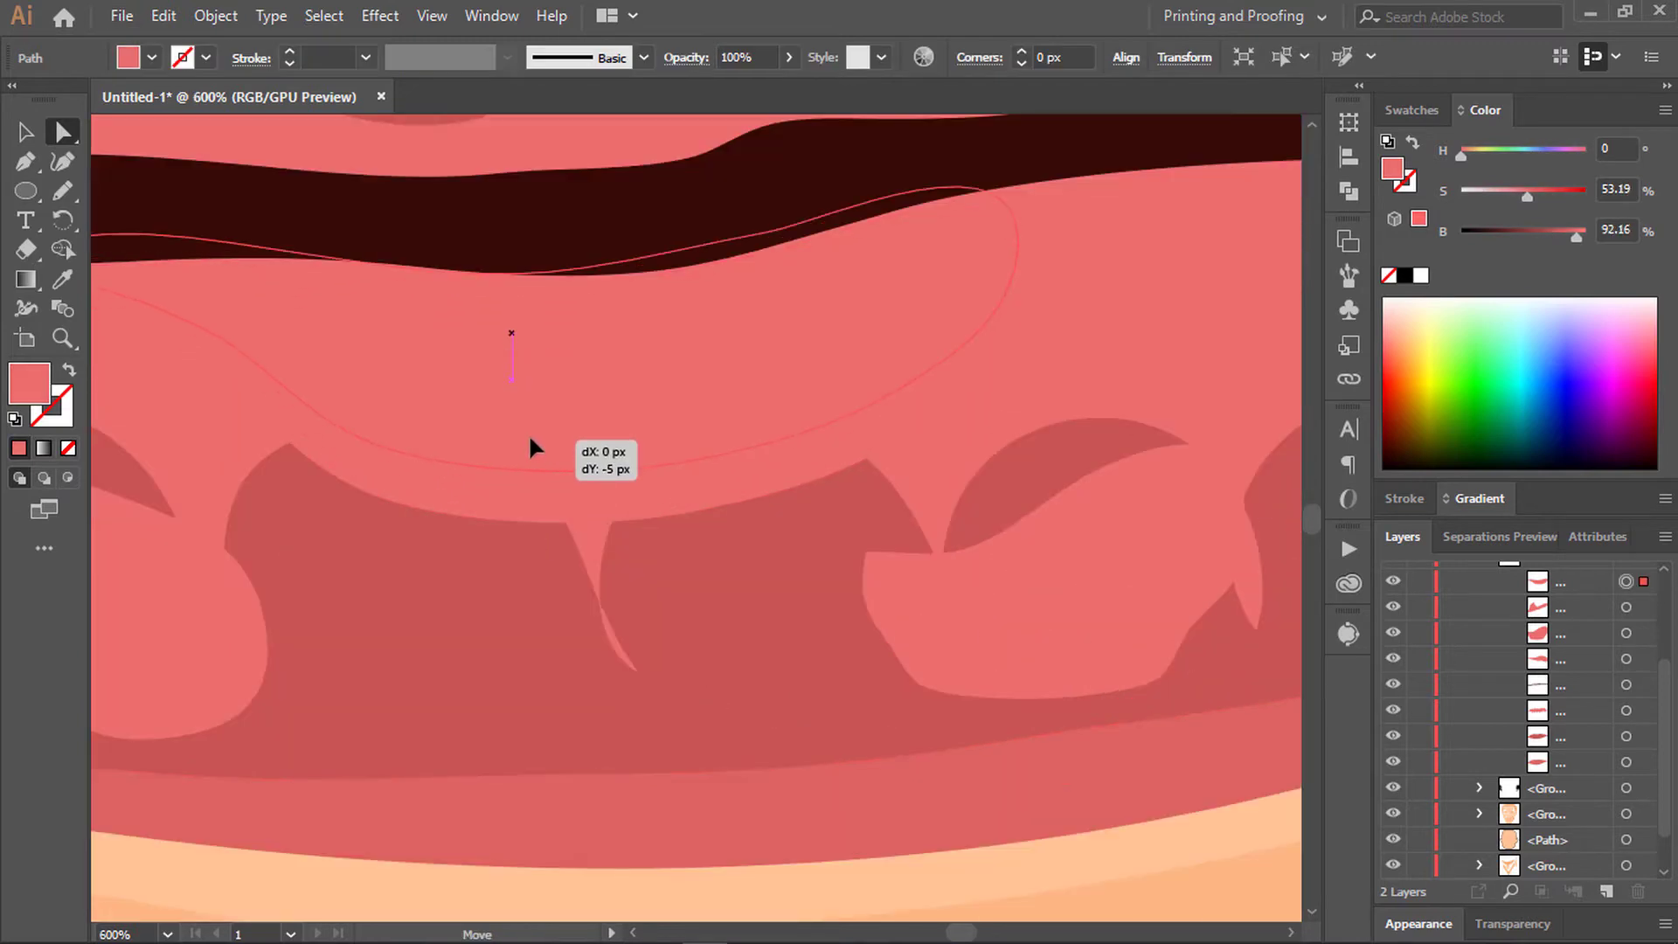
pyautogui.scroll(-2, 529, 446)
# Step: Expand the ear strokes into filled shapes with Object > Expand Appearance
pyautogui.scroll(-3, 599, 610)
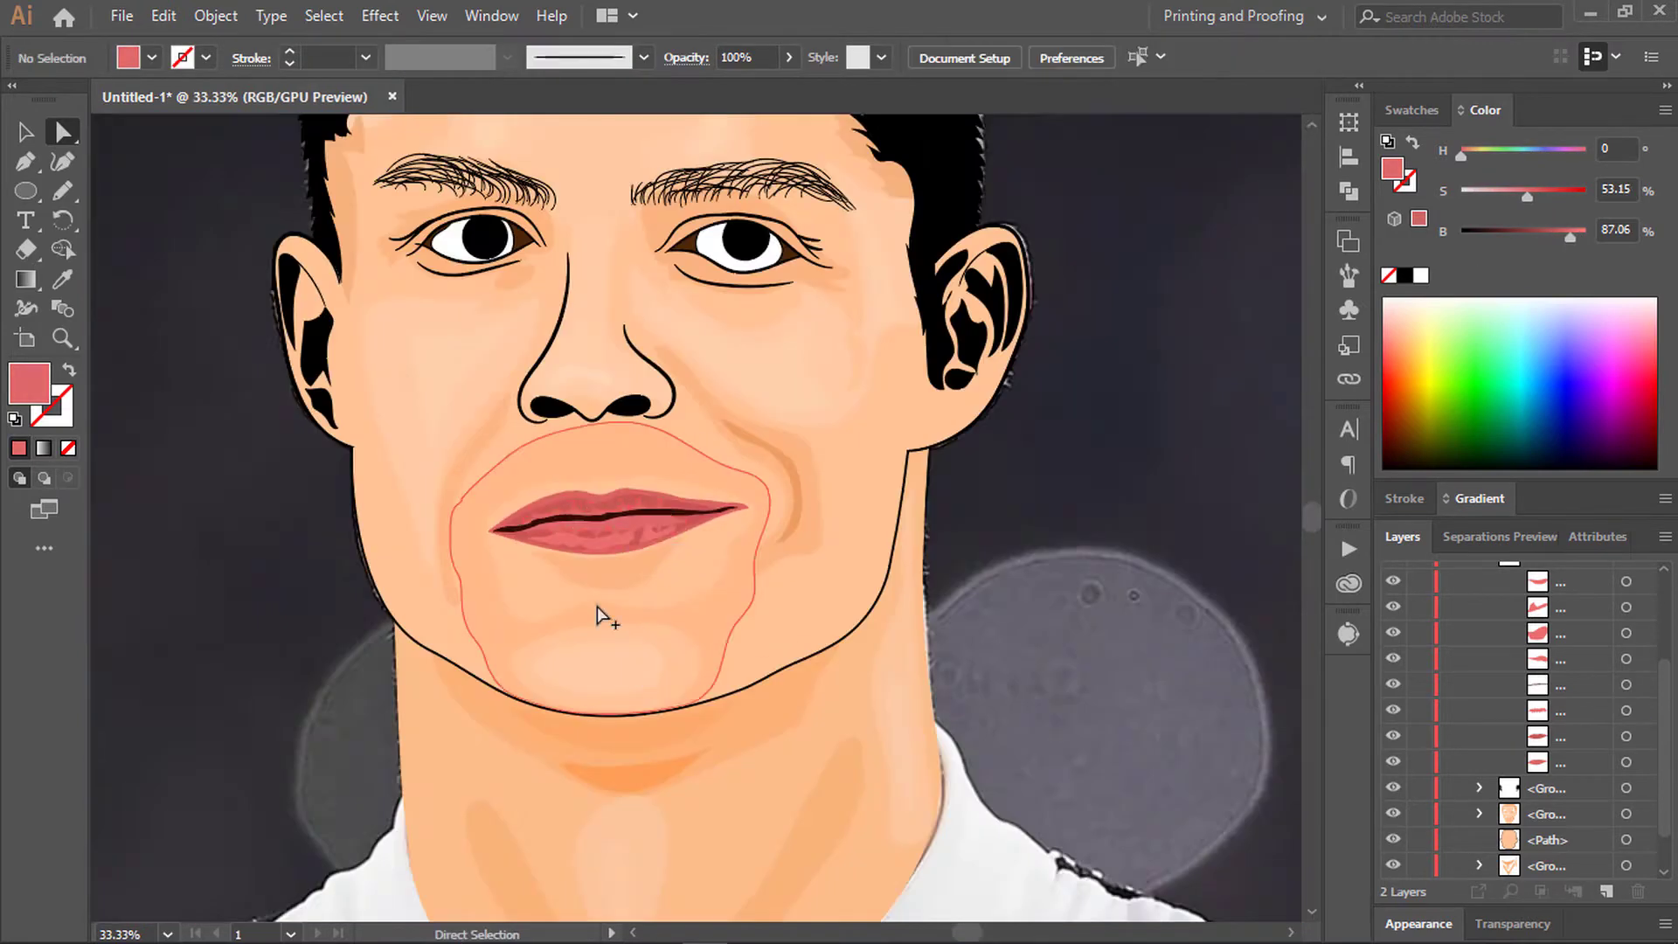
pyautogui.scroll(3, 600, 610)
pyautogui.scroll(-2, 1142, 393)
pyautogui.scroll(2, 653, 397)
pyautogui.scroll(-4, 653, 398)
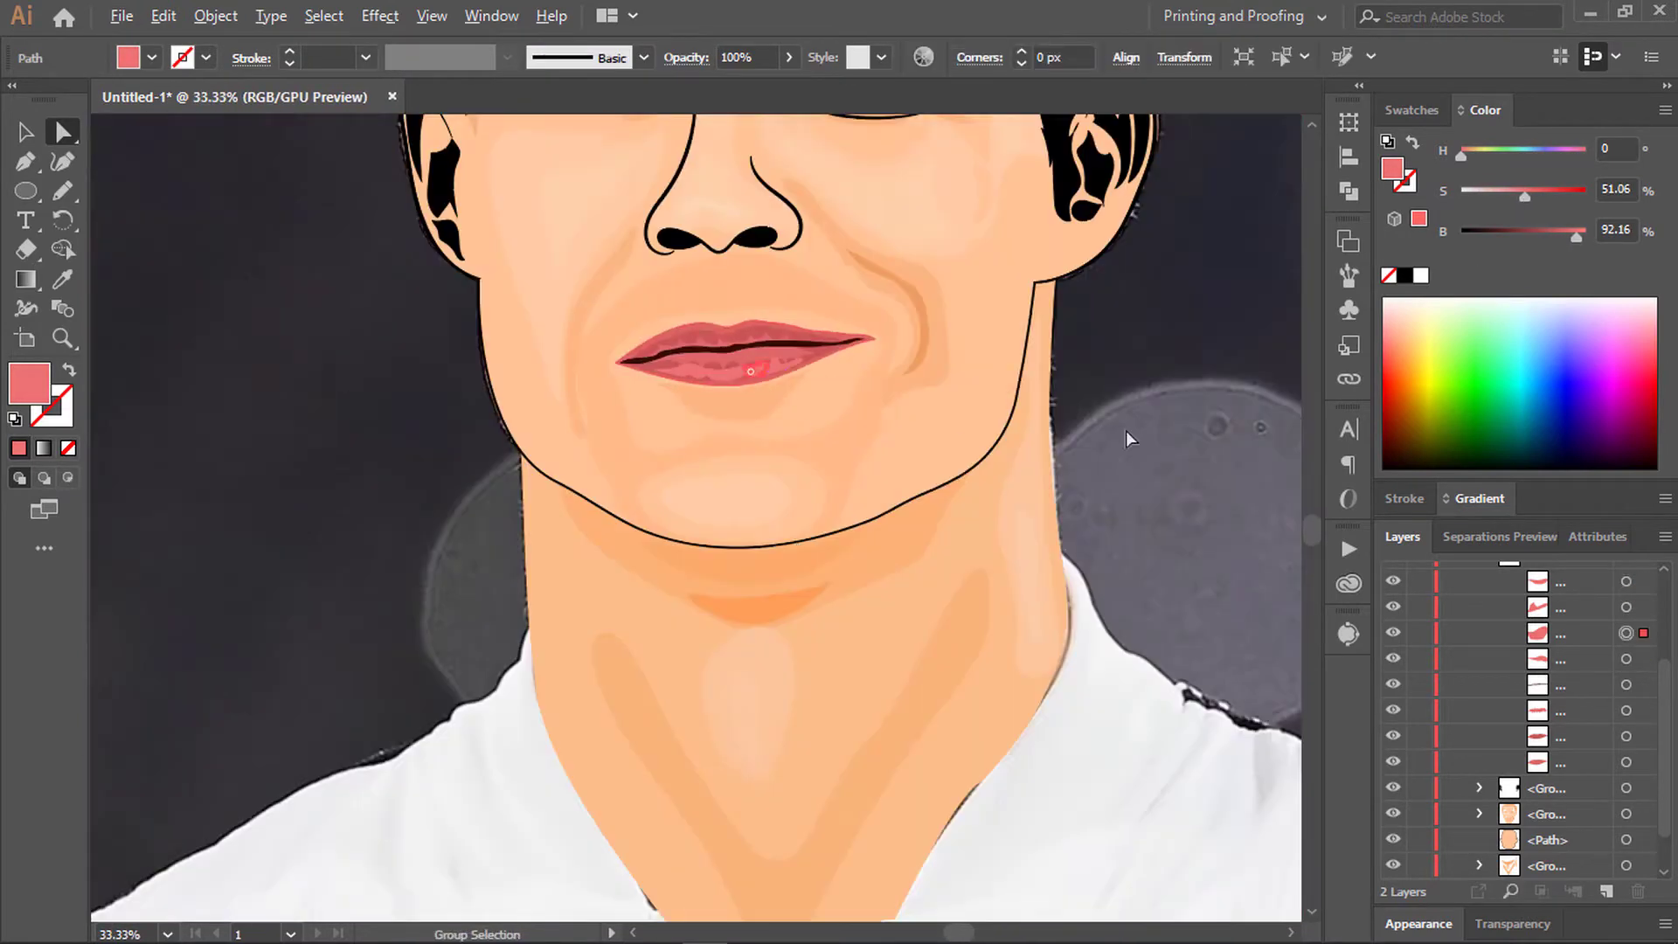
pyautogui.scroll(-2, 1123, 437)
pyautogui.scroll(3, 798, 394)
pyautogui.scroll(-3, 747, 343)
pyautogui.scroll(3, 747, 343)
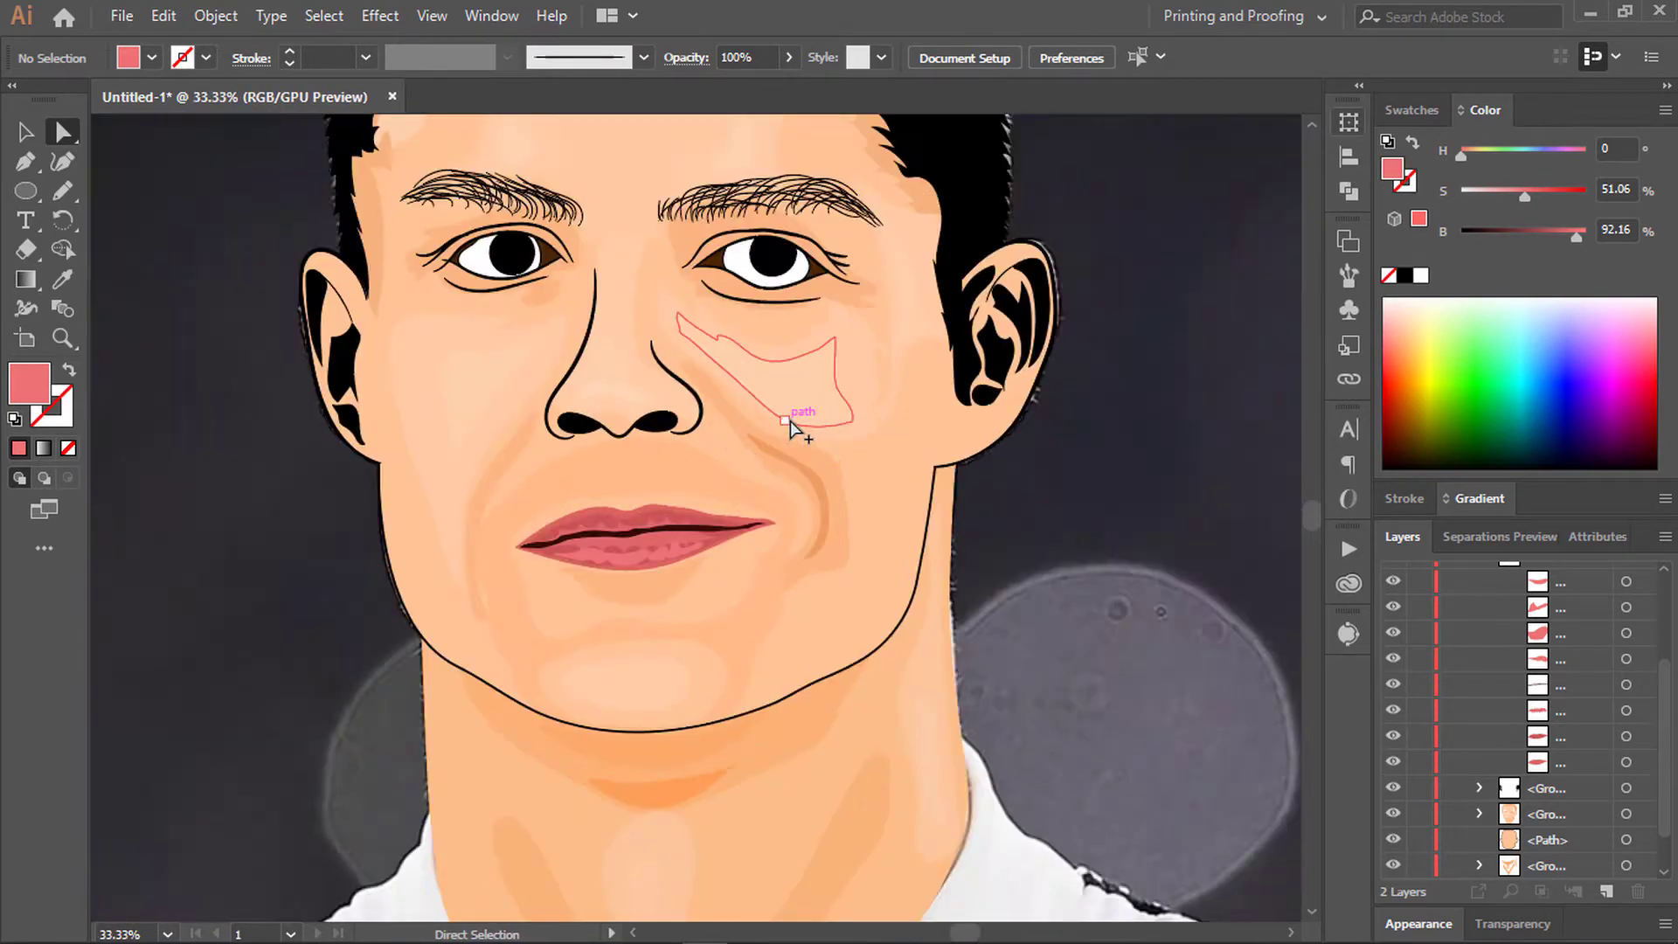
pyautogui.scroll(-2, 793, 419)
pyautogui.click(917, 515)
pyautogui.scroll(1, 918, 516)
pyautogui.scroll(-2, 952, 367)
pyautogui.hotkey('ctrl', '+')
pyautogui.hotkey('ctrl', '+')
pyautogui.hotkey('ctrl', '+')
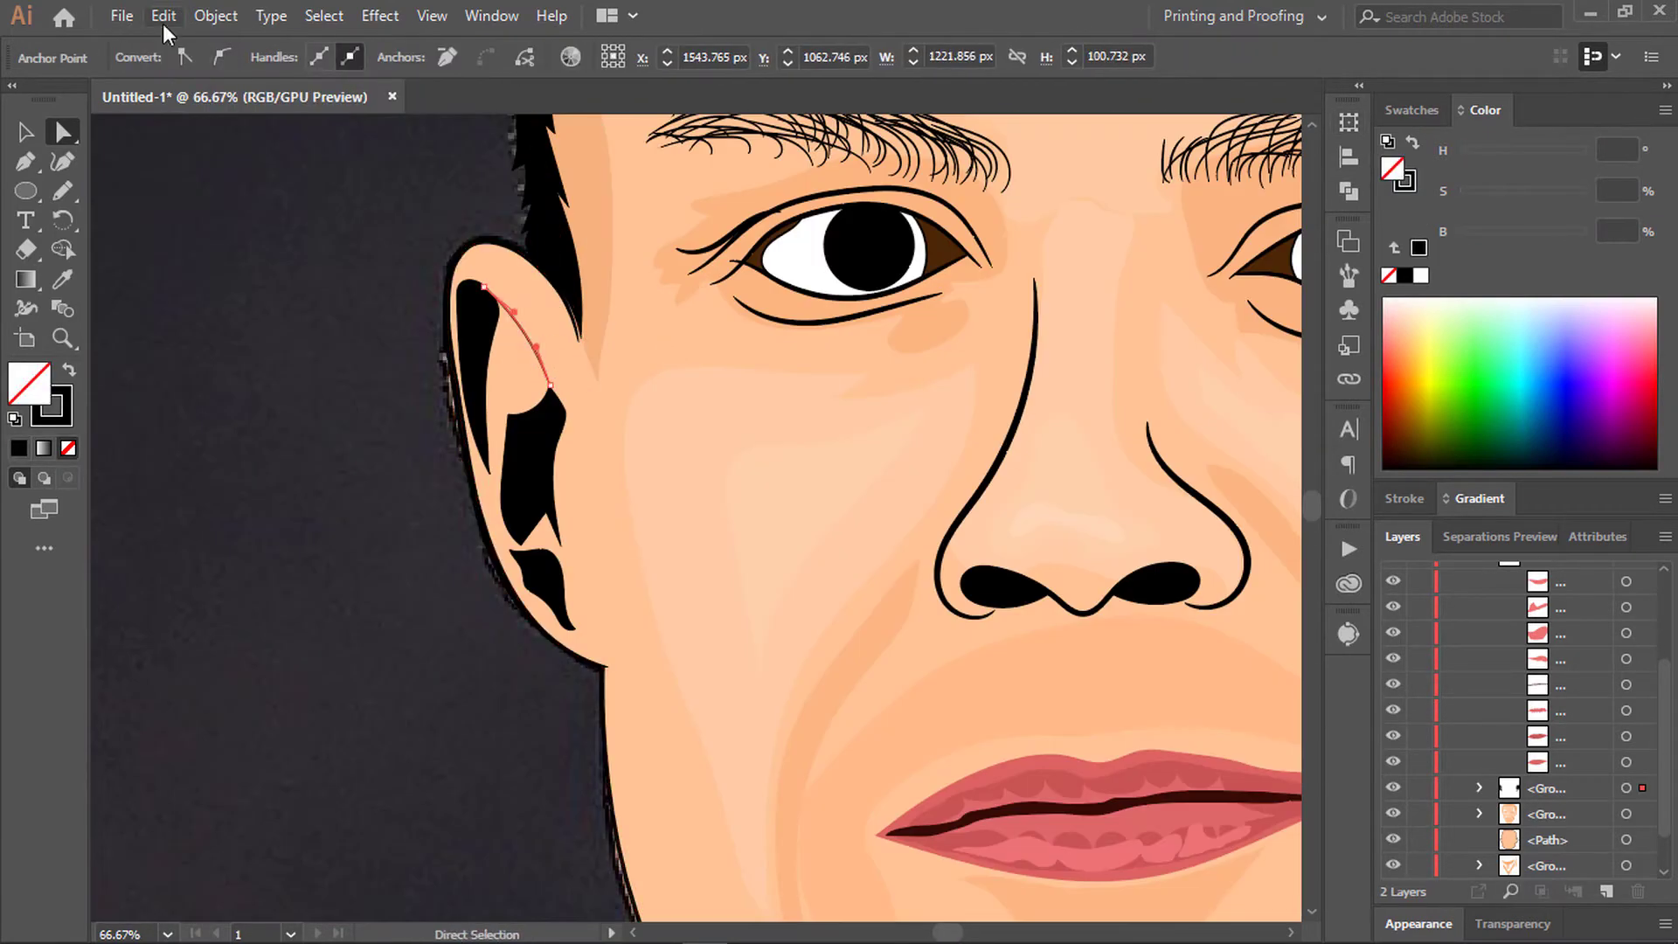
pyautogui.click(215, 16)
pyautogui.click(328, 304)
# Step: Recolour the left ear's dark inner shapes a deep reddish brown
pyautogui.hotkey('ctrl', '-')
pyautogui.hotkey('ctrl', '-')
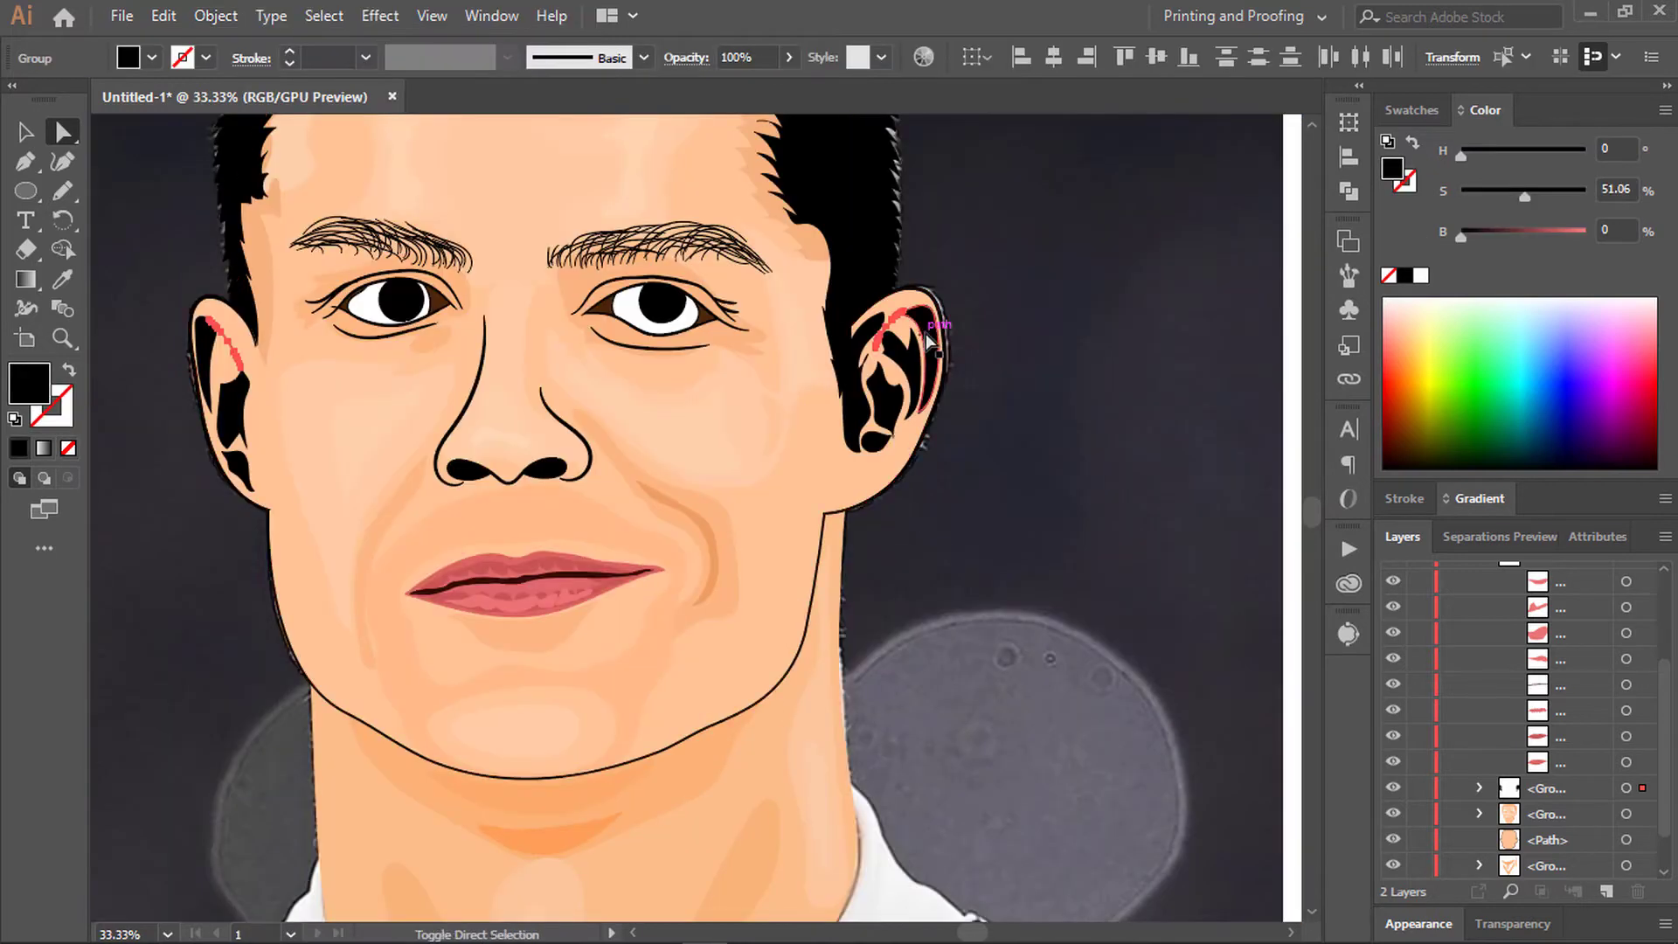
pyautogui.keyDown('shift'); pyautogui.click(219, 382); pyautogui.keyUp('shift')
pyautogui.moveTo(1460, 235); pyautogui.dragTo(1481, 236)
pyautogui.moveTo(1525, 196); pyautogui.dragTo(1578, 199)
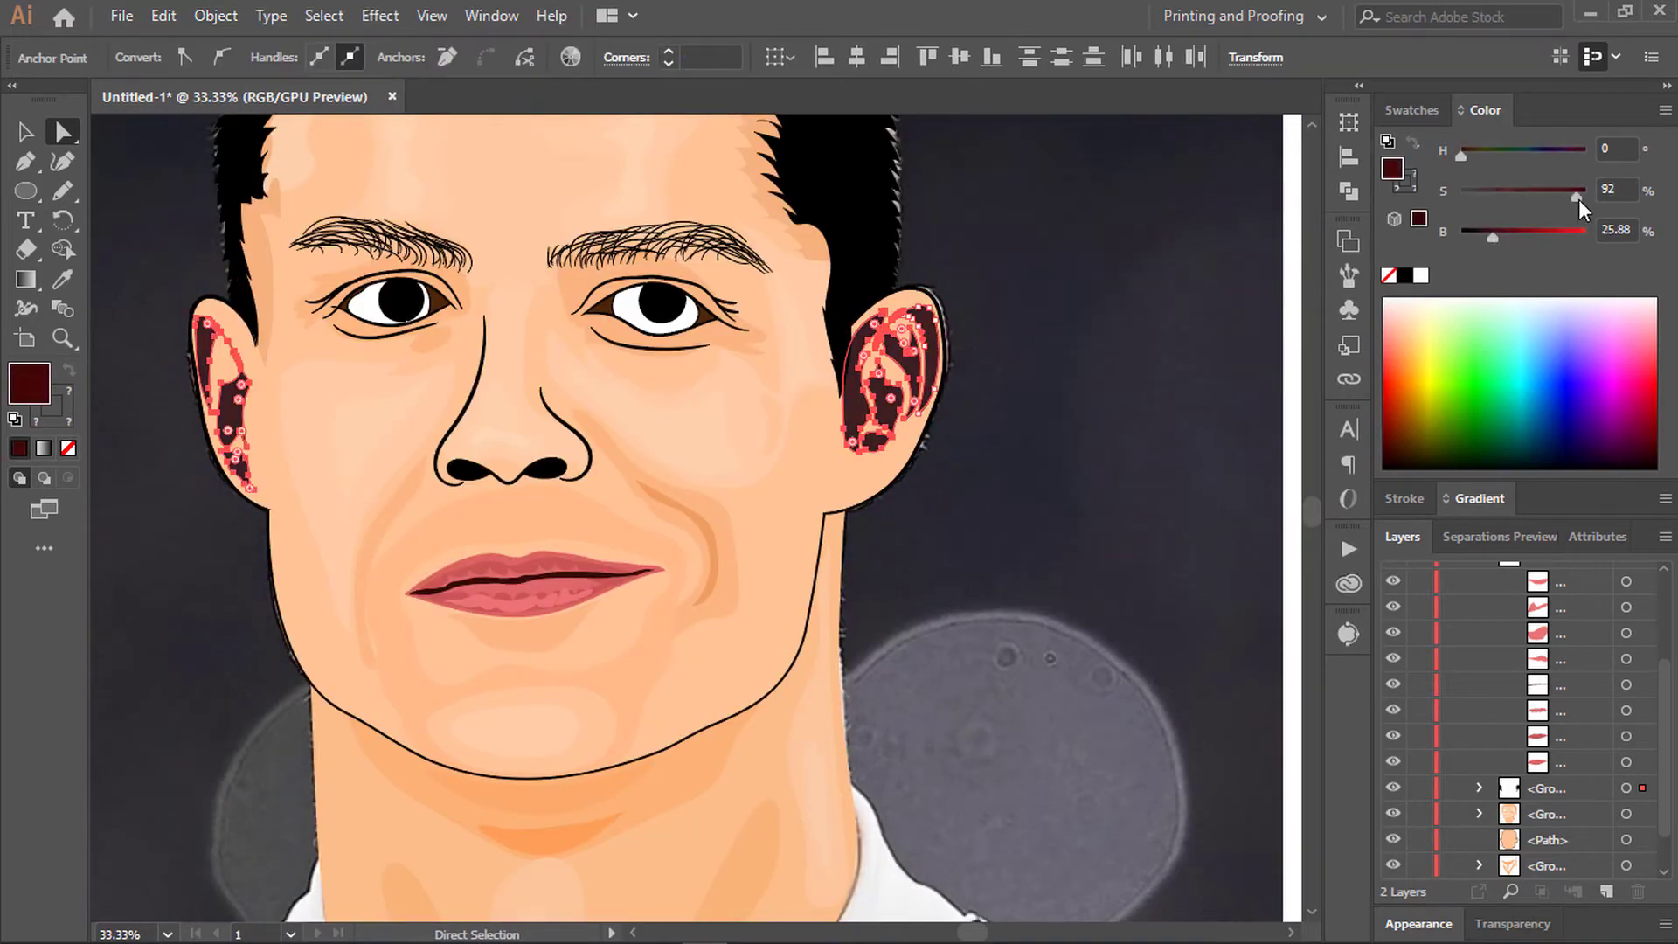
# Step: Recolour the right ear's inner shapes reddish brown and remove their outline
pyautogui.click(797, 457)
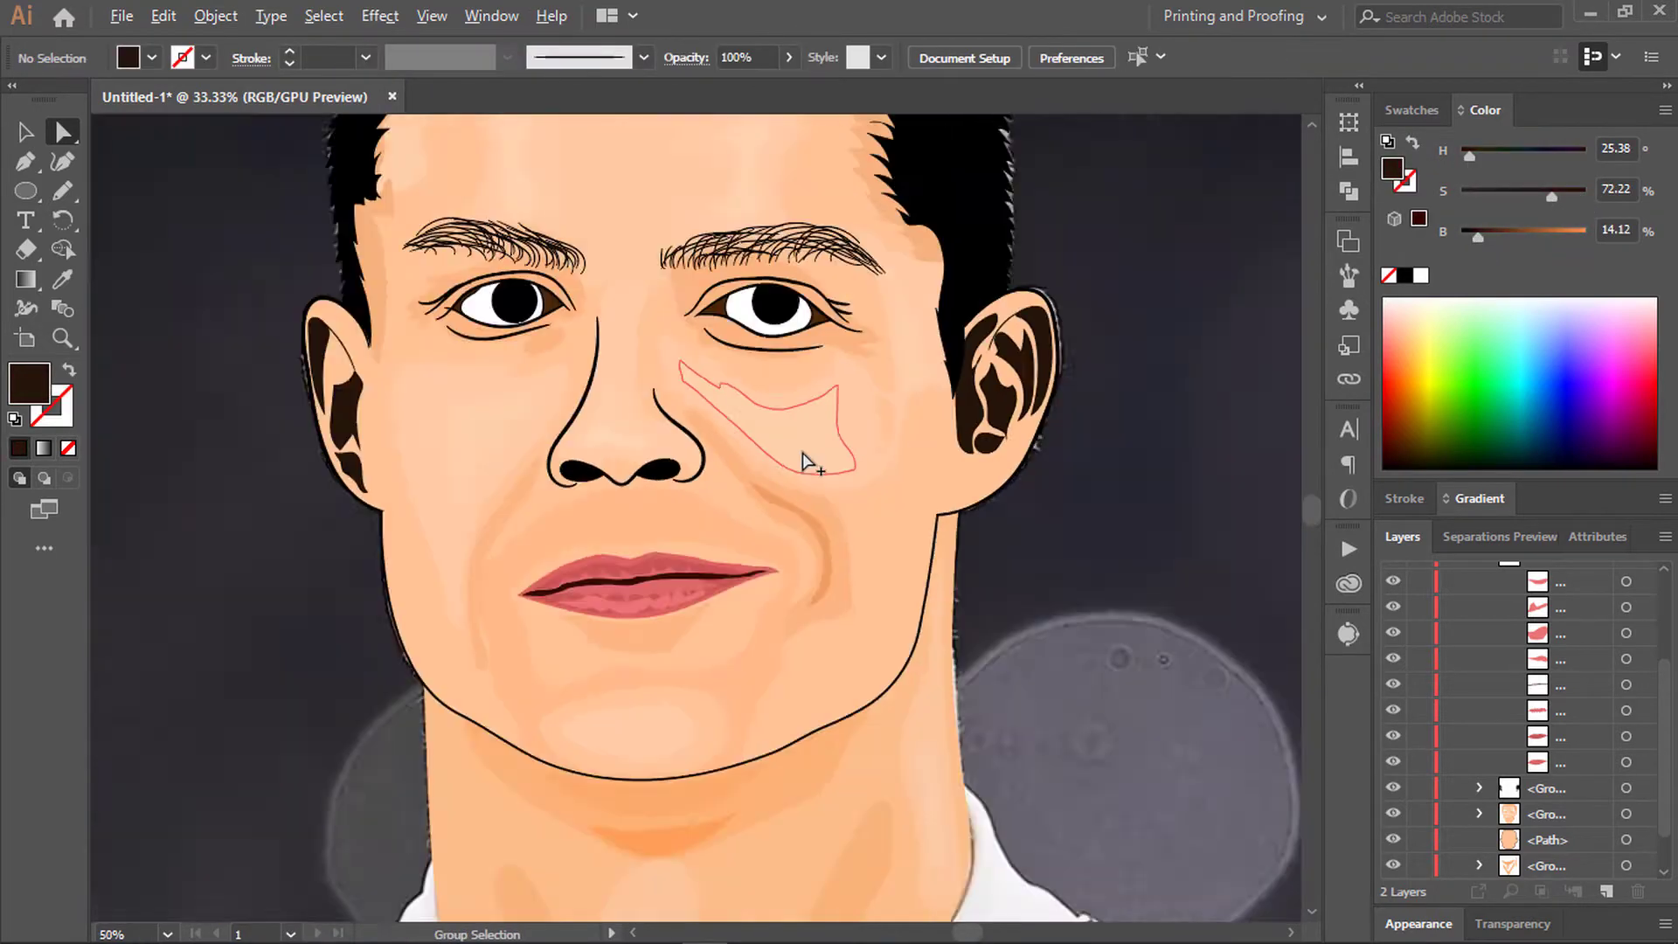
pyautogui.hotkey('ctrl', '+')
pyautogui.click(940, 367)
pyautogui.click(1513, 200)
pyautogui.hotkey('ctrl', '-')
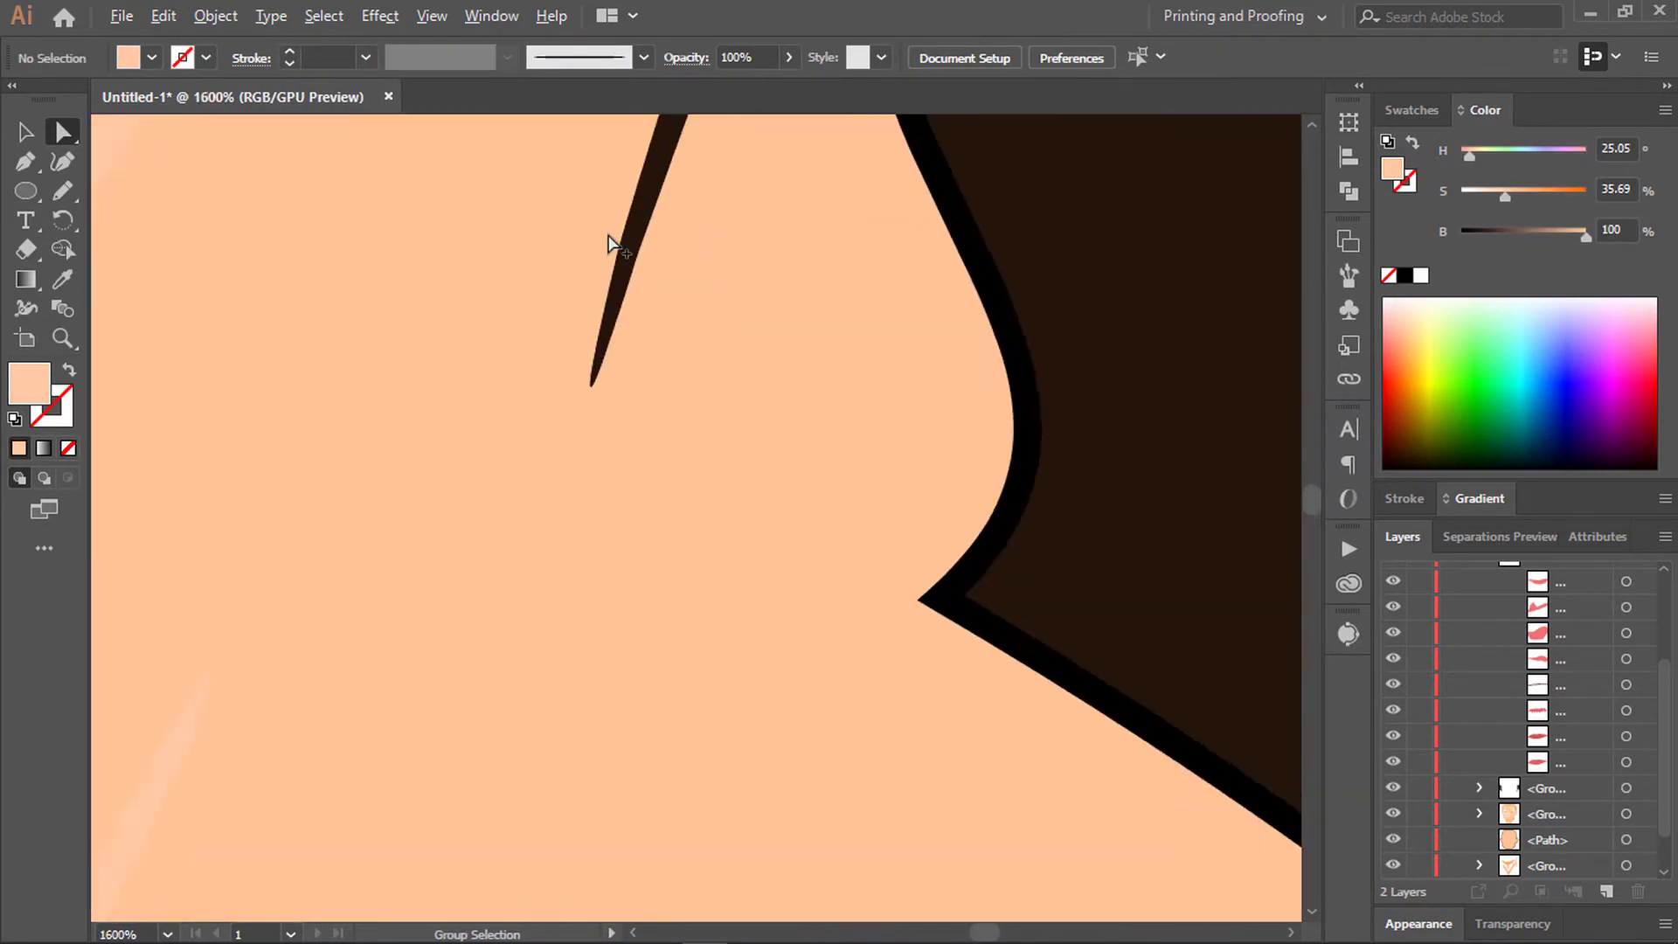
pyautogui.keyDown('alt'); pyautogui.click(950, 384); pyautogui.keyUp('alt')
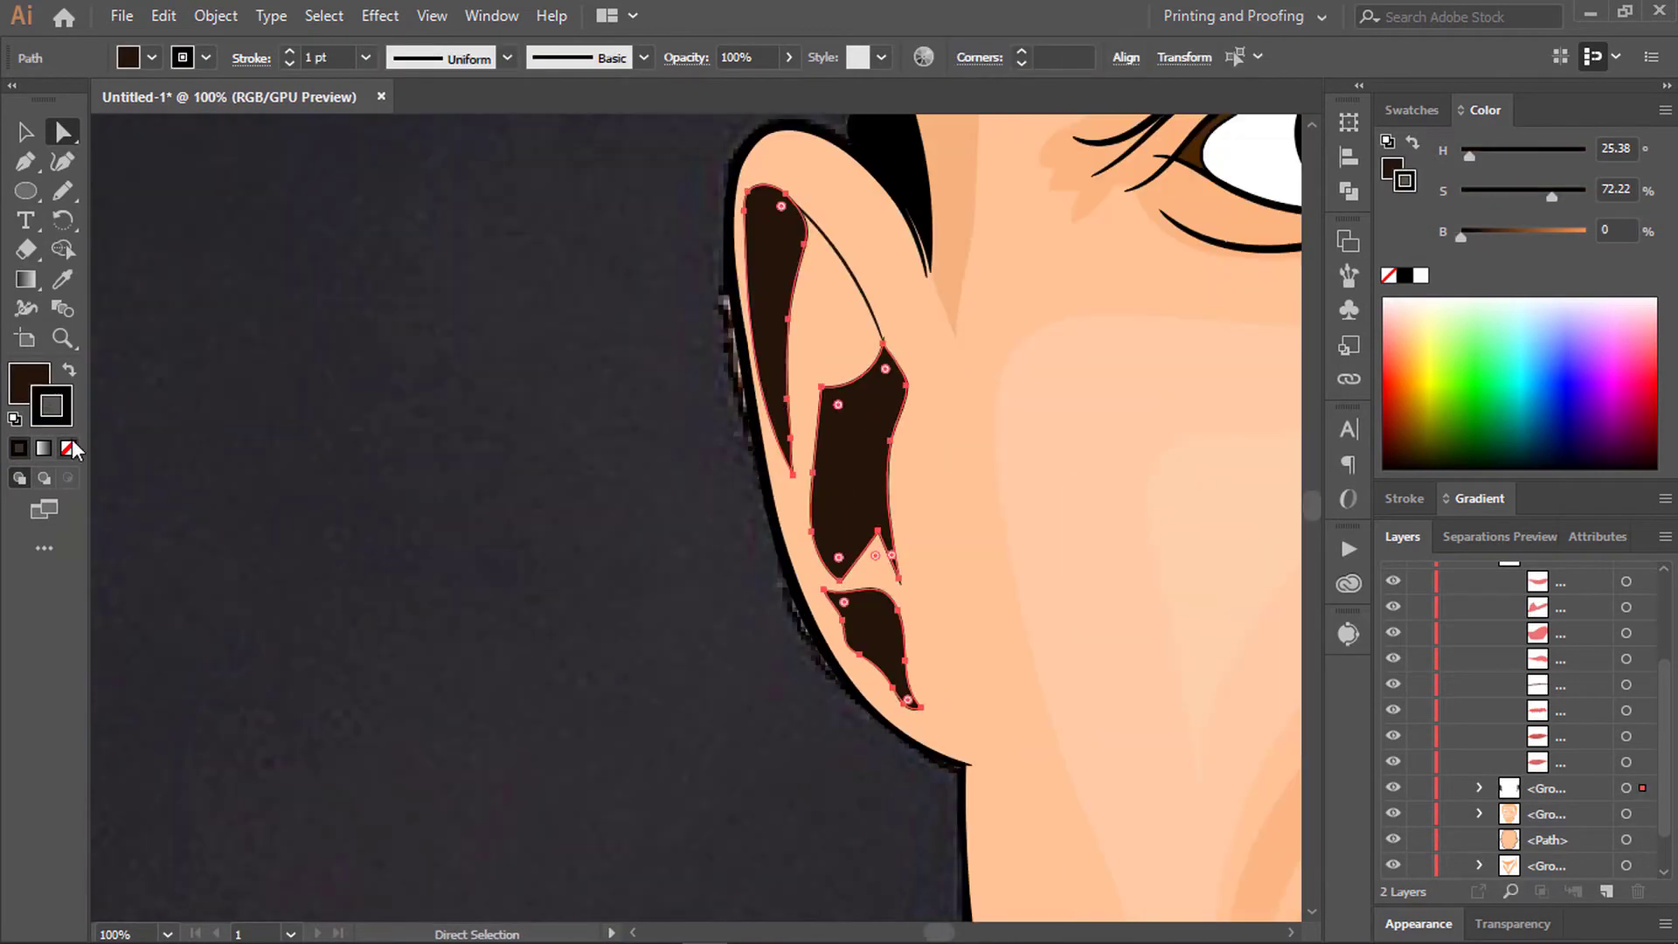
pyautogui.click(69, 448)
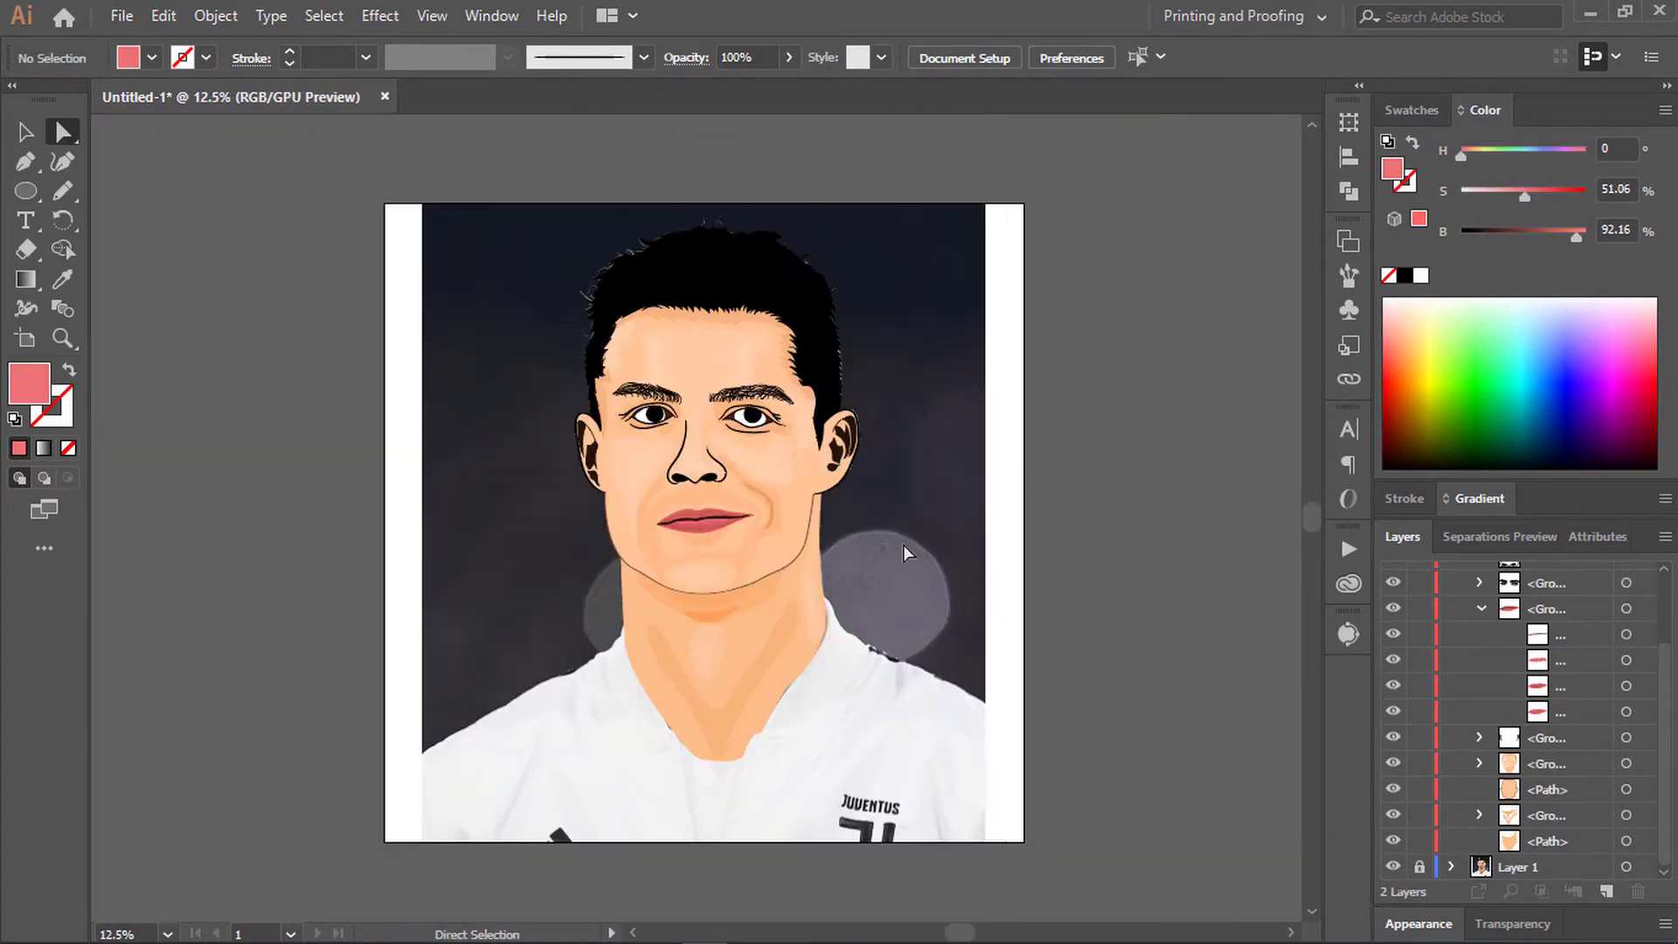
# Step: Shift the eyebrows group from black to very dark brown with the HSB sliders
pyautogui.click(712, 529)
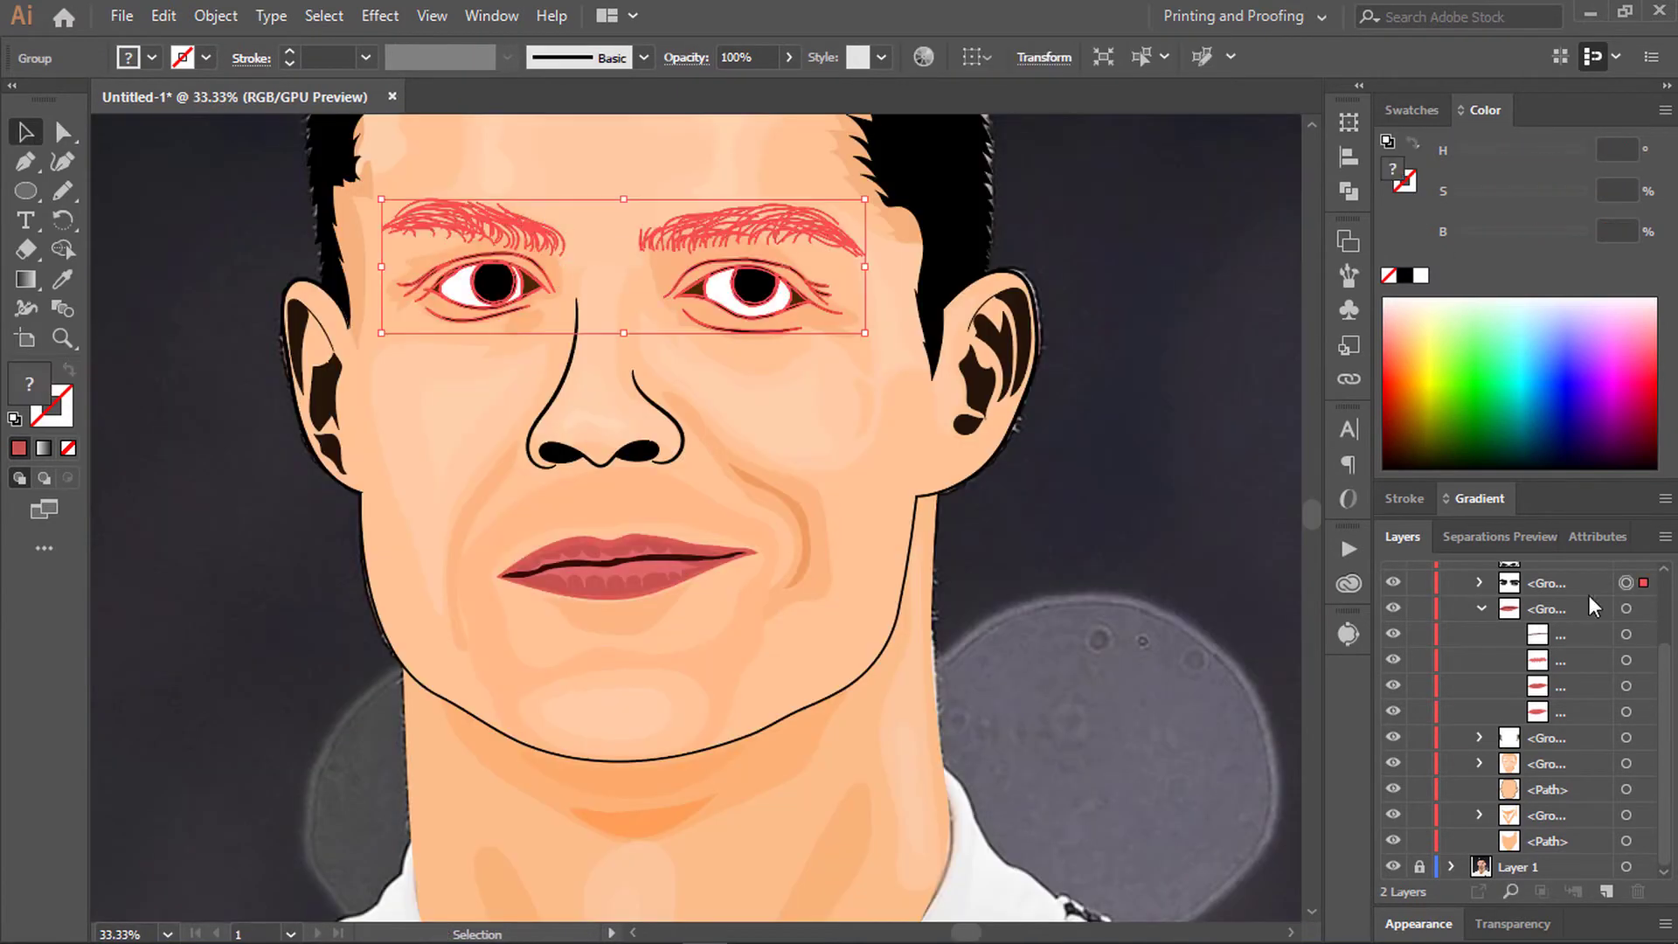
pyautogui.click(1480, 581)
pyautogui.click(1625, 633)
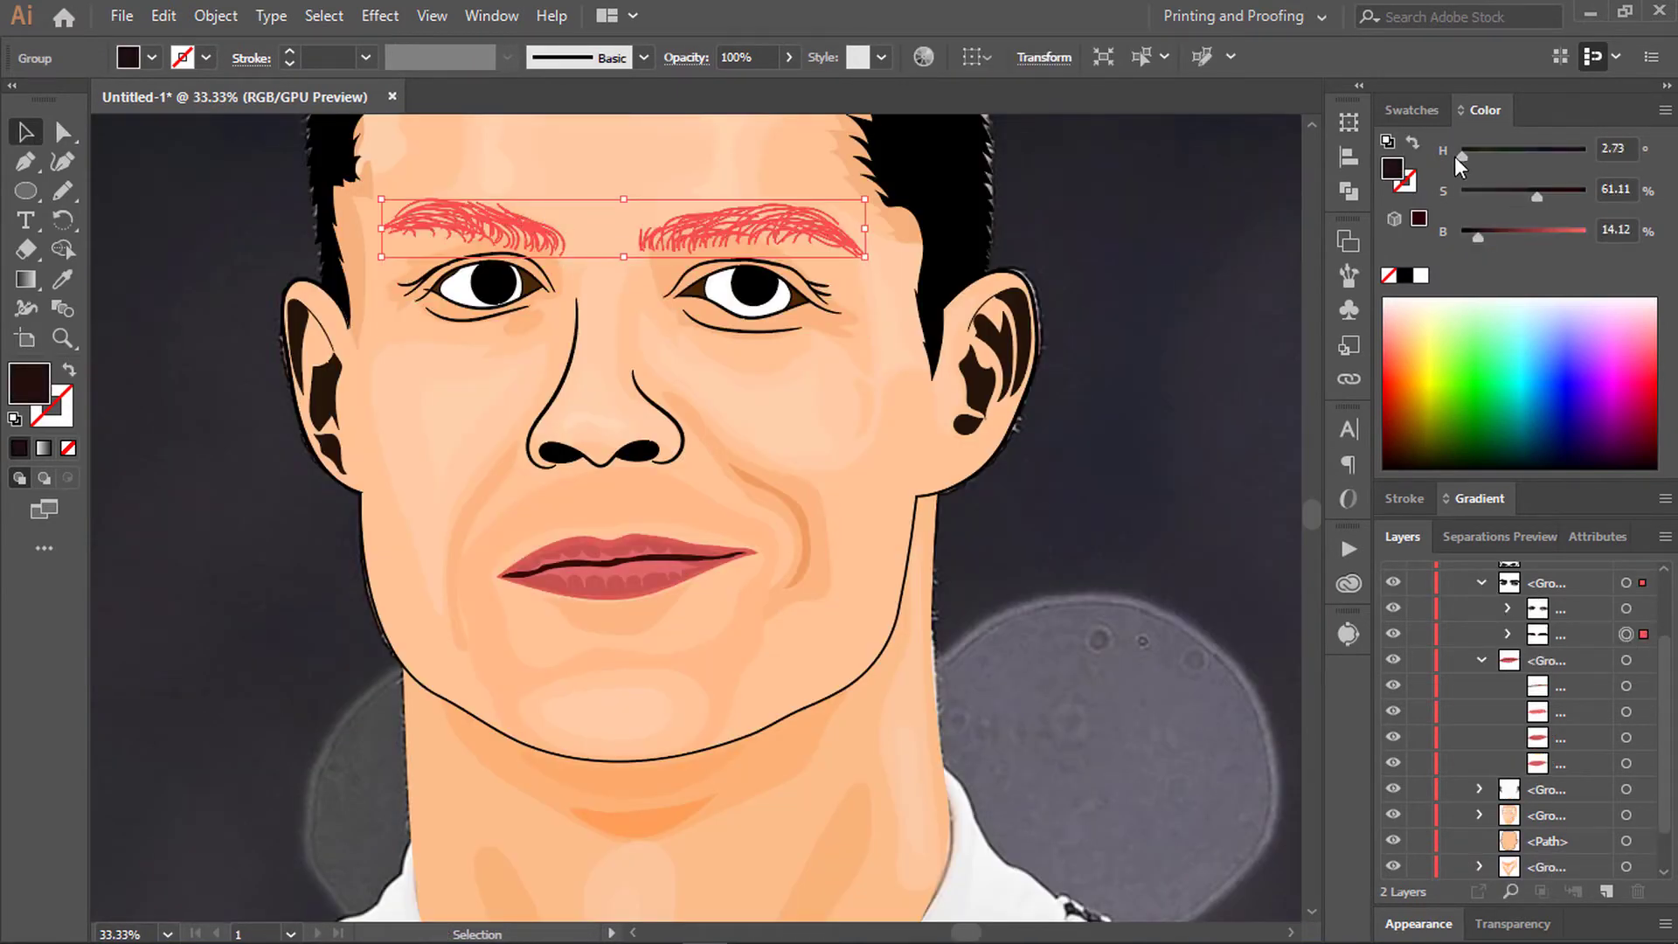
pyautogui.moveTo(1460, 157); pyautogui.dragTo(1468, 155)
pyautogui.moveTo(1538, 197); pyautogui.dragTo(1559, 199)
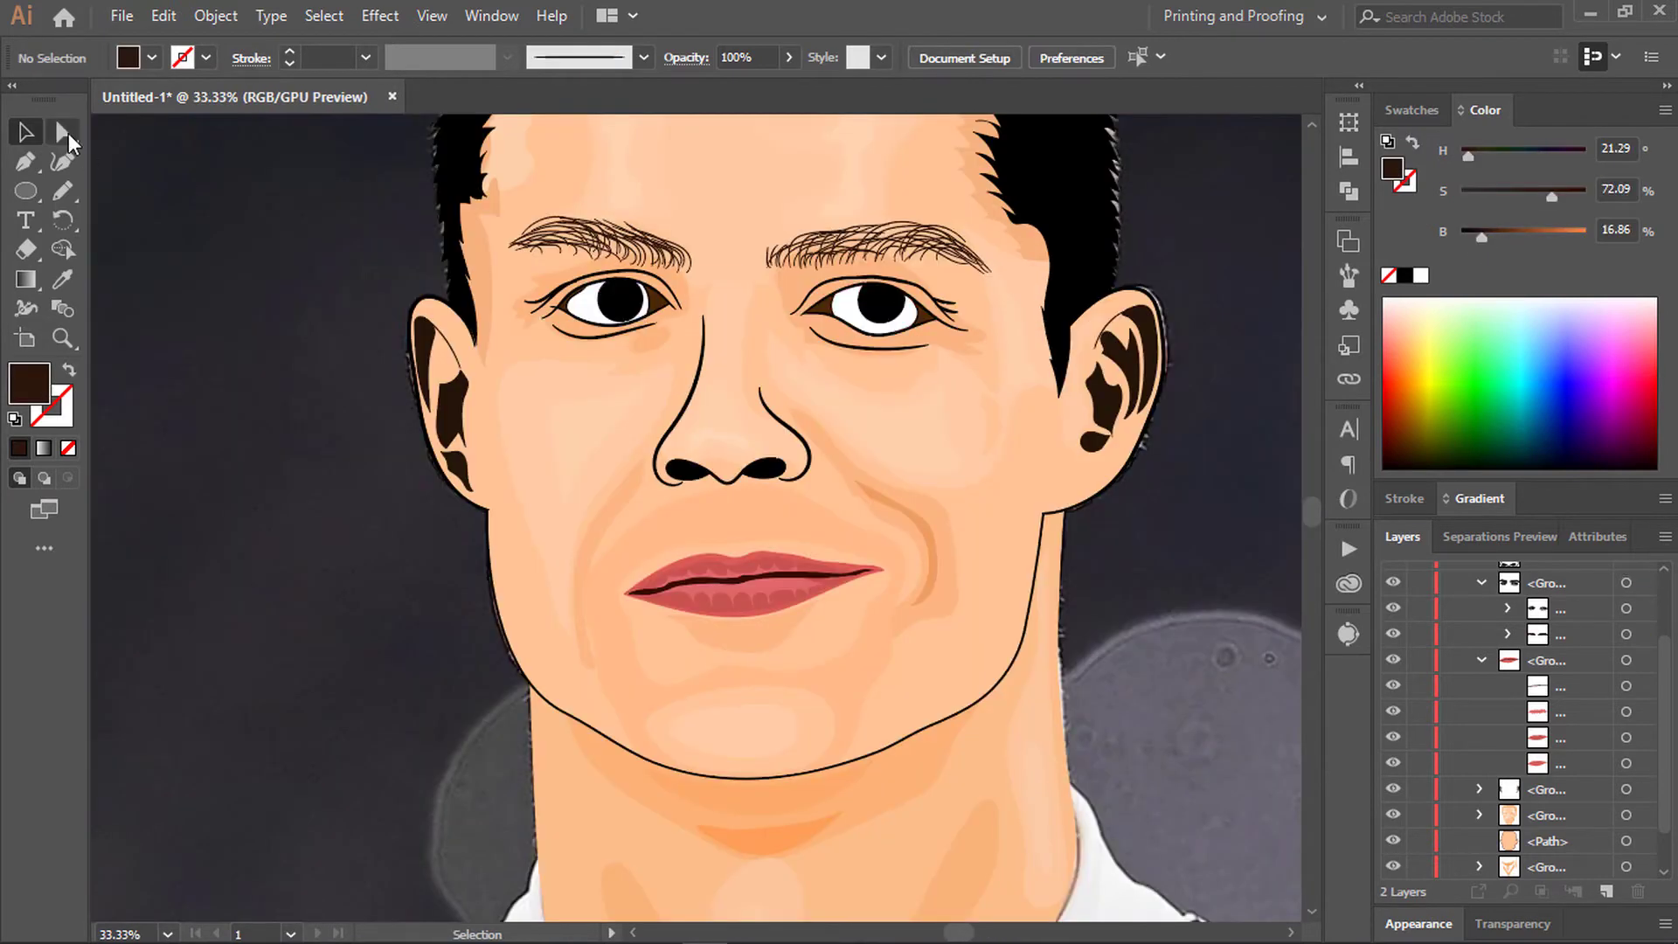
pyautogui.press('a')
pyautogui.click(563, 315)
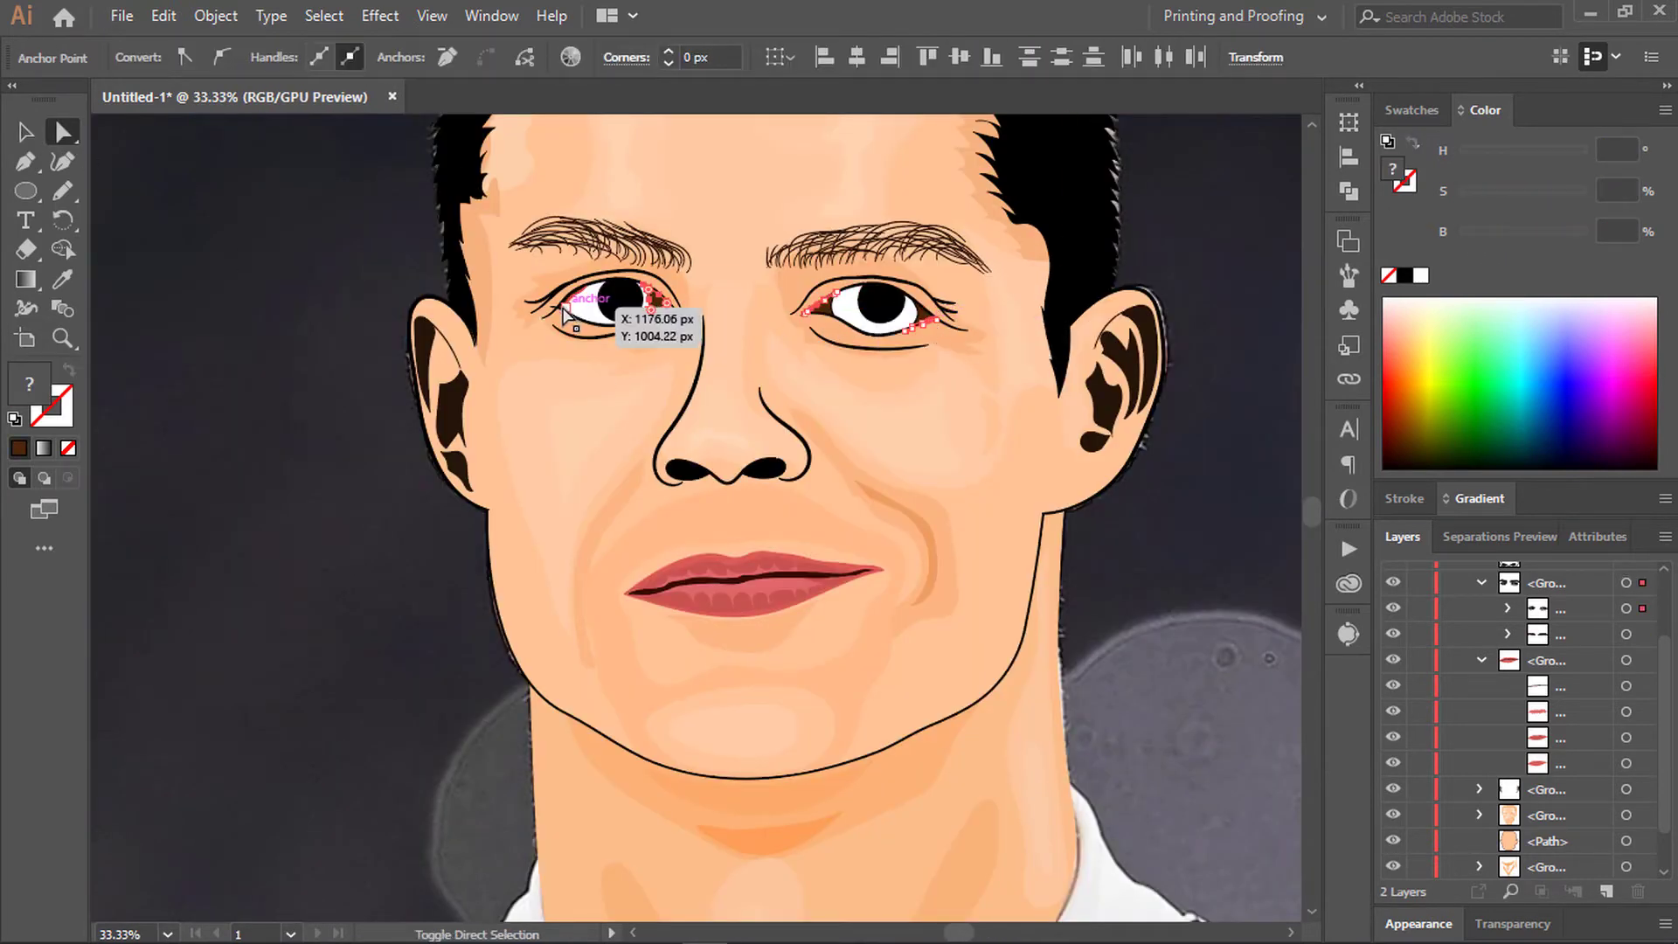
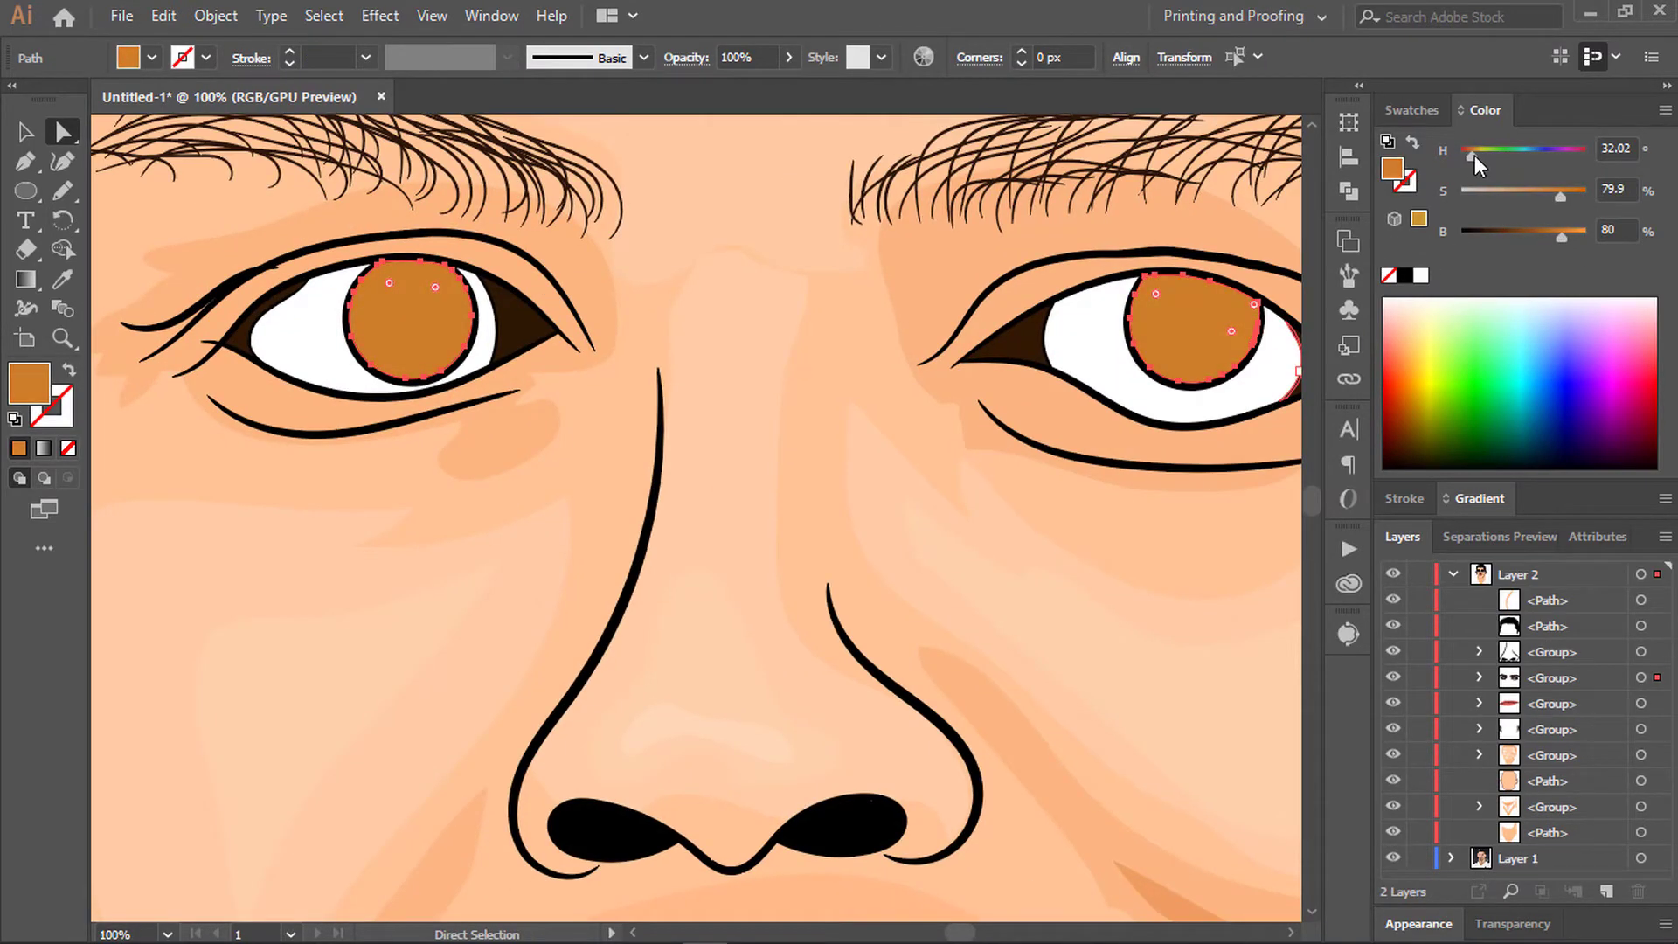
# Step: Give the irises a radial gradient running from red-orange to orange
pyautogui.moveTo(1560, 196); pyautogui.dragTo(1564, 196)
pyautogui.click(1479, 498)
pyautogui.click(1456, 583)
pyautogui.doubleClick(1392, 596)
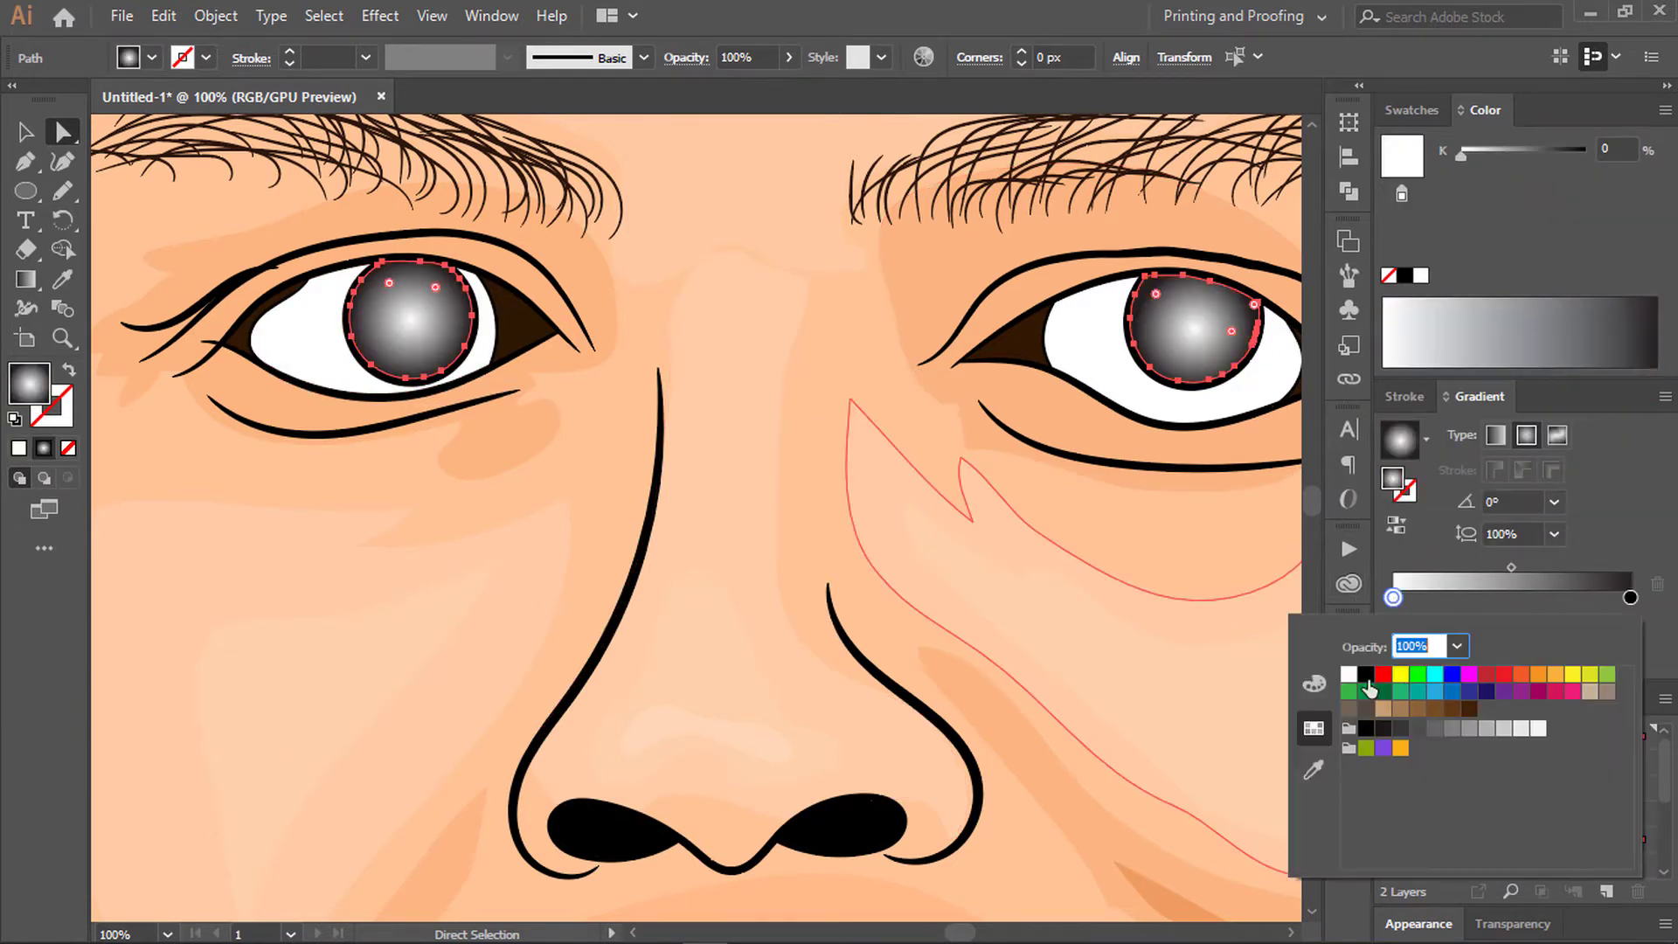
pyautogui.click(1521, 687)
pyautogui.doubleClick(1629, 597)
pyautogui.click(1537, 688)
pyautogui.press('Escape')
# Step: Darken the outer stop, saturate the inner stop, and add a repositioned light grey middle stop
pyautogui.click(1665, 110)
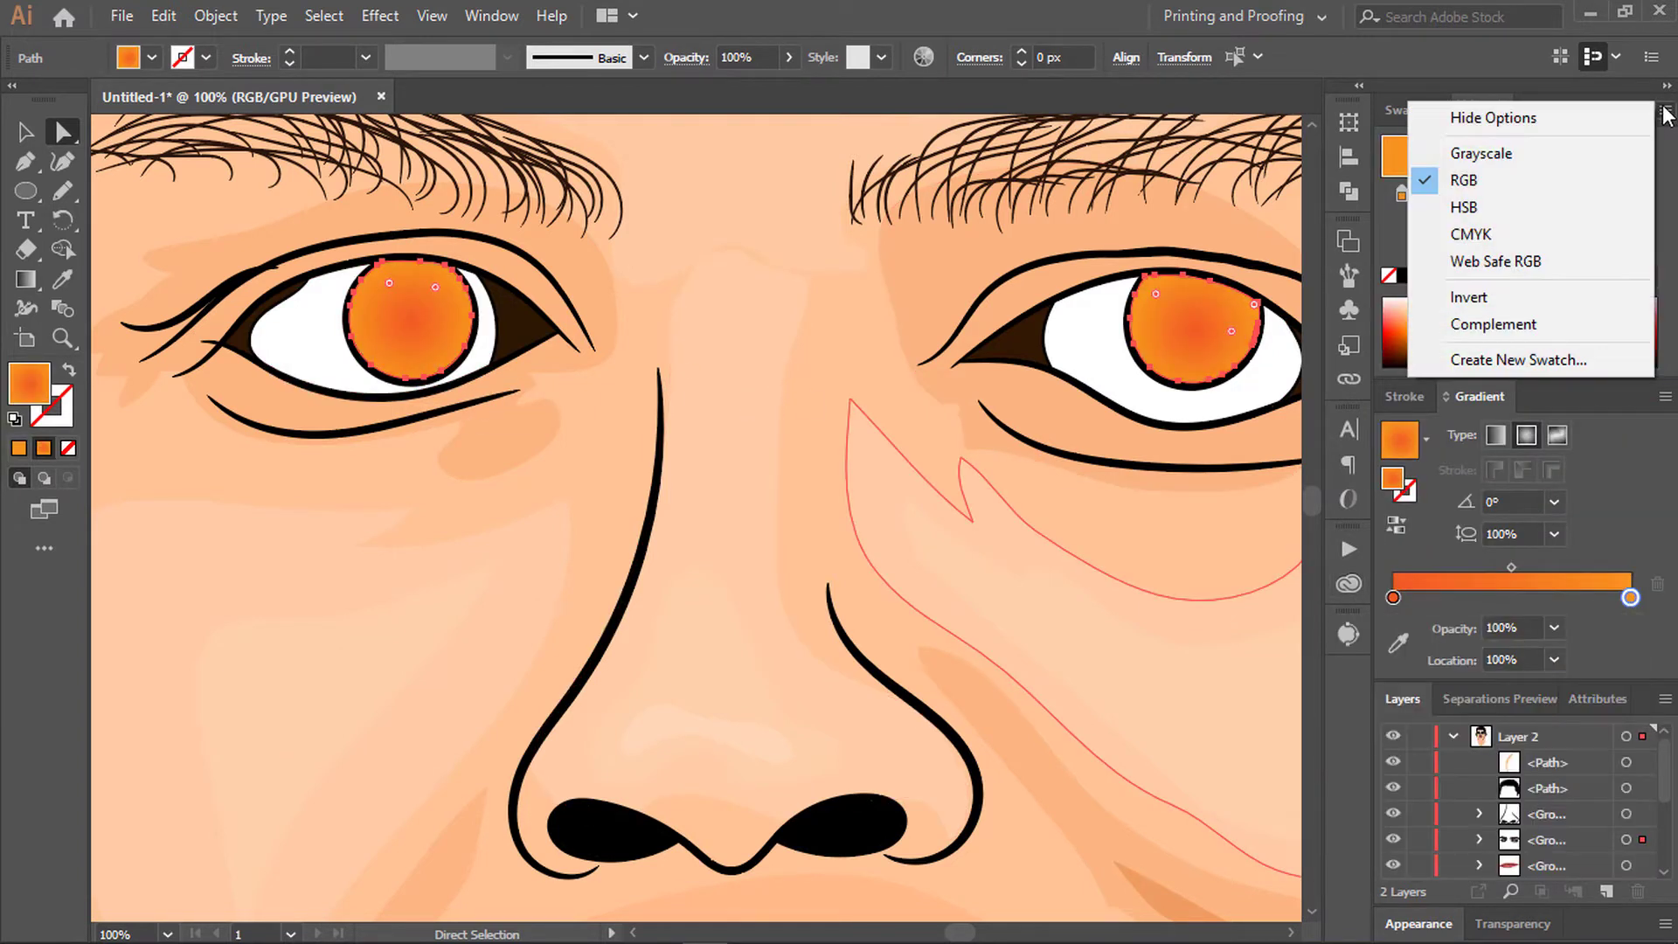
pyautogui.click(1419, 202)
pyautogui.click(1576, 234)
pyautogui.click(1392, 597)
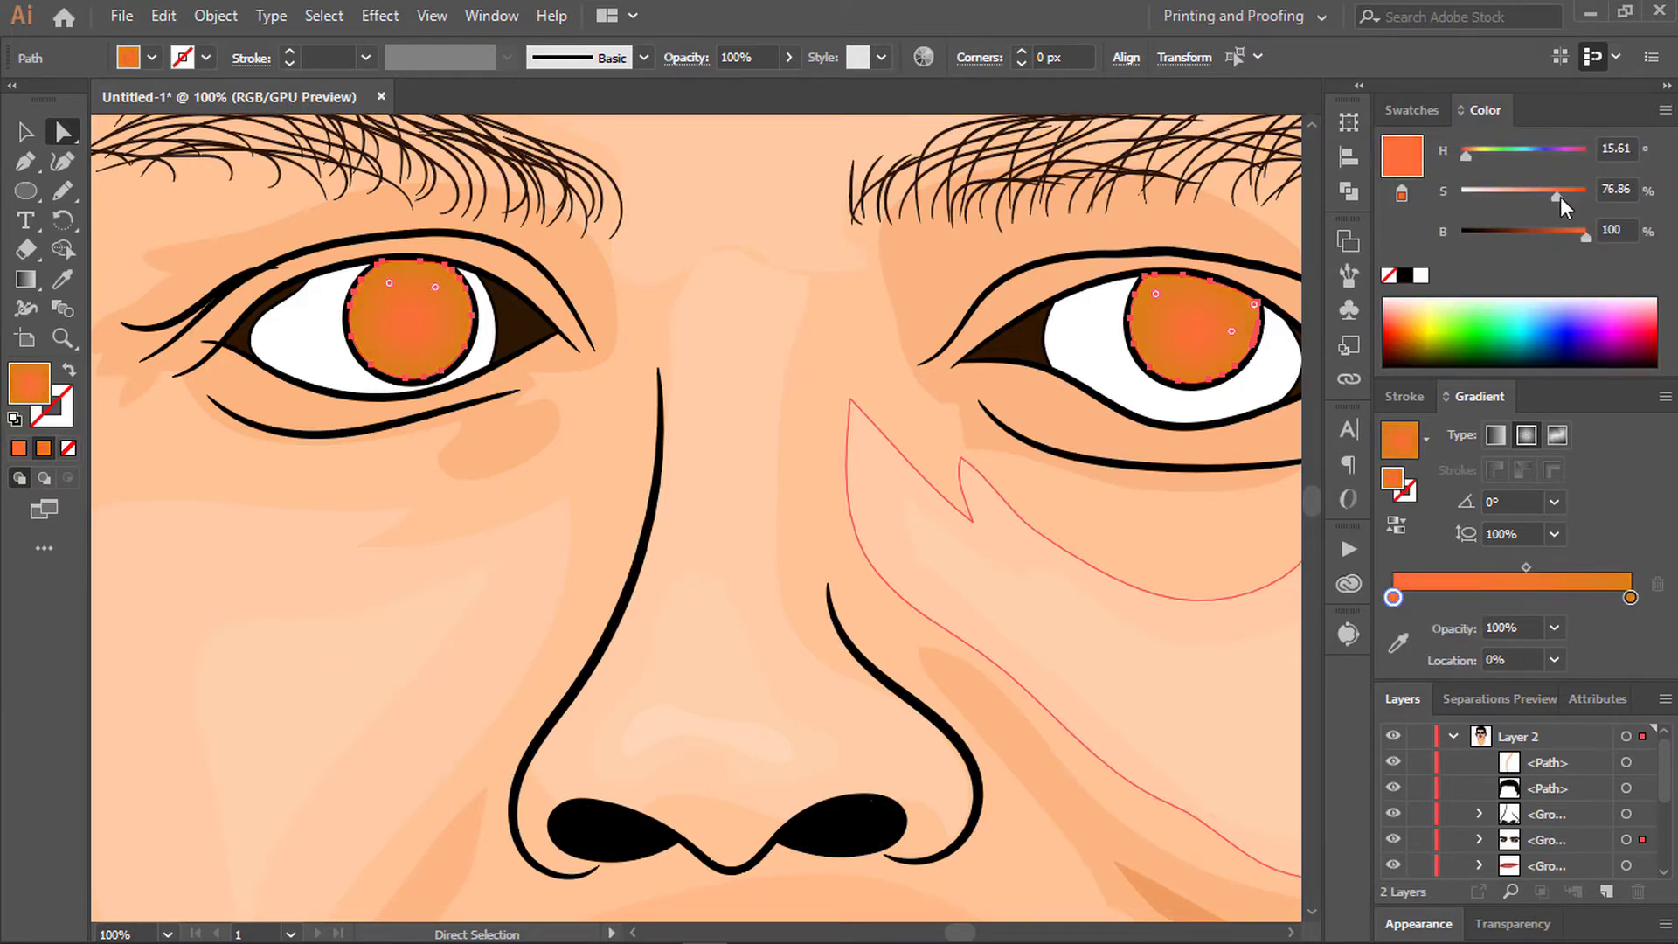
pyautogui.moveTo(1560, 197); pyautogui.dragTo(1577, 197)
pyautogui.click(1517, 594)
pyautogui.doubleClick(1516, 597)
pyautogui.click(1348, 674)
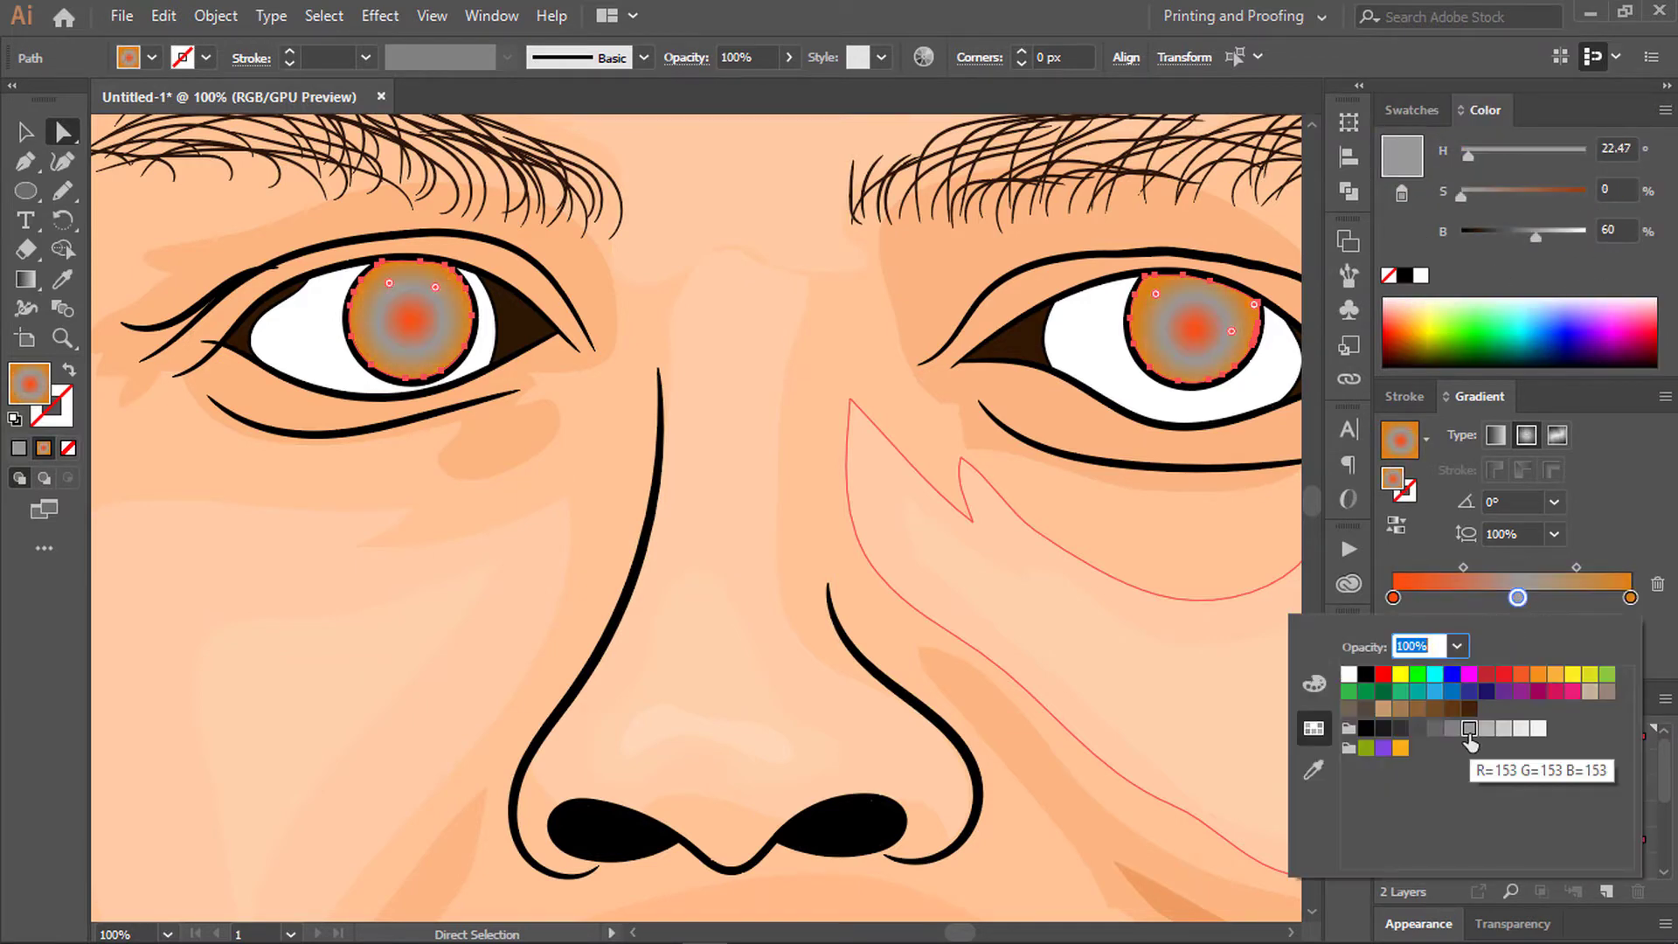
pyautogui.press('Escape')
pyautogui.hotkey('ctrl', '-')
pyautogui.hotkey('ctrl', '-')
pyautogui.hotkey('ctrl', '-')
pyautogui.moveTo(1462, 567)
pyautogui.mouseDown()
pyautogui.moveTo(1537, 597)
pyautogui.moveTo(1567, 567)
pyautogui.mouseUp()
pyautogui.click(1004, 657)
# Step: Zoom in and draw a small pupil circle at the left iris centre
pyautogui.hotkey('ctrl', '+')
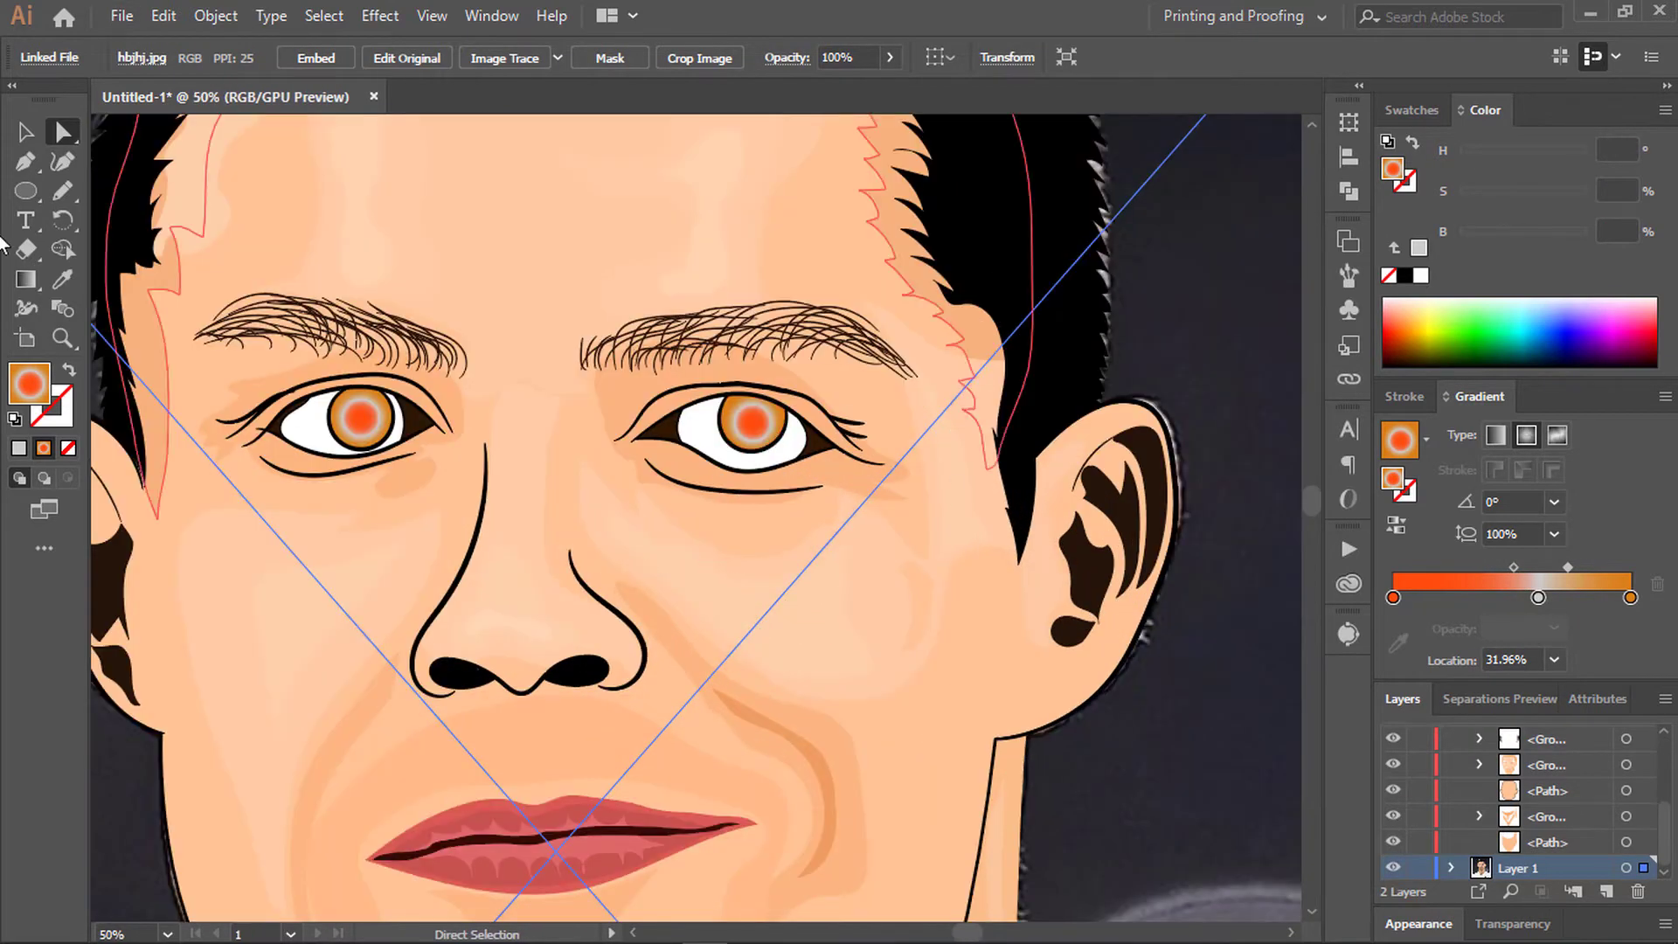
pyautogui.hotkey('ctrl', '+')
pyautogui.hotkey('ctrl', '+')
pyautogui.hotkey('ctrl', '+')
pyautogui.press('l')
pyautogui.hotkey('ctrl', '+')
pyautogui.hotkey('ctrl', '+')
pyautogui.moveTo(250, 357); pyautogui.dragTo(343, 450)
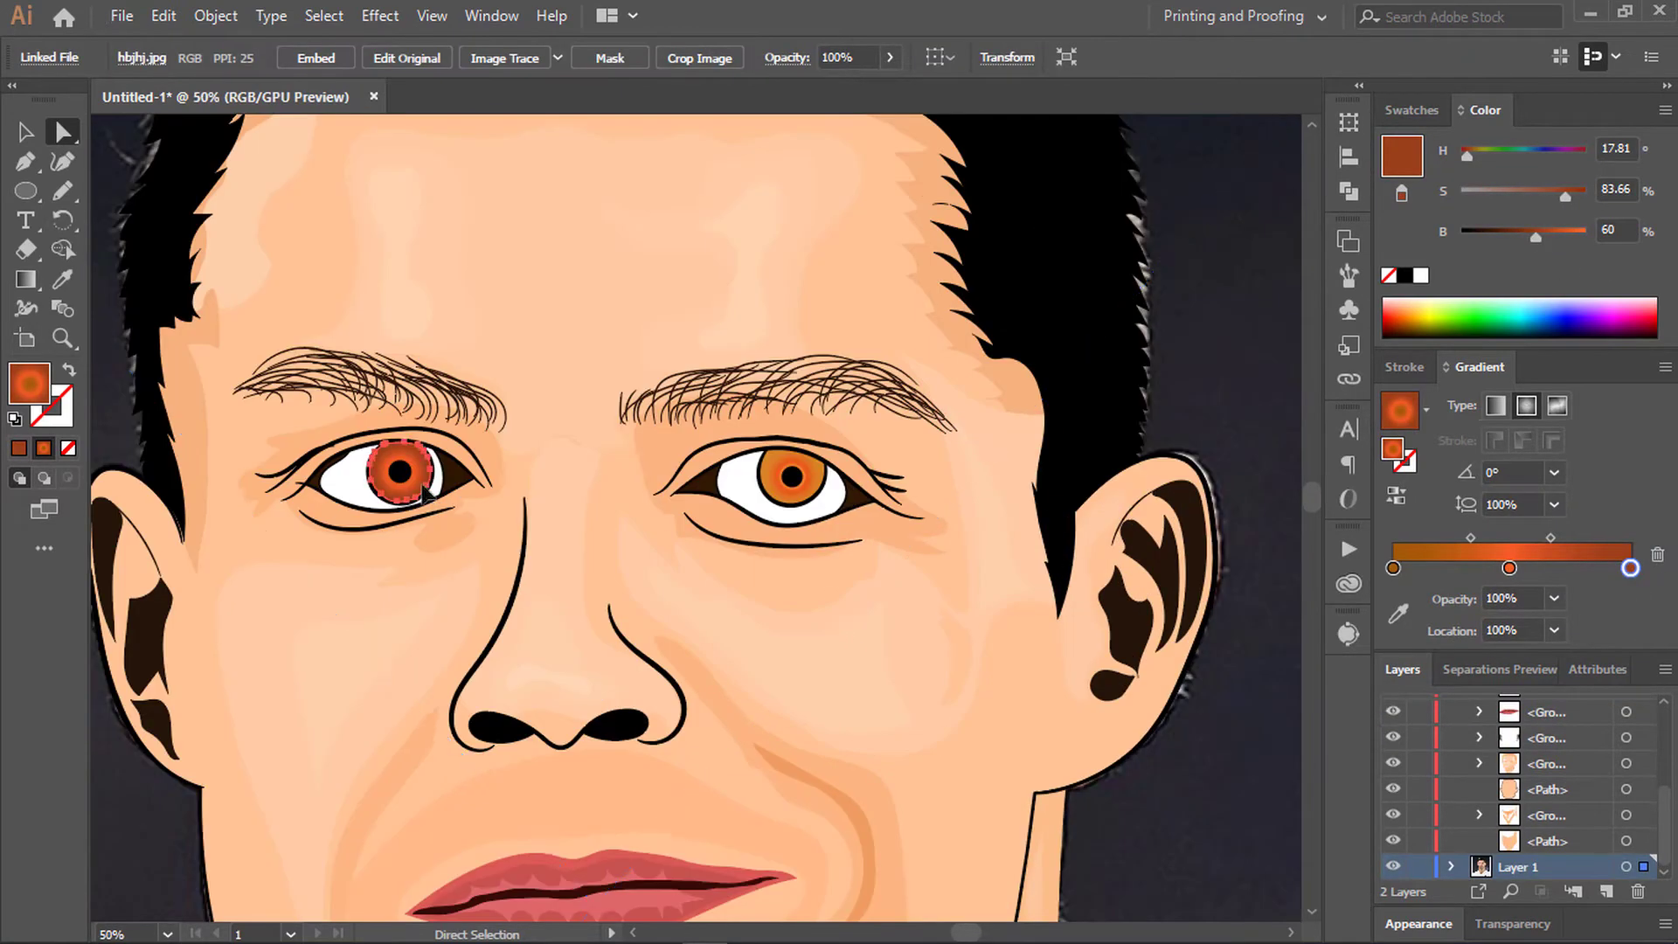
# Step: Shift the iris gradient stop toward a darker, redder brown with the HSB sliders
pyautogui.moveTo(1535, 237); pyautogui.dragTo(1526, 236)
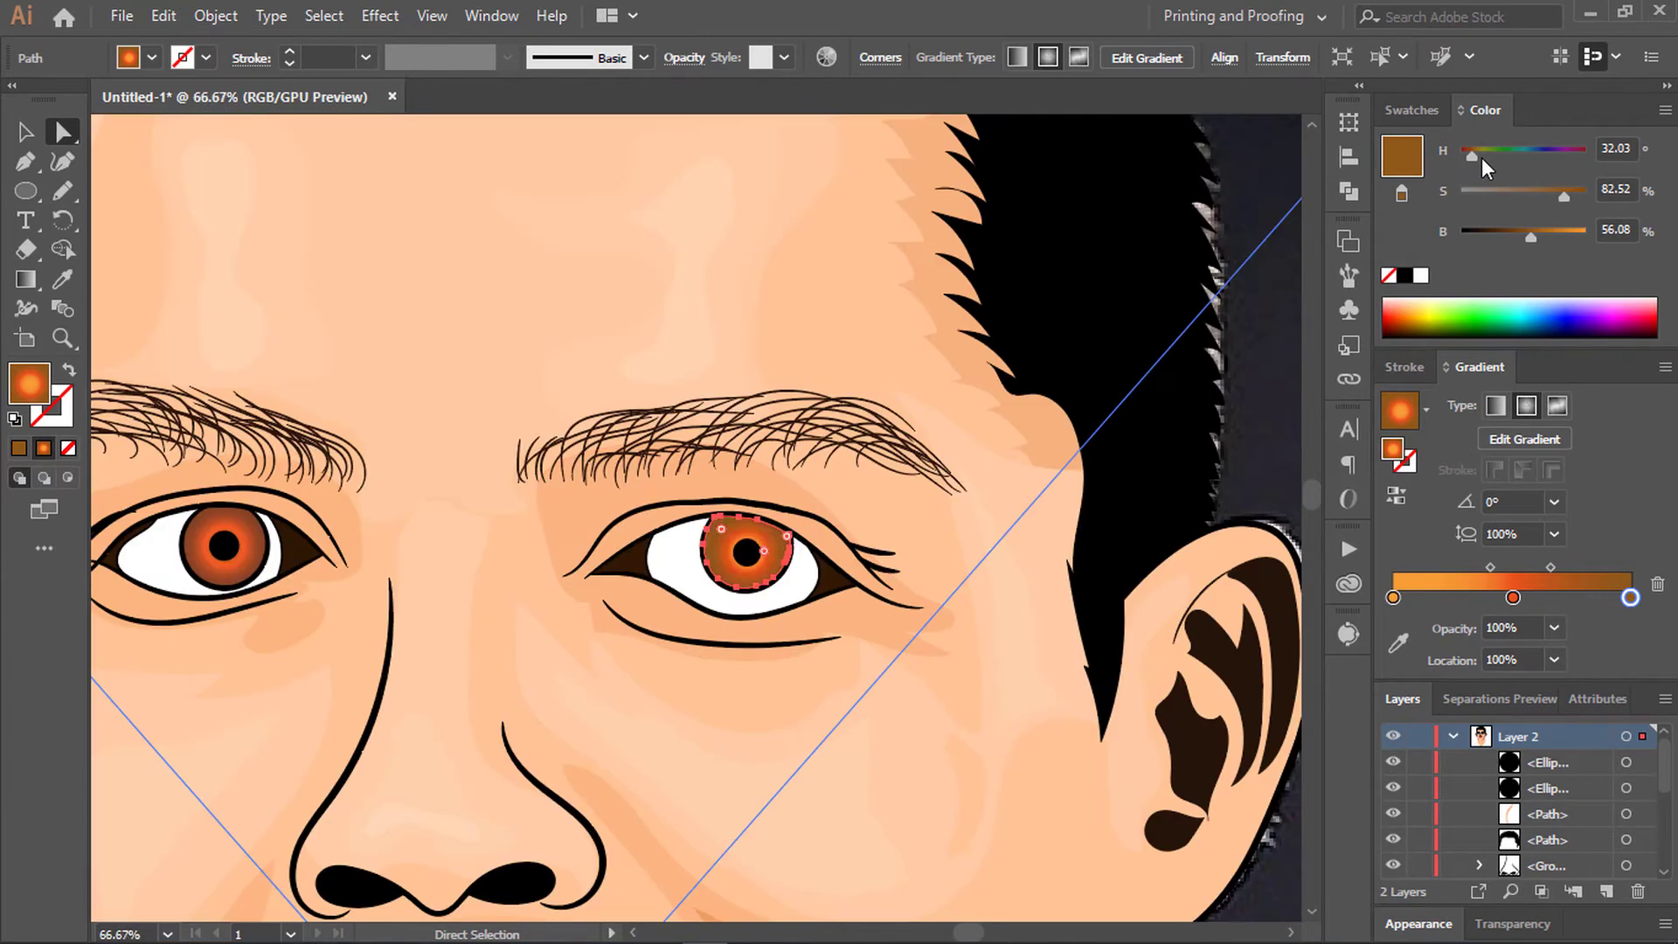
pyautogui.moveTo(1476, 159); pyautogui.dragTo(1465, 159)
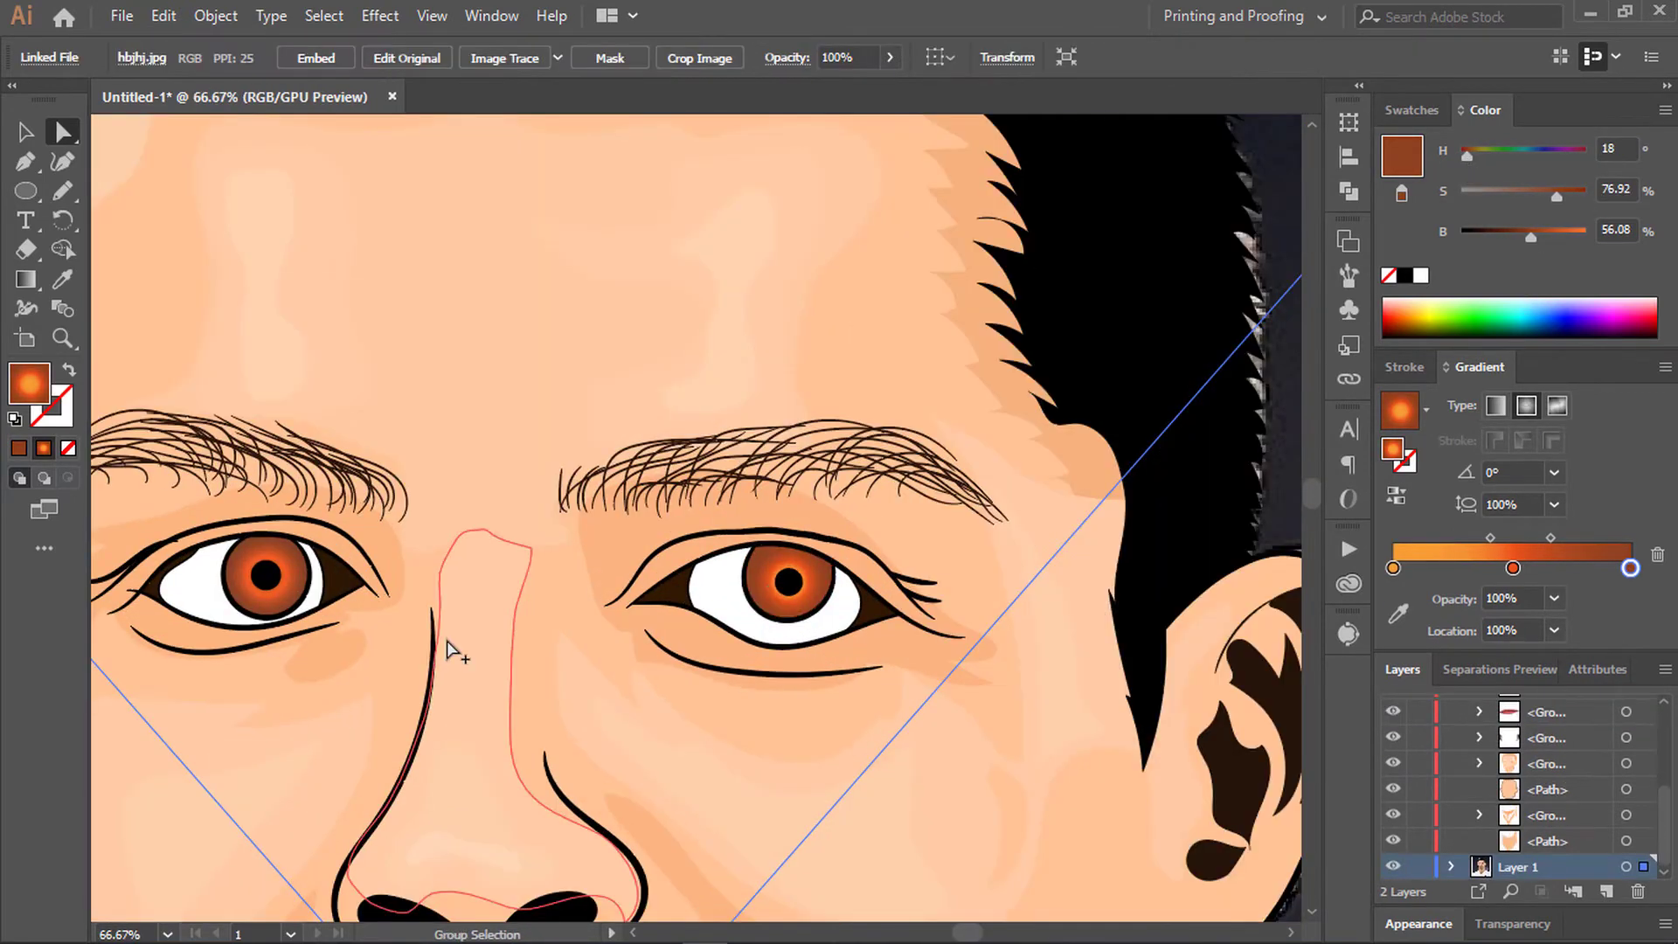
pyautogui.moveTo(1572, 209); pyautogui.dragTo(1561, 209)
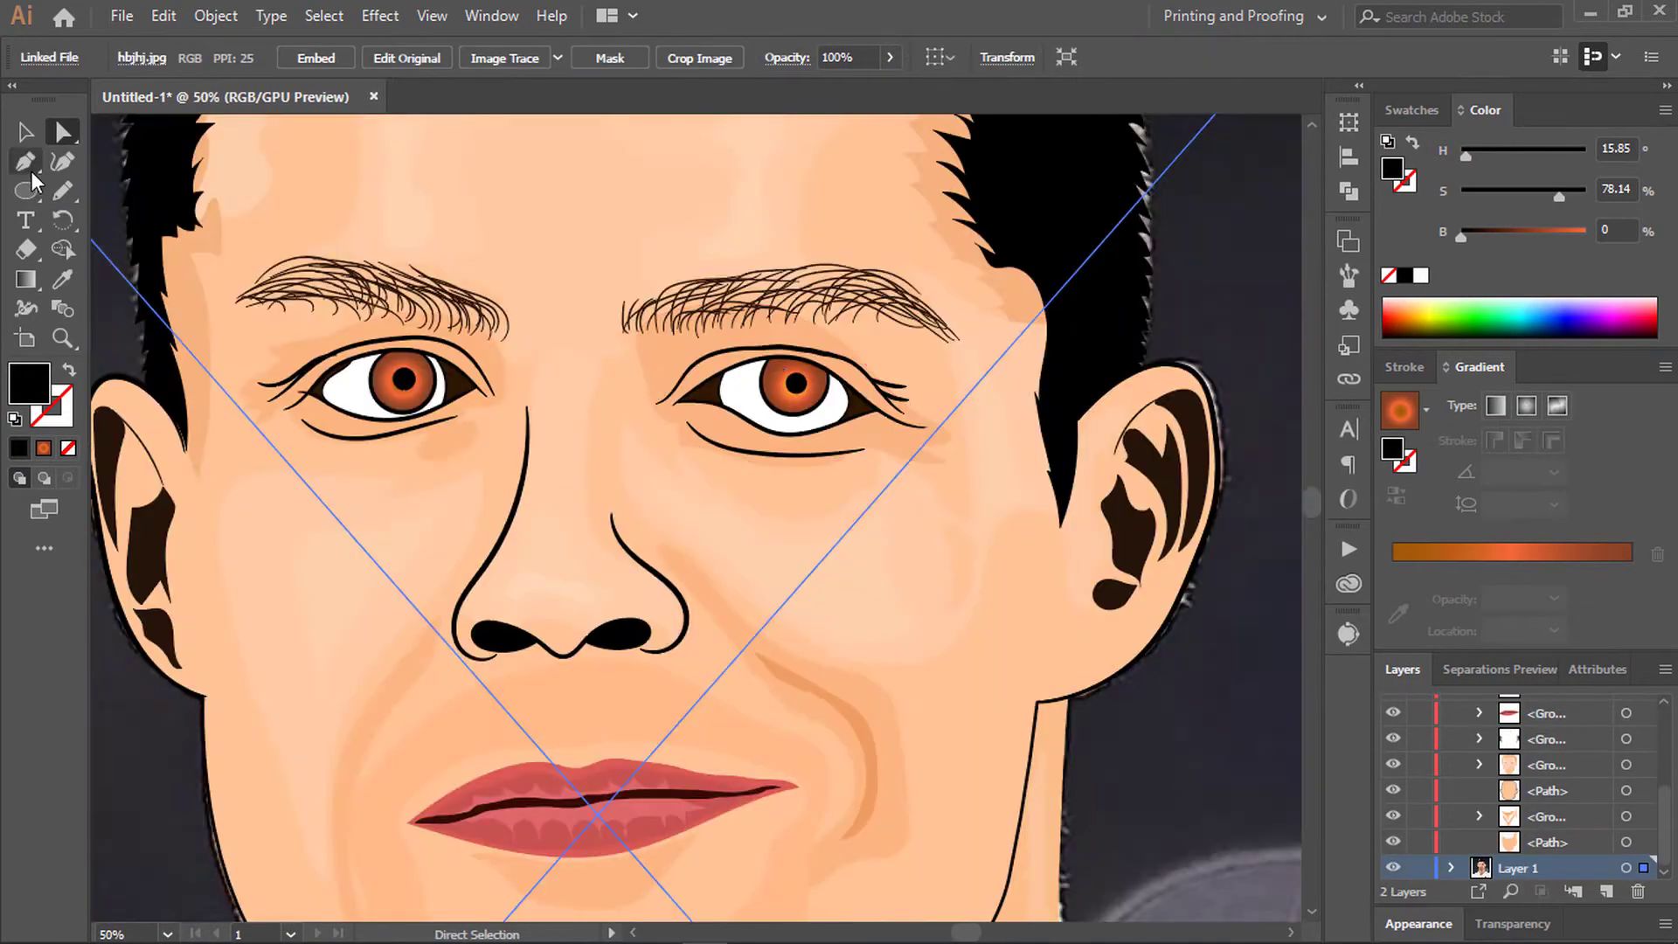
# Step: Isolate the white highlight circle in the iris for editing
pyautogui.press('v')
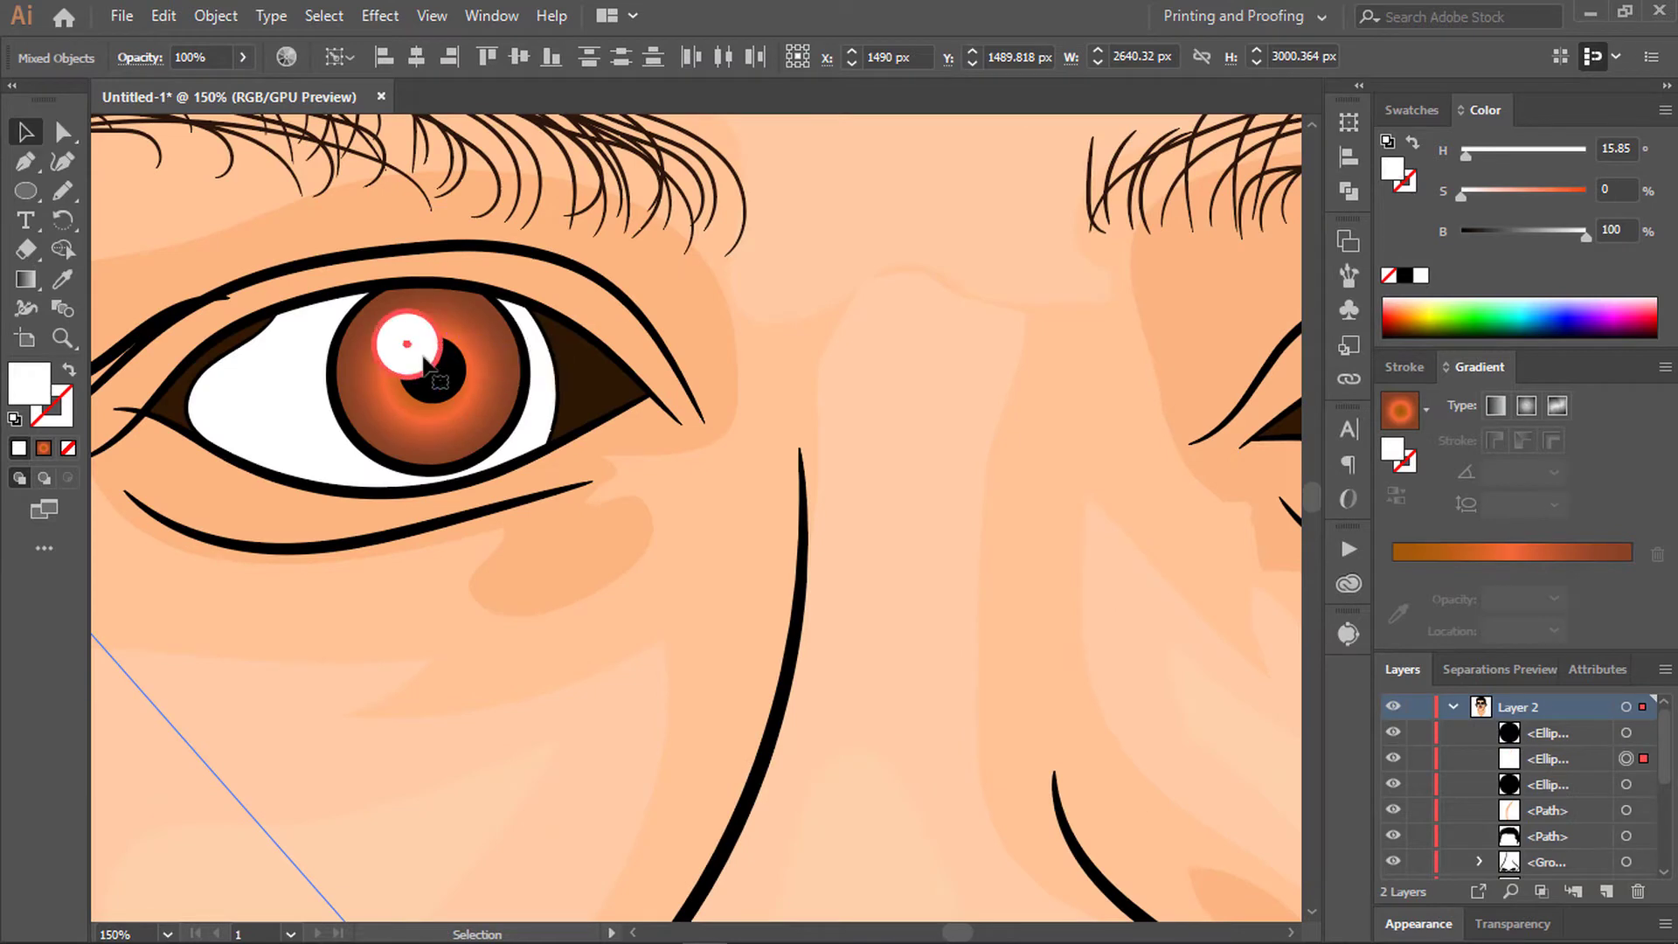
pyautogui.doubleClick(411, 358)
pyautogui.scroll(4, 398, 368)
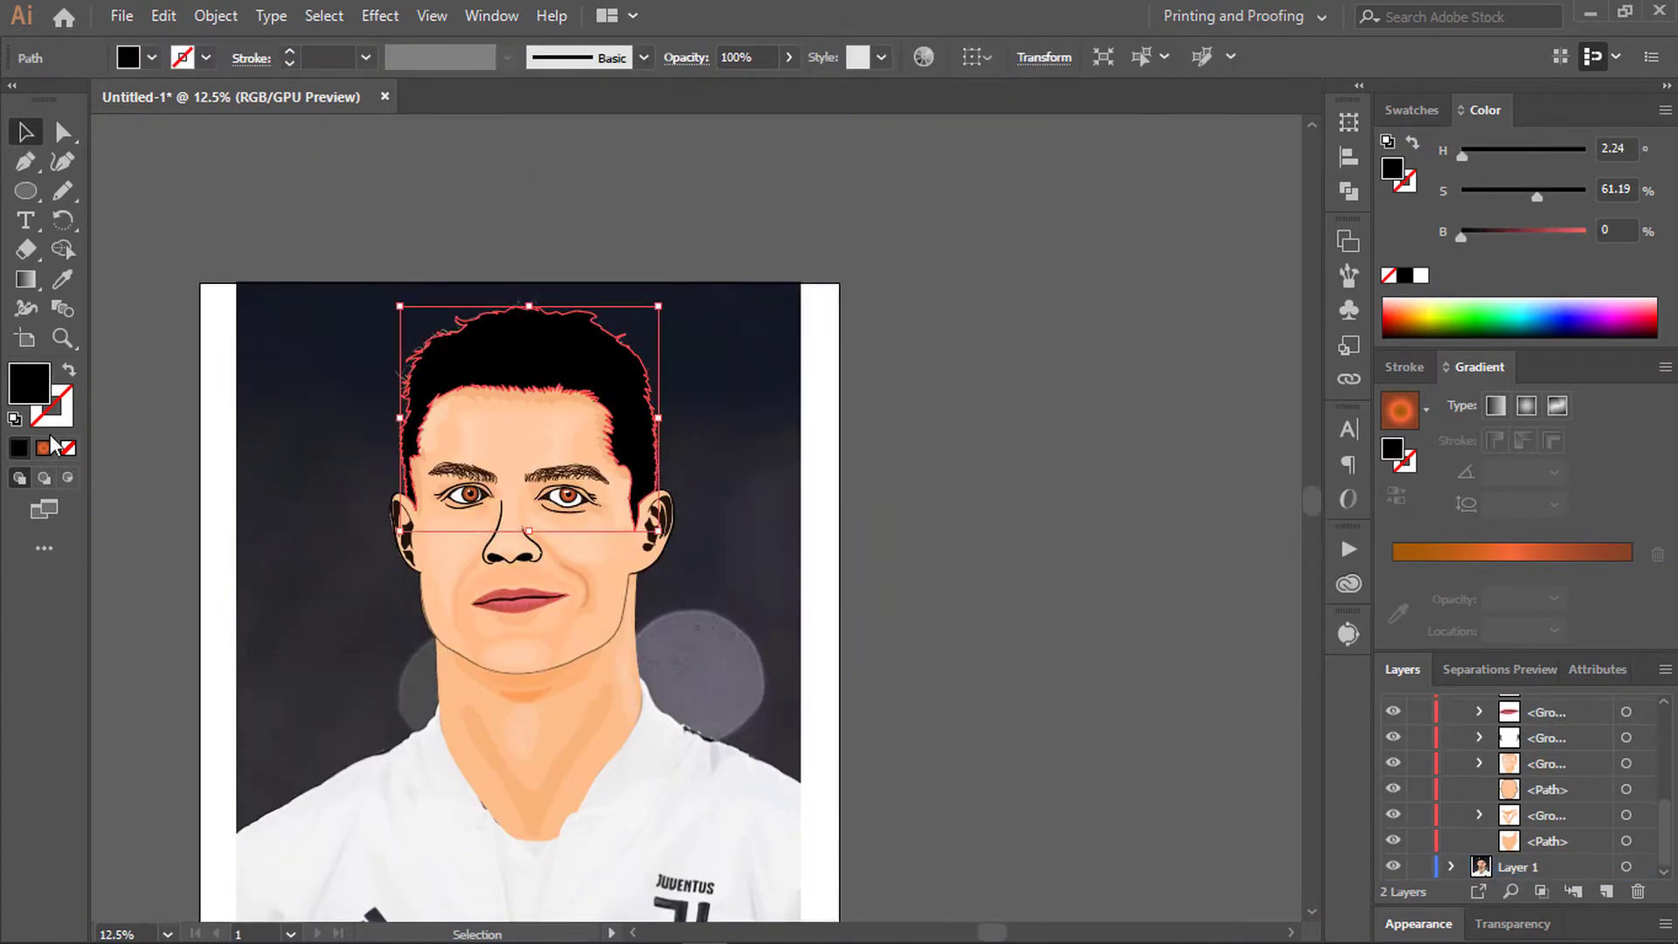
# Step: Hide the black hair shape and skin fill in Layers to reveal the reference photo
pyautogui.click(1393, 783)
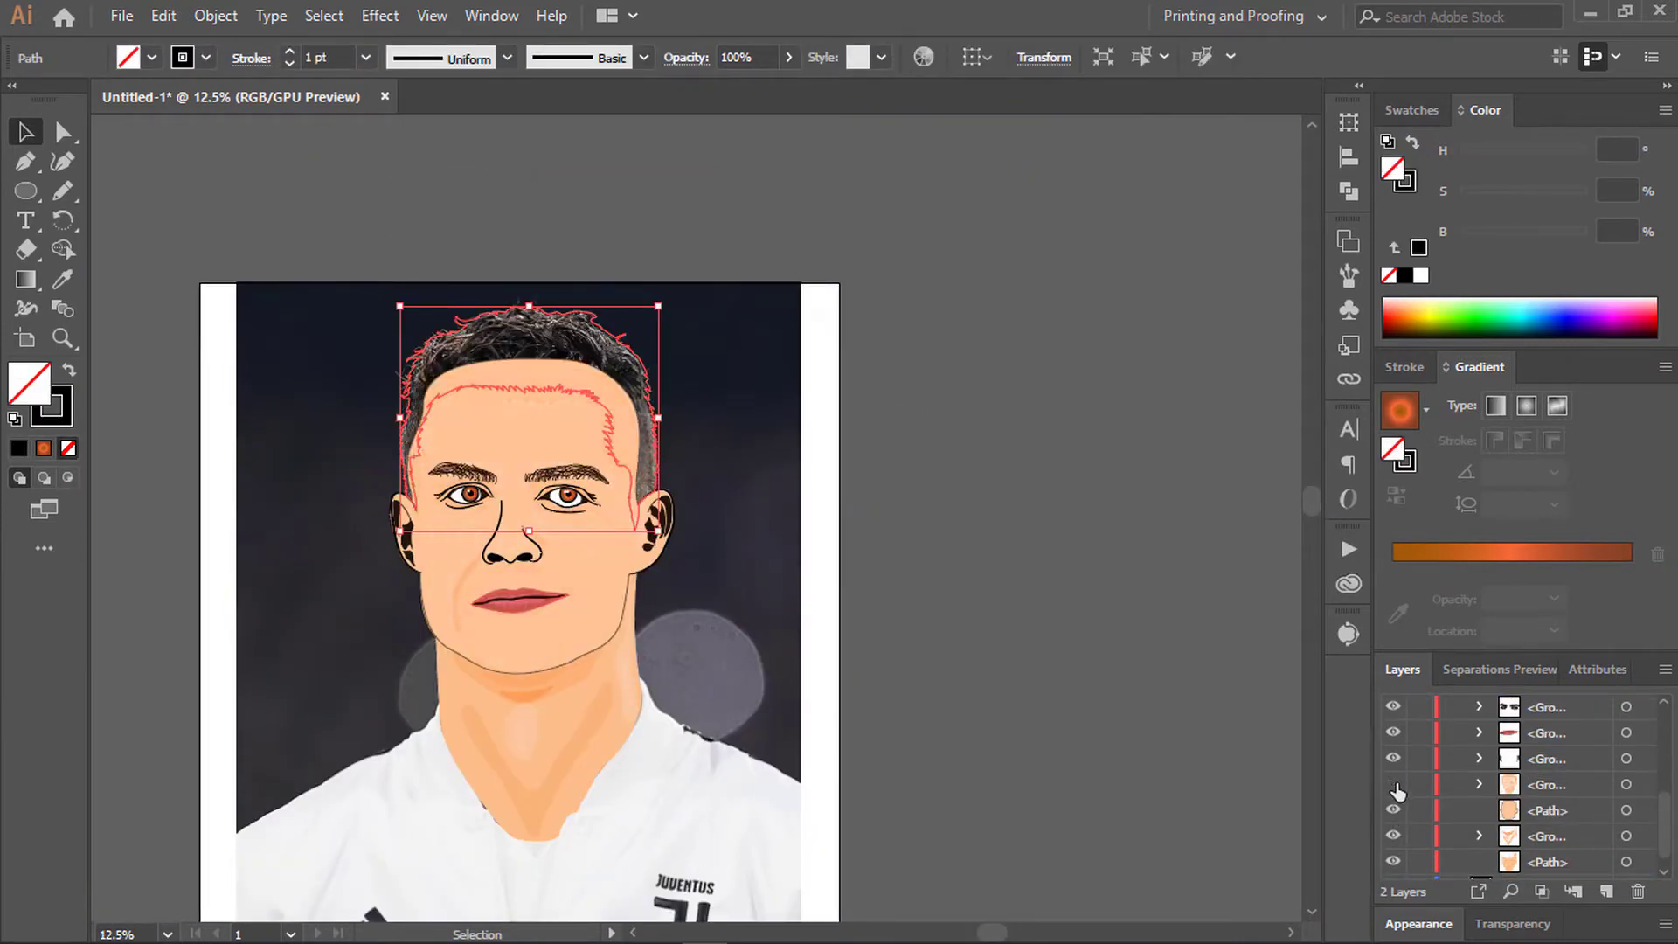
pyautogui.click(1392, 809)
pyautogui.scroll(4, 516, 486)
pyautogui.scroll(-1, 436, 472)
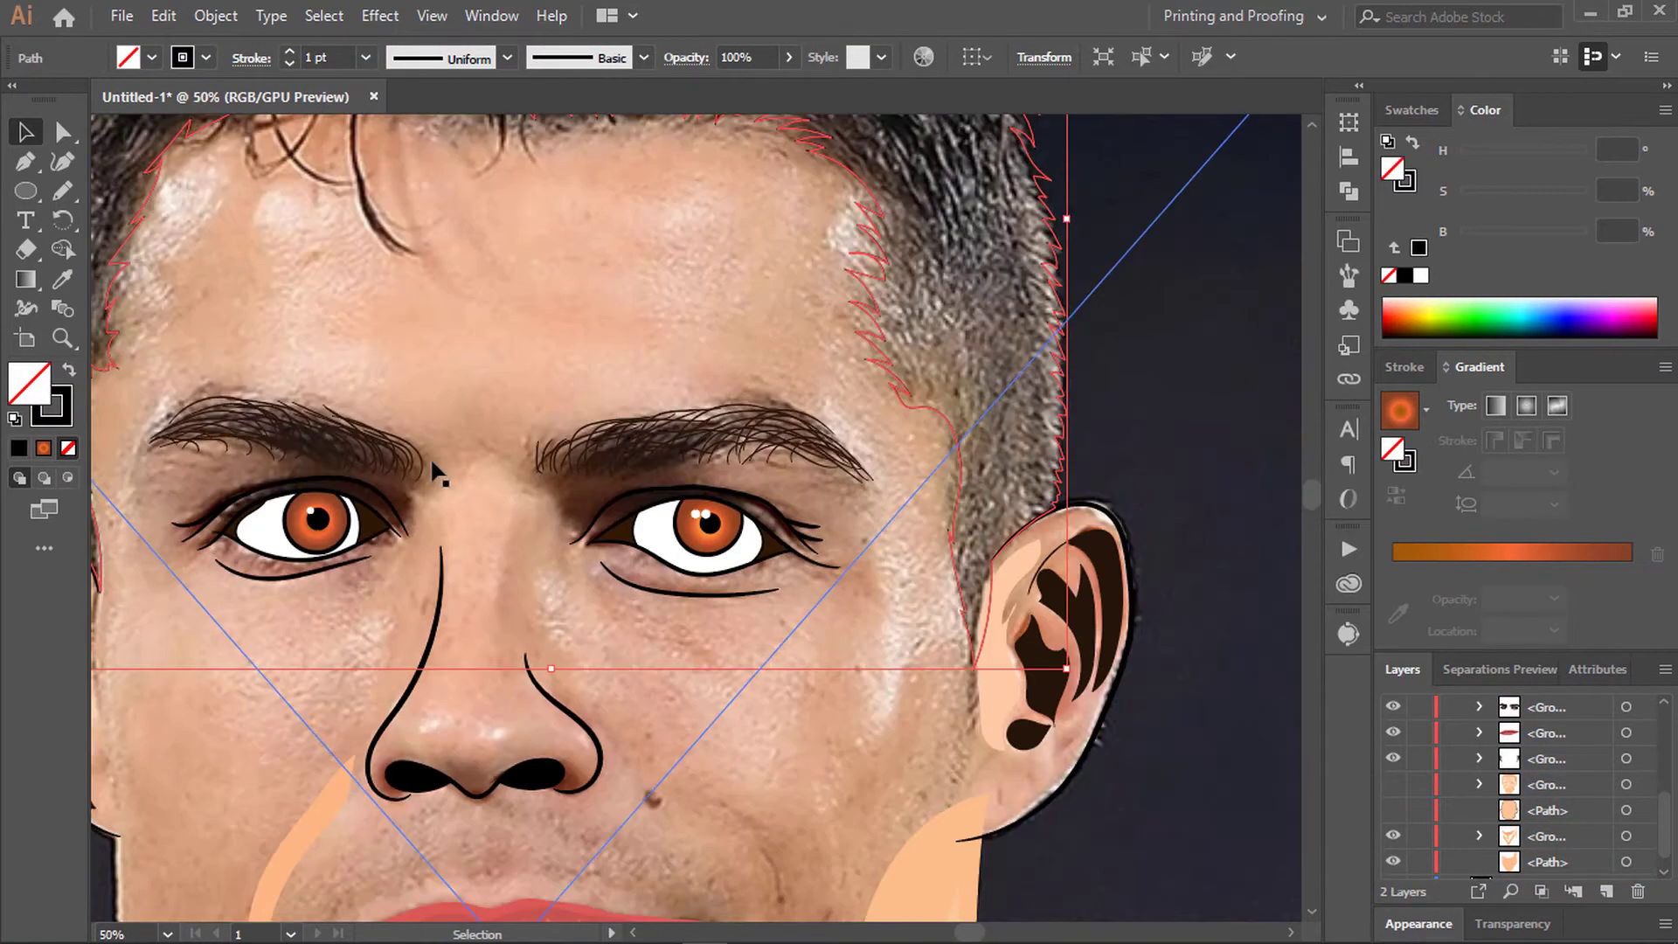
pyautogui.scroll(-3, 434, 472)
pyautogui.scroll(1, 524, 463)
pyautogui.scroll(1, 597, 459)
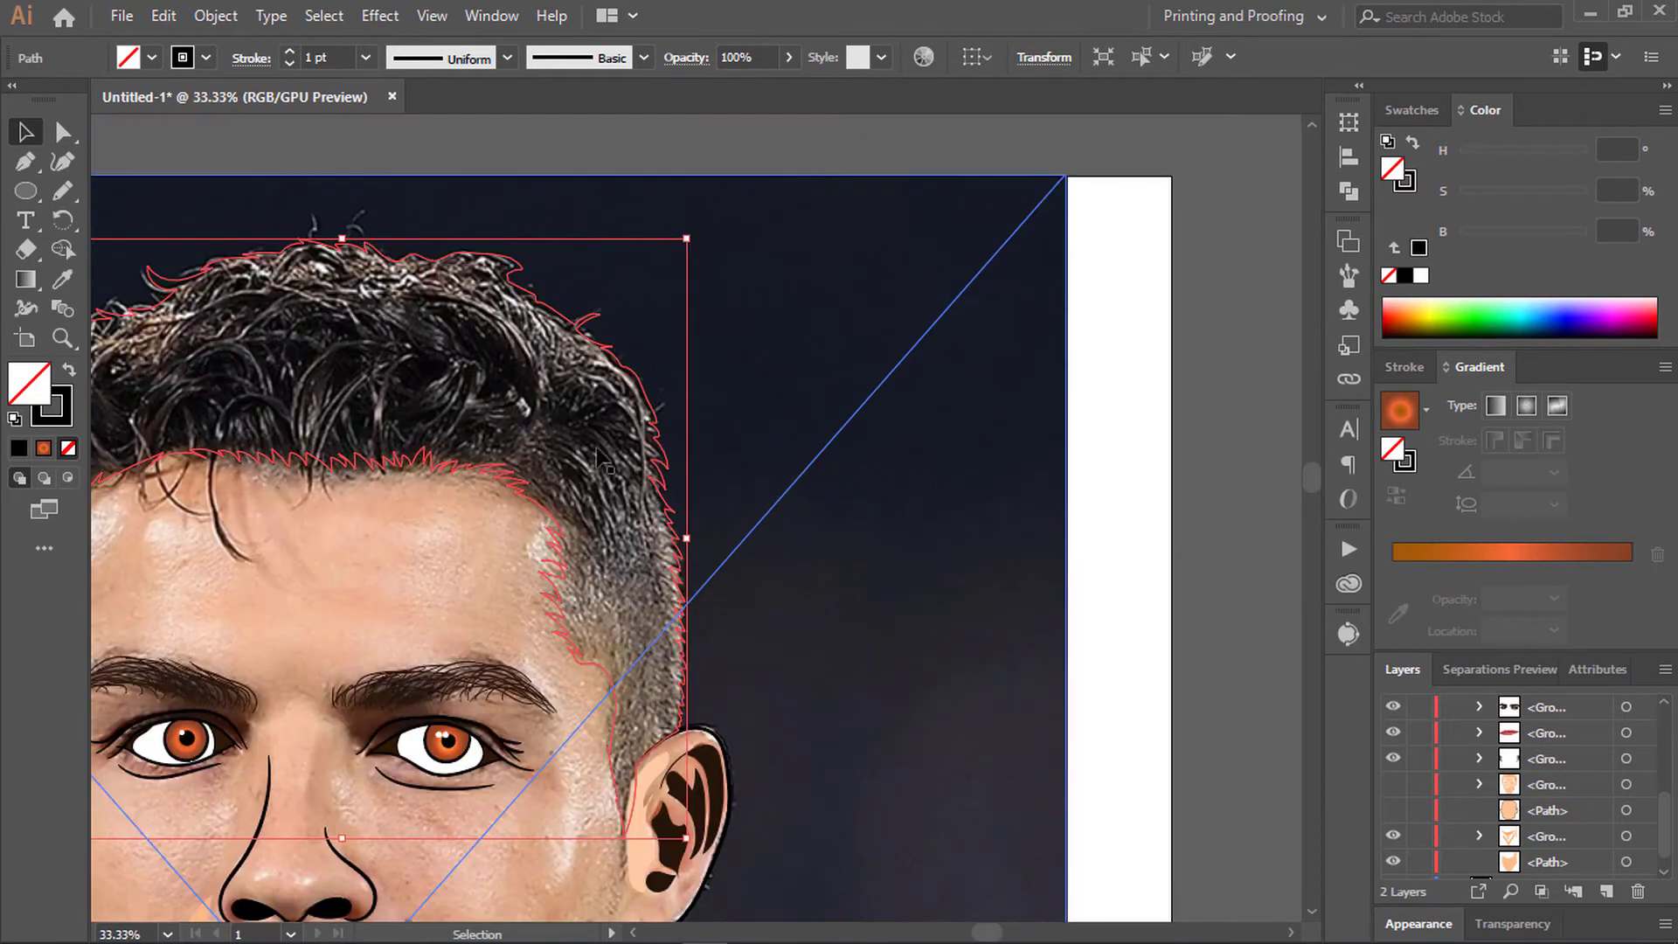
# Step: Paint two thin black hair strokes beside the head and one along the hairline
pyautogui.press('b')
pyautogui.hotkey('ctrl', 'shift', 'a')
pyautogui.moveTo(679, 317); pyautogui.dragTo(732, 437)
pyautogui.moveTo(741, 354); pyautogui.dragTo(767, 430)
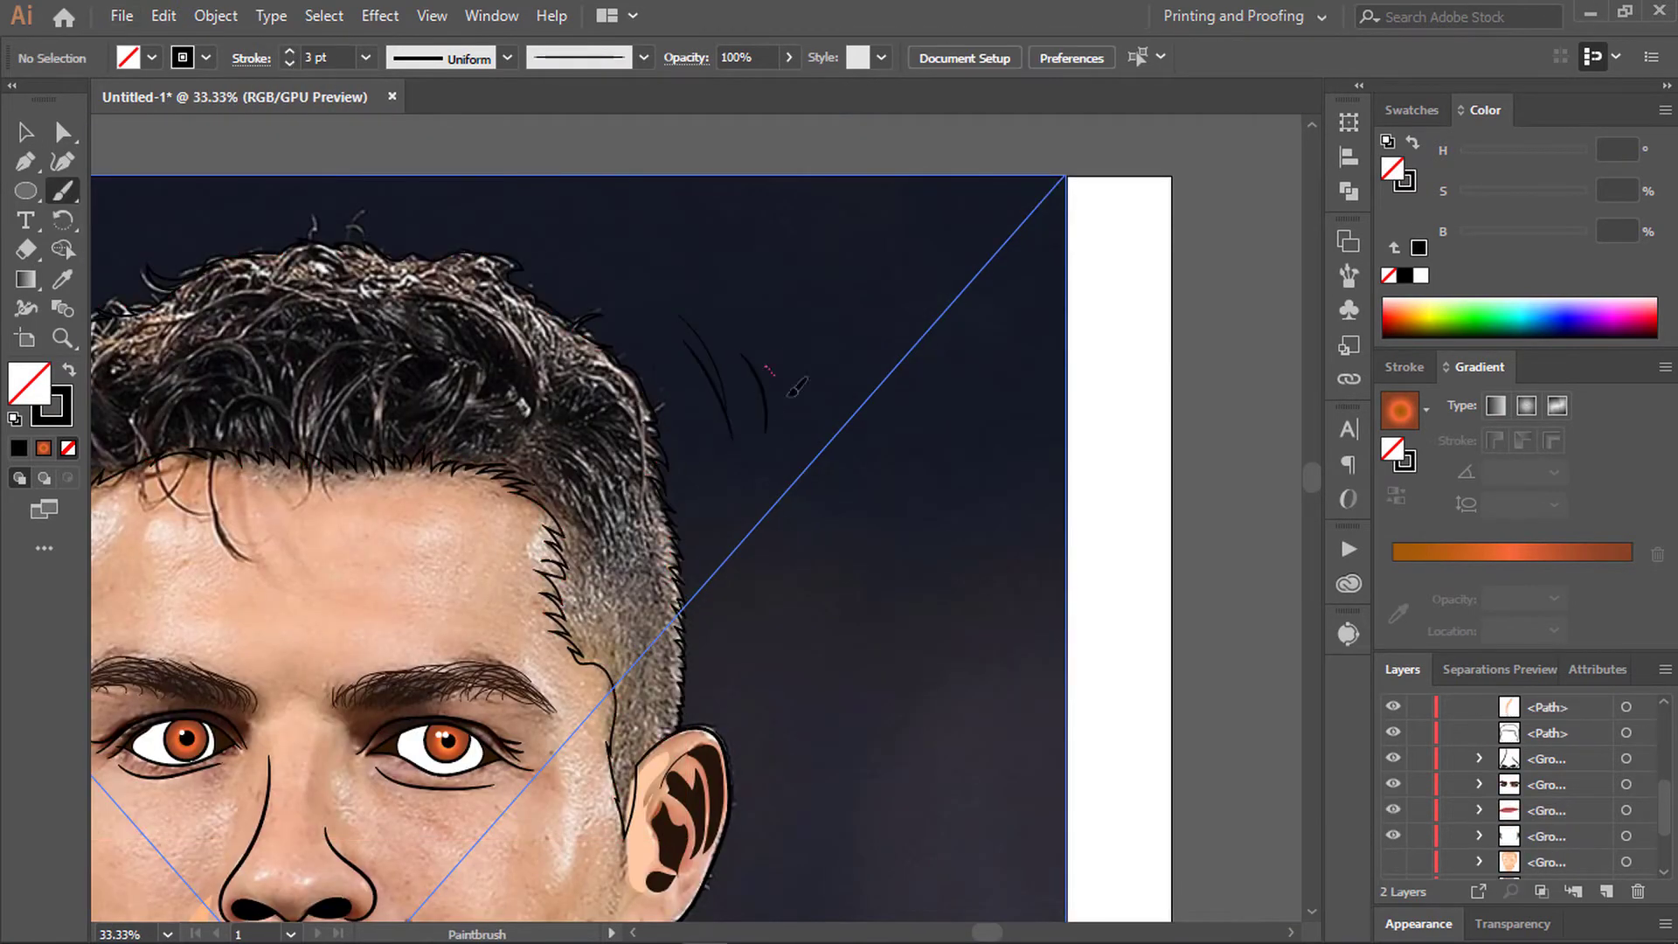
pyautogui.scroll(1, 629, 501)
pyautogui.moveTo(500, 411); pyautogui.dragTo(573, 523)
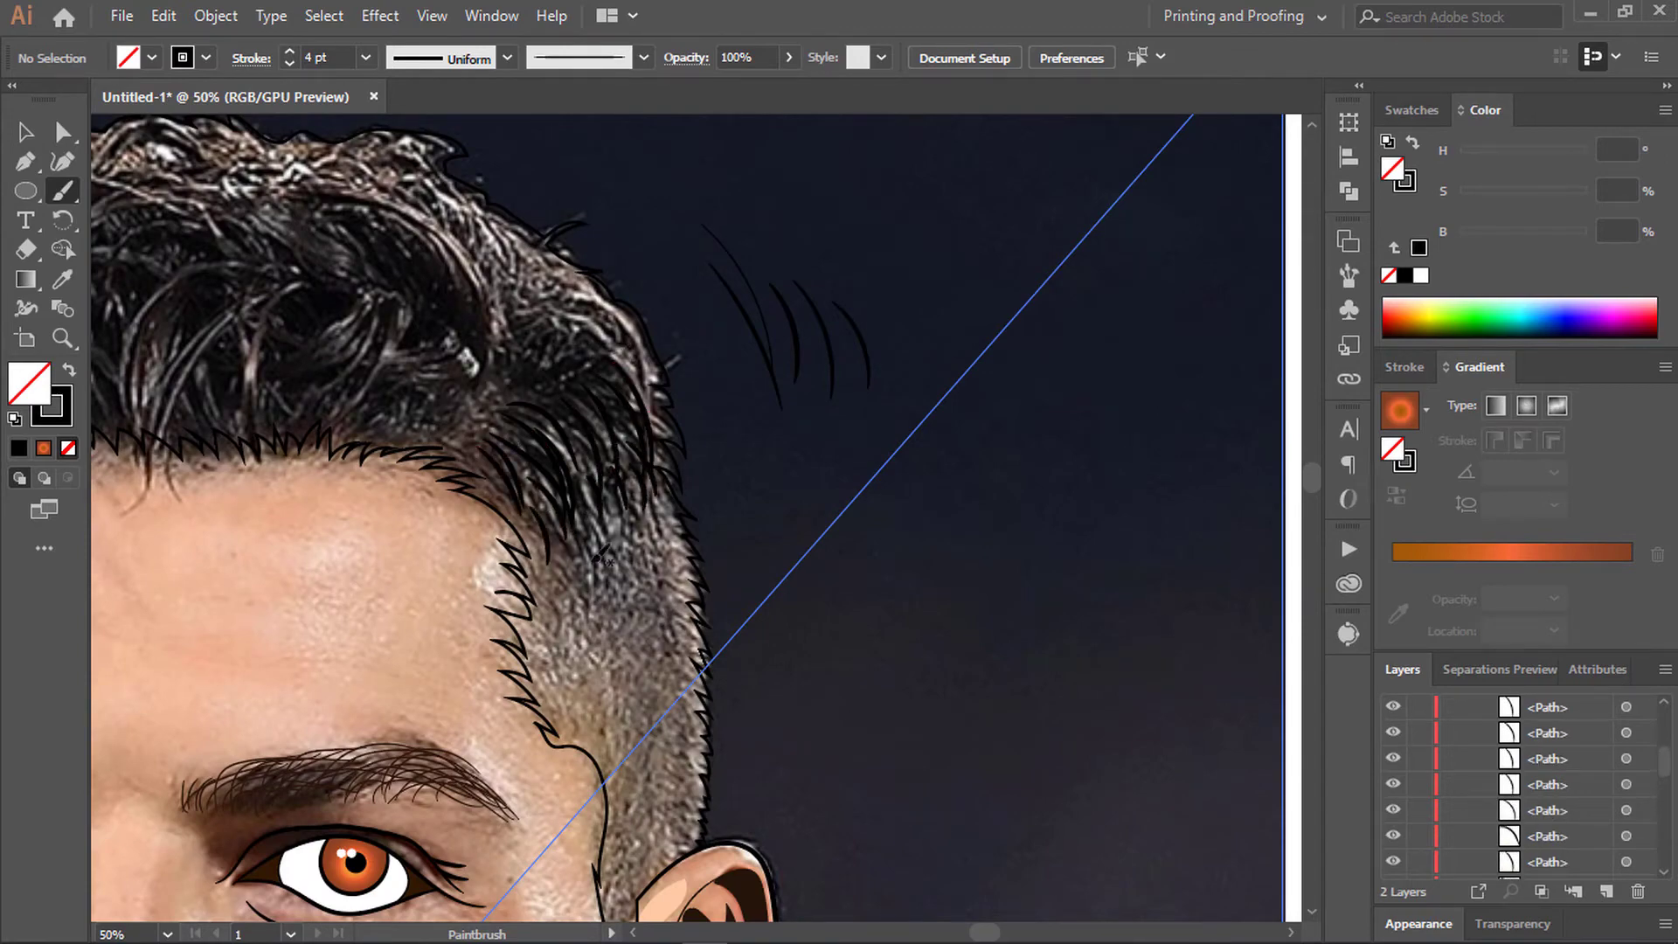
pyautogui.scroll(1, 603, 551)
pyautogui.scroll(-2, 612, 541)
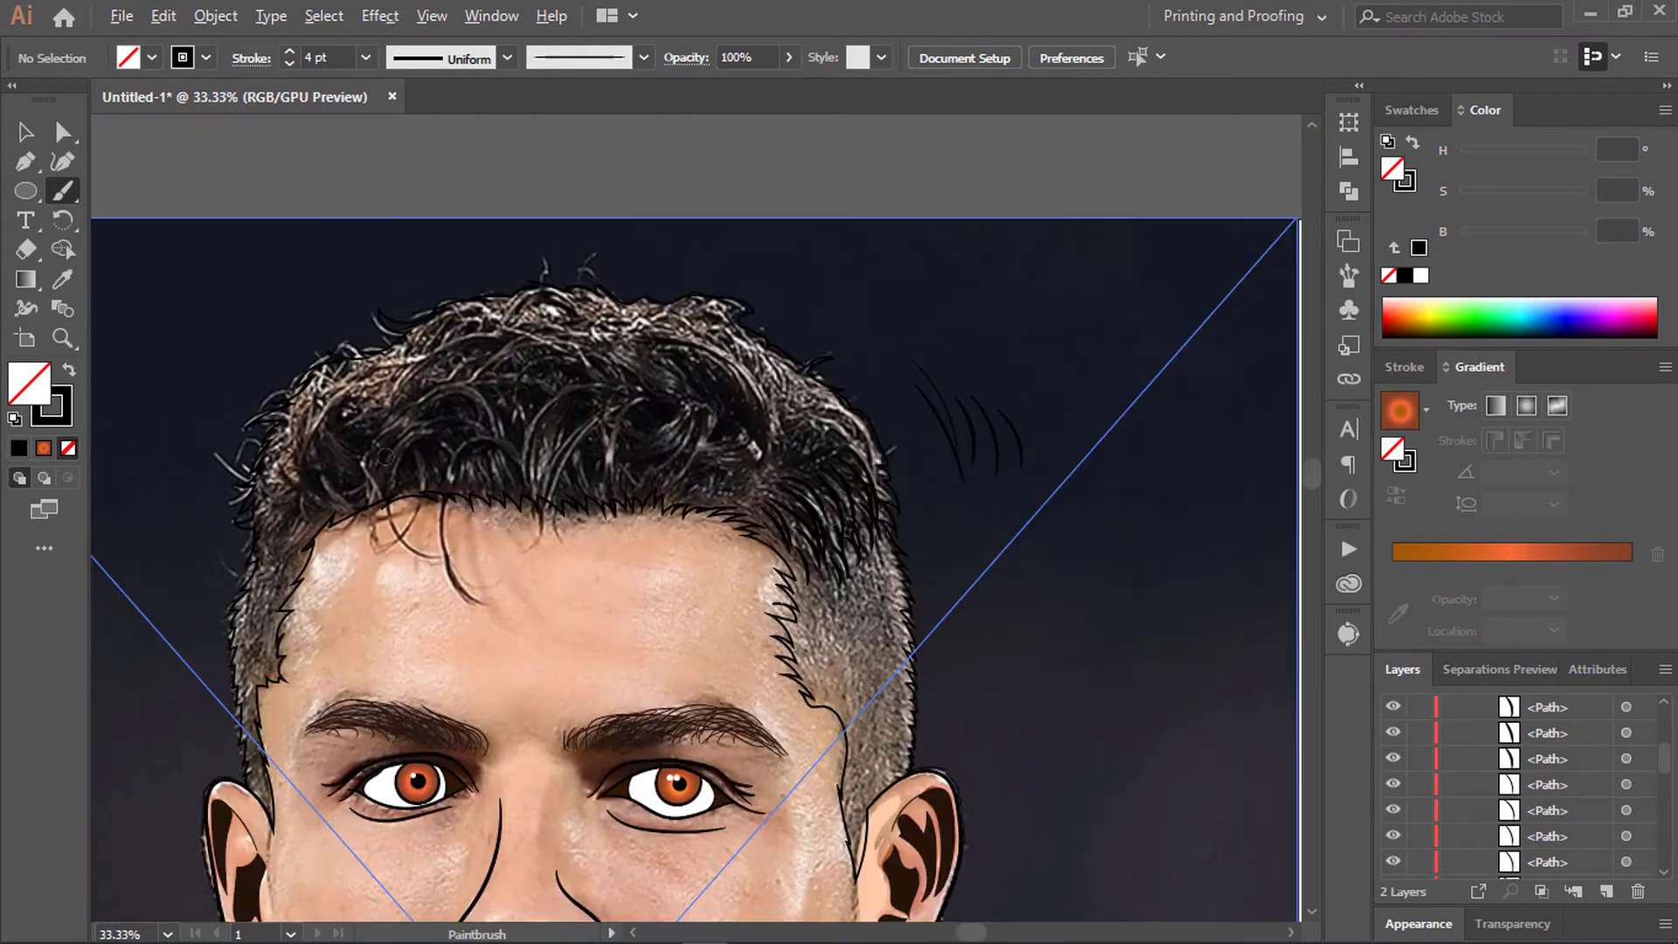
# Step: Trace a spiky zigzag along the right hairline with the Pencil
pyautogui.press('n')
pyautogui.scroll(2, 769, 551)
pyautogui.moveTo(882, 645); pyautogui.dragTo(954, 564)
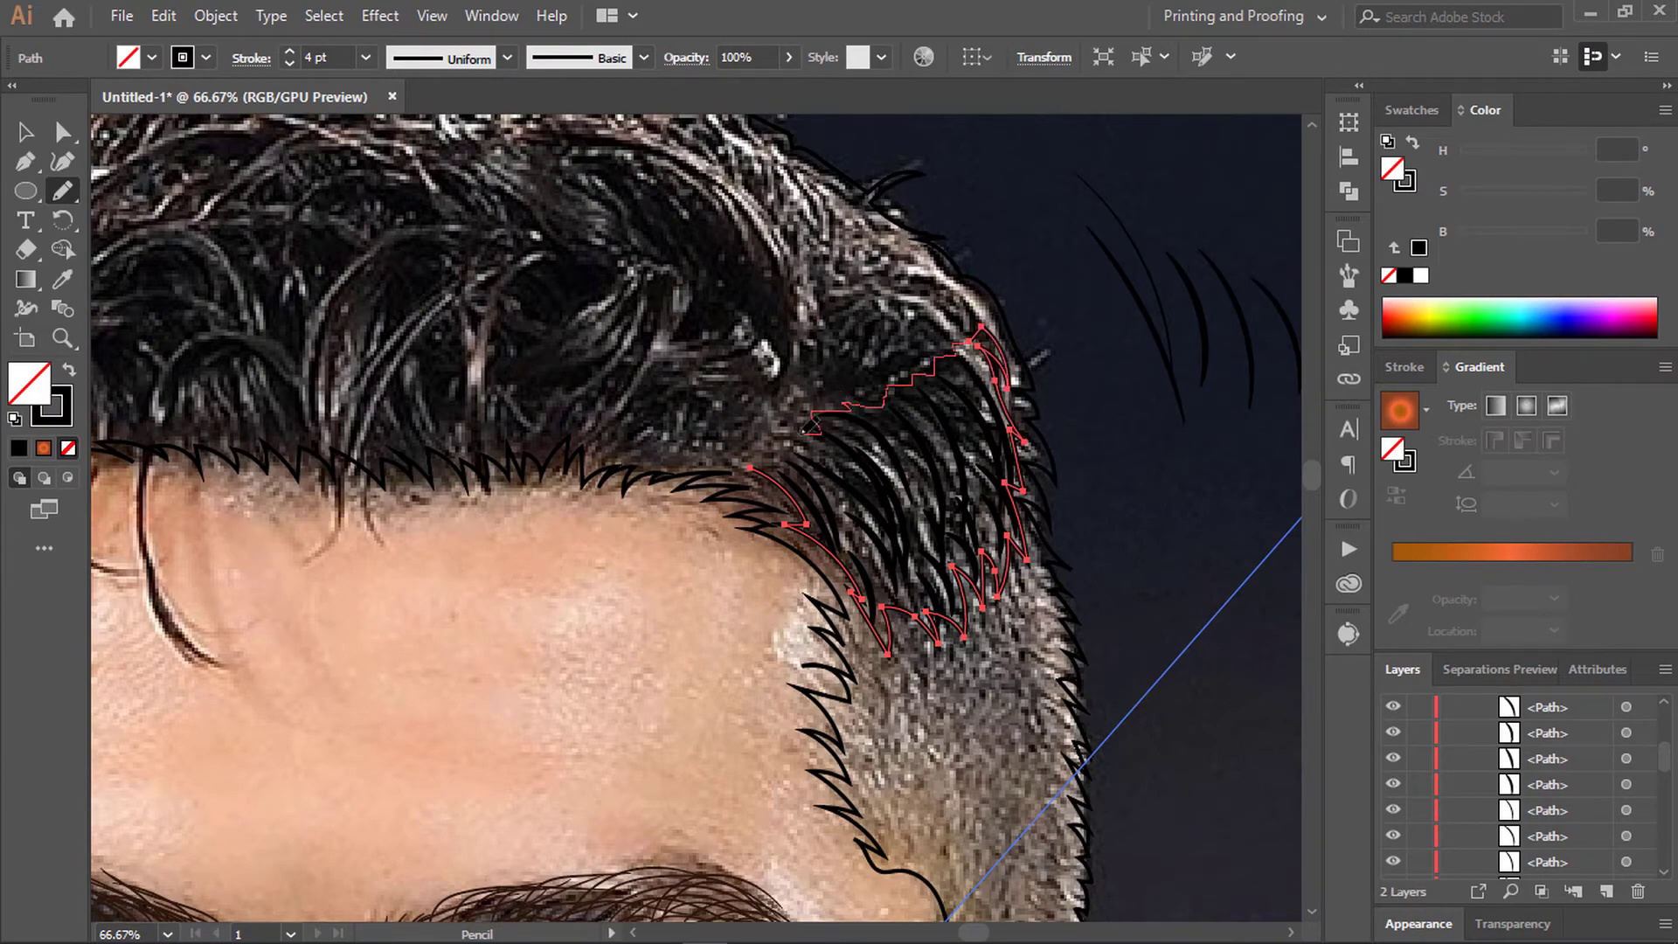
# Step: Draw a curl outline across the top of the hair
pyautogui.scroll(-2, 804, 428)
pyautogui.scroll(2, 814, 522)
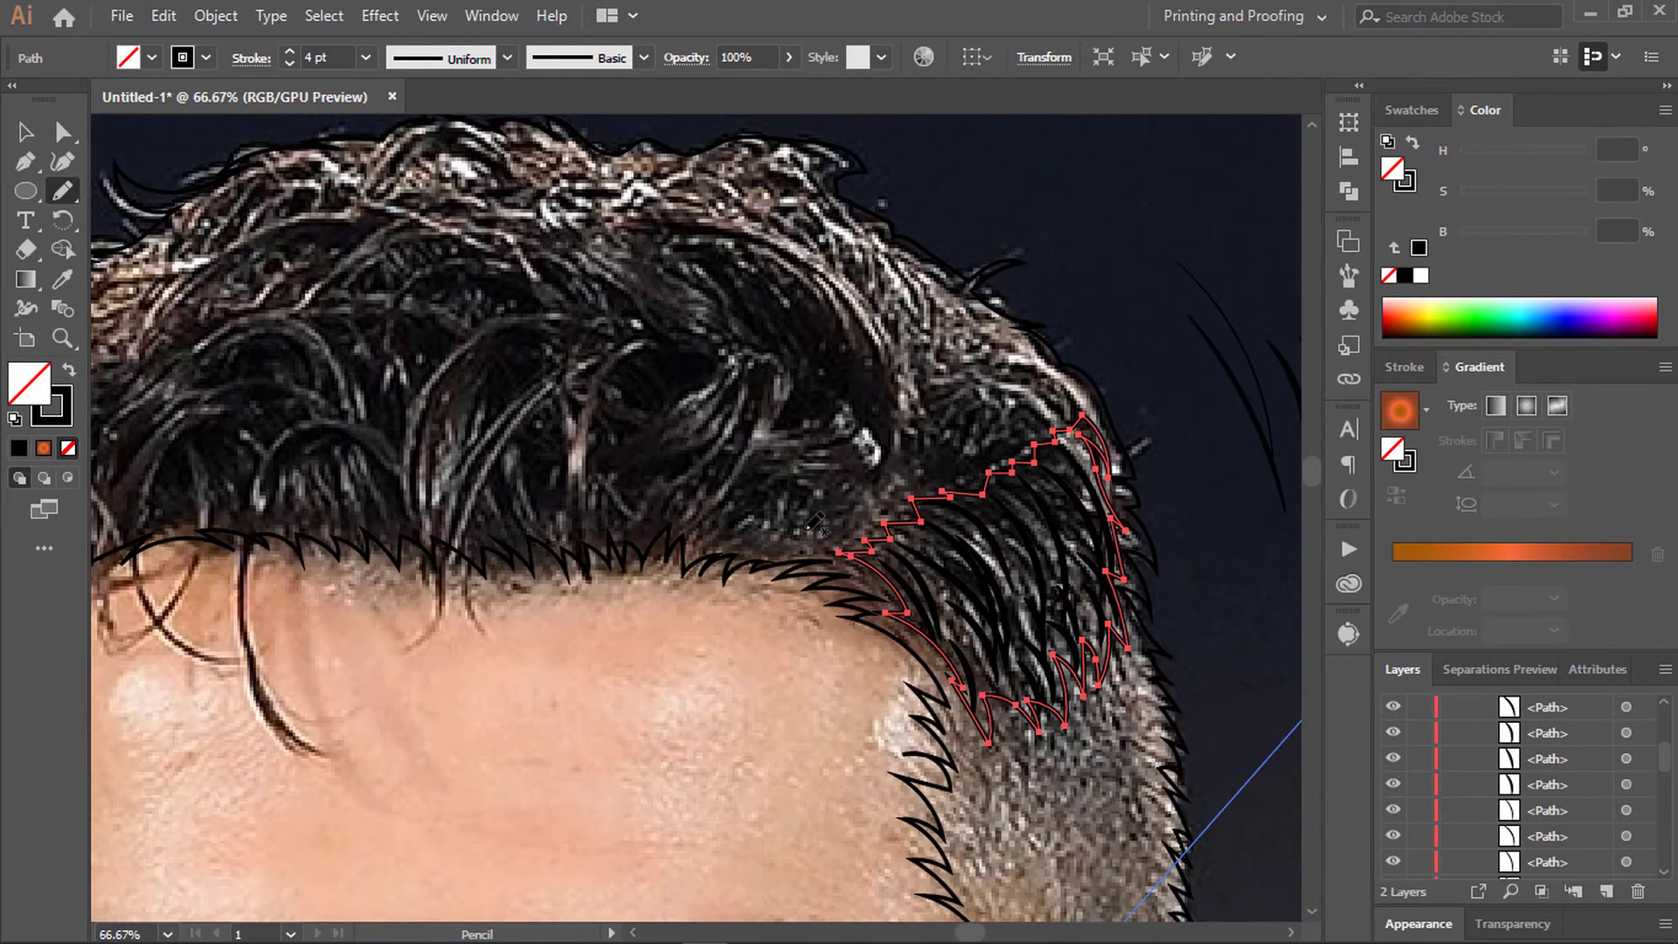
pyautogui.scroll(-1, 543, 384)
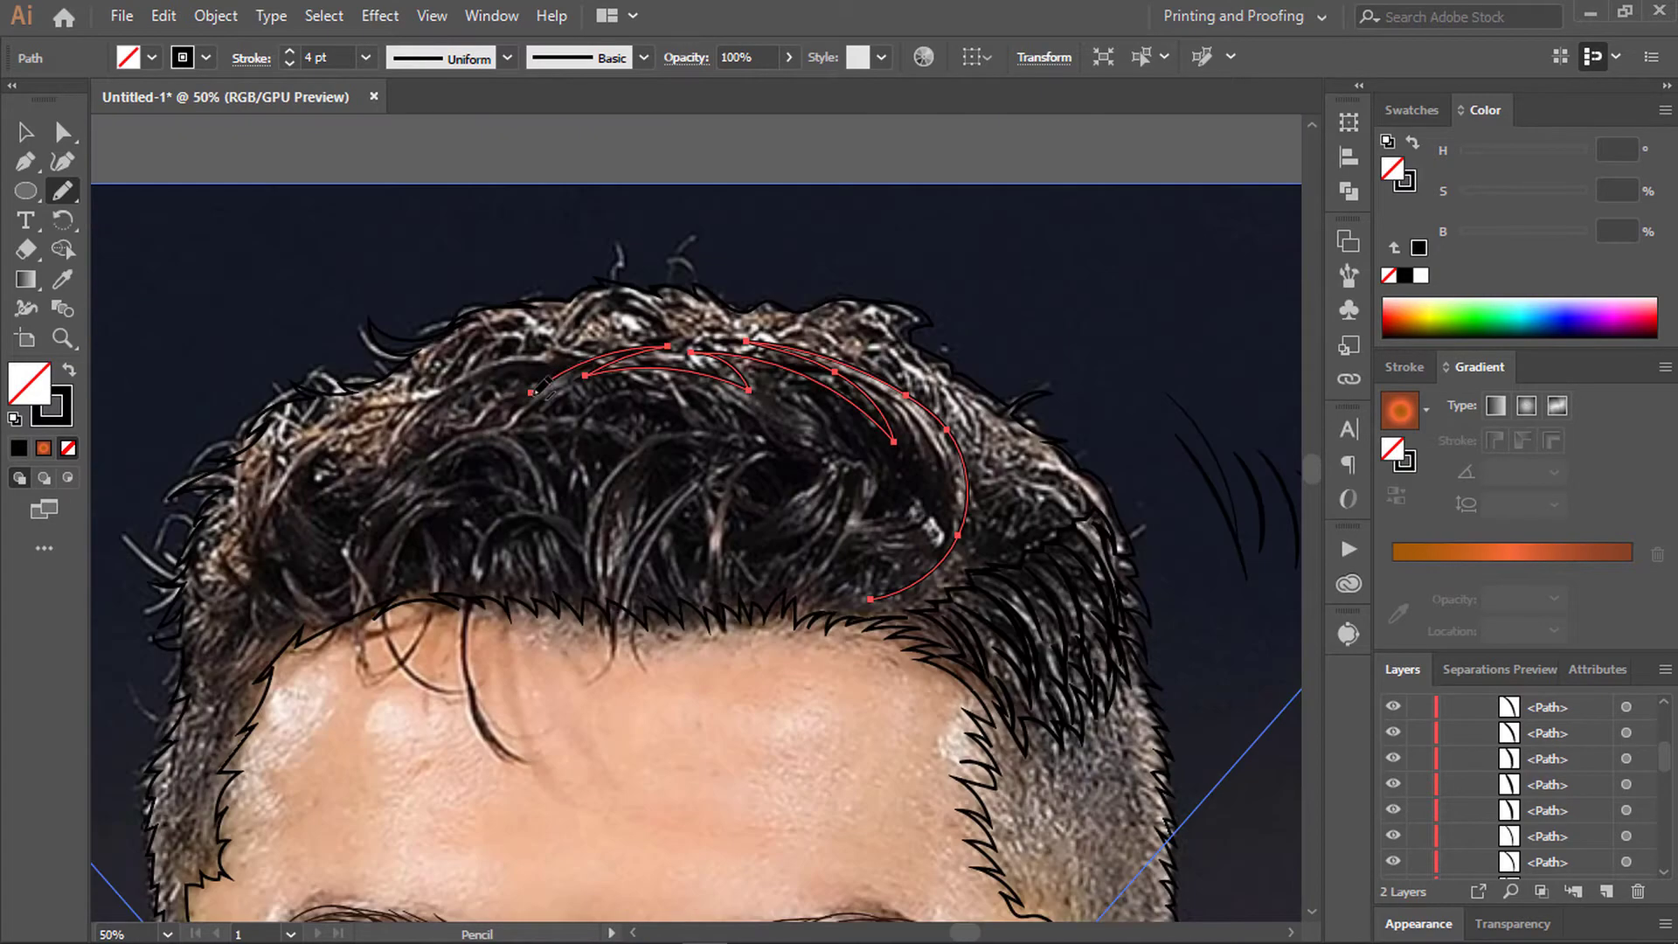
pyautogui.scroll(1, 490, 366)
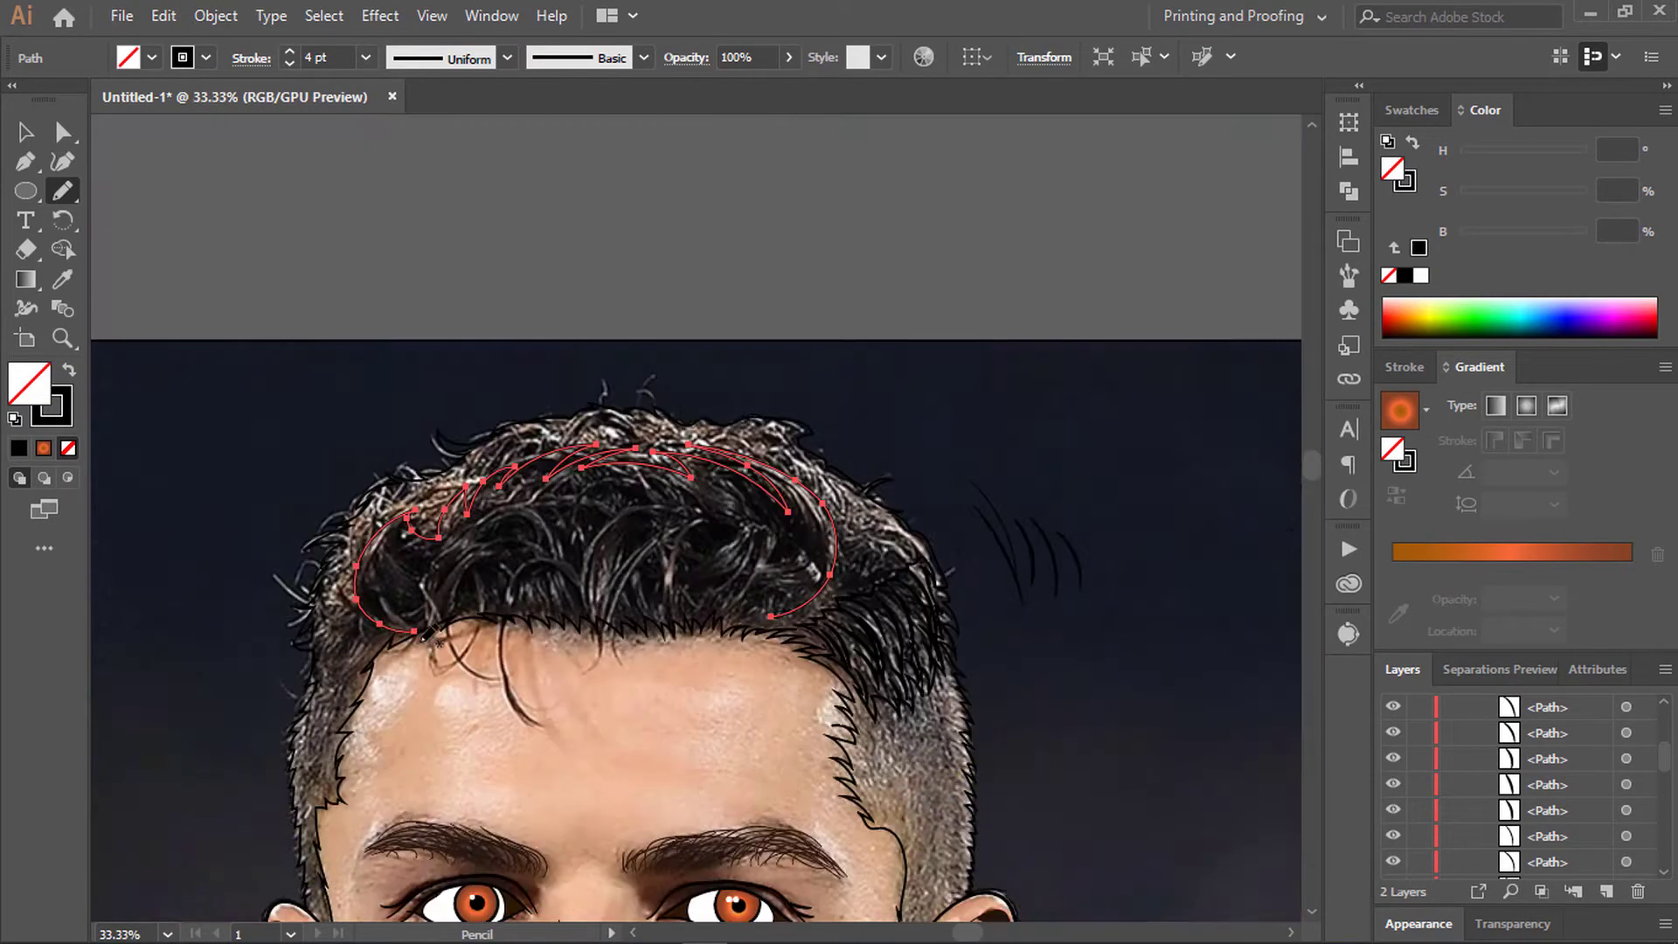
pyautogui.moveTo(365, 403); pyautogui.dragTo(614, 525)
pyautogui.scroll(-3, 970, 548)
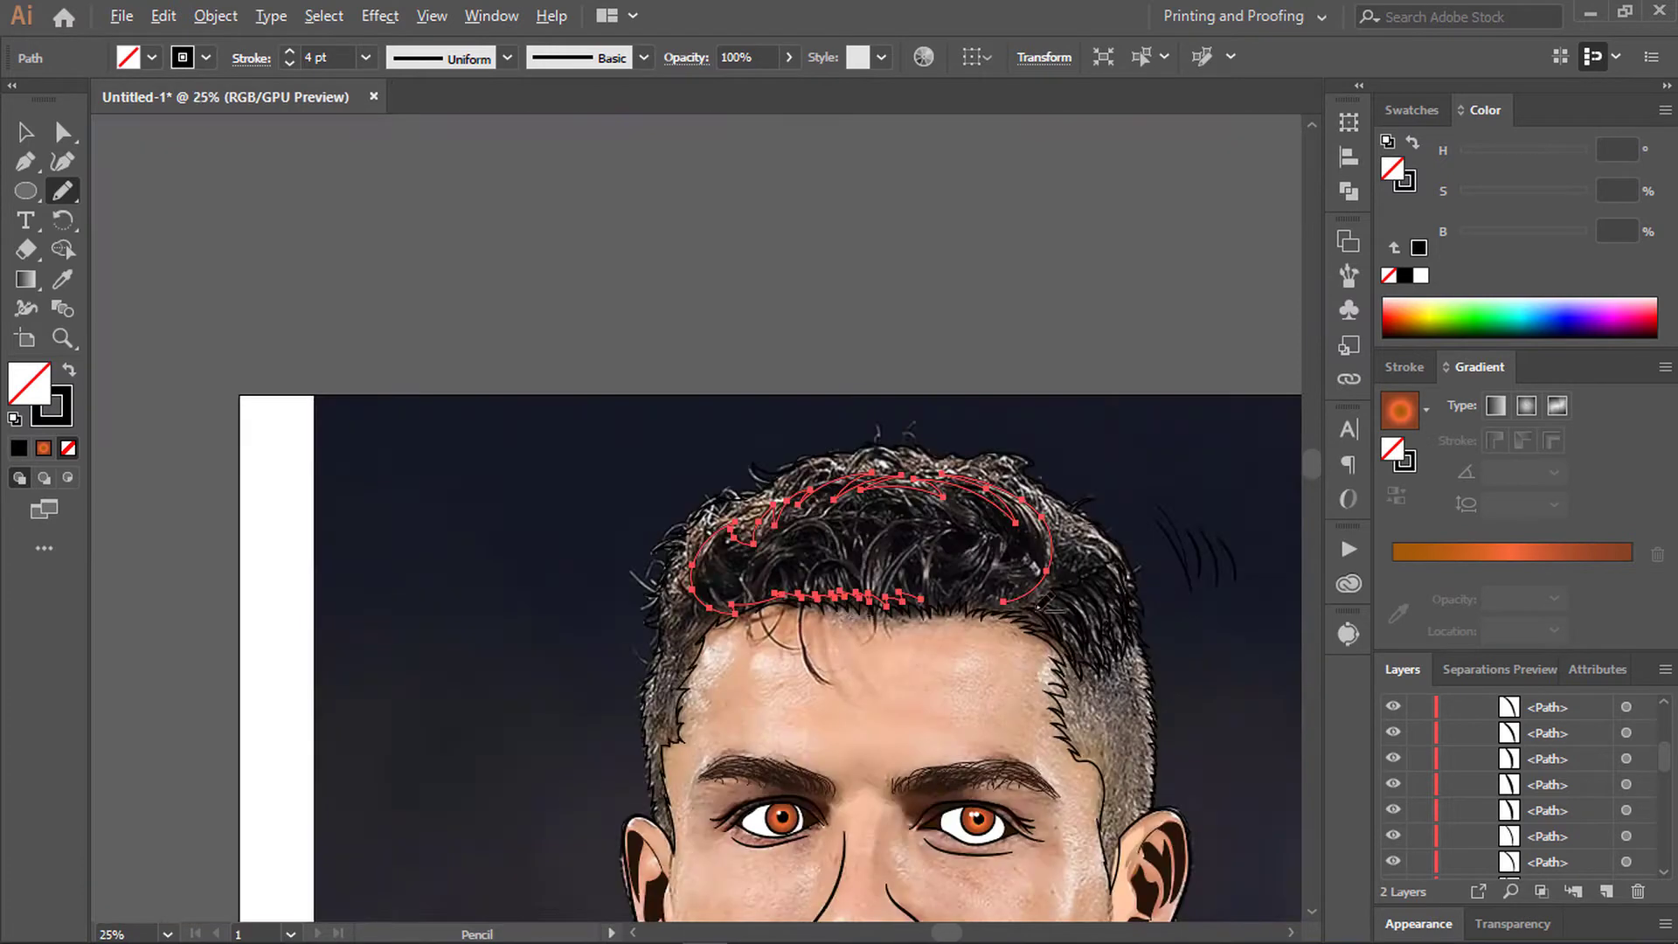
pyautogui.scroll(2, 821, 566)
# Step: Extend the jagged outline along the front hairline to the right loop and upper-right hair
pyautogui.moveTo(965, 548); pyautogui.dragTo(824, 563)
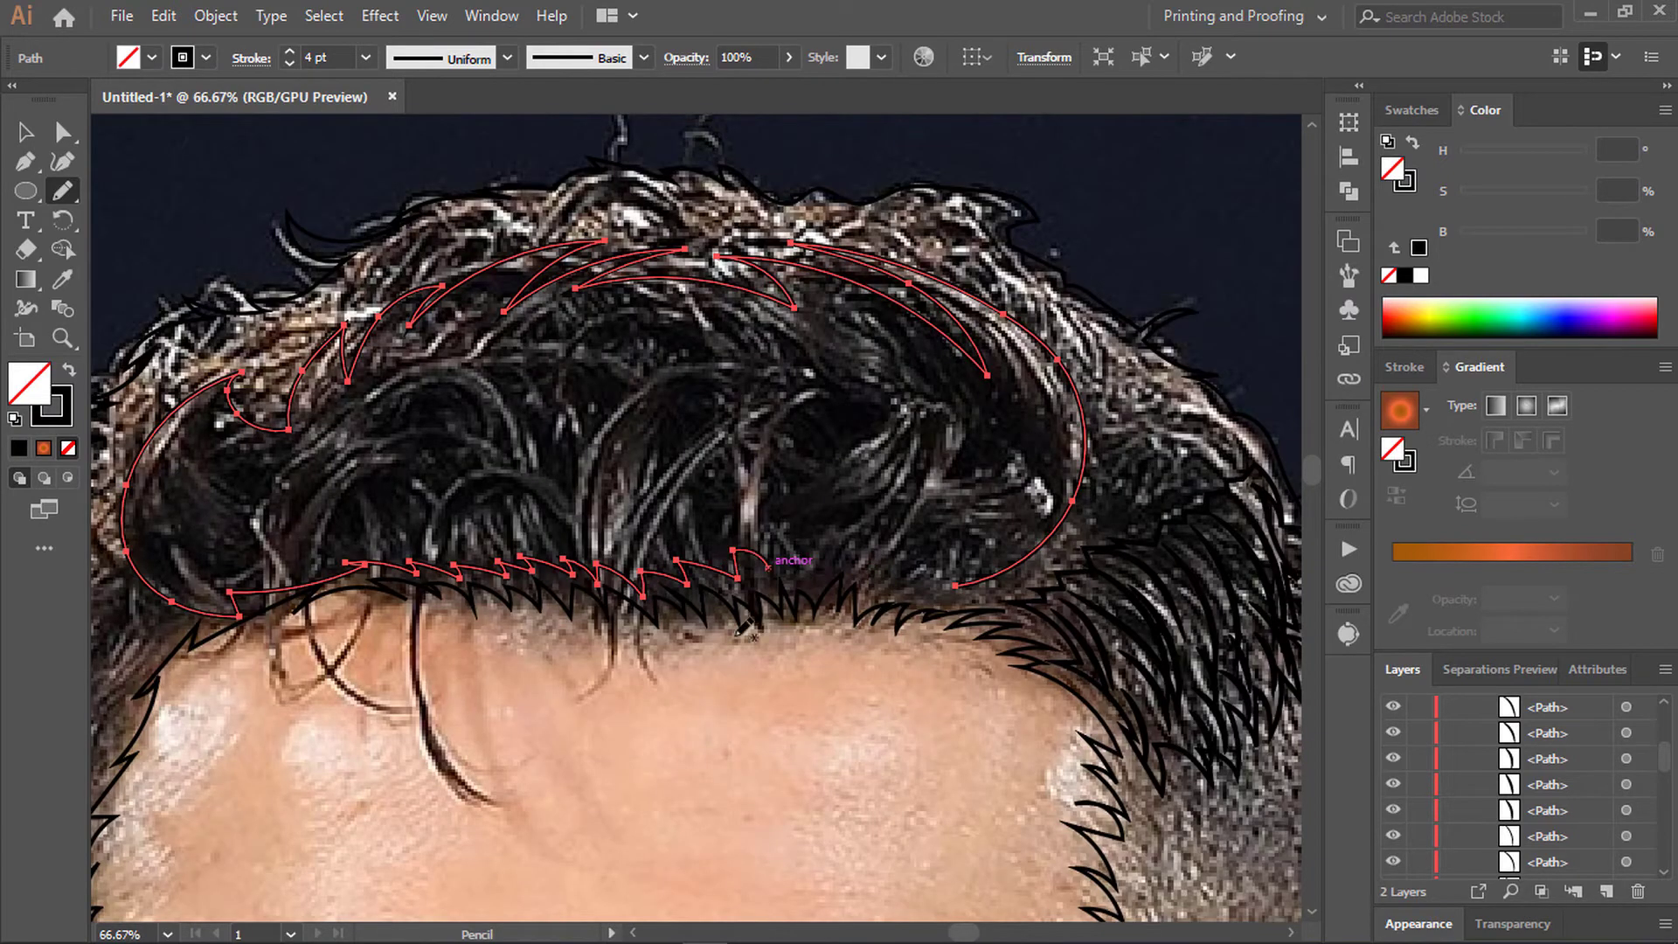
pyautogui.scroll(2, 743, 575)
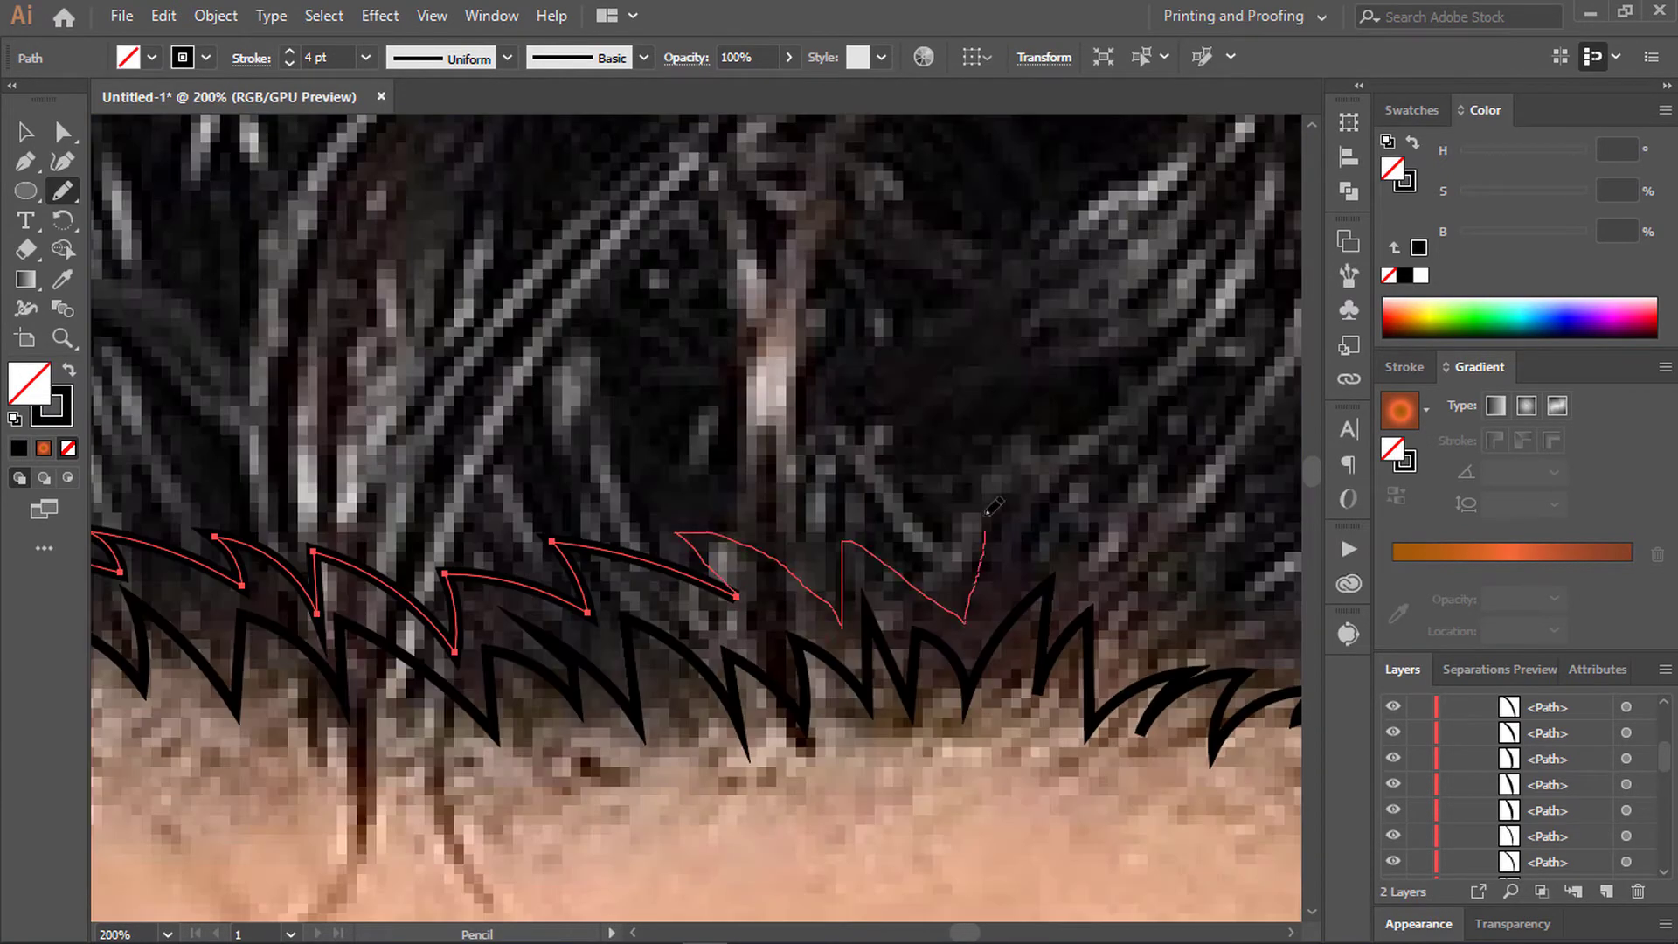
pyautogui.moveTo(742, 575); pyautogui.dragTo(961, 578)
pyautogui.scroll(-3, 721, 651)
pyautogui.scroll(1, 721, 651)
pyautogui.scroll(-2, 722, 651)
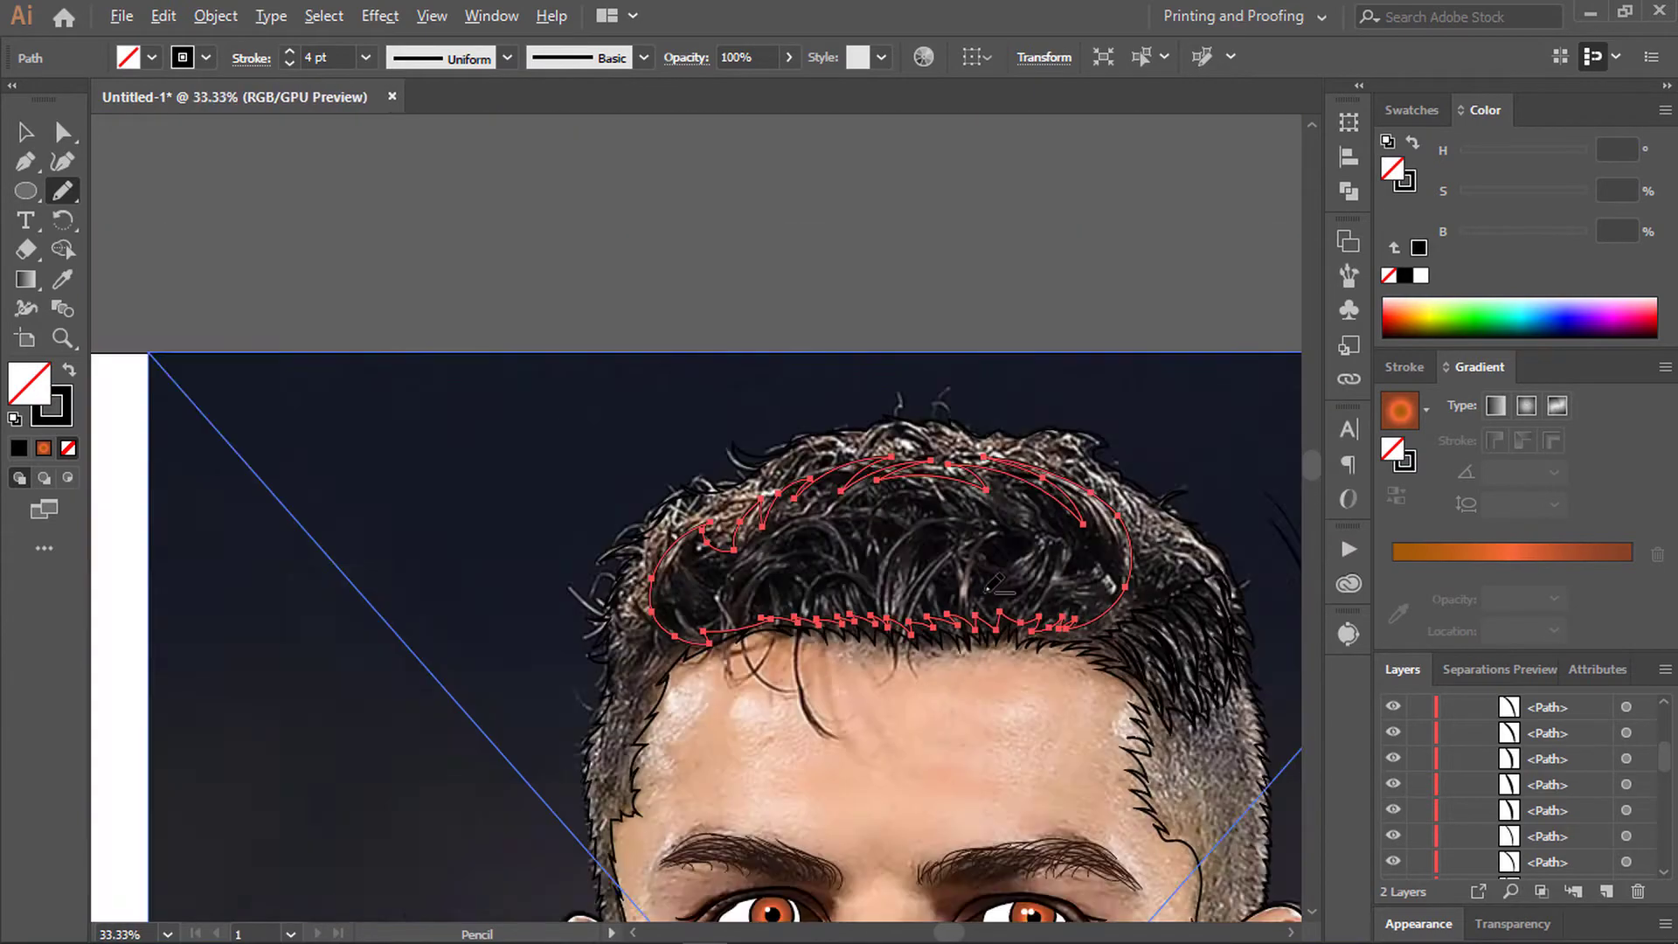
pyautogui.scroll(2, 949, 632)
pyautogui.moveTo(1001, 393); pyautogui.dragTo(1047, 398)
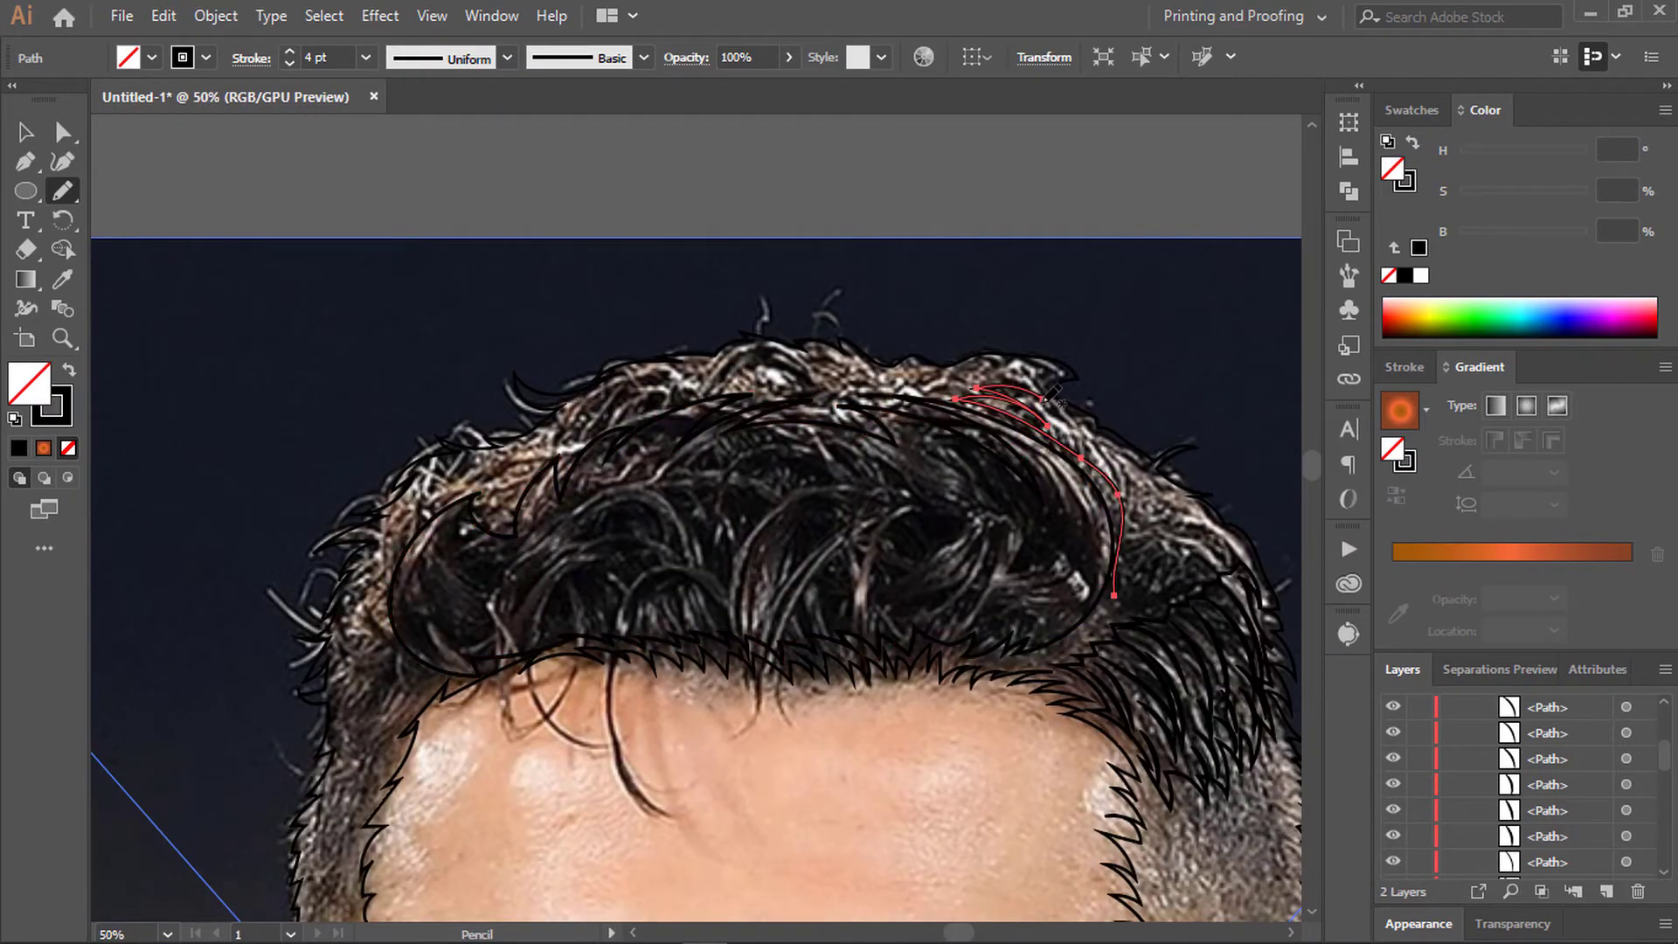
pyautogui.scroll(2, 1147, 463)
pyautogui.scroll(-2, 1147, 463)
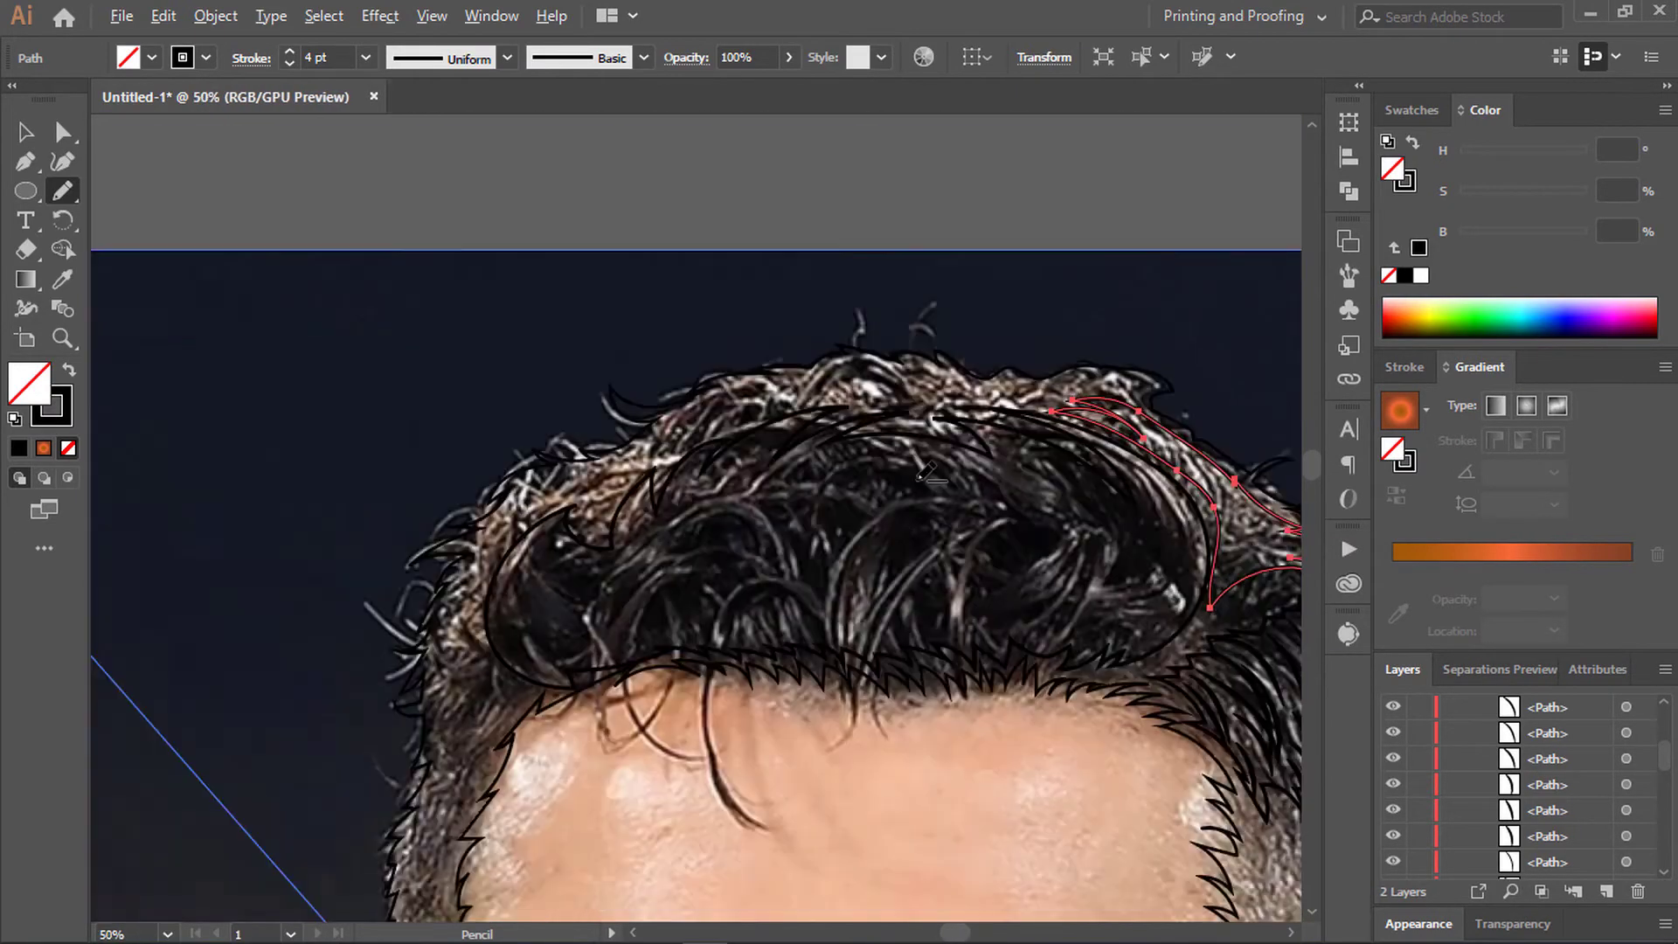
pyautogui.scroll(1, 599, 618)
# Step: Select the hairline outline and then the large top hair mass path
pyautogui.keyDown('ctrl'); pyautogui.click(599, 619); pyautogui.keyUp('ctrl')
pyautogui.scroll(-3, 591, 626)
pyautogui.moveTo(572, 476); pyautogui.dragTo(498, 566)
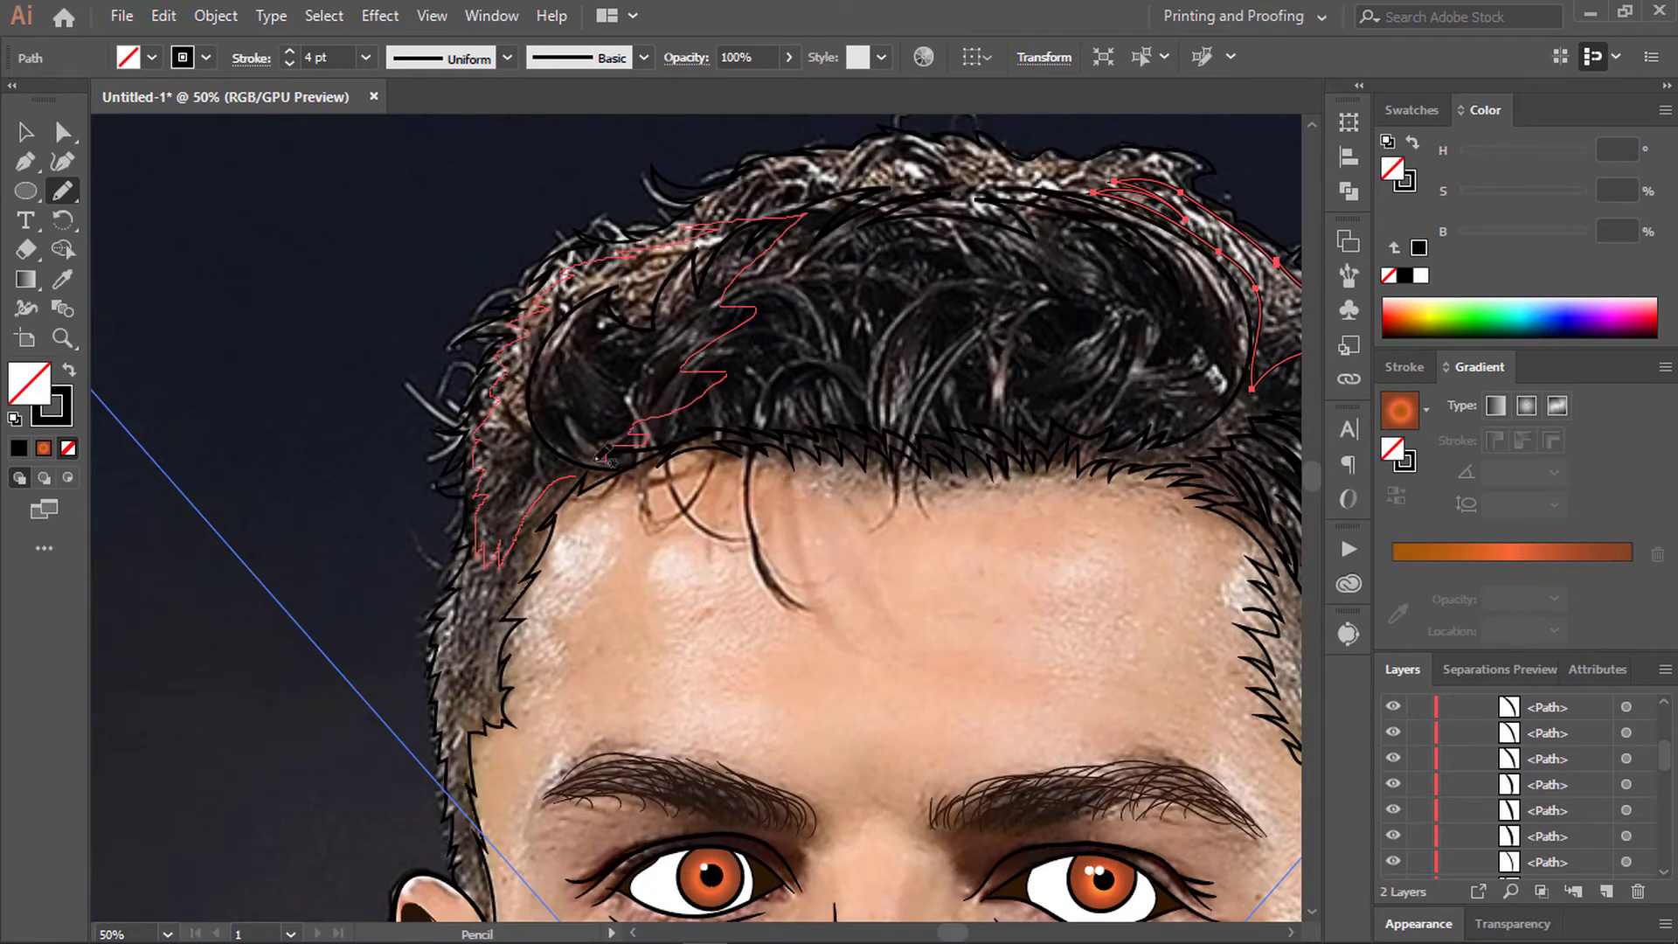
pyautogui.scroll(-2, 604, 455)
pyautogui.scroll(2, 605, 455)
pyautogui.scroll(-2, 714, 244)
pyautogui.scroll(2, 714, 244)
pyautogui.keyDown('ctrl'); pyautogui.click(714, 244); pyautogui.keyUp('ctrl')
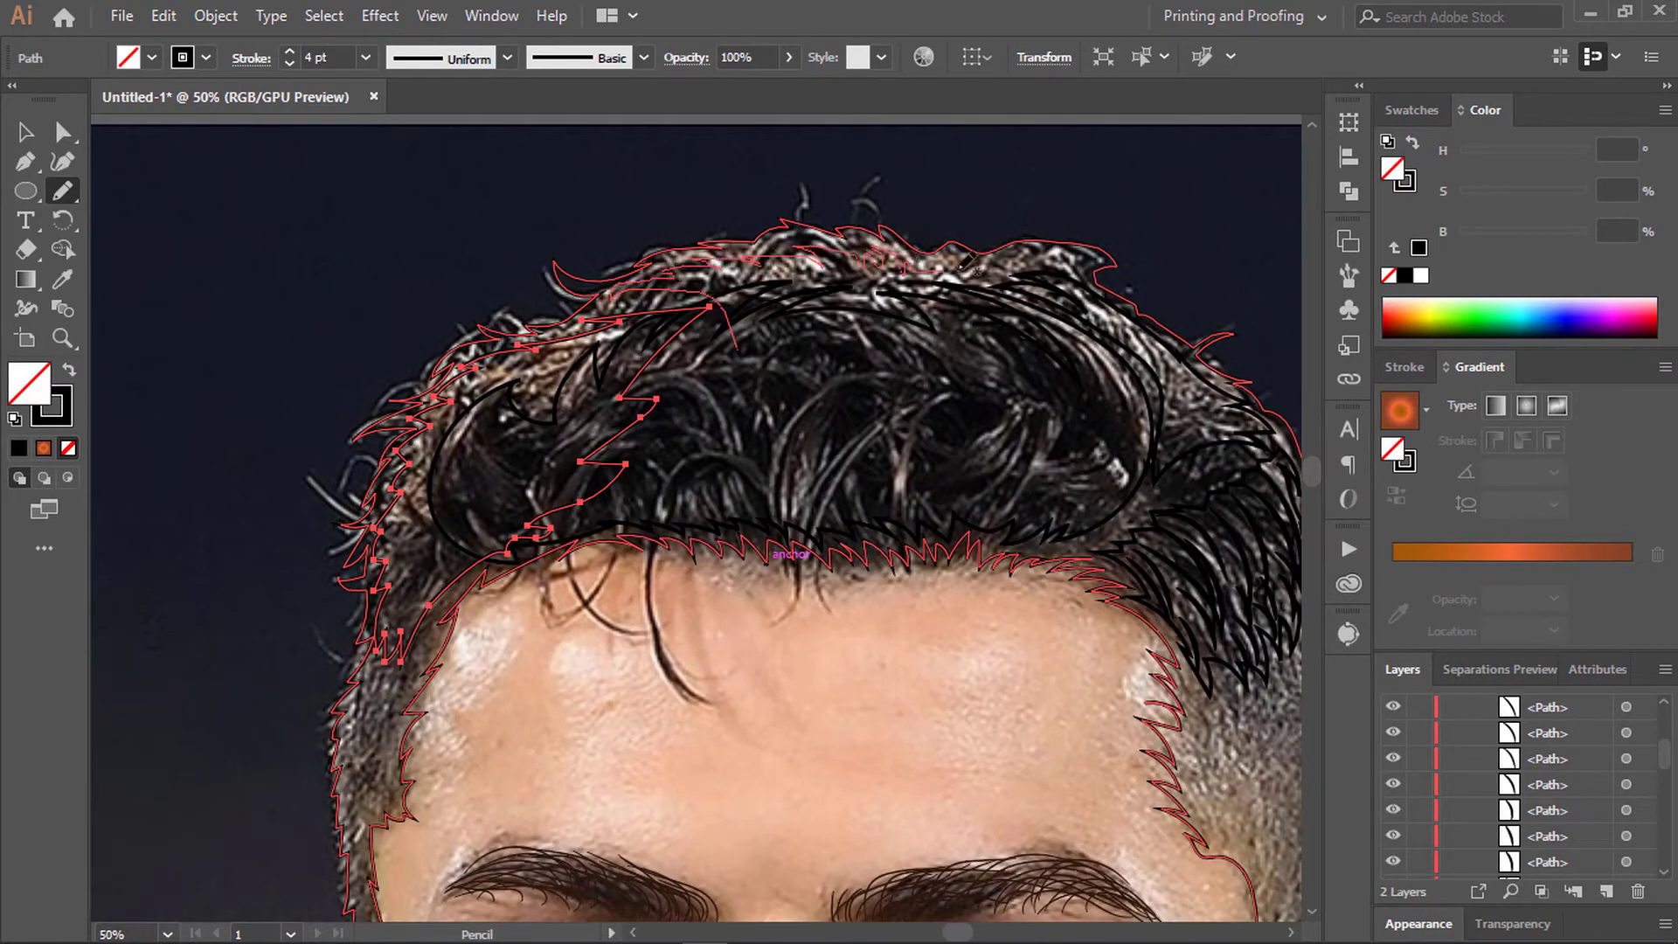
pyautogui.keyDown('ctrl'); pyautogui.click(749, 360); pyautogui.keyUp('ctrl')
pyautogui.scroll(-1, 856, 411)
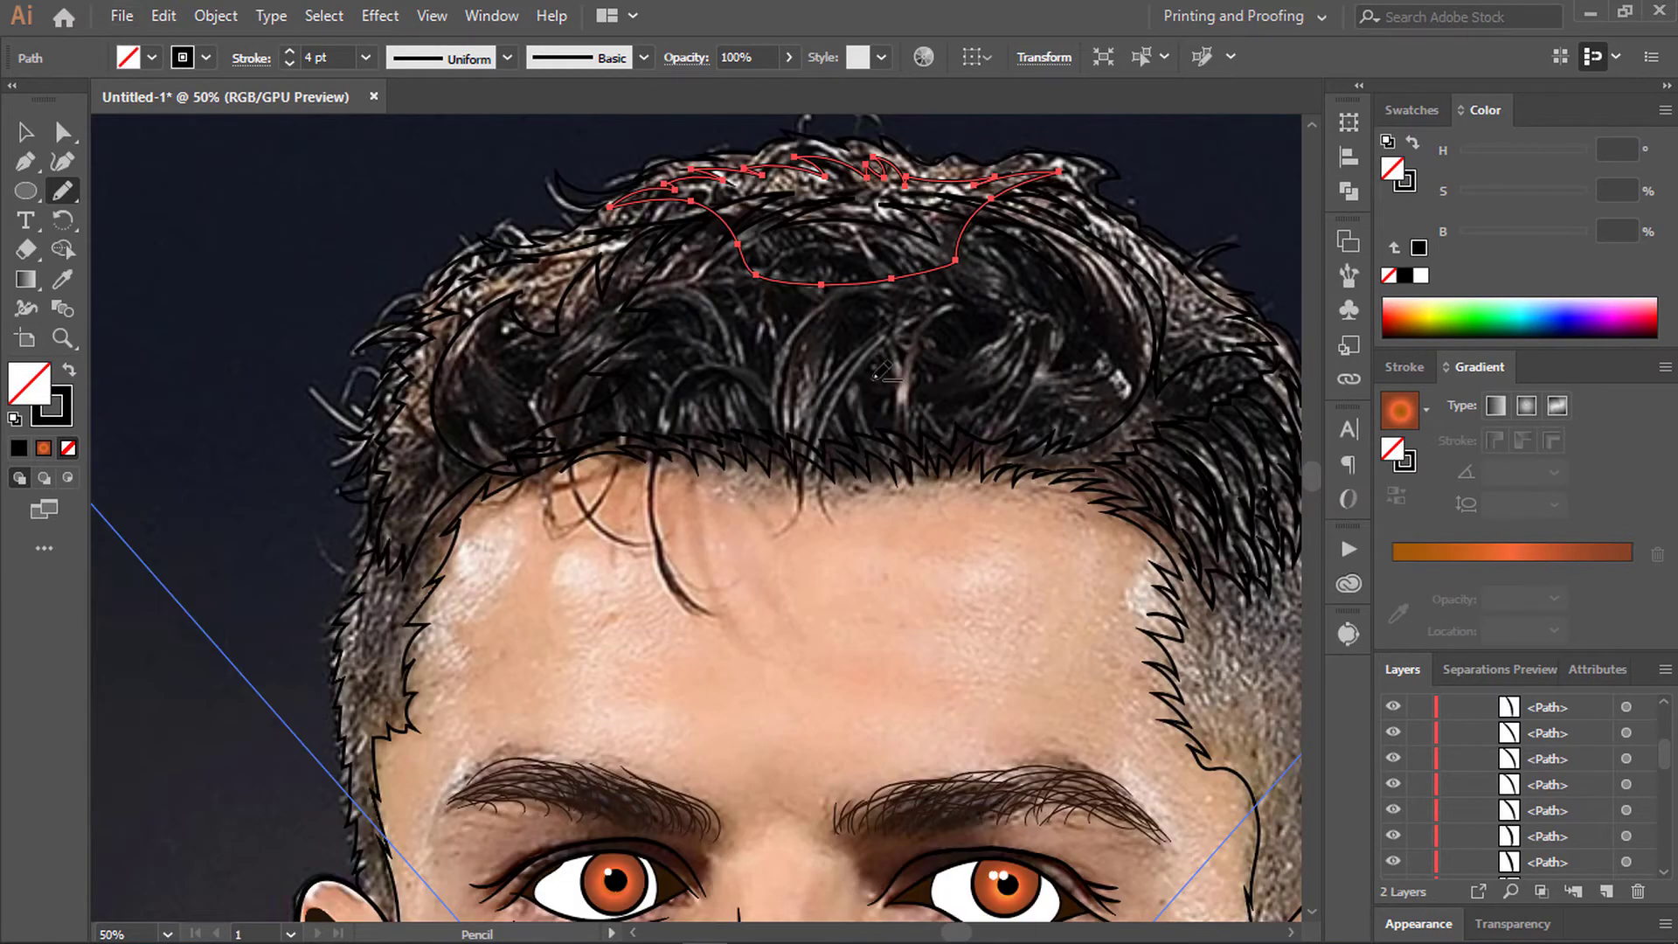
pyautogui.scroll(-1, 882, 371)
pyautogui.scroll(2, 882, 372)
pyautogui.keyDown('ctrl'); pyautogui.click(732, 368); pyautogui.keyUp('ctrl')
pyautogui.scroll(-1, 733, 368)
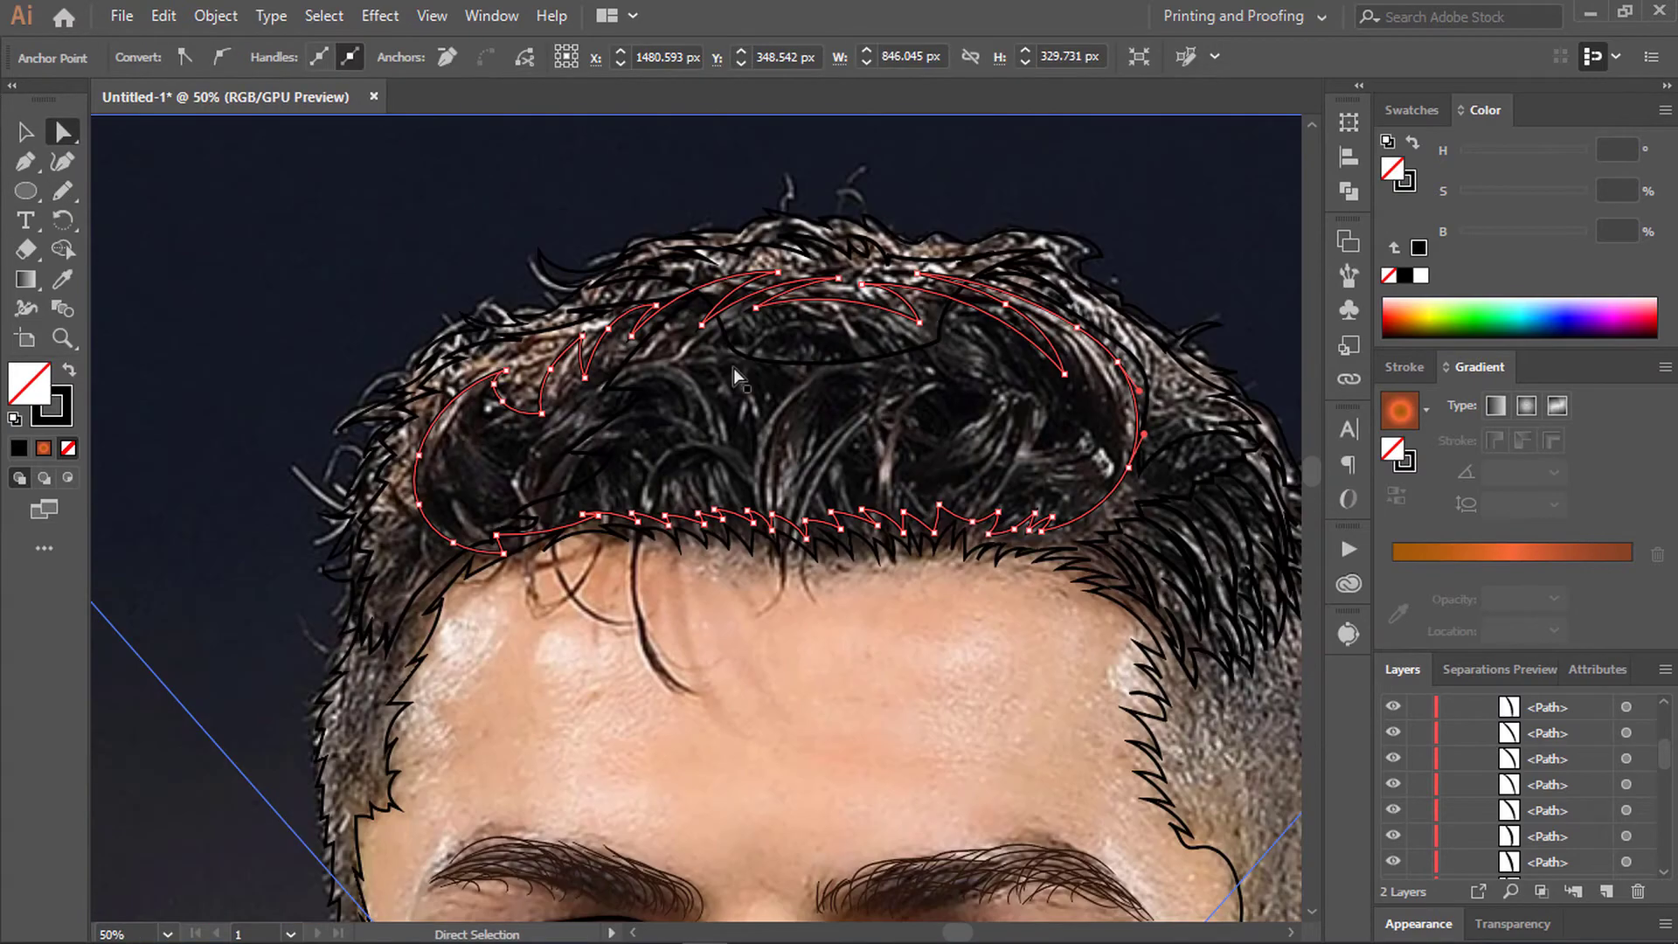
# Step: Paint a strand curling down from the hair onto the forehead
pyautogui.scroll(1, 653, 558)
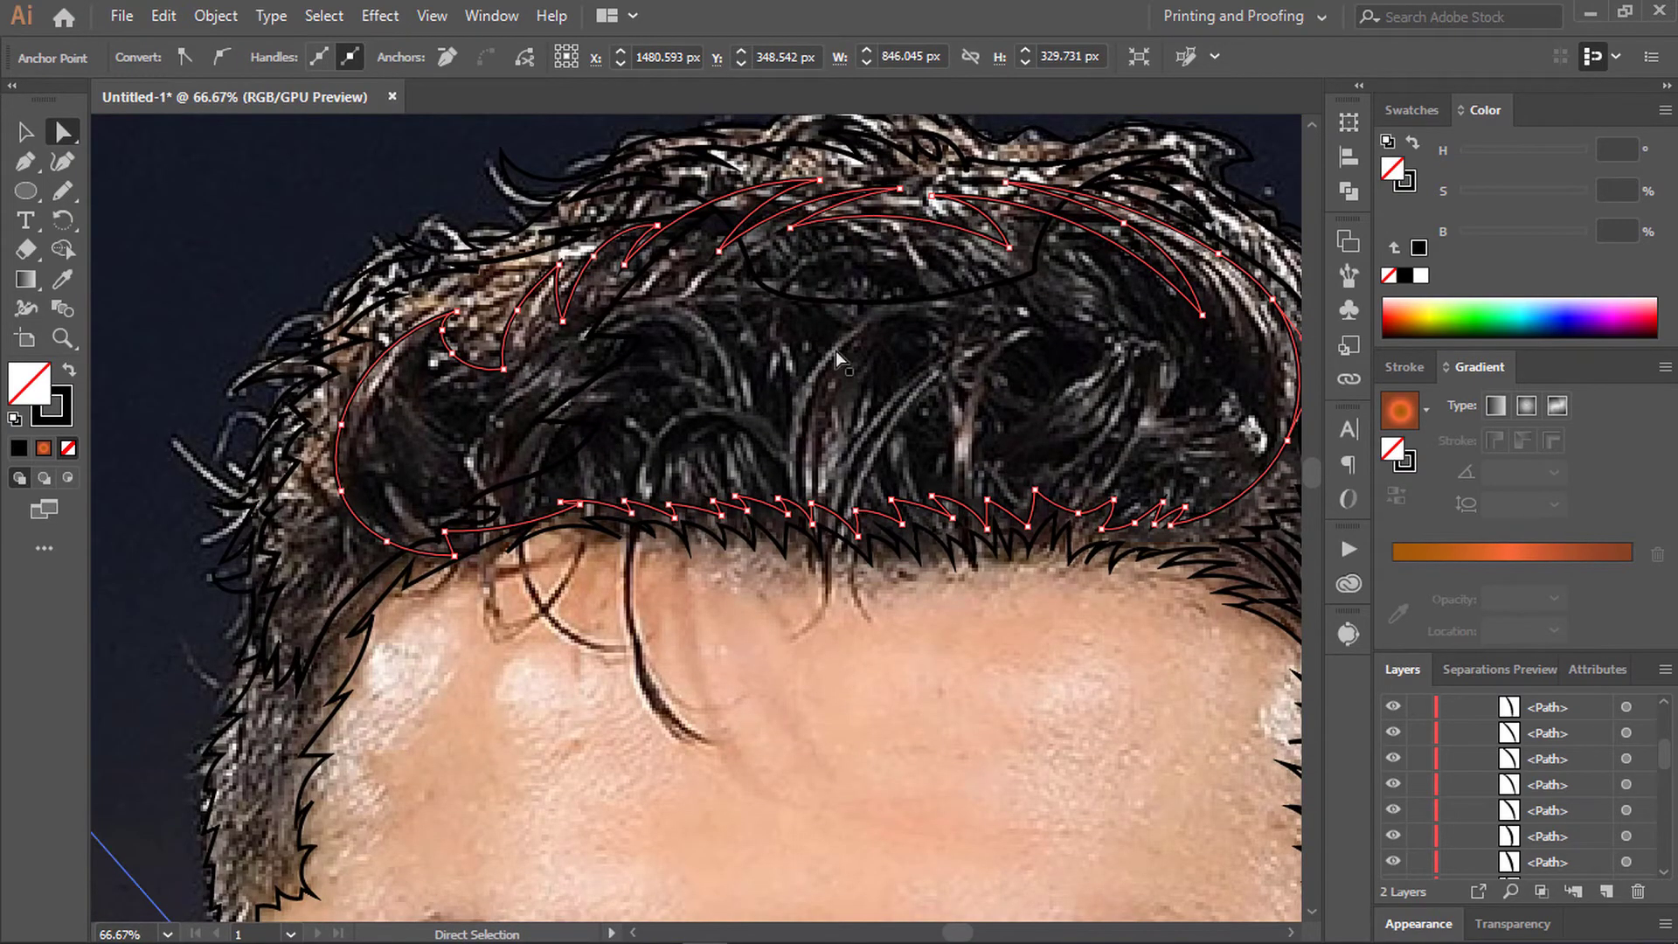
pyautogui.scroll(-2, 419, 472)
pyautogui.scroll(2, 420, 472)
pyautogui.scroll(-2, 489, 349)
pyautogui.scroll(1, 944, 345)
pyautogui.press('b')
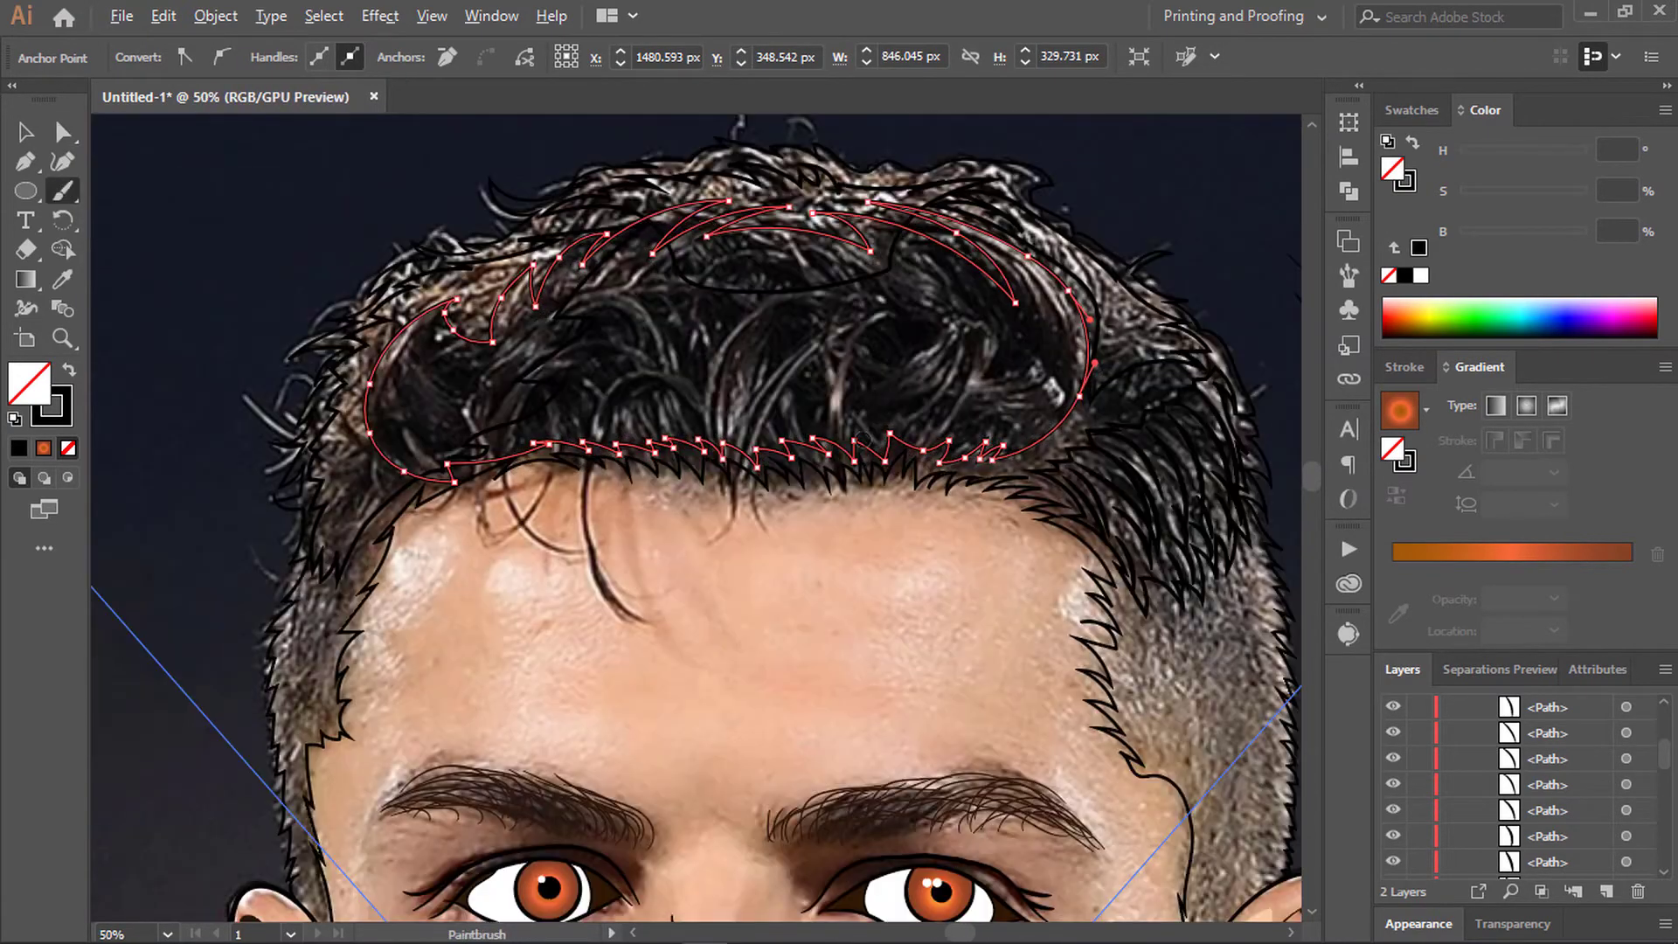
pyautogui.scroll(-1, 450, 169)
pyautogui.hotkey('ctrl', 'shift', 'a')
pyautogui.scroll(1, 438, 332)
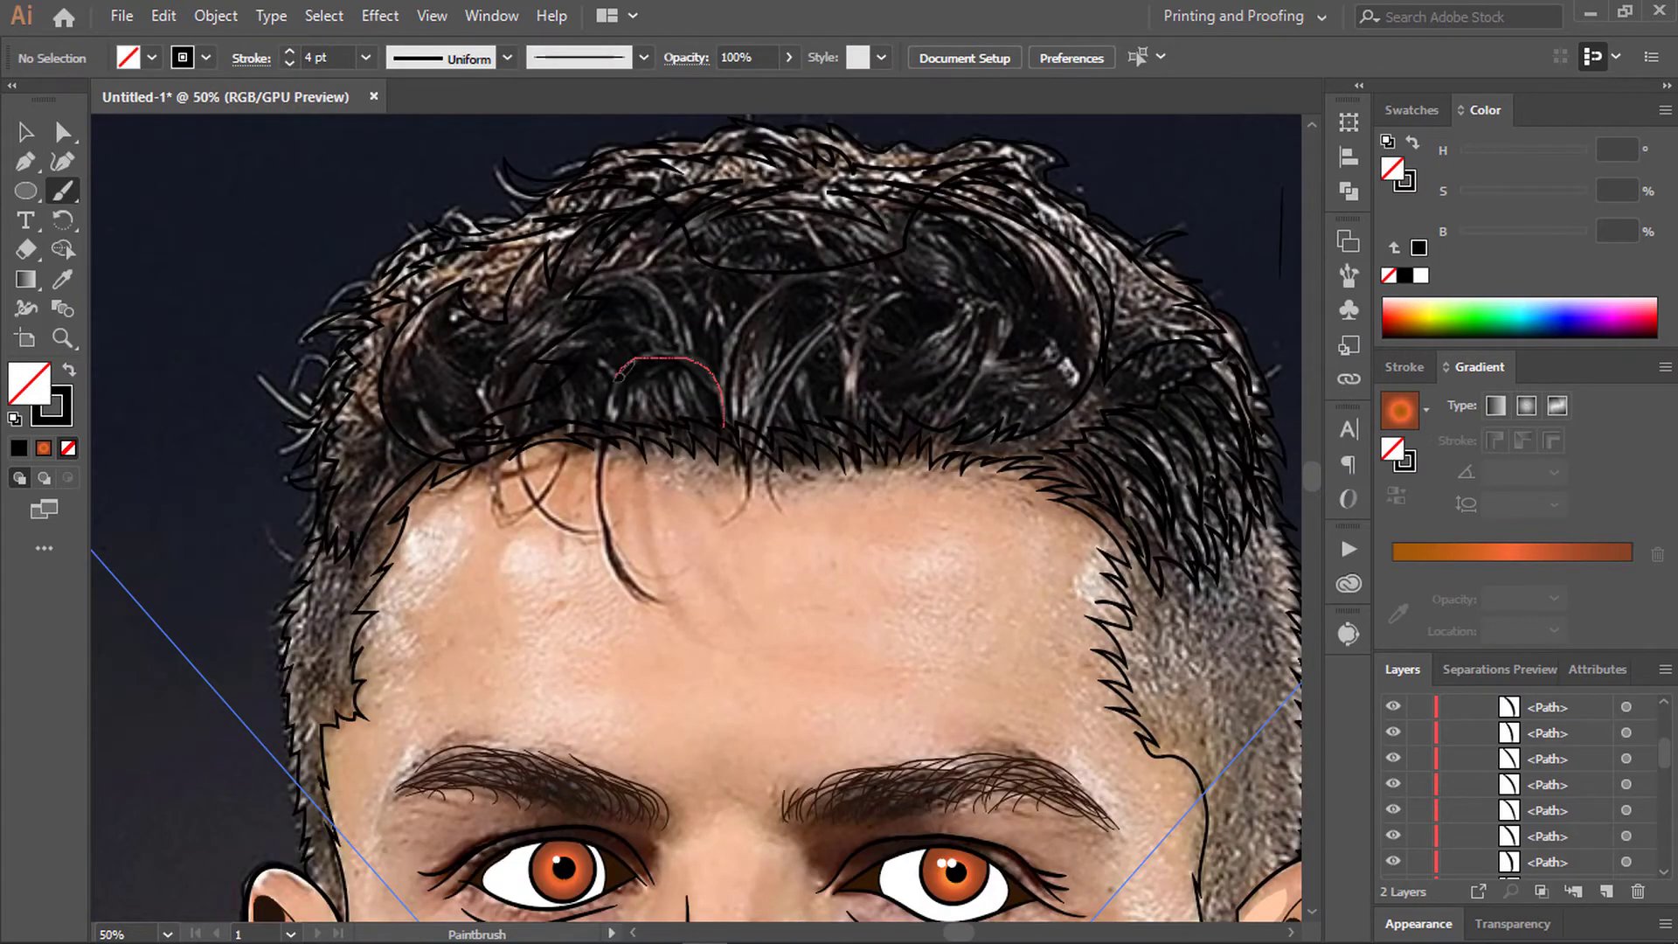
pyautogui.scroll(-1, 673, 374)
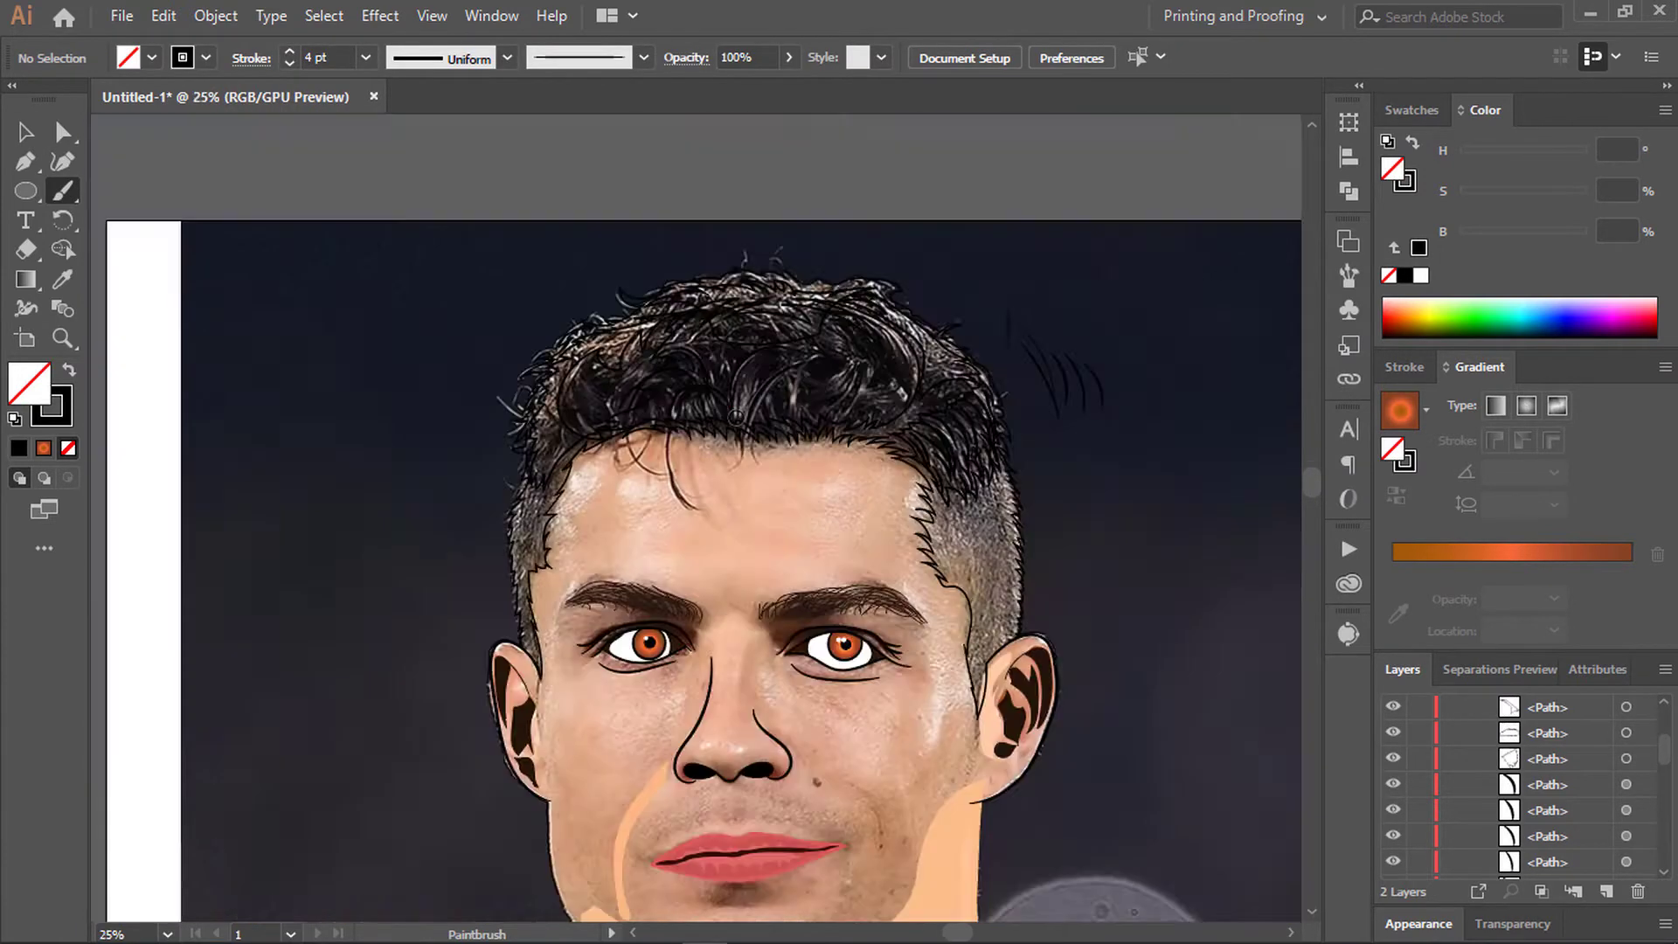
pyautogui.scroll(2, 603, 402)
pyautogui.moveTo(605, 400); pyautogui.dragTo(590, 631)
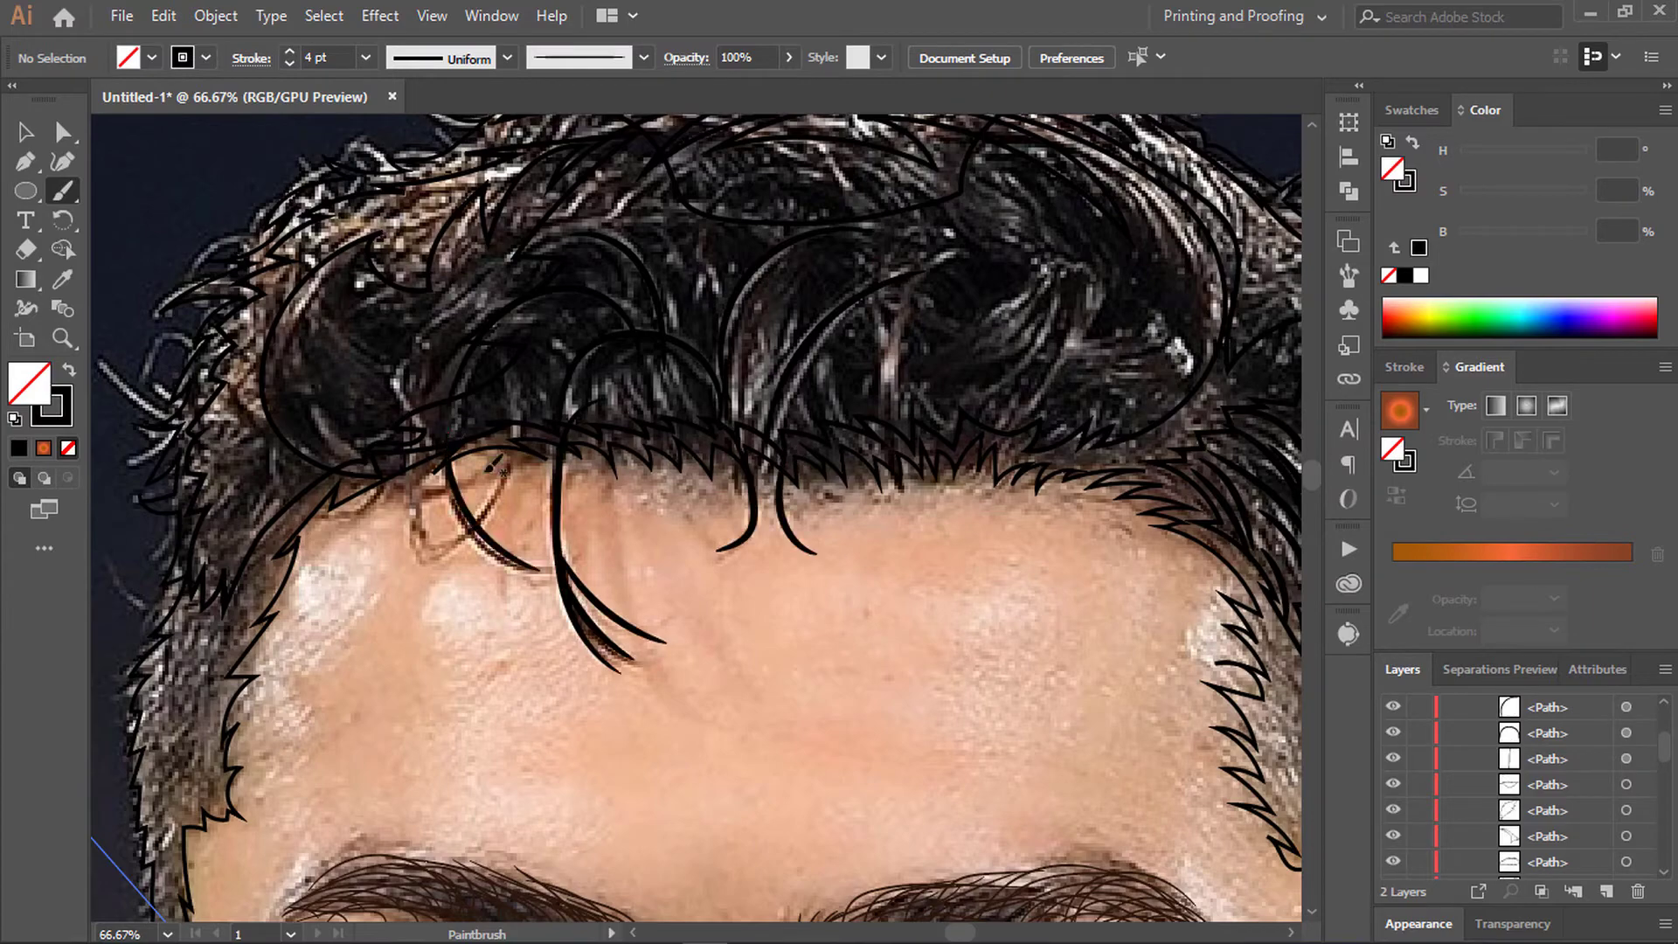
pyautogui.scroll(-3, 492, 465)
# Step: Hide and re-show the reference photo layer to check the drawing
pyautogui.click(1394, 867)
pyautogui.click(1394, 866)
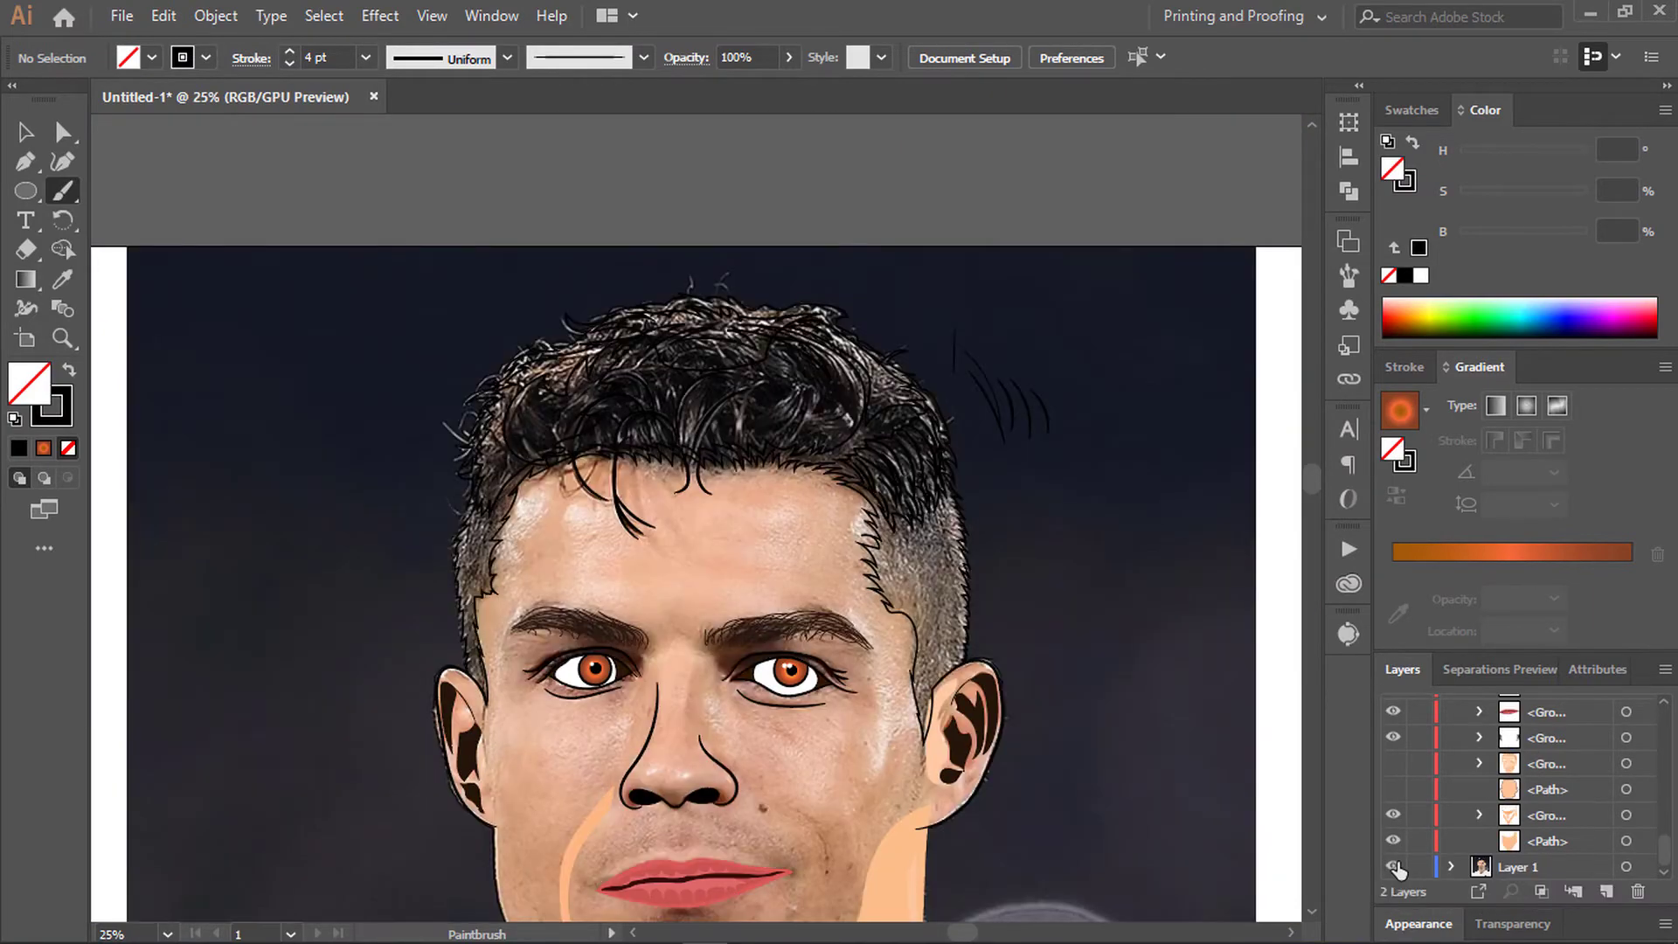
pyautogui.scroll(2, 707, 431)
# Step: Draw pencil curl strands on the right, left and middle of the hair
pyautogui.moveTo(63, 190); pyautogui.dragTo(157, 253)
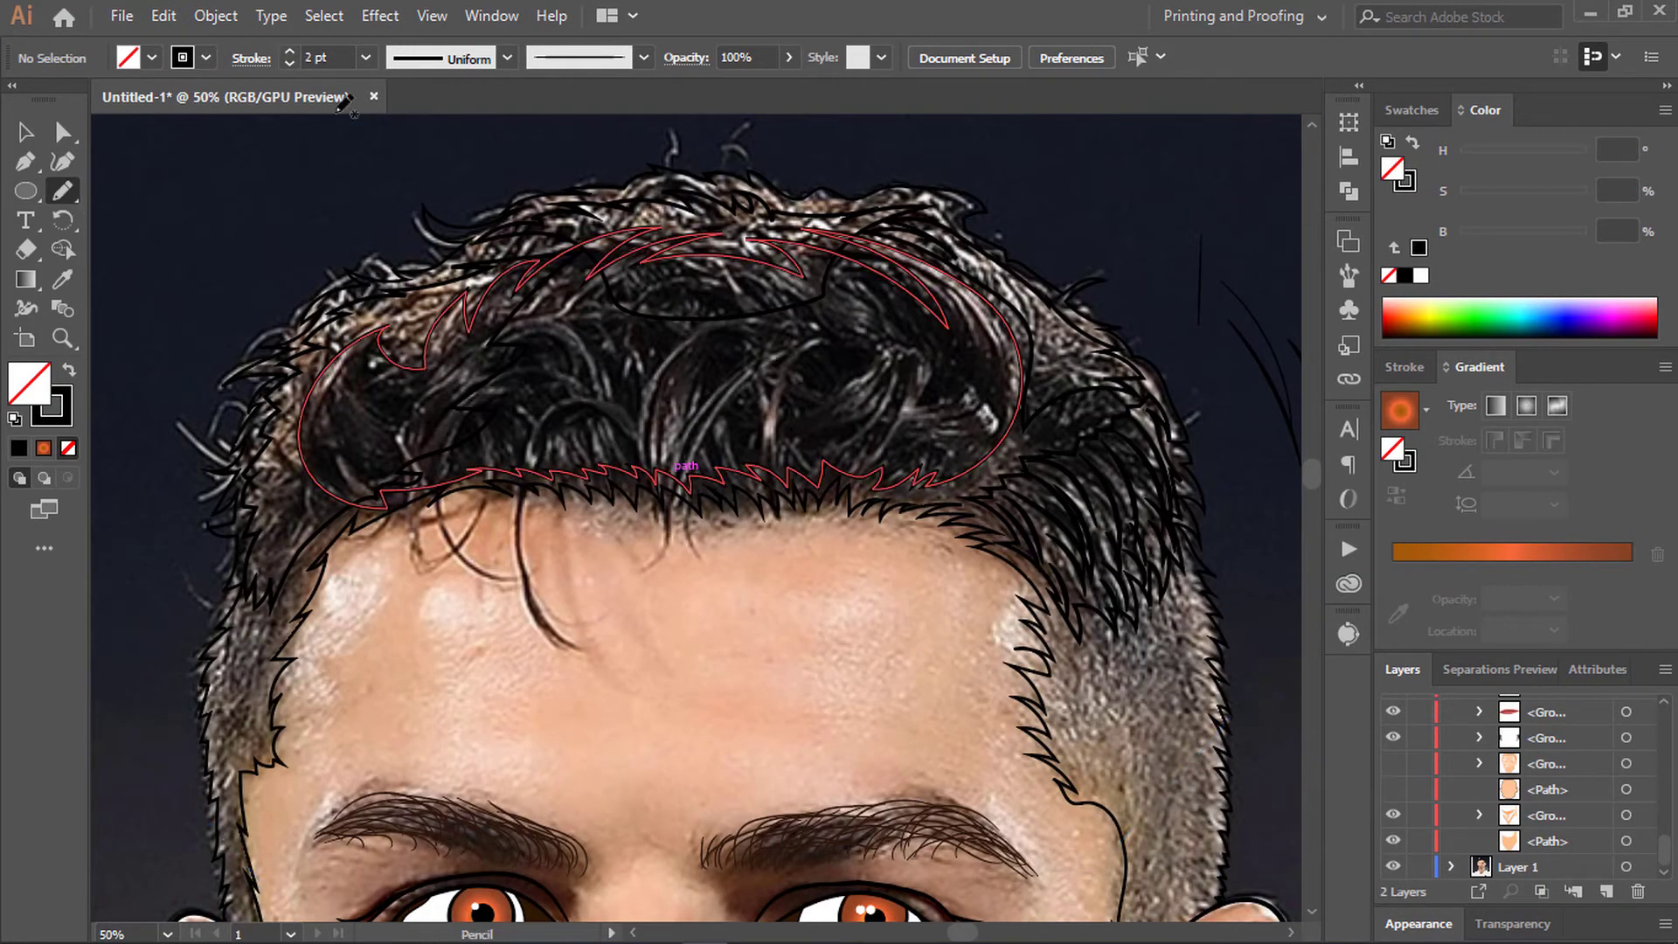
pyautogui.scroll(1, 970, 454)
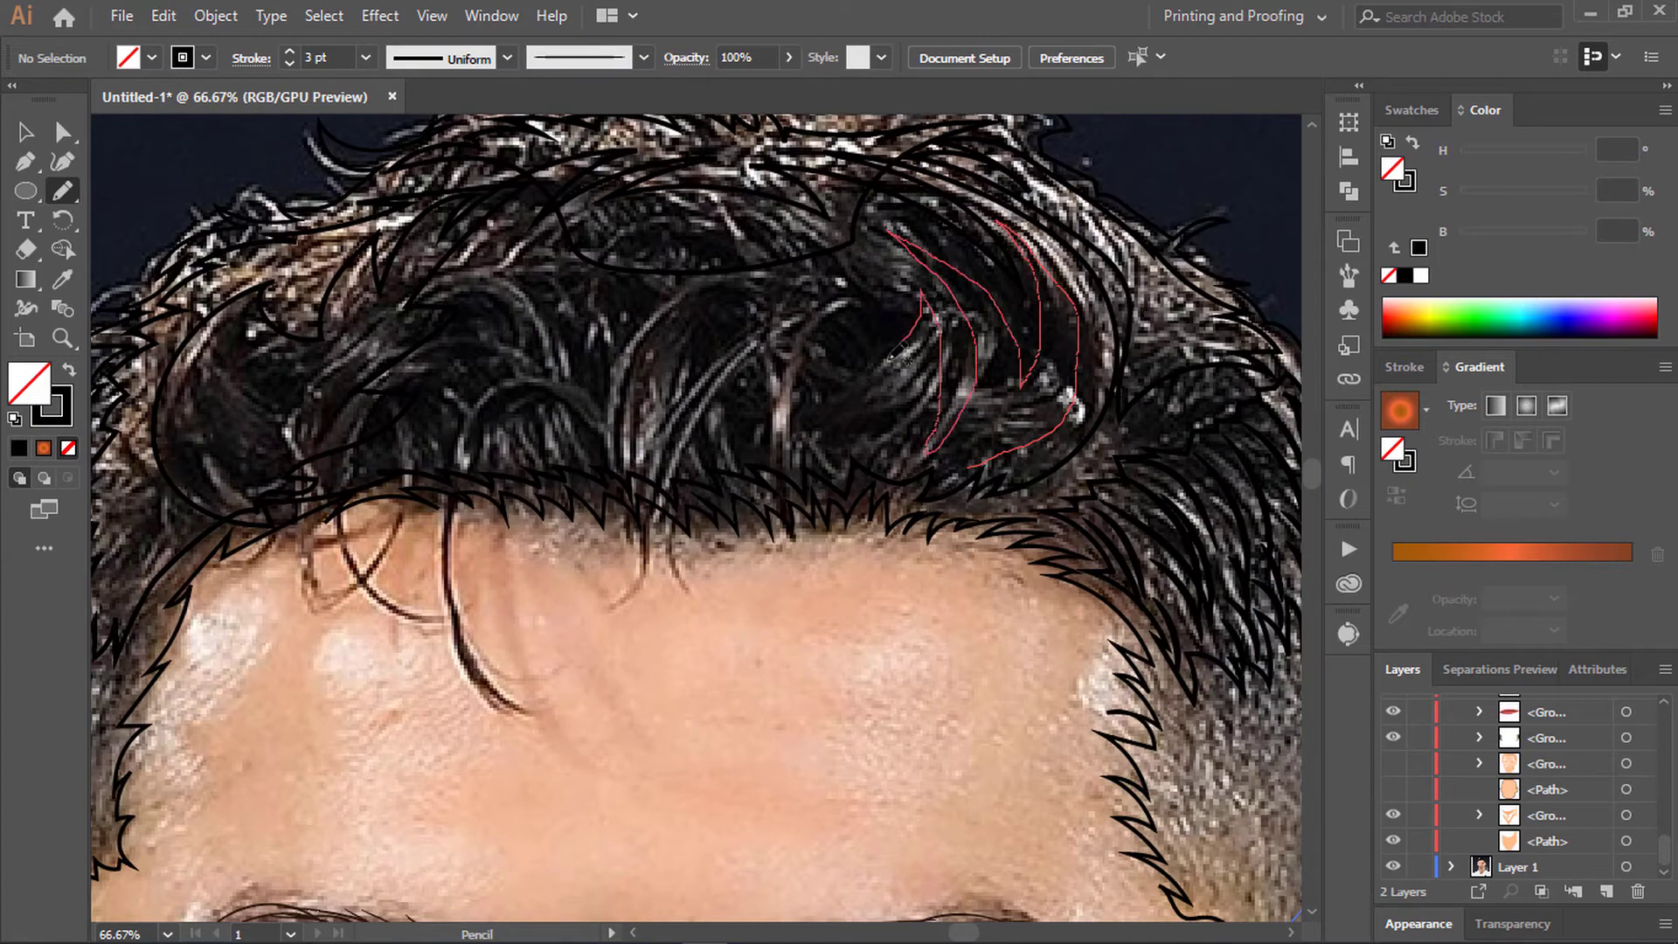
pyautogui.moveTo(893, 354); pyautogui.dragTo(807, 411)
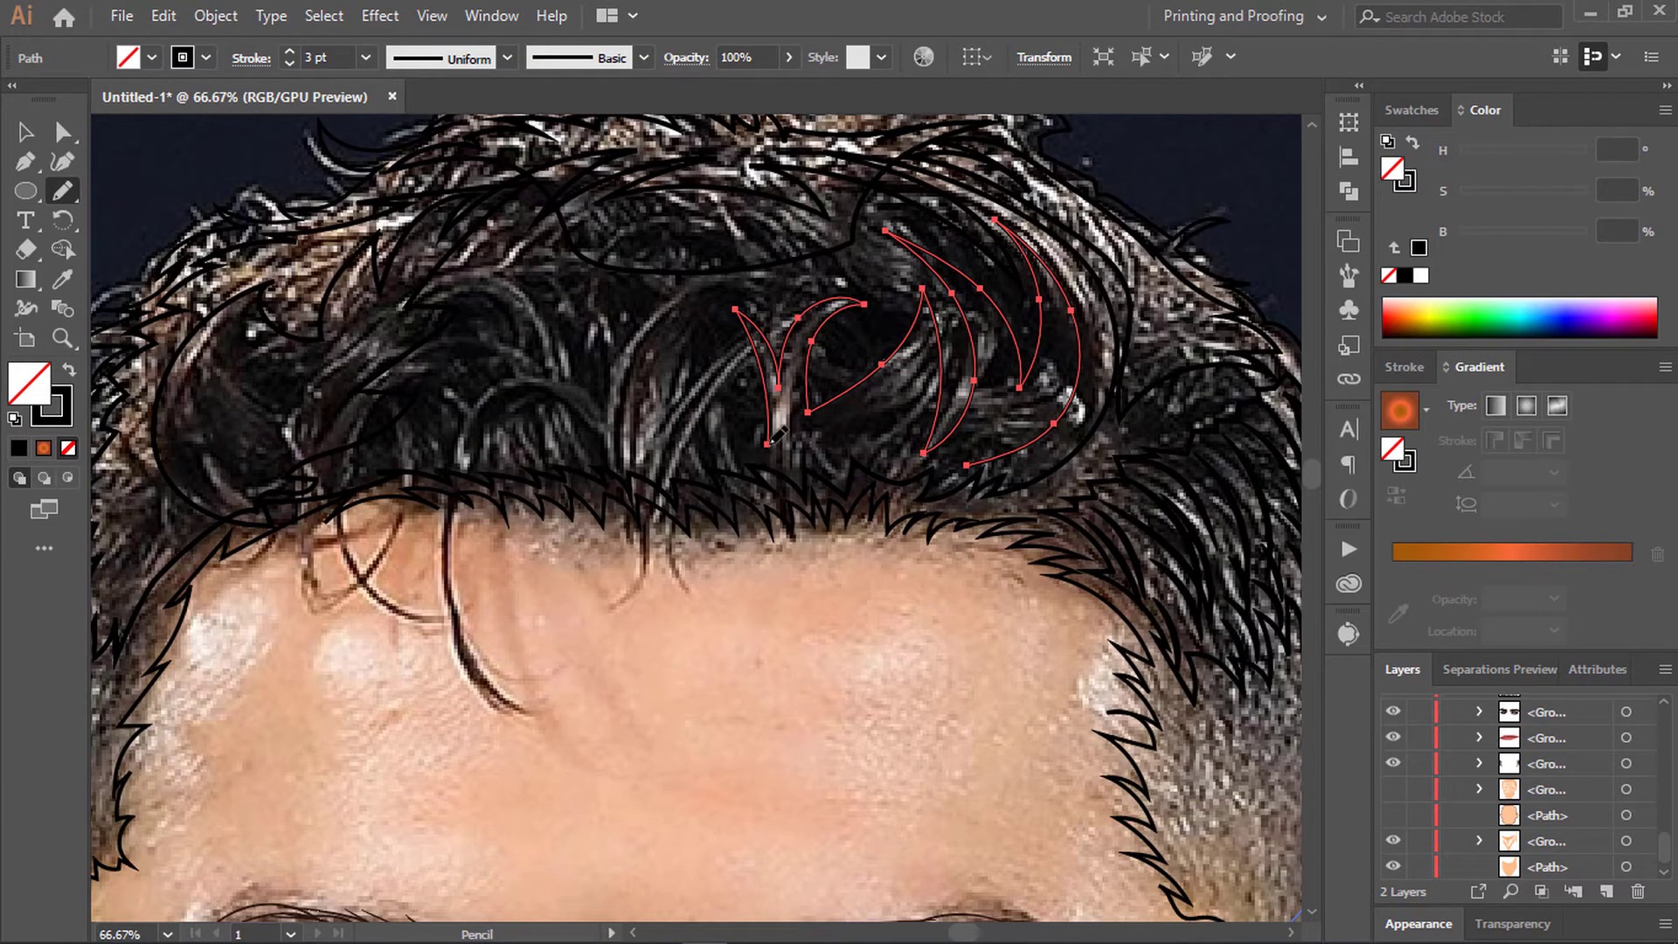
pyautogui.scroll(3, 874, 450)
pyautogui.scroll(-3, 698, 350)
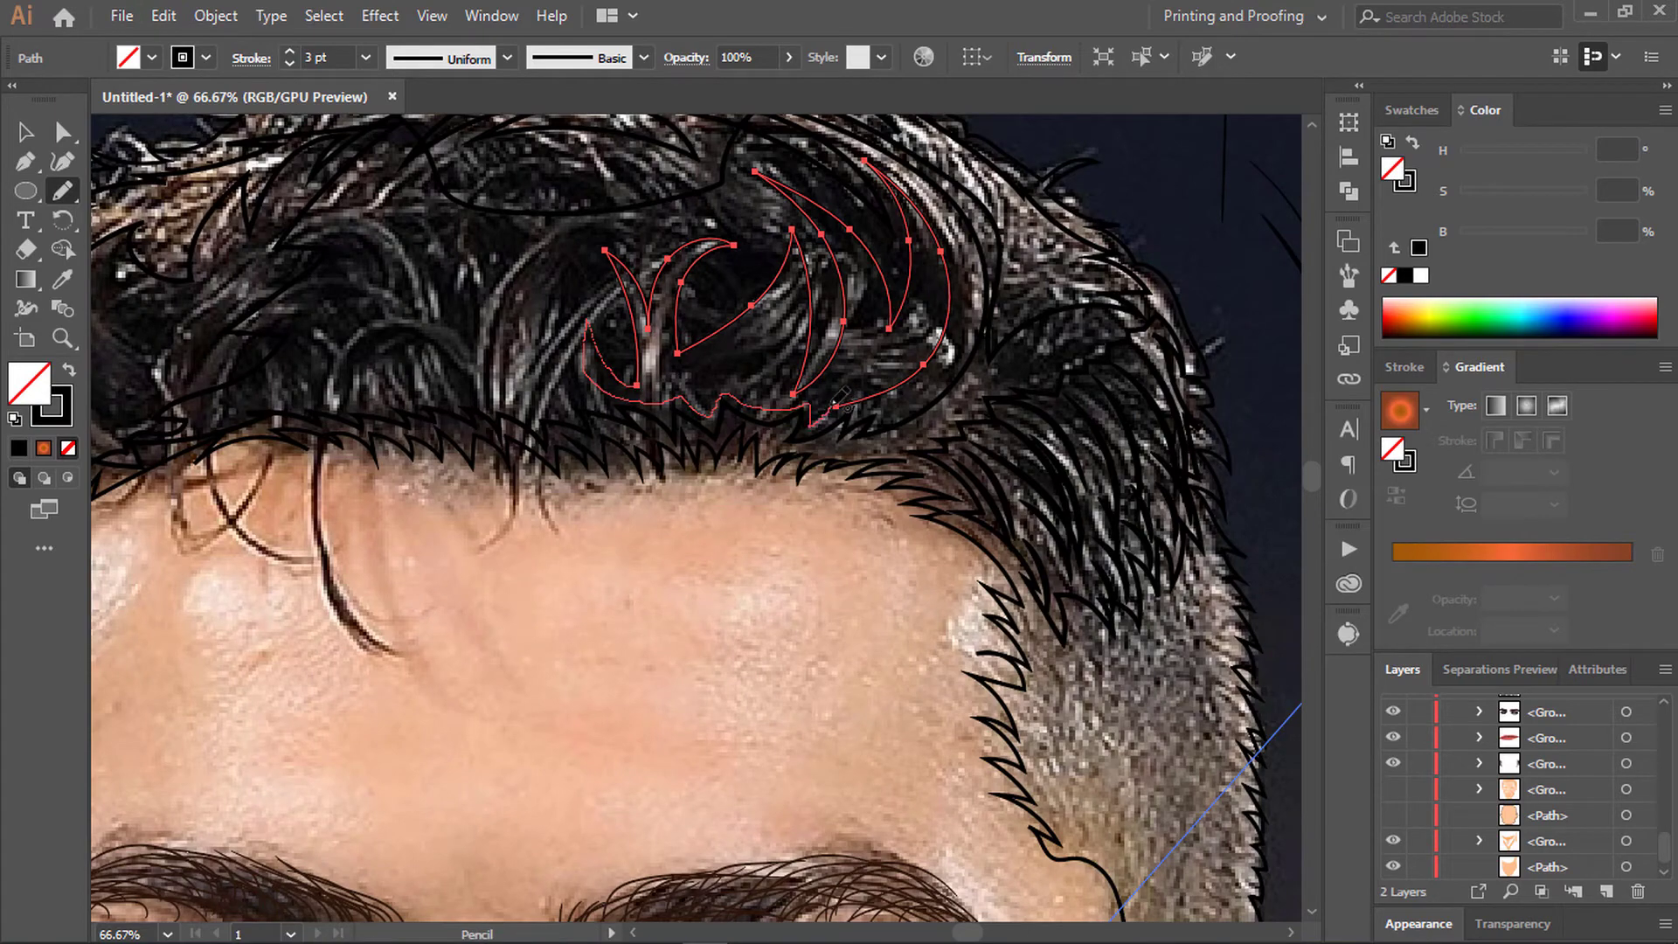
pyautogui.scroll(2, 835, 406)
pyautogui.moveTo(303, 299); pyautogui.dragTo(470, 385)
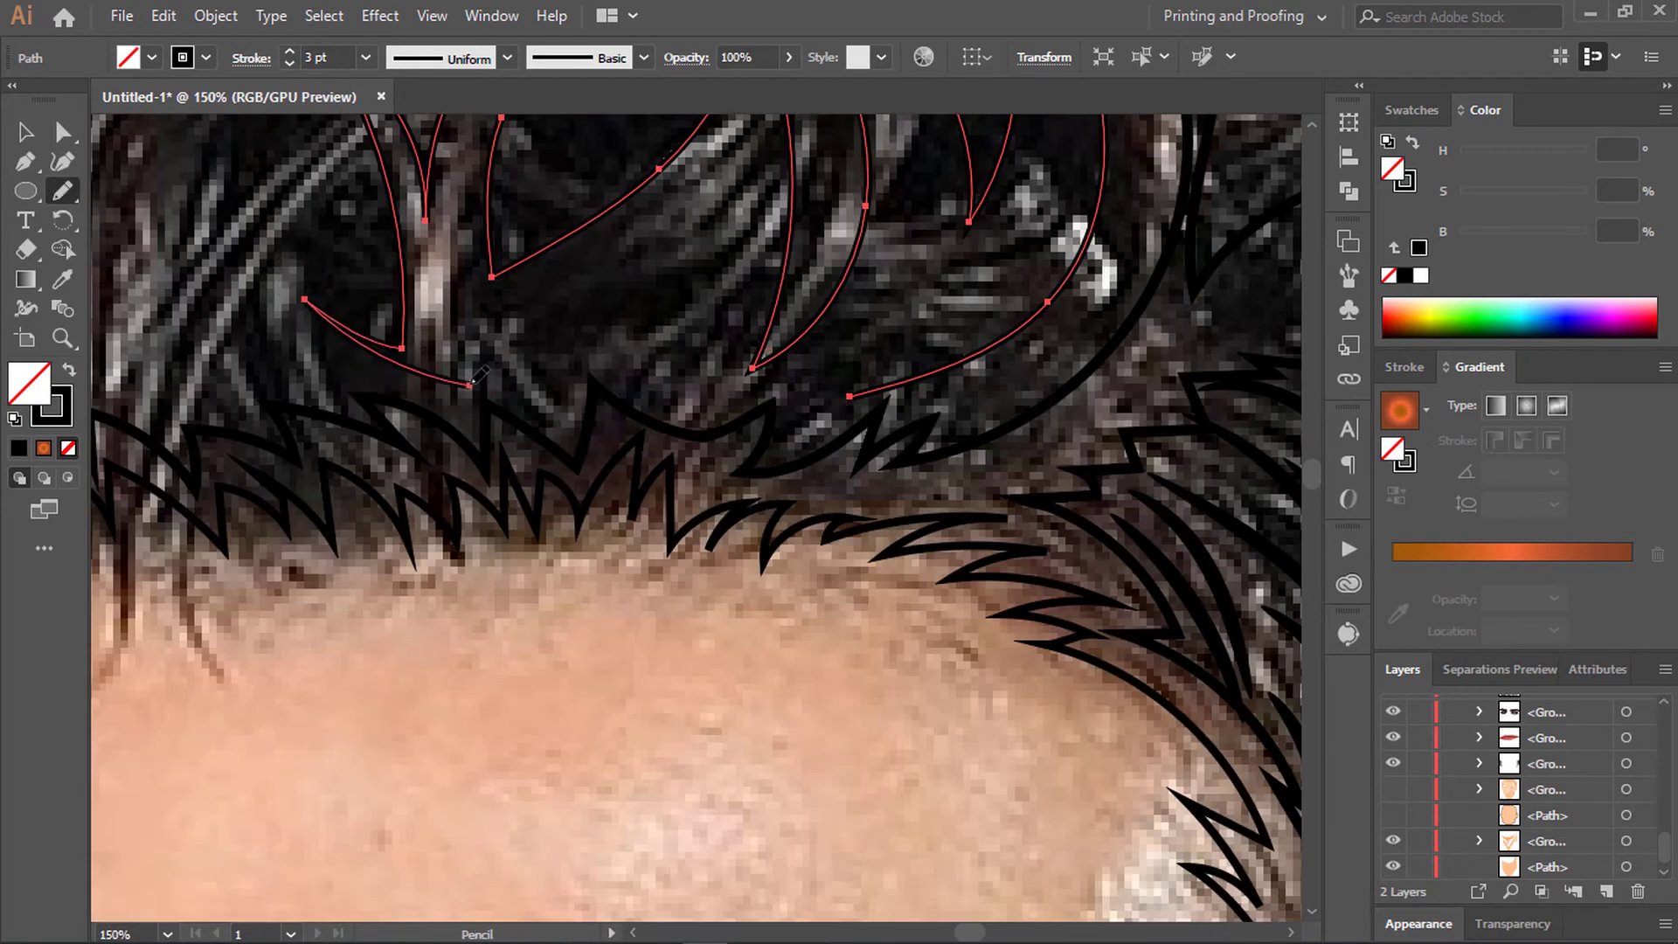
pyautogui.moveTo(798, 433); pyautogui.dragTo(802, 428)
pyautogui.scroll(-2, 798, 433)
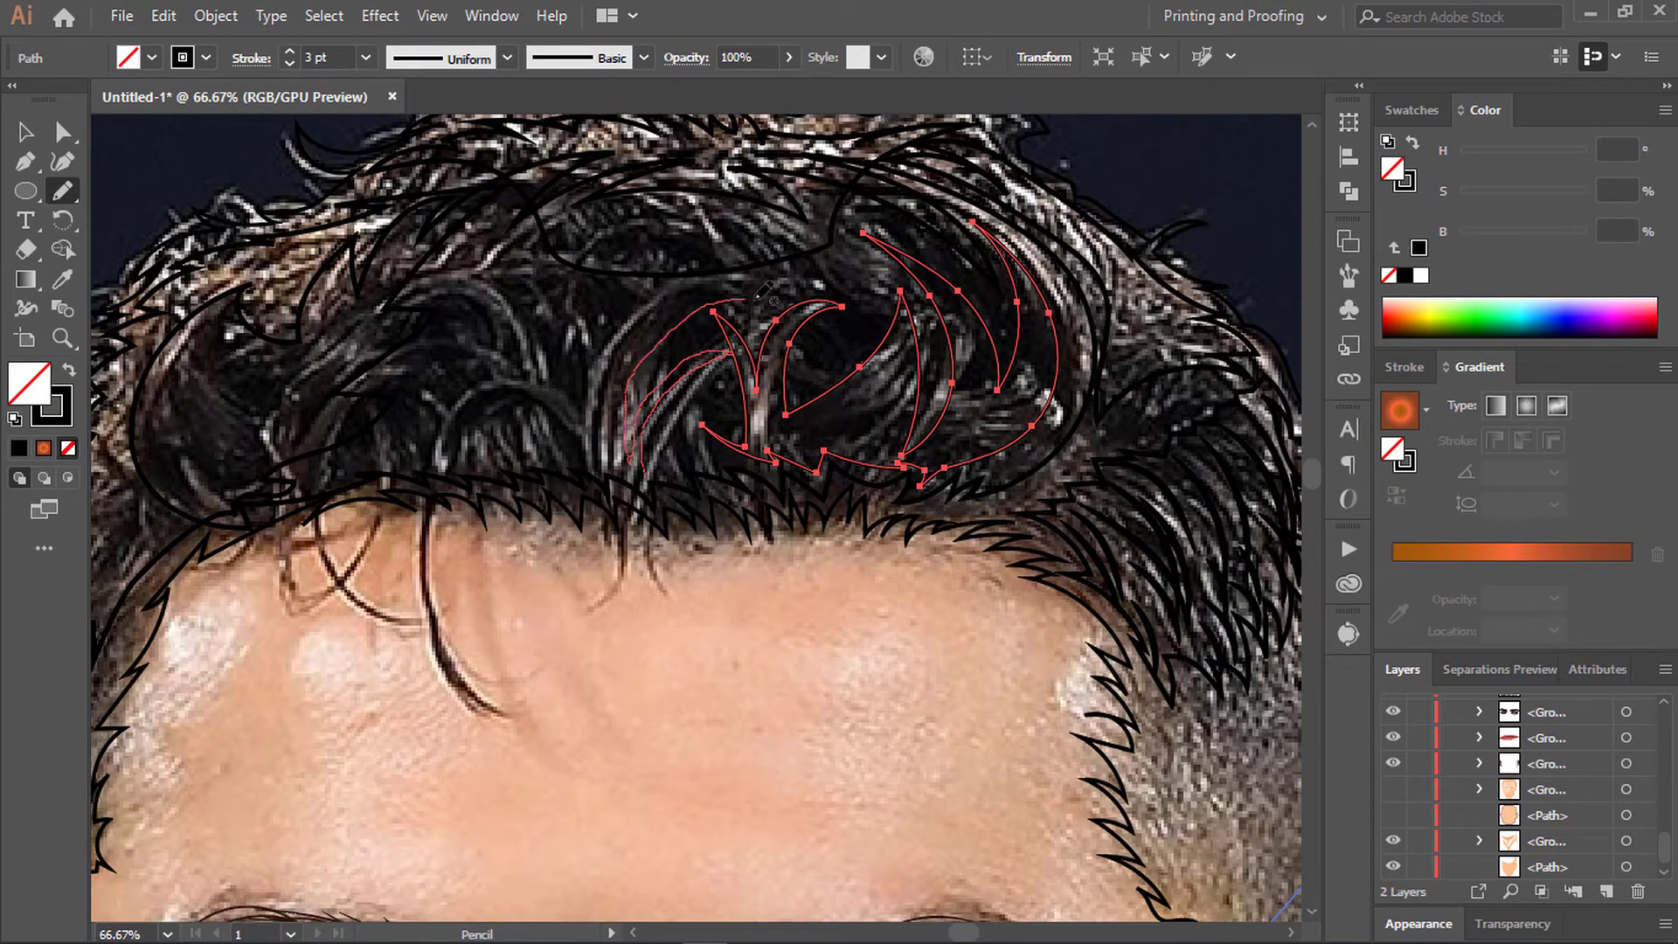
pyautogui.moveTo(541, 404); pyautogui.dragTo(561, 385)
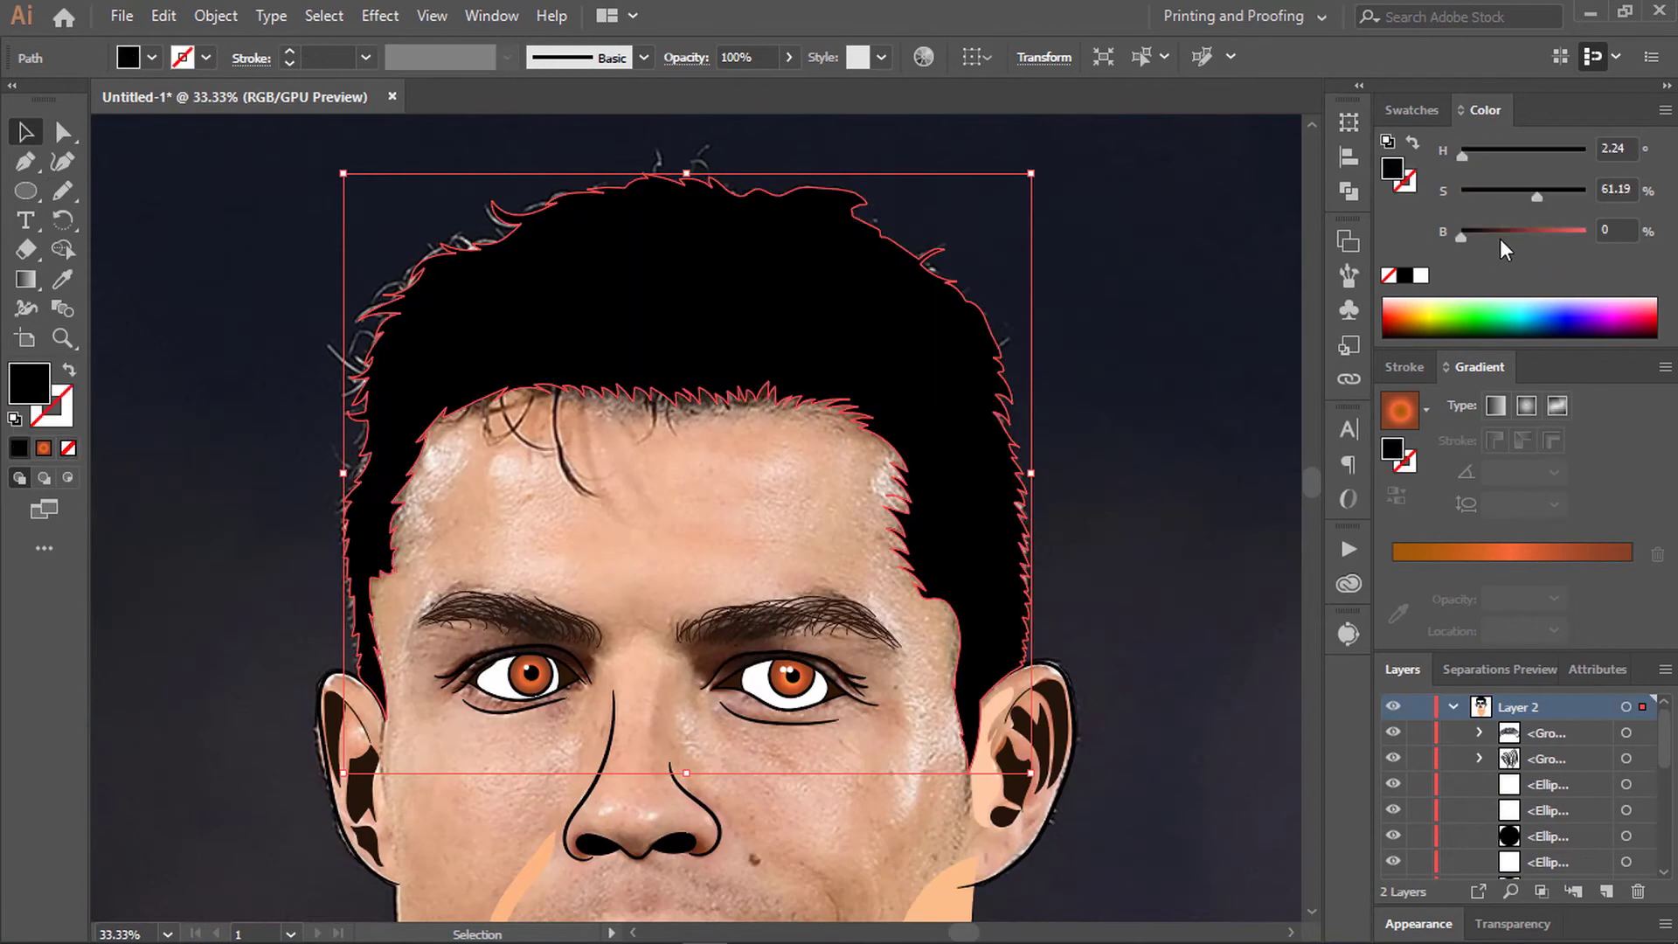
# Step: Fill the selected hair shape black, then shift it to a dark reddish-brown
pyautogui.moveTo(1499, 239); pyautogui.dragTo(1559, 231)
pyautogui.moveTo(1536, 196); pyautogui.dragTo(1487, 196)
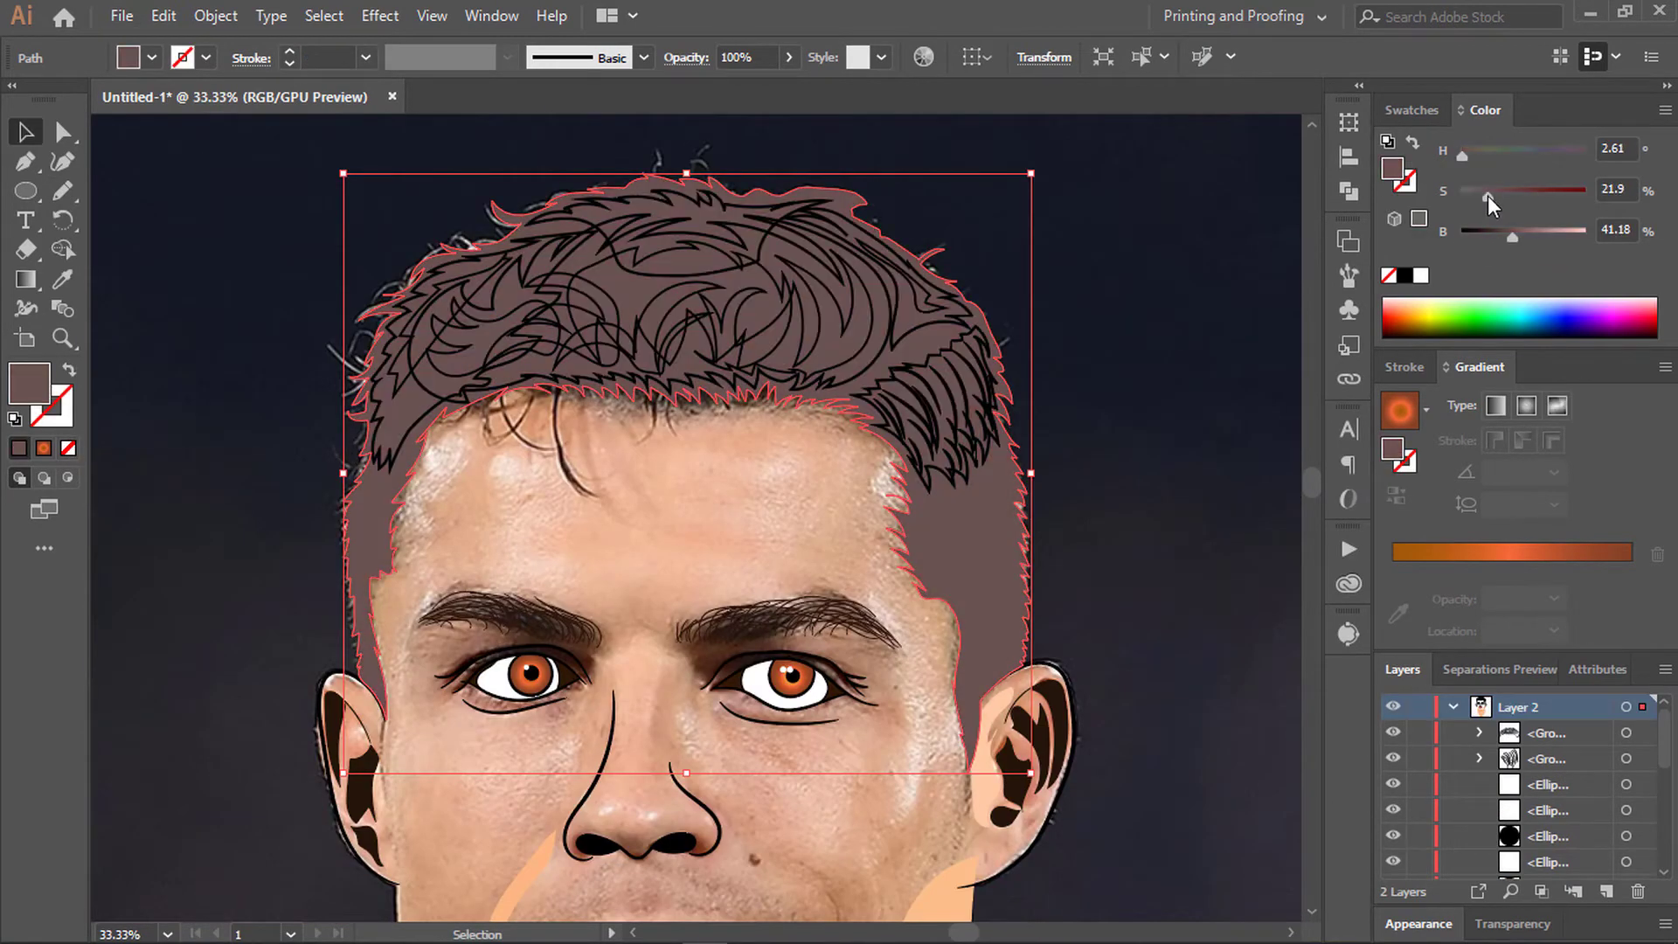
pyautogui.scroll(1, 1132, 533)
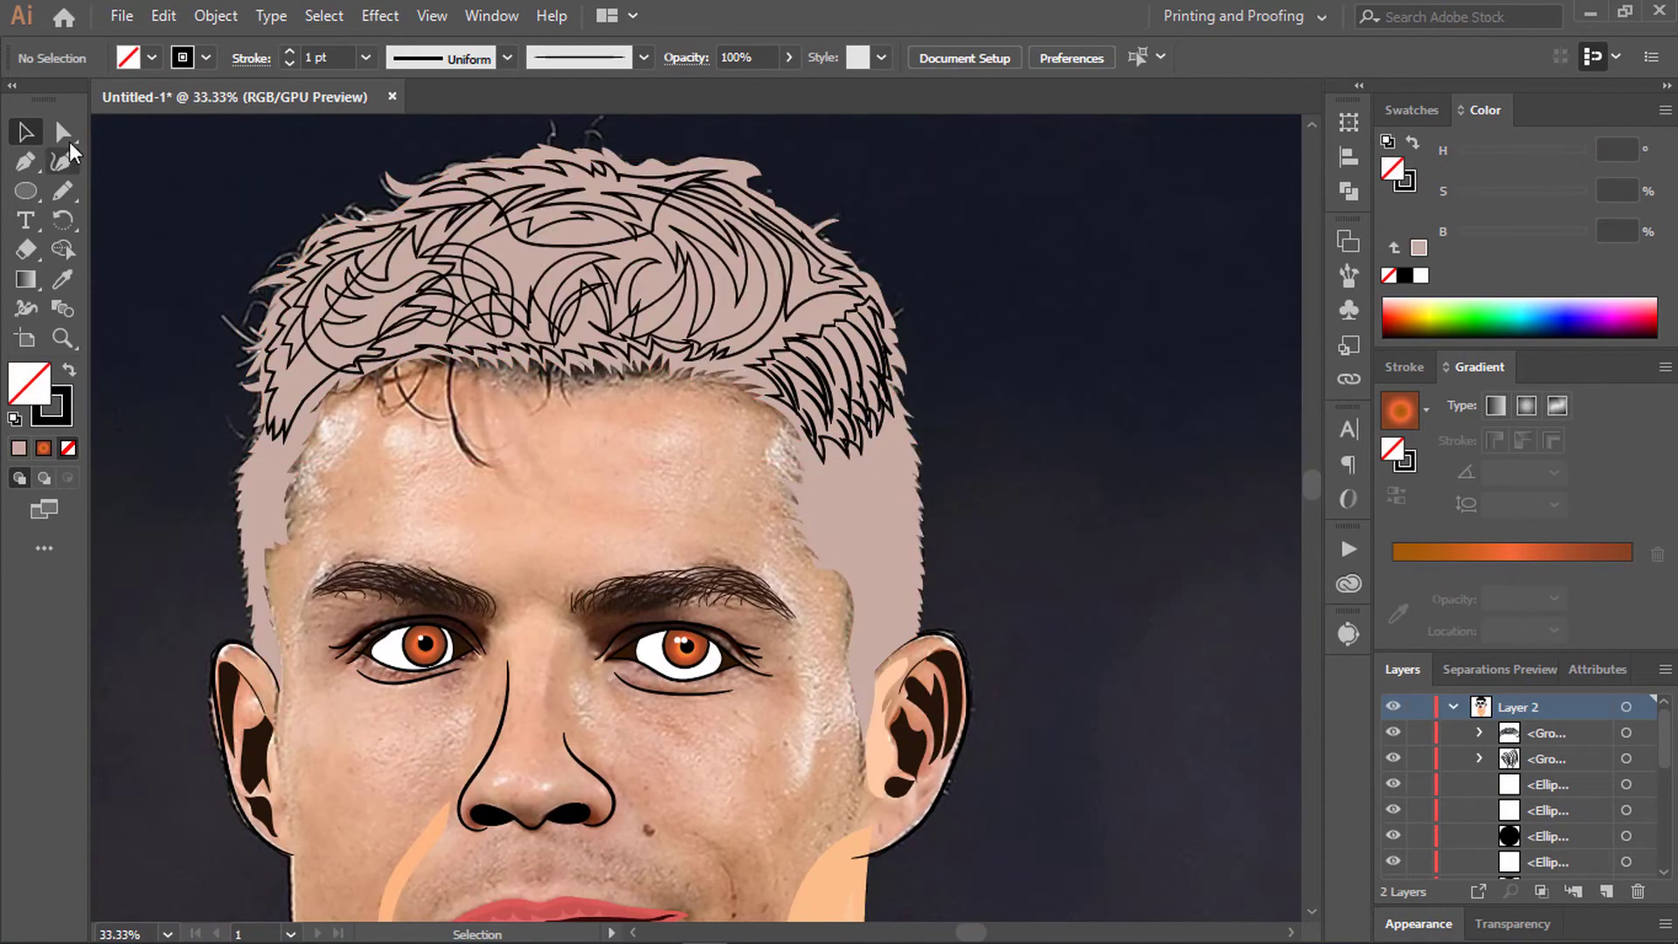
pyautogui.hotkey('shift', 'x')
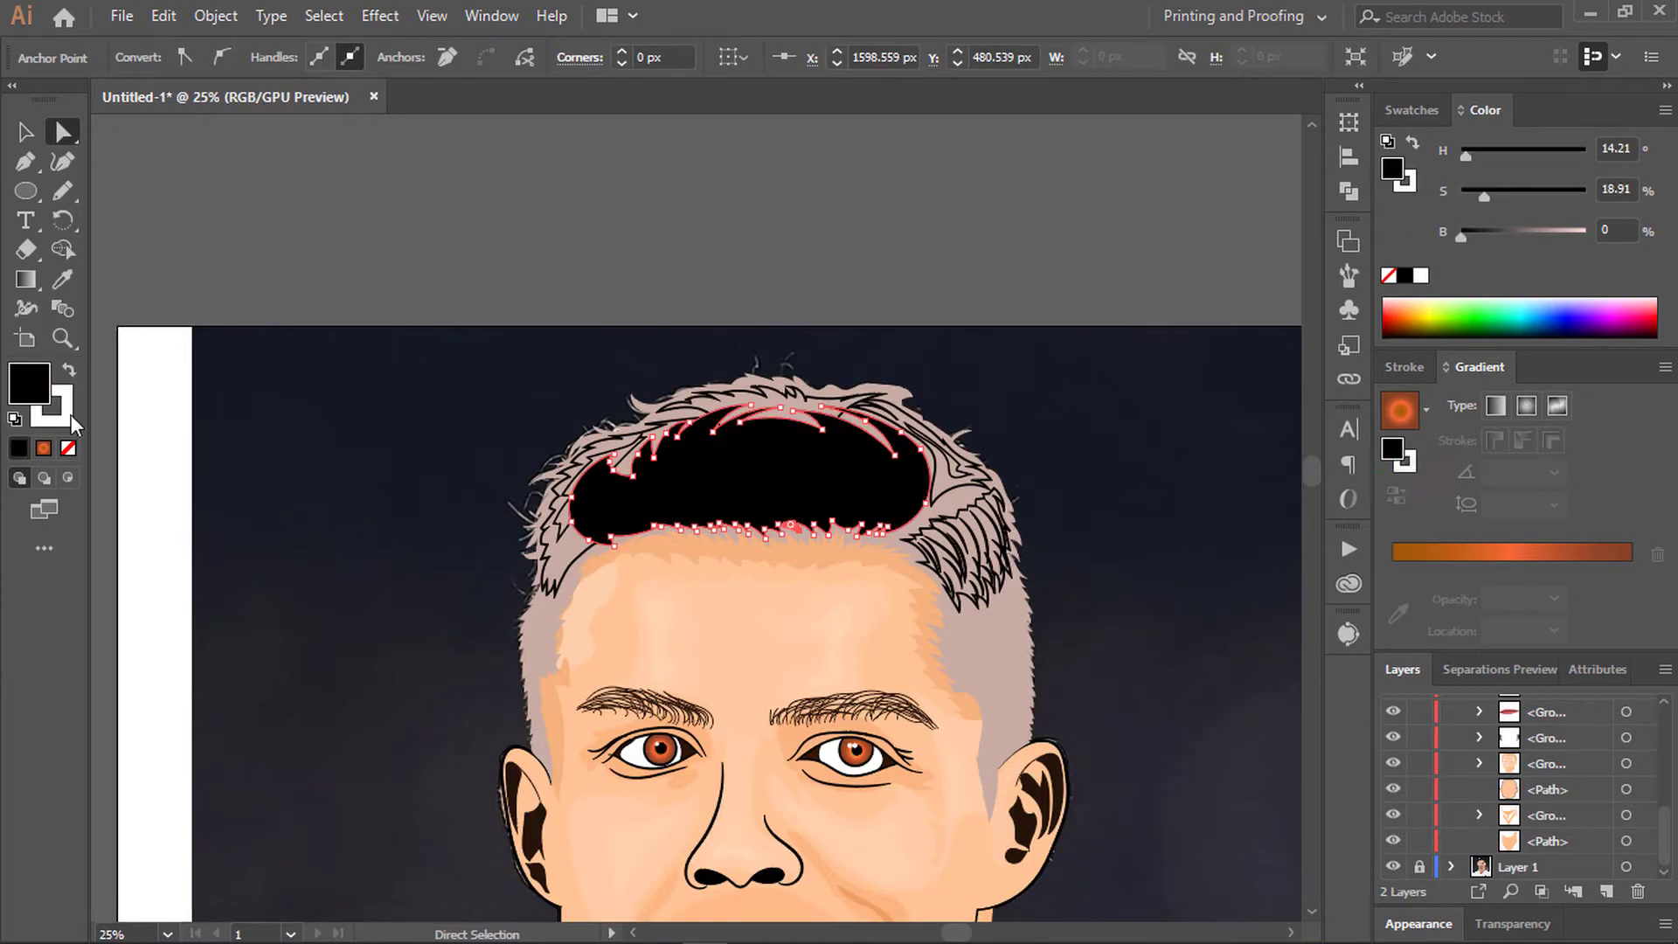
pyautogui.moveTo(1461, 233); pyautogui.dragTo(1470, 234)
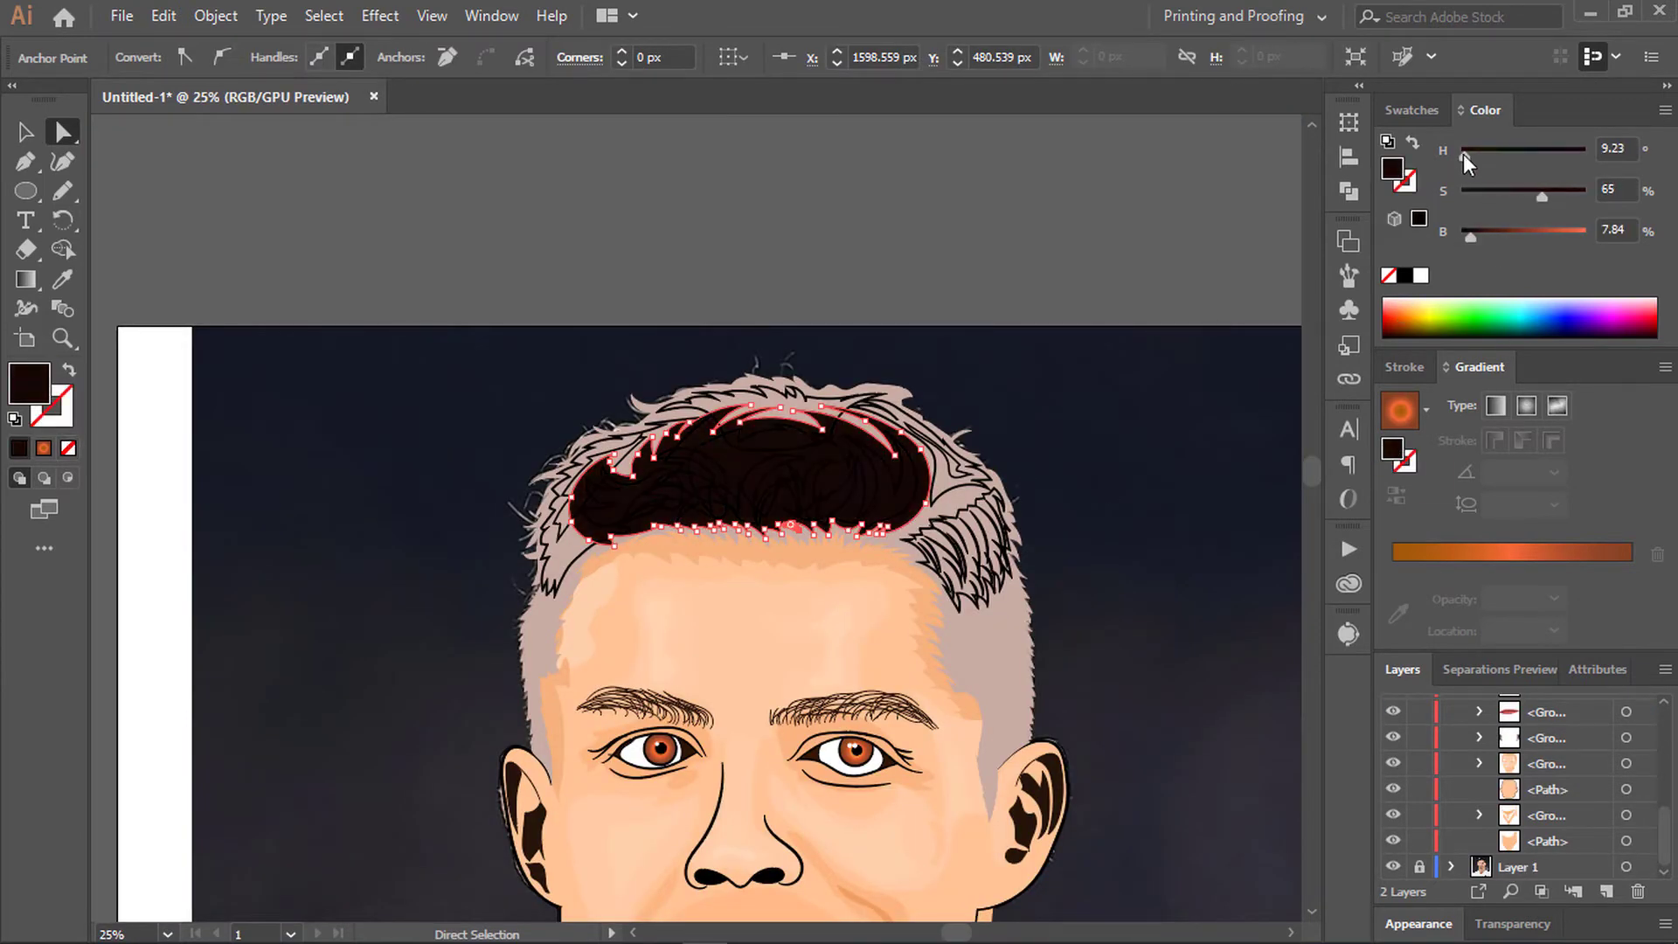
pyautogui.moveTo(1463, 154); pyautogui.dragTo(1471, 154)
pyautogui.hotkey('ctrl', 'shift', 'a')
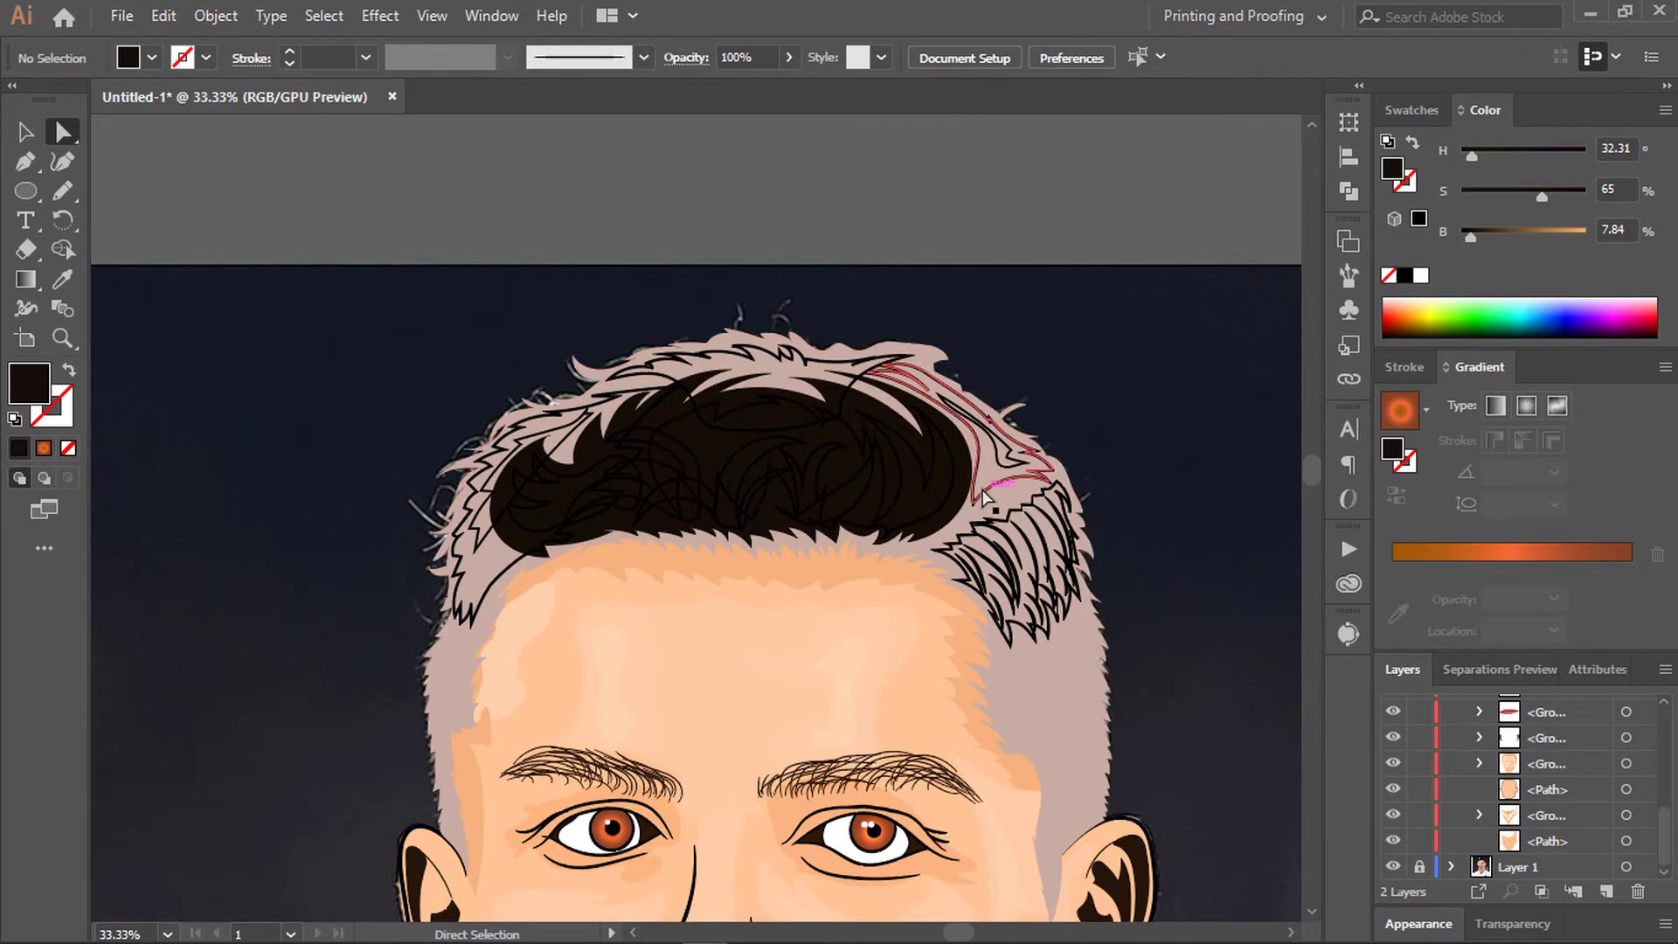
# Step: Select the crown and side hair pieces and delete the dark side piece
pyautogui.click(940, 502)
pyautogui.press('v')
pyautogui.press('a')
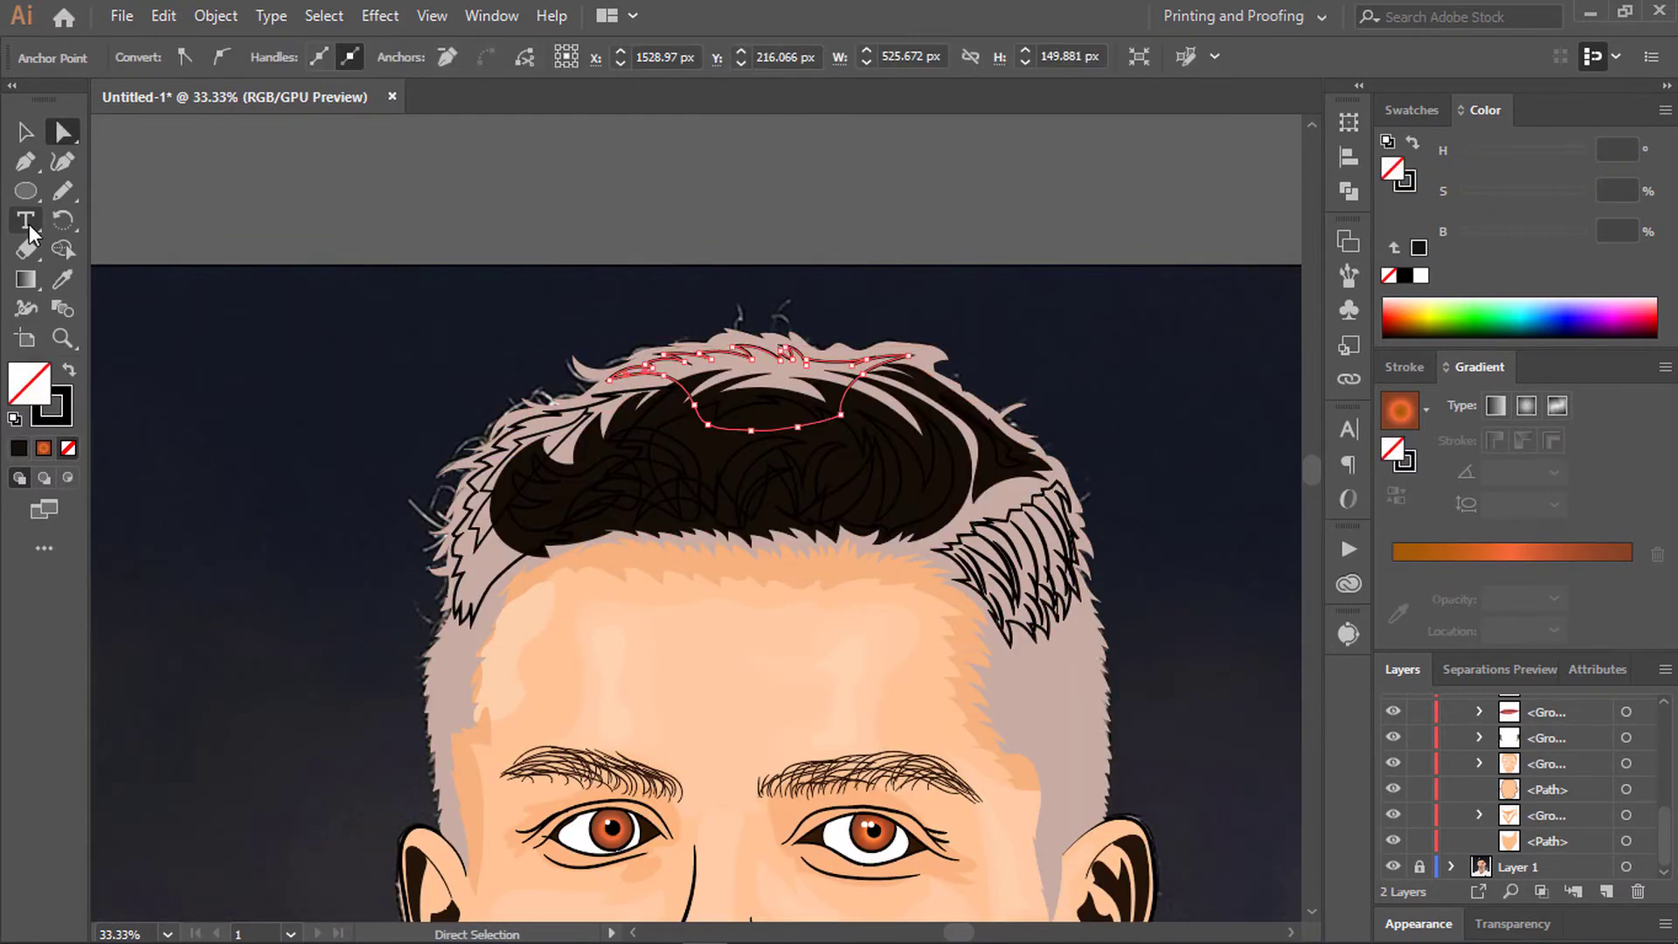
pyautogui.click(693, 332)
pyautogui.click(700, 423)
pyautogui.hotkey('ctrl', 'shift', 'a')
pyautogui.click(987, 538)
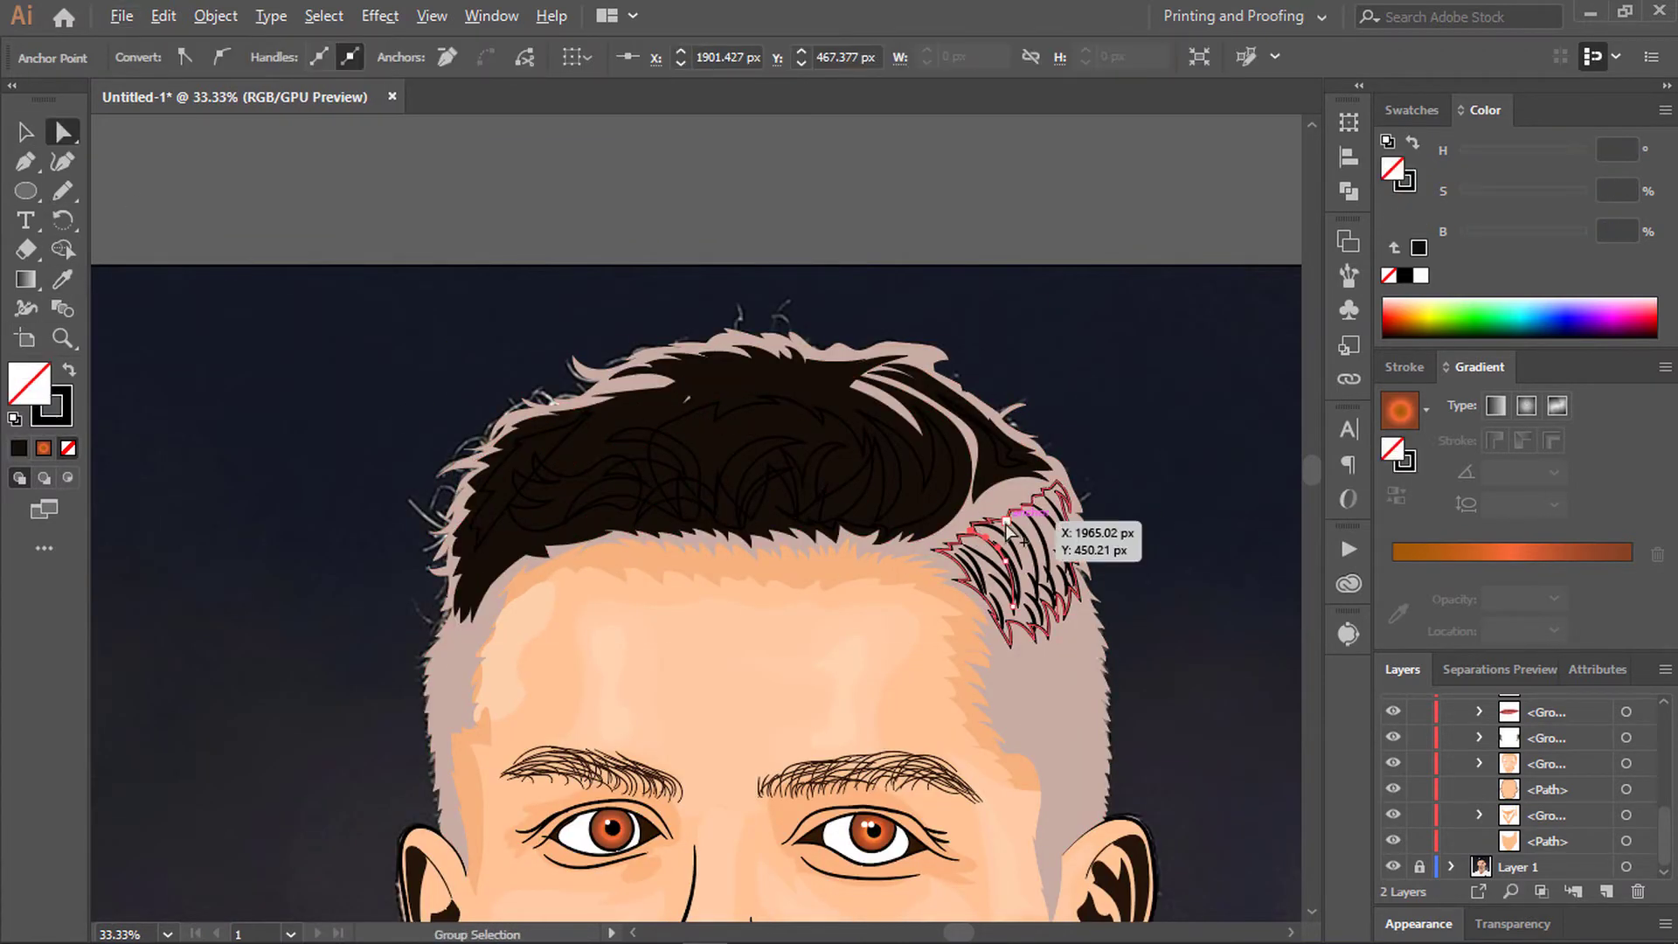
pyautogui.scroll(2, 996, 467)
pyautogui.press('n')
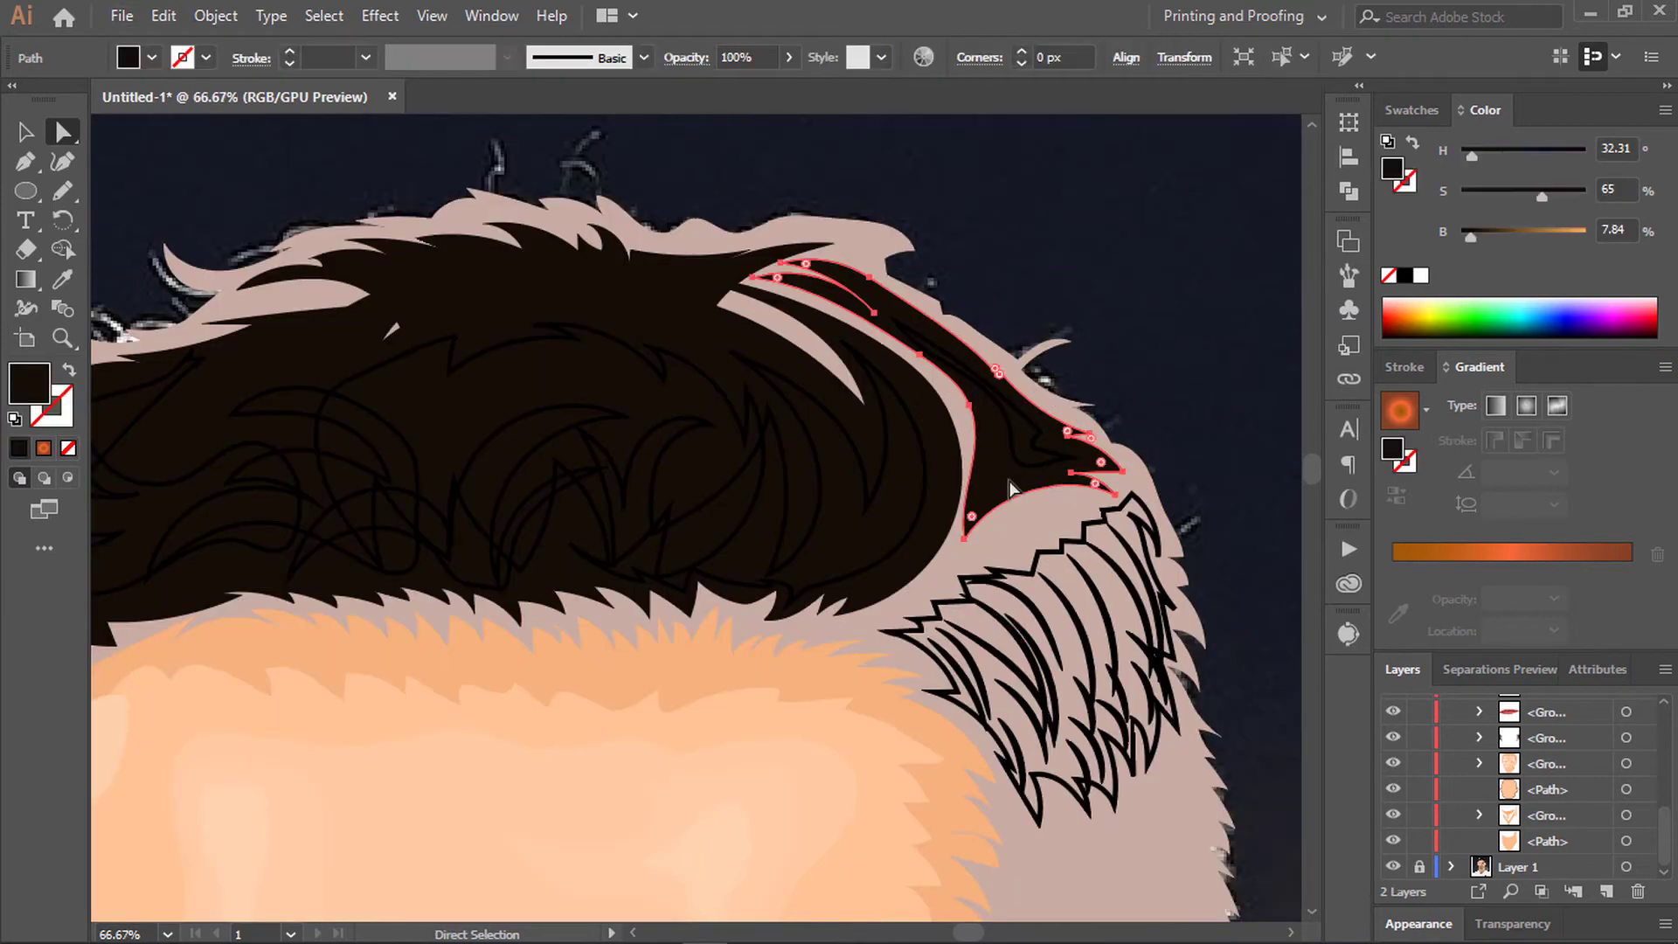
pyautogui.press('Delete')
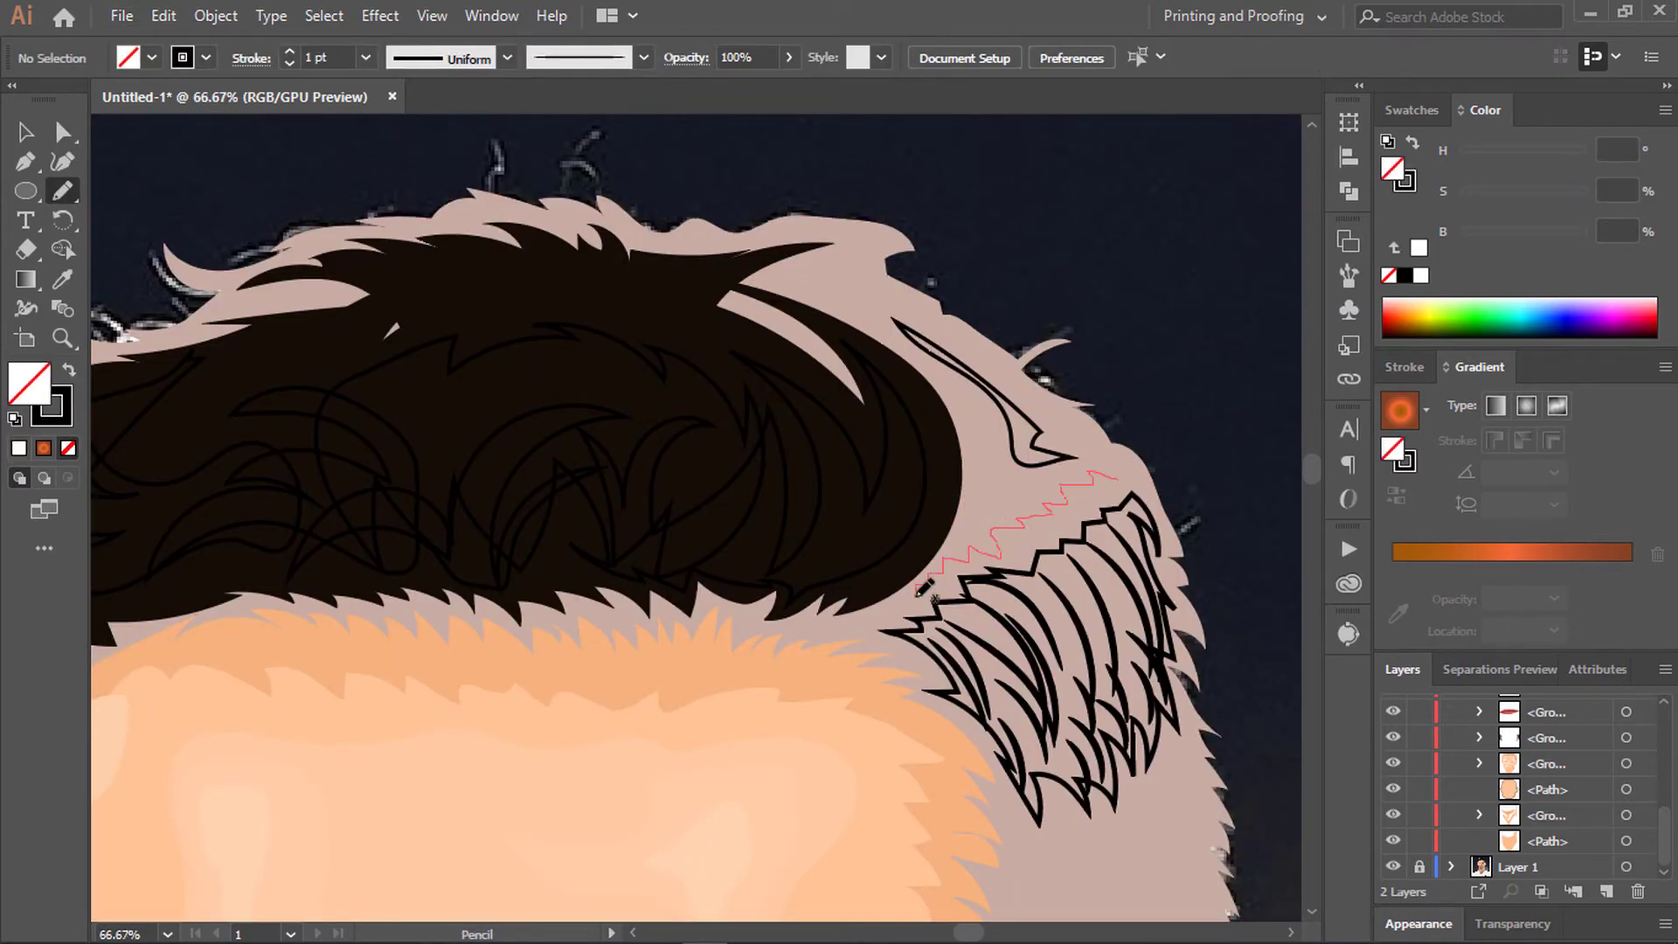
# Step: Draw a new side hair shape with black fill, no stroke, tucked beneath the strands
pyautogui.moveTo(1099, 437); pyautogui.dragTo(1105, 439)
pyautogui.press('a')
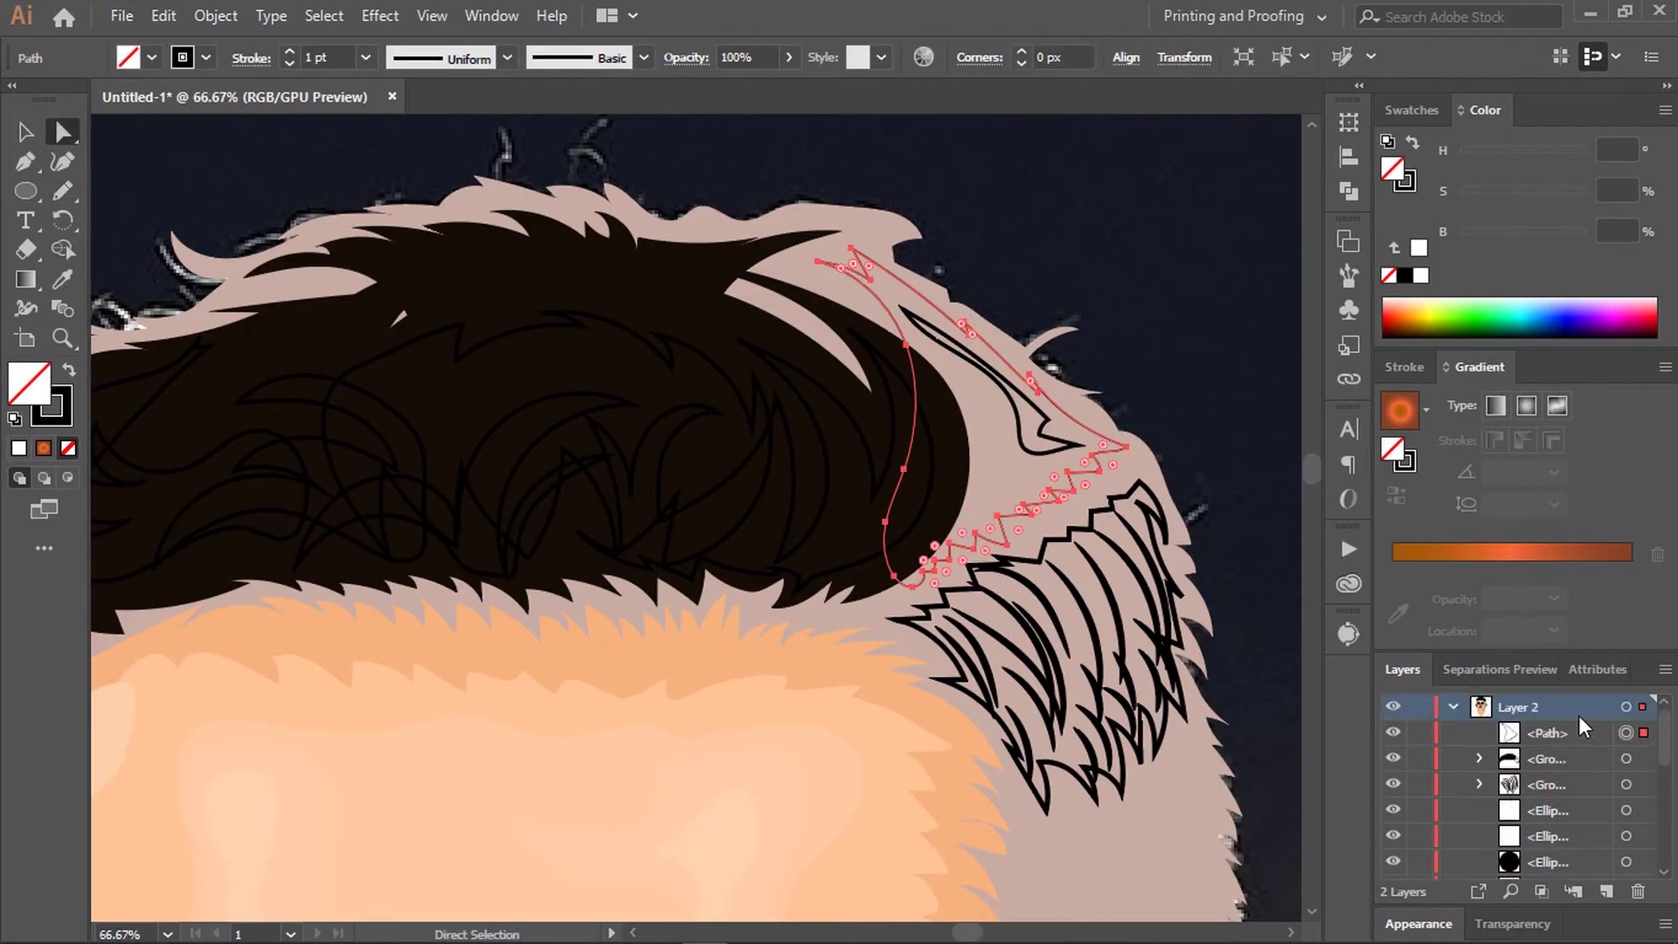
pyautogui.hotkey('ctrl', 'x')
pyautogui.click(1625, 758)
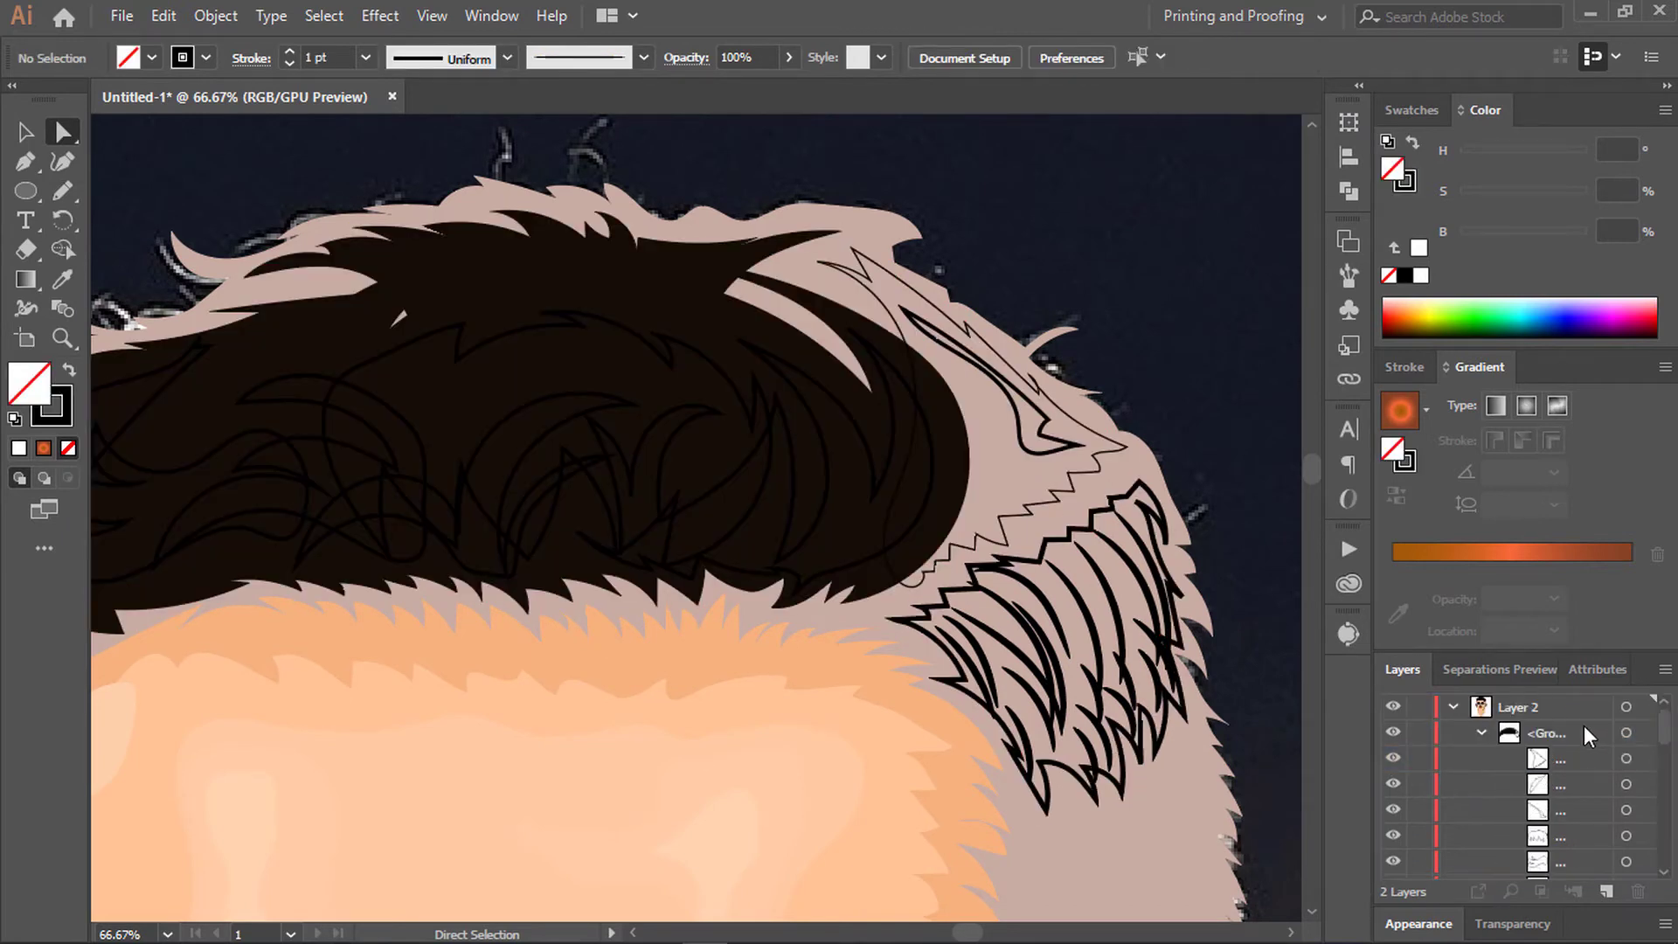
pyautogui.hotkey('ctrl', 'f')
pyautogui.hotkey('shift', 'x')
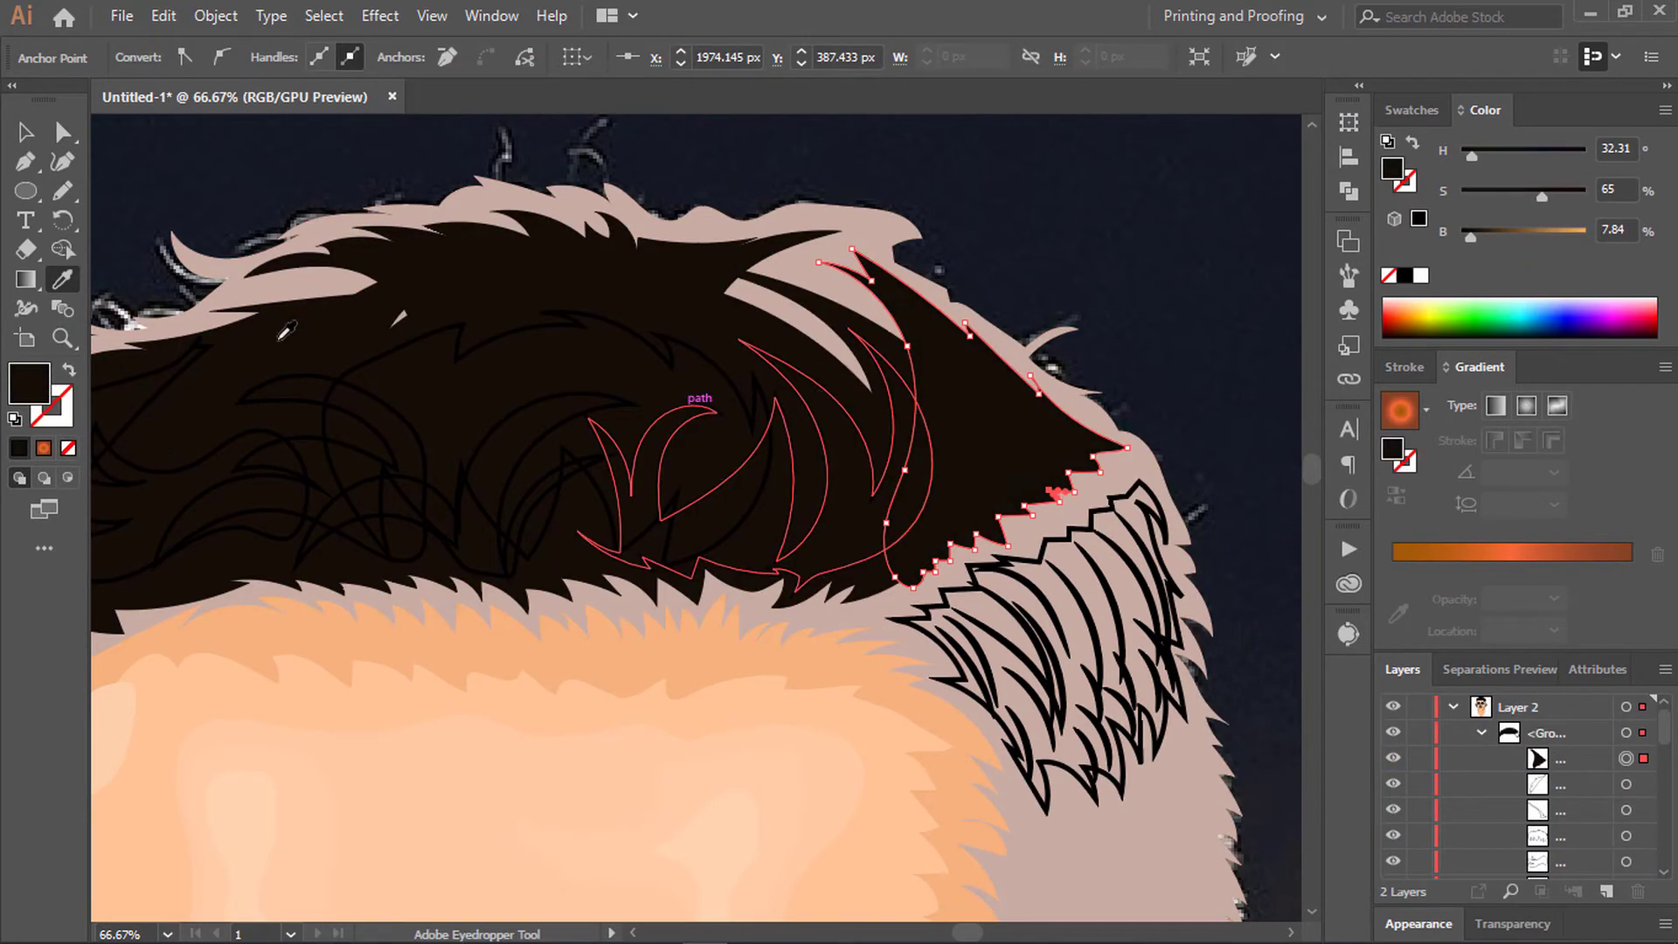
pyautogui.moveTo(1559, 759); pyautogui.dragTo(1586, 846)
# Step: Zoom out to view the whole face and prepare to sample the hair colour
pyautogui.press('i')
pyautogui.hotkey('ctrl', '-')
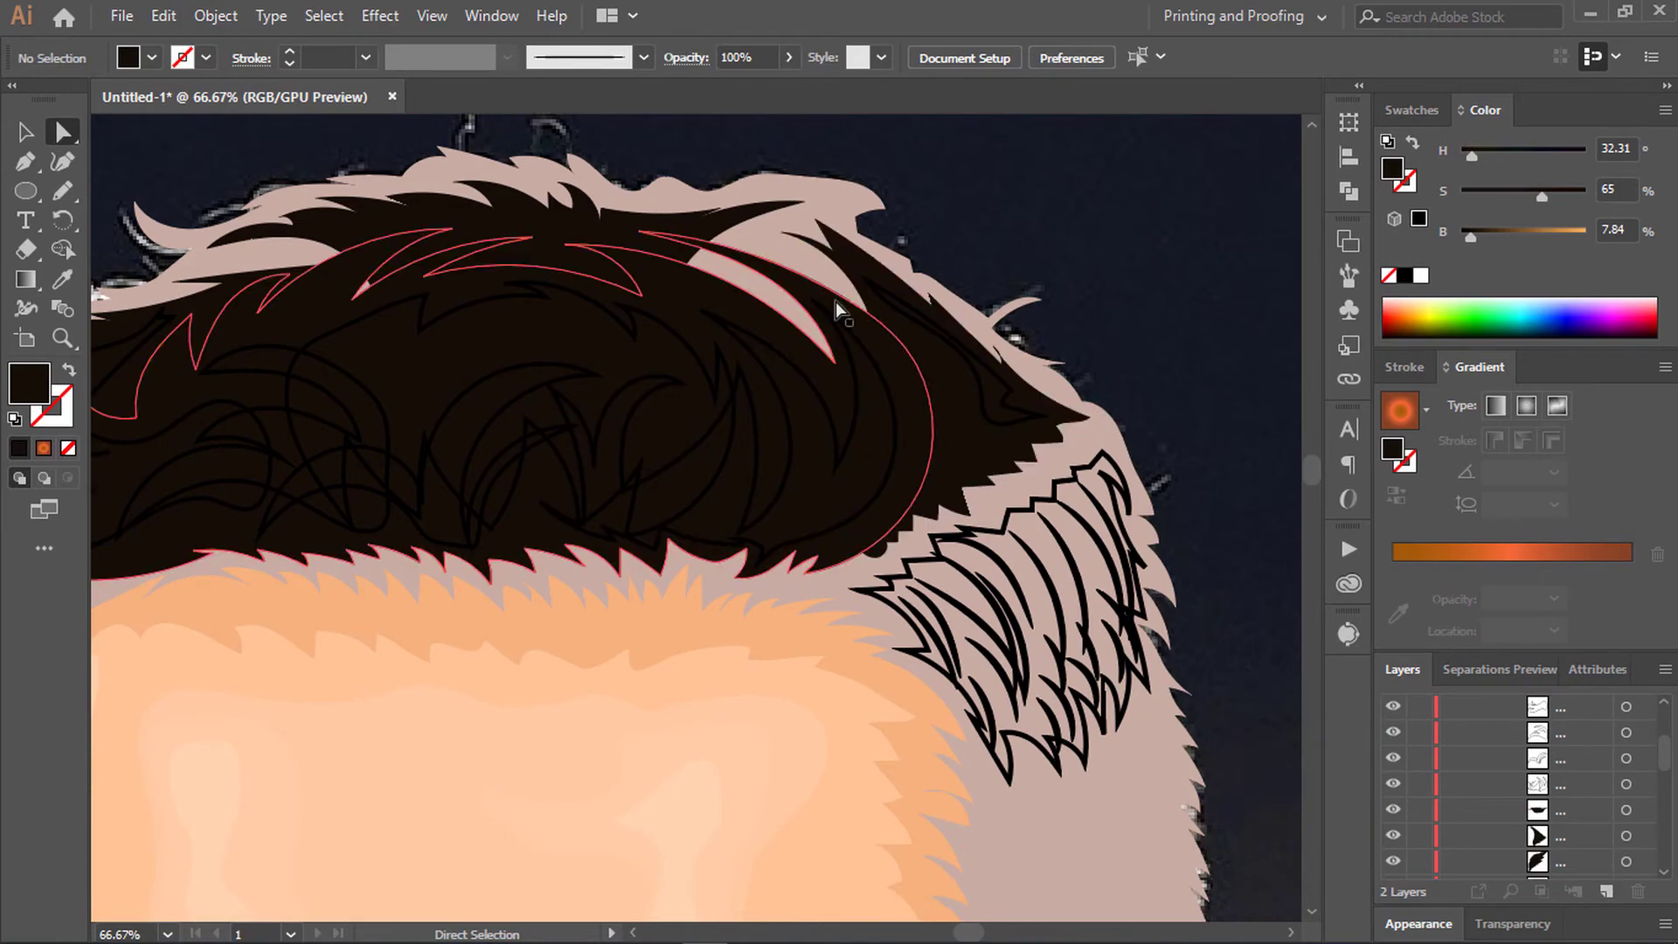
pyautogui.hotkey('ctrl', '-')
pyautogui.hotkey('ctrl', '-')
pyautogui.press('v')
pyautogui.hotkey('ctrl', '1')
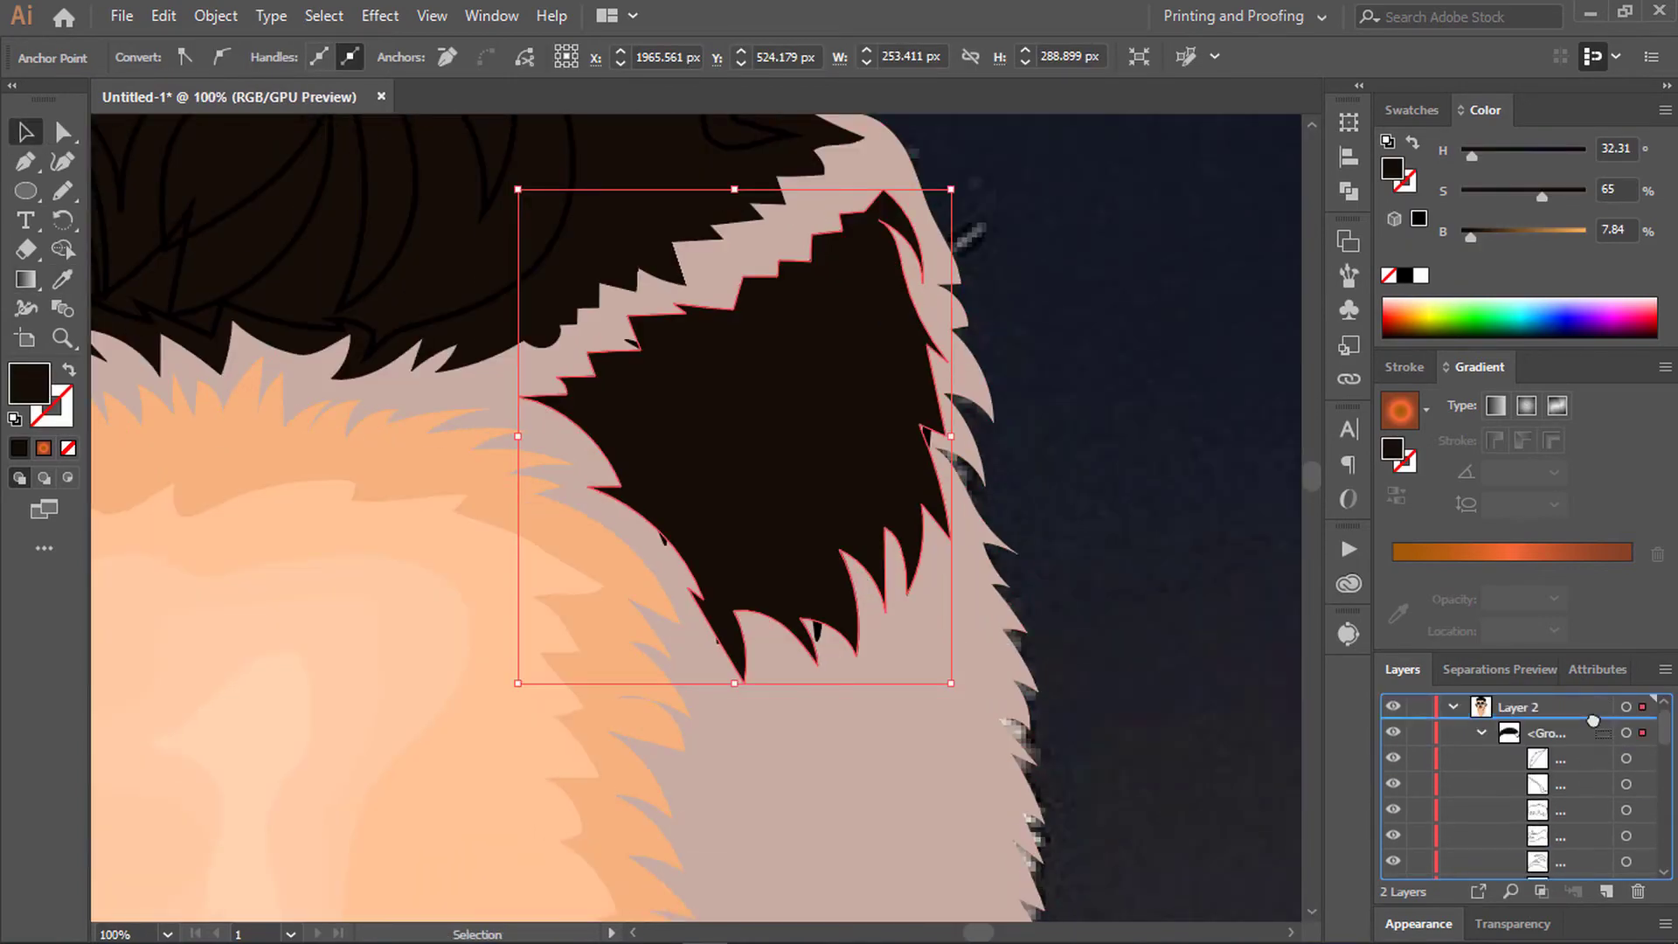
# Step: Select the top hair patch and brighten its fill to a medium brown
pyautogui.hotkey('ctrl', 'shift', 'a')
pyautogui.hotkey('ctrl', '-')
pyautogui.hotkey('ctrl', '-')
pyautogui.scroll(3, 781, 506)
pyautogui.press('a')
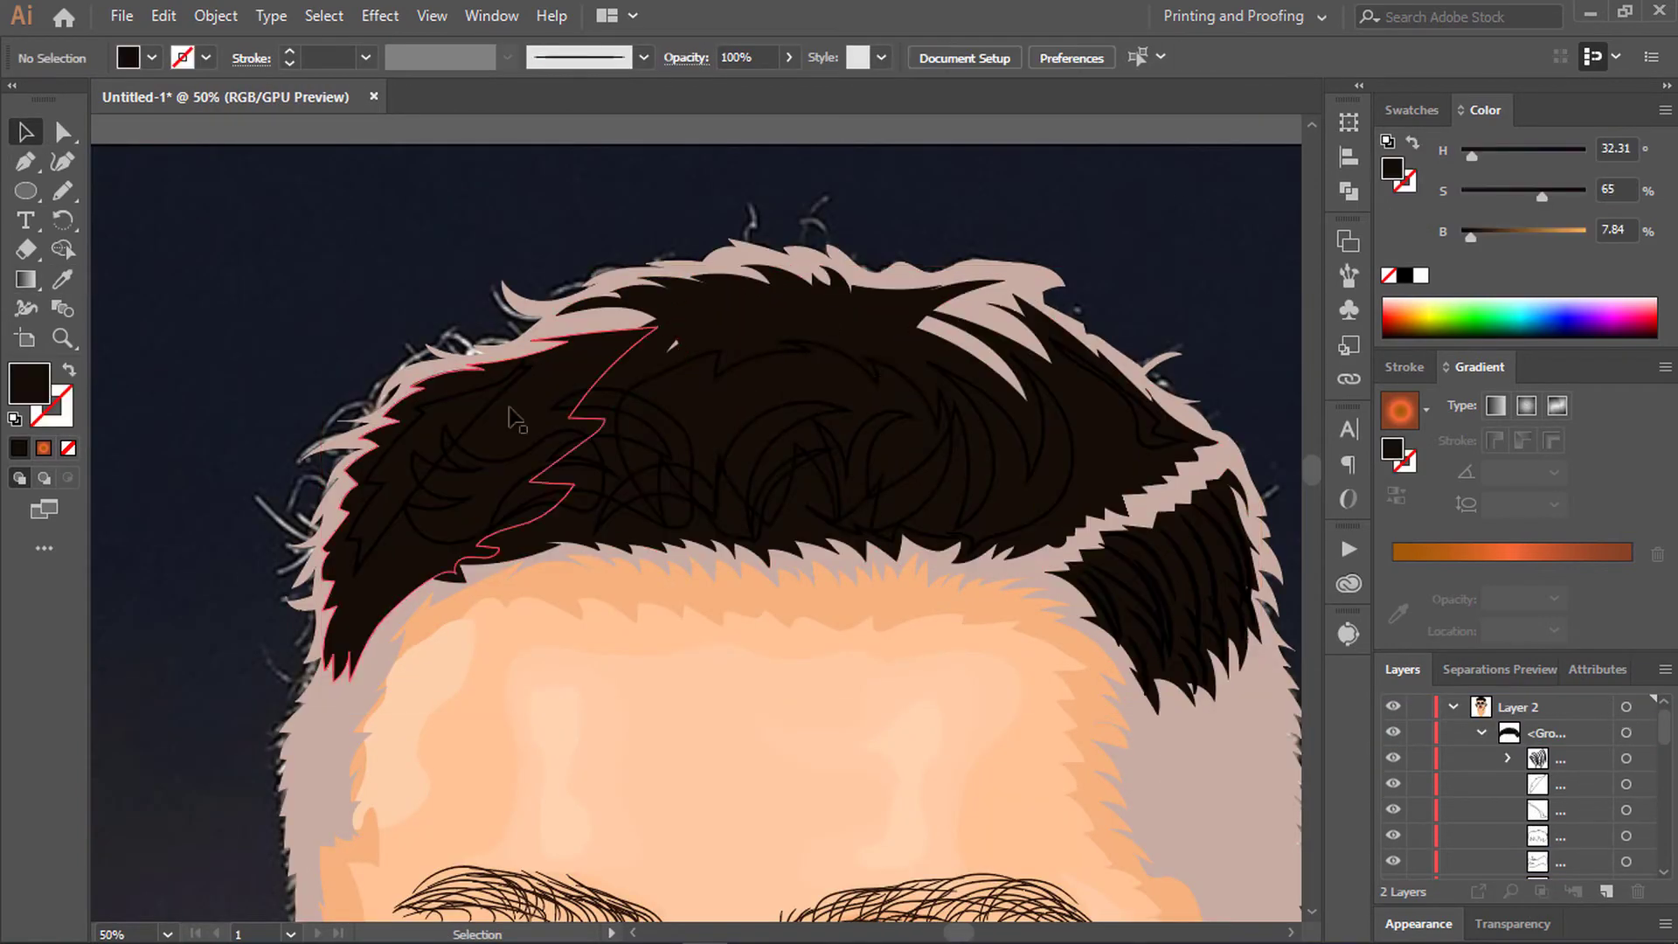
pyautogui.click(898, 371)
pyautogui.moveTo(1471, 237)
pyautogui.mouseDown()
pyautogui.moveTo(1533, 237)
pyautogui.moveTo(1496, 238)
pyautogui.mouseUp()
# Step: Send the brown patch behind the strands and recolour the strands reddish-brown
pyautogui.scroll(-2, 1189, 480)
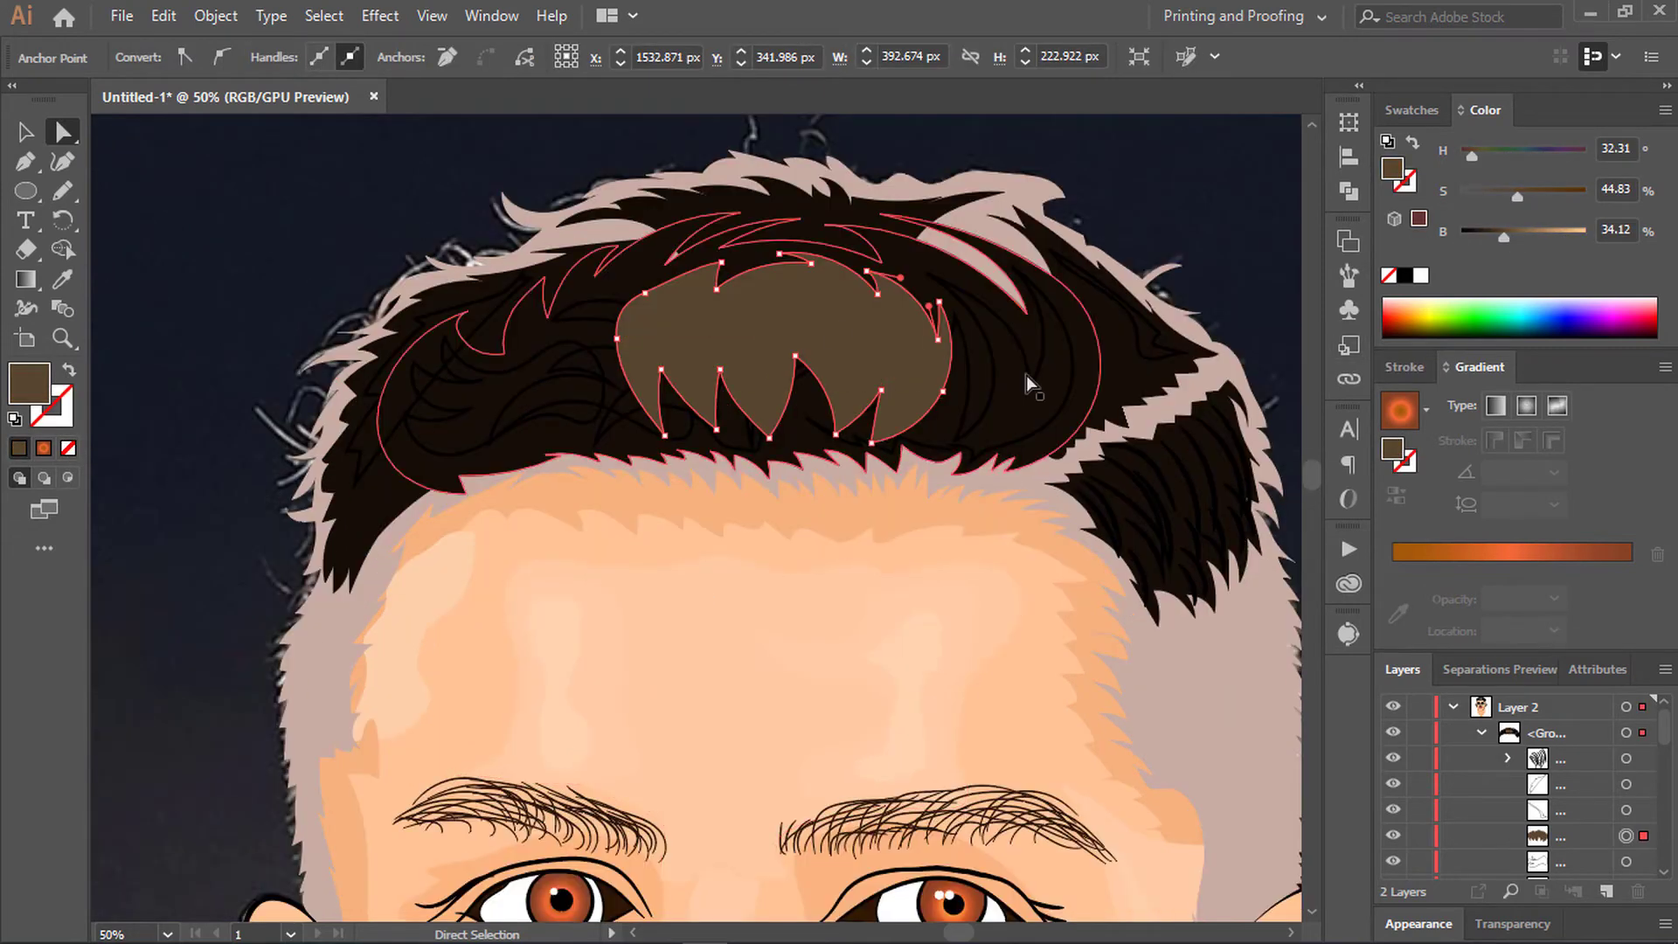
pyautogui.scroll(-3, 1599, 757)
pyautogui.moveTo(1596, 752); pyautogui.dragTo(1596, 750)
pyautogui.keyDown('shift'); pyautogui.click(961, 375); pyautogui.keyUp('shift')
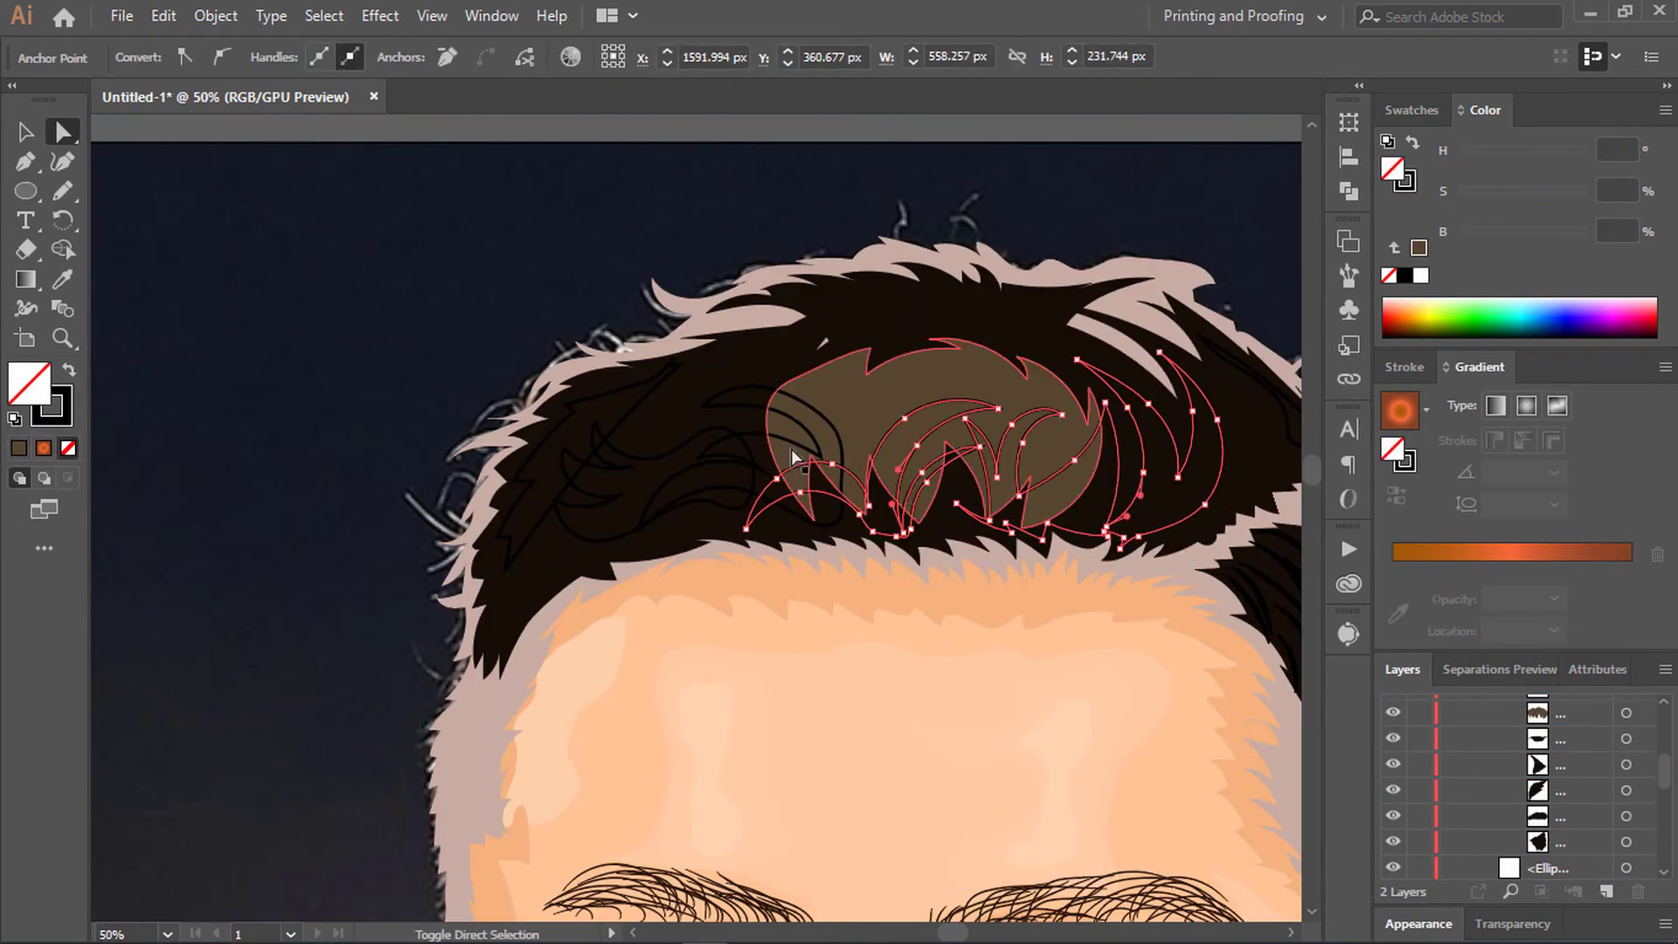
pyautogui.keyDown('shift'); pyautogui.click(490, 376); pyautogui.keyUp('shift')
pyautogui.keyDown('shift'); pyautogui.click(1139, 356); pyautogui.keyUp('shift')
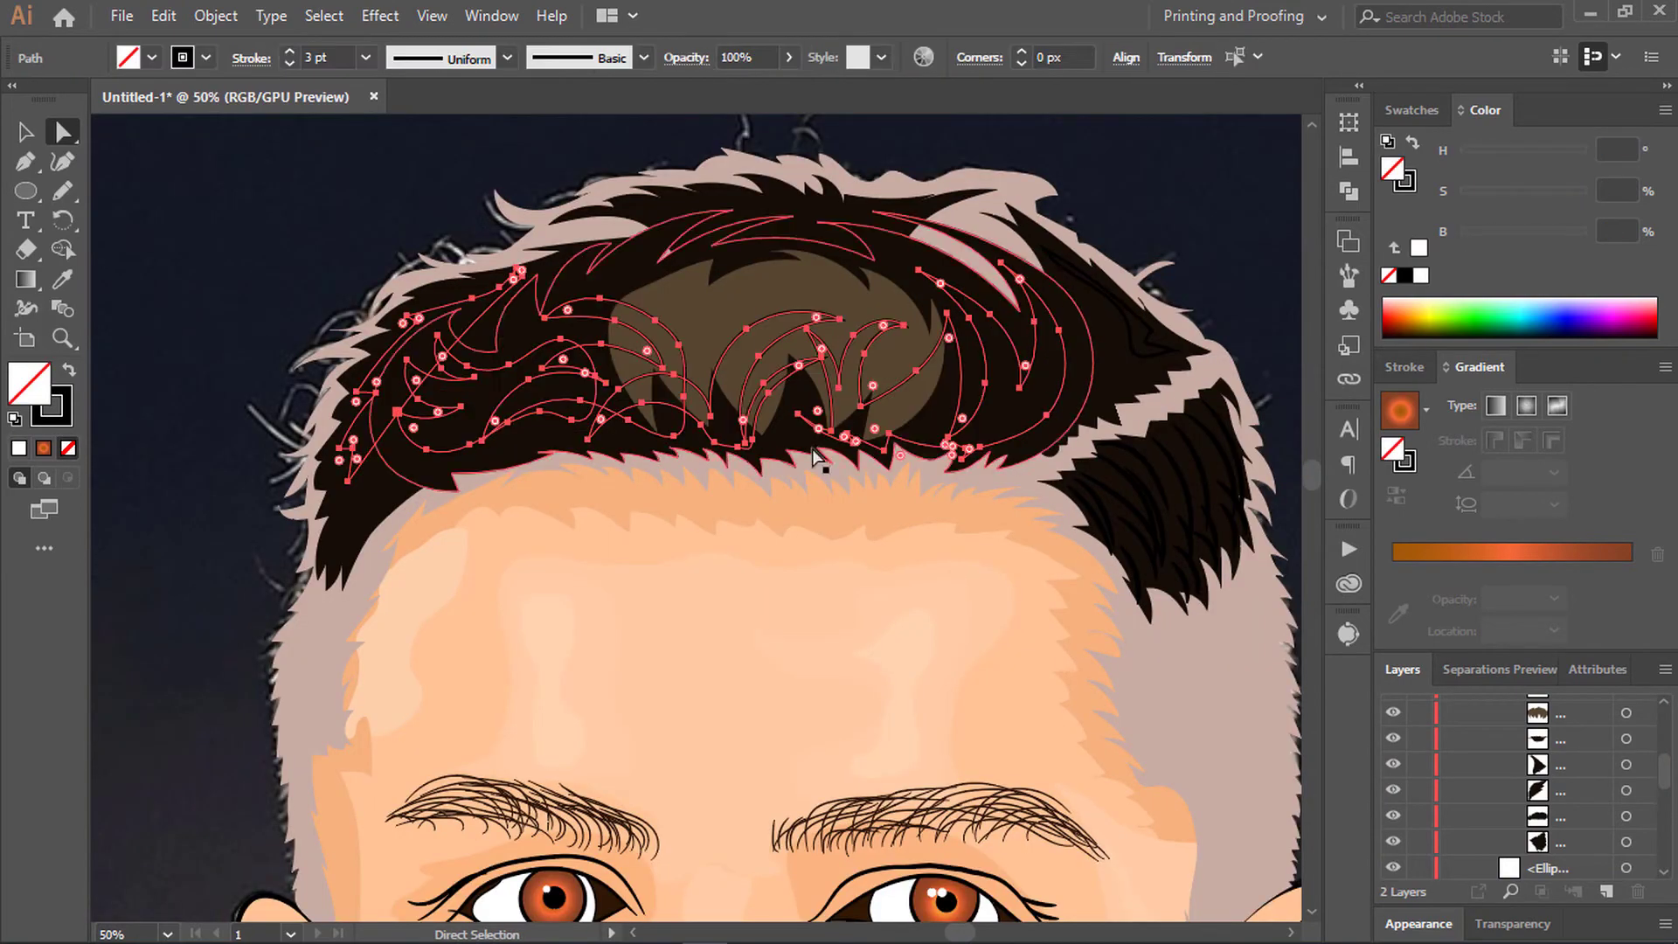
pyautogui.click(69, 369)
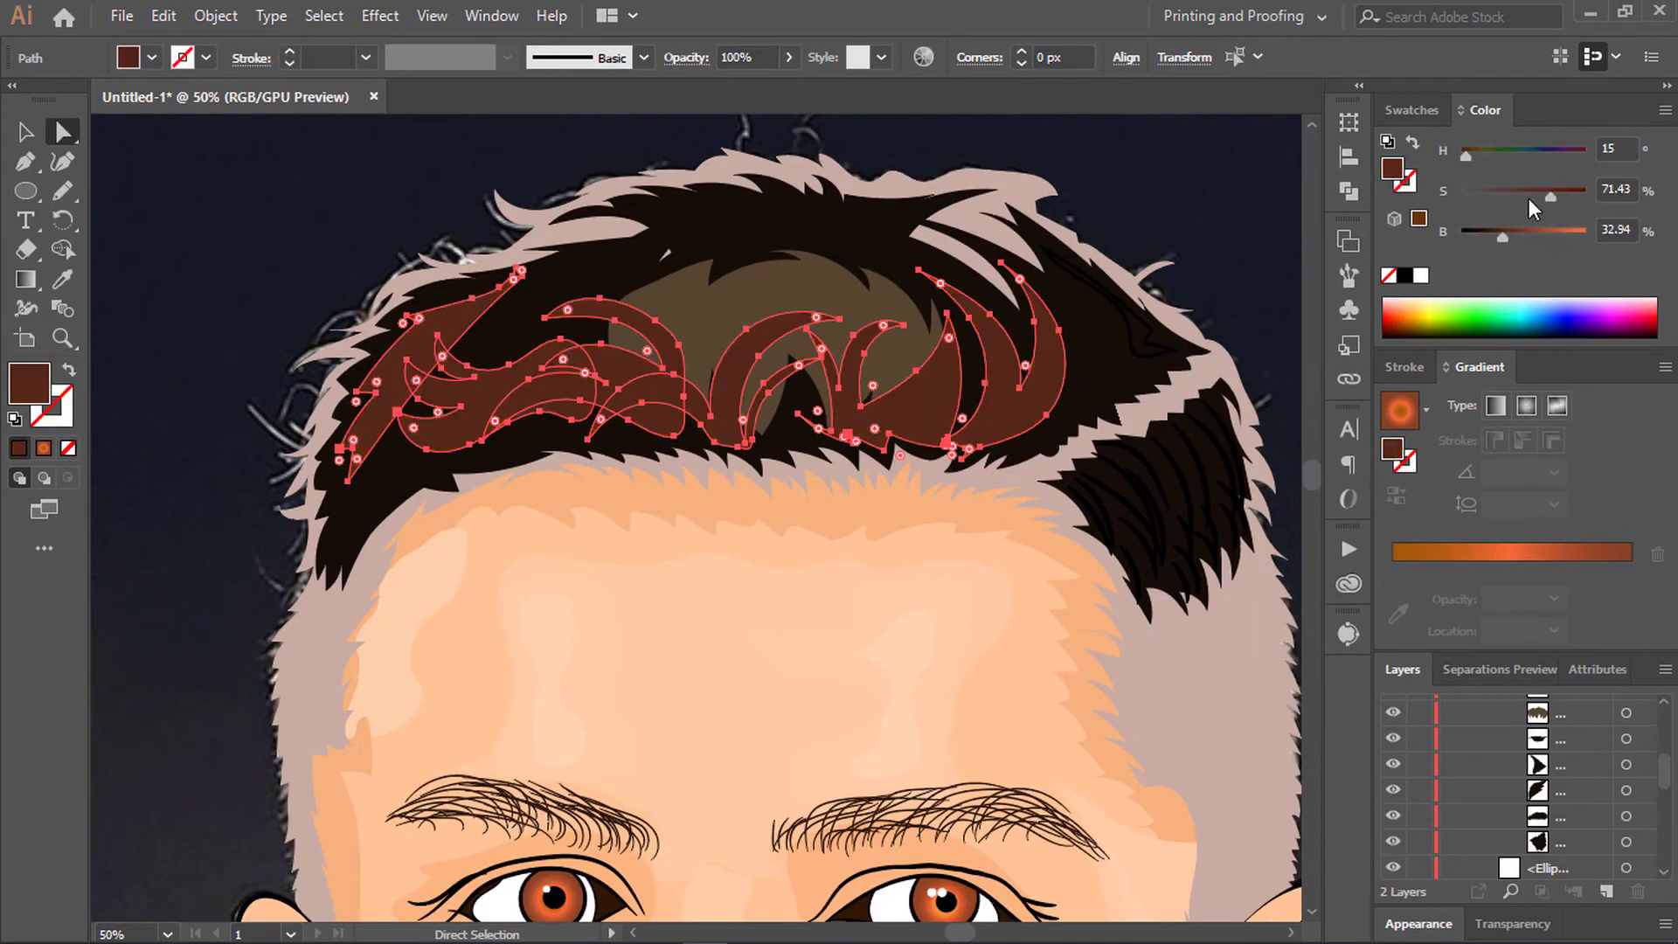
pyautogui.hotkey('ctrl', '-')
# Step: Hide the hair and skin artwork layers to reveal the photo underneath
pyautogui.hotkey('ctrl', 'shift', 'a')
pyautogui.hotkey('ctrl', '-')
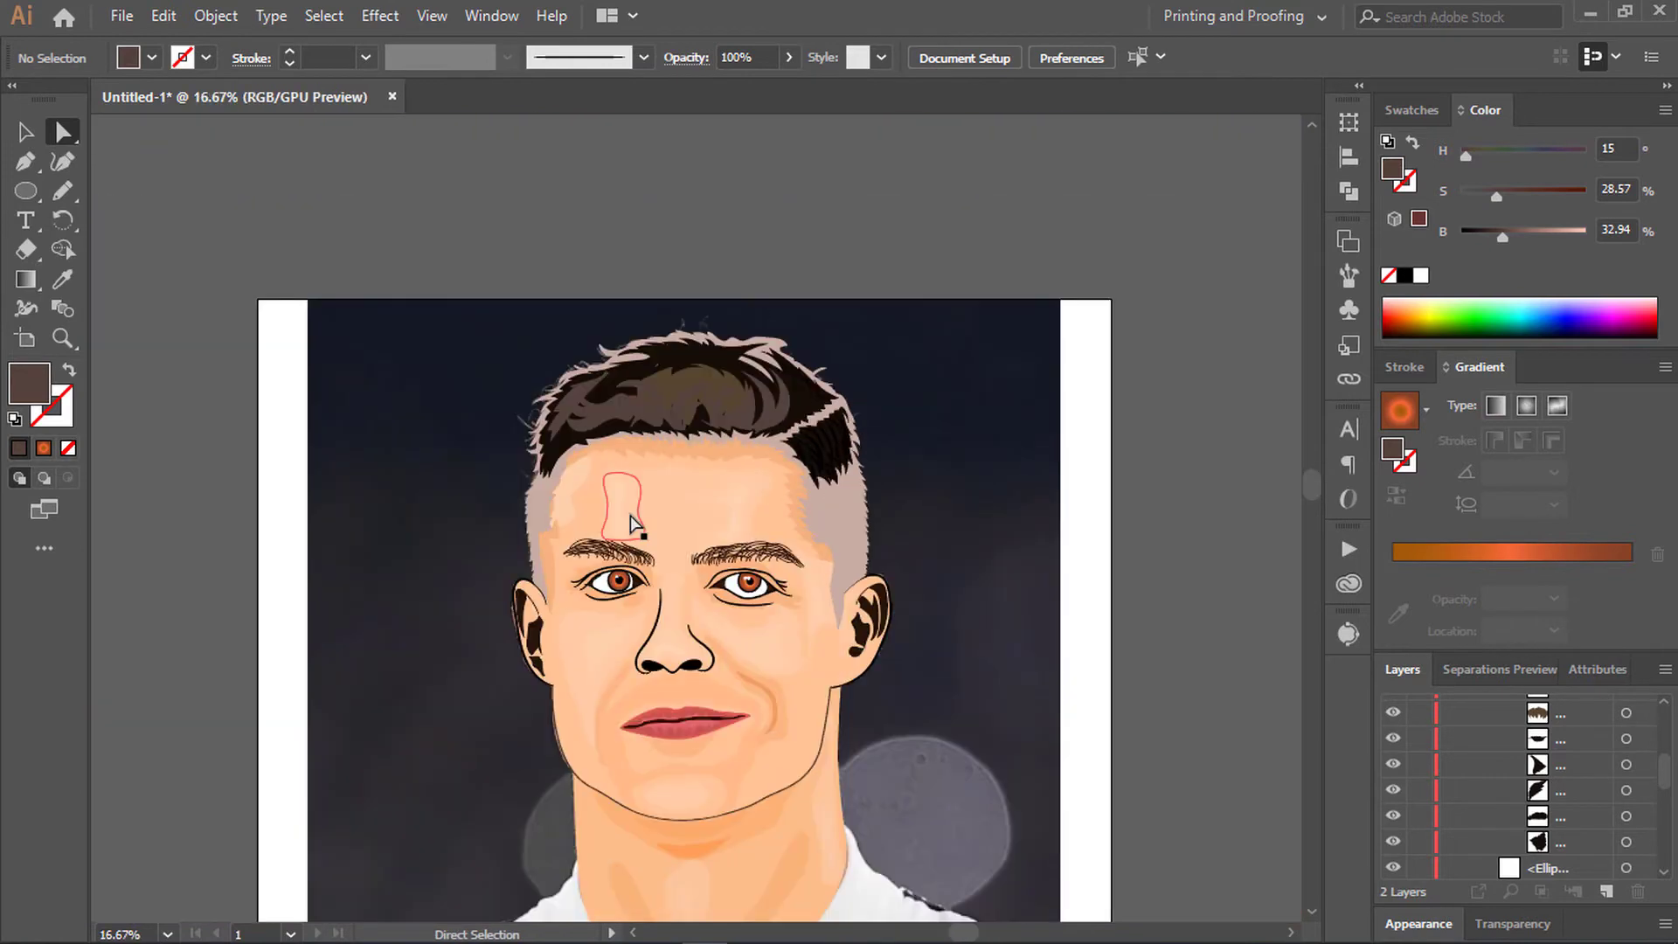
pyautogui.click(1392, 737)
pyautogui.scroll(-2, 1427, 789)
pyautogui.click(1393, 788)
pyautogui.scroll(-2, 1426, 795)
pyautogui.hotkey('ctrl', '+')
pyautogui.hotkey('ctrl', '+')
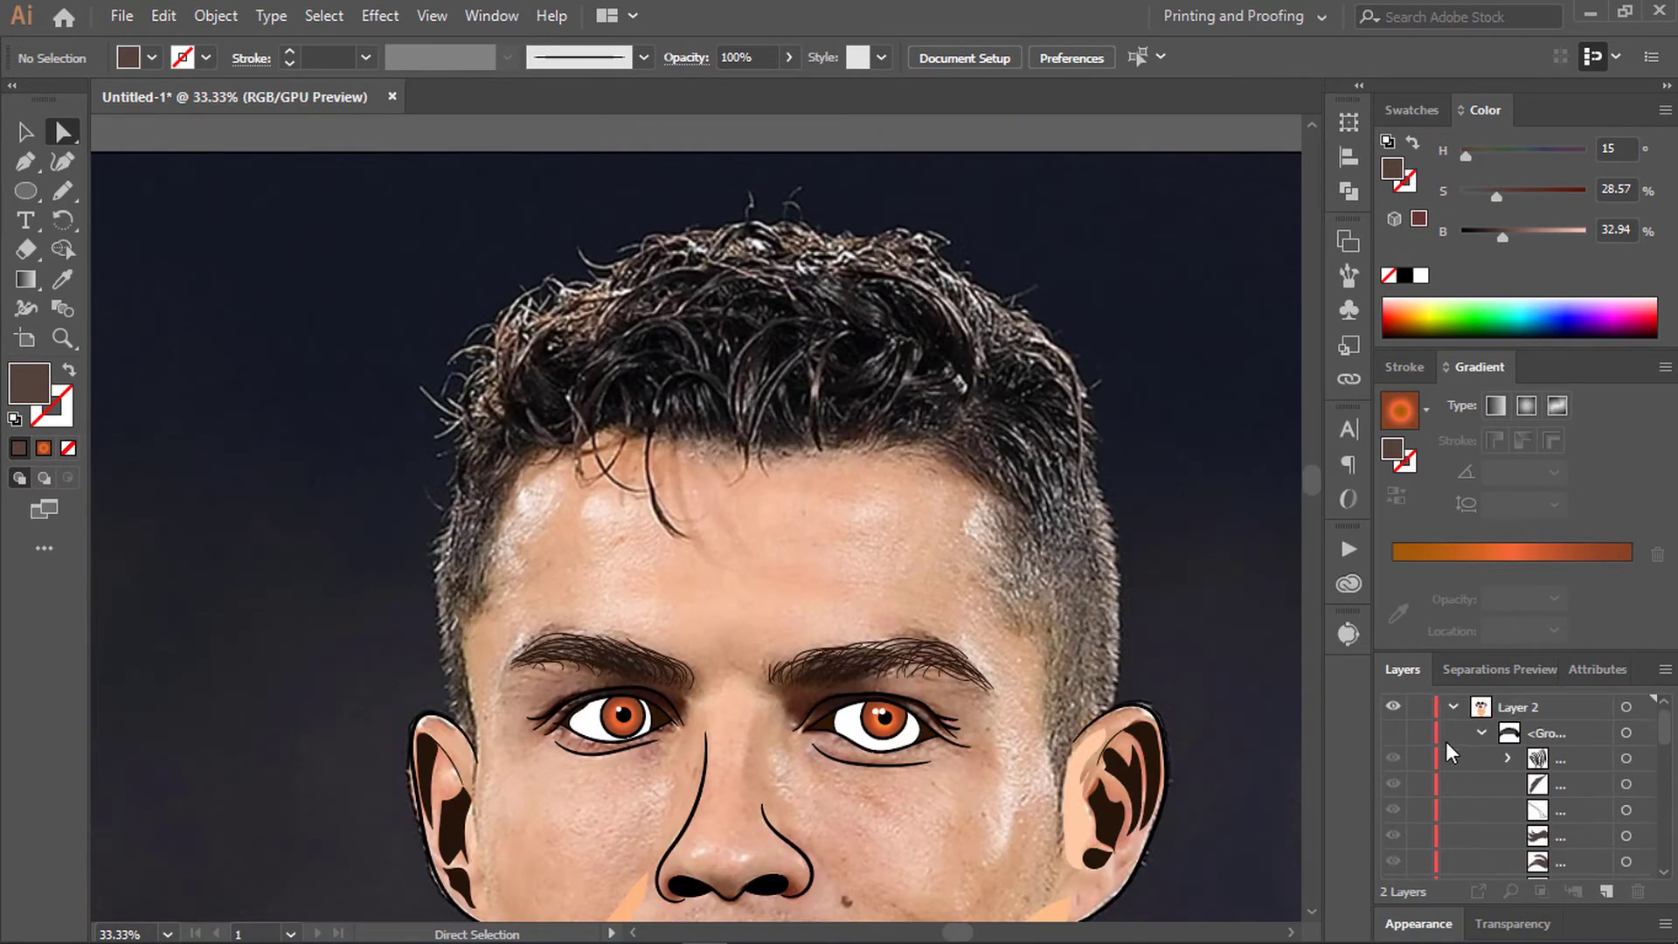
# Step: Make the hair artwork visible again in the Layers panel
pyautogui.click(1393, 706)
pyautogui.scroll(2, 877, 323)
pyautogui.scroll(2, 877, 323)
# Step: Select the crown and top hair pieces and shift them to a warmer, lighter brown
pyautogui.click(759, 330)
pyautogui.click(935, 384)
pyautogui.scroll(-2, 1573, 784)
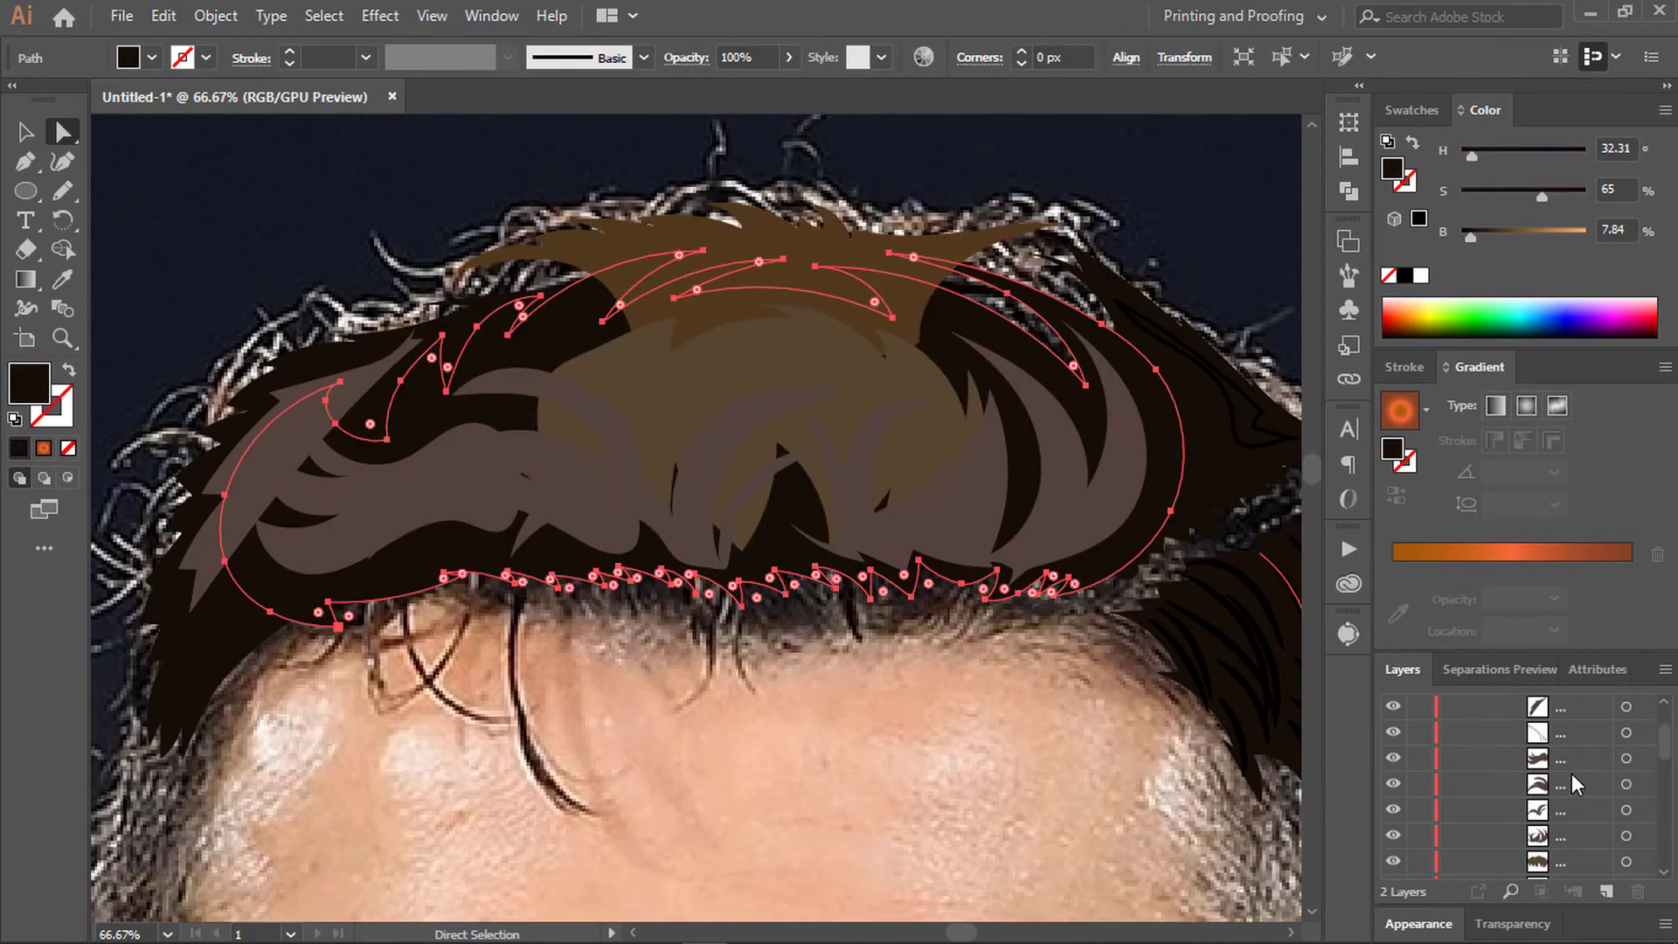
pyautogui.click(1624, 785)
pyautogui.click(1623, 777)
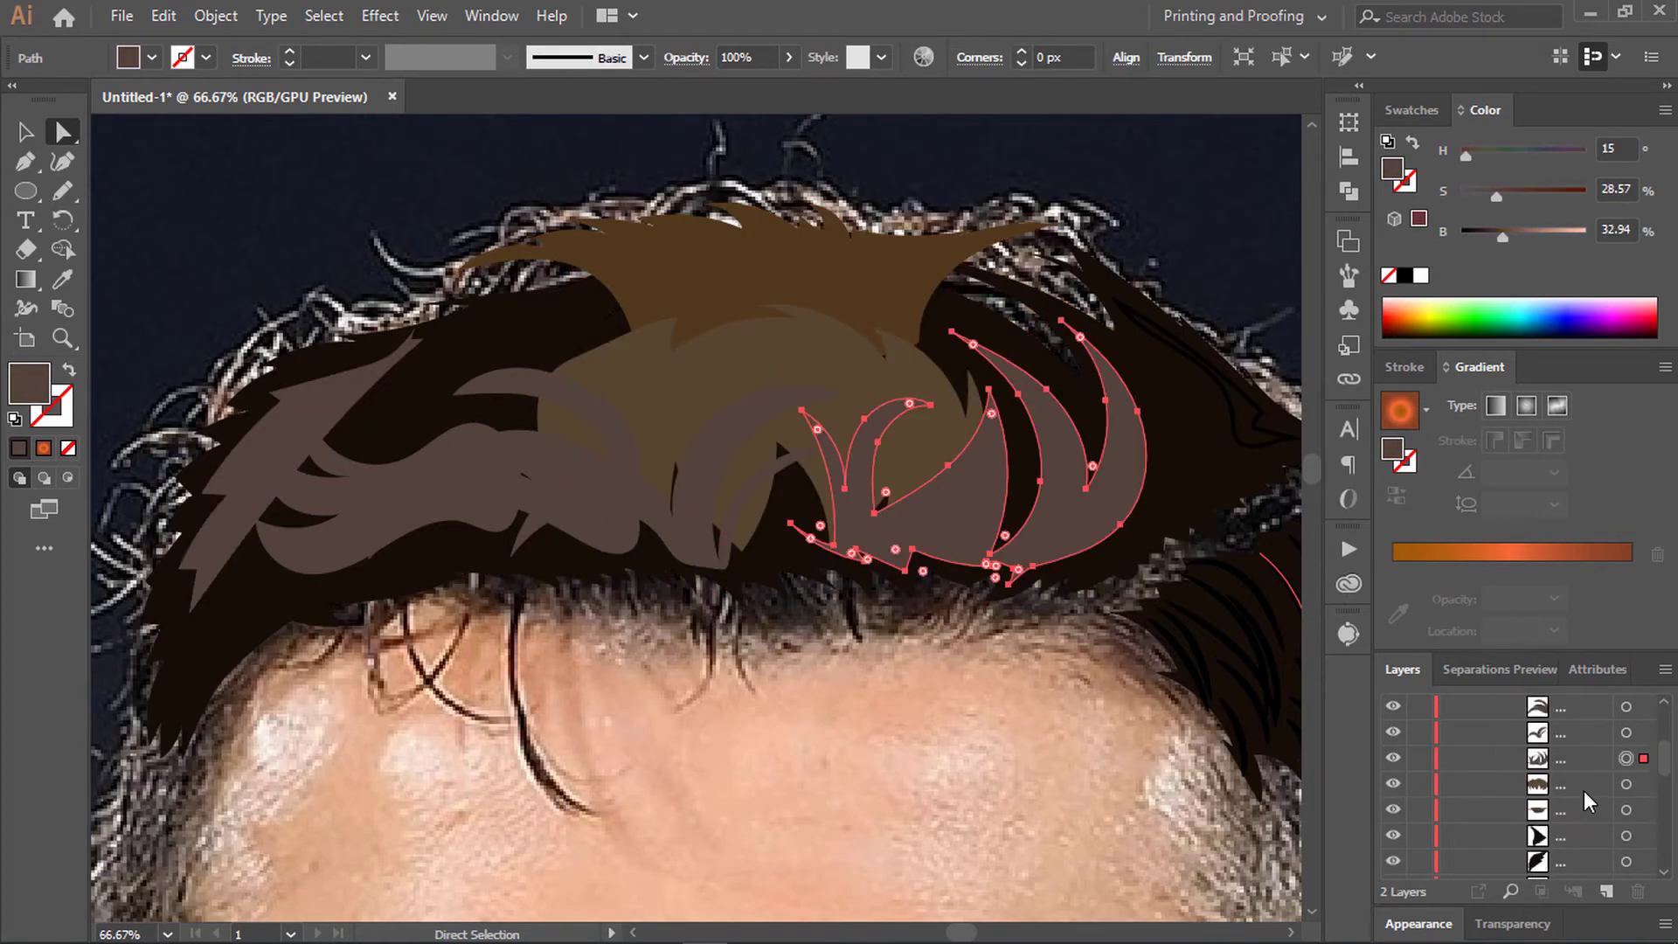
pyautogui.scroll(-5, 1617, 777)
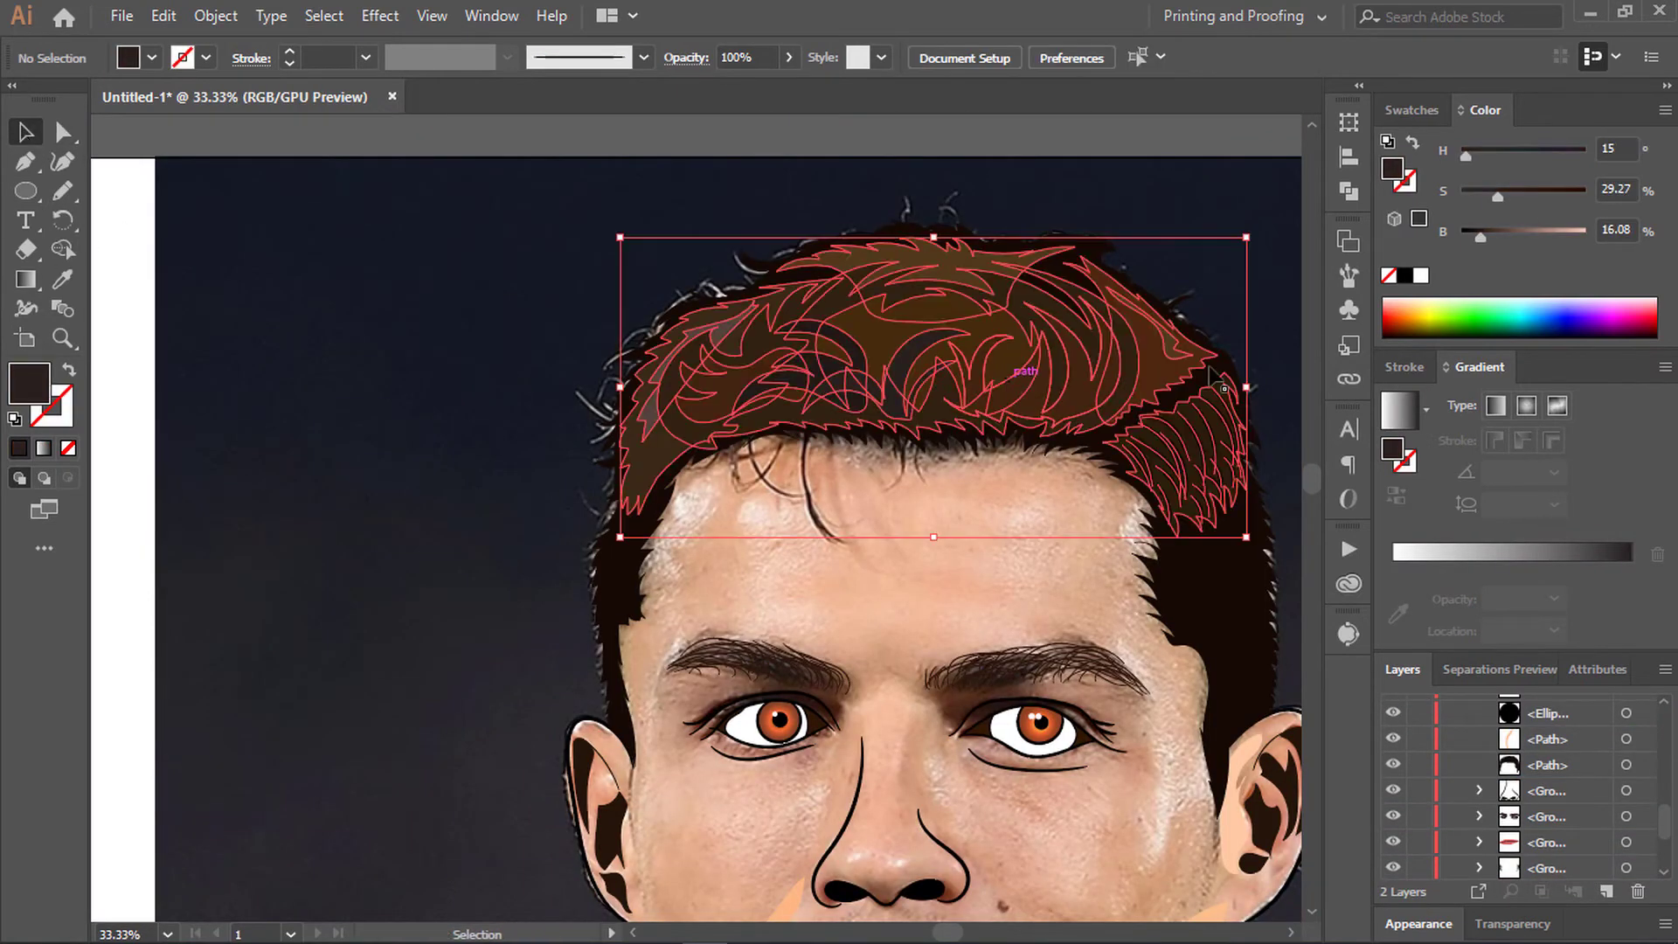
pyautogui.scroll(-4, 891, 531)
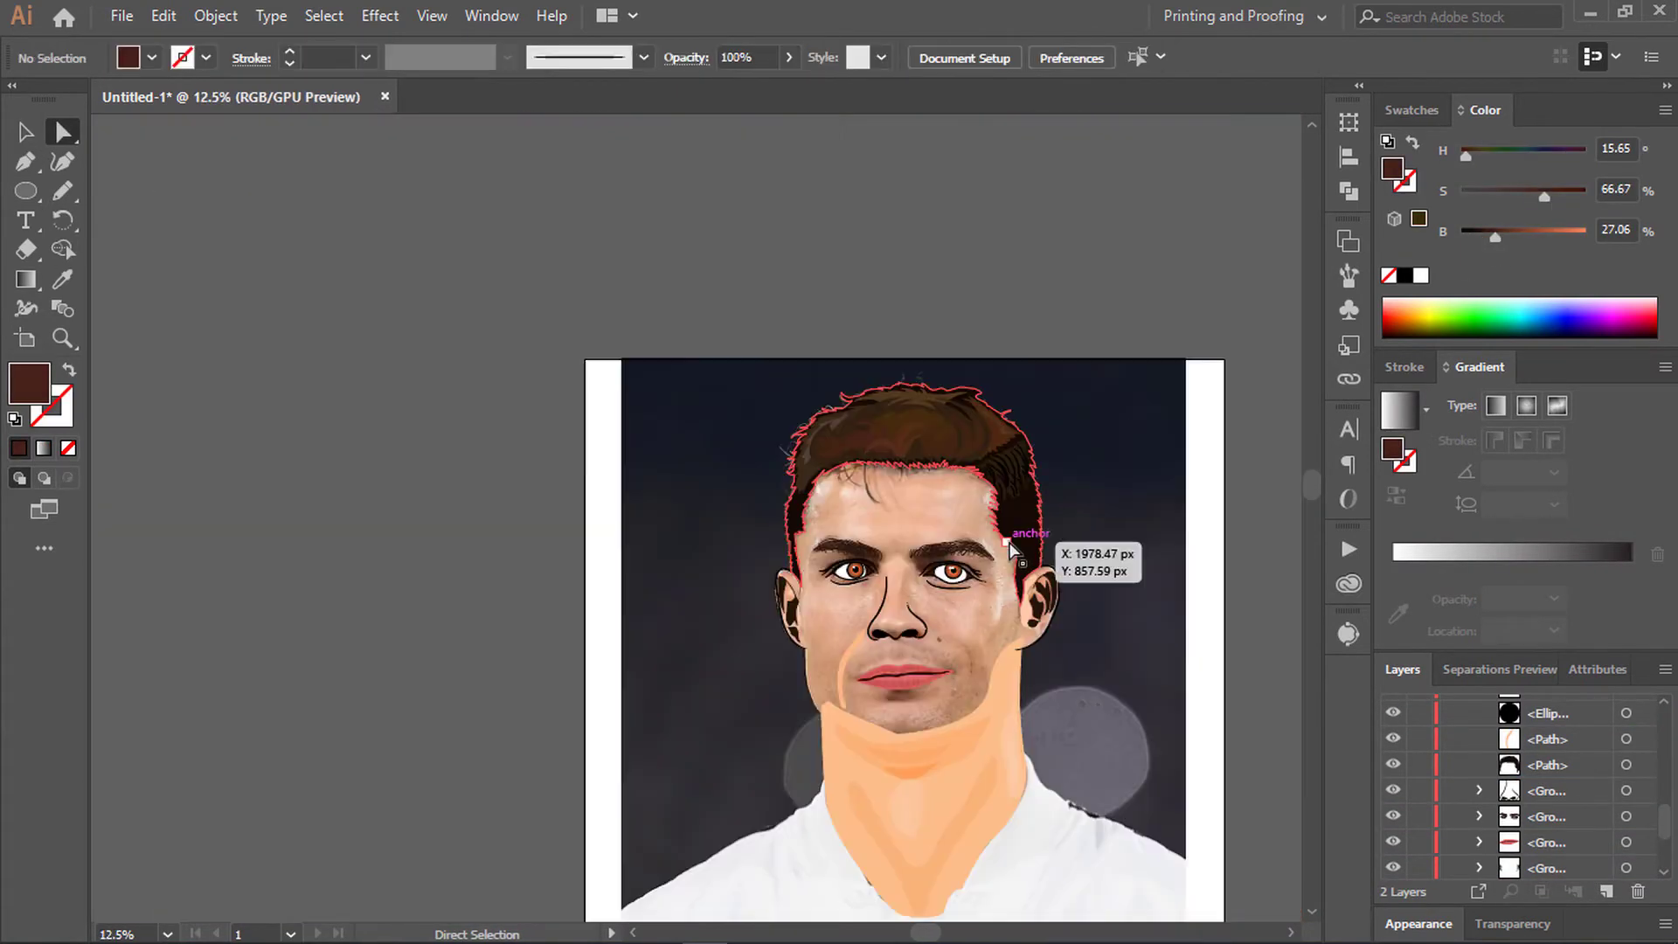
pyautogui.scroll(-1, 892, 531)
pyautogui.scroll(4, 891, 531)
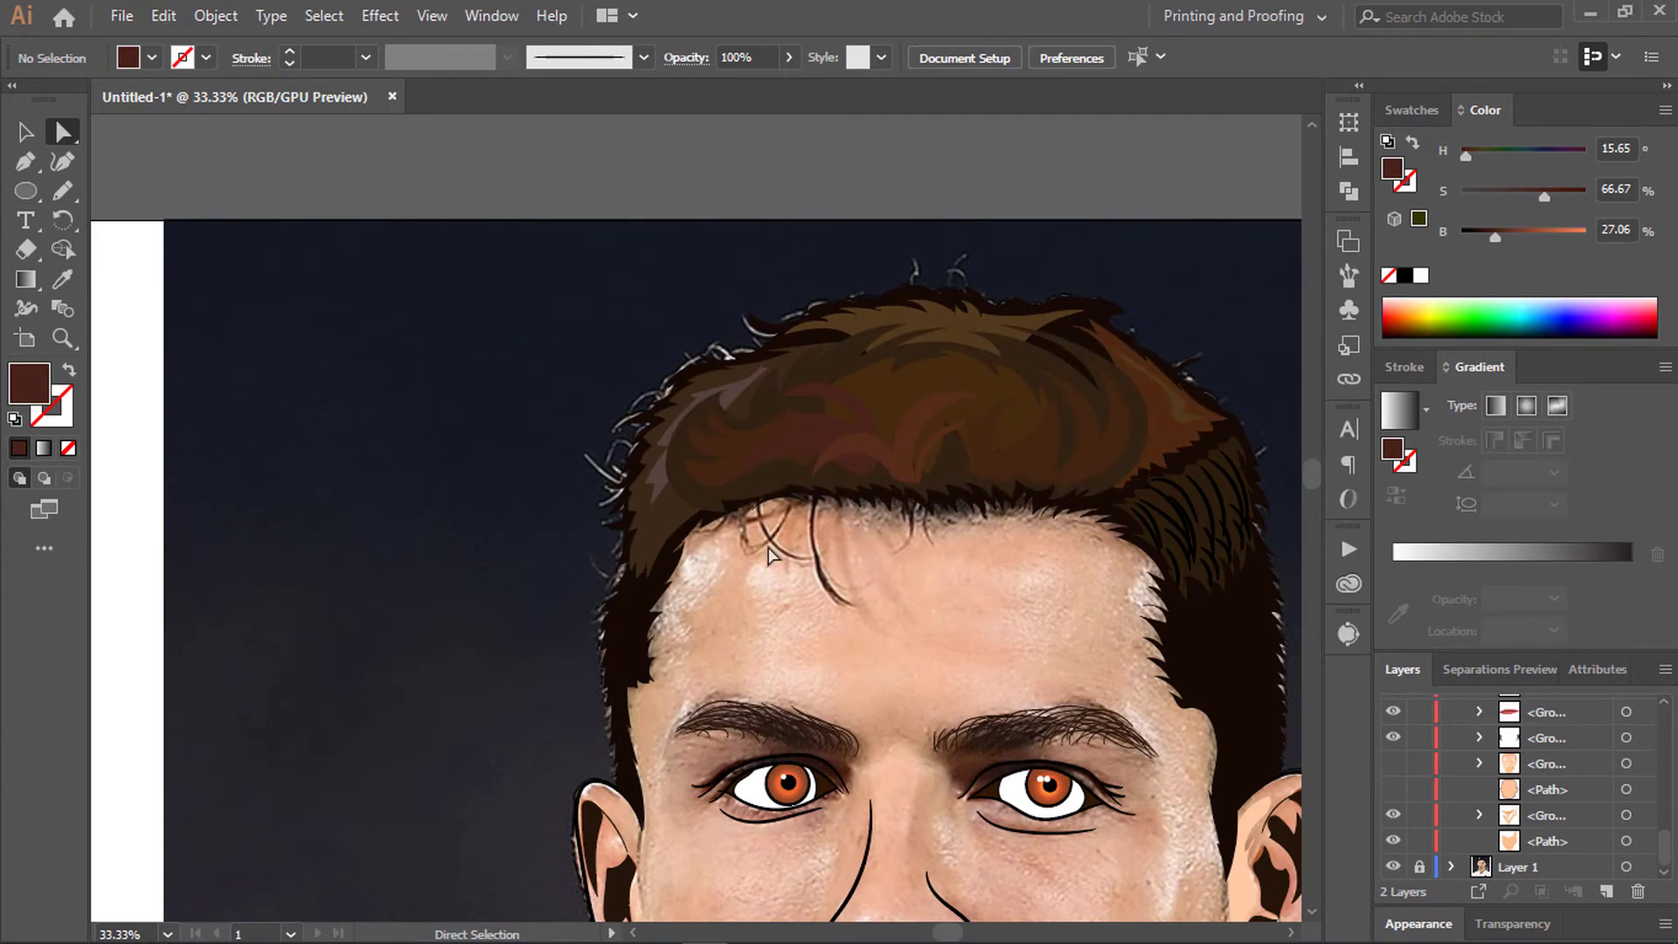
# Step: Pick out the central hair patch and darken the small left strand's brown
pyautogui.click(1009, 435)
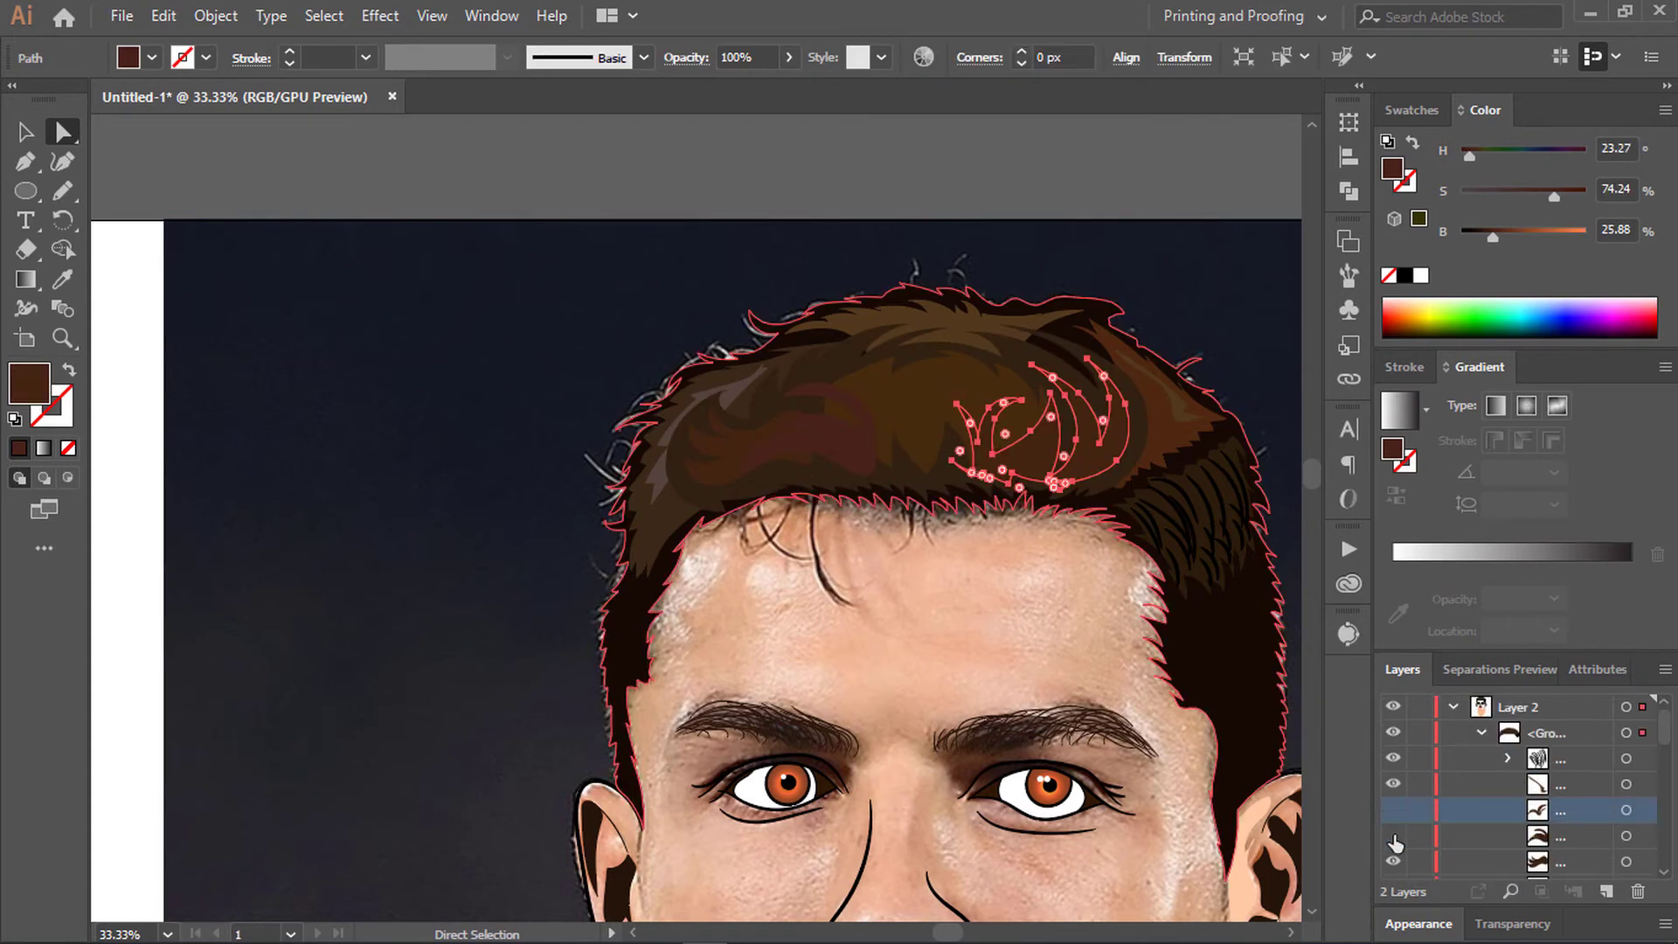
pyautogui.scroll(-2, 956, 484)
pyautogui.scroll(2, 956, 484)
pyautogui.click(917, 393)
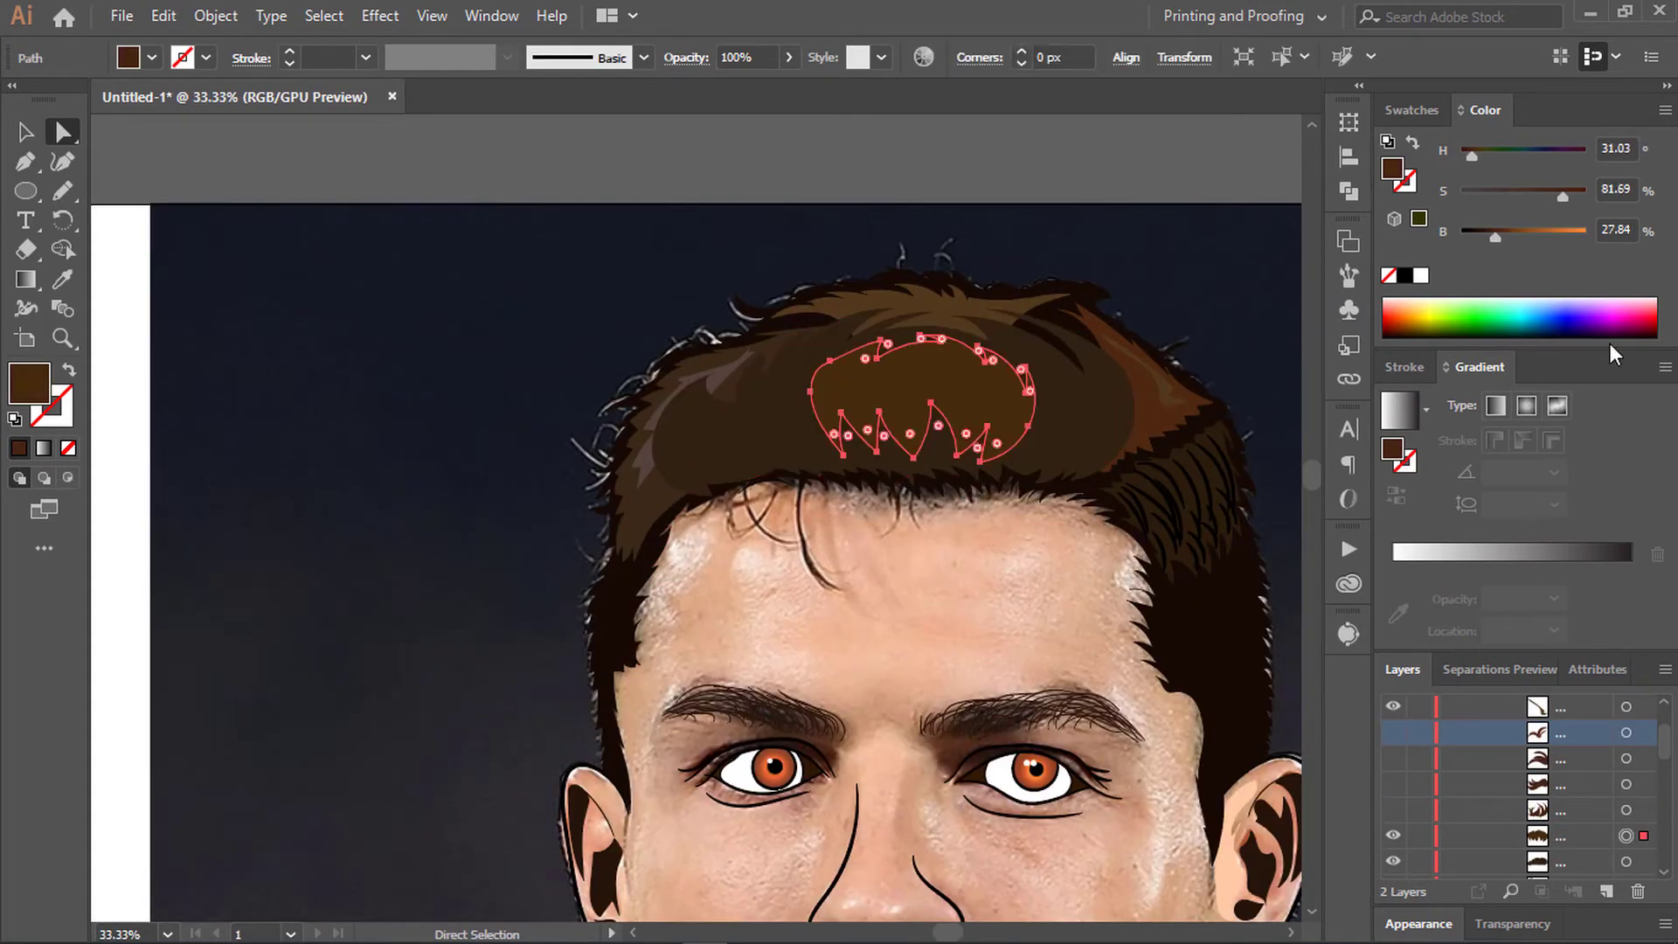
pyautogui.hotkey('ctrl', 'alt', '[')
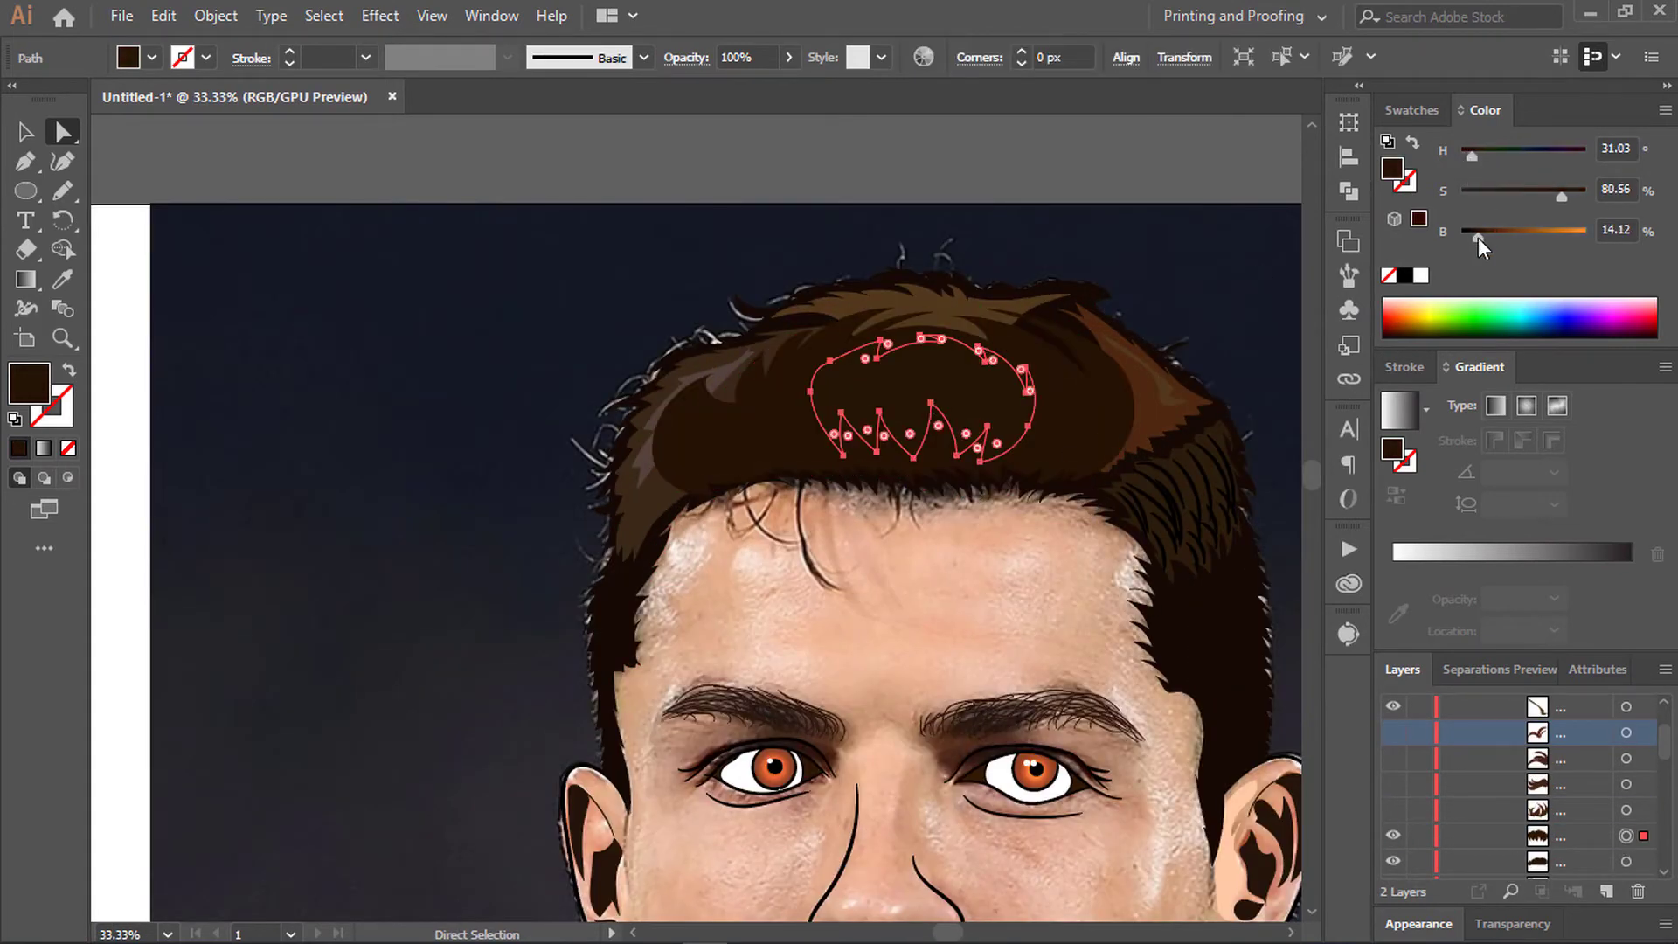
pyautogui.hotkey('ctrl', 'shift', 'a')
pyautogui.click(908, 411)
pyautogui.click(646, 408)
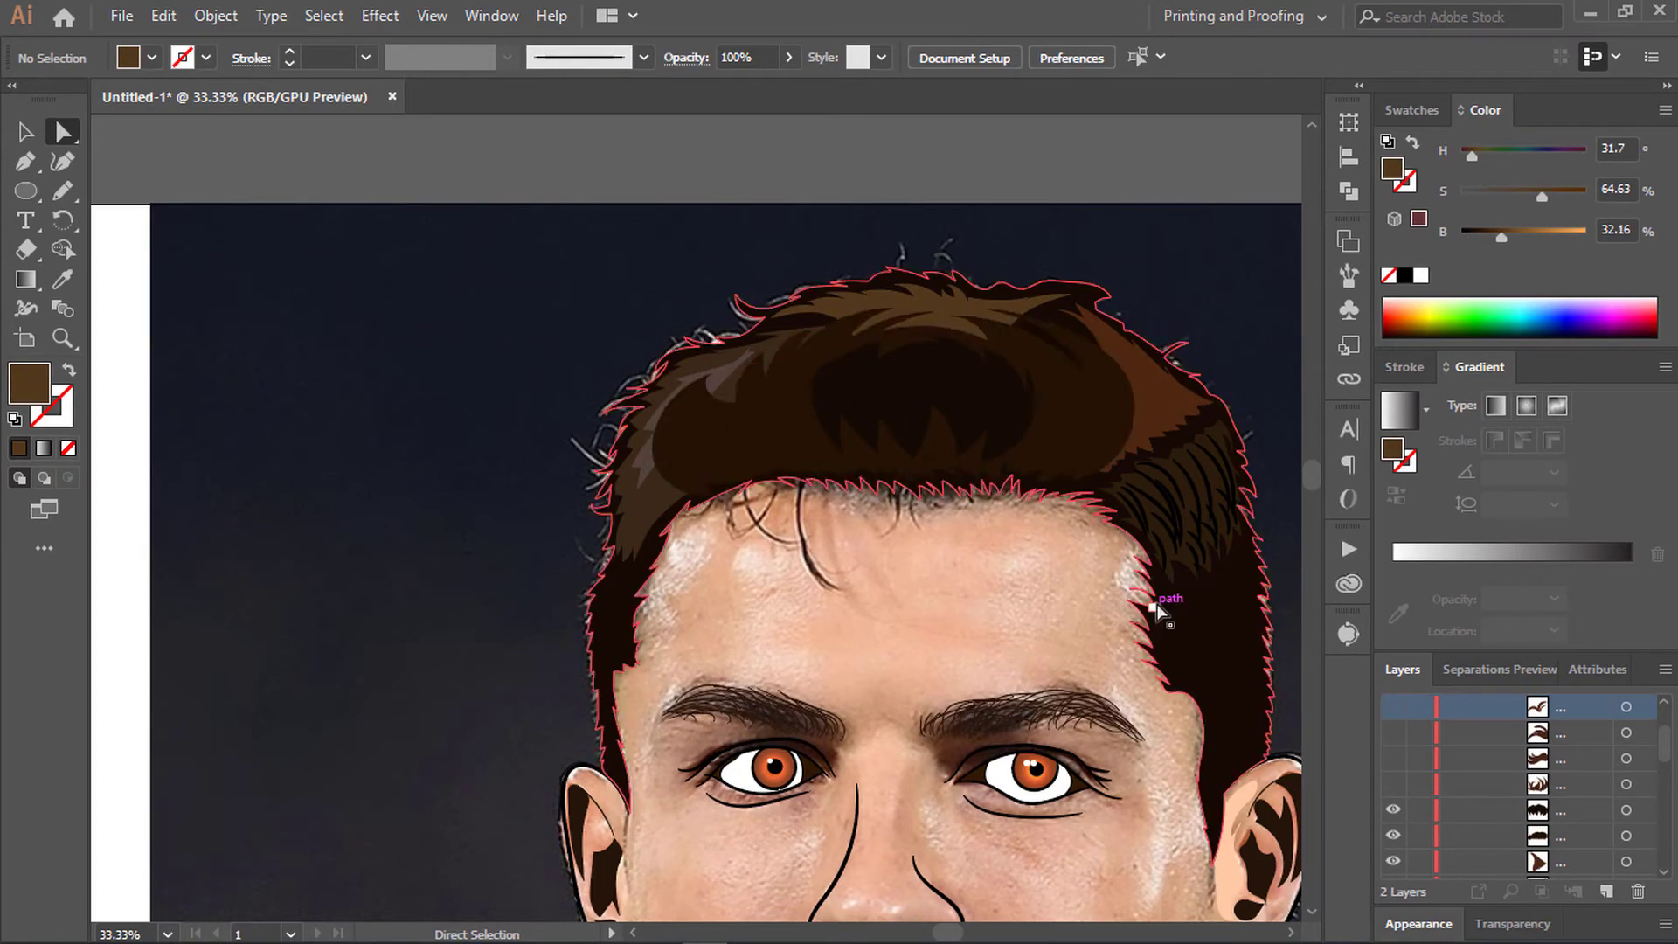
pyautogui.scroll(1, 891, 262)
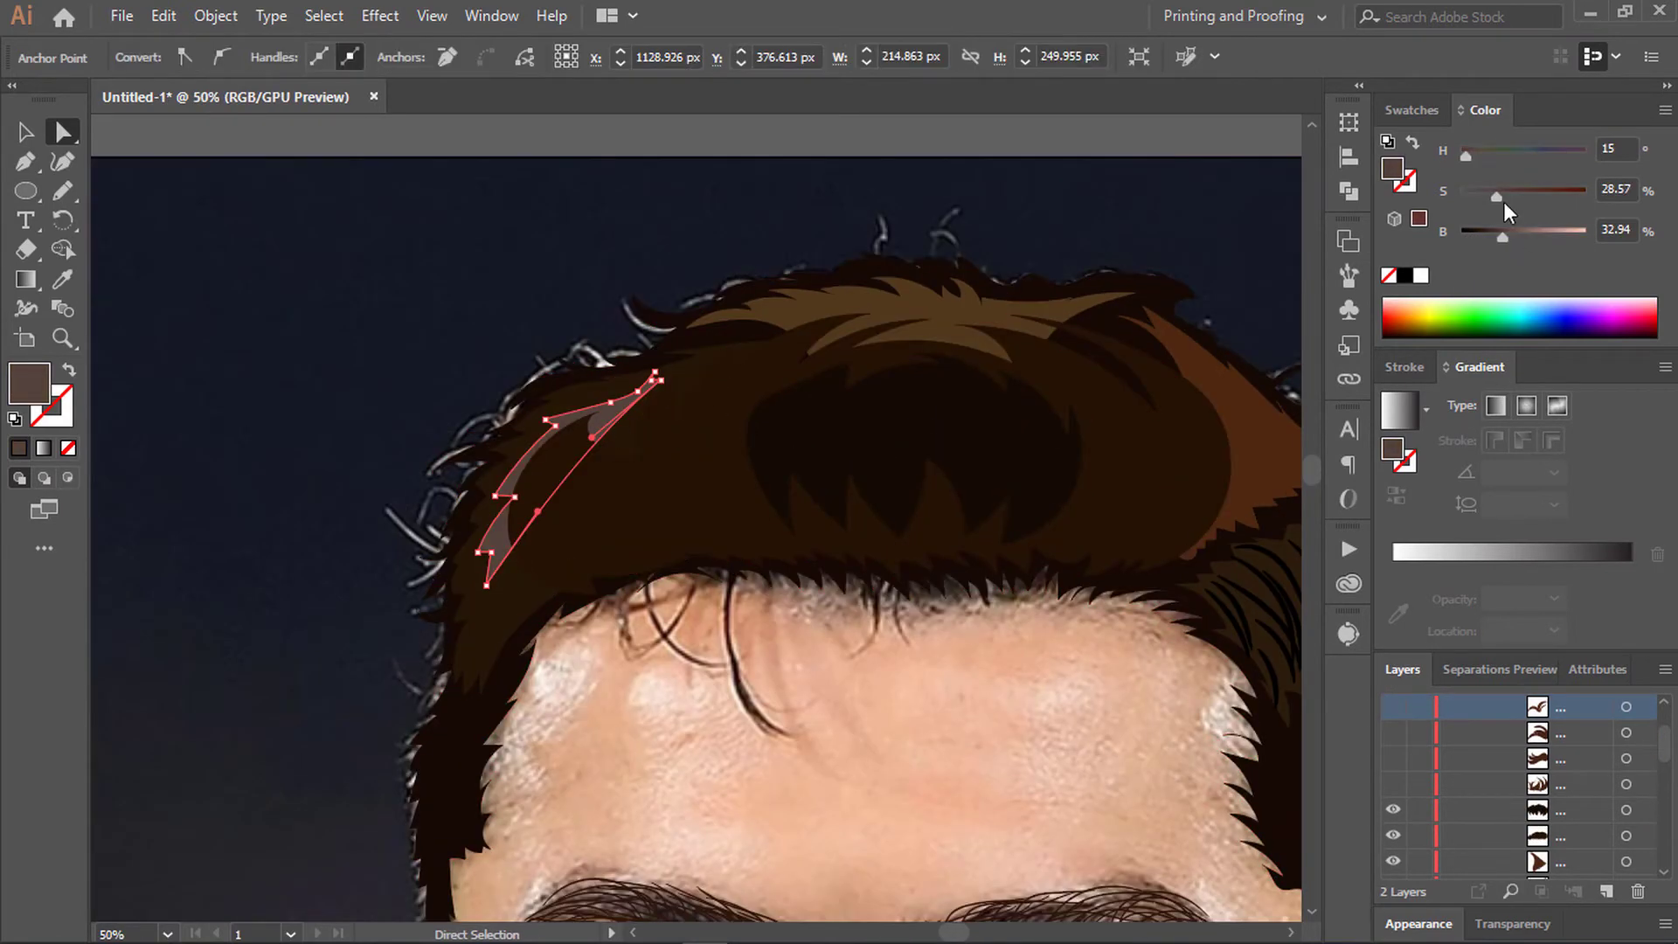
pyautogui.moveTo(1490, 235); pyautogui.dragTo(1493, 238)
pyautogui.hotkey('ctrl', '-')
pyautogui.hotkey('ctrl', '-')
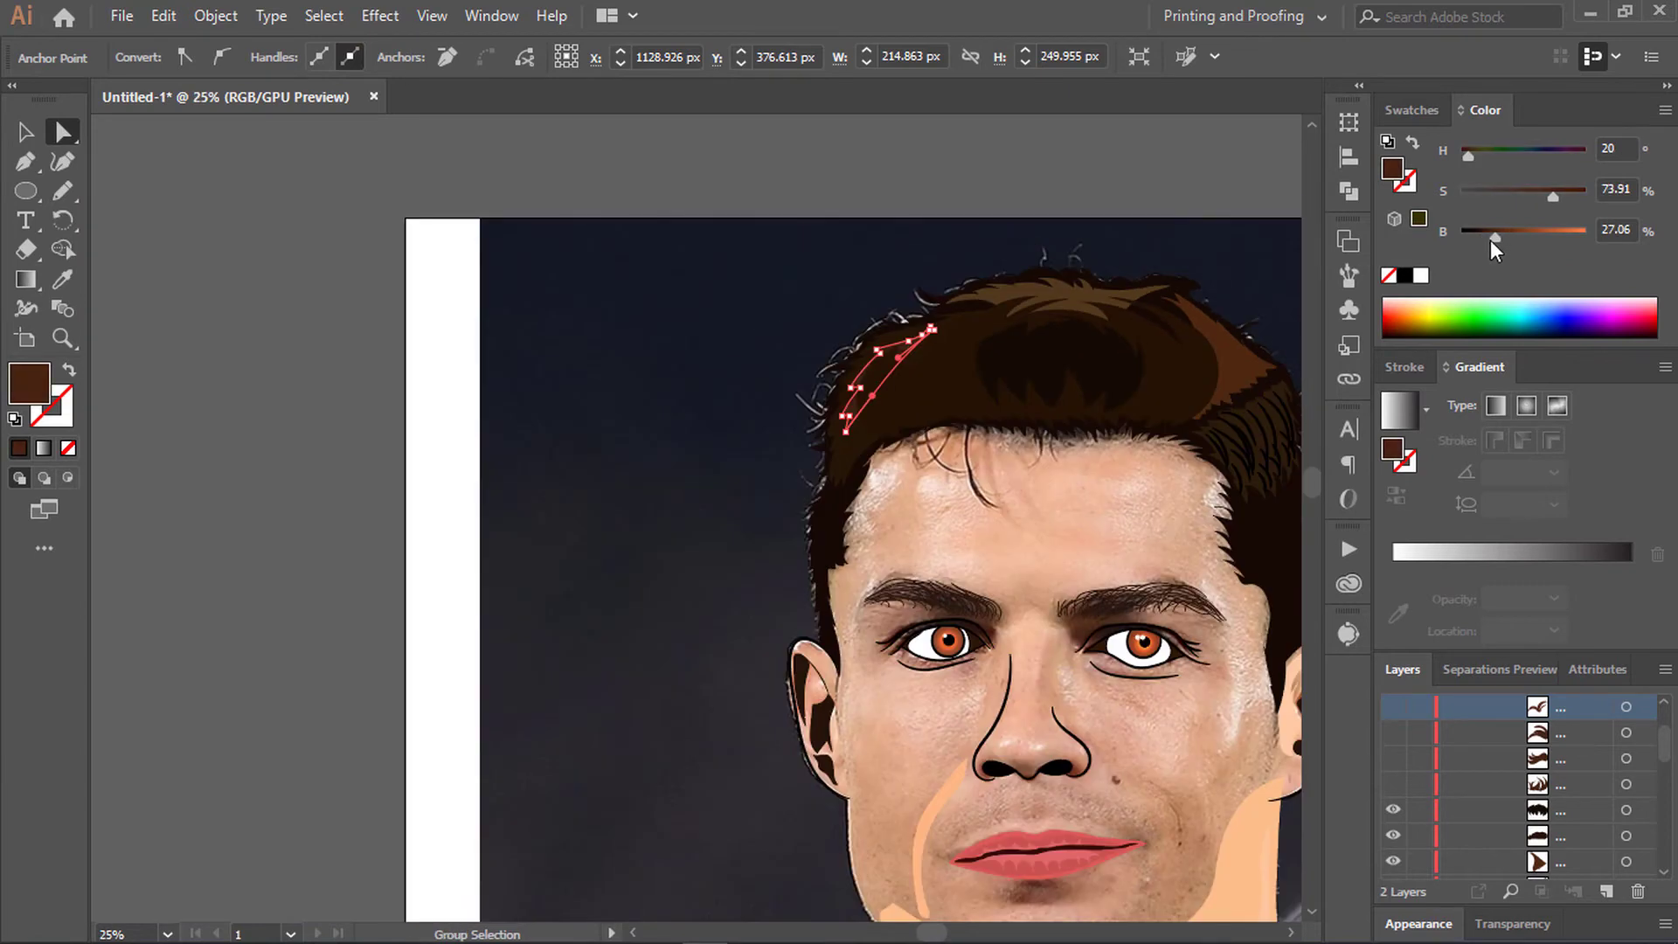
pyautogui.click(1286, 312)
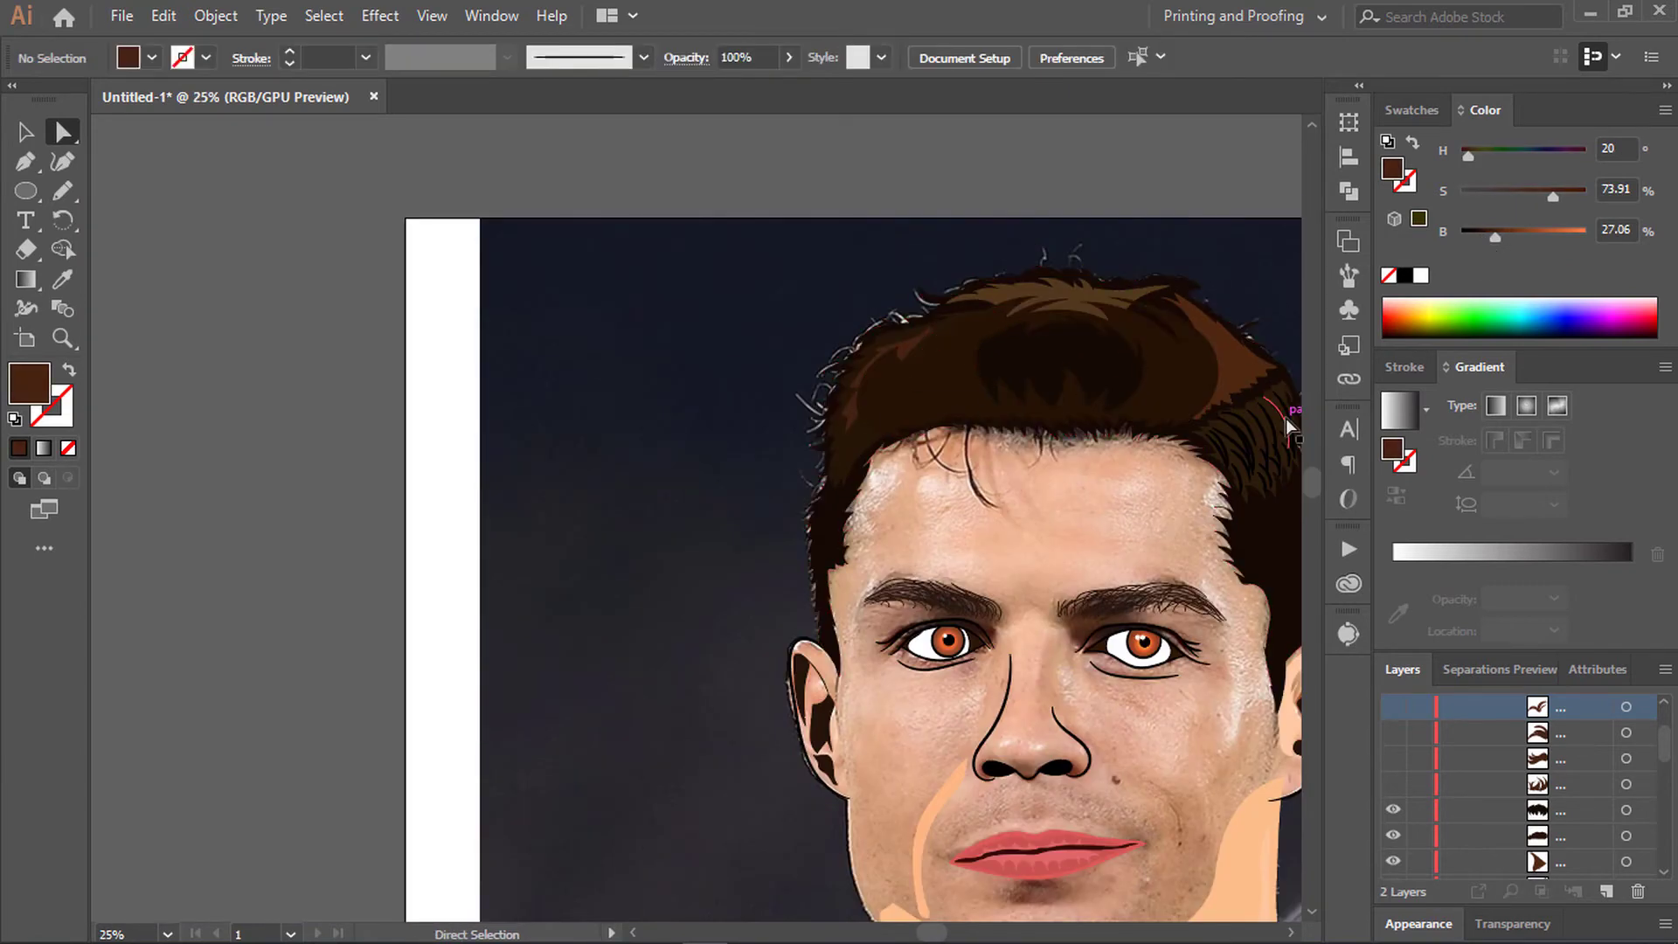
# Step: Darken the crown hair path's fill and zoom out to check the hair
pyautogui.click(1039, 279)
pyautogui.hotkey('ctrl', '-')
pyautogui.hotkey('ctrl', '+')
pyautogui.hotkey('ctrl', '+')
pyautogui.moveTo(1495, 238); pyautogui.dragTo(1489, 238)
pyautogui.hotkey('ctrl', 'shift', 'a')
pyautogui.hotkey('ctrl', '-')
pyautogui.hotkey('ctrl', '-')
pyautogui.hotkey('ctrl', '-')
pyautogui.hotkey('ctrl', '-')
pyautogui.hotkey('ctrl', '+')
pyautogui.hotkey('ctrl', '+')
pyautogui.hotkey('ctrl', '+')
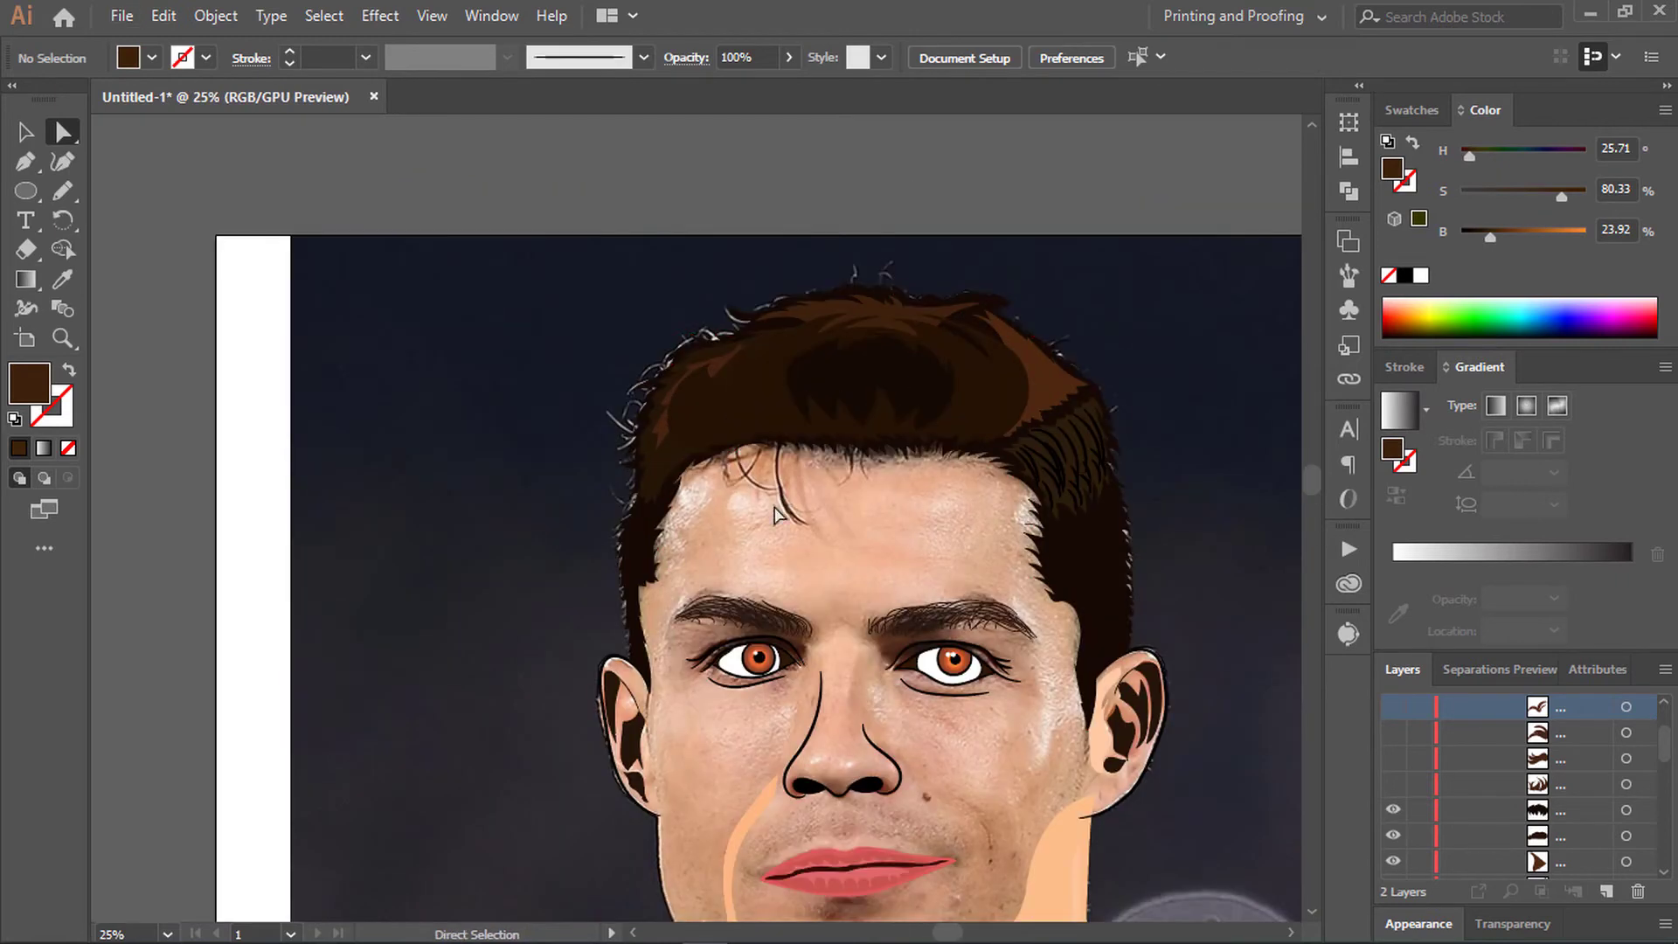
pyautogui.hotkey('ctrl', '+')
pyautogui.hotkey('ctrl', '-')
pyautogui.hotkey('ctrl', '+')
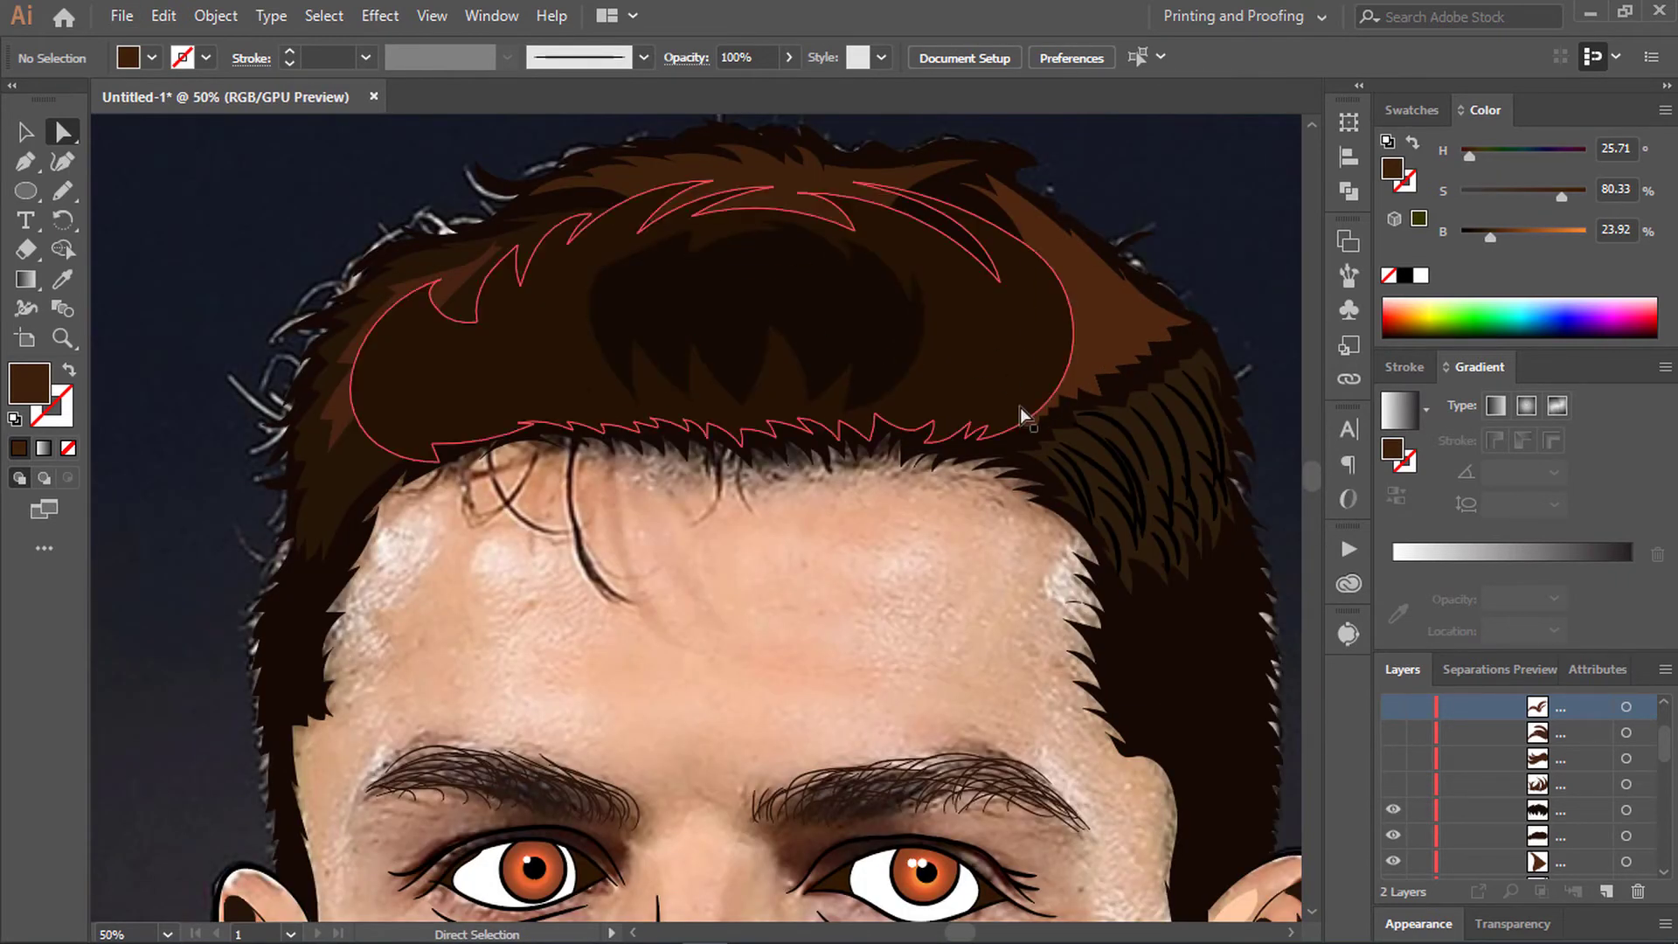
# Step: With a 4 pt black Paintbrush stroke and no fill, paint five curving hair strands
pyautogui.click(62, 191)
pyautogui.click(131, 187)
pyautogui.hotkey('shift', 'x')
pyautogui.moveTo(967, 407)
pyautogui.mouseDown()
pyautogui.moveTo(992, 308)
pyautogui.moveTo(944, 253)
pyautogui.mouseUp()
pyautogui.moveTo(874, 393); pyautogui.dragTo(843, 297)
pyautogui.moveTo(943, 293); pyautogui.dragTo(922, 271)
pyautogui.moveTo(410, 419); pyautogui.dragTo(494, 310)
pyautogui.moveTo(552, 400); pyautogui.dragTo(511, 325)
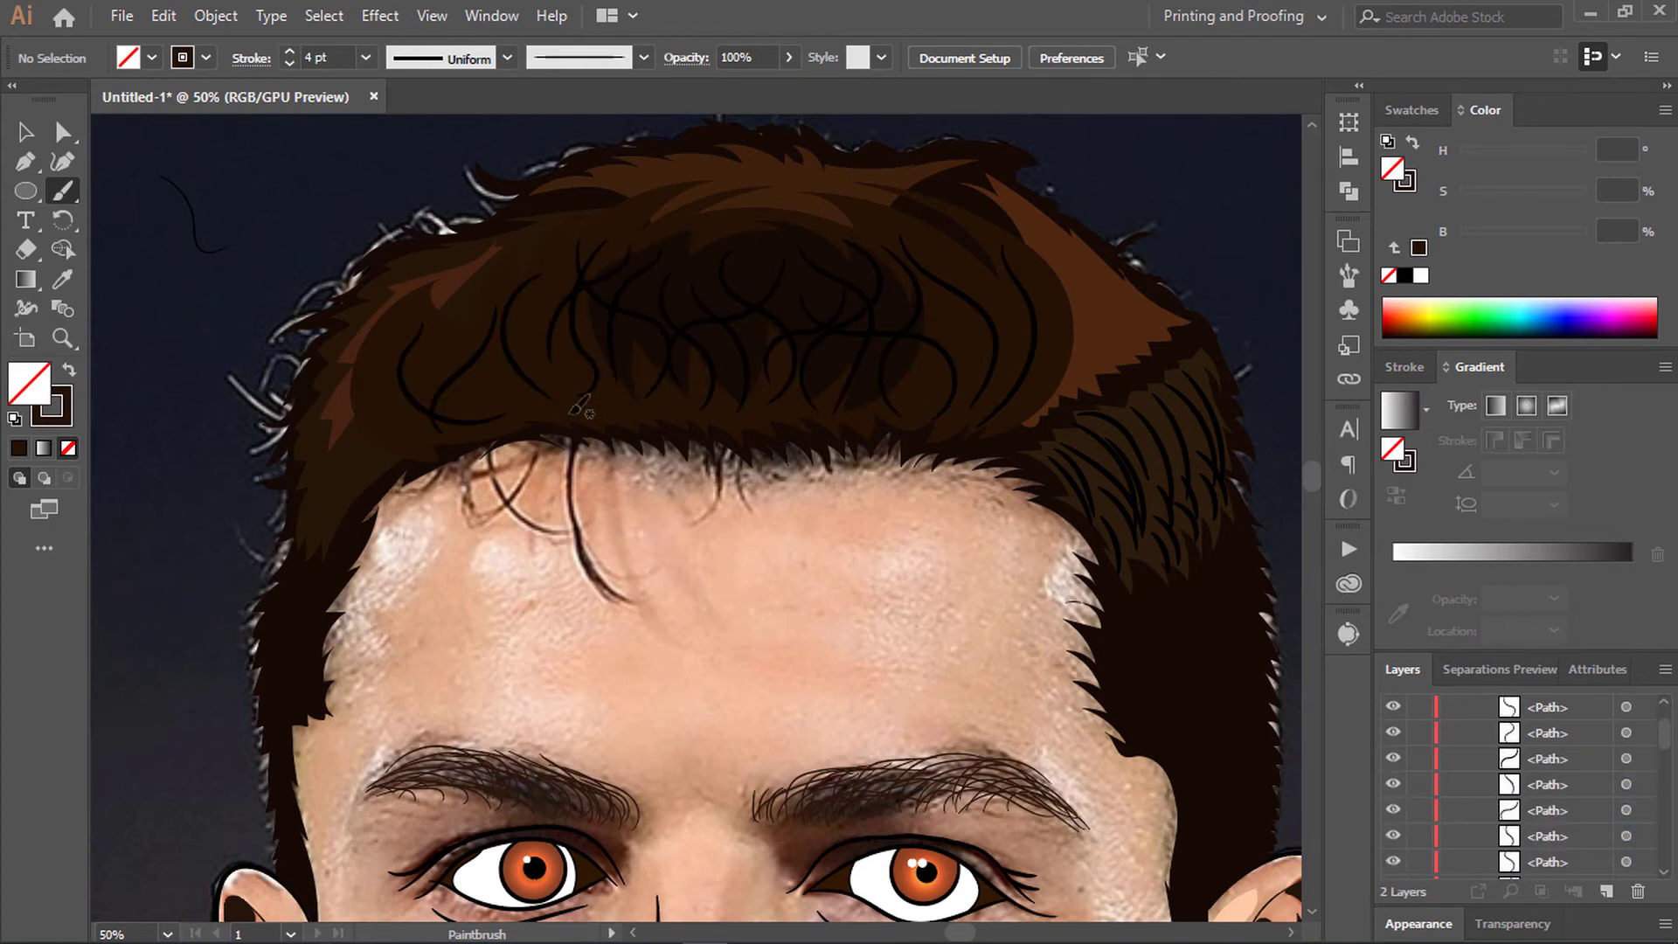
# Step: Paint two more curly strands near the top of the hair
pyautogui.scroll(1, 732, 271)
pyautogui.scroll(-1, 919, 268)
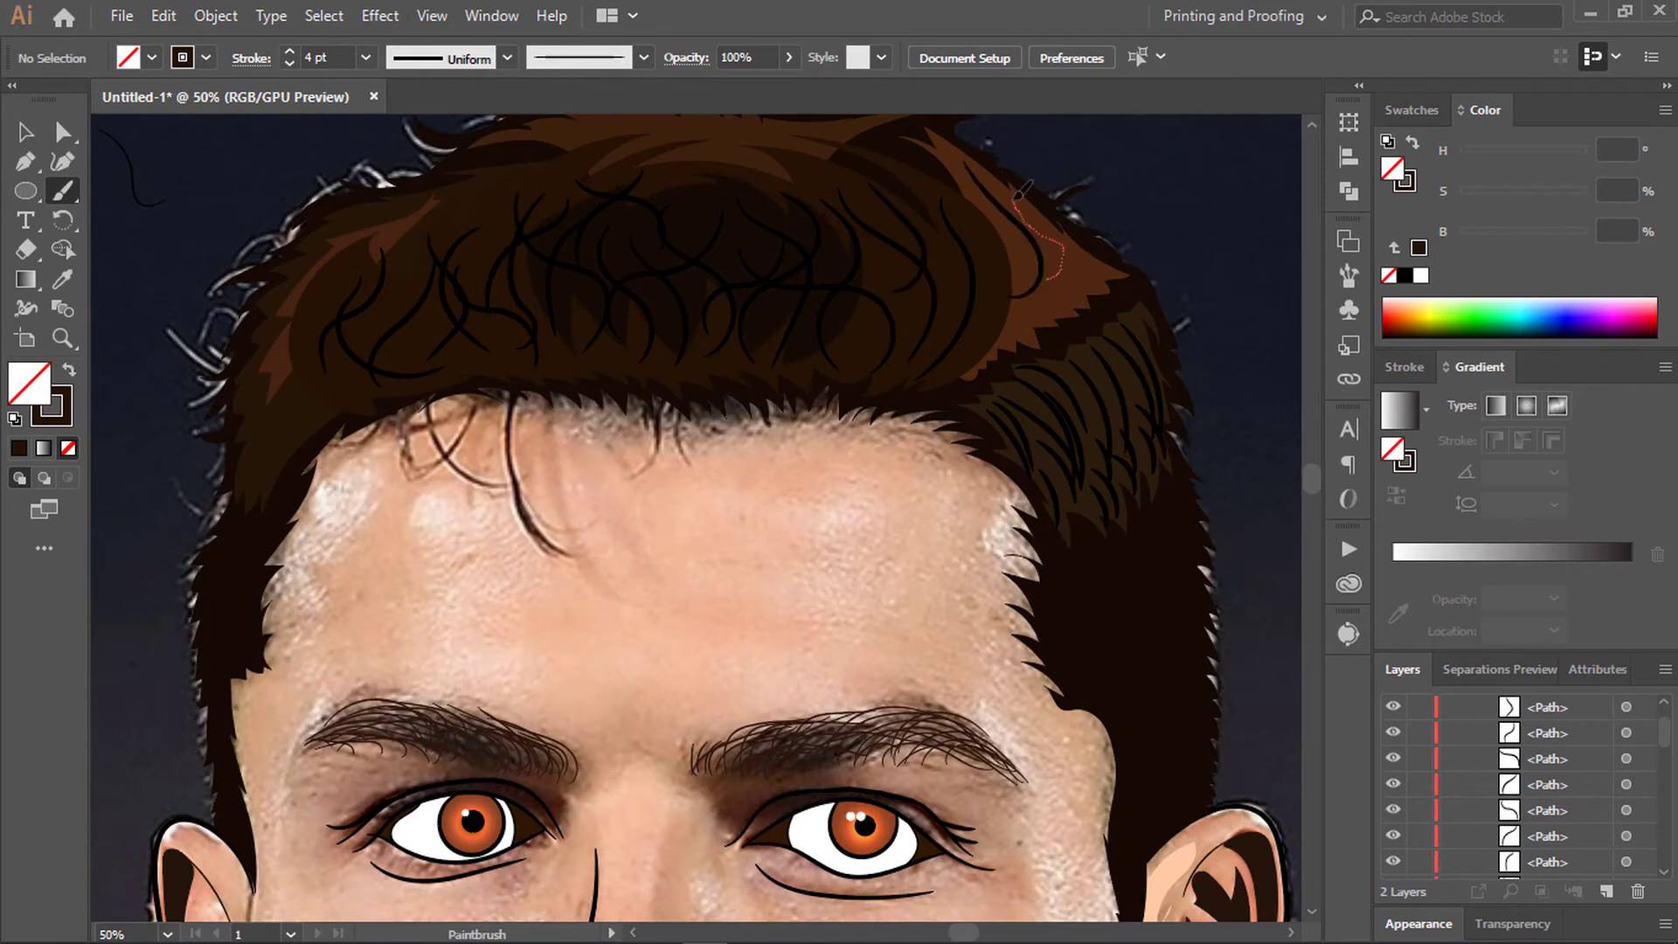
pyautogui.scroll(-3, 1044, 326)
pyautogui.scroll(3, 910, 306)
pyautogui.moveTo(821, 166); pyautogui.dragTo(909, 203)
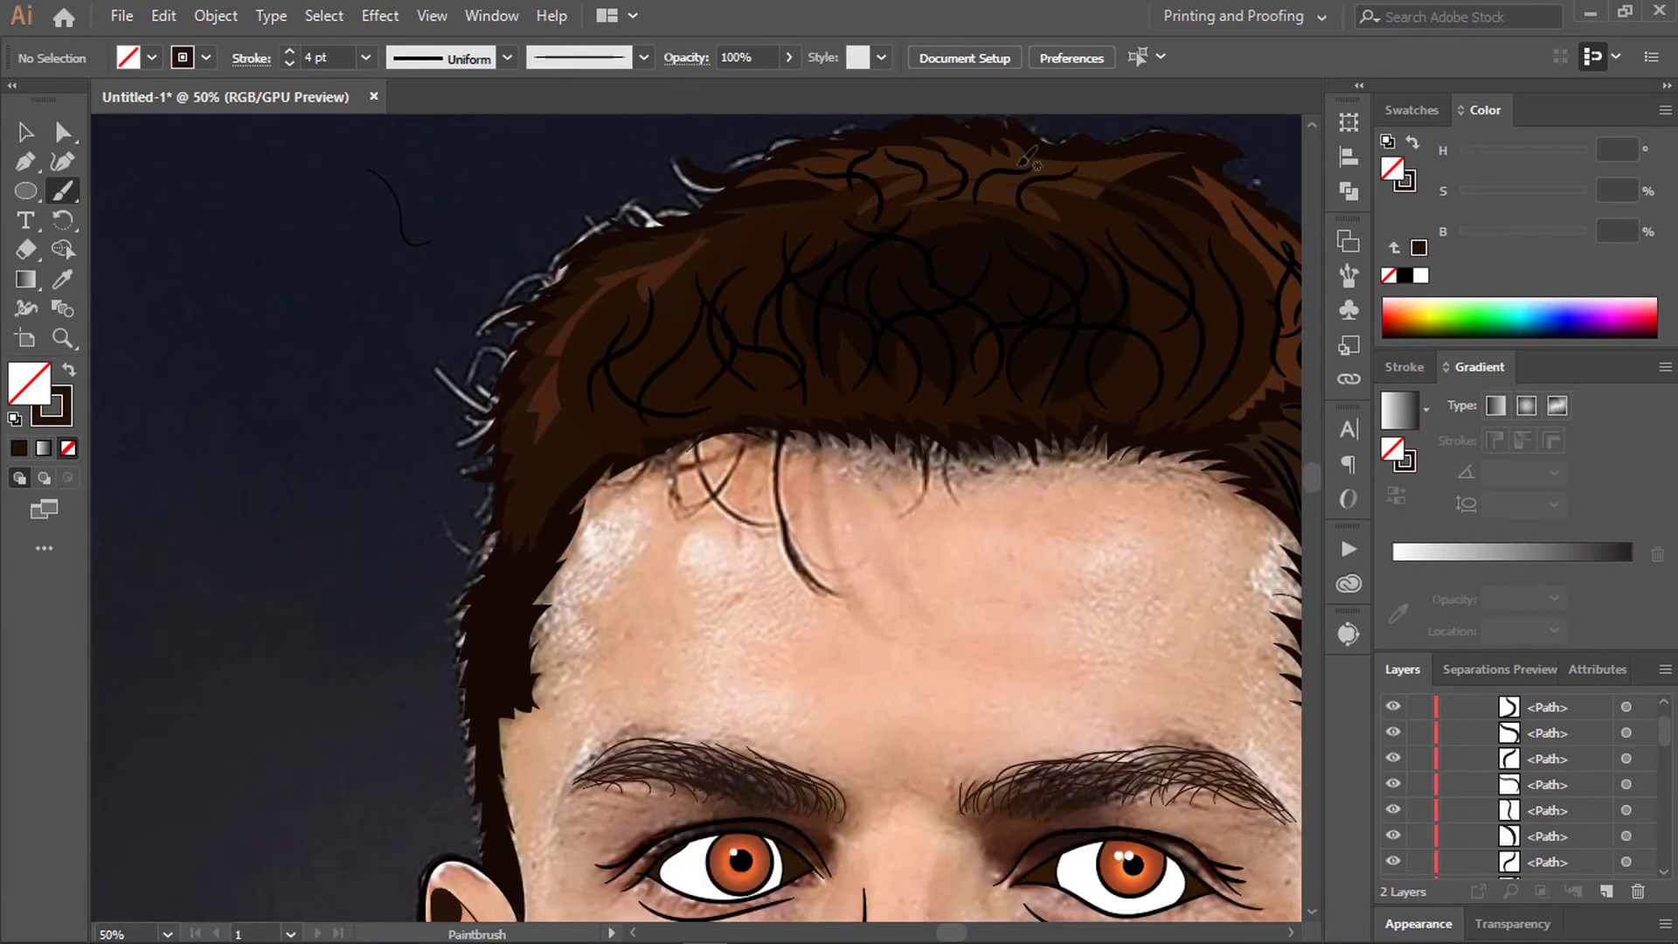
pyautogui.moveTo(1108, 190); pyautogui.dragTo(1109, 197)
pyautogui.scroll(1, 710, 297)
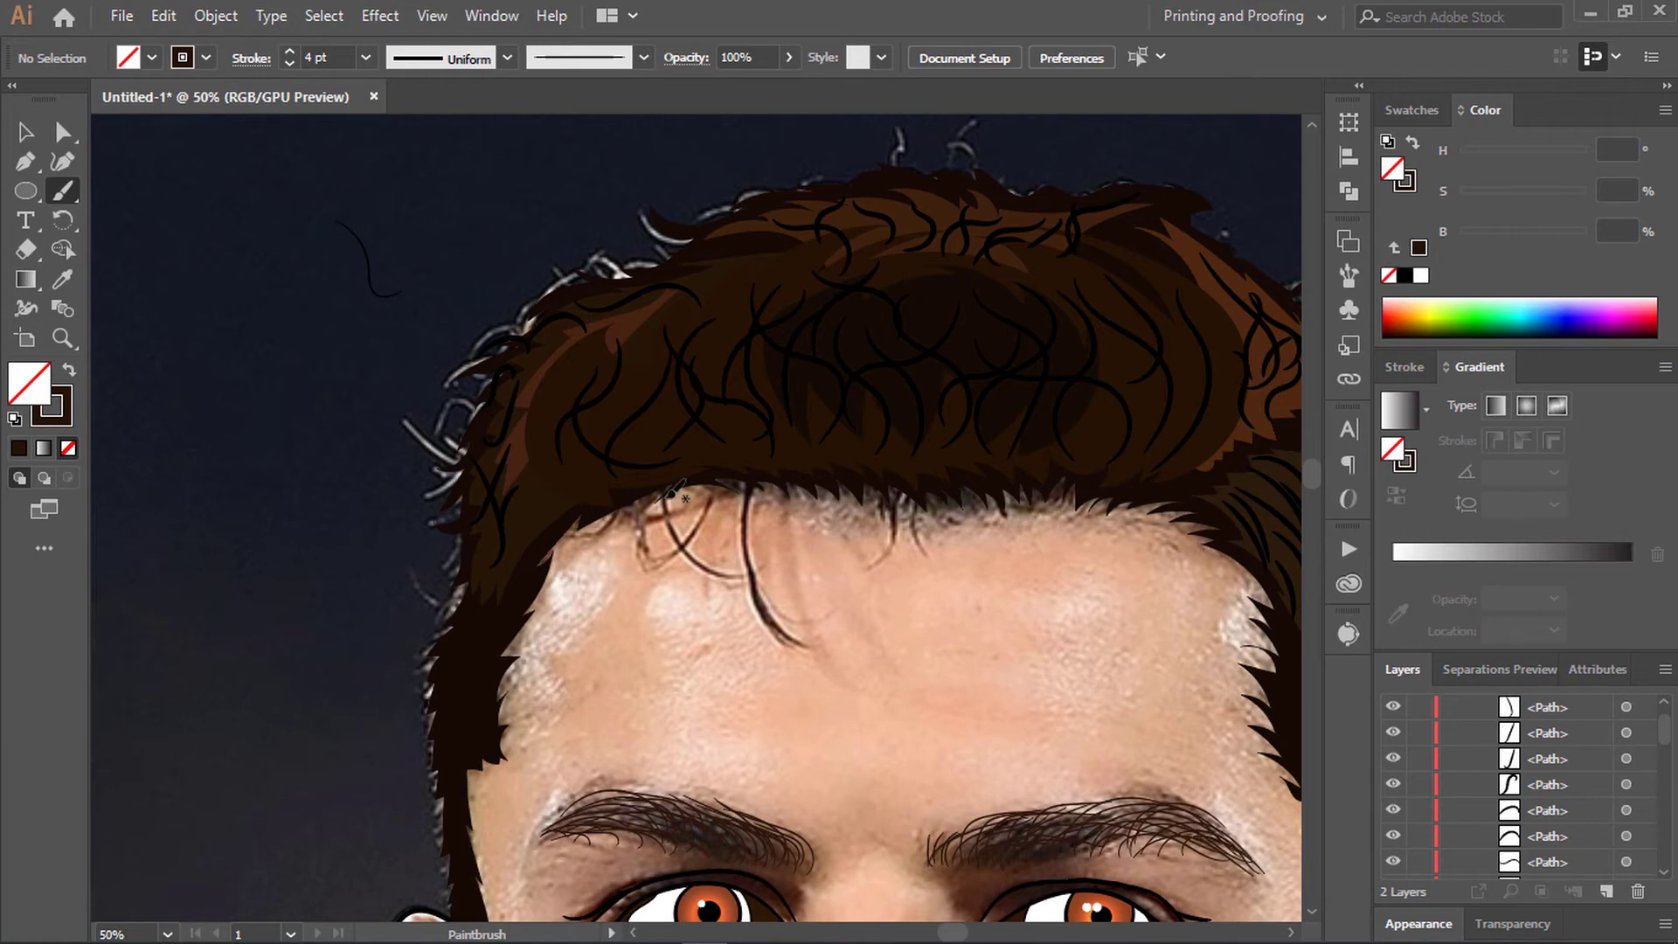
# Step: Paint a curl strand falling onto the forehead
pyautogui.hscroll(3, 874, 354)
pyautogui.scroll(1, 873, 354)
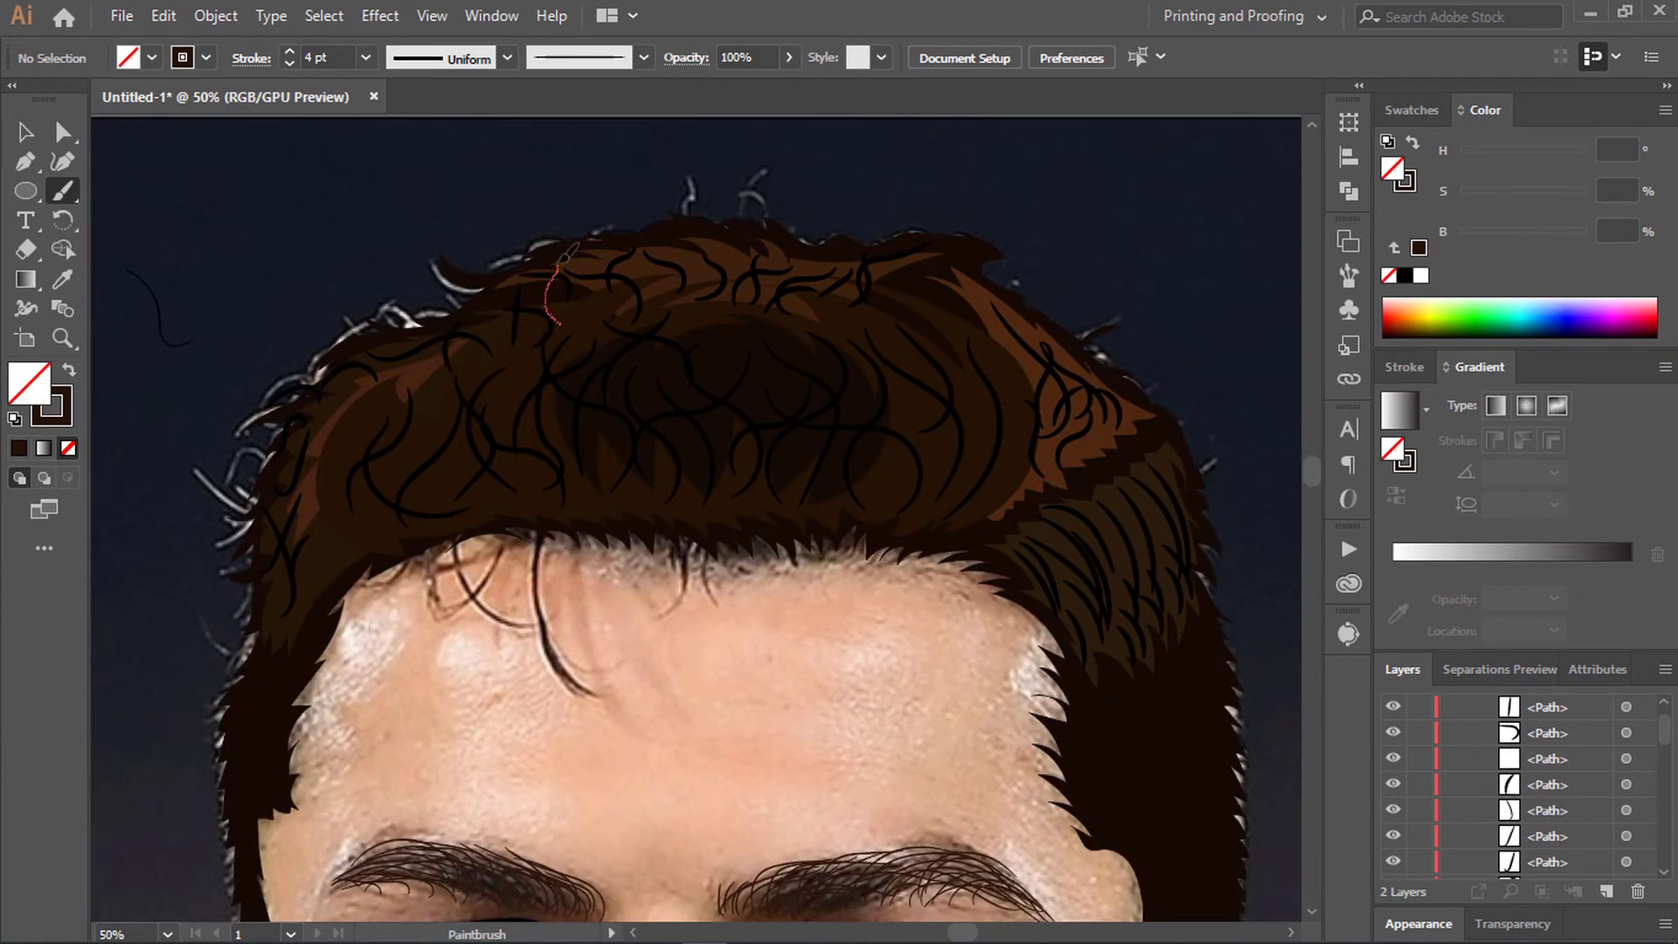
pyautogui.moveTo(558, 264); pyautogui.dragTo(557, 263)
pyautogui.scroll(-1, 577, 393)
pyautogui.hscroll(-1, 577, 393)
pyautogui.moveTo(589, 683); pyautogui.dragTo(572, 515)
pyautogui.scroll(1, 313, 507)
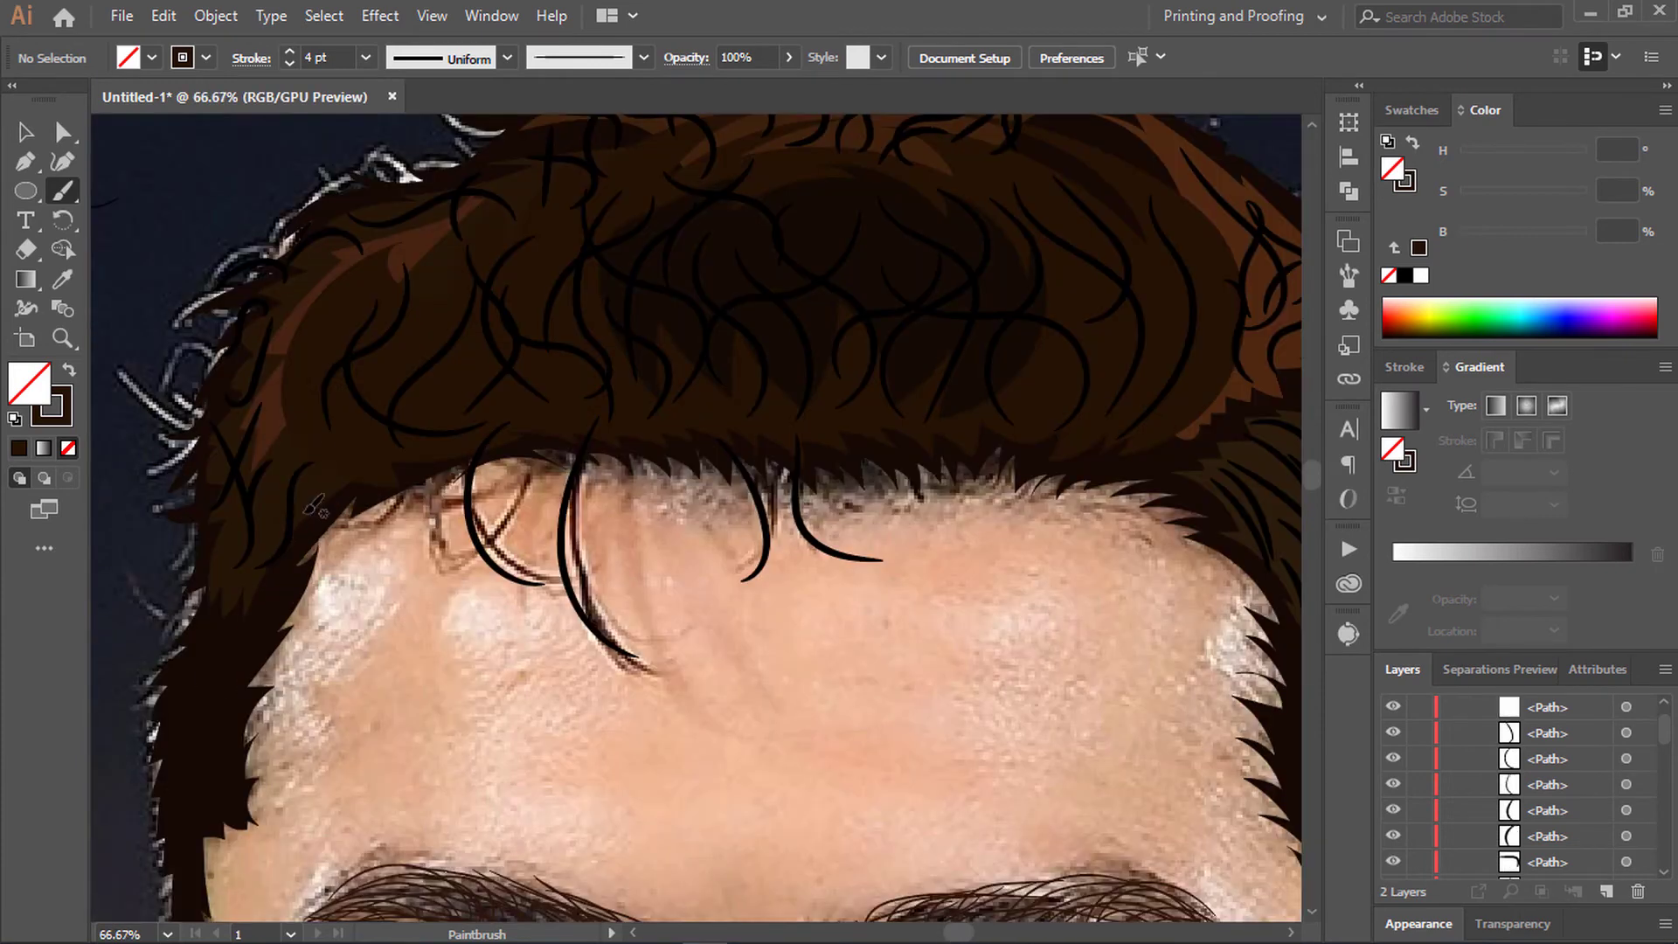
pyautogui.scroll(-3, 347, 395)
pyautogui.scroll(2, 559, 472)
# Step: Pen-trace curved anchors along the shirt's left shoulder out to the artboard's left edge
pyautogui.scroll(-2, 559, 472)
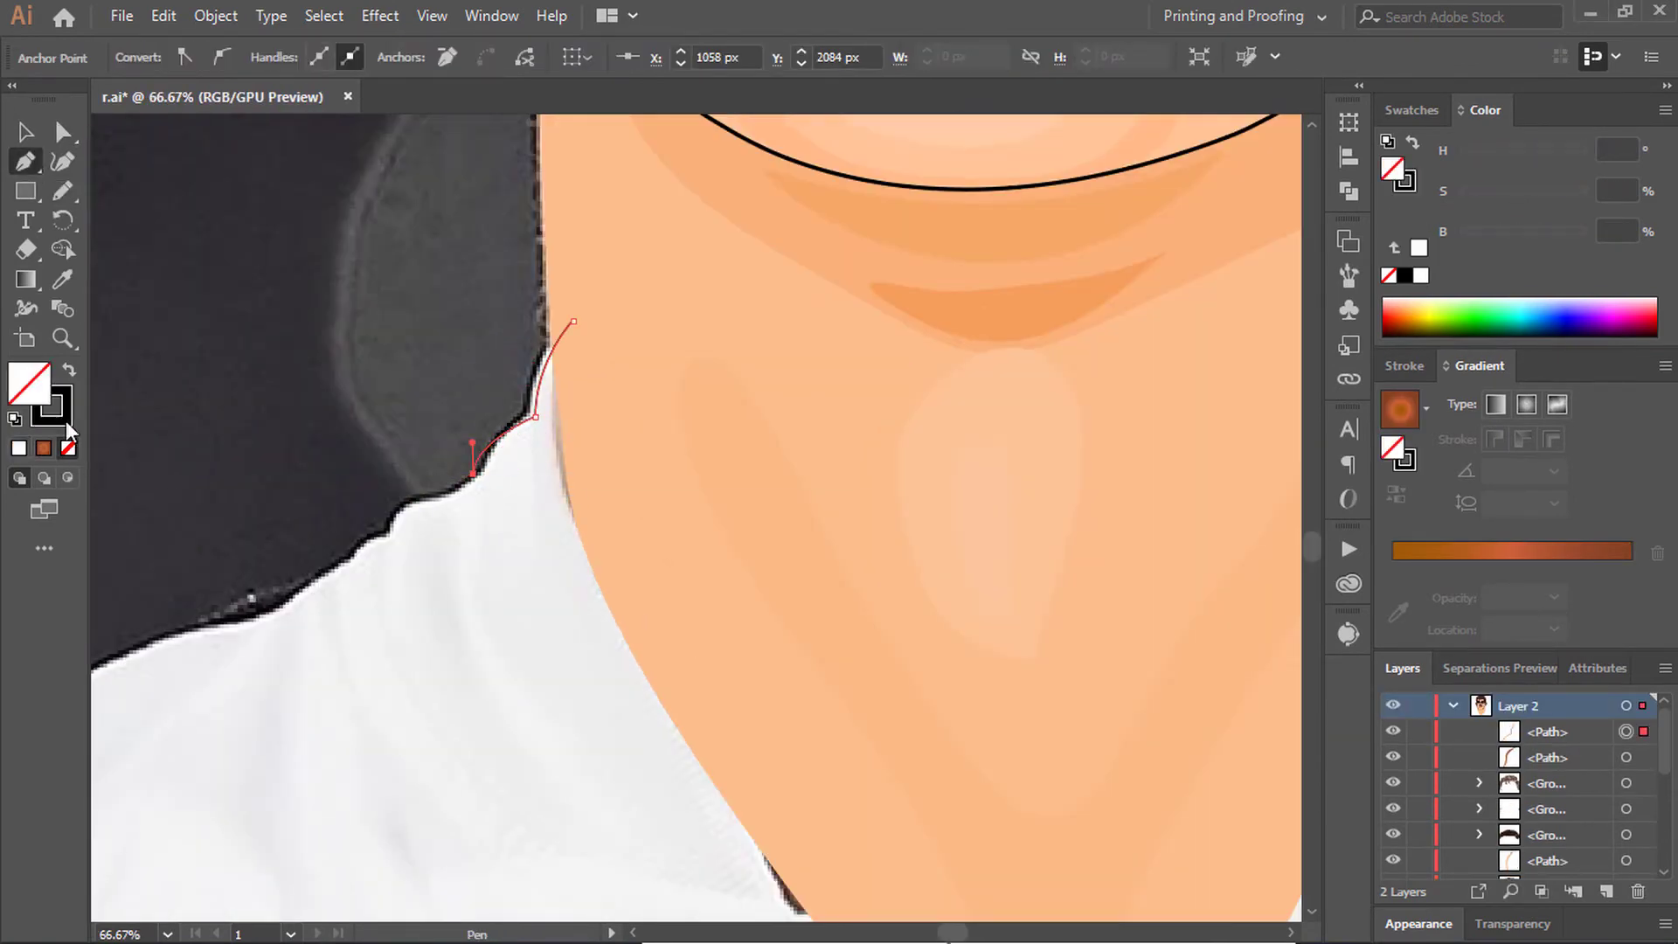
pyautogui.moveTo(402, 503)
pyautogui.mouseDown()
pyautogui.moveTo(390, 533)
pyautogui.moveTo(255, 637)
pyautogui.mouseUp()
pyautogui.moveTo(766, 614); pyautogui.dragTo(767, 696)
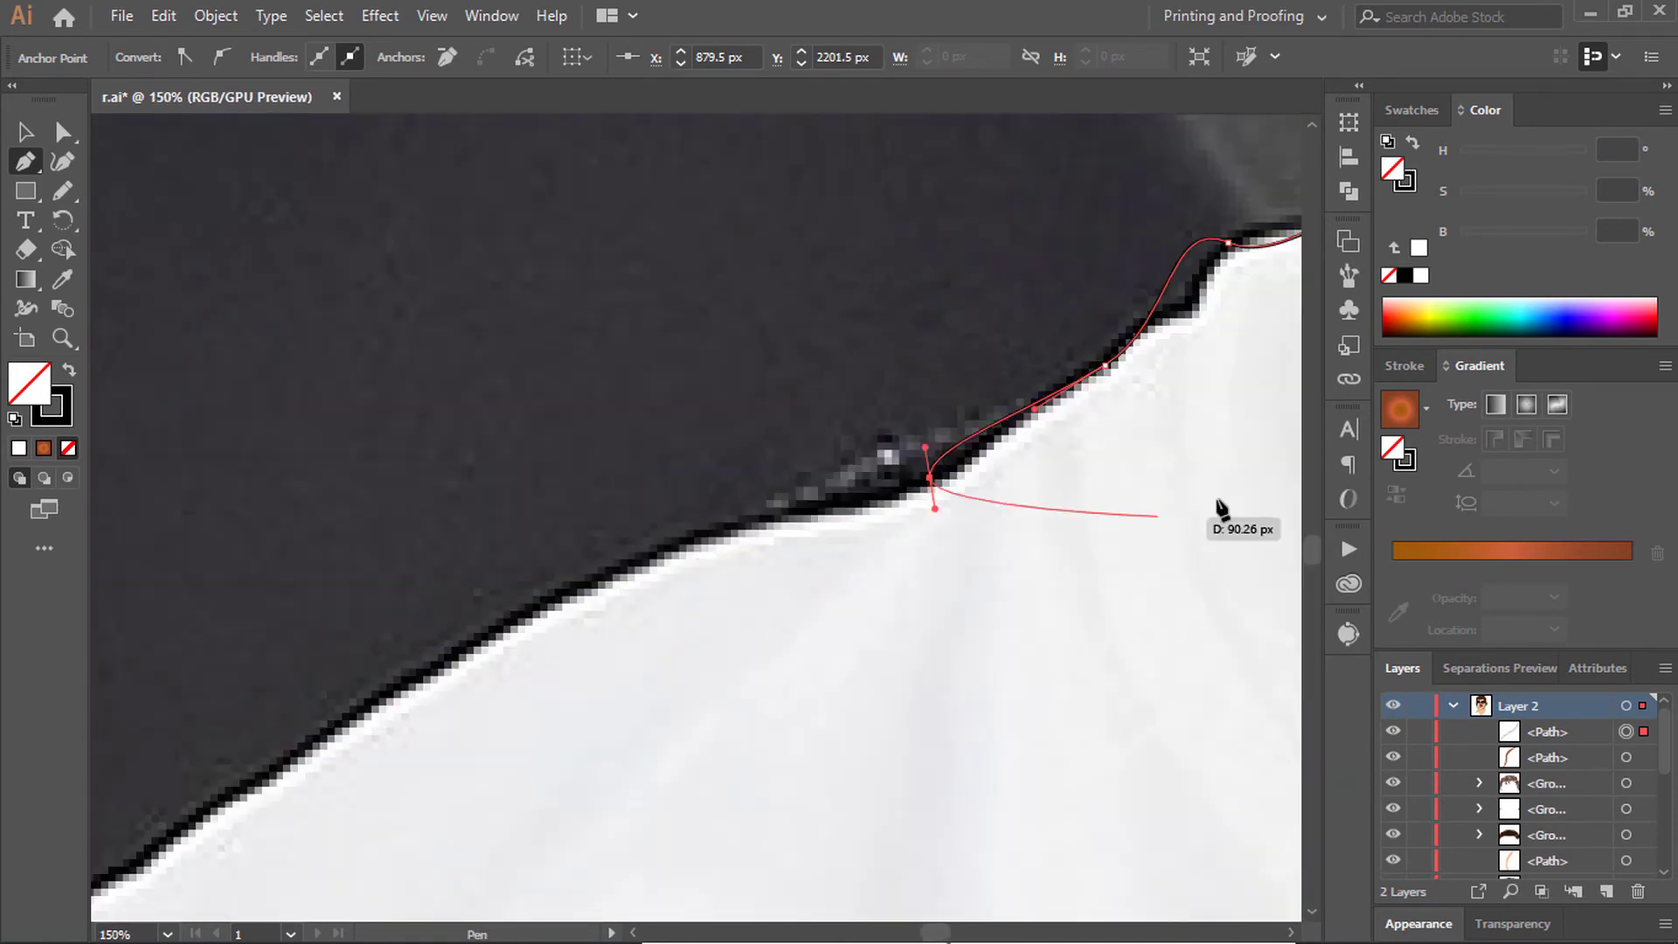
pyautogui.moveTo(562, 596); pyautogui.dragTo(460, 753)
pyautogui.hotkey('ctrl', '-')
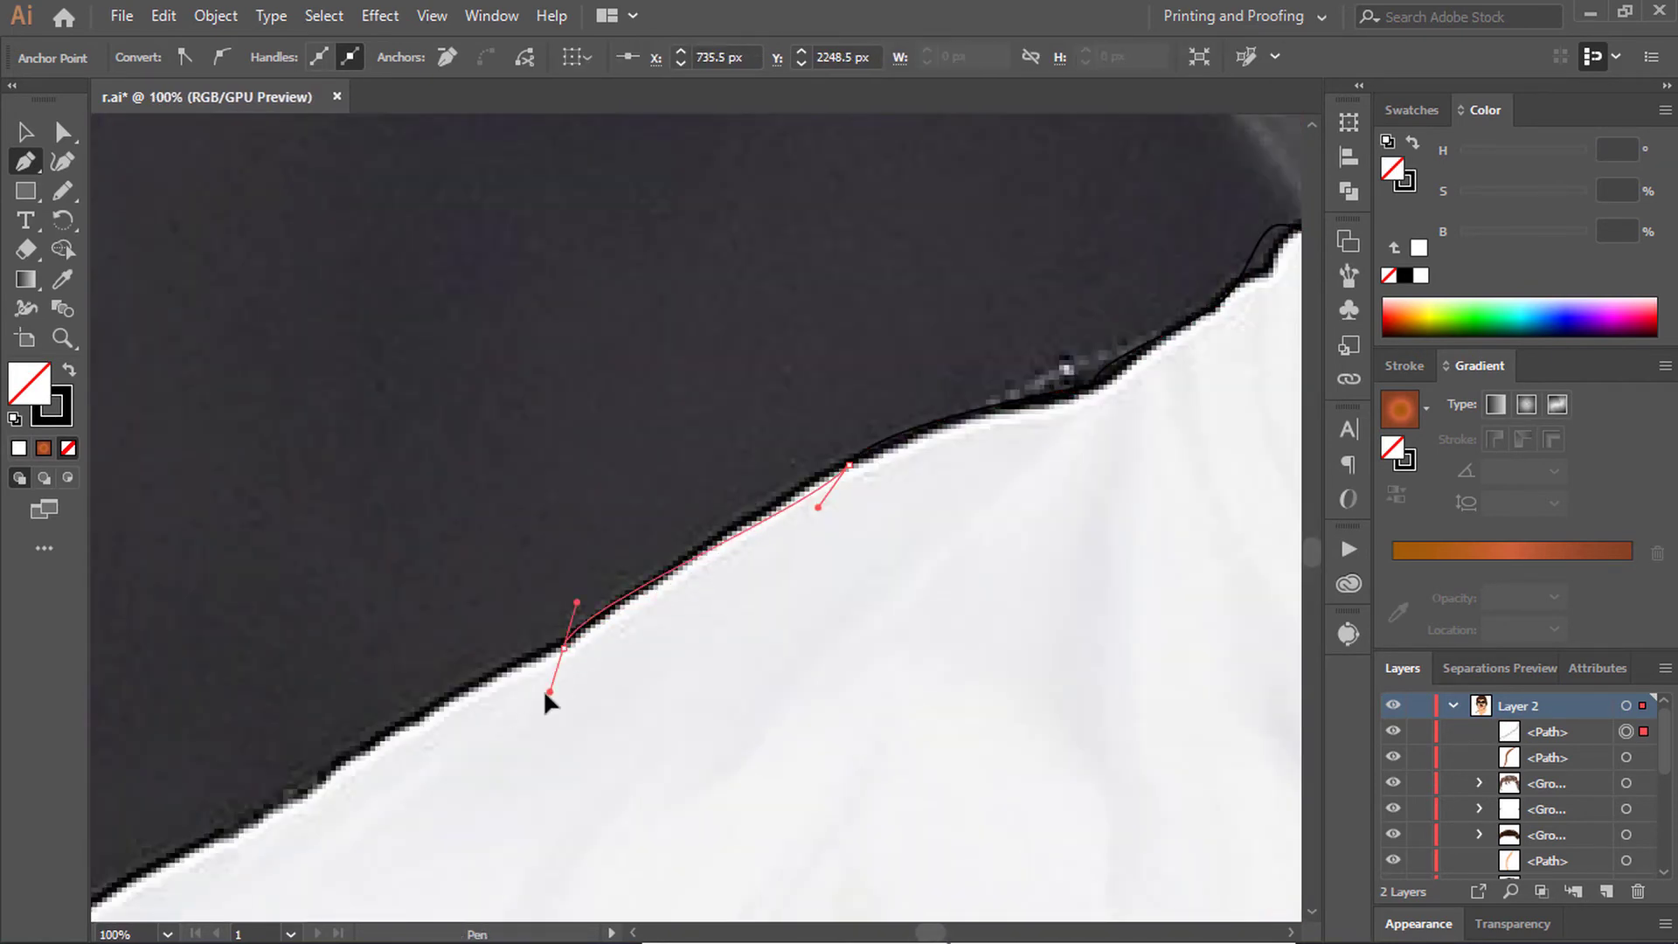
pyautogui.hotkey('ctrl', '-')
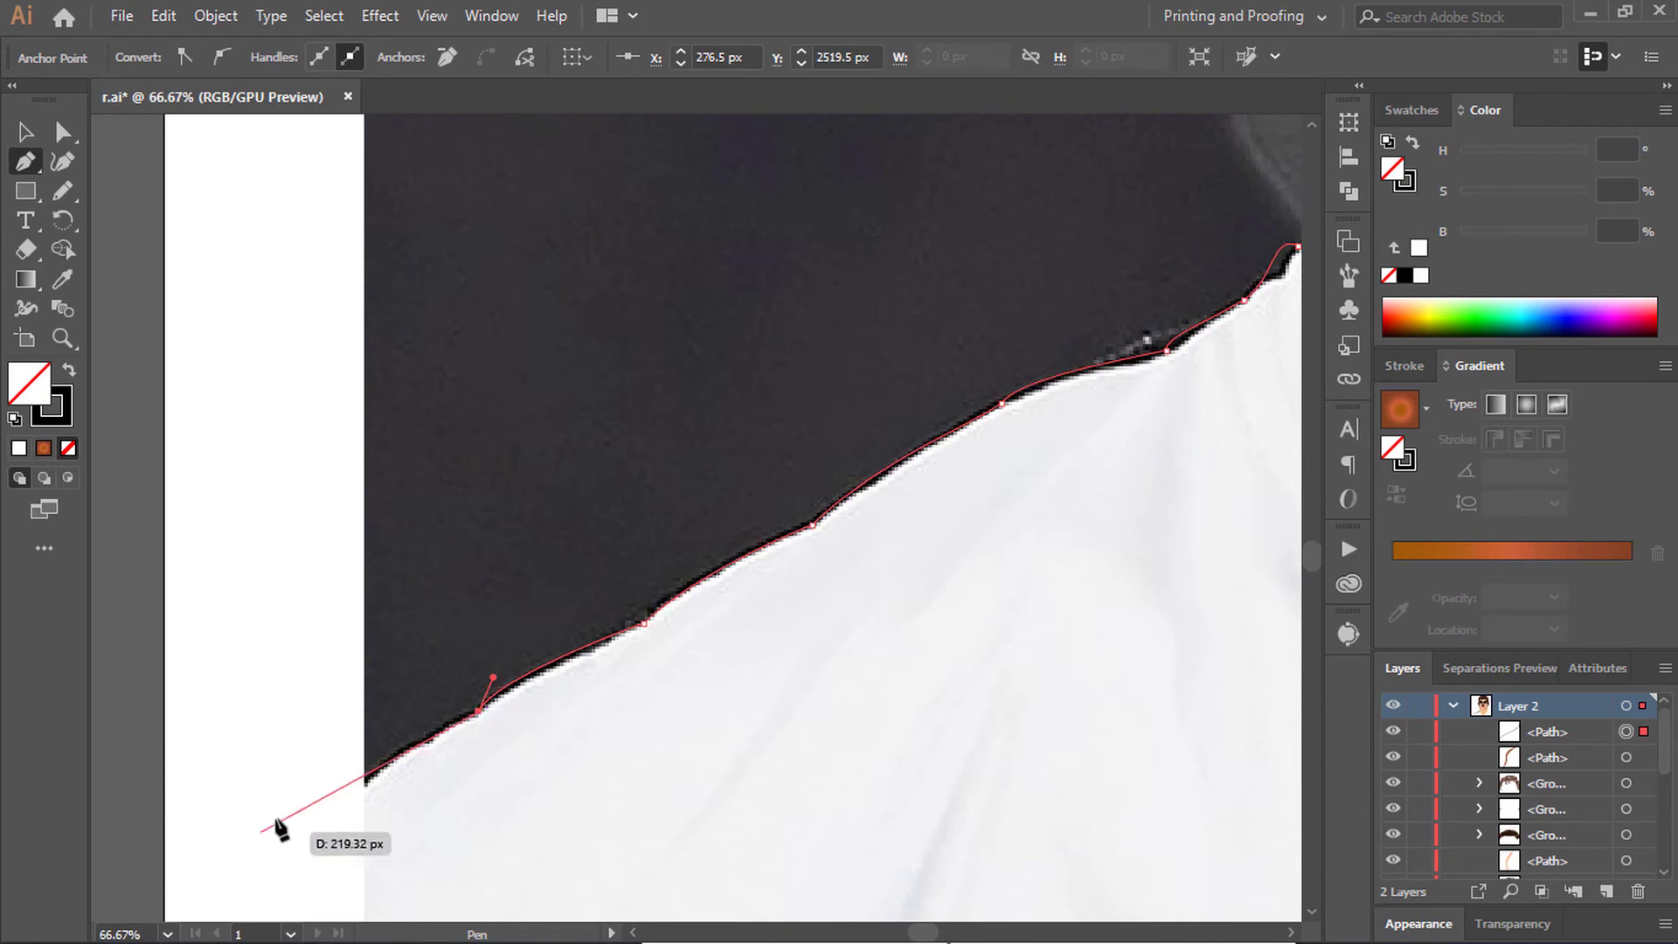
pyautogui.moveTo(165, 606); pyautogui.dragTo(166, 647)
pyautogui.hotkey('ctrl', '-')
pyautogui.hotkey('ctrl', '-')
pyautogui.hotkey('ctrl', '-')
pyautogui.hotkey('ctrl', '-')
# Step: Anchor the shirt shape at the bottom corners and curve it up the right shoulder
pyautogui.scroll(-2, 665, 524)
pyautogui.click(186, 685)
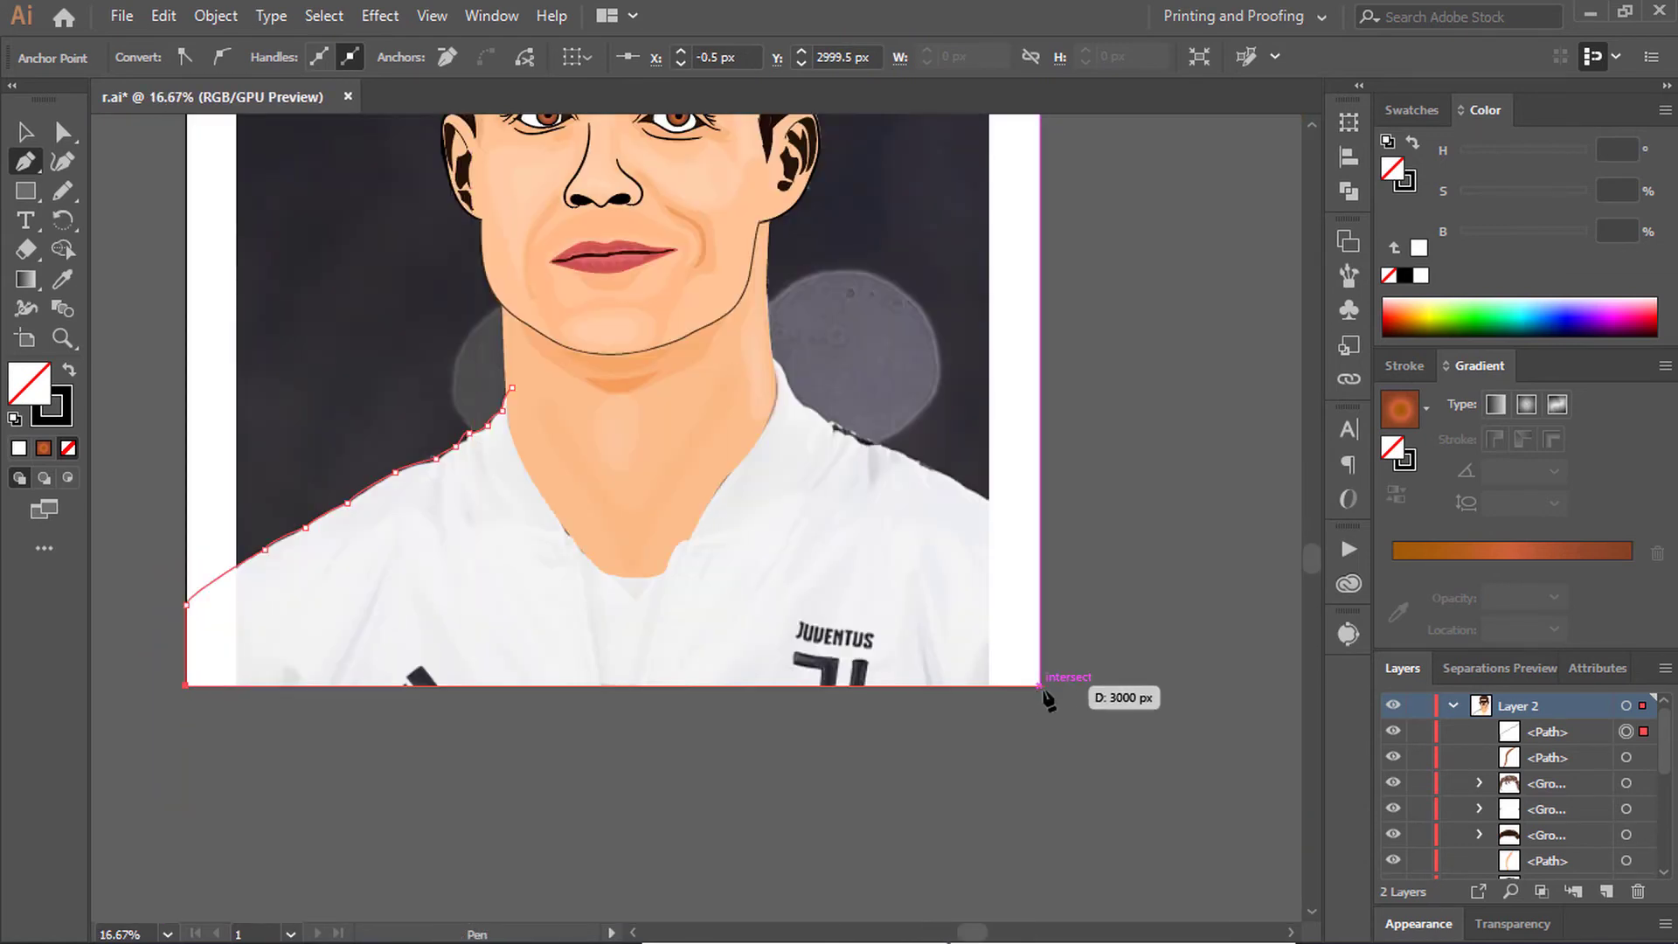
pyautogui.click(1038, 686)
pyautogui.click(1038, 529)
pyautogui.hotkey('ctrl', '+')
pyautogui.hotkey('ctrl', '+')
pyautogui.hotkey('ctrl', '+')
pyautogui.moveTo(1071, 552); pyautogui.dragTo(869, 439)
pyautogui.click(1000, 513)
pyautogui.click(690, 361)
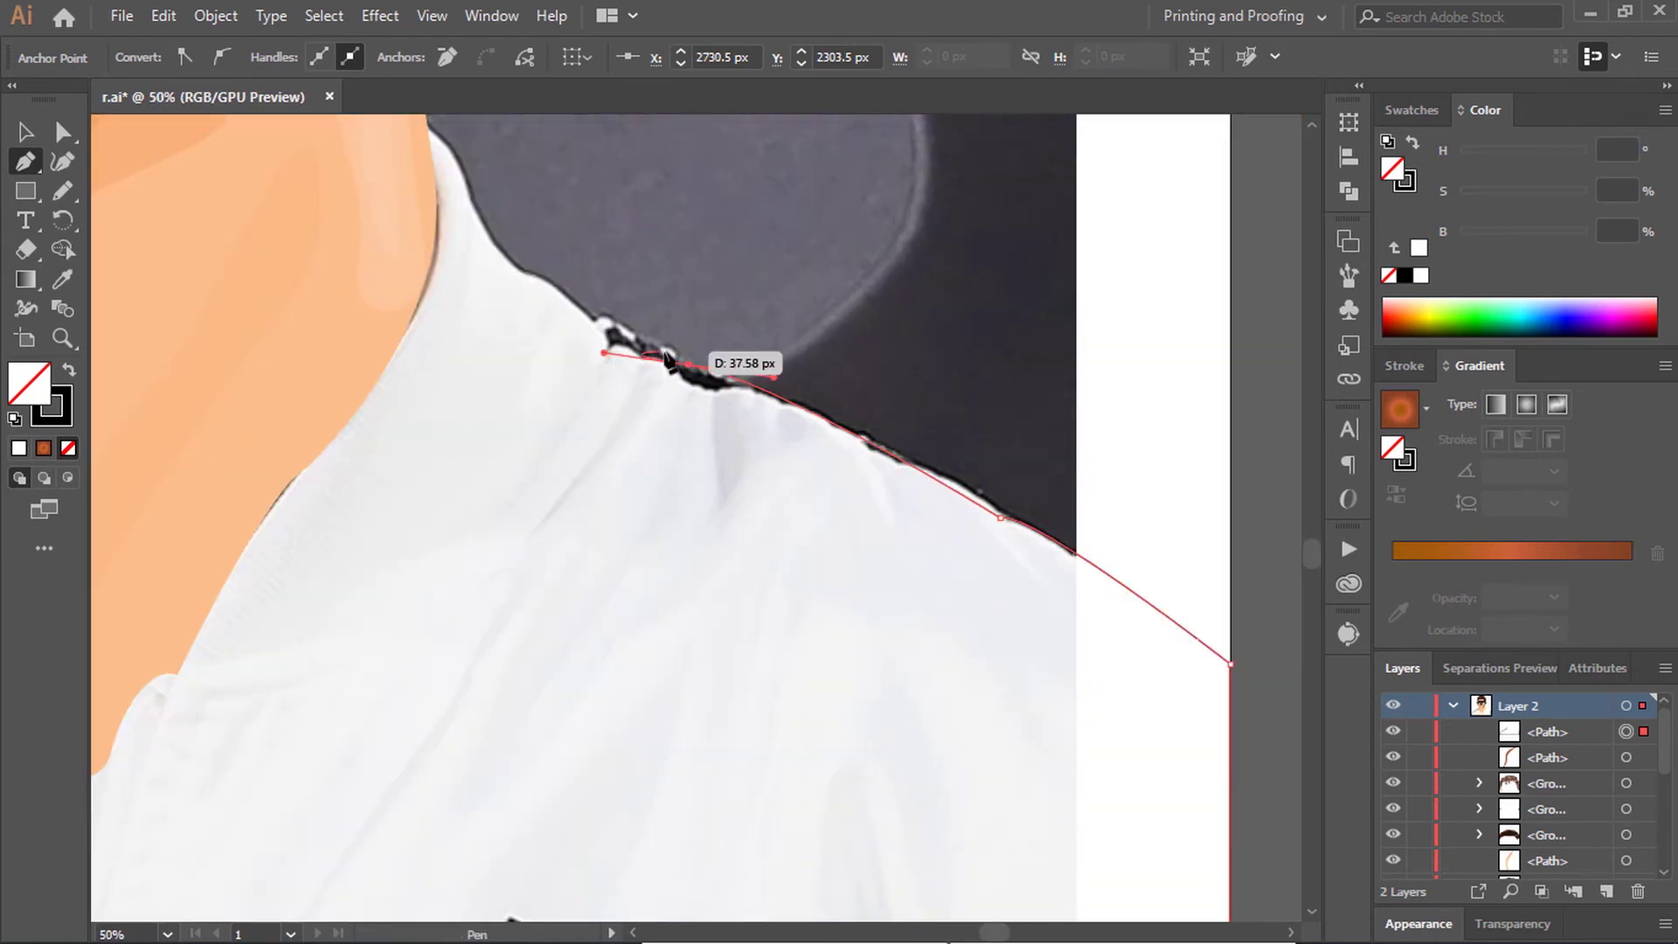
# Step: Carry the shirt outline up to where the right shoulder meets the neck
pyautogui.scroll(2, 699, 393)
pyautogui.scroll(2, 647, 465)
pyautogui.click(794, 699)
pyautogui.scroll(3, 793, 699)
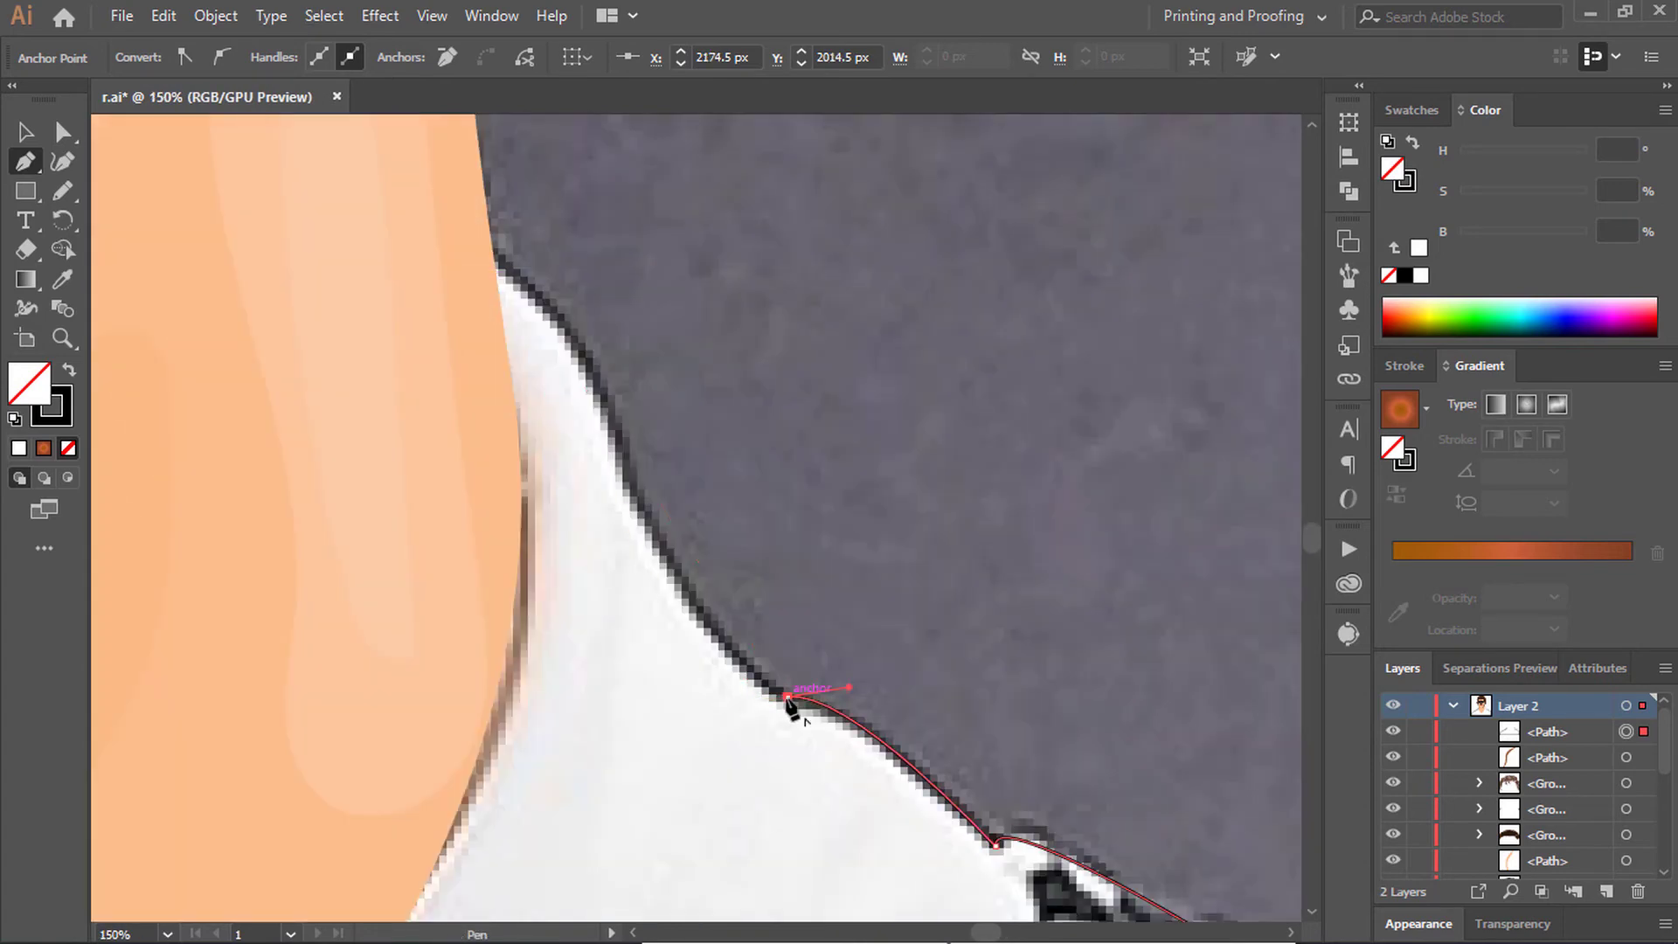
pyautogui.click(554, 262)
# Step: Start the left collar trim, curving it around the neckline
pyautogui.scroll(-6, 378, 336)
pyautogui.scroll(3, 377, 336)
pyautogui.scroll(2, 487, 355)
pyautogui.scroll(2, 486, 232)
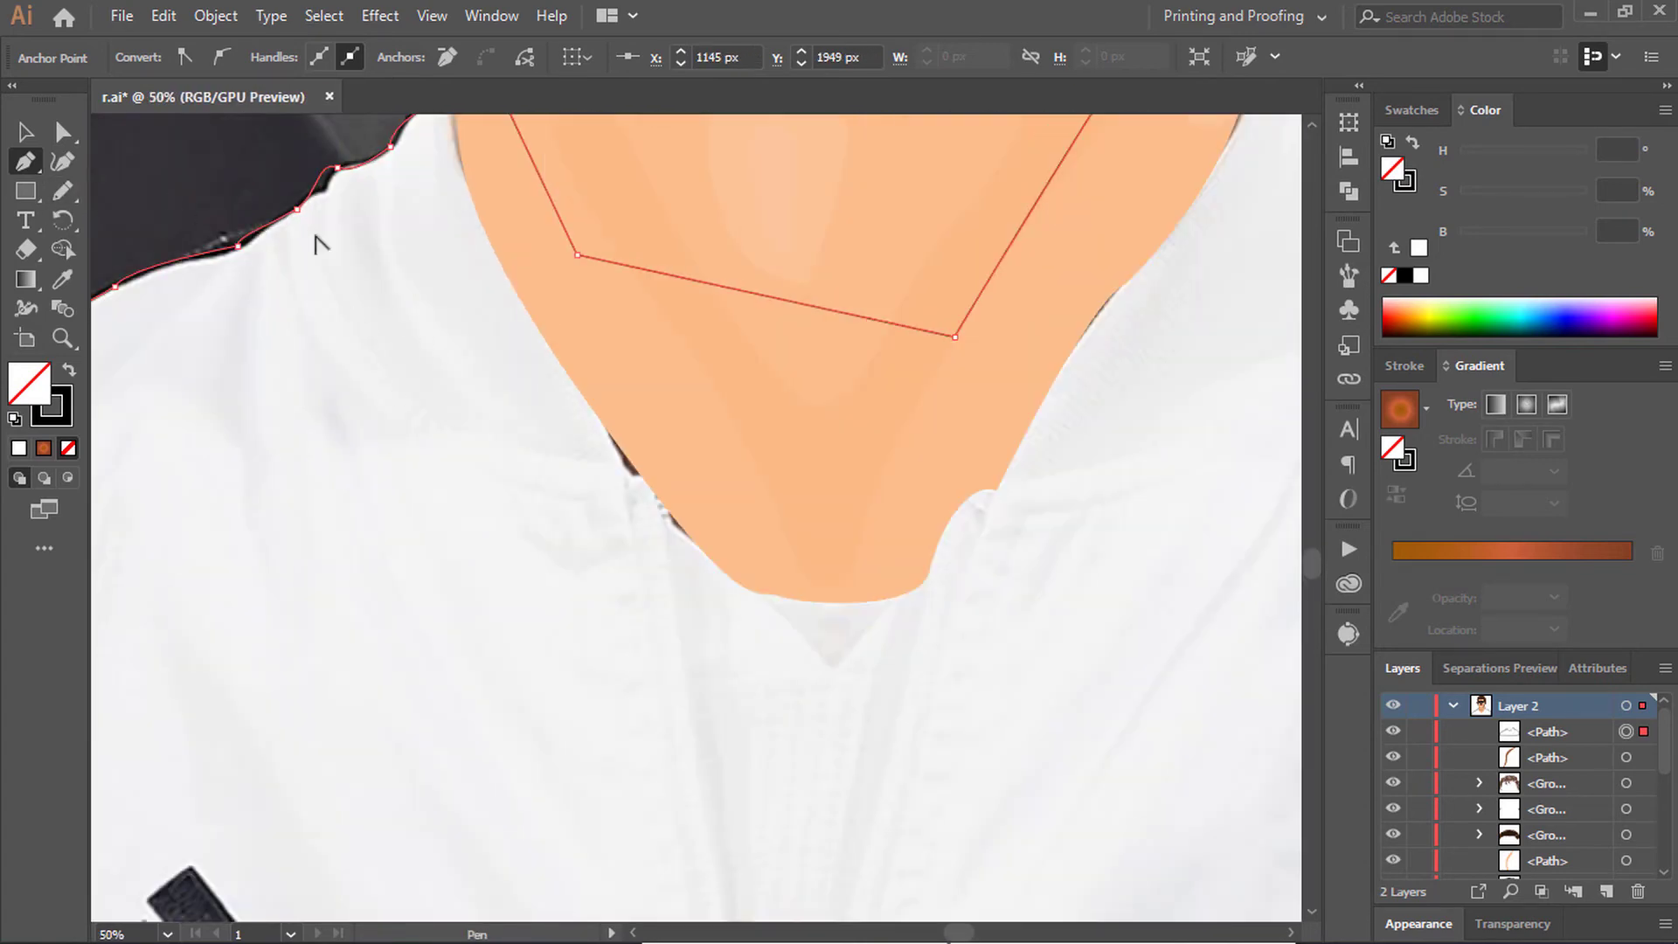
pyautogui.scroll(2, 437, 219)
pyautogui.click(427, 166)
pyautogui.moveTo(345, 153); pyautogui.dragTo(349, 232)
pyautogui.scroll(-1, 393, 262)
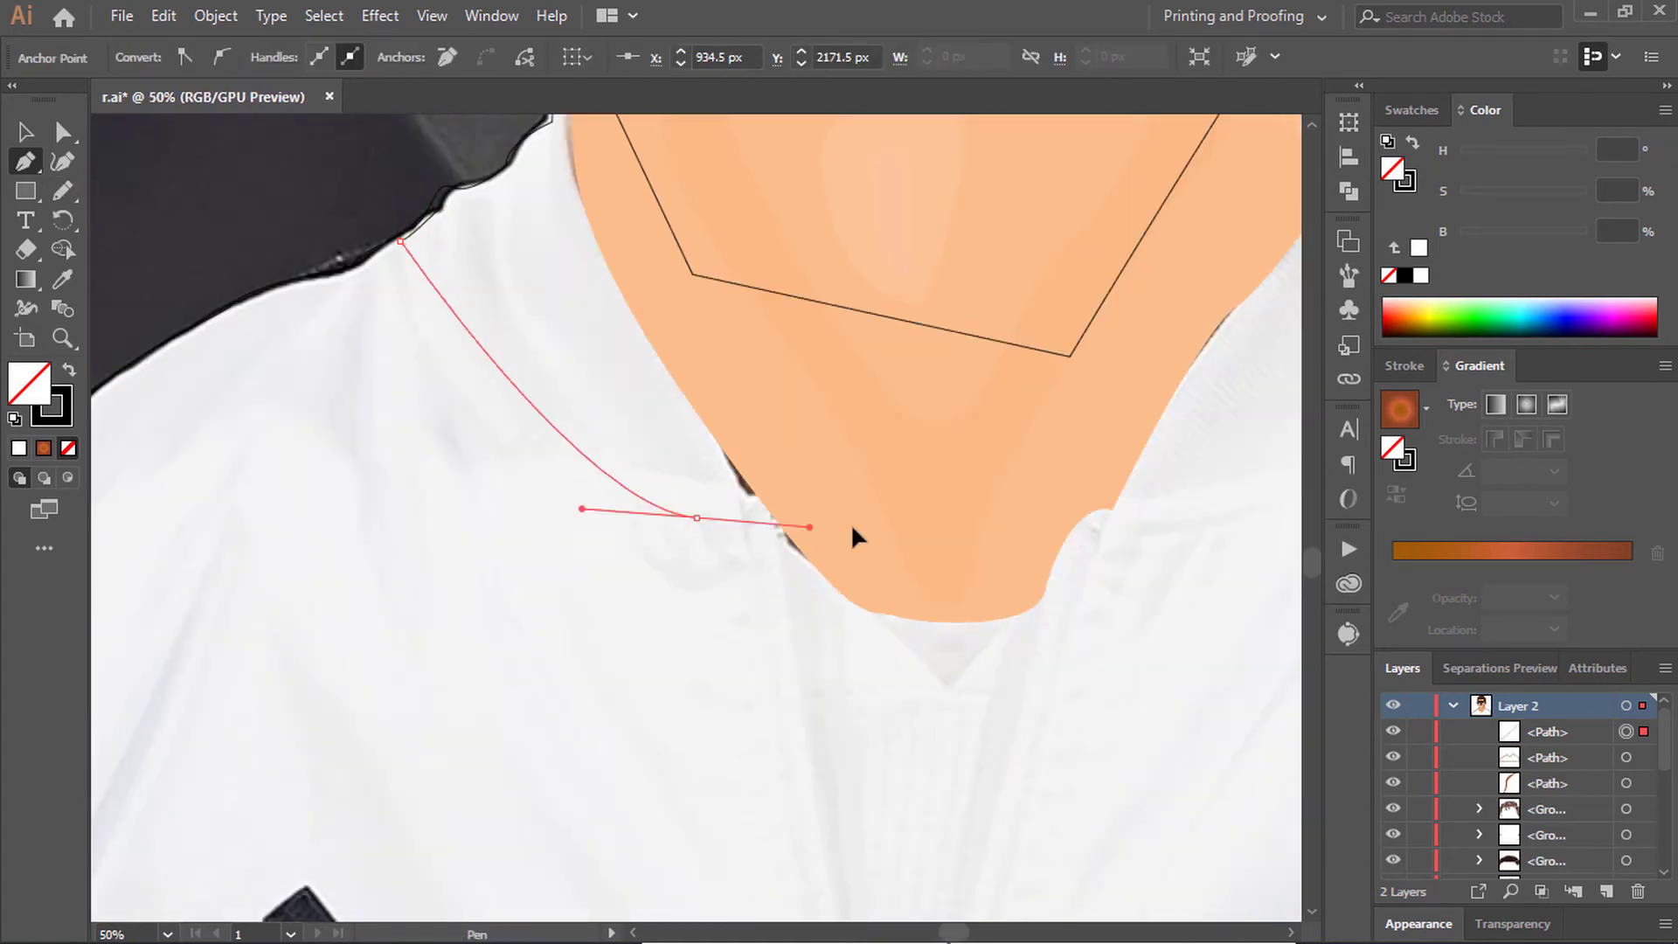
pyautogui.moveTo(695, 515); pyautogui.dragTo(760, 590)
# Step: Run the left collar trim down the placket and round its turning corner
pyautogui.scroll(-3, 760, 590)
pyautogui.scroll(2, 760, 589)
pyautogui.click(779, 664)
pyautogui.scroll(2, 692, 348)
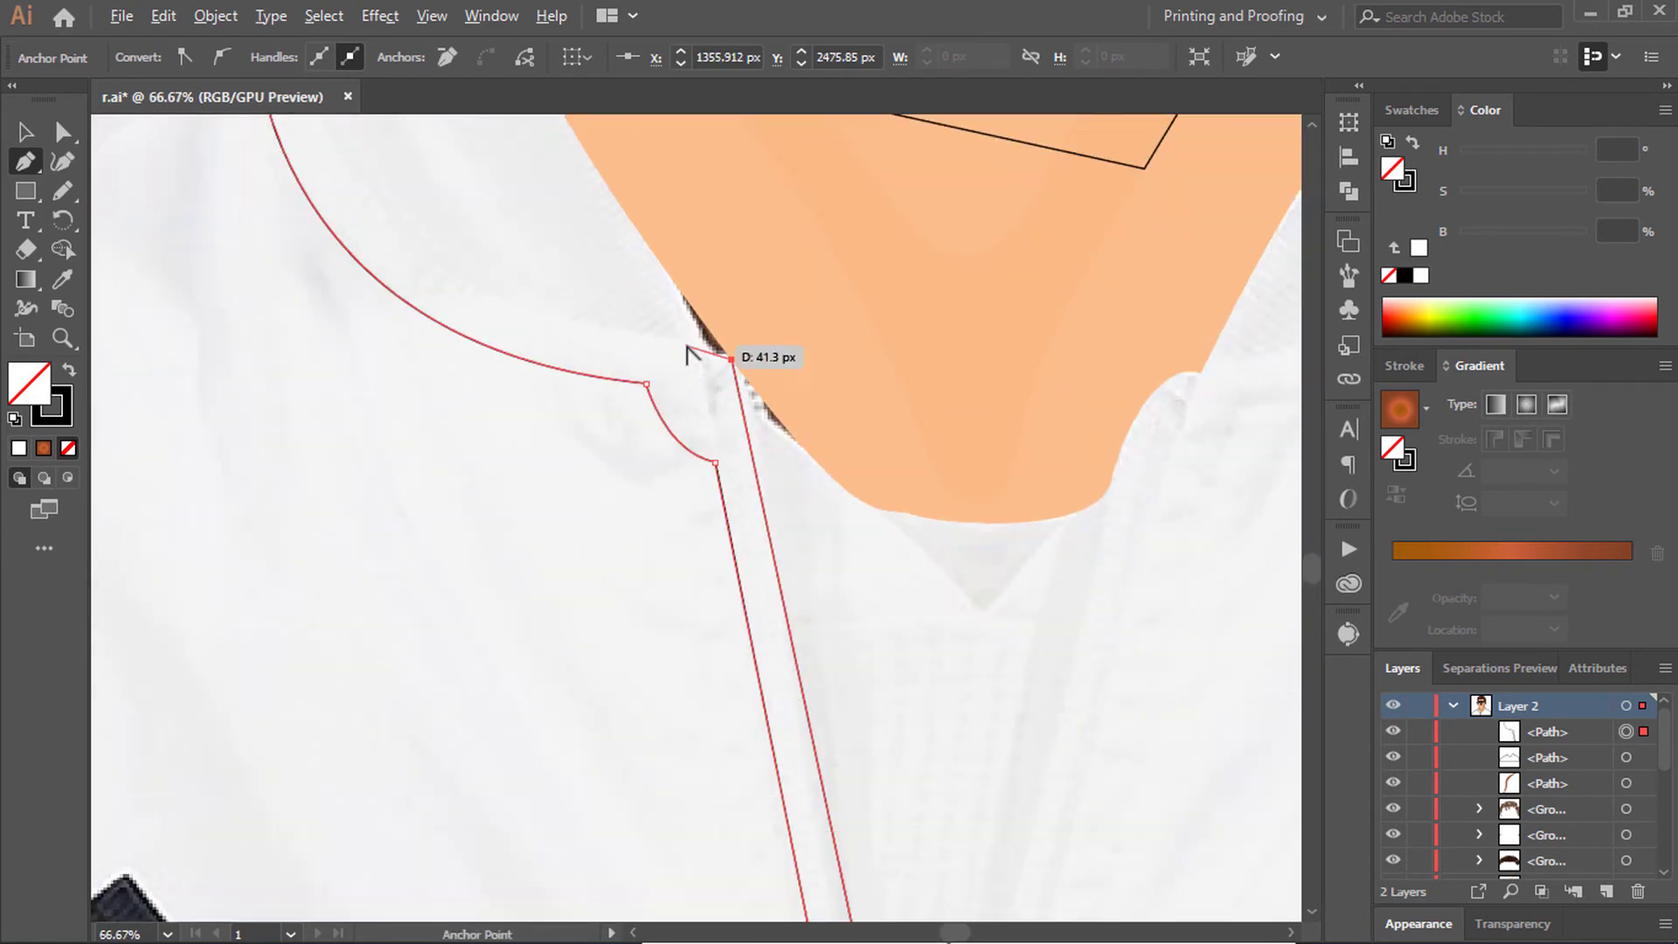
pyautogui.moveTo(786, 452); pyautogui.dragTo(415, 272)
pyautogui.scroll(3, 318, 262)
pyautogui.scroll(-2, 367, 401)
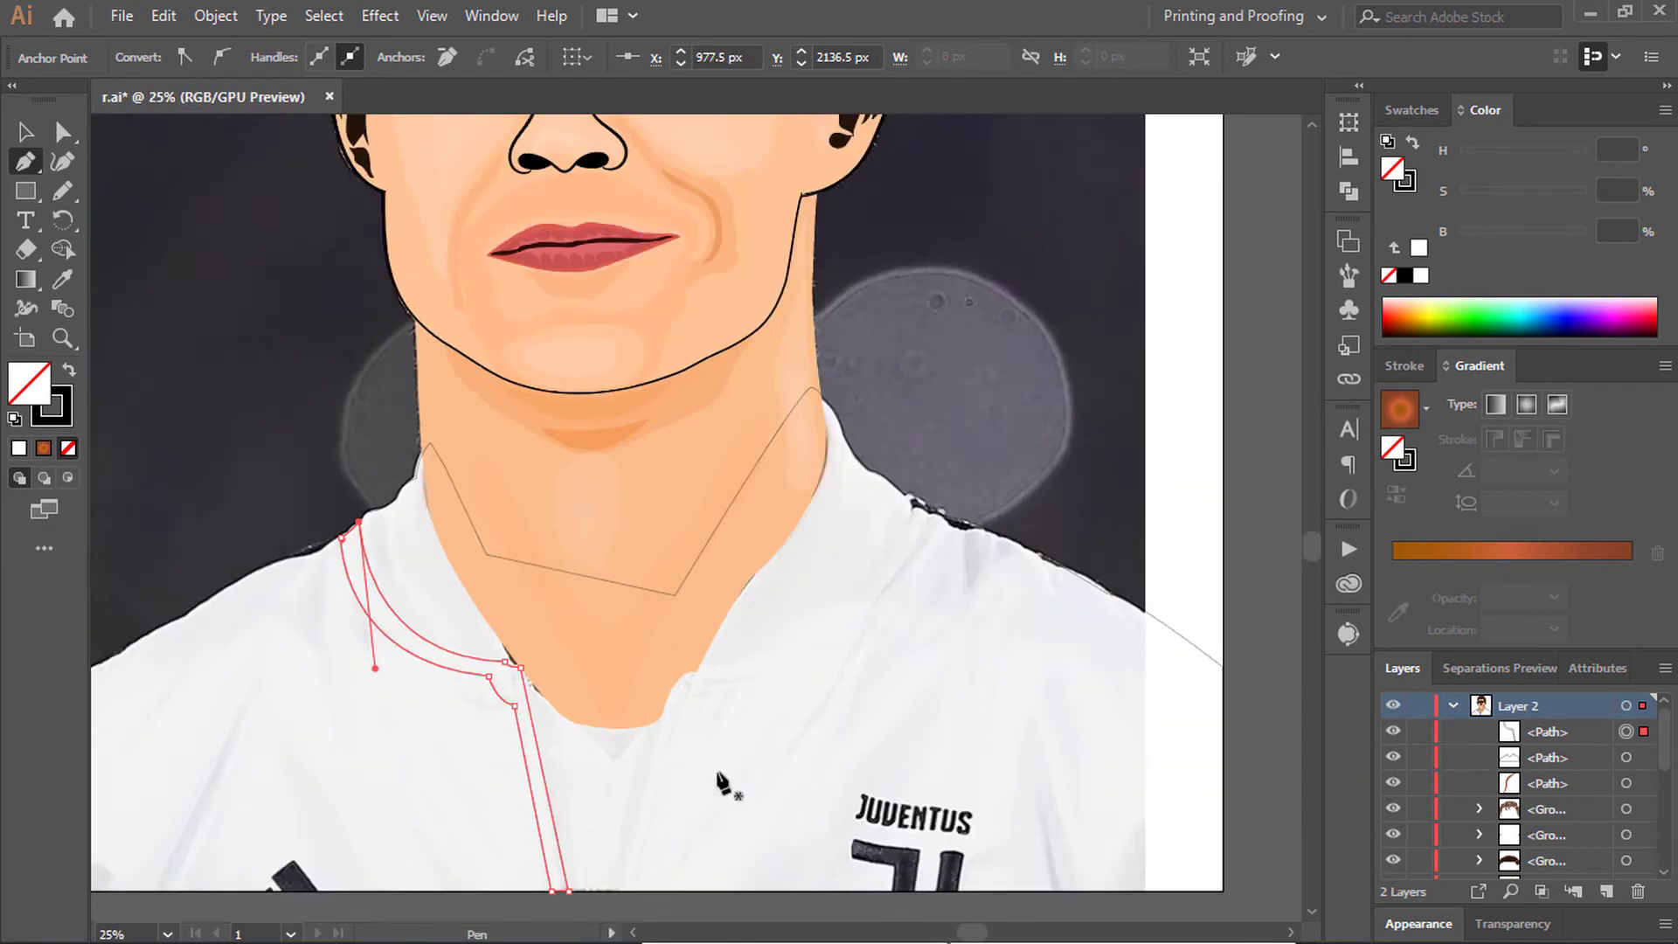
pyautogui.scroll(2, 551, 440)
pyautogui.hscroll(1, 548, 432)
# Step: Outline the right collar trim, curving it toward the shoulder
pyautogui.click(485, 732)
pyautogui.click(547, 293)
pyautogui.scroll(1, 699, 280)
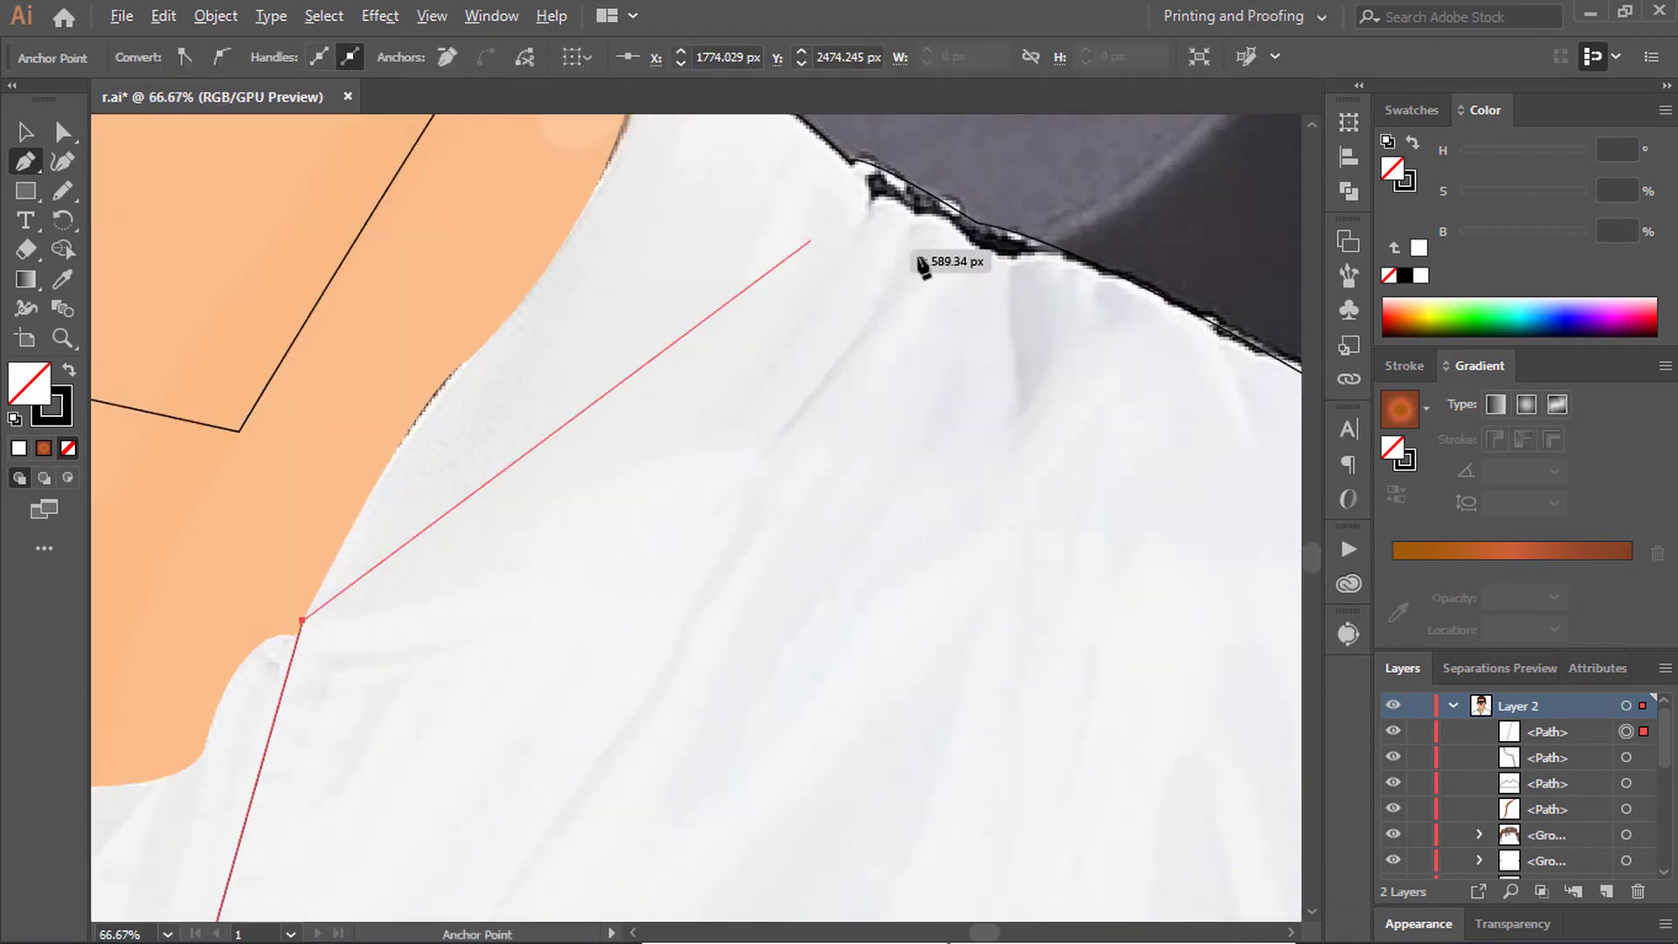
pyautogui.scroll(2, 927, 262)
pyautogui.moveTo(940, 381)
pyautogui.mouseDown()
pyautogui.moveTo(939, 107)
pyautogui.moveTo(1135, 247)
pyautogui.mouseUp()
pyautogui.scroll(-2, 940, 108)
pyautogui.scroll(3, 731, 479)
pyautogui.scroll(2, 612, 865)
pyautogui.scroll(-3, 1135, 247)
pyautogui.moveTo(660, 469); pyautogui.dragTo(450, 543)
pyautogui.scroll(-1, 450, 544)
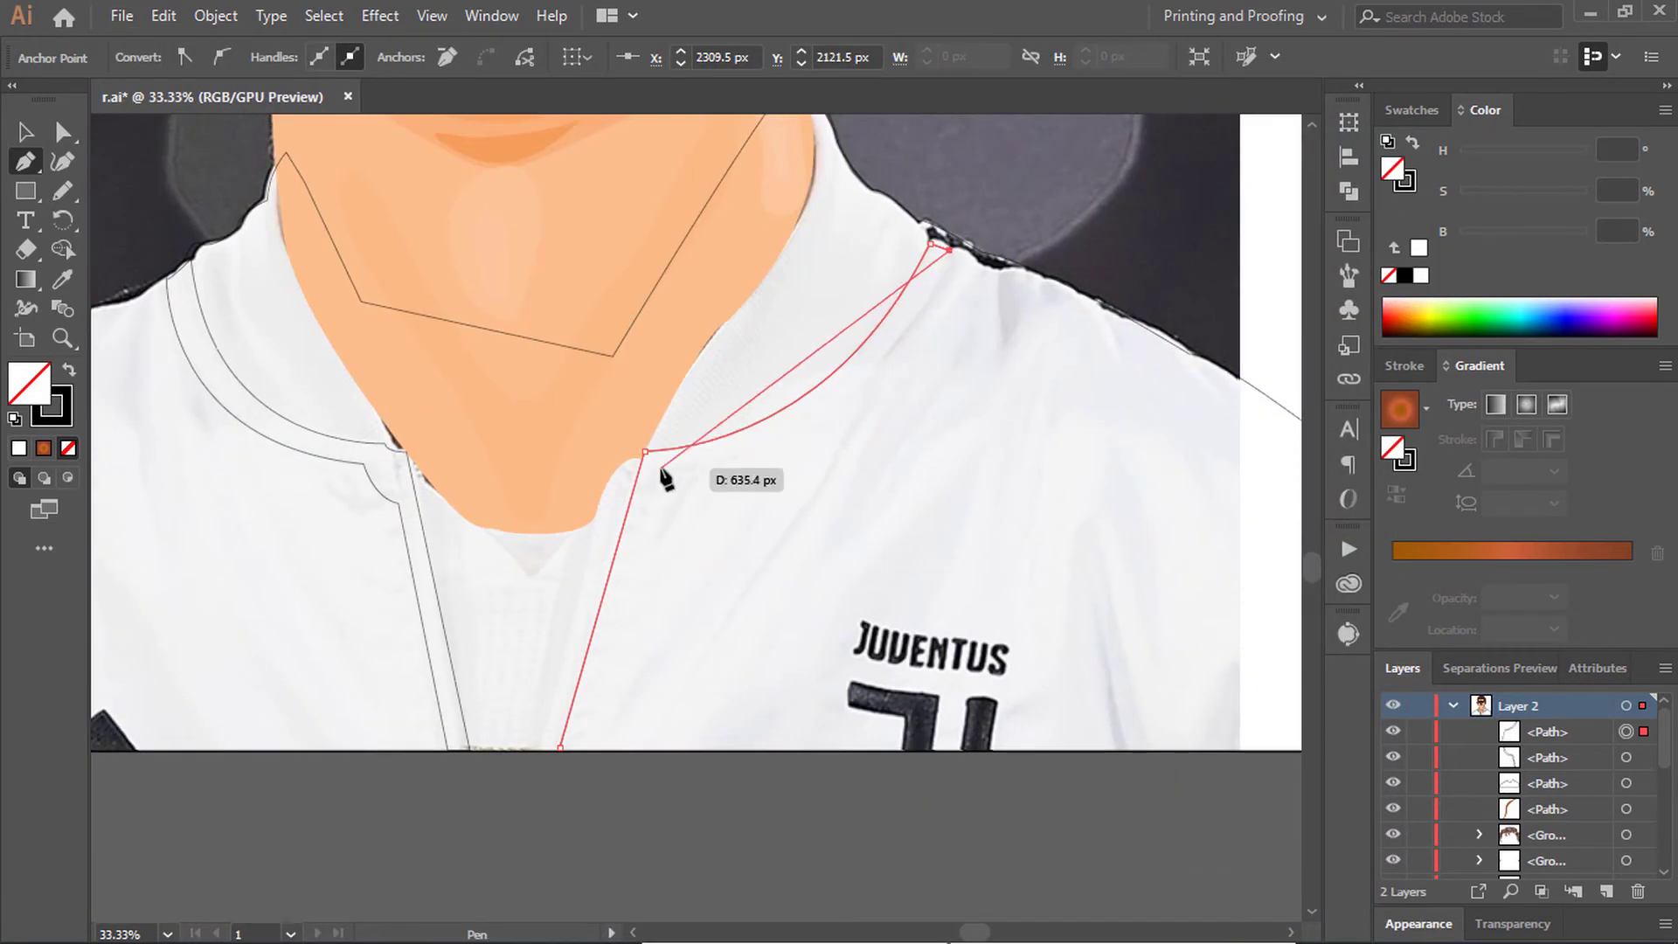
pyautogui.scroll(1, 663, 475)
pyautogui.click(563, 750)
# Step: Trace the V-shaped neck opening with its point and two bottom corners
pyautogui.scroll(-1, 593, 786)
pyautogui.scroll(3, 487, 593)
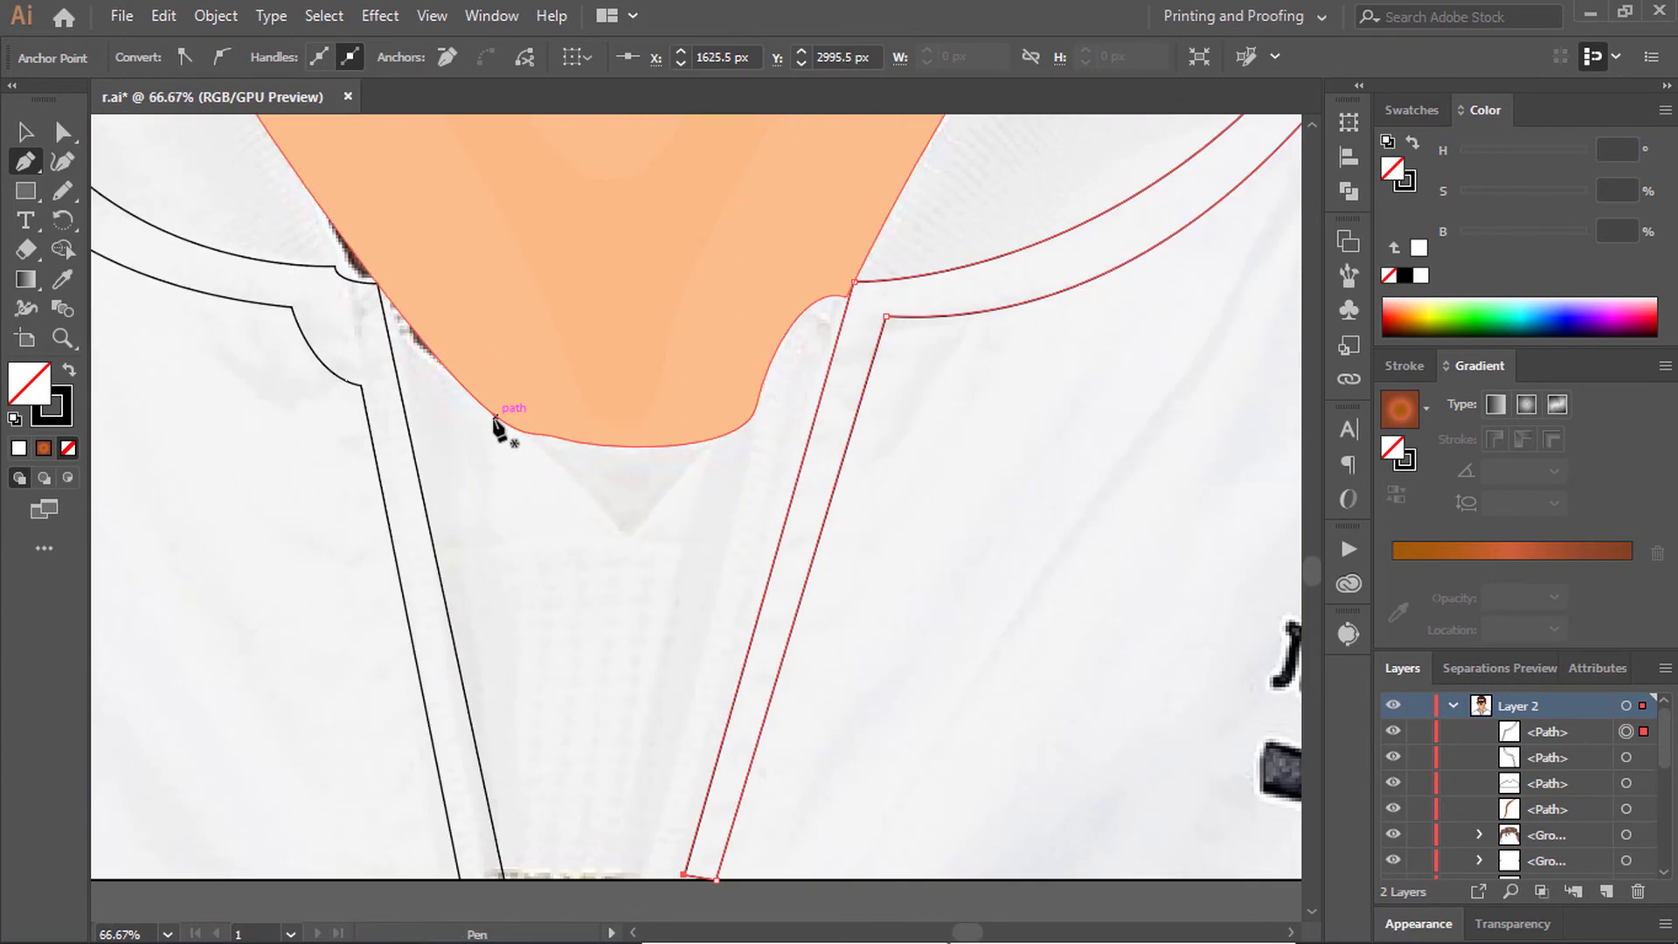
pyautogui.click(497, 418)
pyautogui.click(623, 536)
pyautogui.moveTo(718, 434); pyautogui.dragTo(736, 429)
pyautogui.scroll(-3, 742, 441)
pyautogui.click(625, 698)
pyautogui.click(523, 698)
# Step: Close the V-neck shape and sketch a Pencil fold line on the left shoulder
pyautogui.click(496, 239)
pyautogui.scroll(-3, 599, 536)
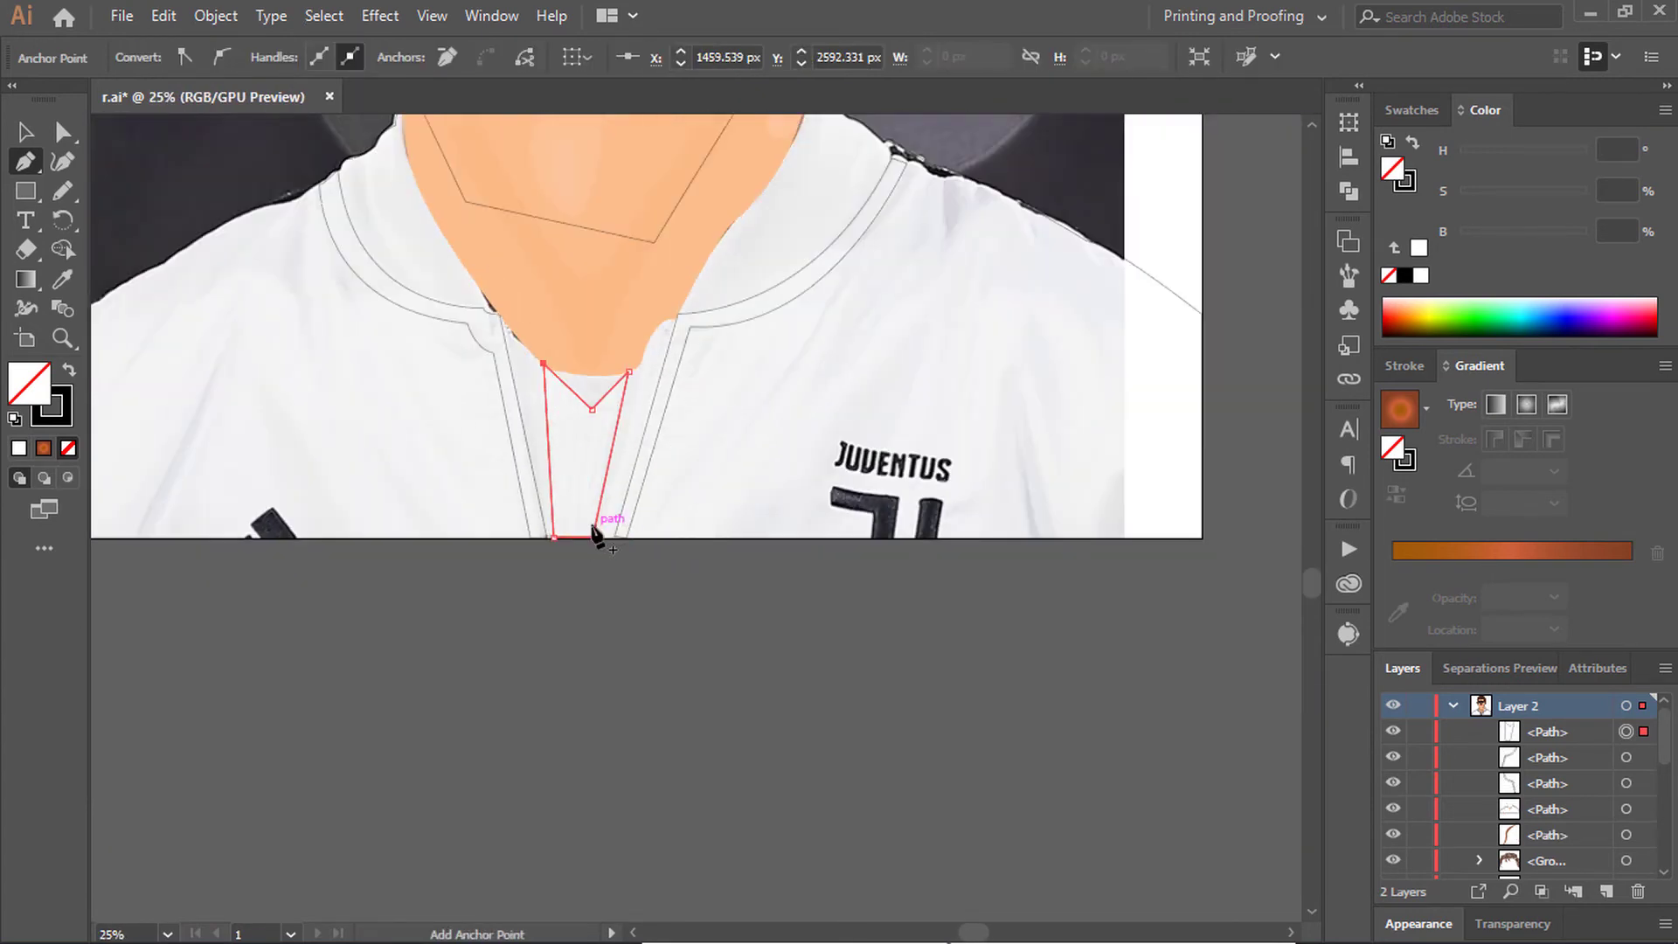
pyautogui.press('n')
pyautogui.scroll(-2, 223, 376)
pyautogui.moveTo(281, 393); pyautogui.dragTo(450, 214)
pyautogui.scroll(3, 461, 351)
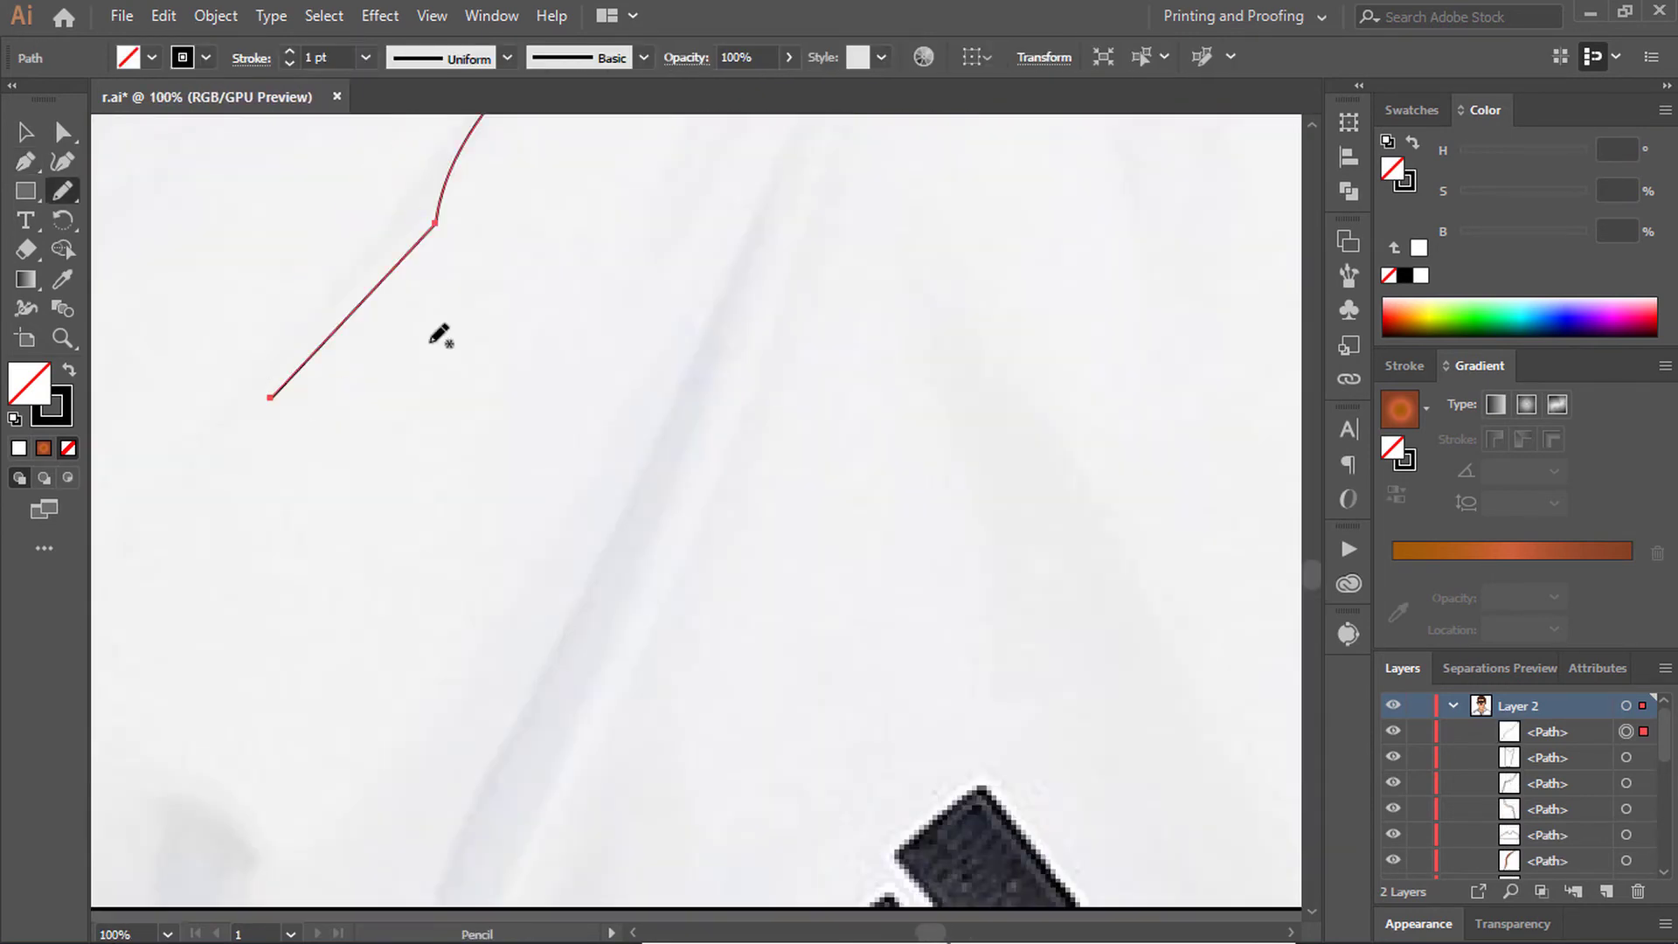
pyautogui.scroll(-3, 566, 191)
pyautogui.scroll(1, 562, 194)
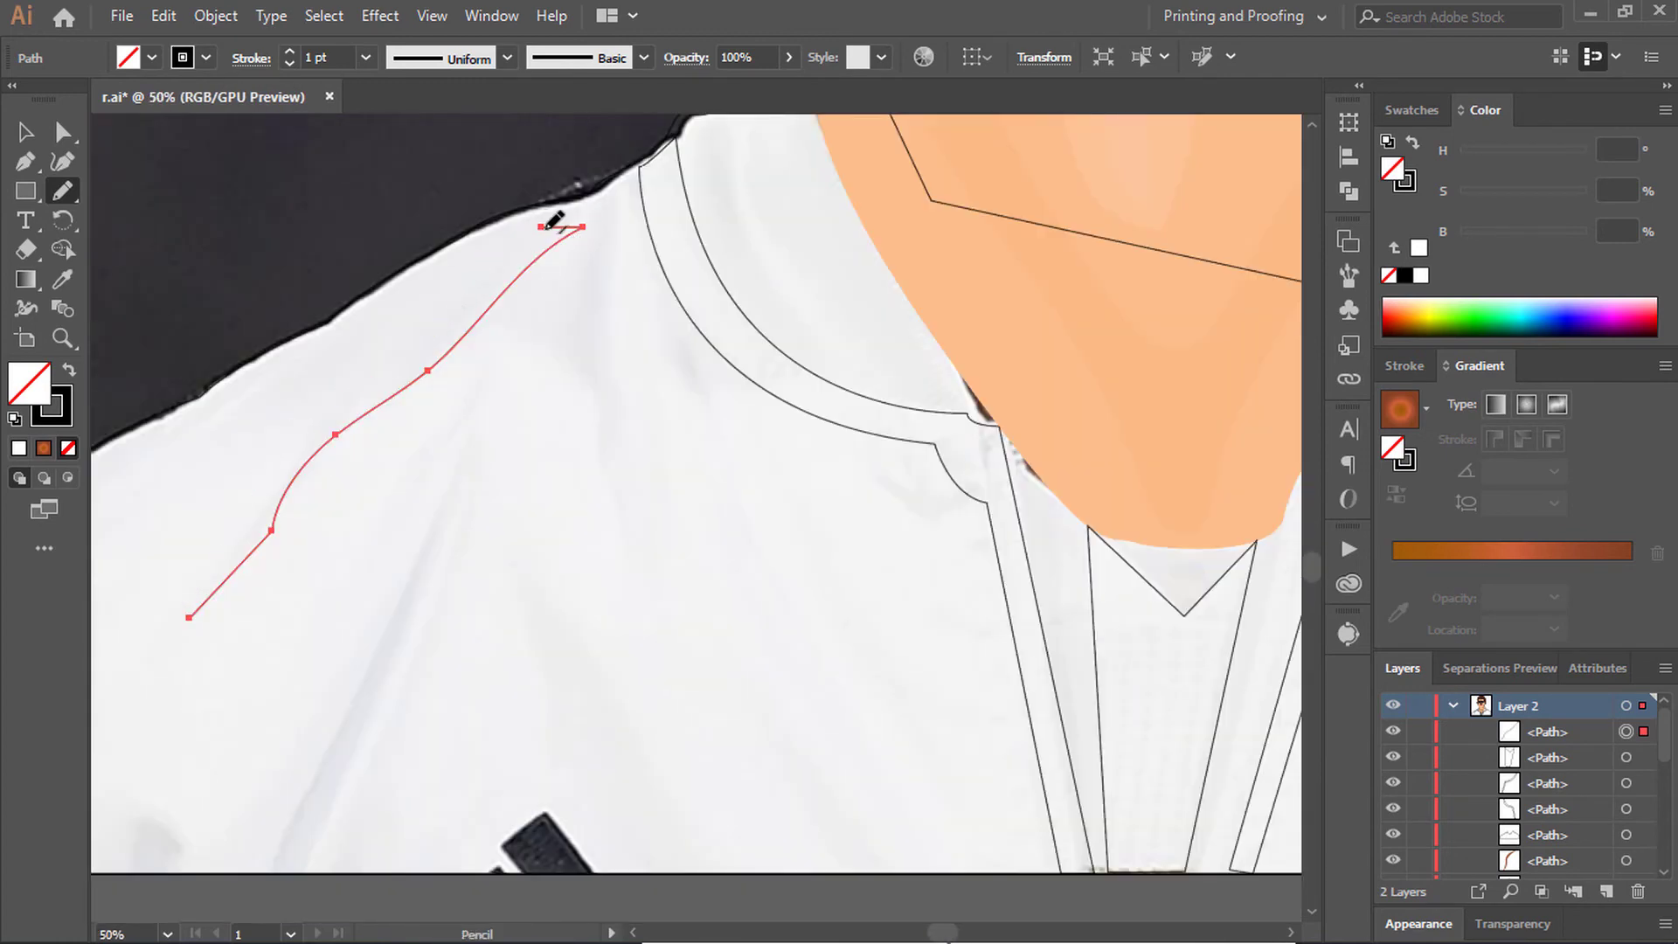
# Step: Draw a closed fold shape on the left shoulder of the shirt
pyautogui.moveTo(194, 602); pyautogui.dragTo(189, 613)
pyautogui.scroll(-1, 192, 612)
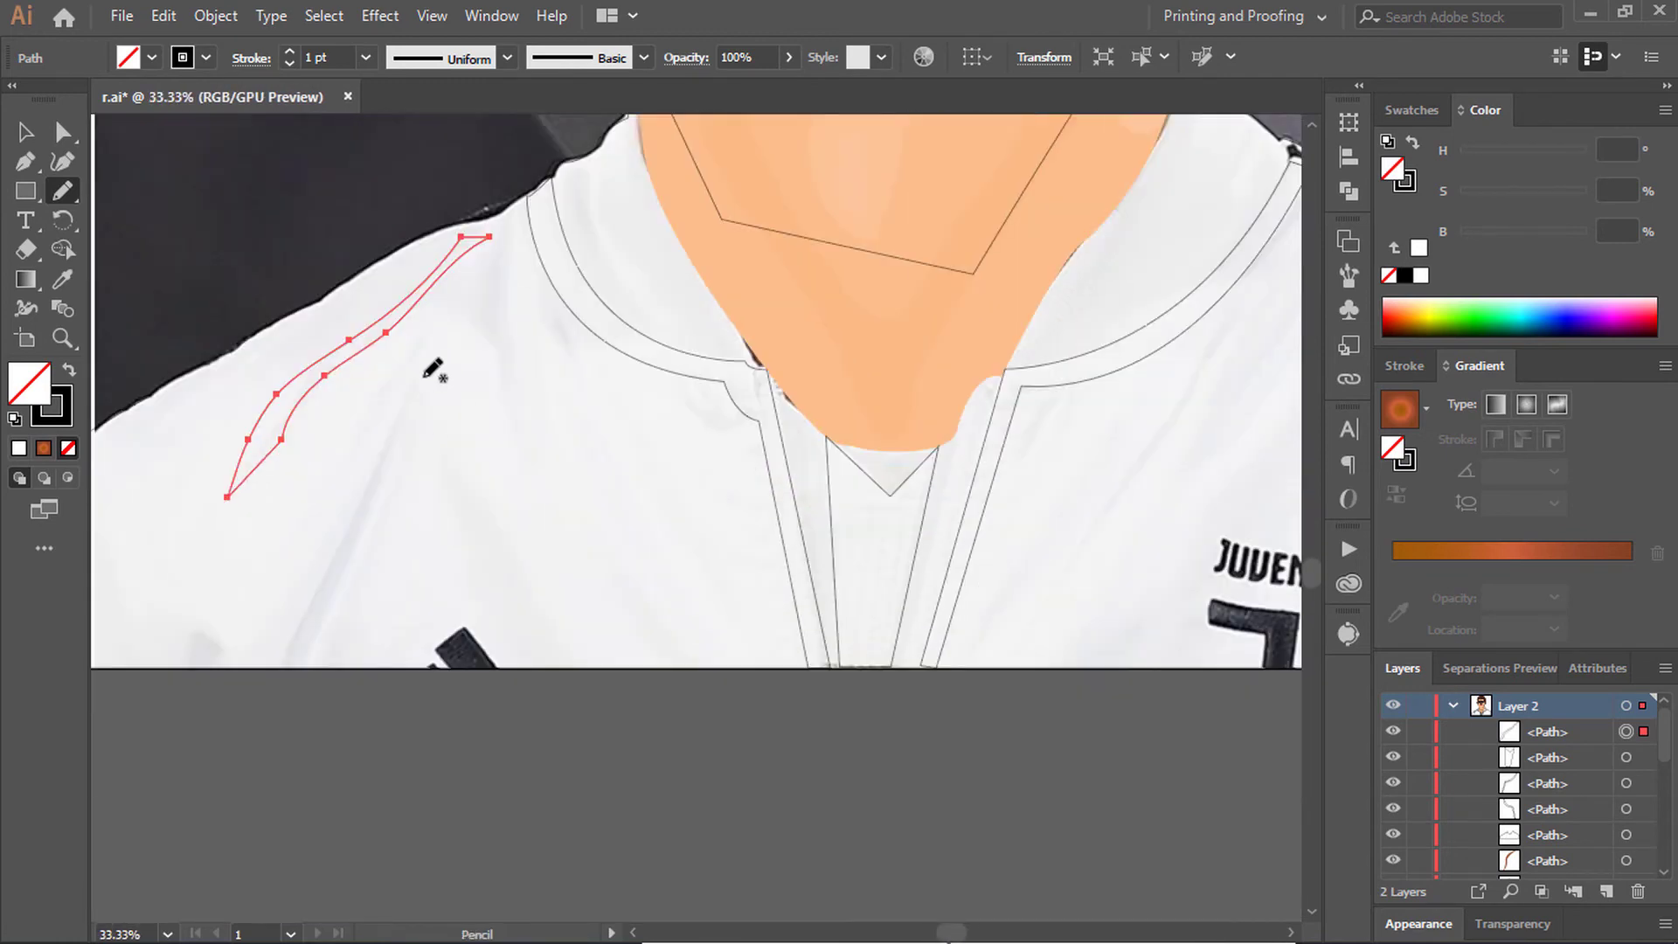
pyautogui.scroll(1, 485, 226)
pyautogui.moveTo(484, 226); pyautogui.dragTo(312, 648)
pyautogui.moveTo(448, 290); pyautogui.dragTo(456, 295)
pyautogui.scroll(-1, 636, 232)
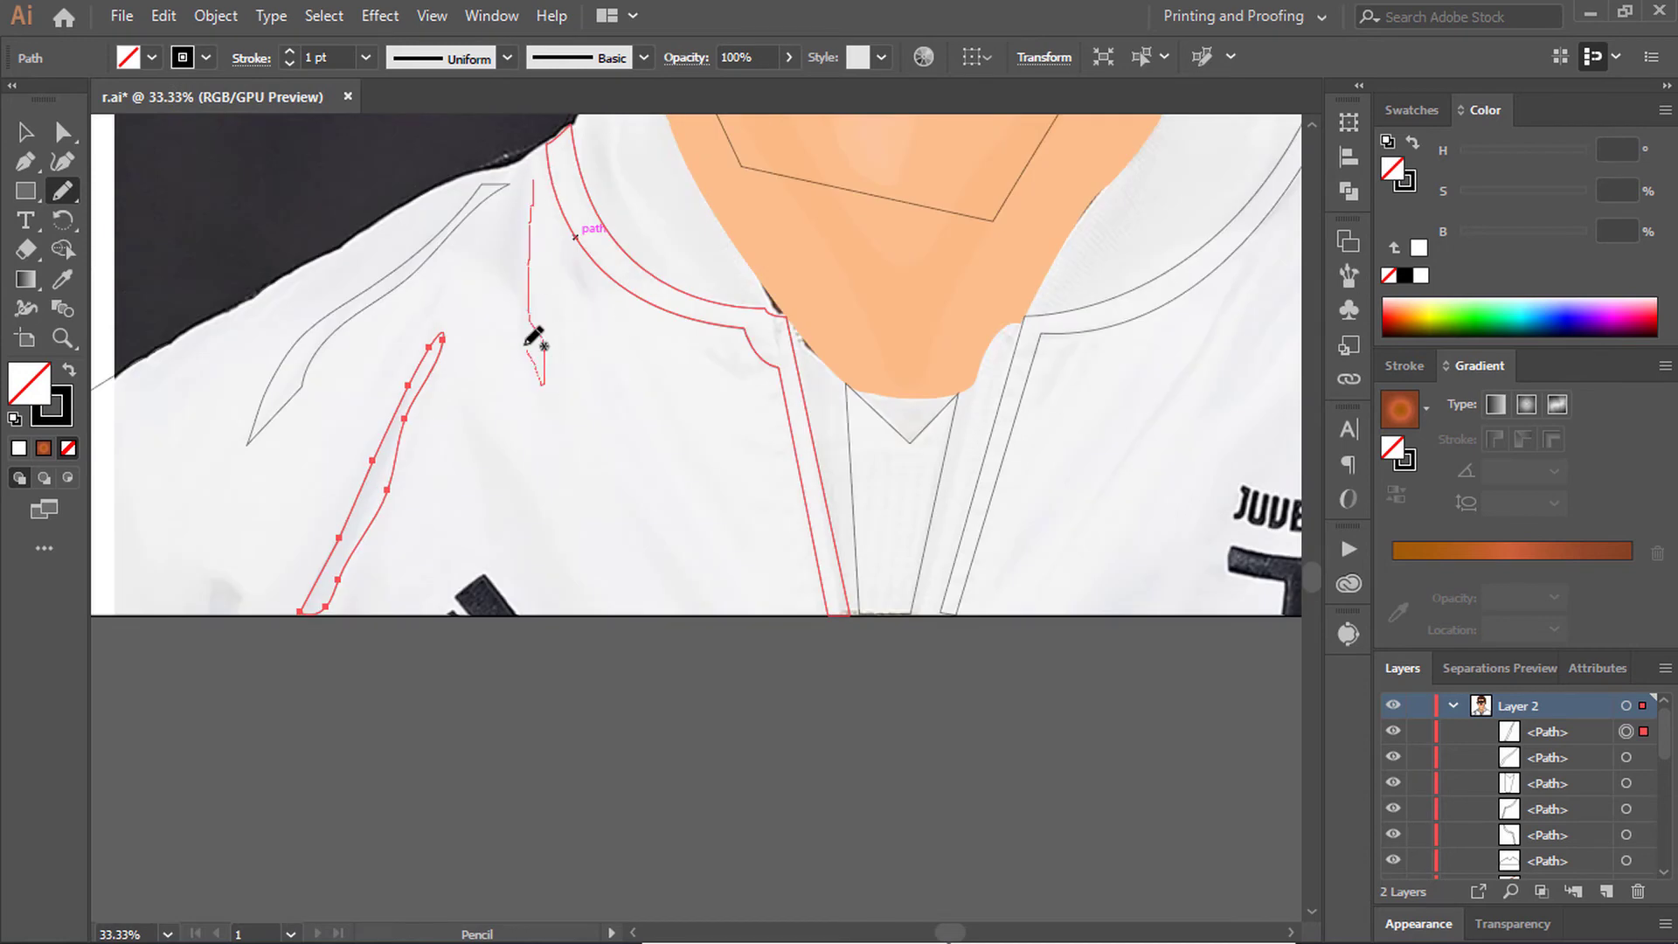
pyautogui.scroll(-2, 594, 226)
pyautogui.scroll(-2, 726, 434)
pyautogui.scroll(3, 726, 435)
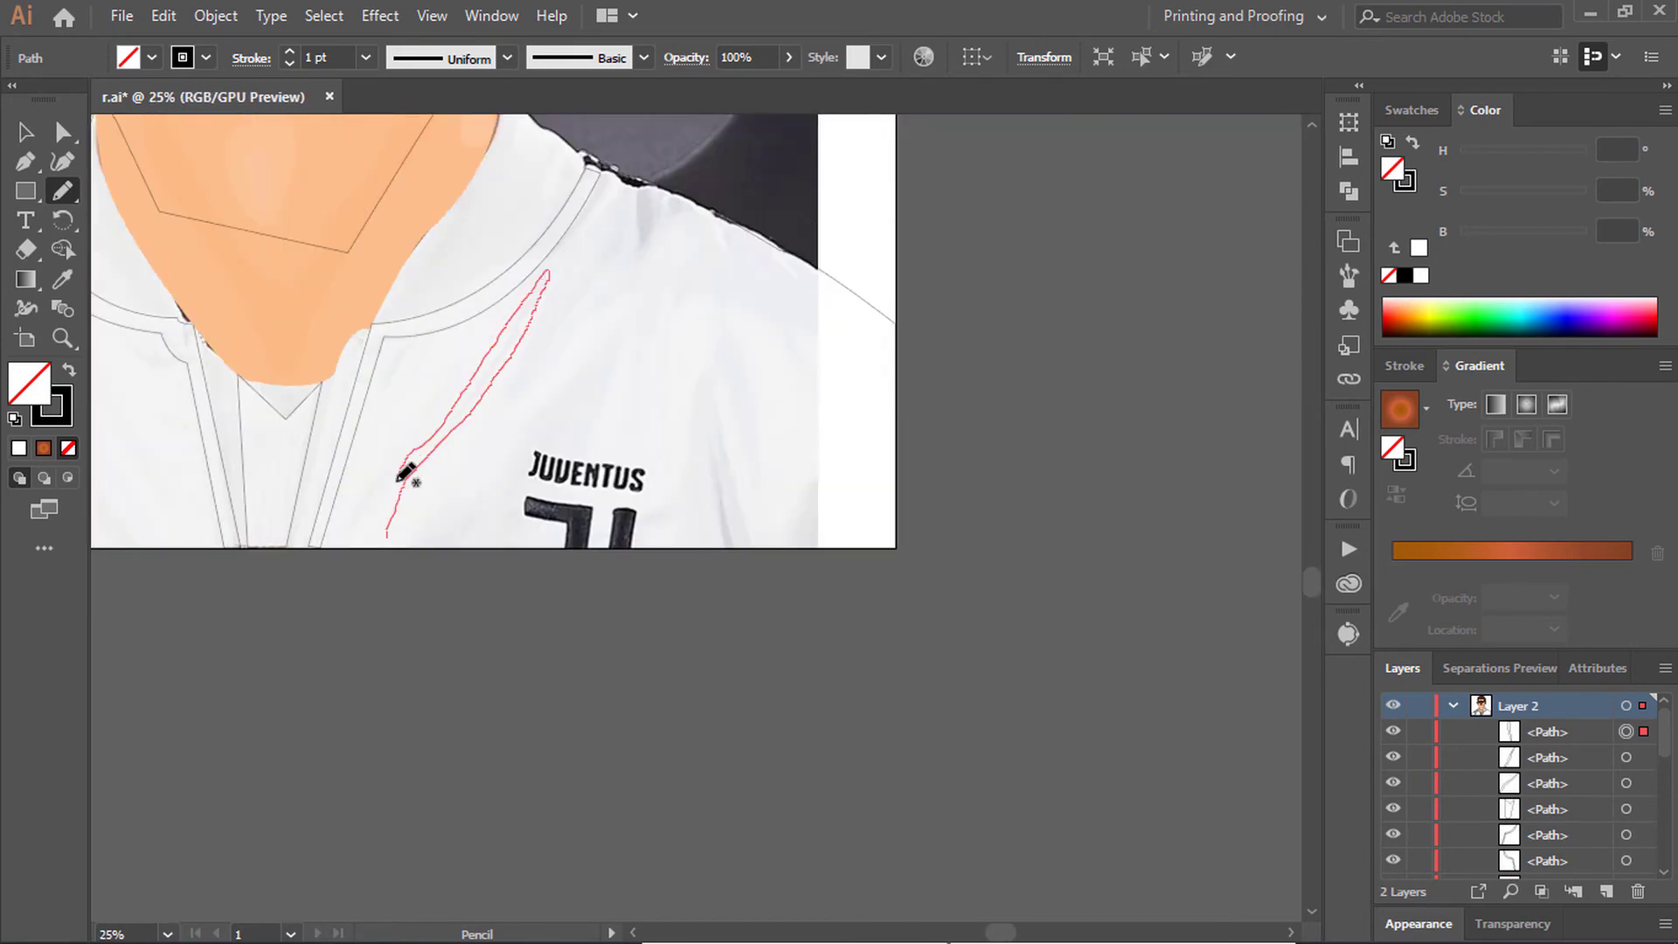
# Step: Add a long fold on the right chest and a small fold near the right collar
pyautogui.moveTo(404, 472); pyautogui.dragTo(409, 459)
pyautogui.moveTo(702, 349); pyautogui.dragTo(603, 374)
pyautogui.scroll(1, 682, 329)
pyautogui.scroll(-2, 601, 458)
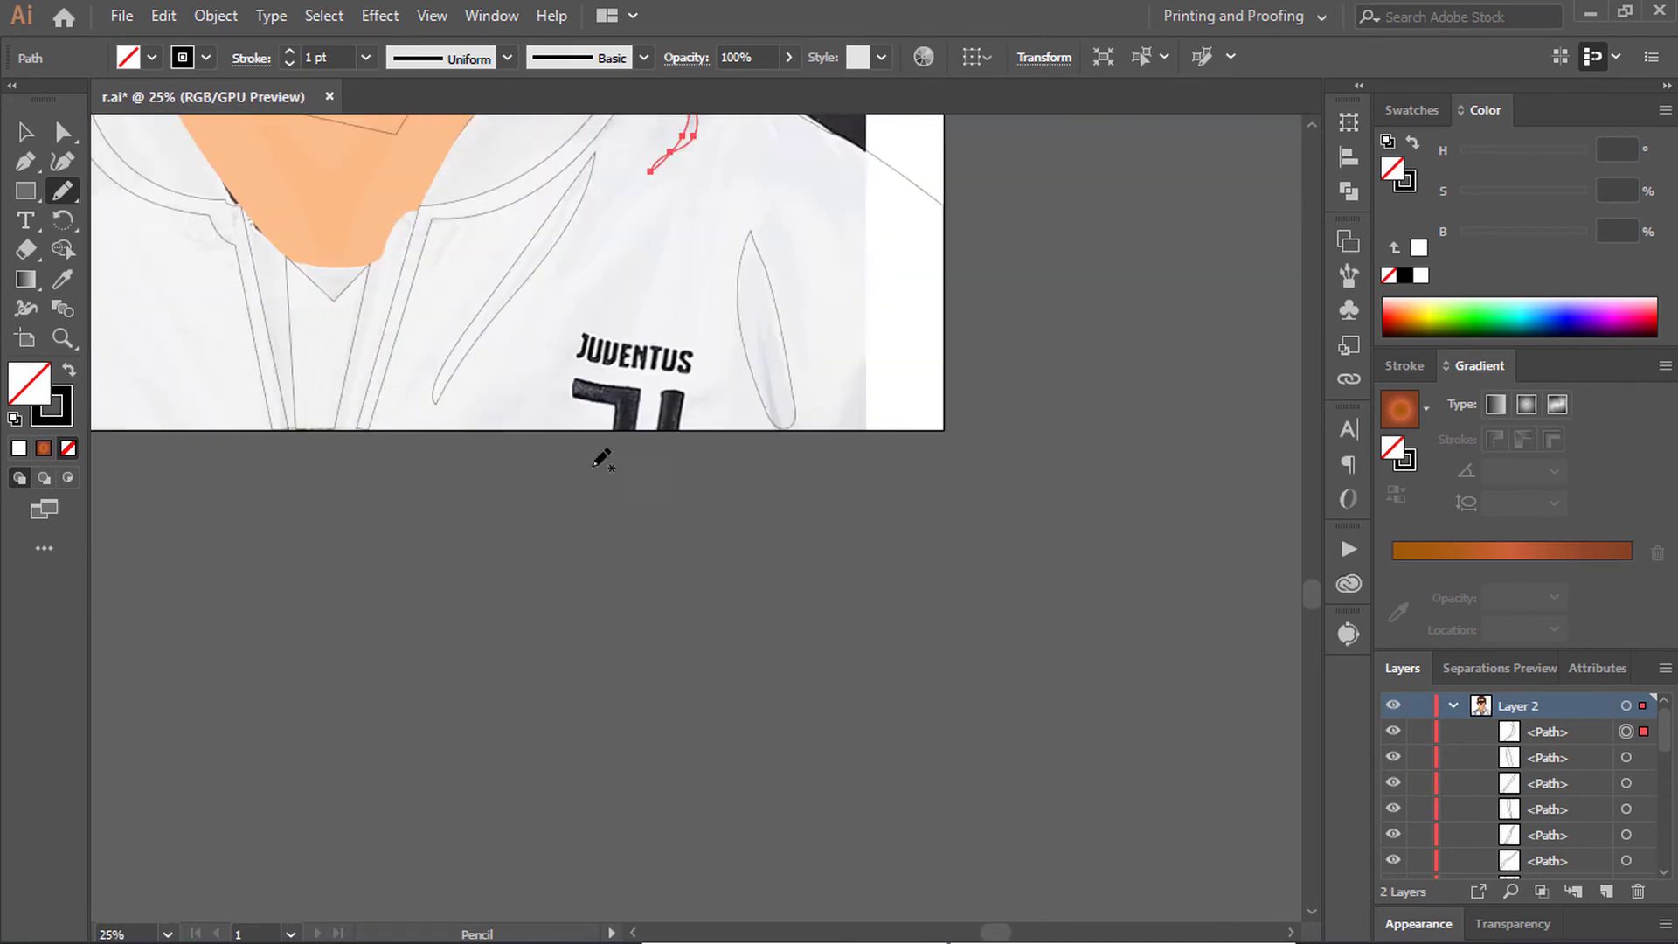
pyautogui.scroll(1, 601, 458)
pyautogui.scroll(3, 629, 350)
pyautogui.scroll(2, 651, 236)
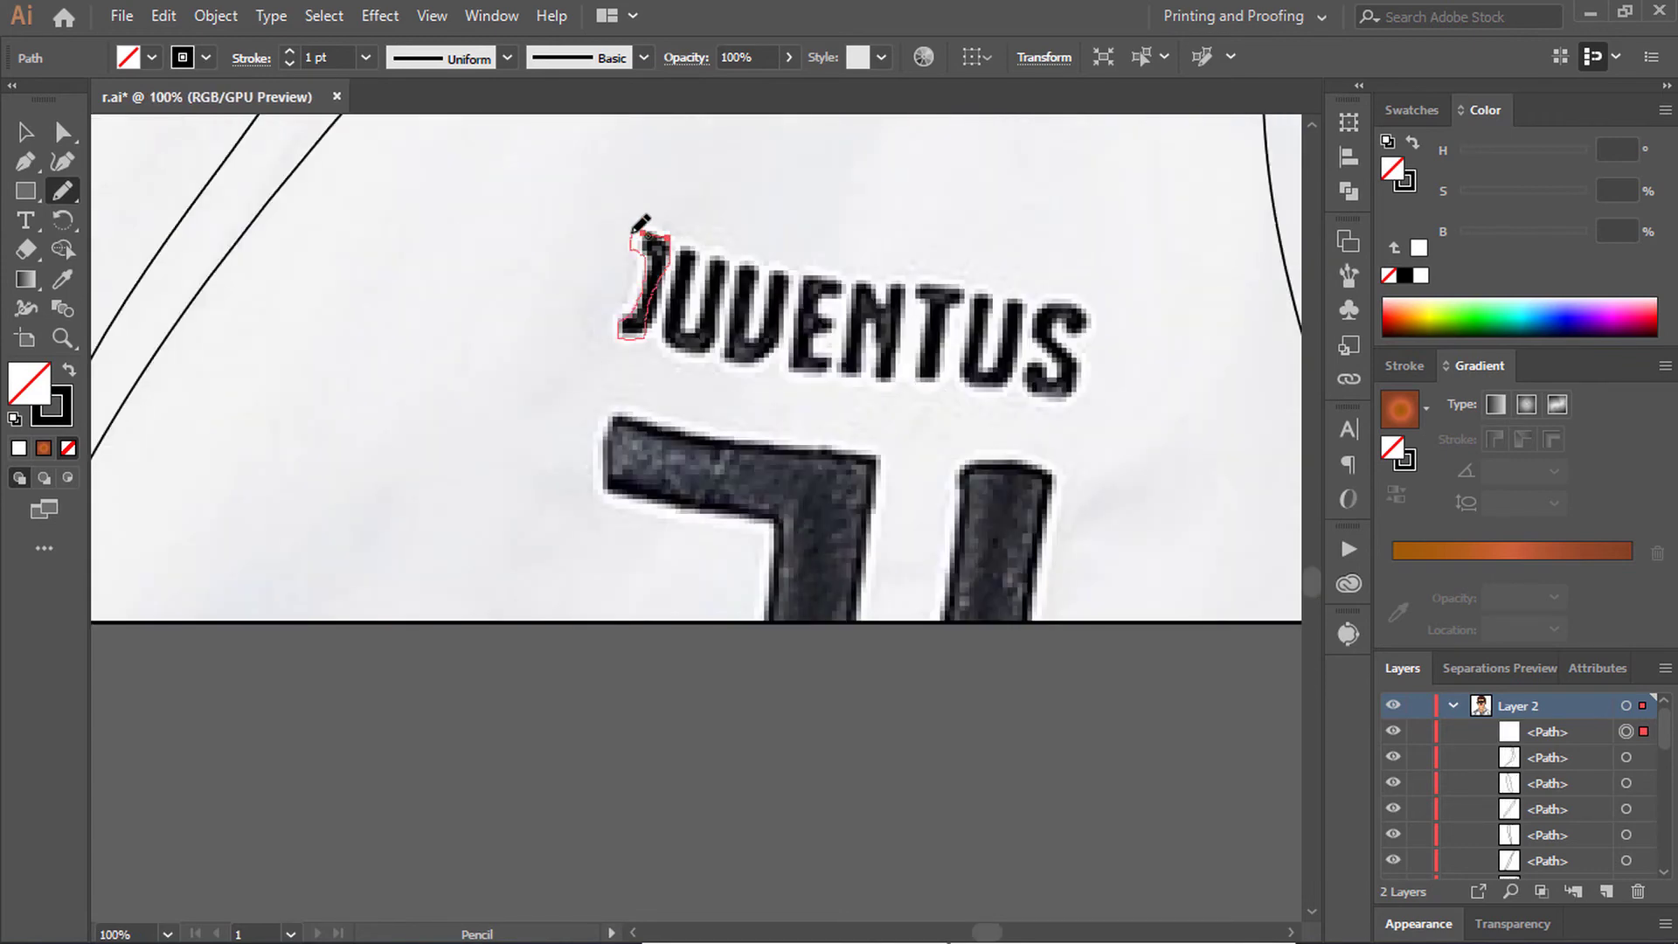
# Step: Trace the J, E and U letters at the start of JUVENTUS with the Pencil
pyautogui.moveTo(641, 229); pyautogui.dragTo(657, 233)
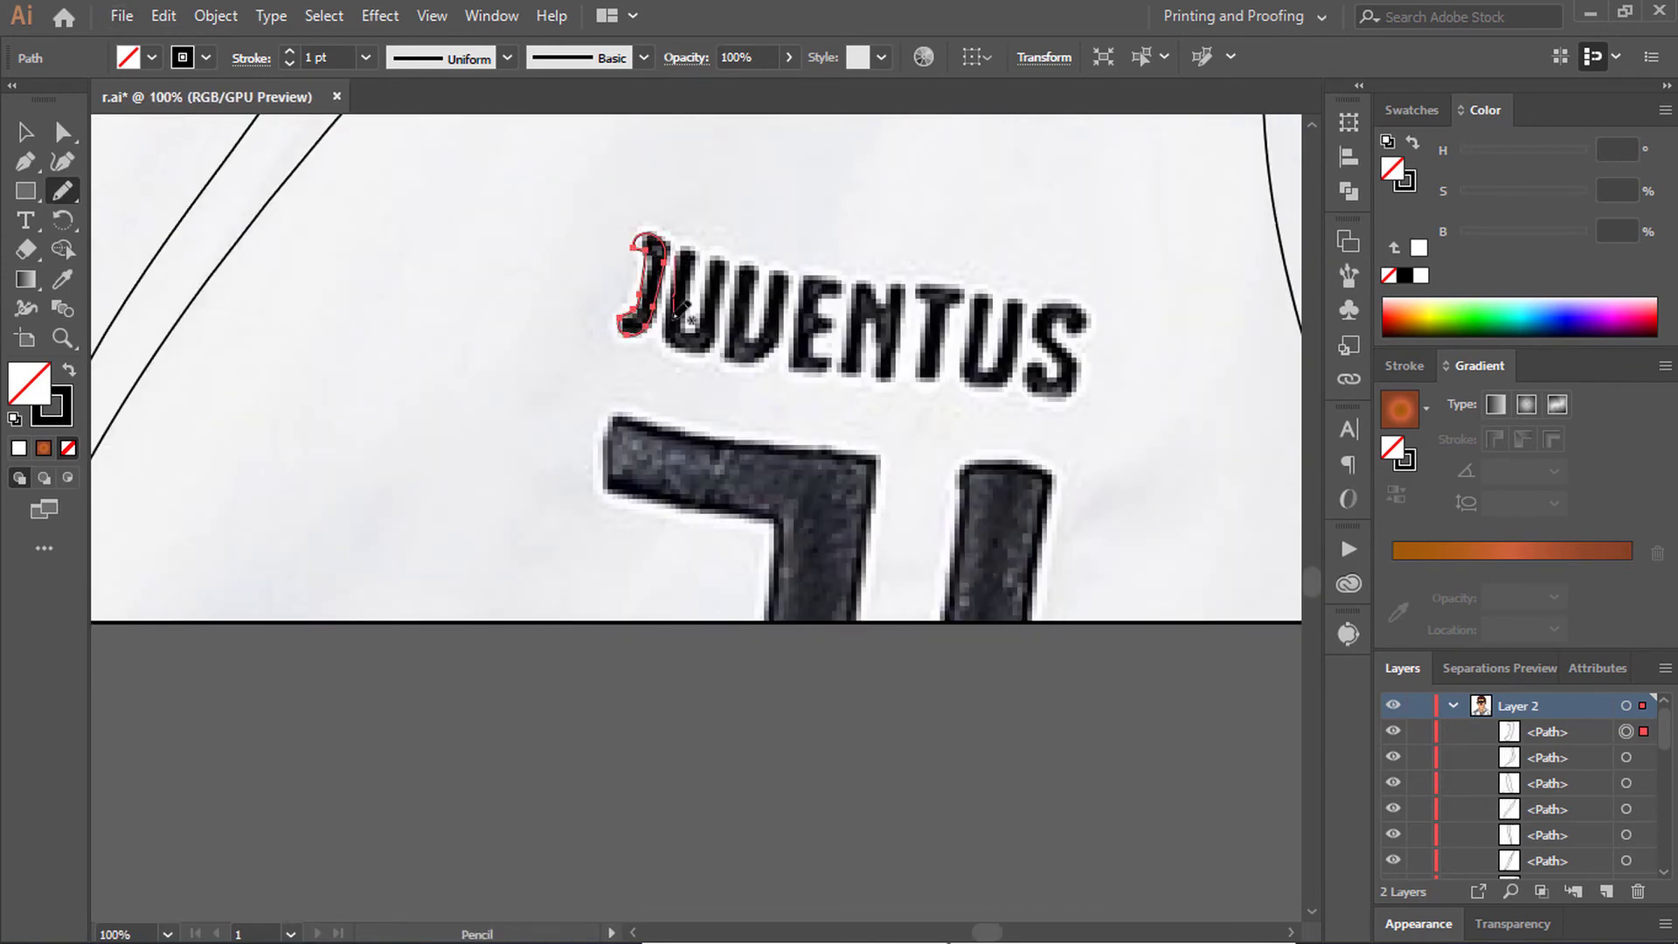
pyautogui.moveTo(762, 262); pyautogui.dragTo(835, 348)
pyautogui.moveTo(846, 281); pyautogui.dragTo(839, 282)
pyautogui.scroll(3, 799, 282)
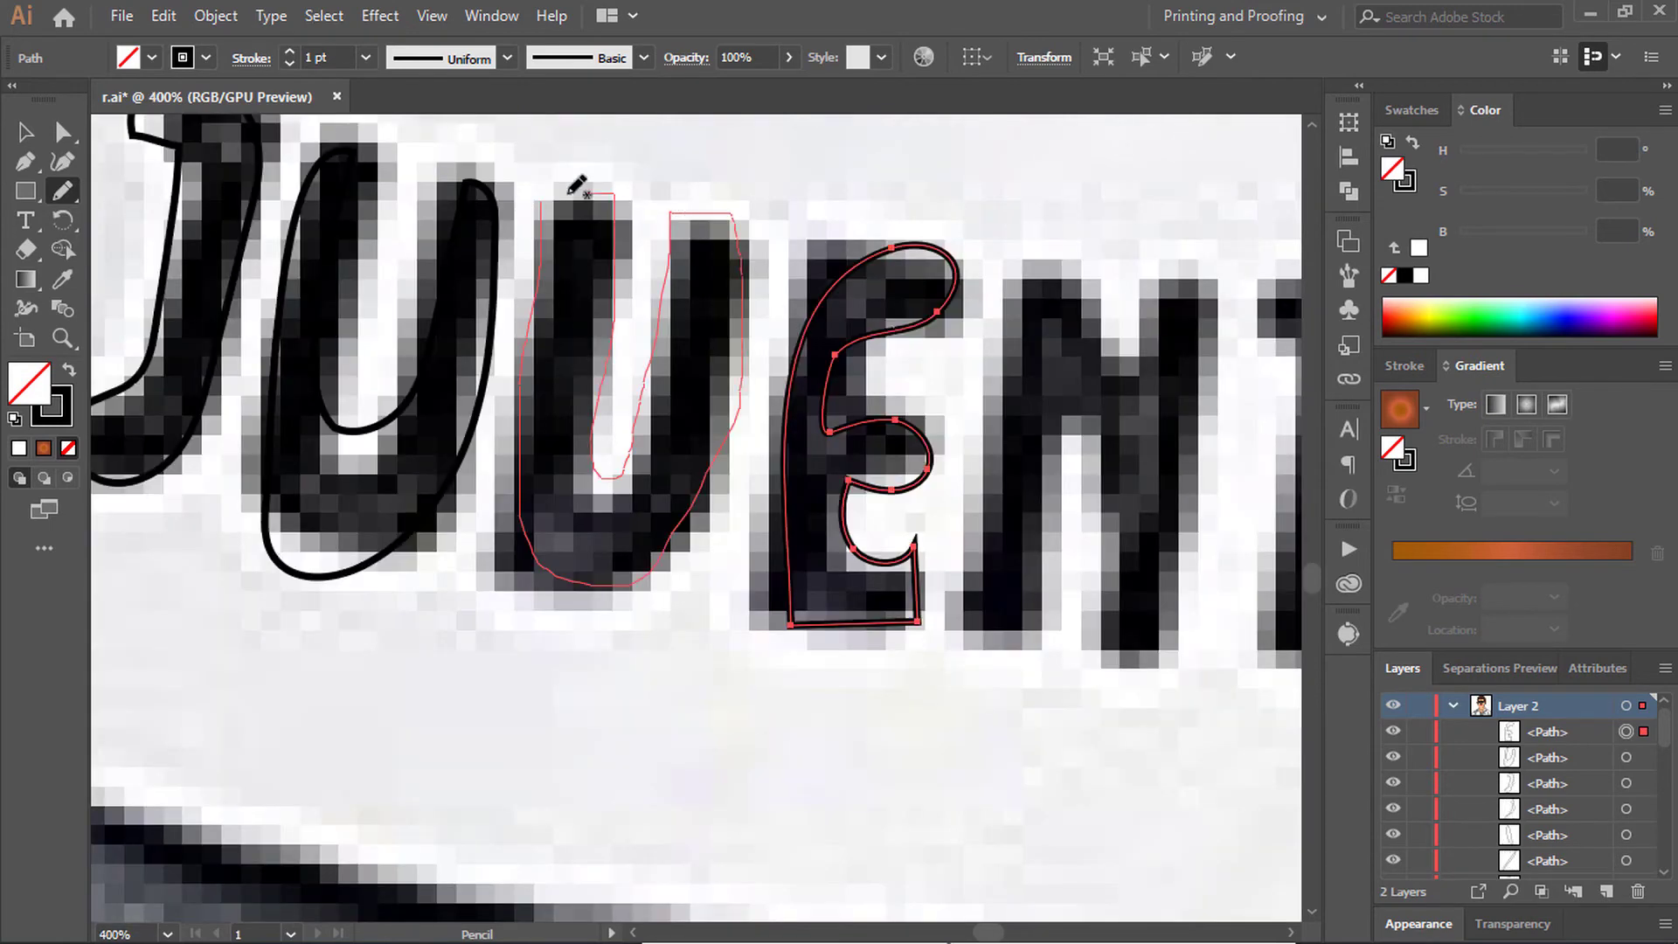
pyautogui.moveTo(577, 186); pyautogui.dragTo(579, 193)
pyautogui.scroll(-1, 717, 144)
# Step: Outline the N, T, last U and S to finish the JUVENTUS lettering
pyautogui.moveTo(1035, 331); pyautogui.dragTo(970, 365)
pyautogui.scroll(-1, 969, 365)
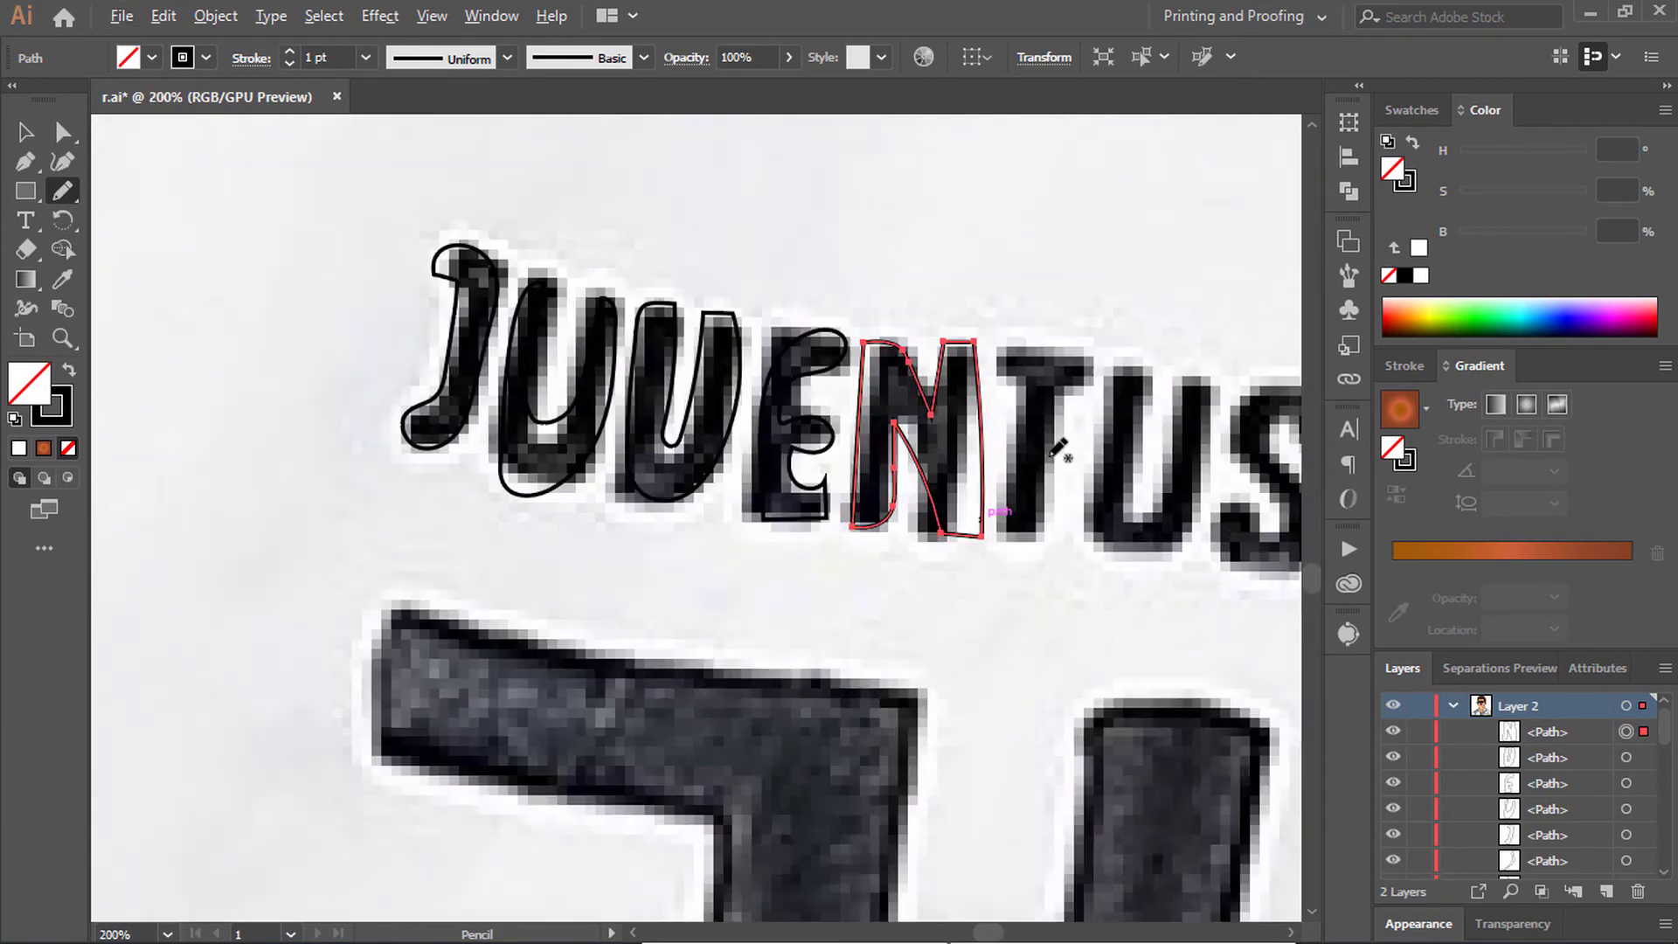
pyautogui.scroll(1, 970, 365)
pyautogui.moveTo(996, 229); pyautogui.dragTo(1118, 524)
pyautogui.scroll(-1, 1044, 271)
pyautogui.moveTo(1044, 271); pyautogui.dragTo(1088, 447)
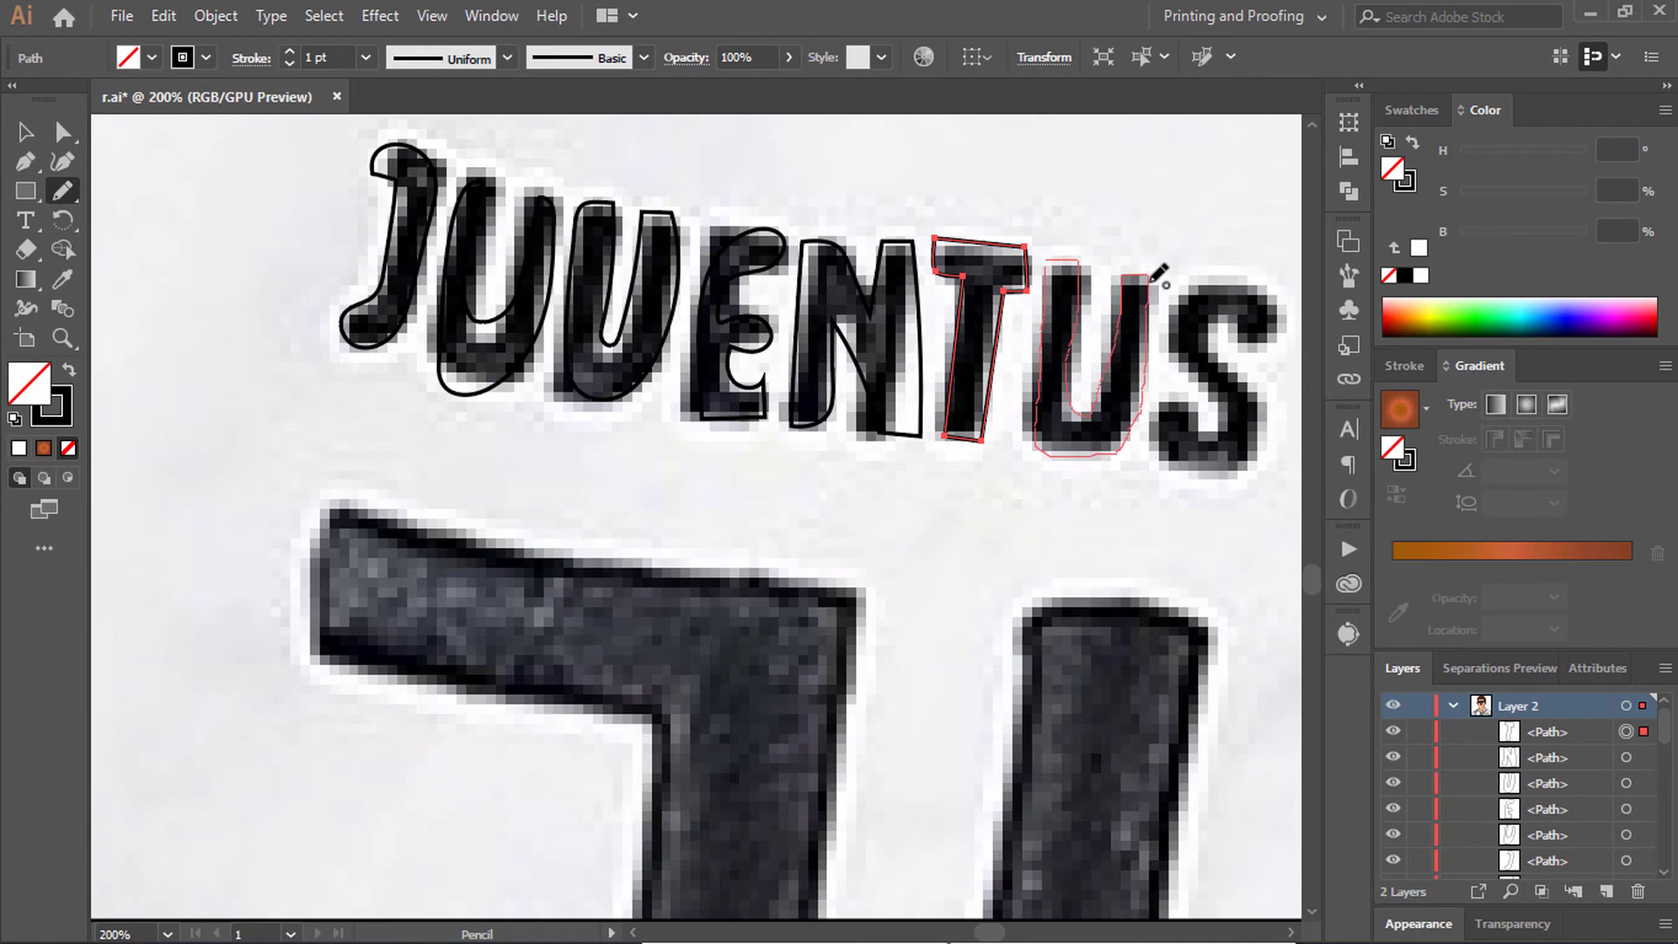
pyautogui.moveTo(1155, 278); pyautogui.dragTo(1152, 282)
pyautogui.moveTo(1259, 301); pyautogui.dragTo(1162, 437)
pyautogui.scroll(-4, 1136, 419)
pyautogui.scroll(1, 843, 456)
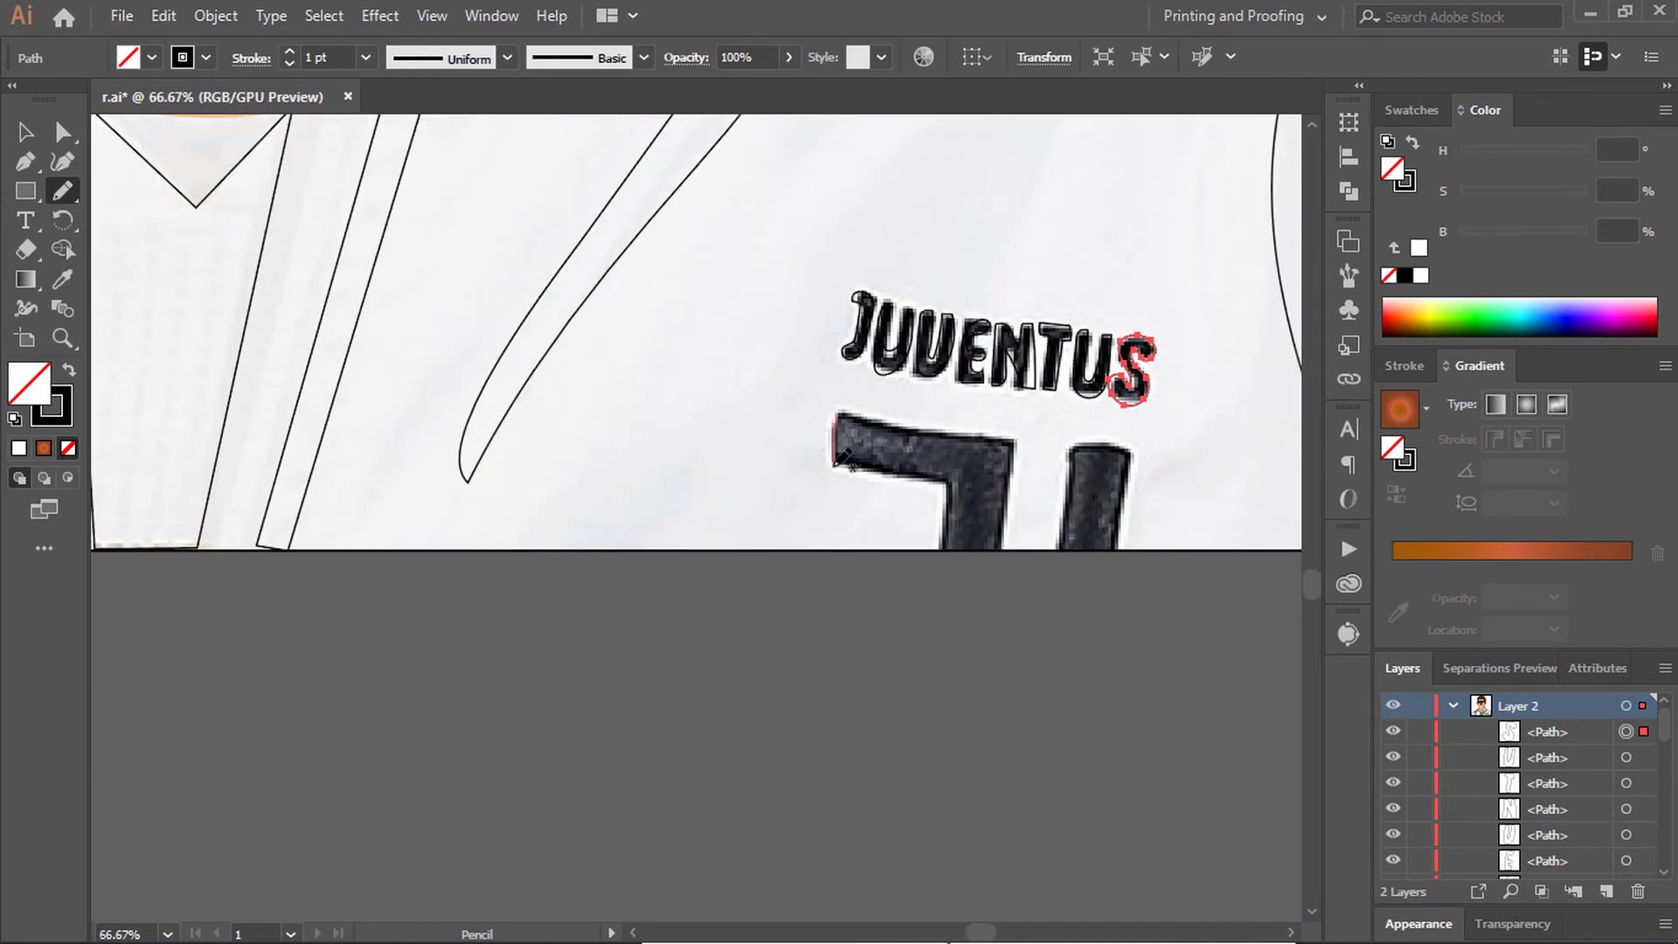
# Step: Outline the dark number shape below the lettering, undoing and redrawing a stray stroke
pyautogui.moveTo(844, 411); pyautogui.dragTo(844, 413)
pyautogui.scroll(2, 1136, 455)
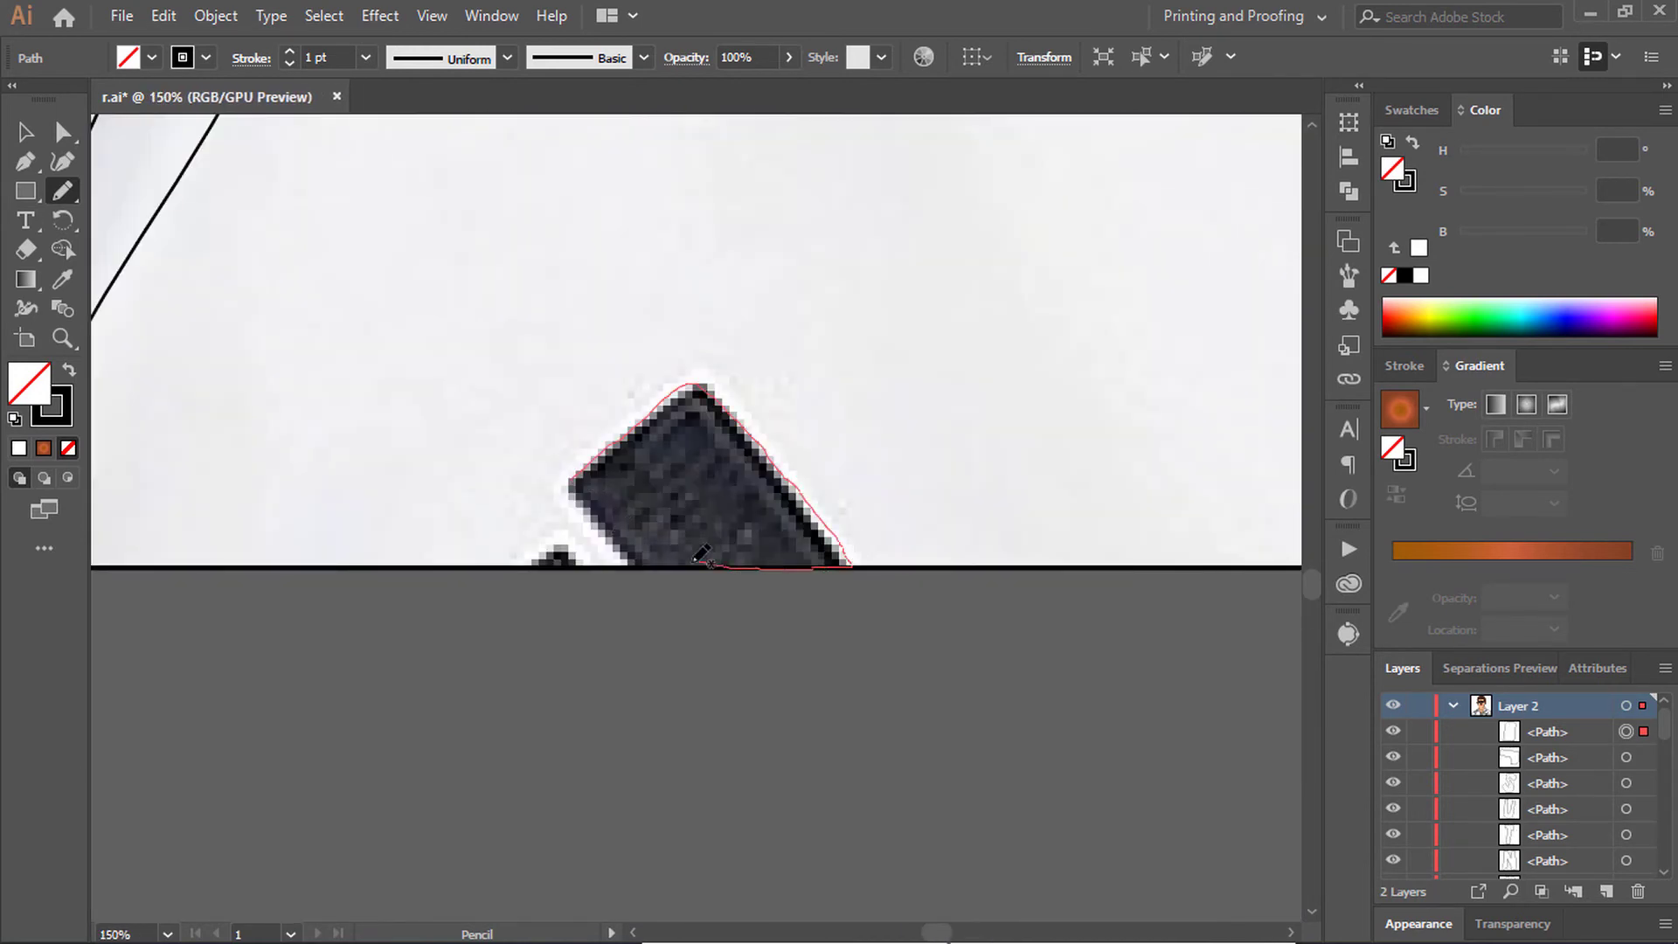
pyautogui.moveTo(702, 556); pyautogui.dragTo(573, 479)
pyautogui.scroll(-2, 445, 587)
pyautogui.hotkey('ctrl', 'z')
pyautogui.scroll(3, 646, 566)
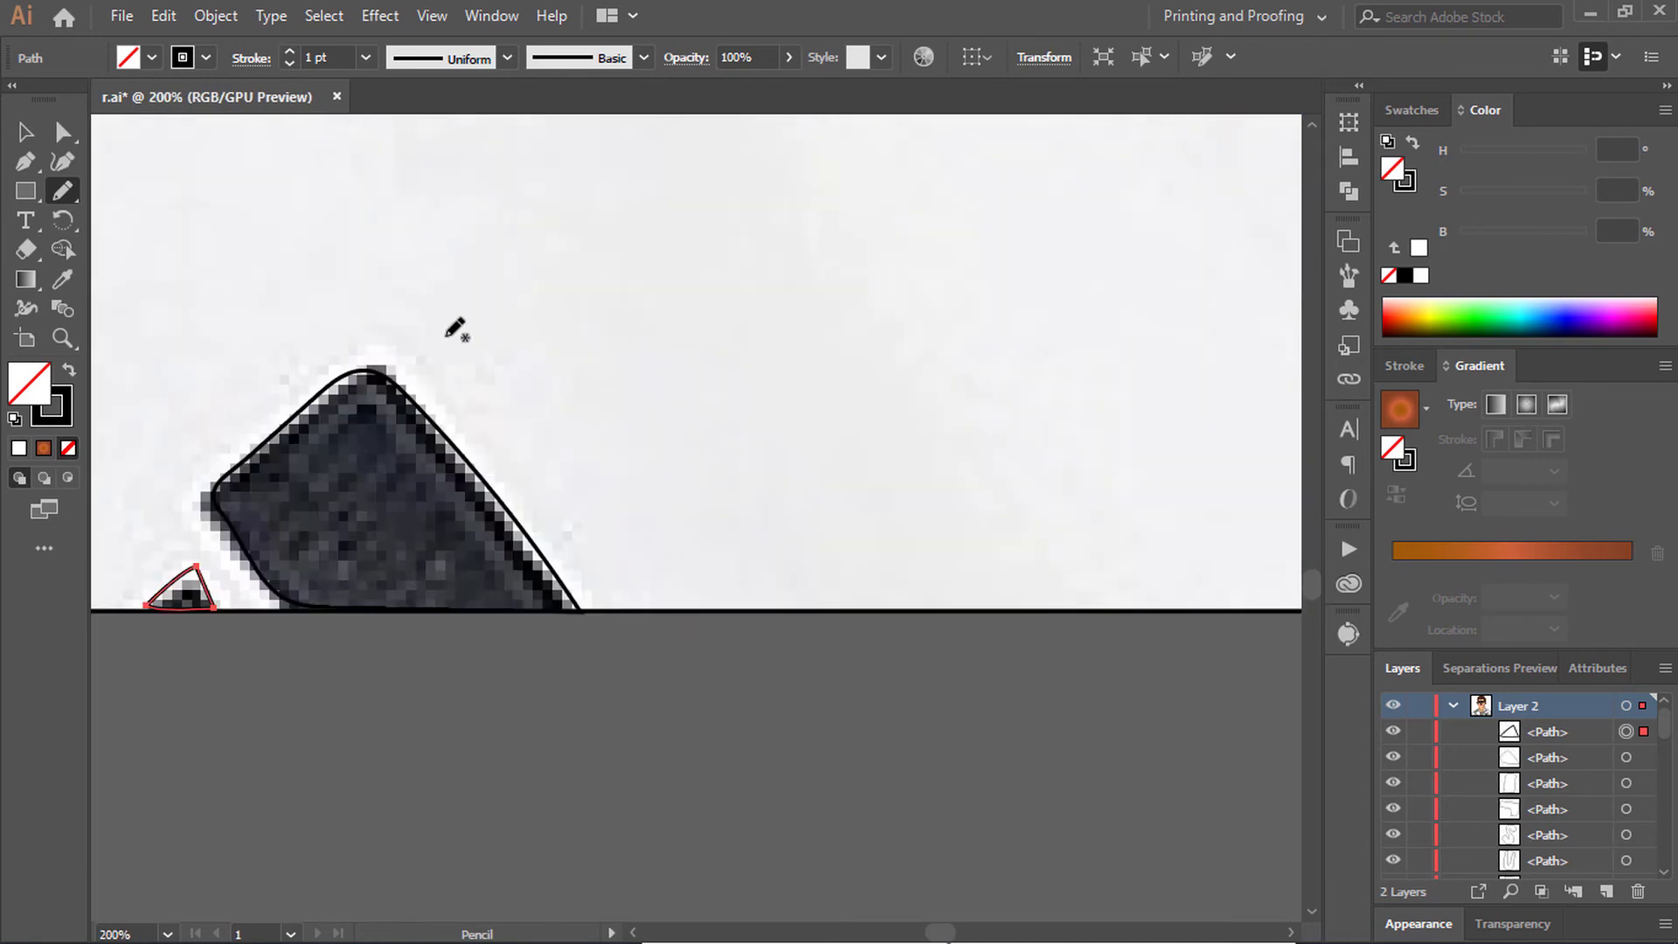
pyautogui.moveTo(629, 609); pyautogui.dragTo(447, 335)
pyautogui.scroll(-6, 702, 509)
# Step: Draw a small three-point closed shape at the bottom edge with the Pen tool
pyautogui.scroll(5, 651, 498)
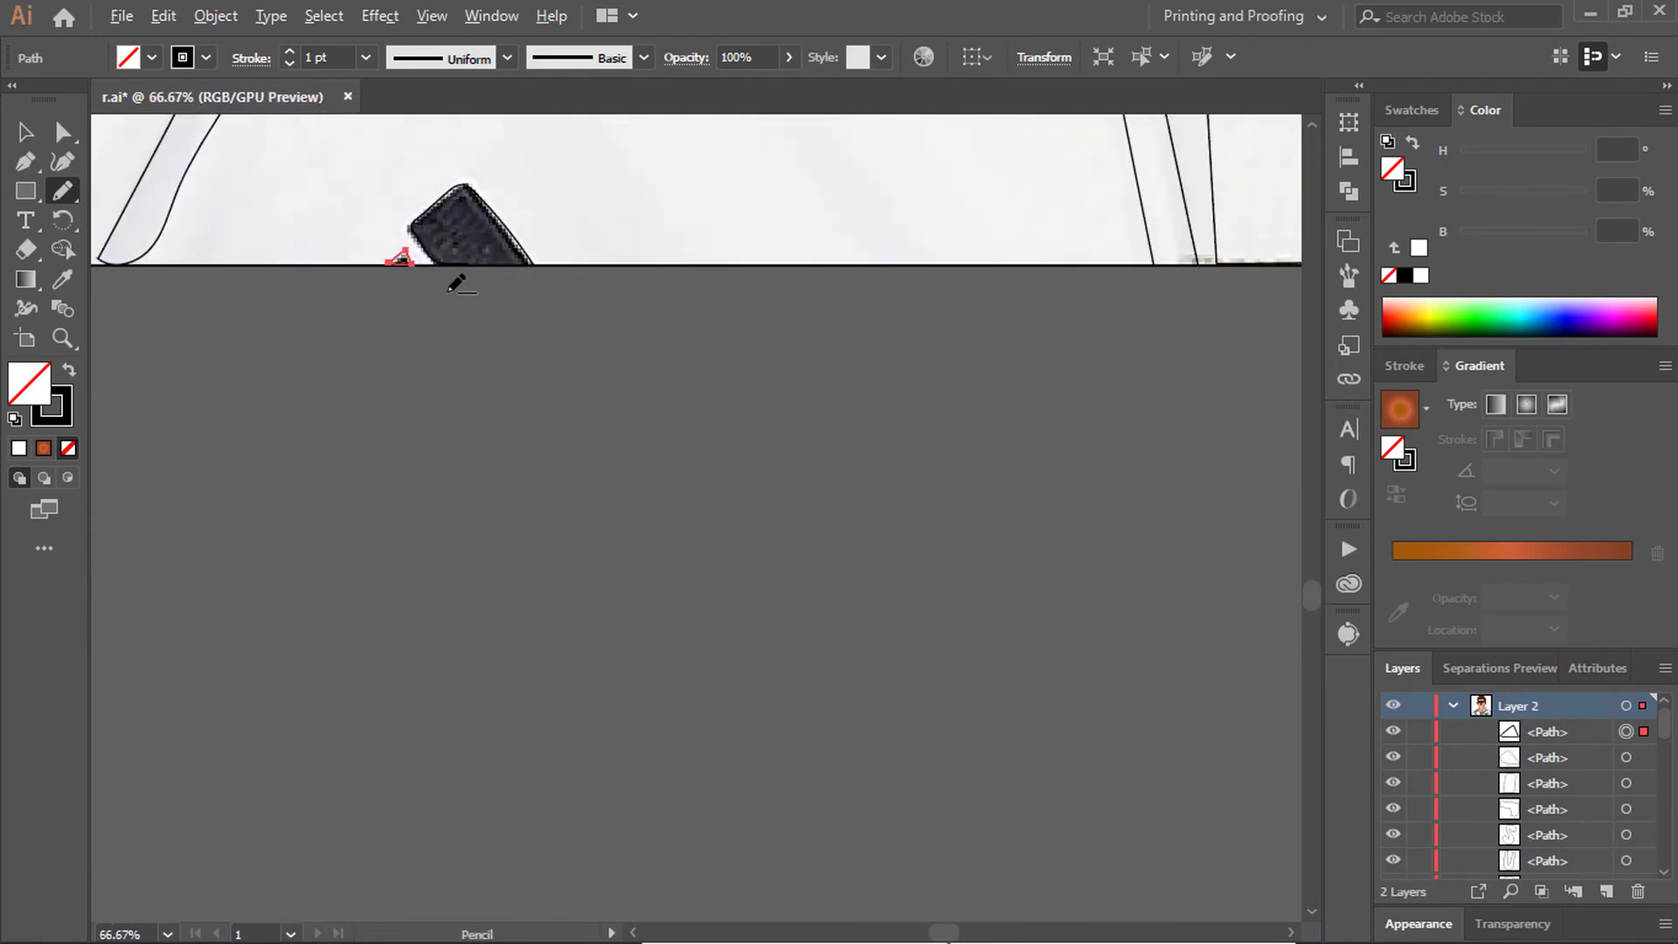
pyautogui.press('p')
pyautogui.click(510, 180)
pyautogui.click(547, 146)
pyautogui.click(562, 273)
pyautogui.scroll(-5, 636, 297)
pyautogui.scroll(3, 636, 297)
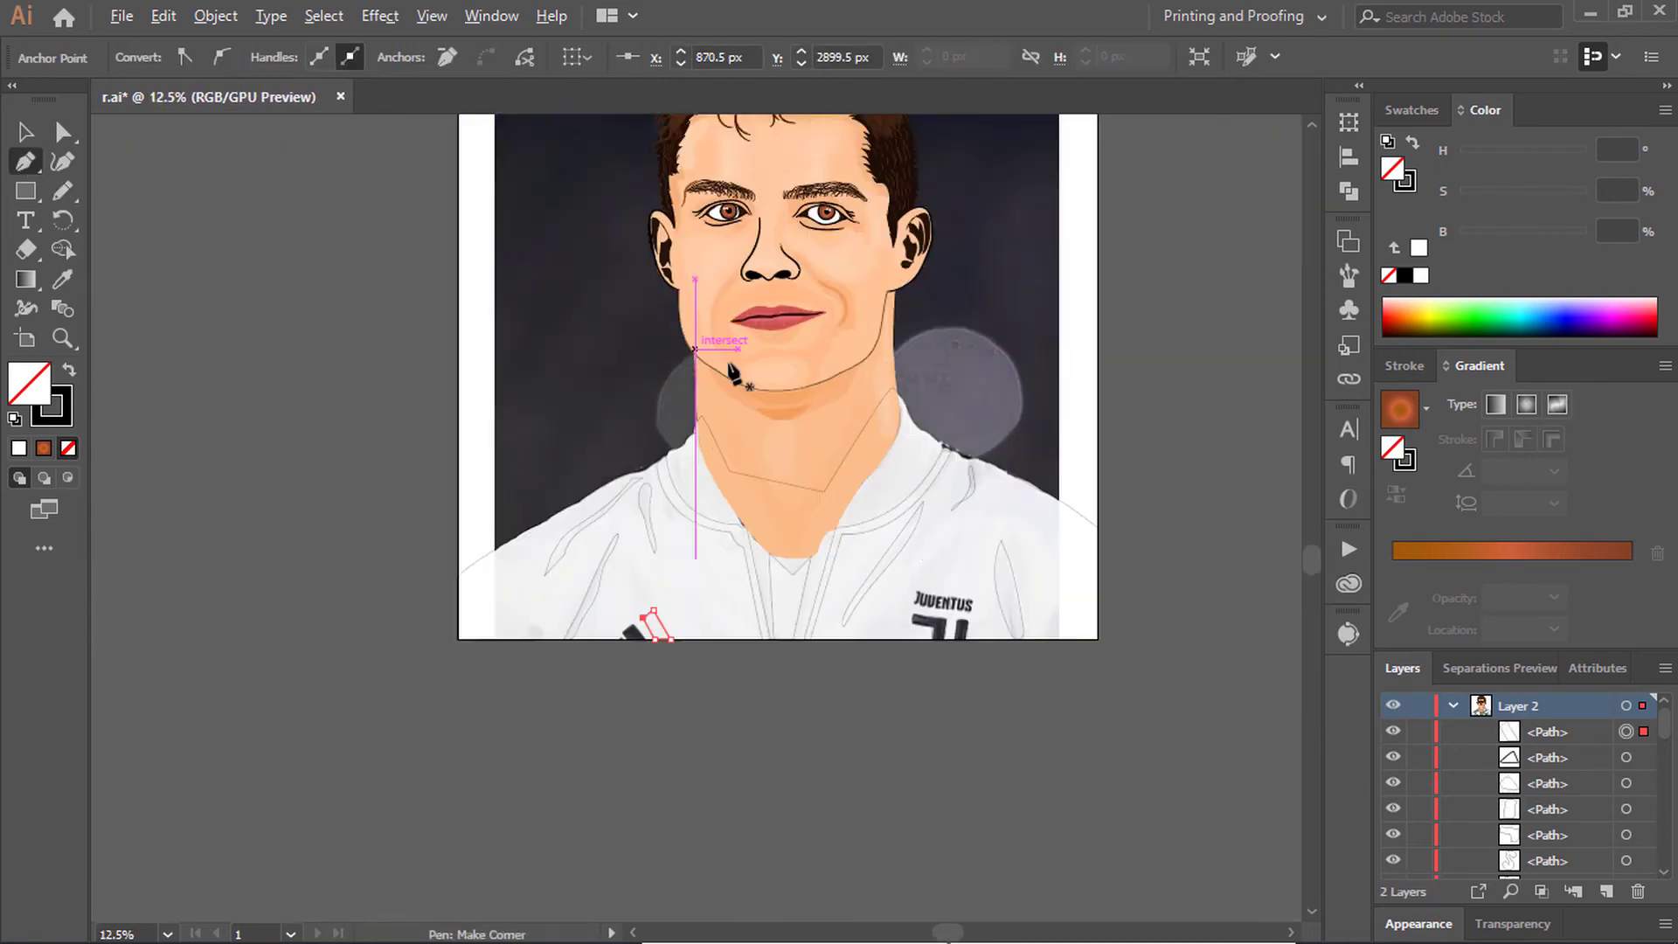
pyautogui.scroll(1, 169, 255)
pyautogui.scroll(4, 657, 519)
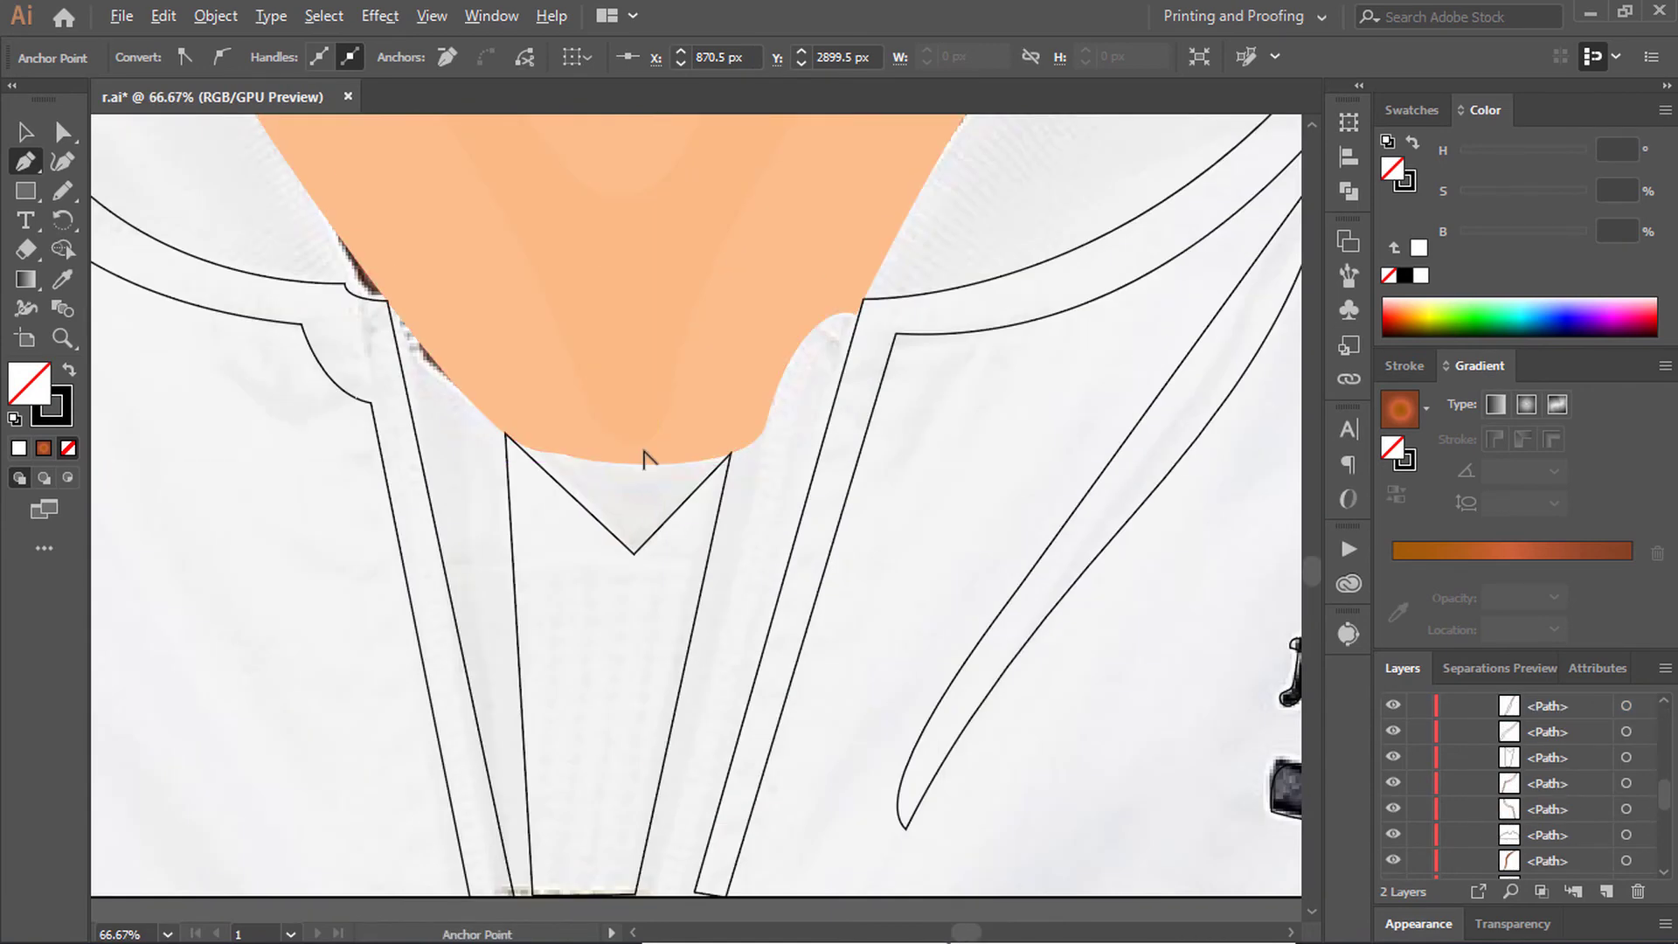
pyautogui.scroll(-4, 644, 458)
pyautogui.scroll(1, 580, 405)
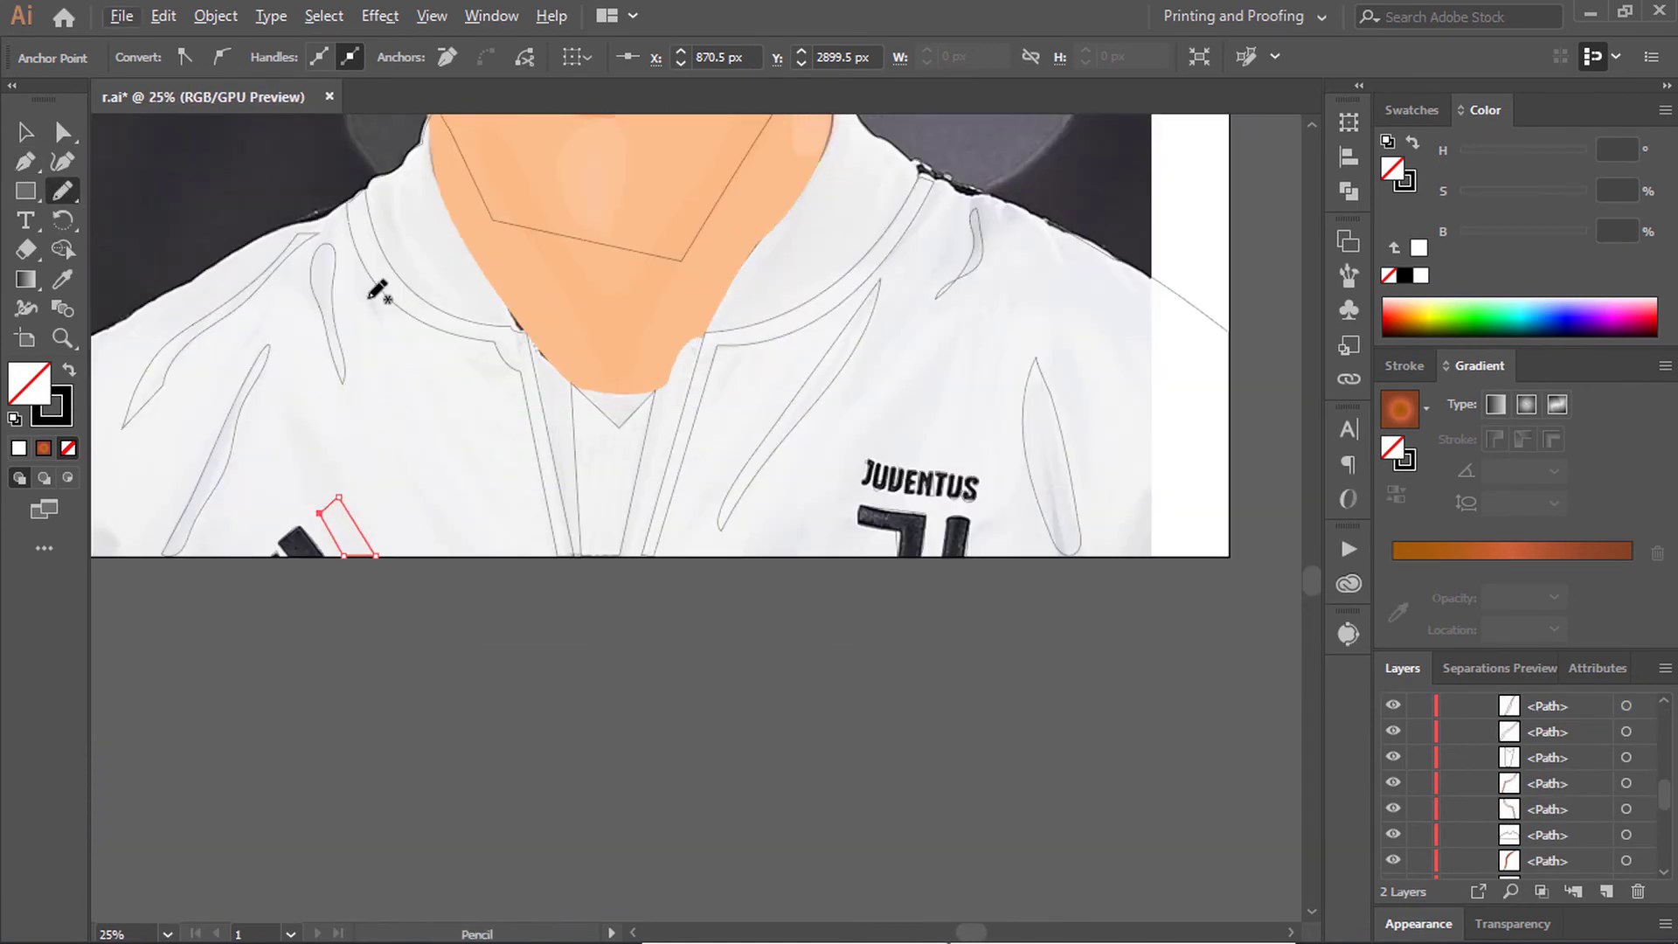
pyautogui.scroll(-2, 612, 349)
# Step: Select all the artwork, nudge it slightly right and down, then select one traced path
pyautogui.press('v')
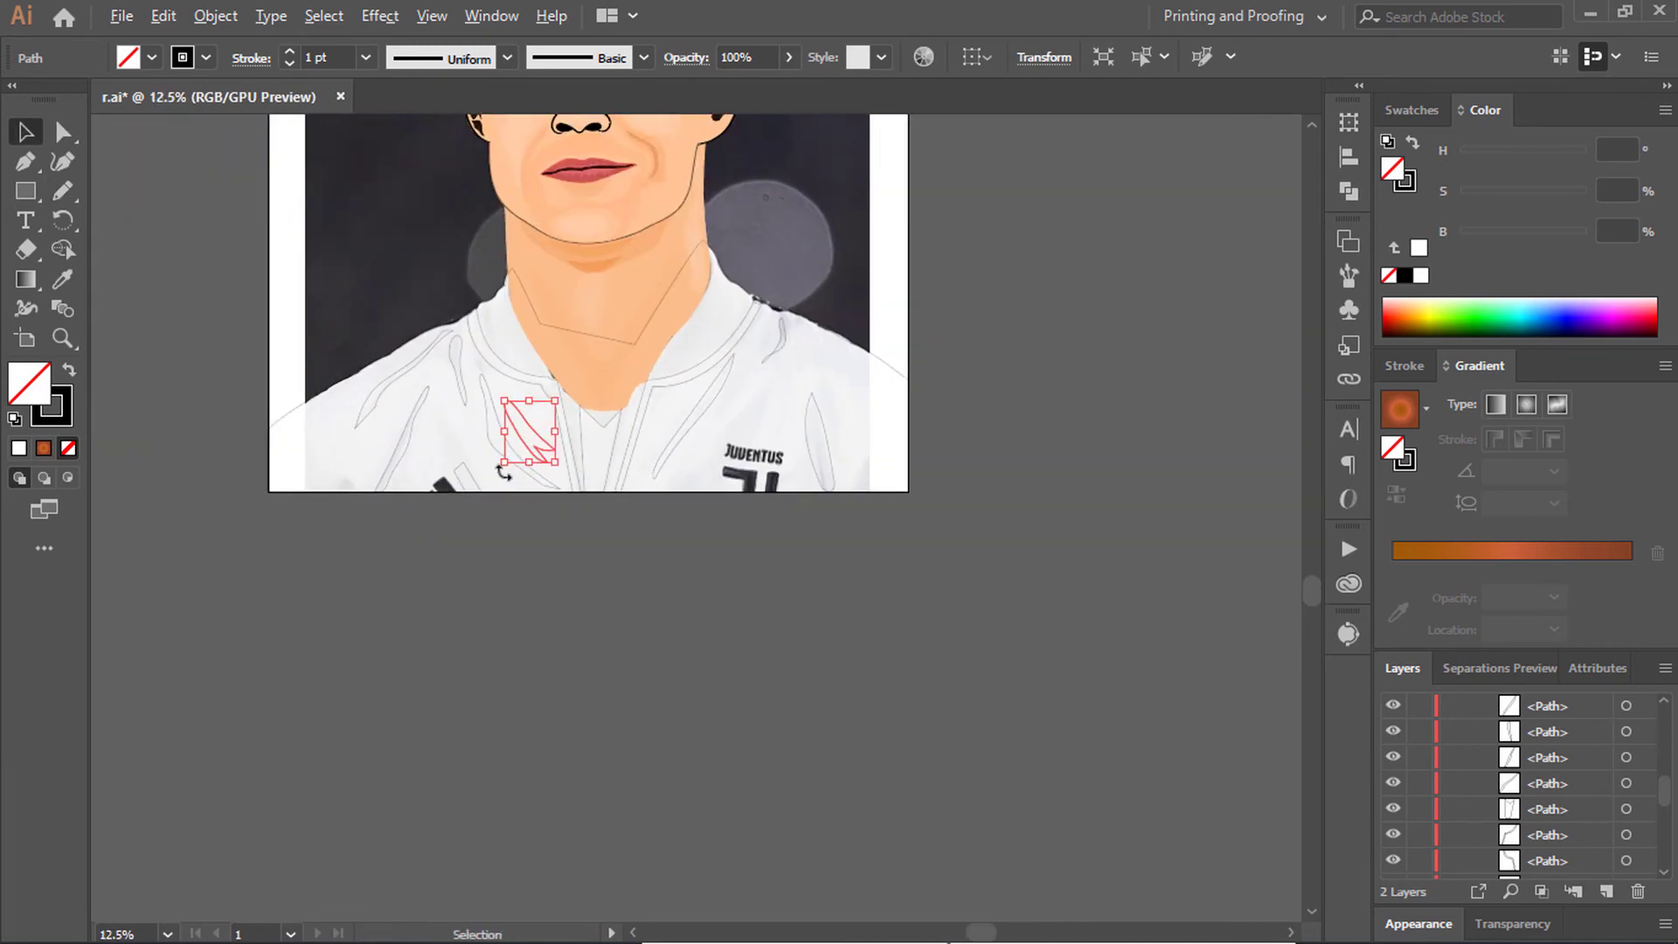
pyautogui.scroll(1, 930, 671)
pyautogui.hotkey('ctrl', 'a')
pyautogui.moveTo(468, 643); pyautogui.dragTo(483, 647)
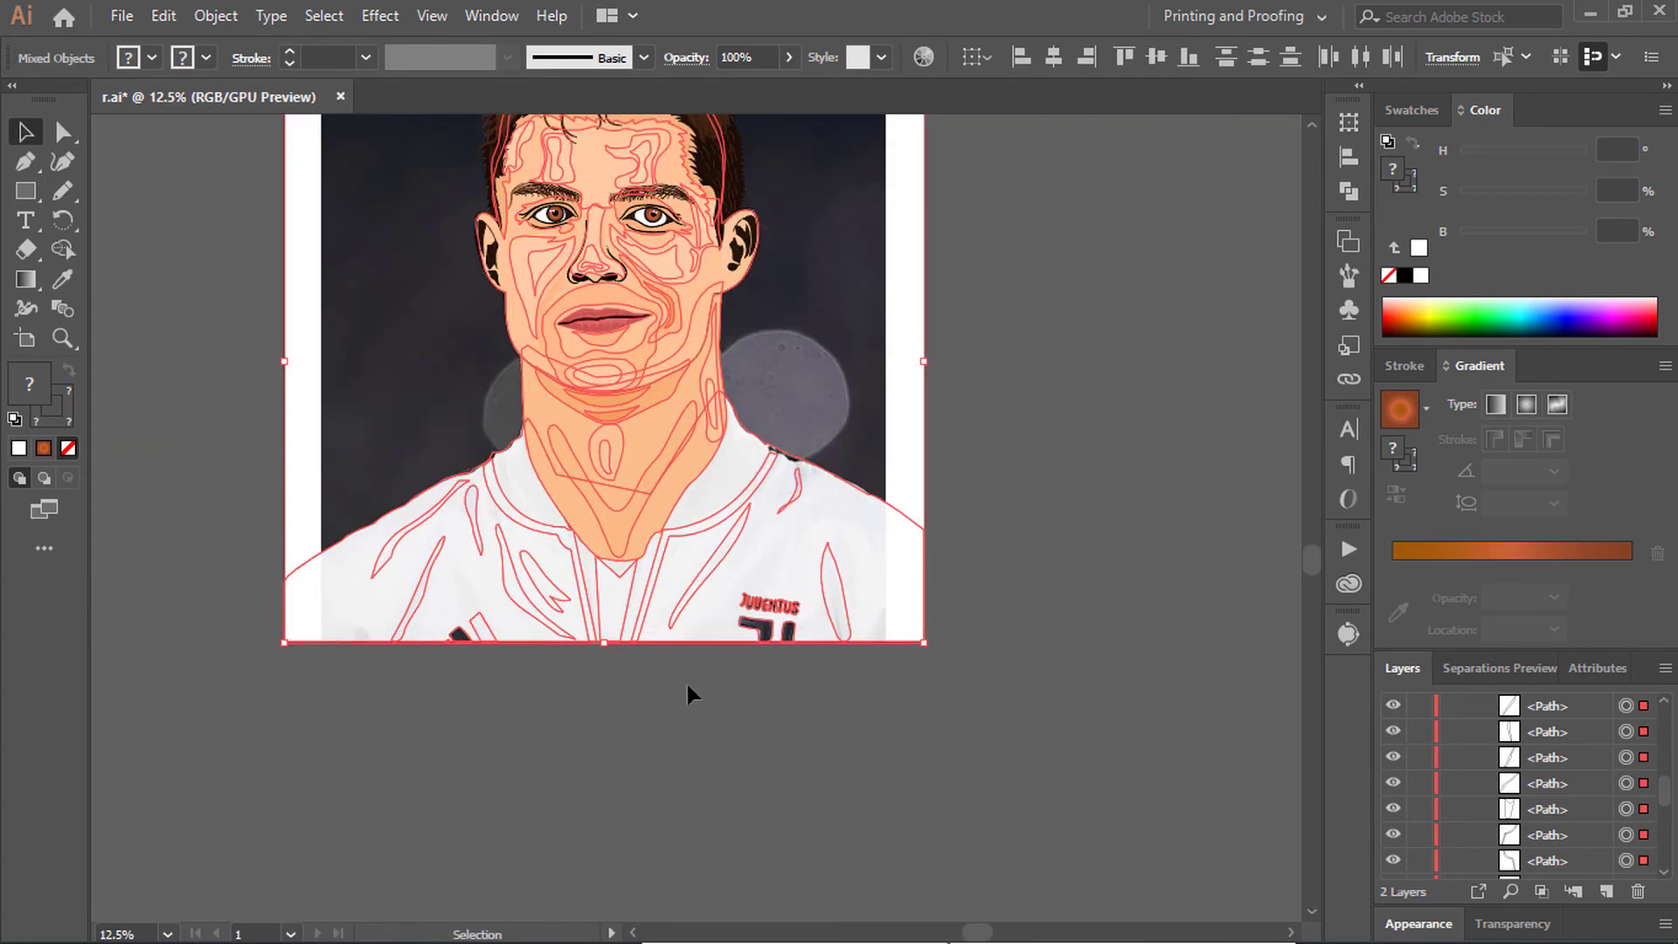
pyautogui.click(688, 686)
pyautogui.scroll(-2, 687, 686)
pyautogui.scroll(3, 449, 490)
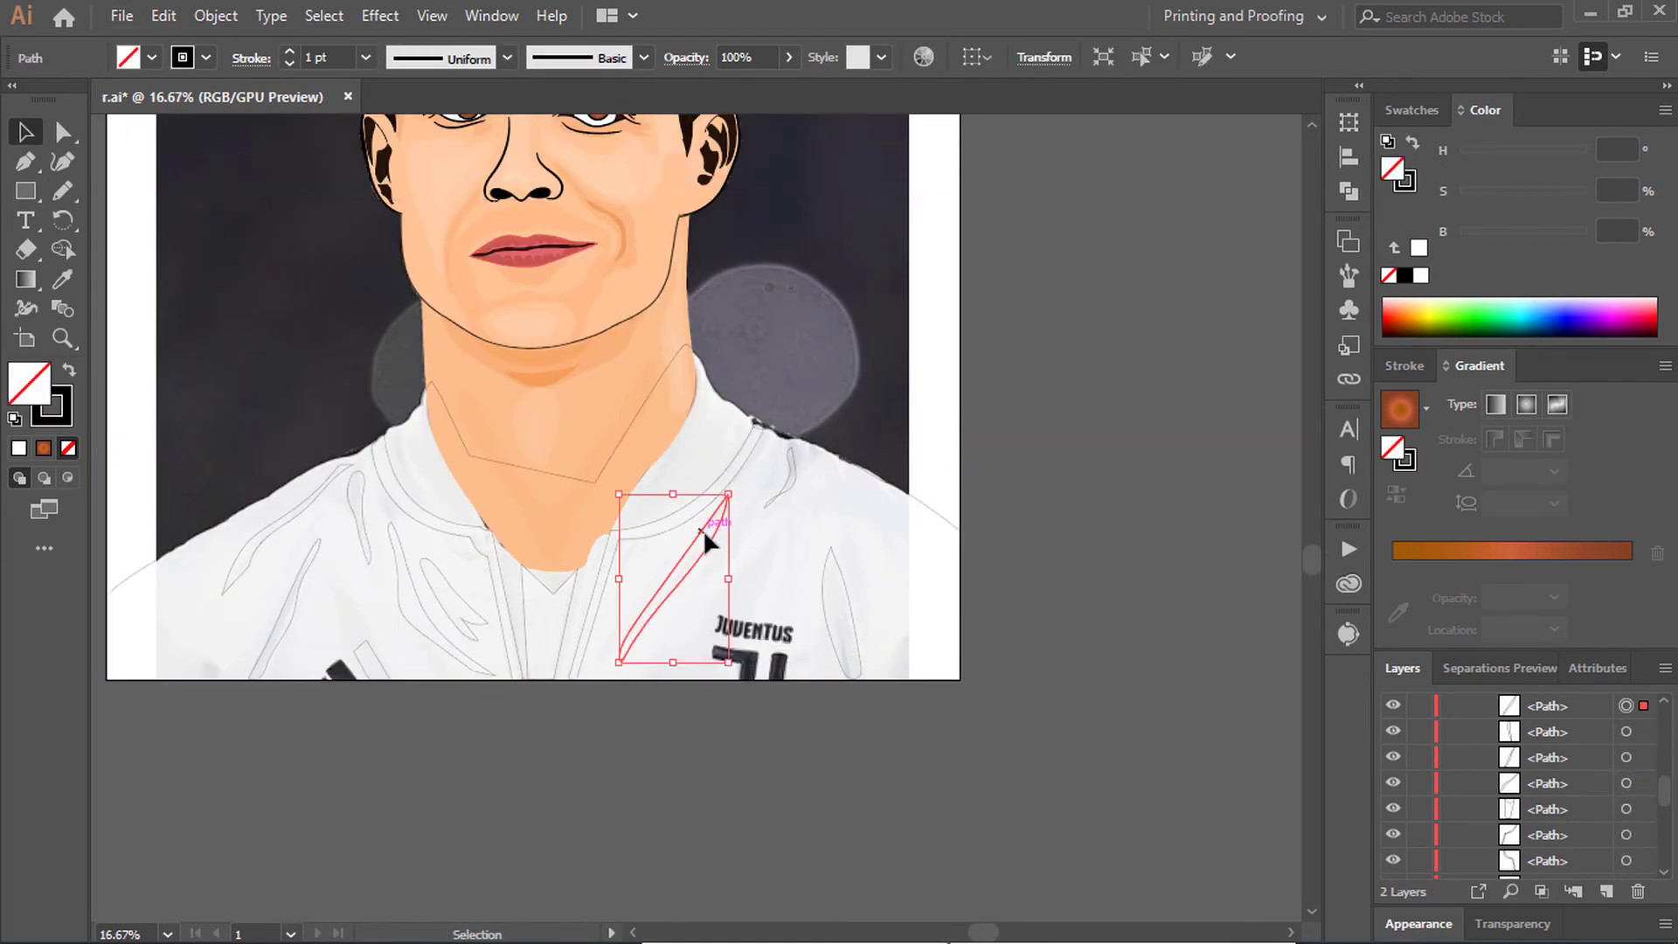
pyautogui.scroll(-1, 1038, 463)
pyautogui.hotkey('ctrl', 'a')
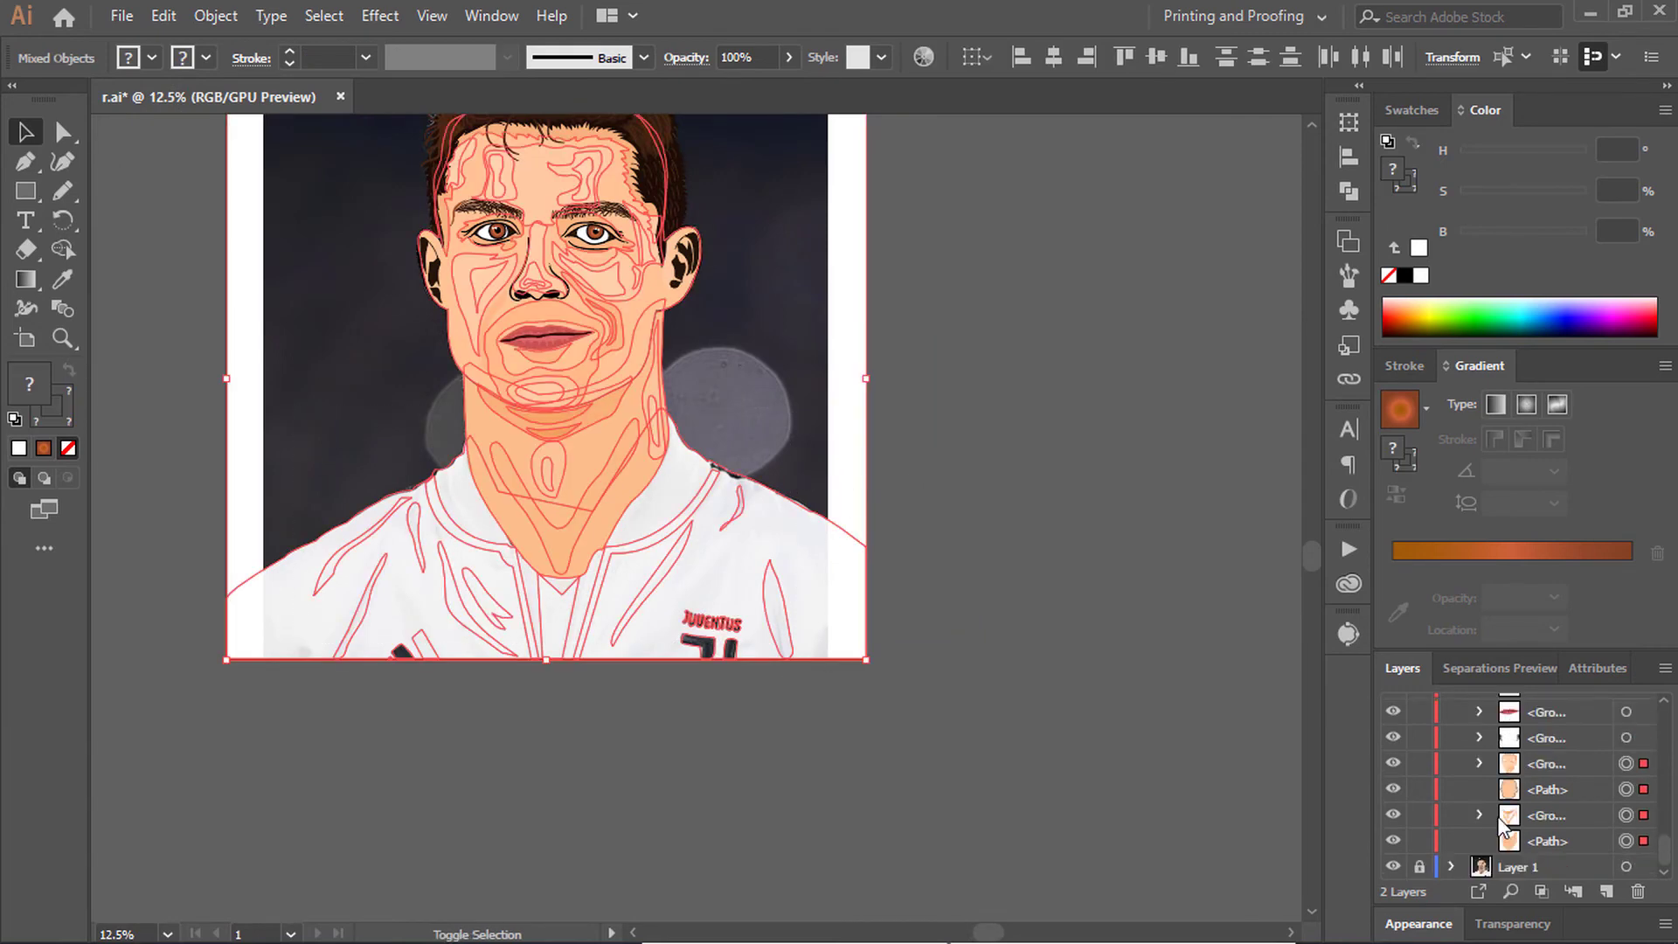
pyautogui.click(603, 358)
# Step: Clear the selection and select the neck shape
pyautogui.scroll(2, 674, 589)
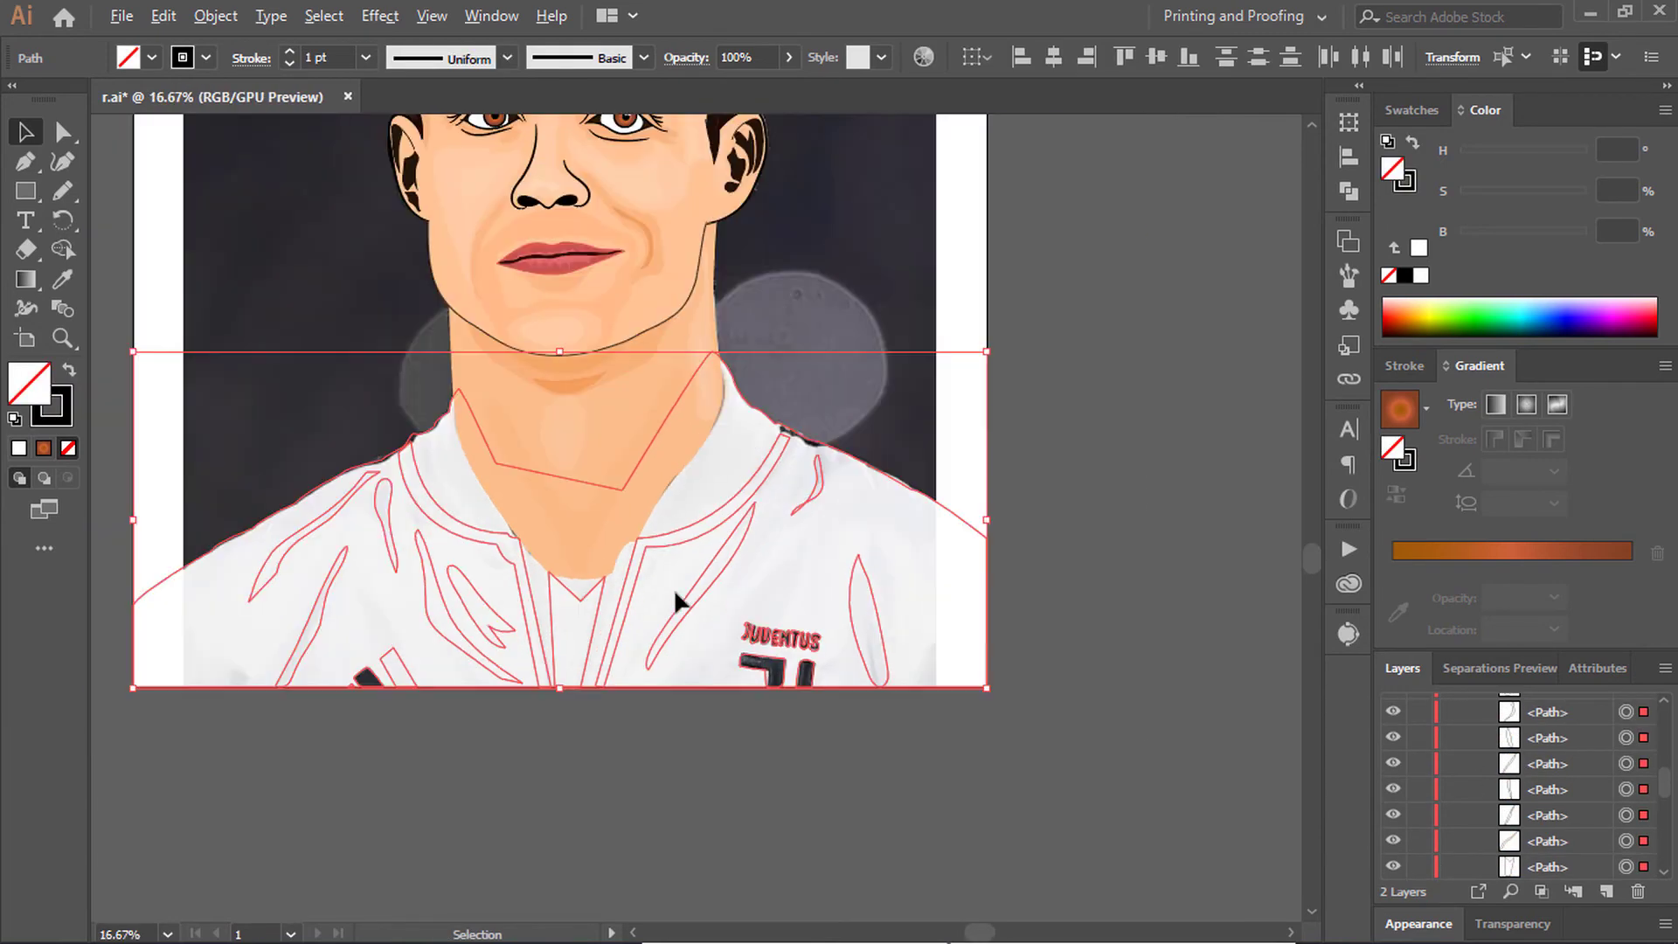
pyautogui.scroll(2, 674, 588)
pyautogui.scroll(3, 673, 589)
pyautogui.scroll(-7, 674, 694)
pyautogui.click(493, 616)
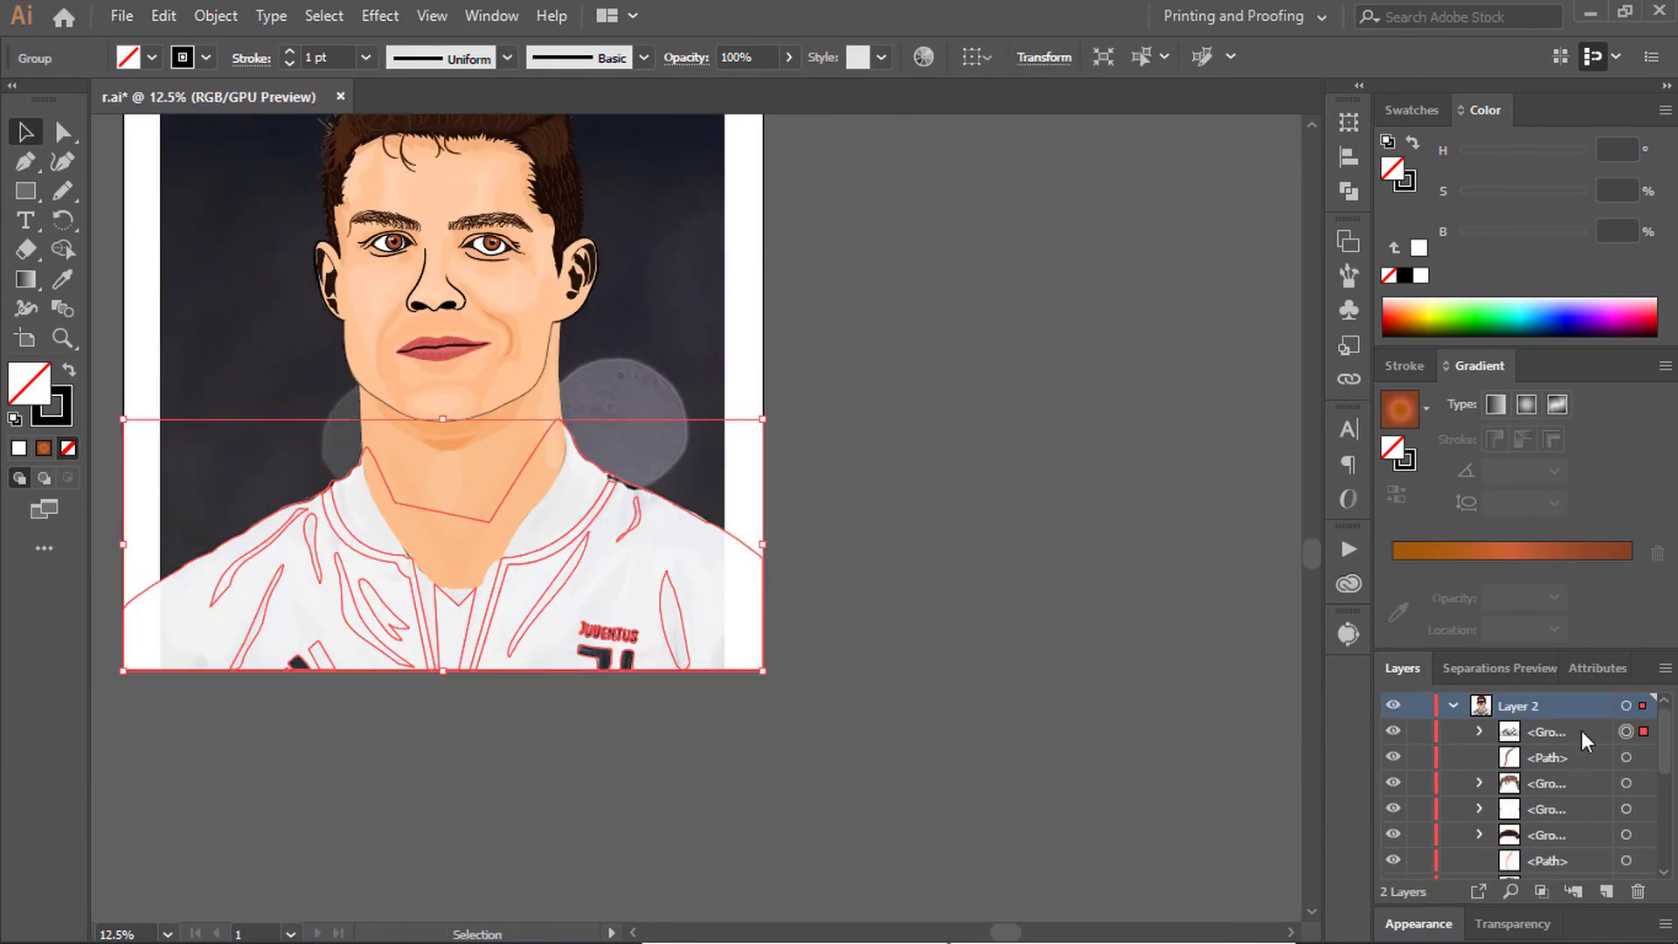
pyautogui.scroll(-2, 1583, 738)
pyautogui.click(518, 601)
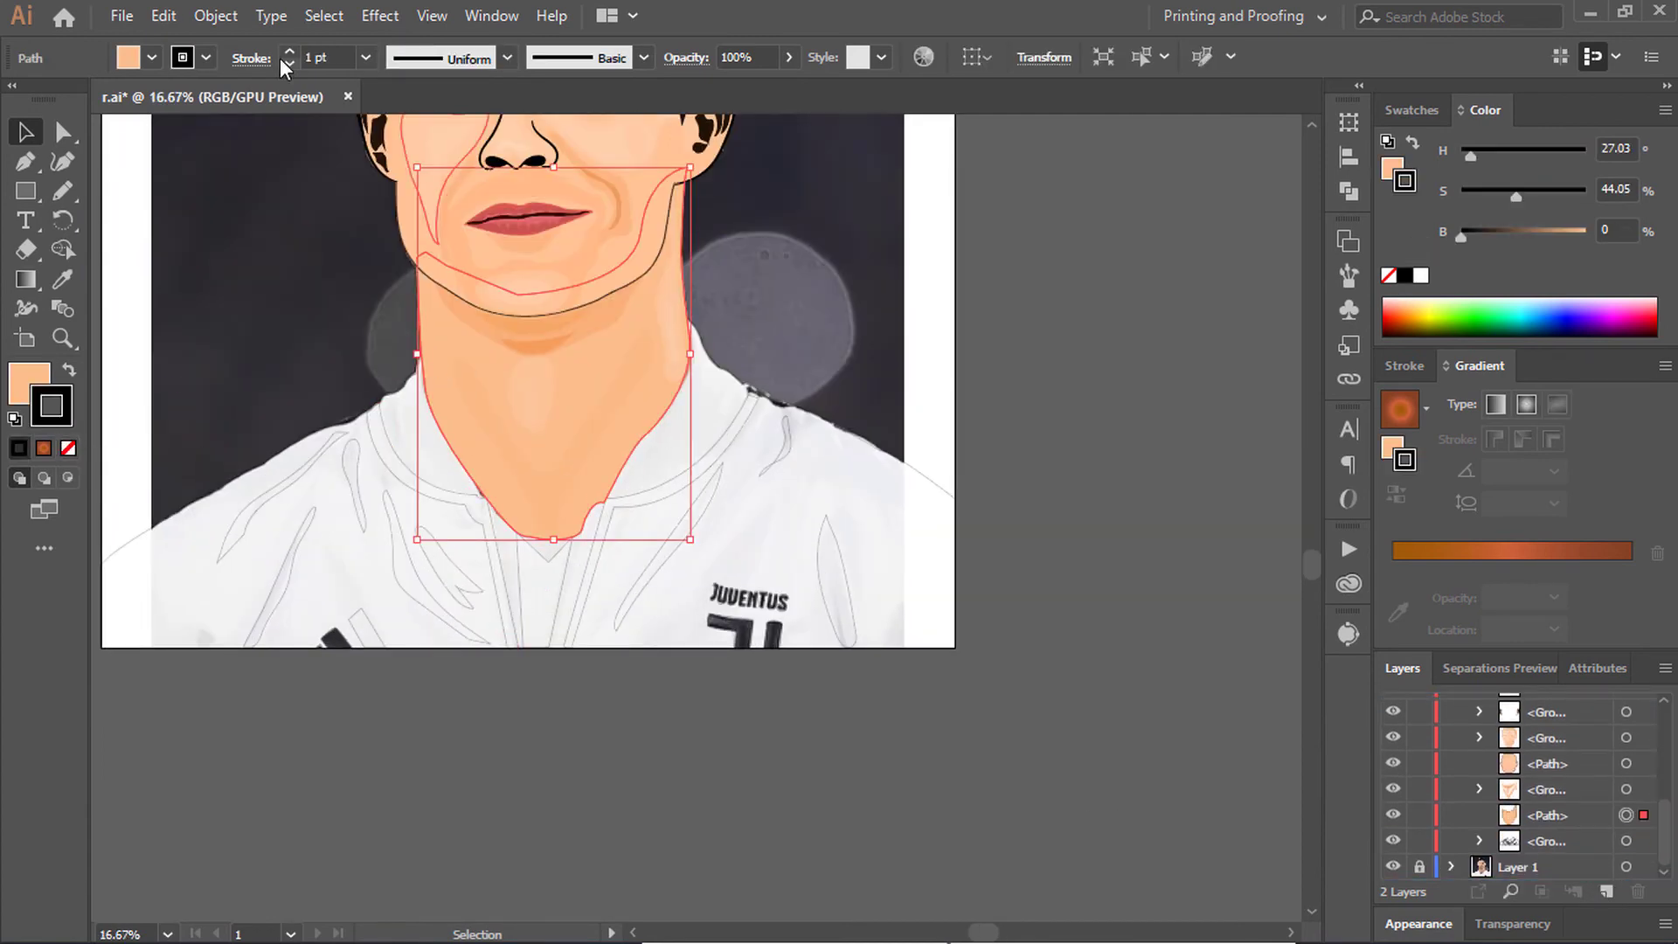
# Step: Fill the shirt outline light grey using Direct Selection and the Color panel
pyautogui.scroll(1, 447, 494)
pyautogui.scroll(1, 447, 498)
pyautogui.press('a')
pyautogui.click(448, 498)
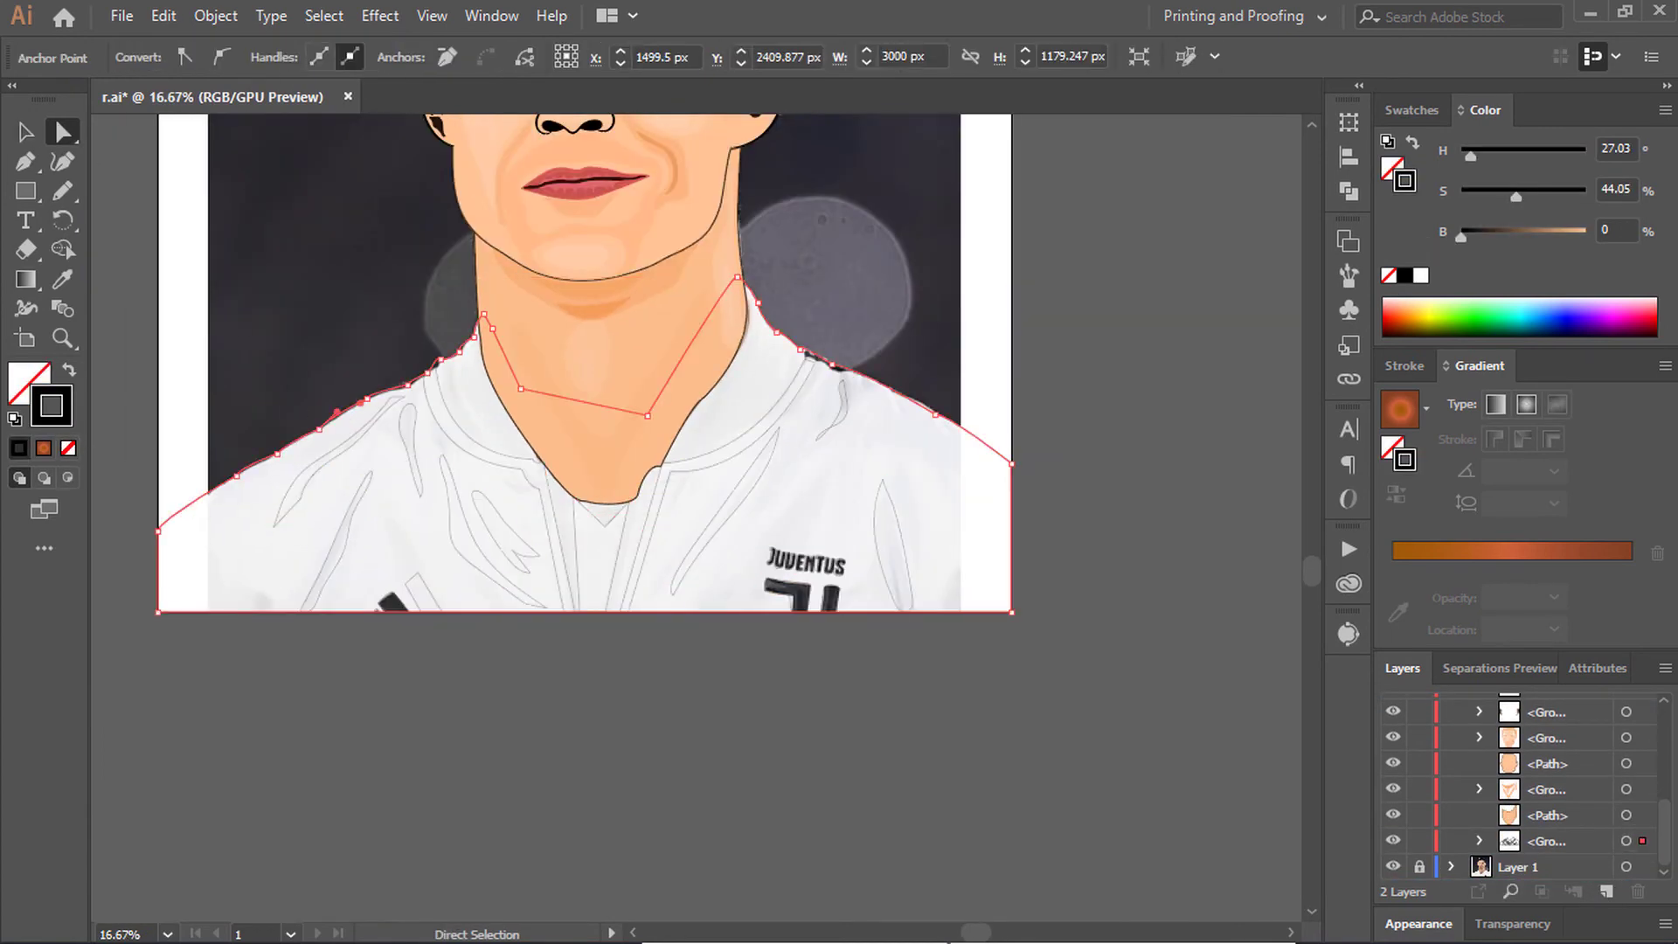
pyautogui.click(1436, 297)
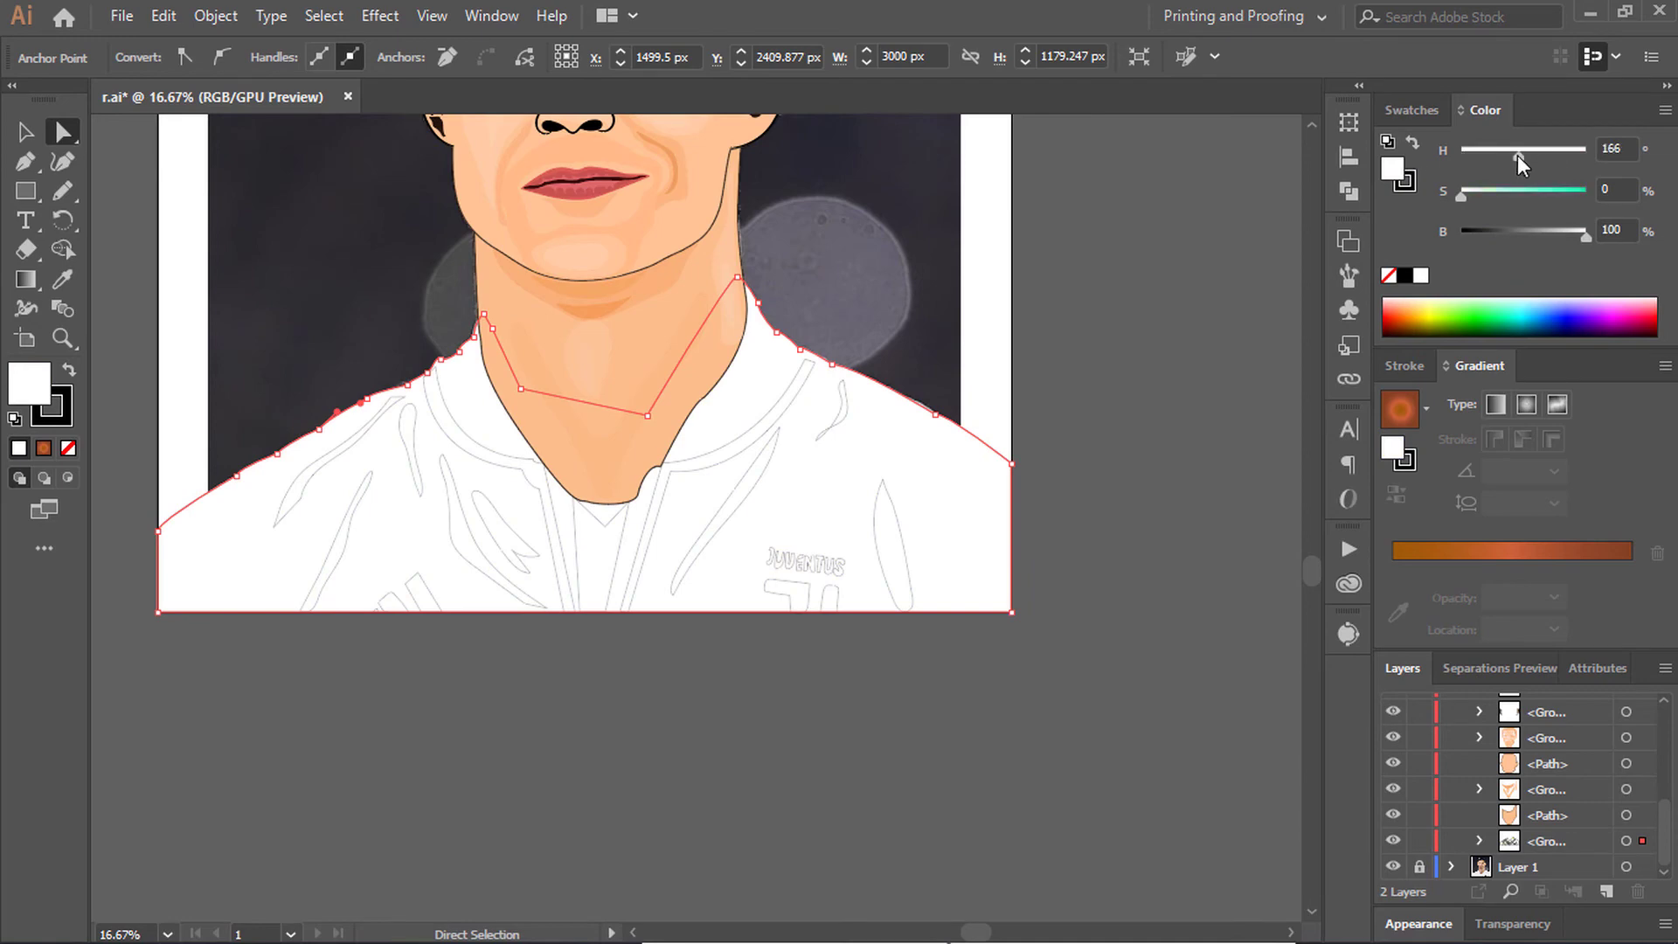
pyautogui.moveTo(1585, 236); pyautogui.dragTo(1580, 239)
pyautogui.scroll(-3, 789, 616)
pyautogui.scroll(3, 788, 616)
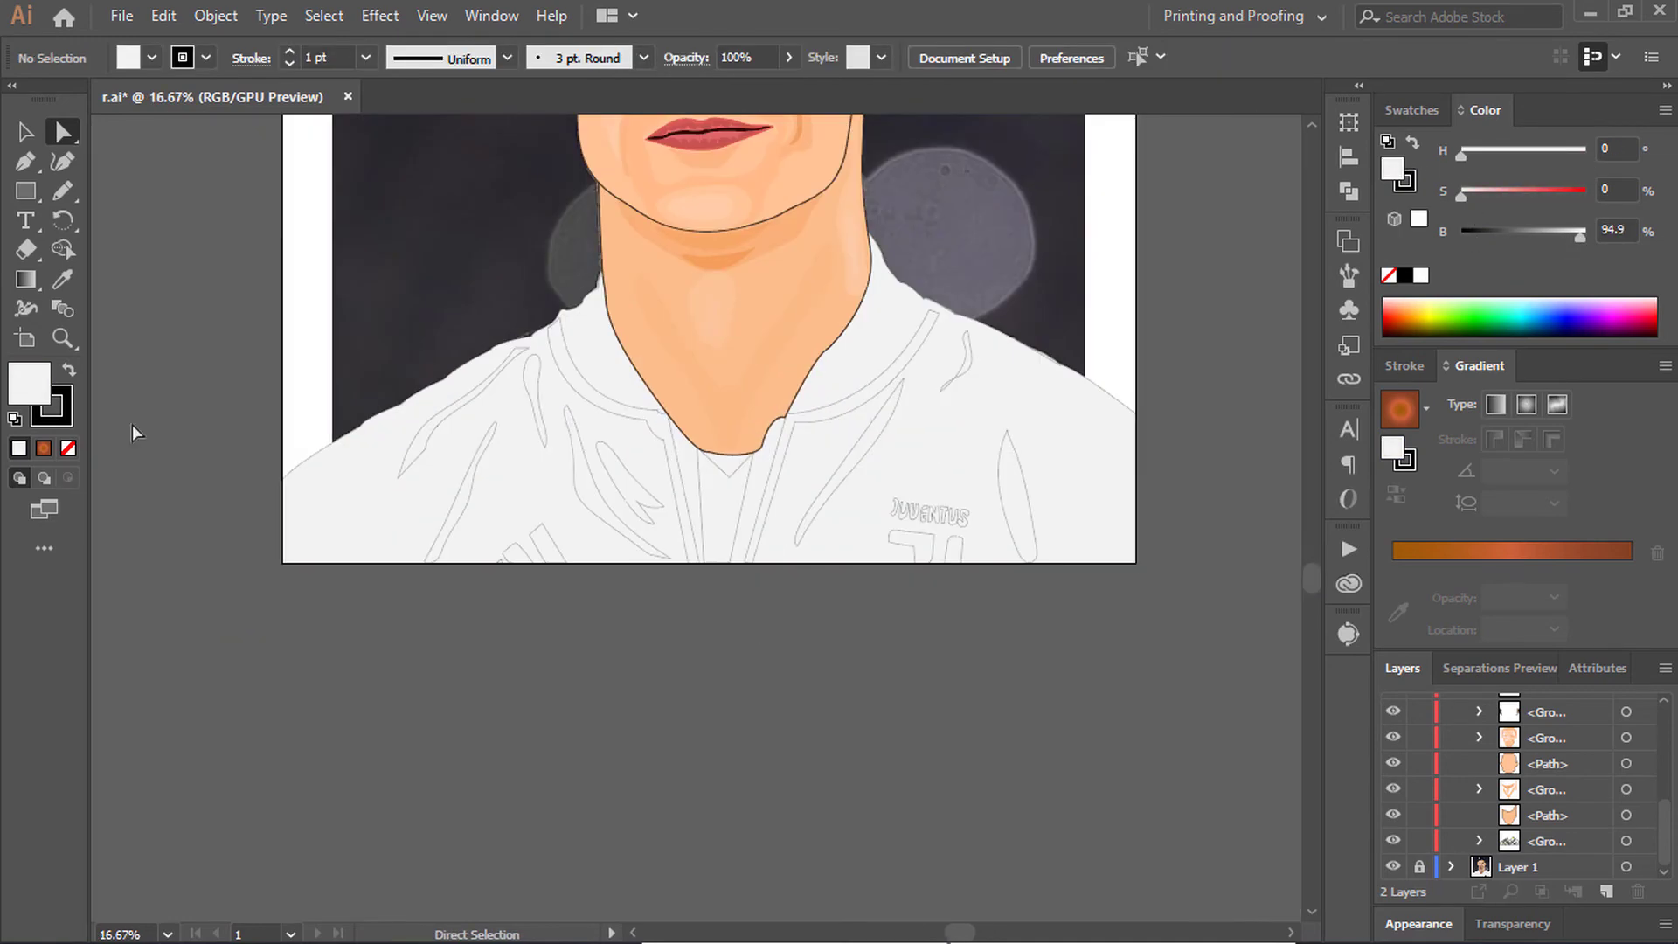
# Step: Give both collar bands a white fill with black stroke
pyautogui.click(878, 589)
pyautogui.click(741, 479)
pyautogui.hotkey('ctrl', '+')
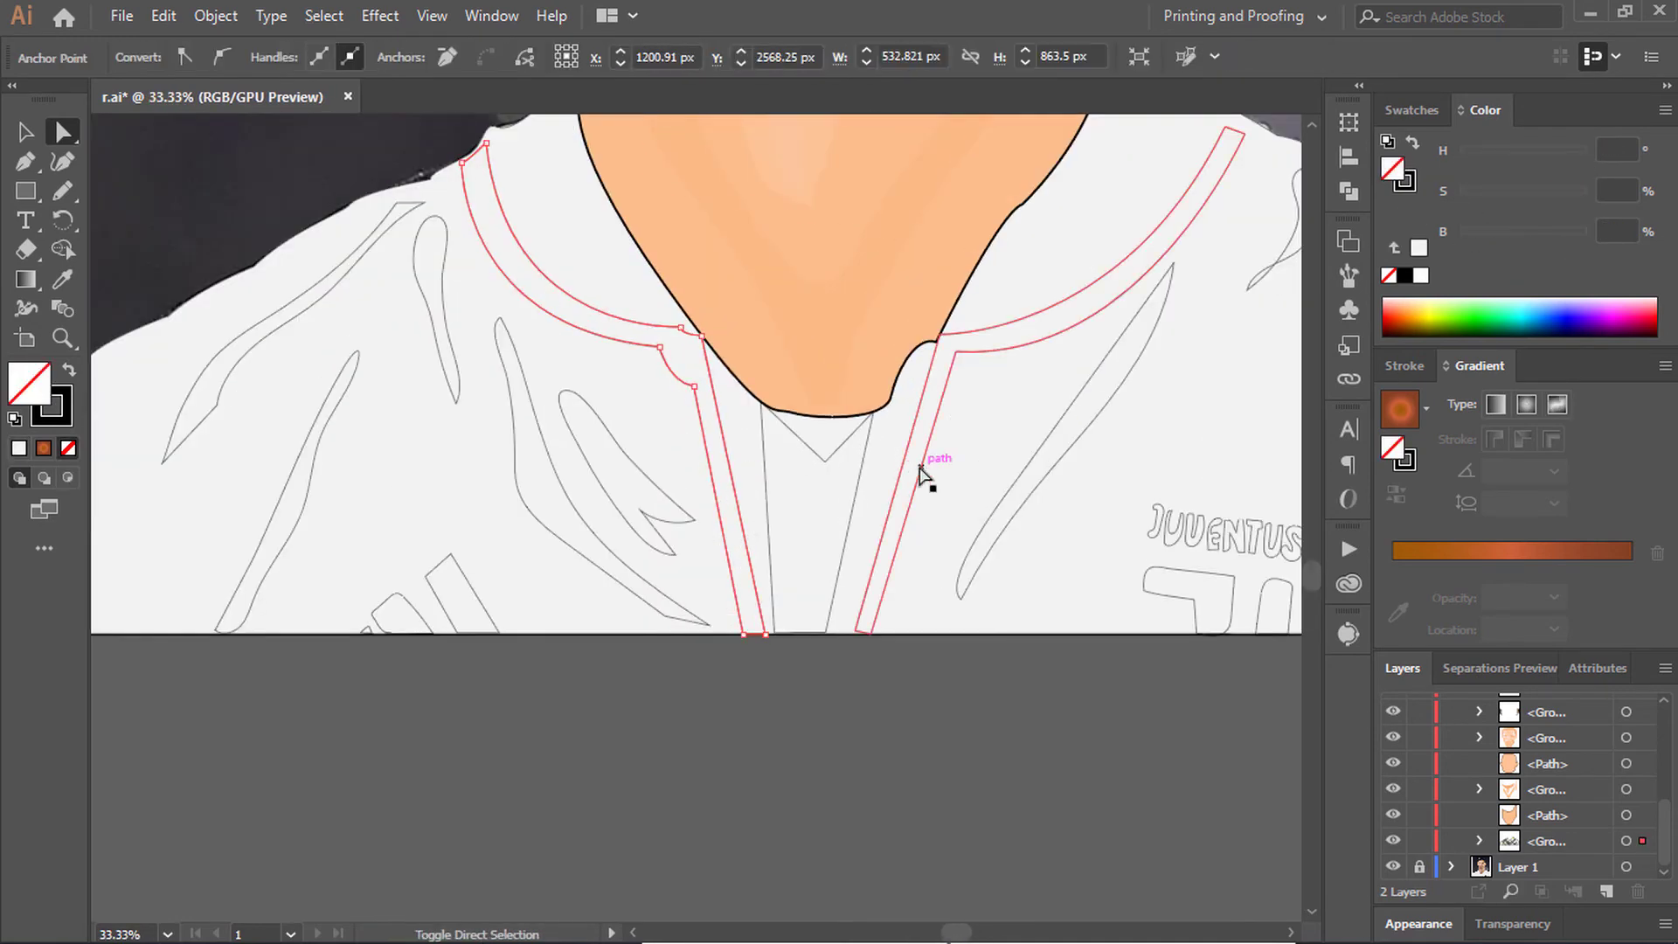
pyautogui.click(15, 418)
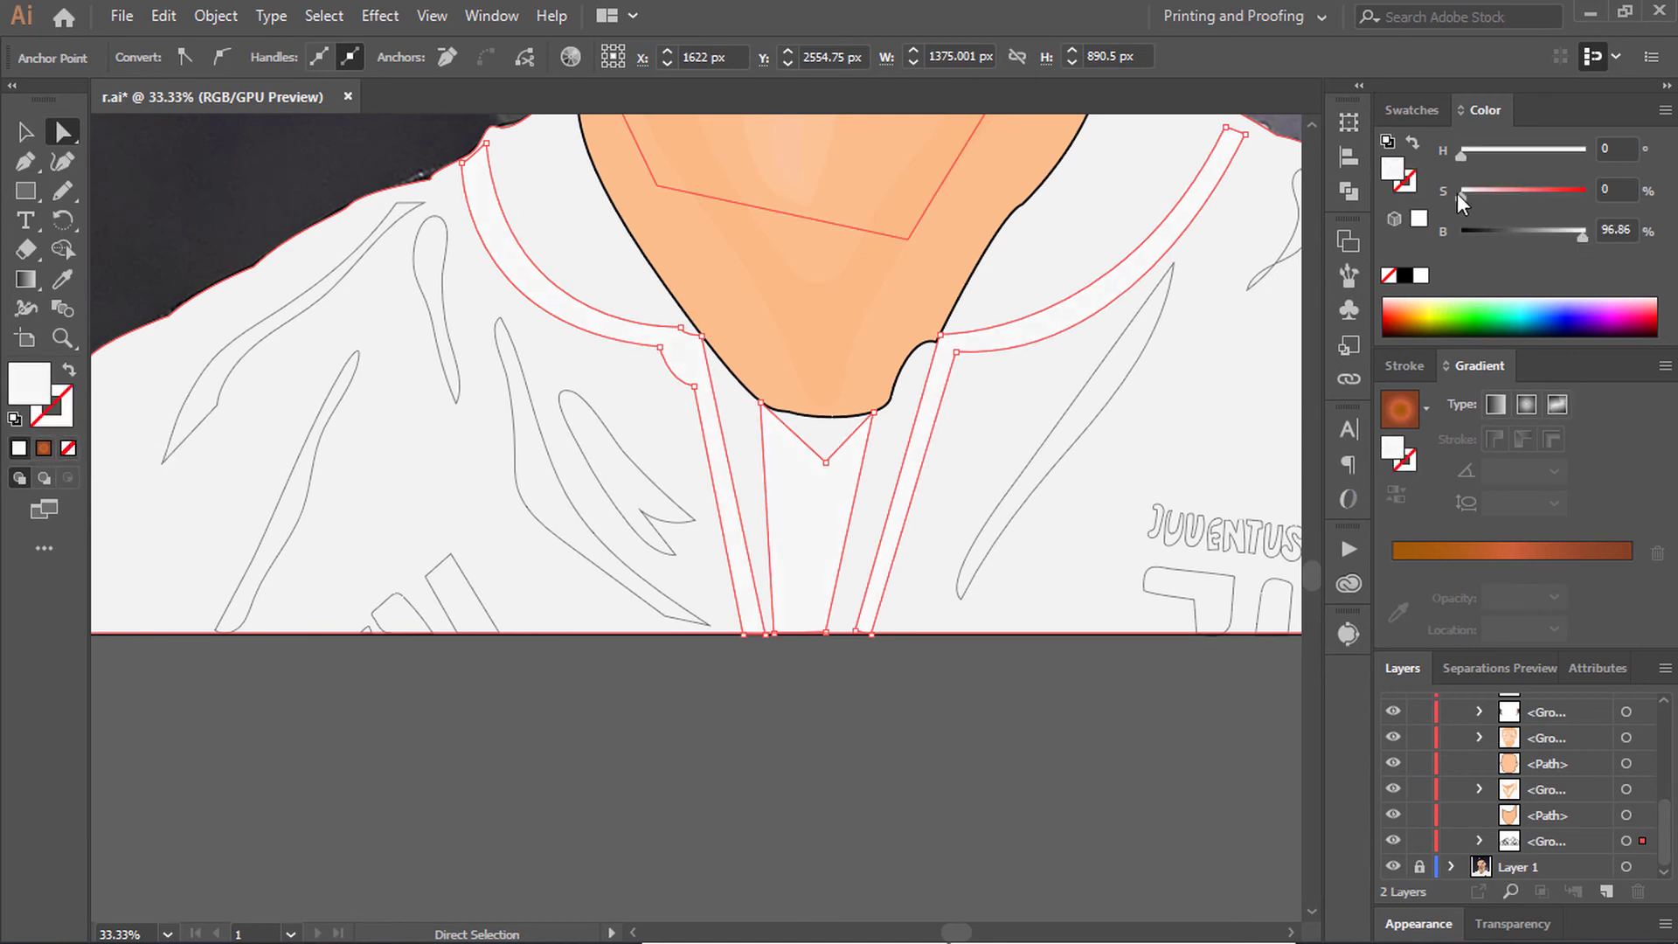
# Step: Select the shoulder and chest creases and fill them a darker grey
pyautogui.hotkey('ctrl', '-')
pyautogui.click(896, 744)
pyautogui.click(337, 359)
pyautogui.moveTo(338, 364); pyautogui.dragTo(529, 500)
pyautogui.keyDown('shift'); pyautogui.click(527, 495); pyautogui.keyUp('shift')
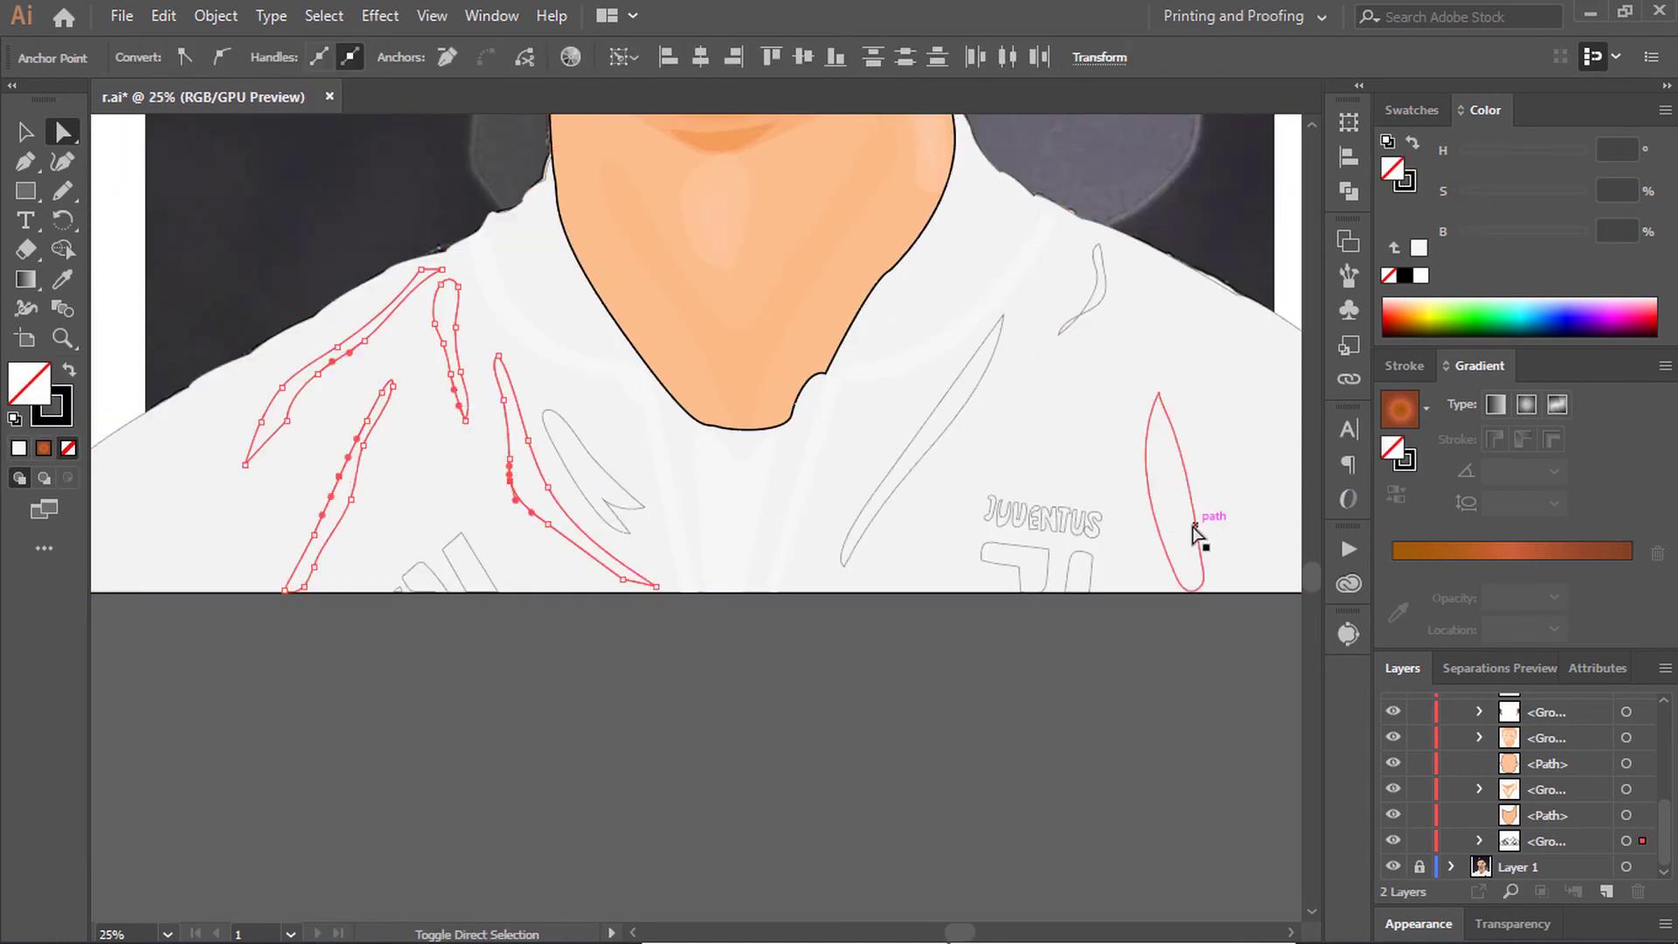
pyautogui.click(1419, 275)
pyautogui.moveTo(1581, 233); pyautogui.dragTo(1570, 236)
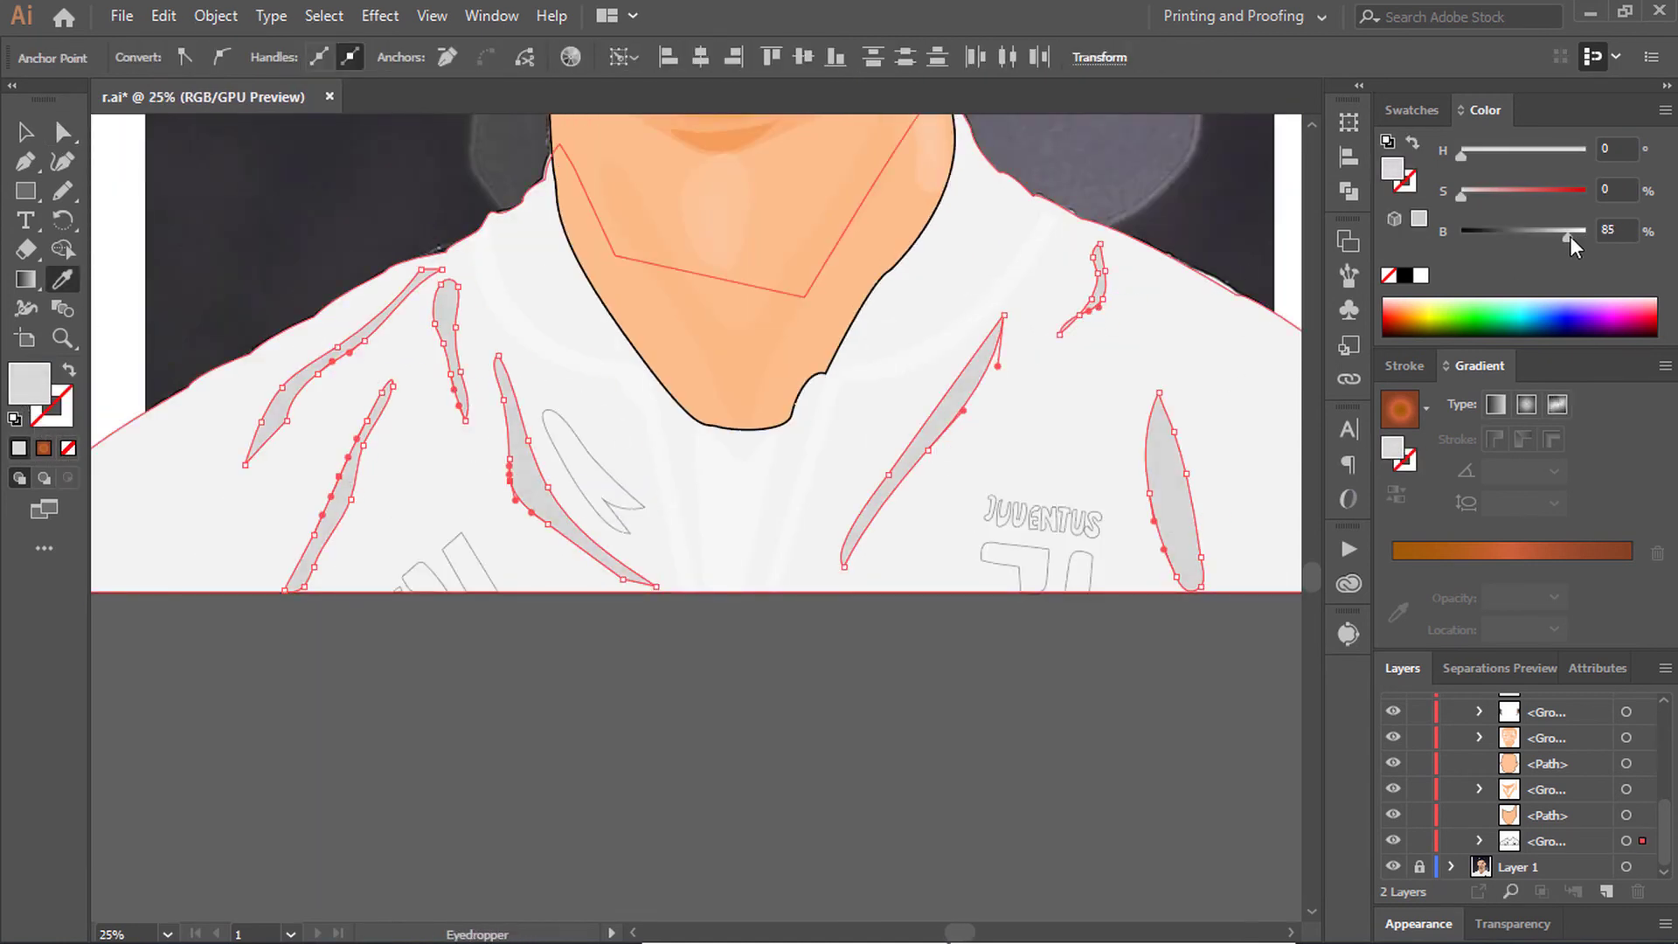
# Step: Sample the wing-shaped crease colour with the Eyedropper, then reselect the shirt and collar shapes
pyautogui.click(679, 736)
pyautogui.click(577, 483)
pyautogui.press('i')
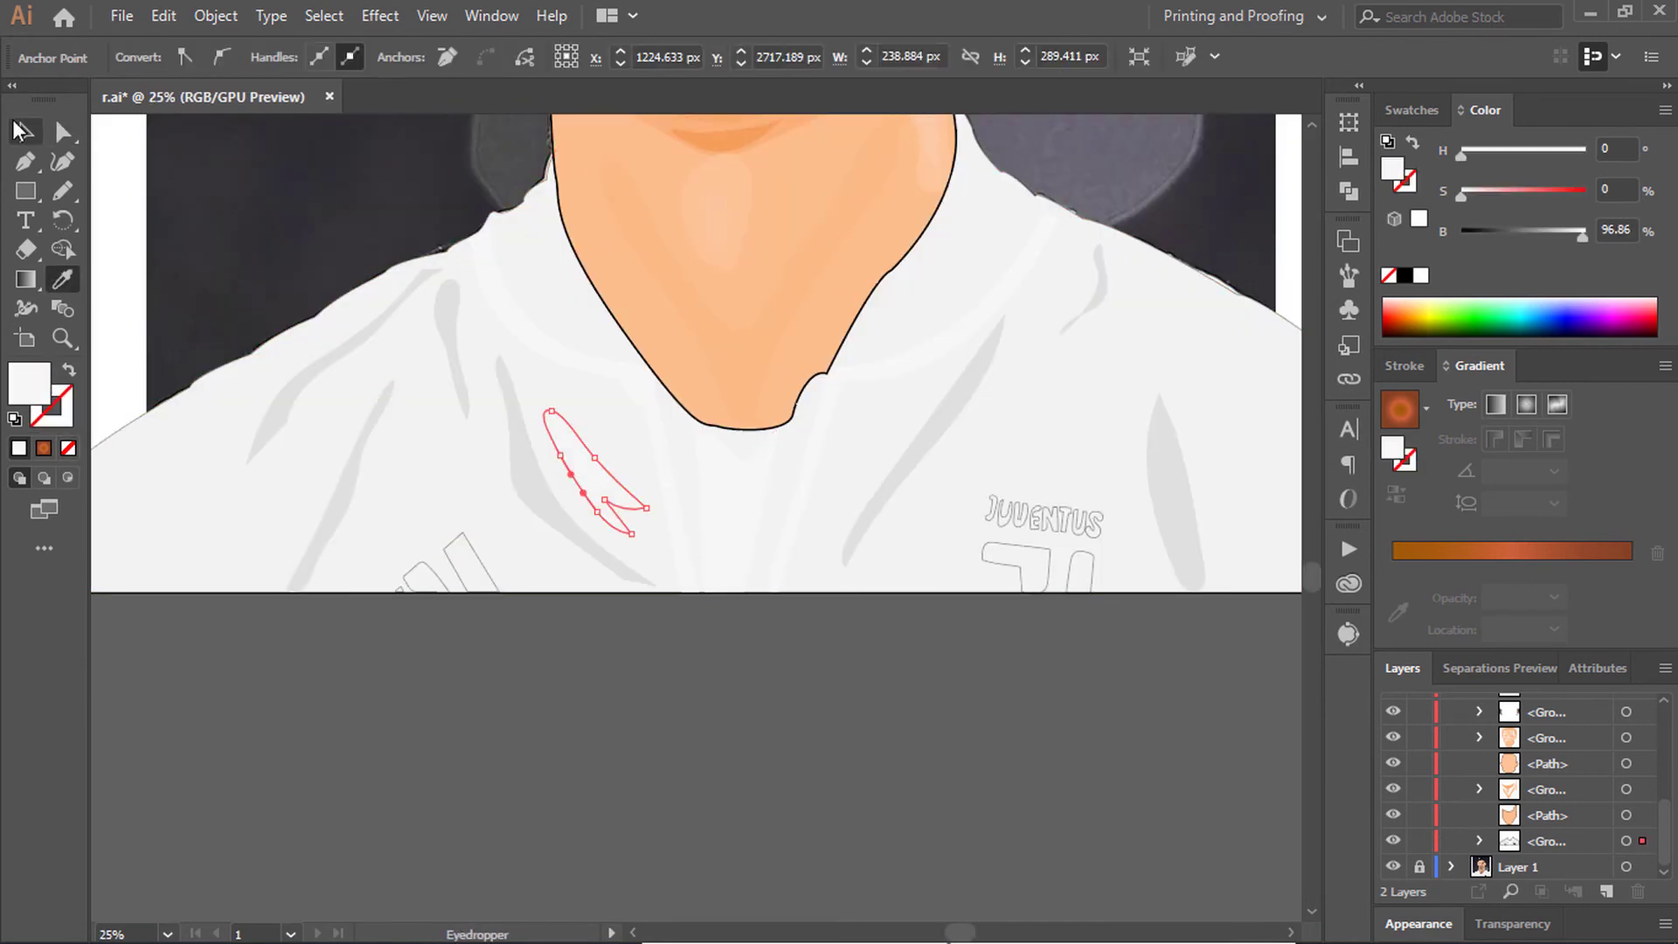
pyautogui.click(62, 131)
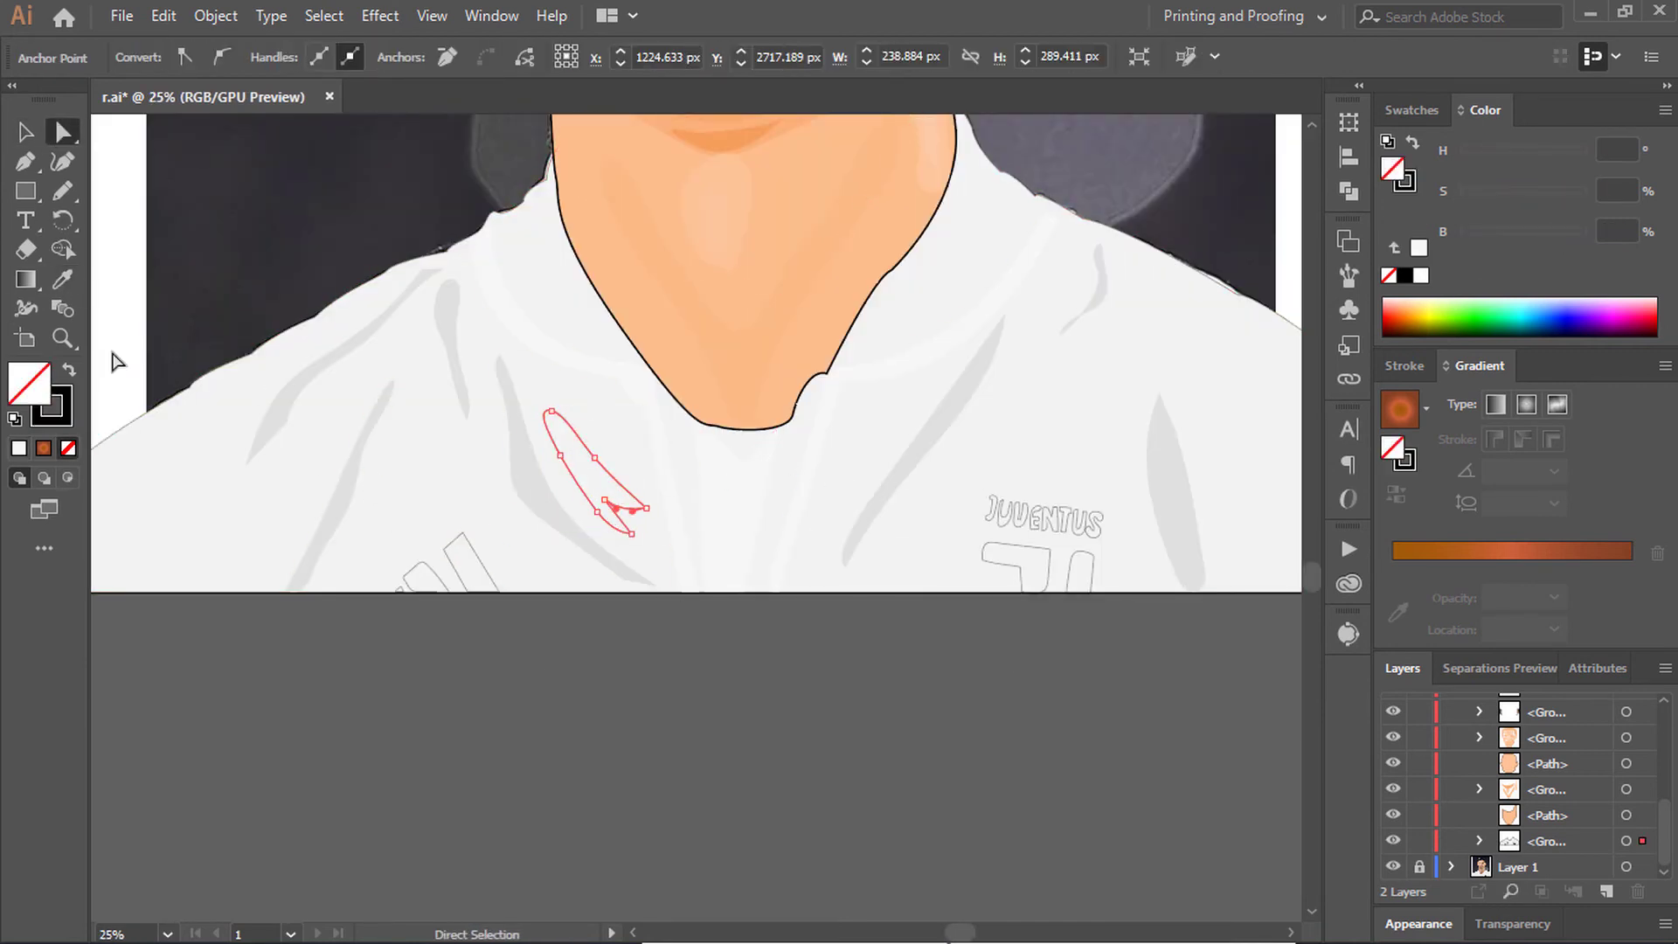
pyautogui.click(626, 443)
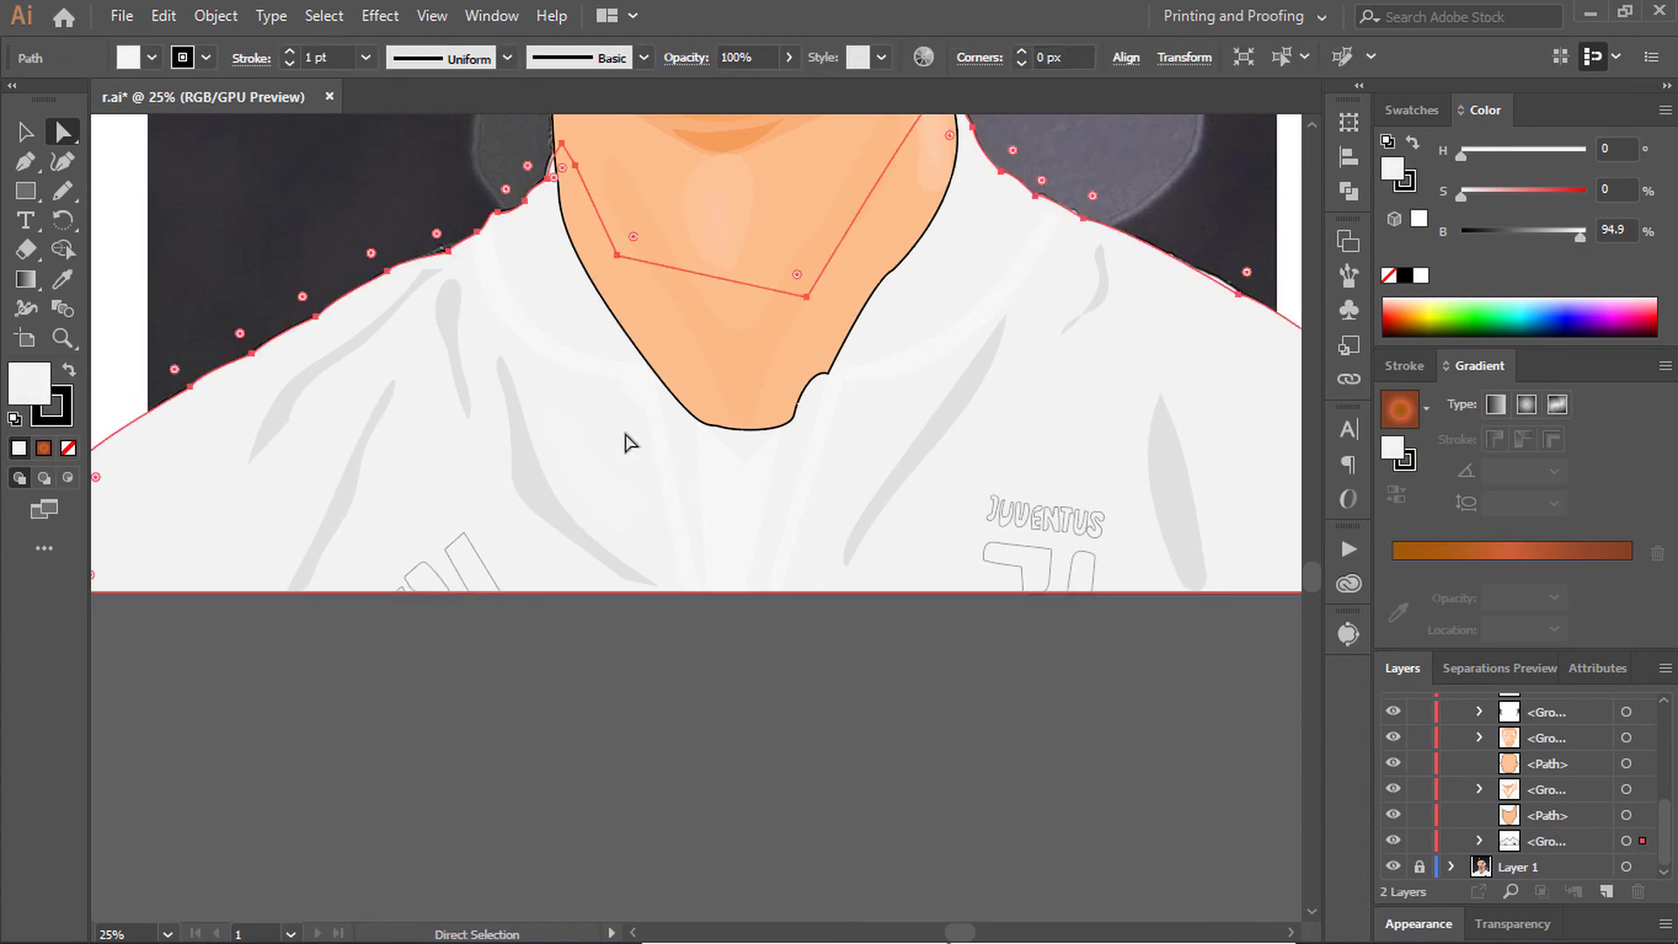
pyautogui.click(674, 524)
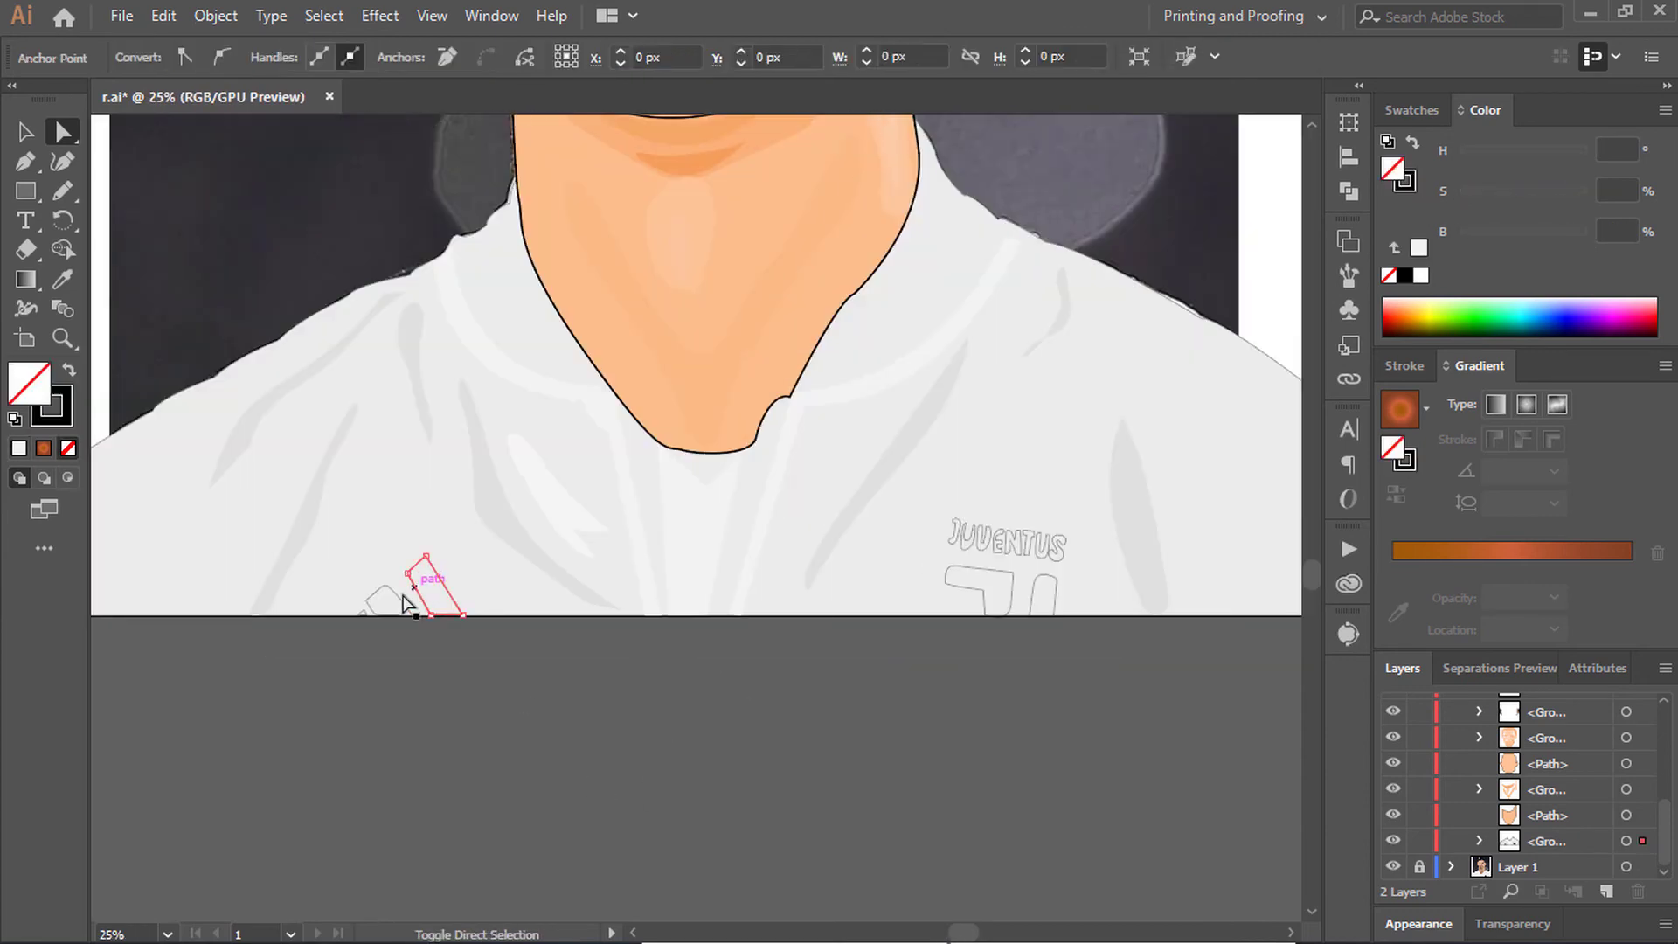
# Step: Fill the JUVENTUS letters and chest number shapes near-black, then check the E
pyautogui.scroll(1, 966, 644)
pyautogui.click(748, 487)
pyautogui.keyDown('shift'); pyautogui.click(802, 522); pyautogui.keyUp('shift')
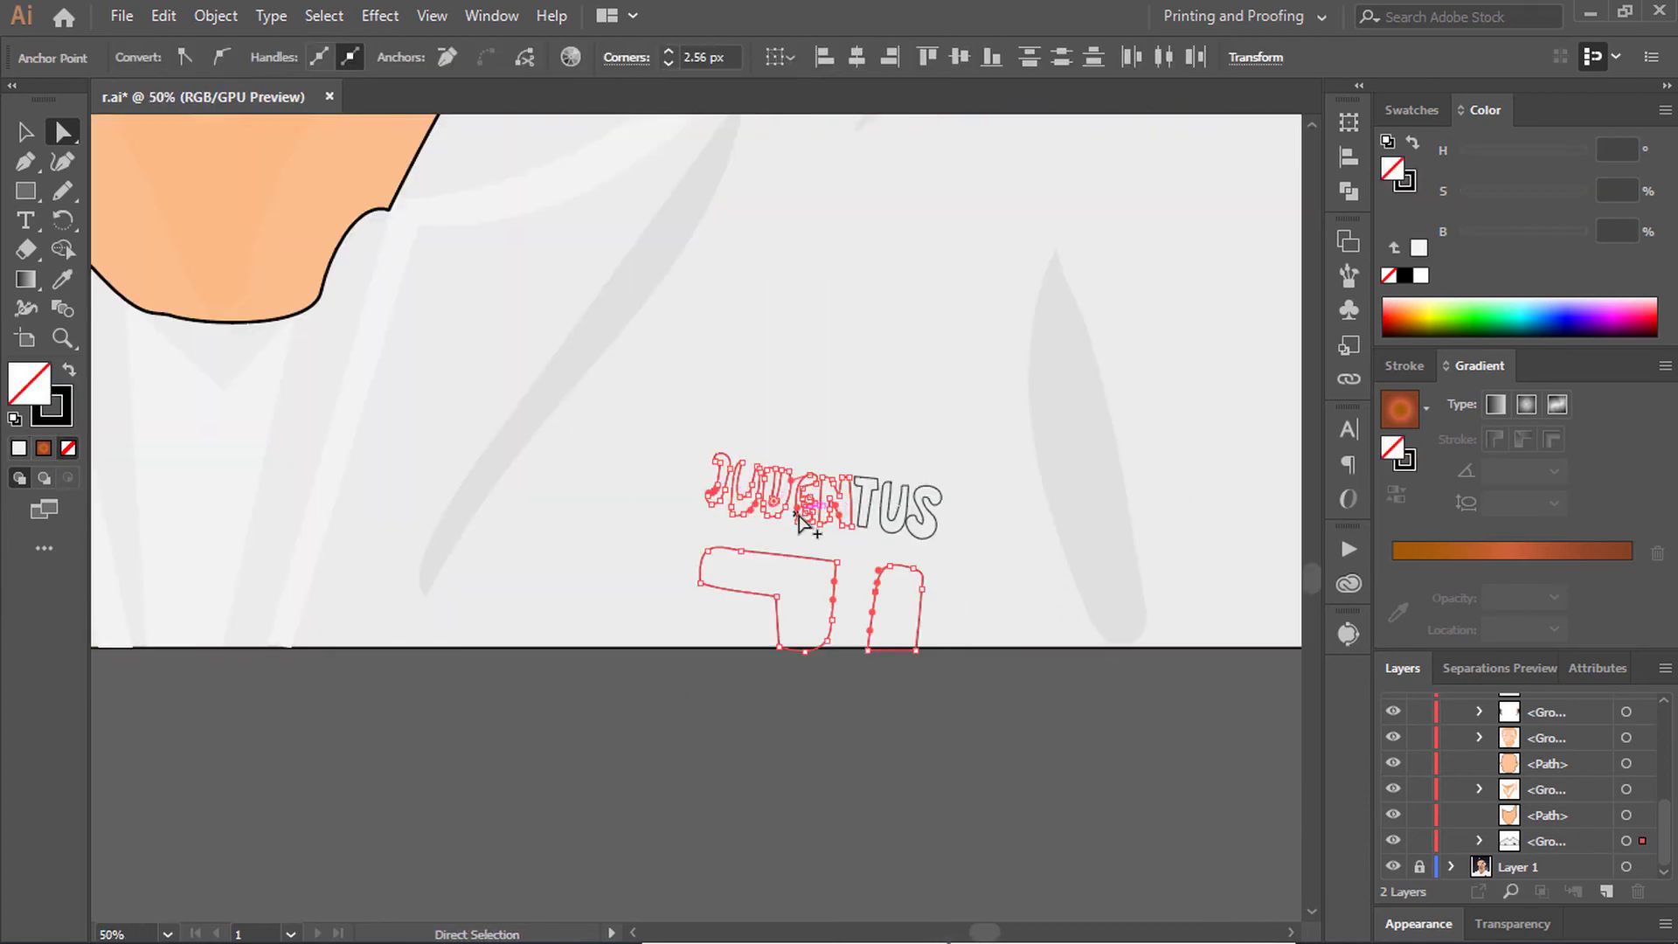
pyautogui.keyDown('shift'); pyautogui.click(909, 511); pyautogui.keyUp('shift')
pyautogui.hotkey('ctrl', '-')
pyautogui.click(1469, 233)
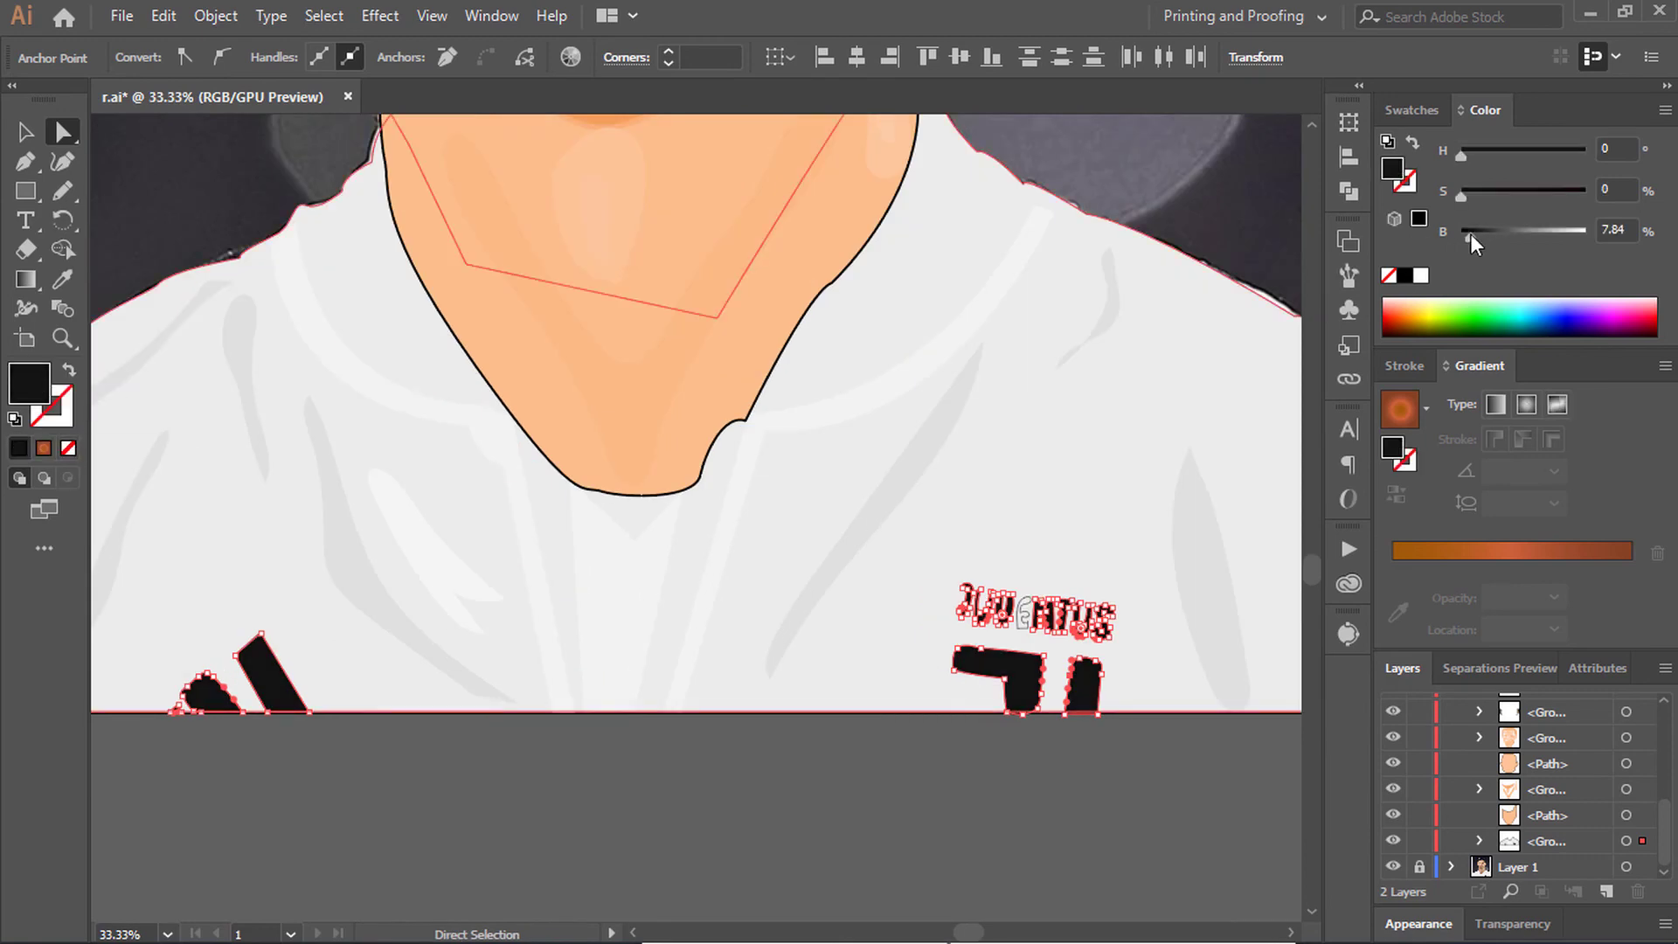
pyautogui.click(877, 798)
pyautogui.hotkey('ctrl', '+')
pyautogui.hotkey('ctrl', '+')
pyautogui.click(294, 374)
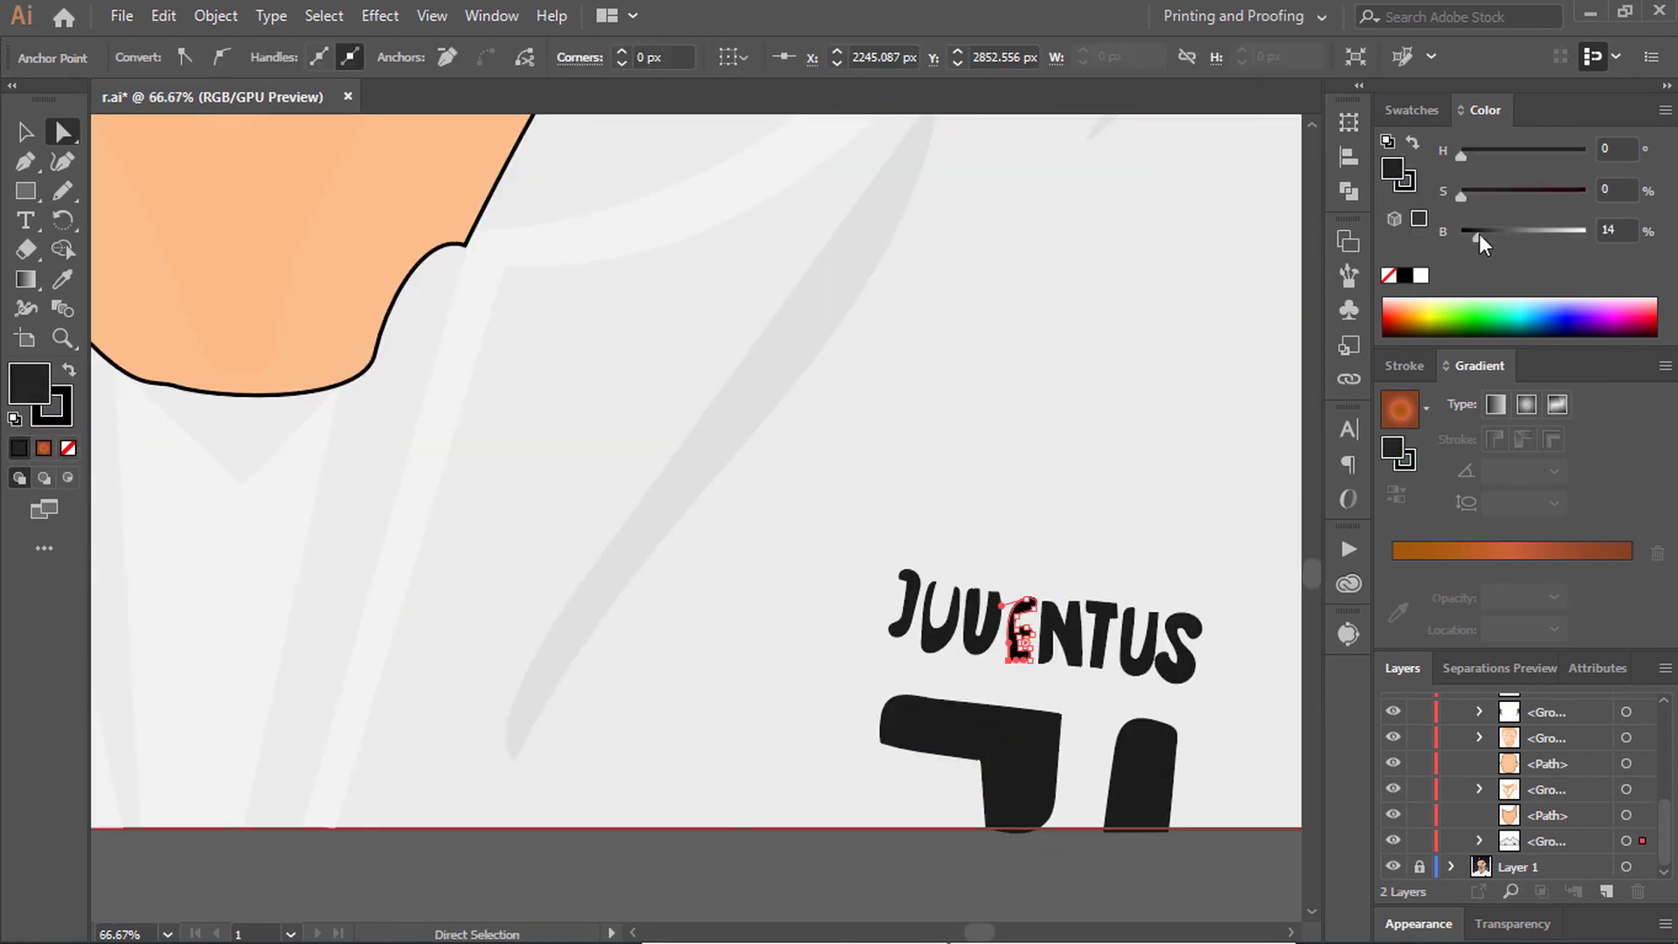
pyautogui.click(929, 828)
pyautogui.scroll(-6, 929, 828)
pyautogui.scroll(-1, 964, 826)
# Step: Lighten and soften the dark shading inside the left ear with the colour sliders
pyautogui.scroll(1, 872, 783)
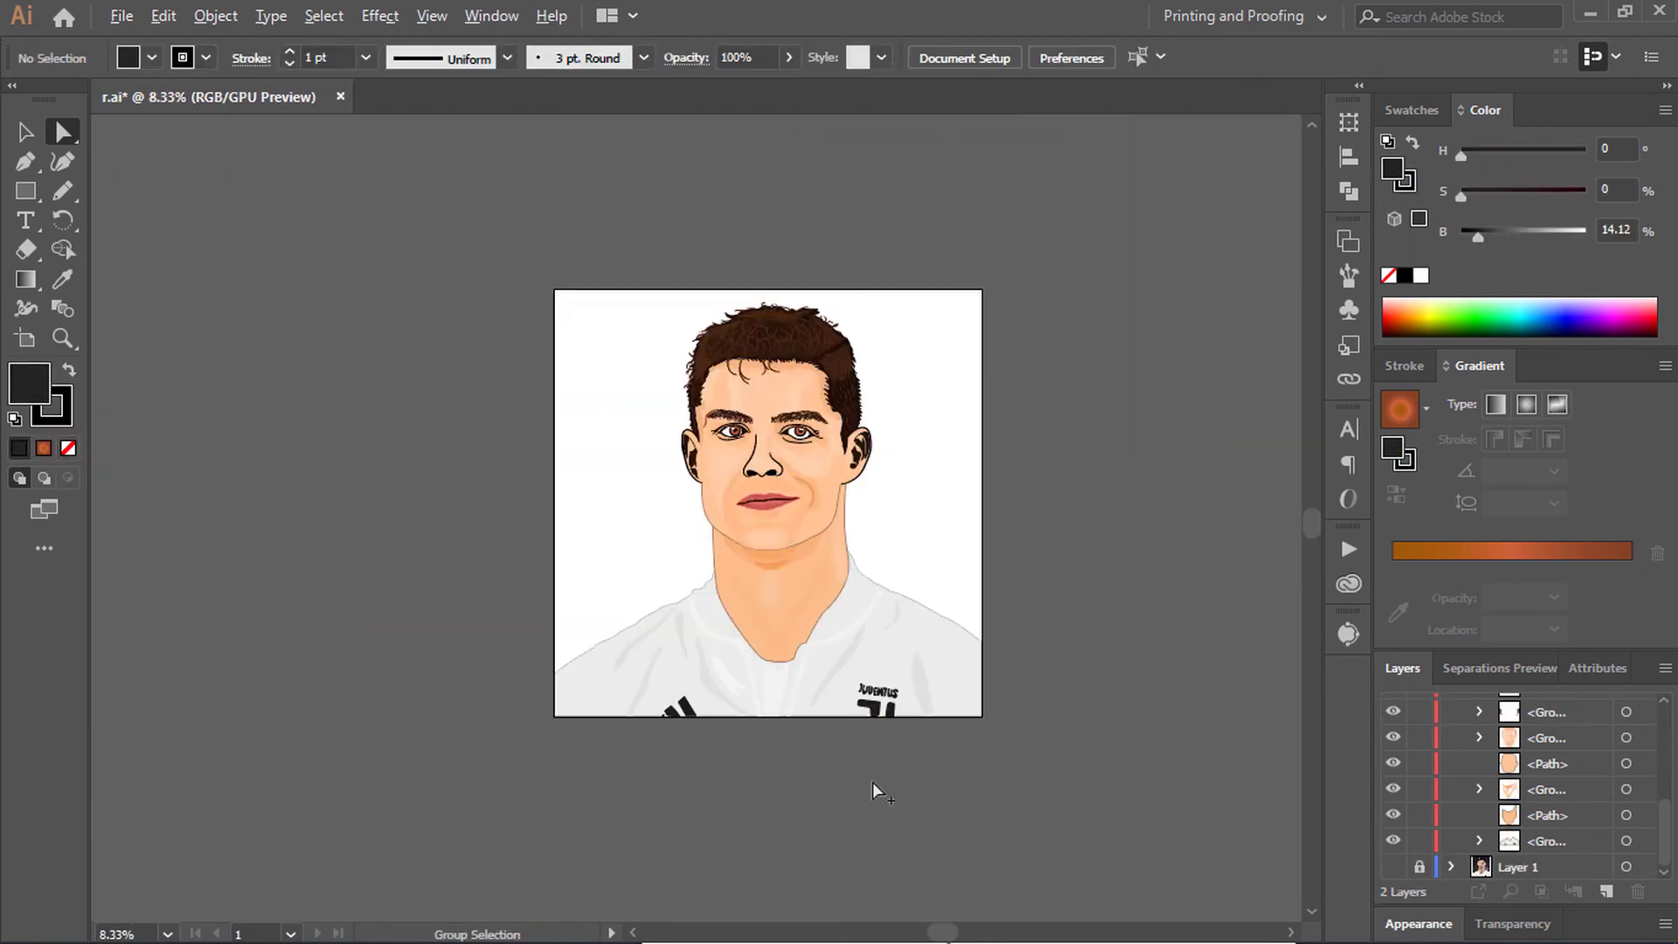
pyautogui.scroll(4, 629, 591)
pyautogui.click(358, 292)
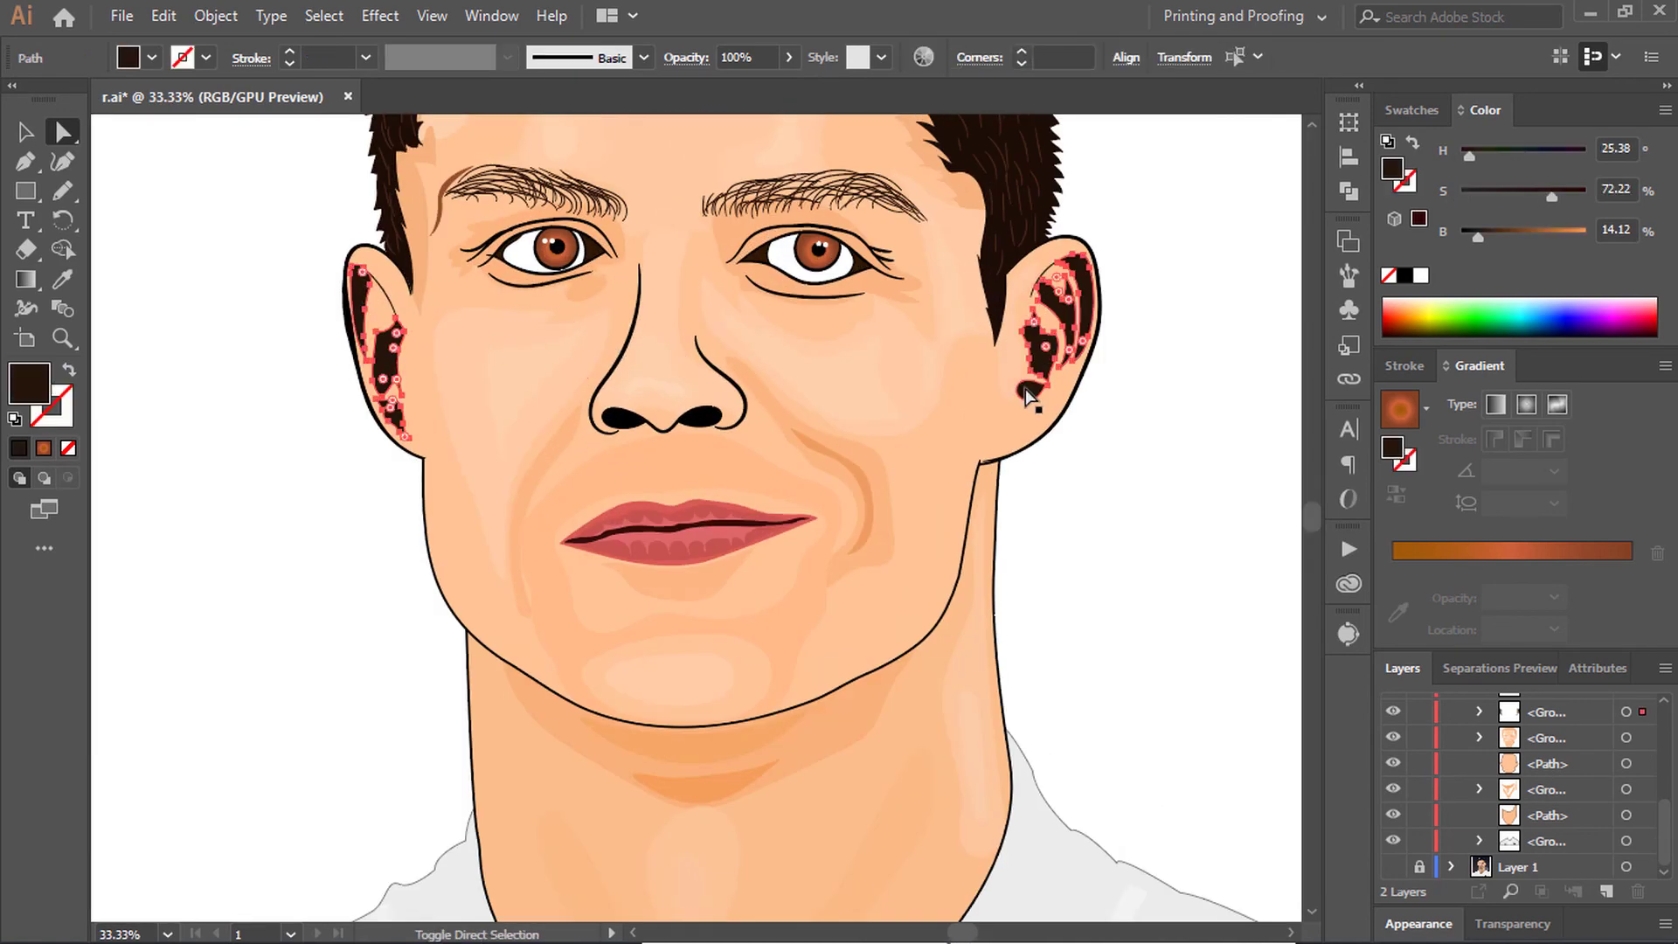
pyautogui.moveTo(1550, 194); pyautogui.dragTo(1496, 237)
pyautogui.hotkey('ctrl', 'shift', 'a')
# Step: Draw a freehand patch at the right temple hairline and select it with the nearby hair shape
pyautogui.scroll(-5, 948, 570)
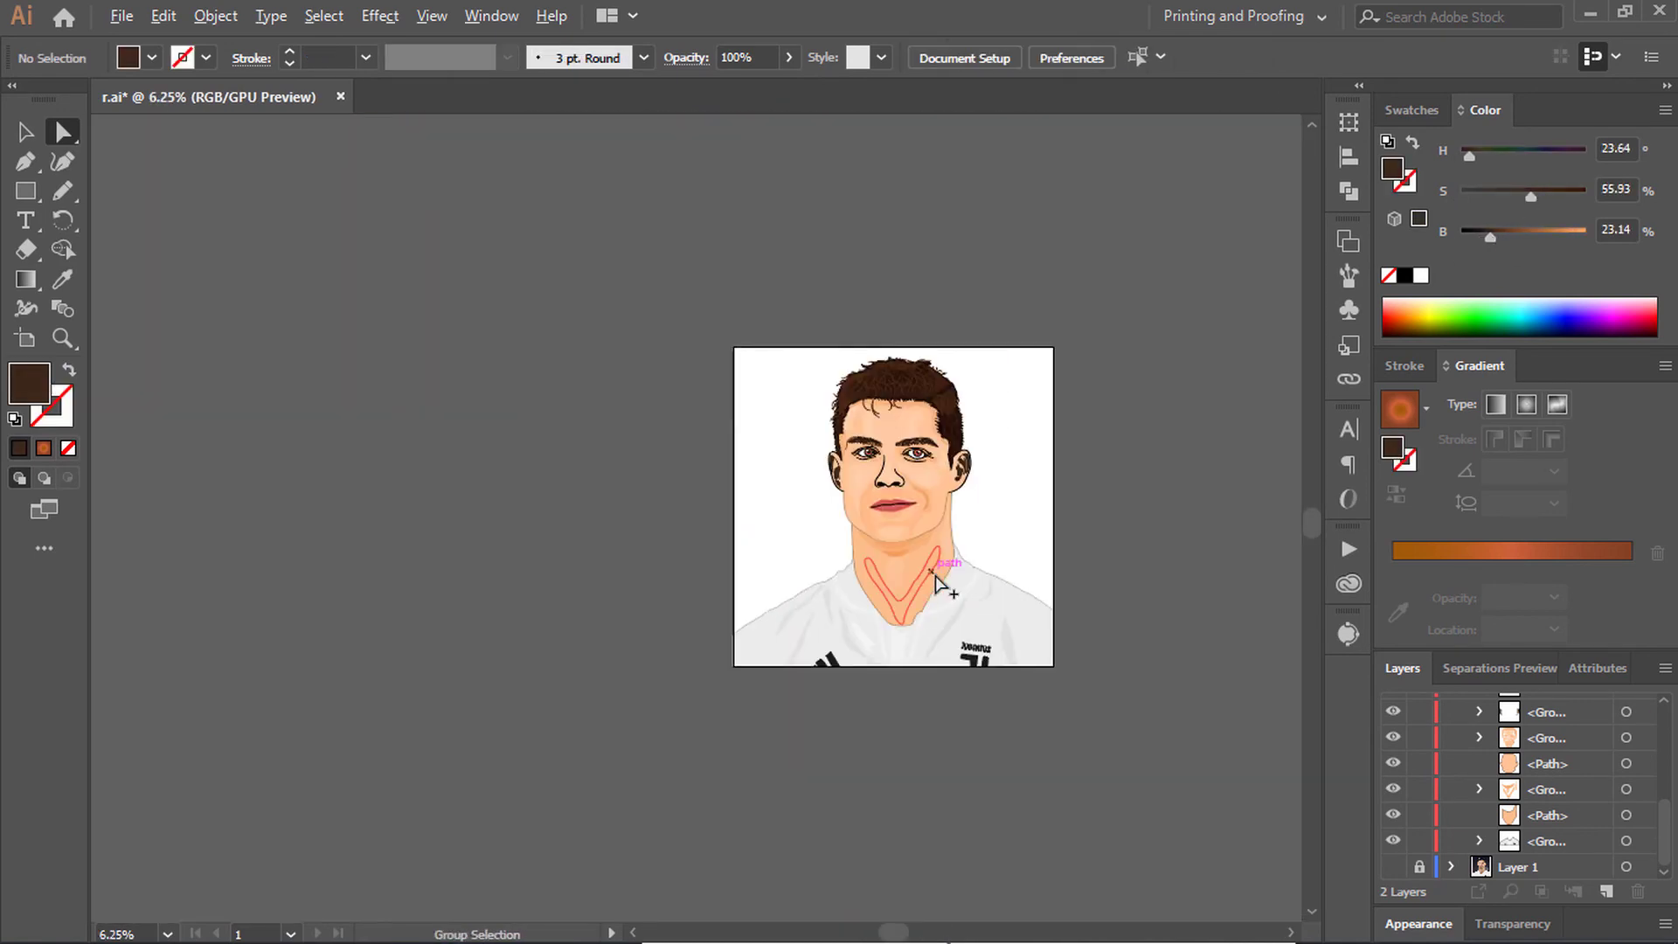
pyautogui.scroll(4, 805, 535)
pyautogui.scroll(-3, 804, 535)
pyautogui.scroll(1, 718, 454)
pyautogui.press('m')
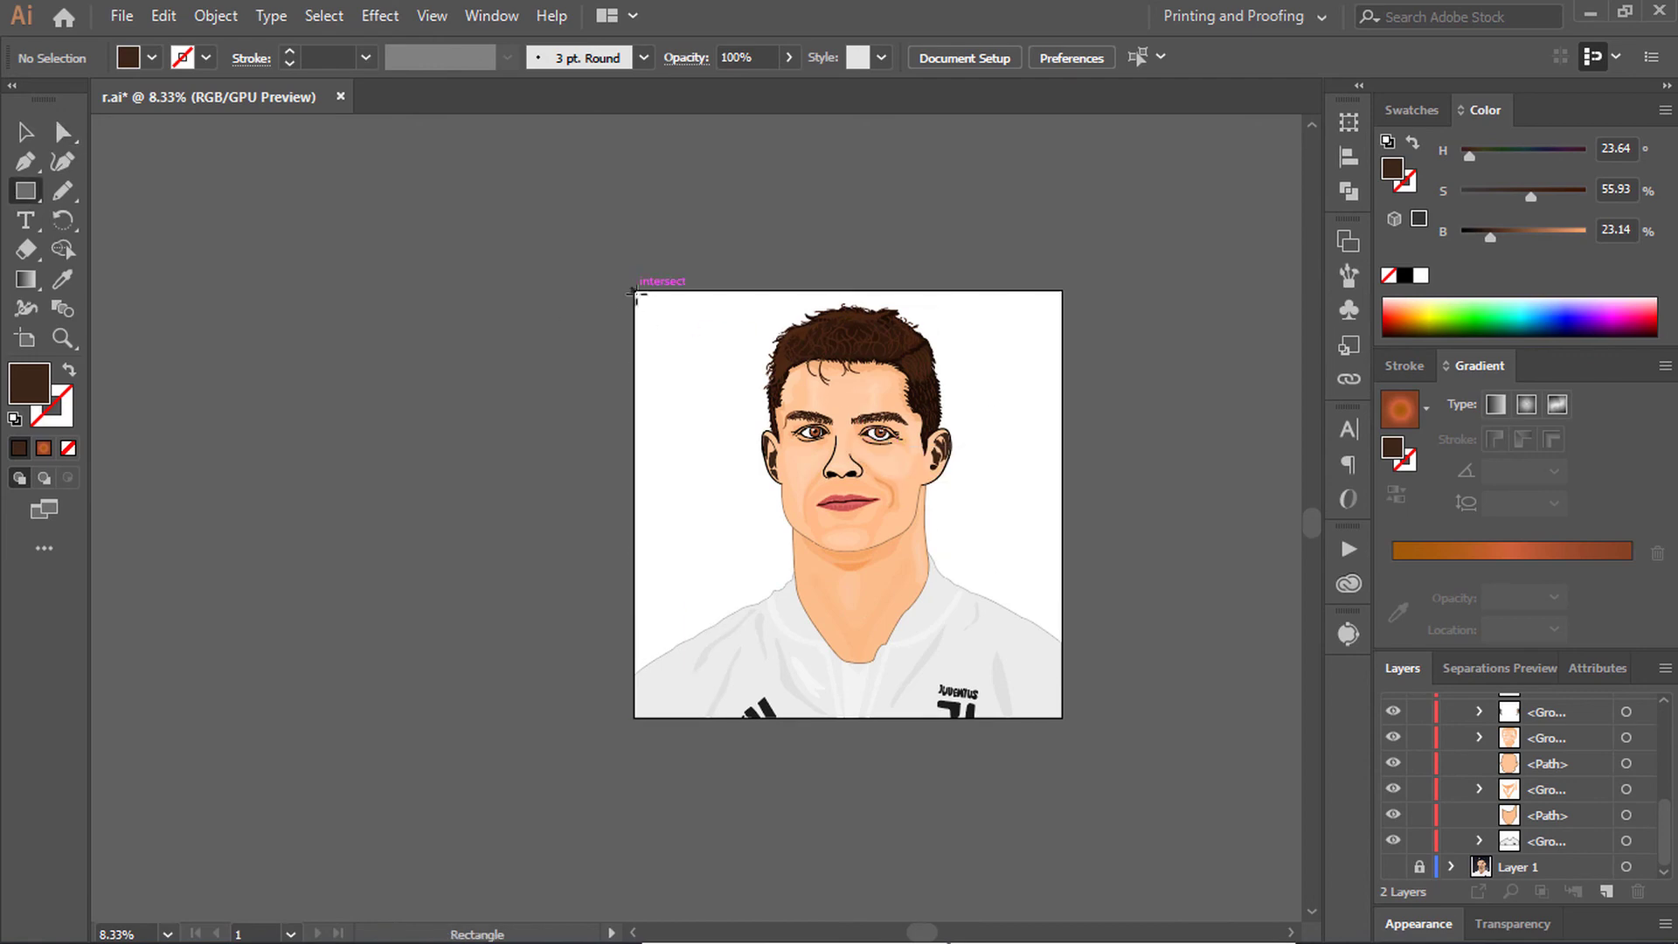
pyautogui.scroll(7, 833, 394)
pyautogui.moveTo(942, 374); pyautogui.dragTo(832, 325)
pyautogui.moveTo(997, 547); pyautogui.dragTo(942, 404)
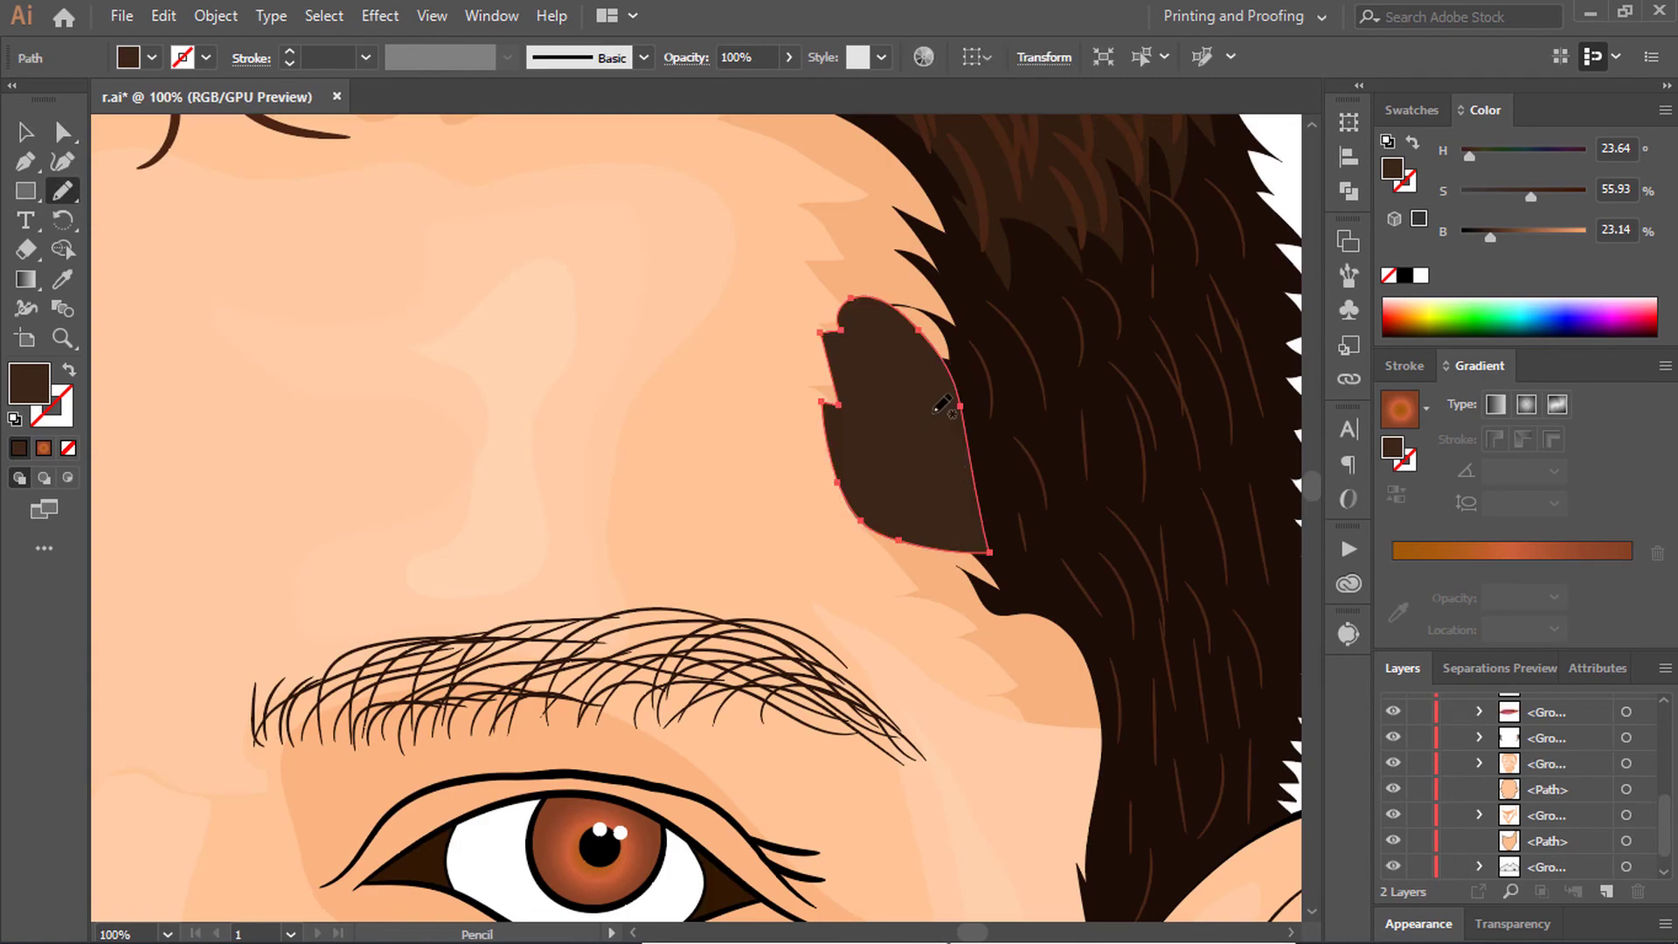
pyautogui.scroll(-2, 961, 511)
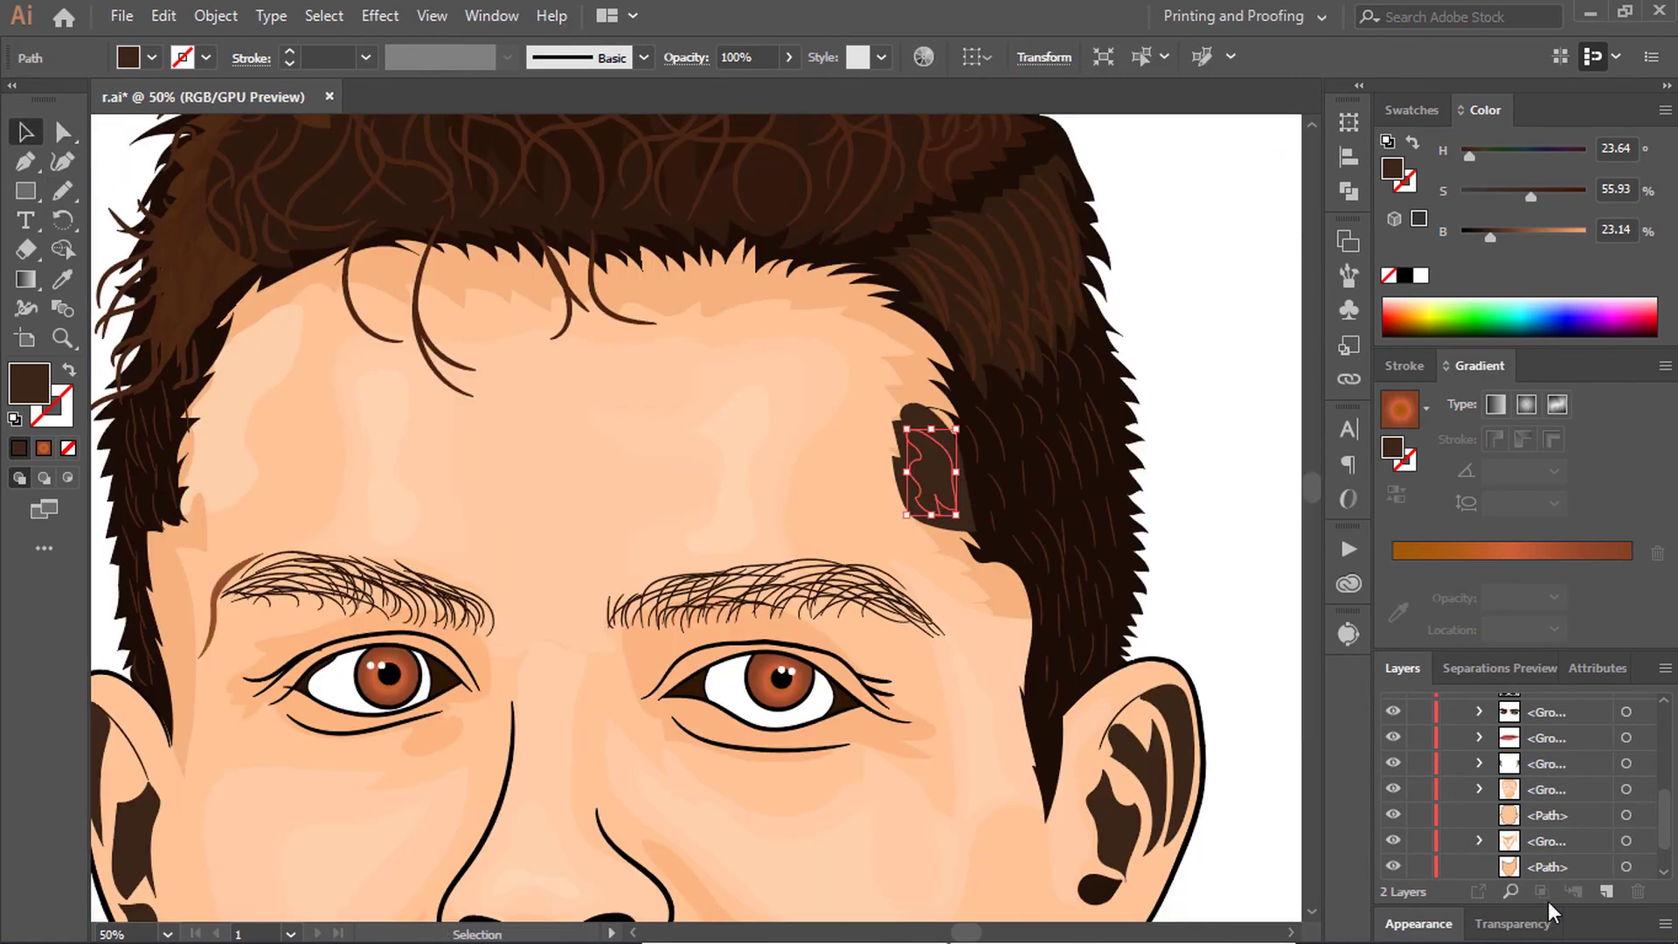
pyautogui.keyDown('shift'); pyautogui.click(1598, 734); pyautogui.keyUp('shift')
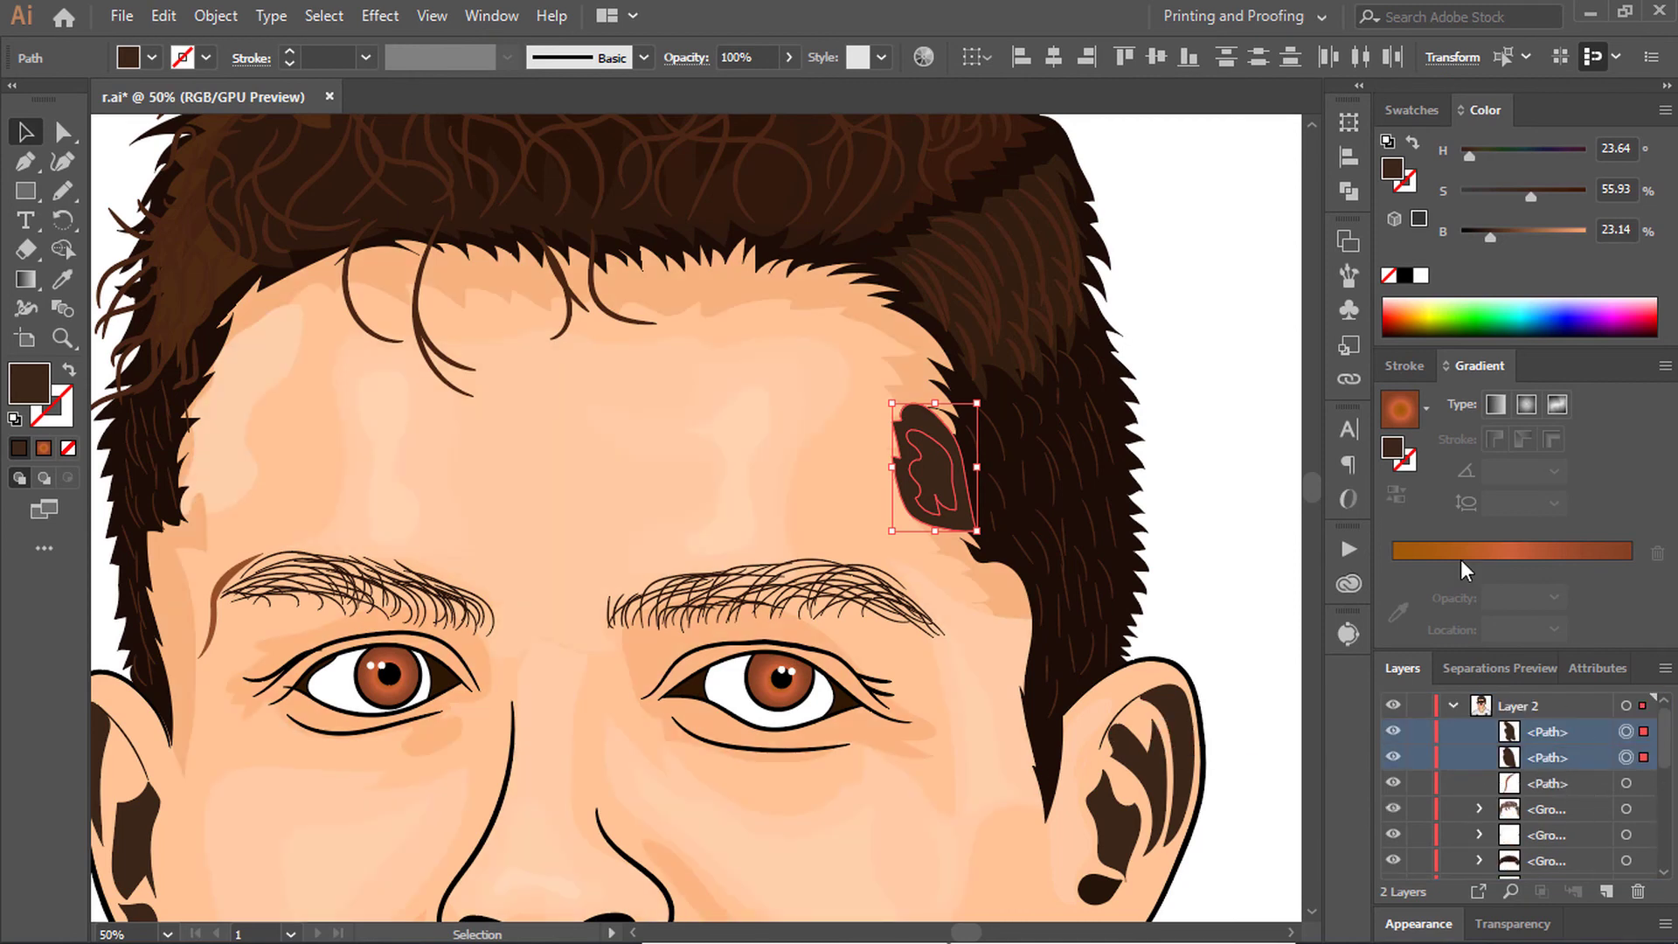
# Step: Try a brown fill on the temple shape, then revert it to peach
pyautogui.scroll(-5, 1136, 437)
pyautogui.scroll(-1, 1590, 802)
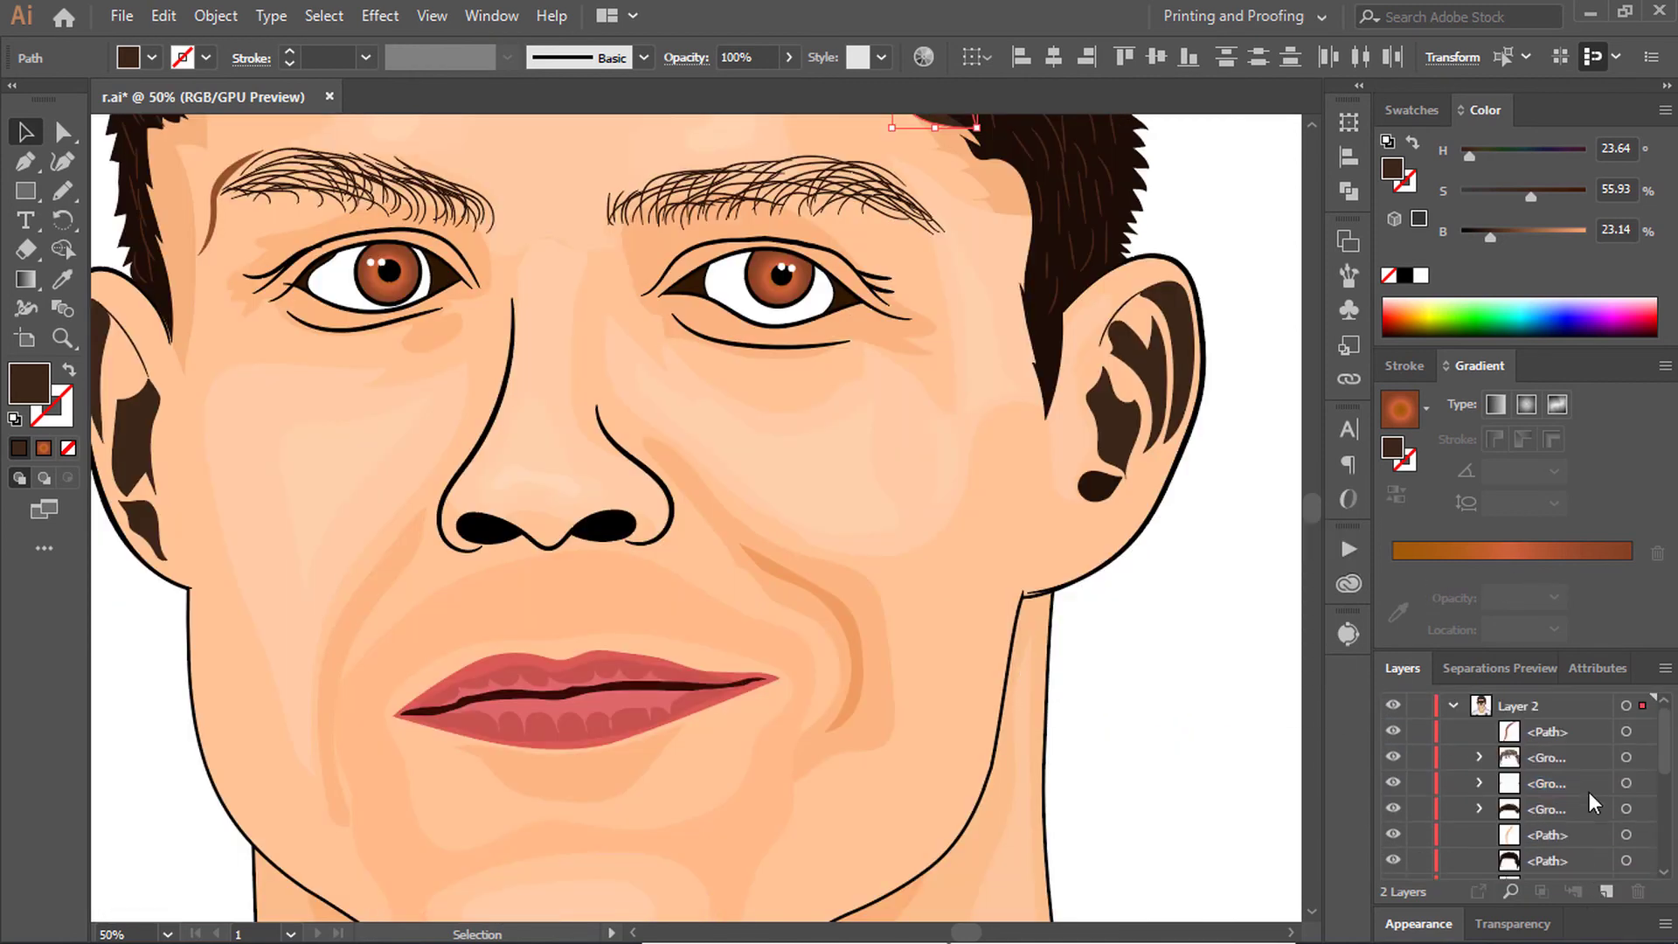
pyautogui.scroll(3, 918, 393)
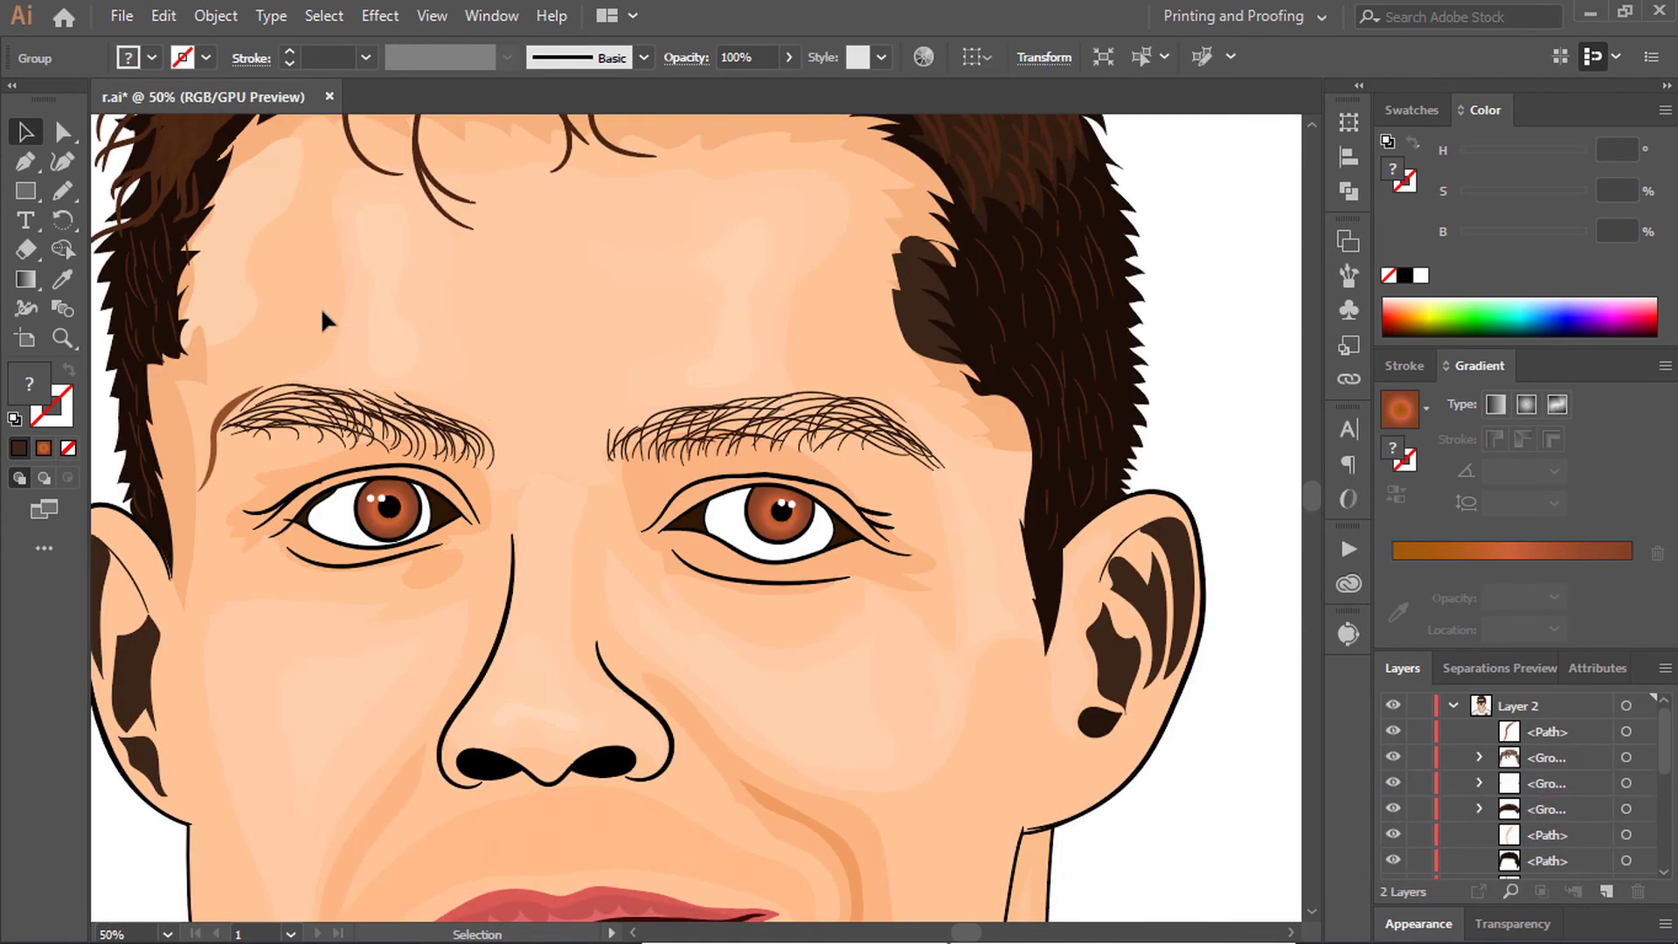
pyautogui.press('a')
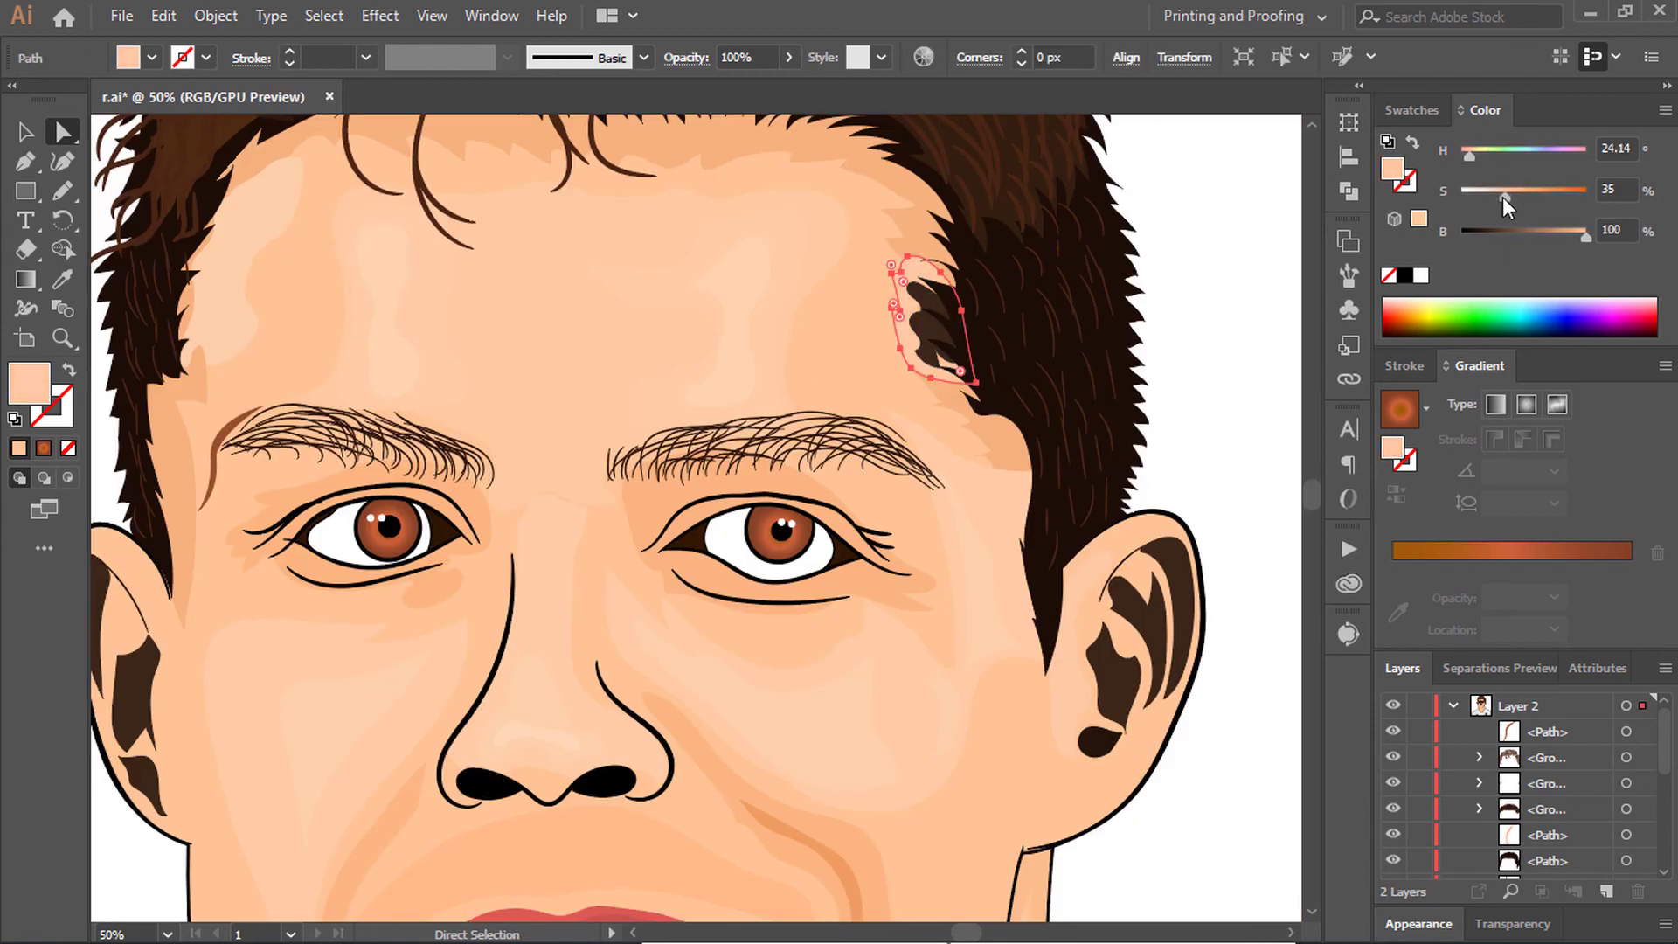
pyautogui.hotkey('ctrl', '+')
pyautogui.moveTo(1584, 235); pyautogui.dragTo(1485, 238)
pyautogui.hotkey('ctrl', 'z')
# Step: Reshape the peach temple patch by pulling its top anchor point upward
pyautogui.hotkey('ctrl', '0')
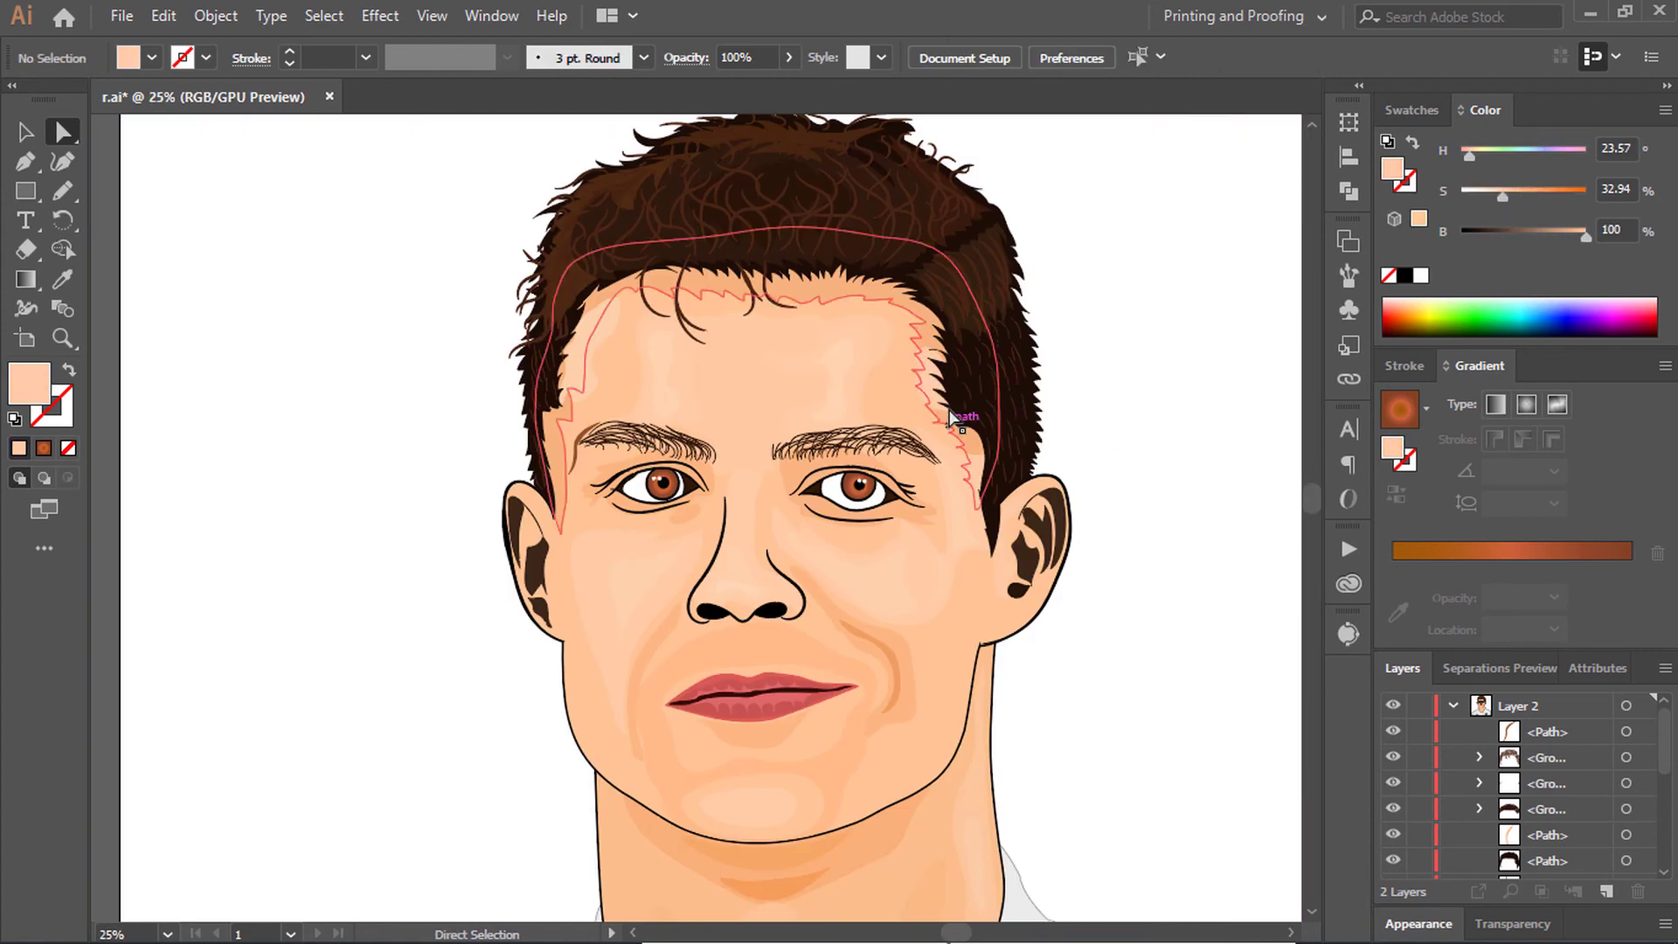
pyautogui.scroll(5, 887, 337)
pyautogui.keyDown('ctrl'); pyautogui.click(889, 342); pyautogui.keyUp('ctrl')
pyautogui.moveTo(889, 342); pyautogui.dragTo(891, 315)
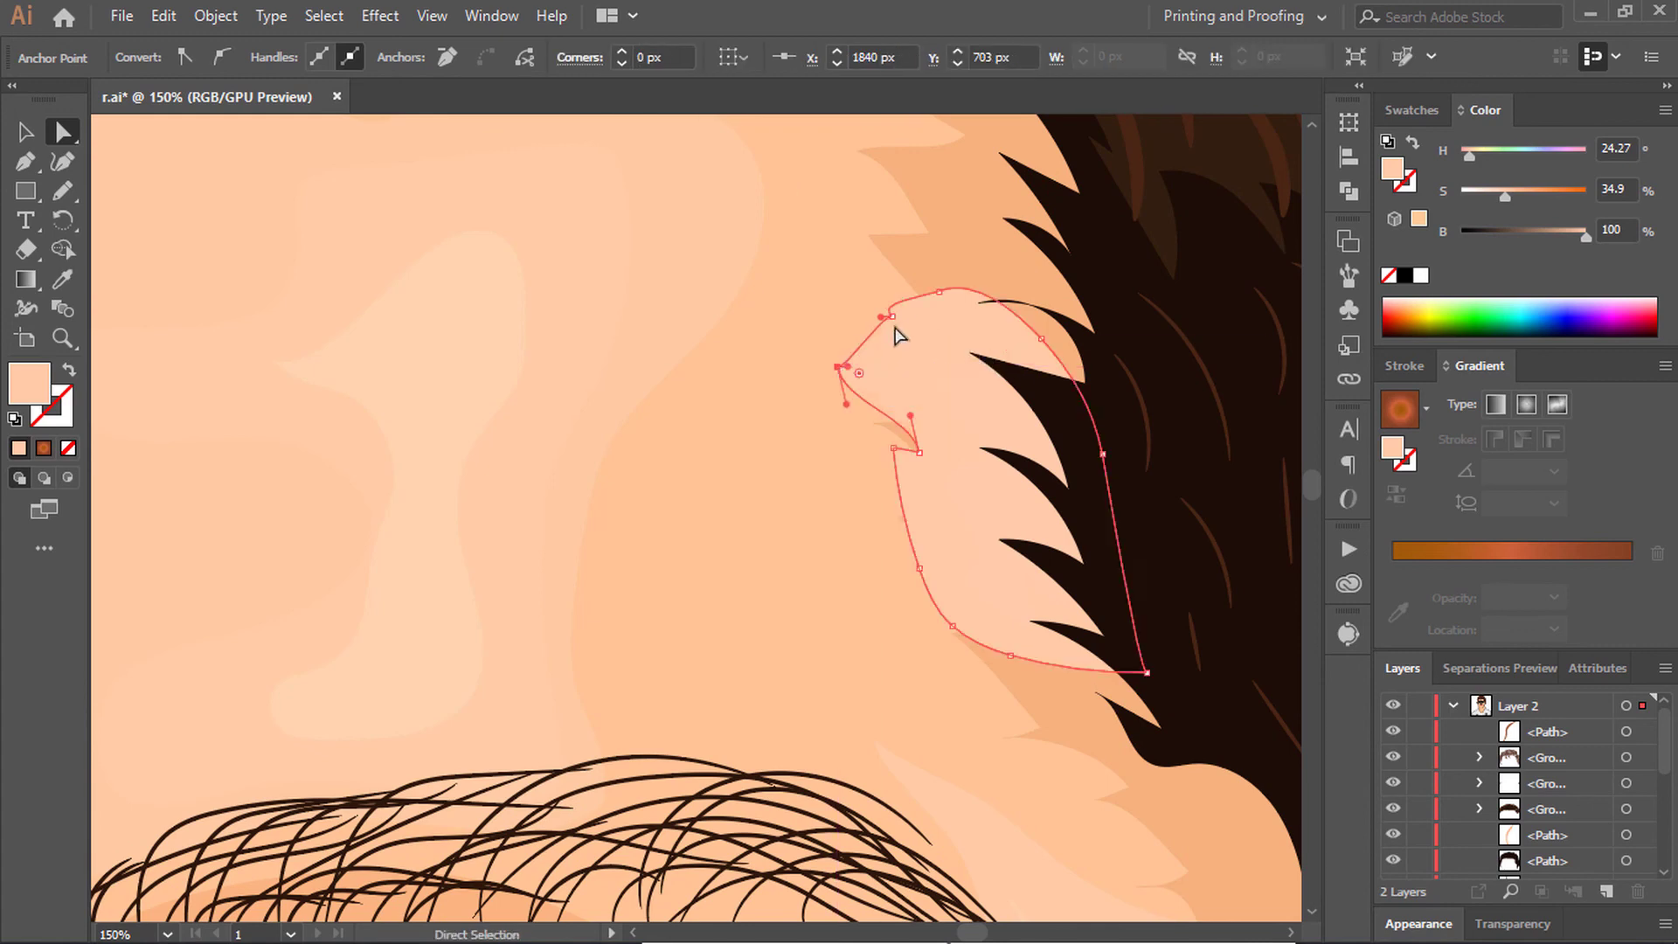
pyautogui.click(847, 450)
pyautogui.hotkey('ctrl', '0')
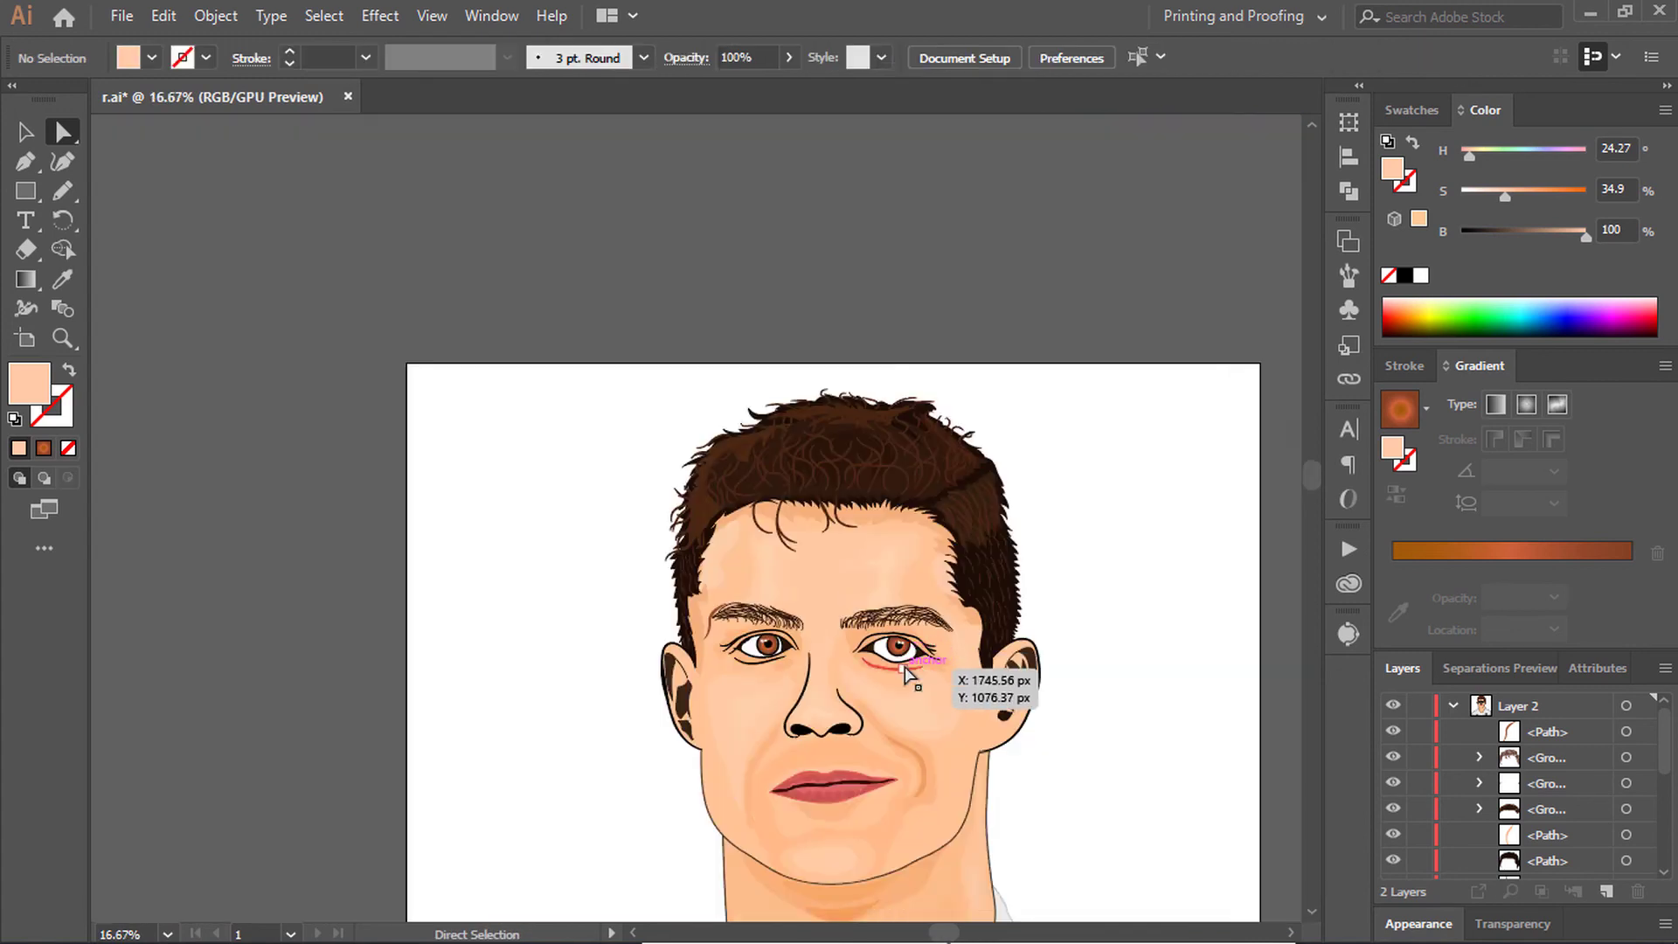
pyautogui.scroll(3, 981, 337)
pyautogui.scroll(-3, 900, 525)
# Step: Adjust the saturation of the inner mouth colour
pyautogui.click(891, 498)
pyautogui.scroll(5, 891, 498)
pyautogui.click(882, 435)
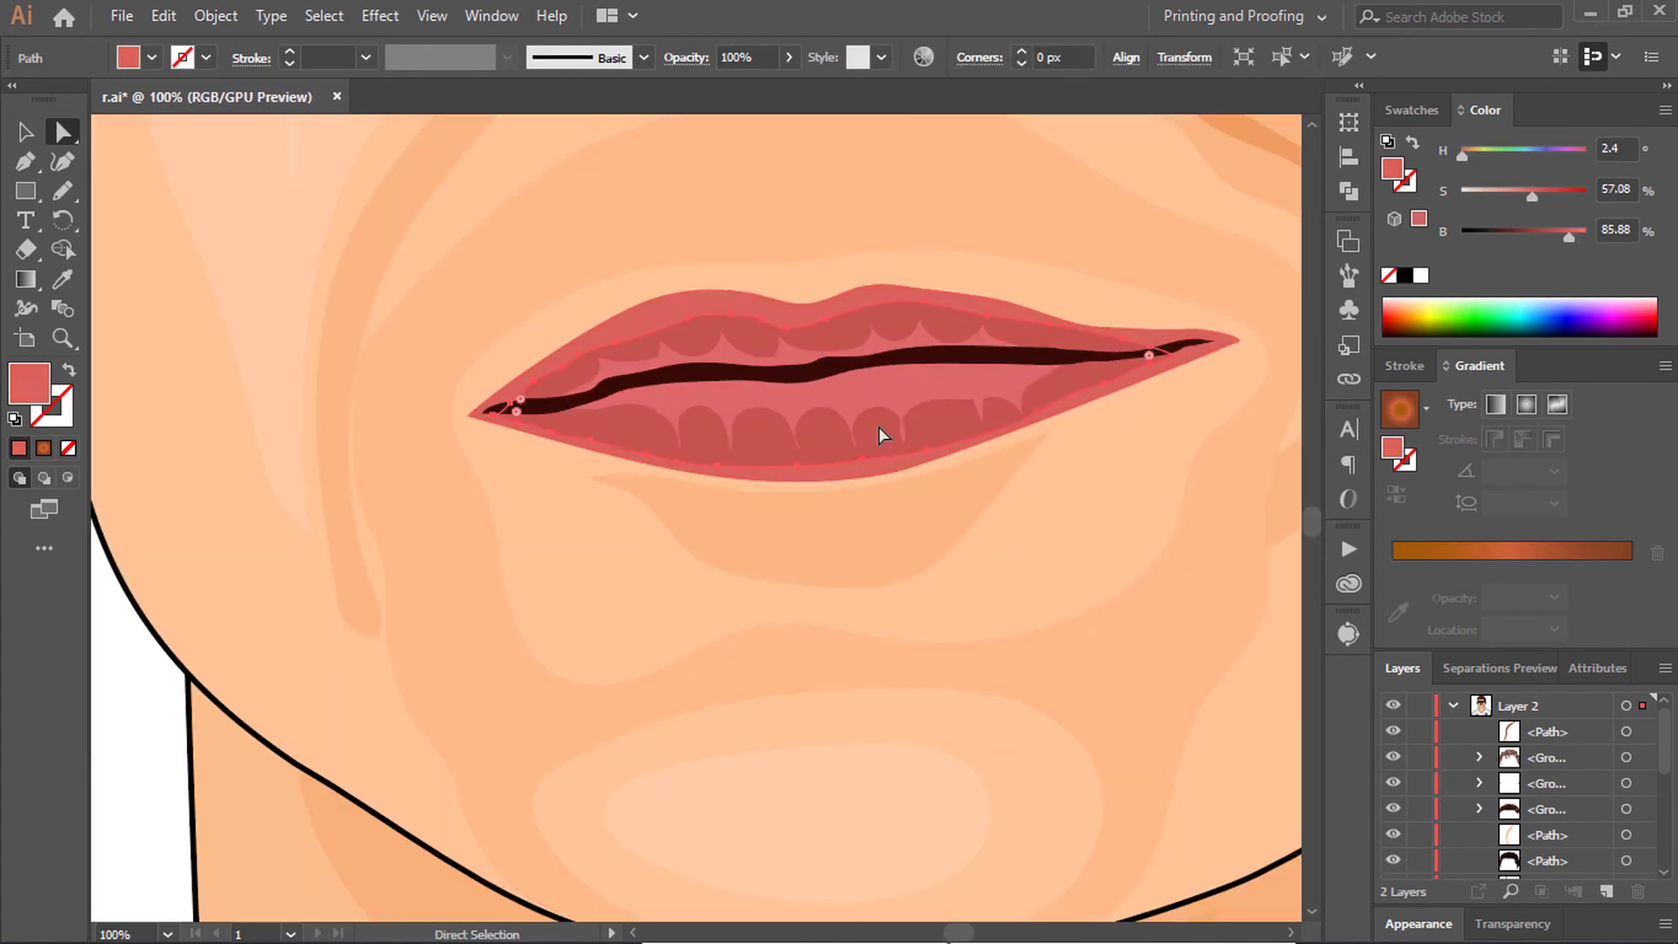
pyautogui.moveTo(1530, 196); pyautogui.dragTo(1525, 197)
pyautogui.hotkey('ctrl', 'shift', 'a')
pyautogui.hotkey('ctrl', '0')
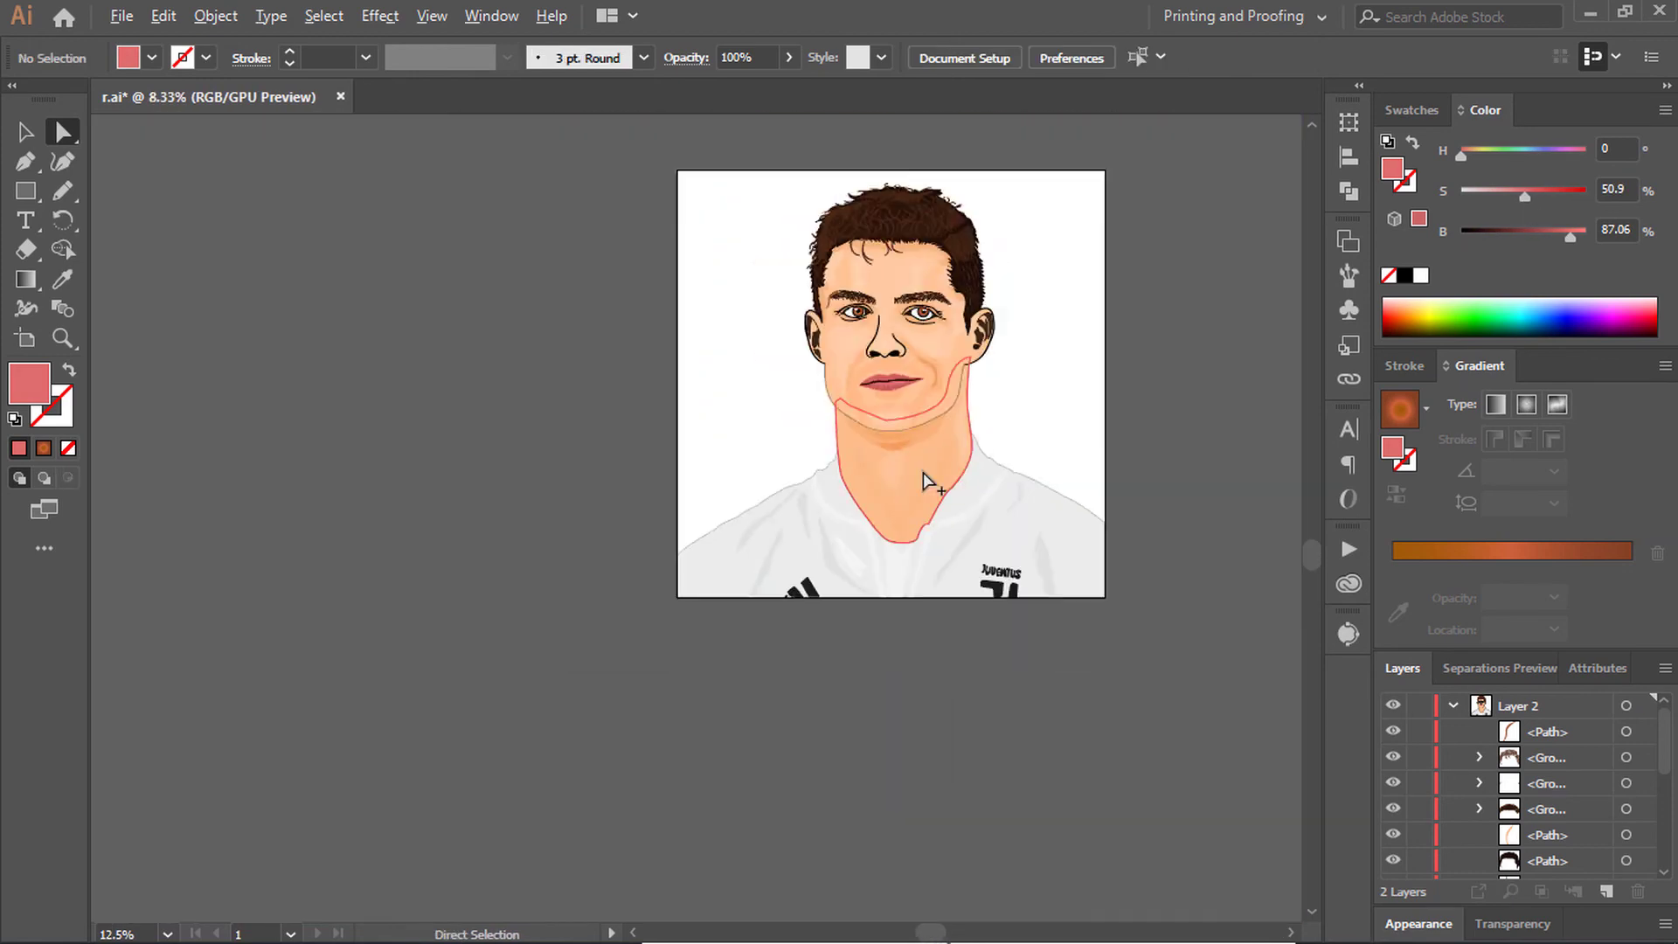
# Step: Draw and resize a square over the artboard, then delete it because it hides the portrait
pyautogui.press('m')
pyautogui.moveTo(330, 214); pyautogui.dragTo(1235, 751)
pyautogui.hotkey('ctrl', '-')
pyautogui.hotkey('ctrl', 'z')
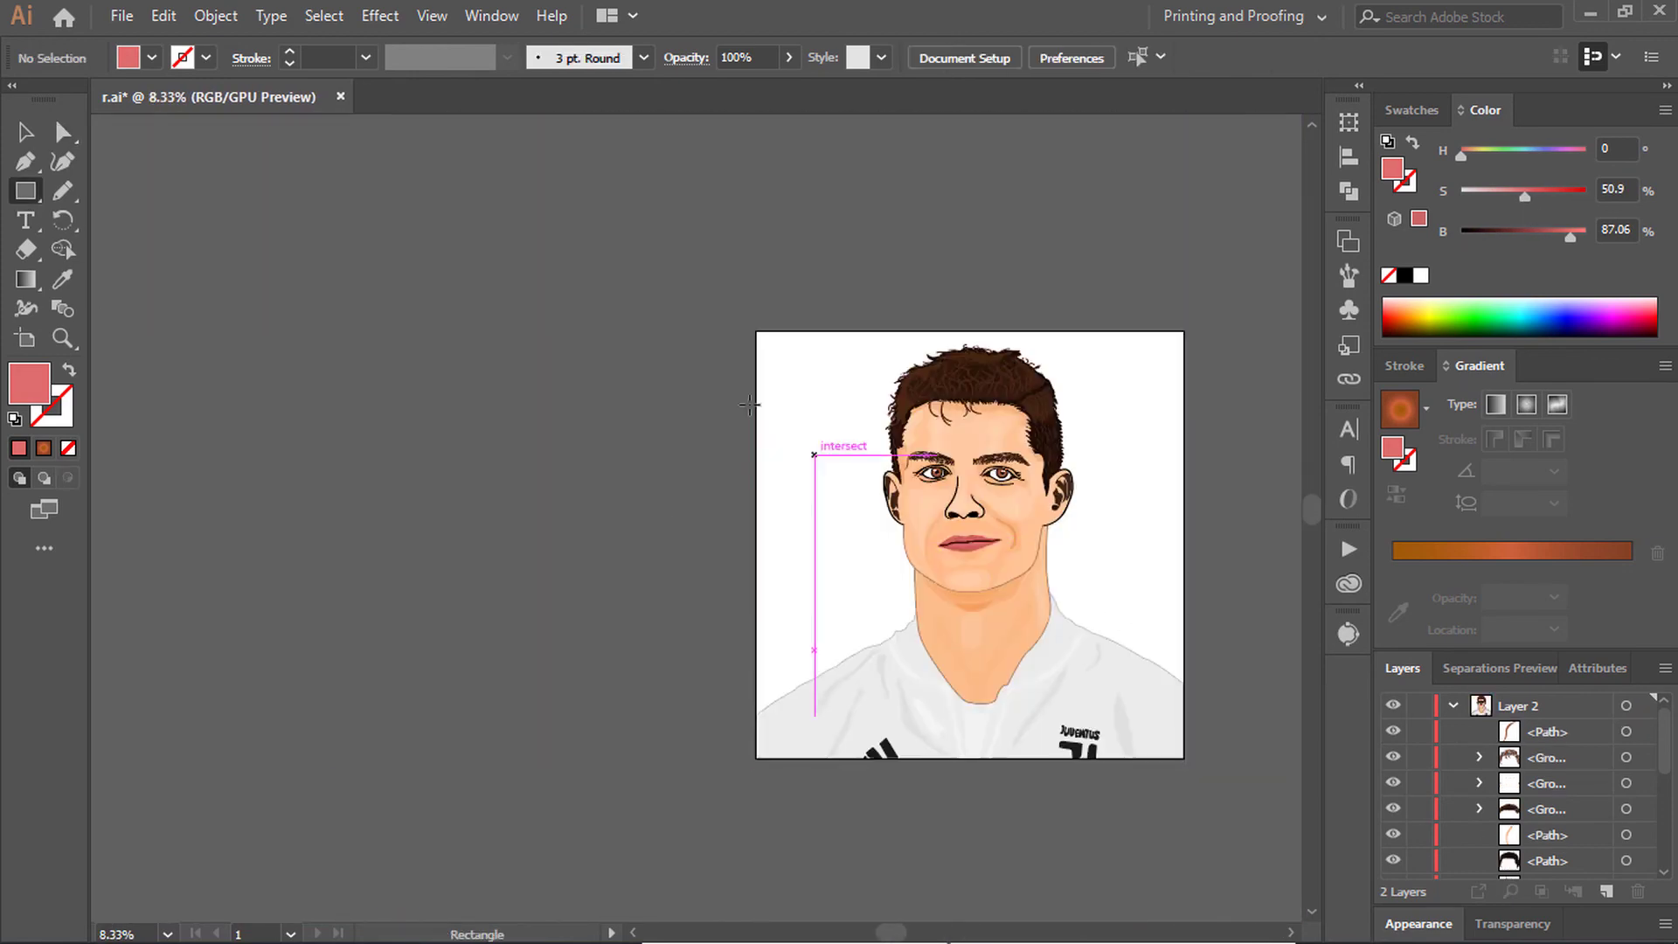
pyautogui.moveTo(472, 336); pyautogui.dragTo(881, 742)
pyautogui.press('v')
pyautogui.moveTo(430, 292); pyautogui.dragTo(452, 313)
pyautogui.press('Delete')
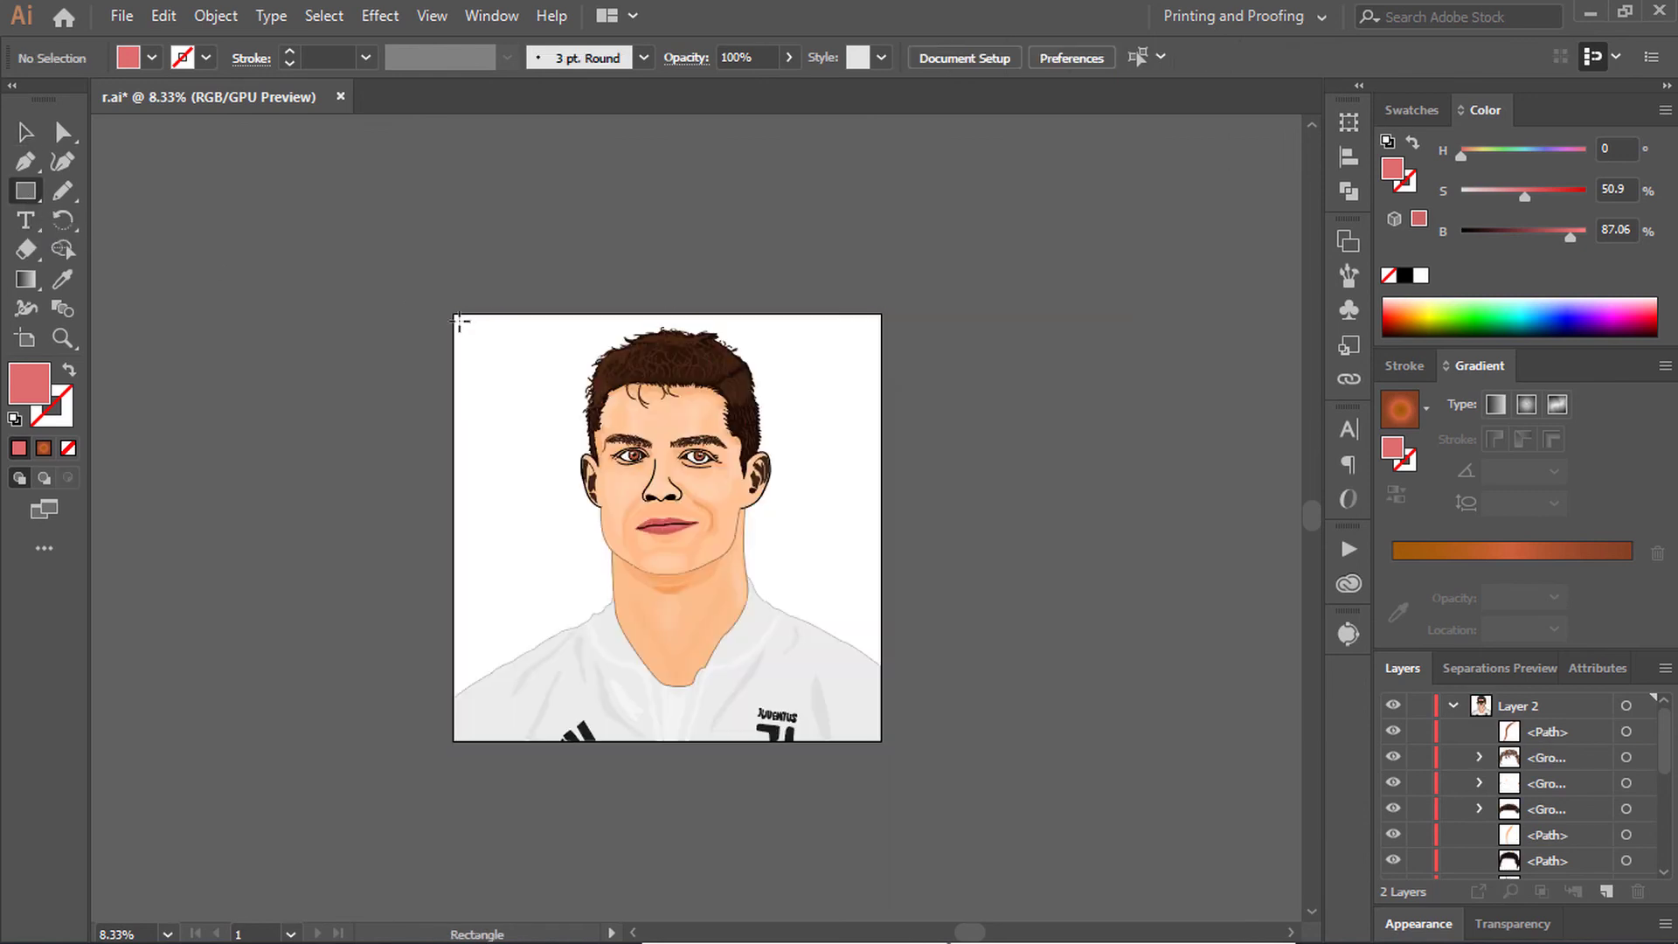
# Step: Draw a rectangle over the artboard, send it behind the portrait, and fill it with a radial gradient
pyautogui.moveTo(830, 712); pyautogui.dragTo(881, 741)
pyautogui.hotkey('ctrl', 'shift', '[')
pyautogui.press('.')
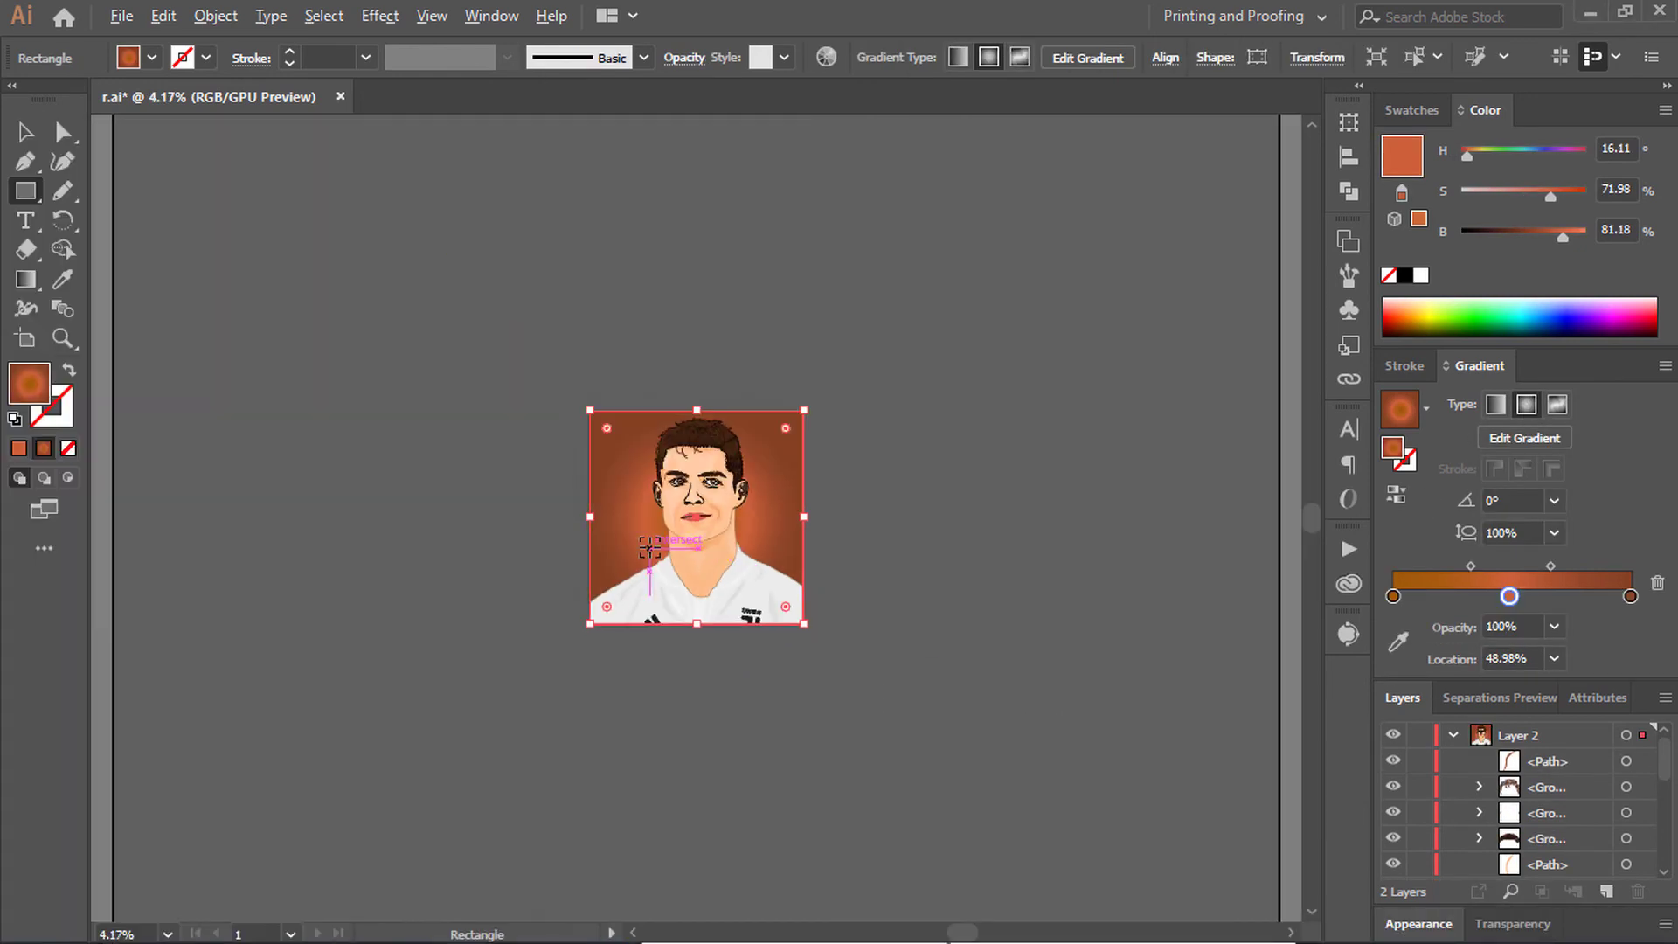
pyautogui.press('v')
# Step: Set the left gradient stop to black and the middle stop to light grey
pyautogui.doubleClick(1393, 595)
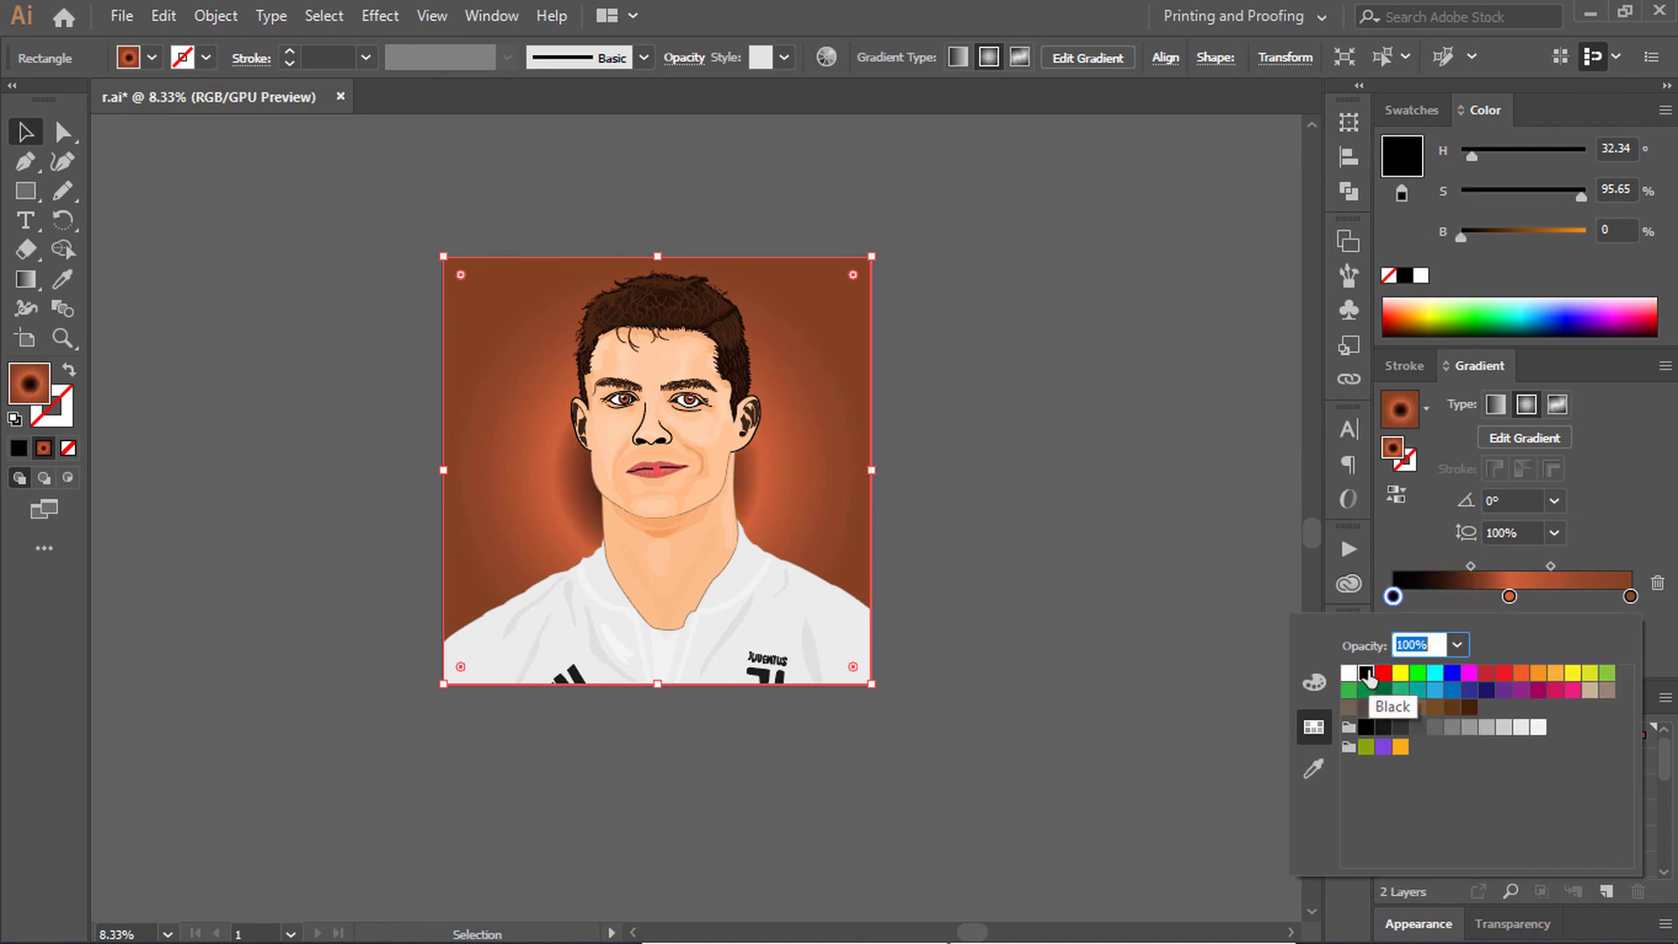
pyautogui.click(1384, 681)
pyautogui.doubleClick(1508, 596)
pyautogui.click(1520, 727)
pyautogui.click(1629, 596)
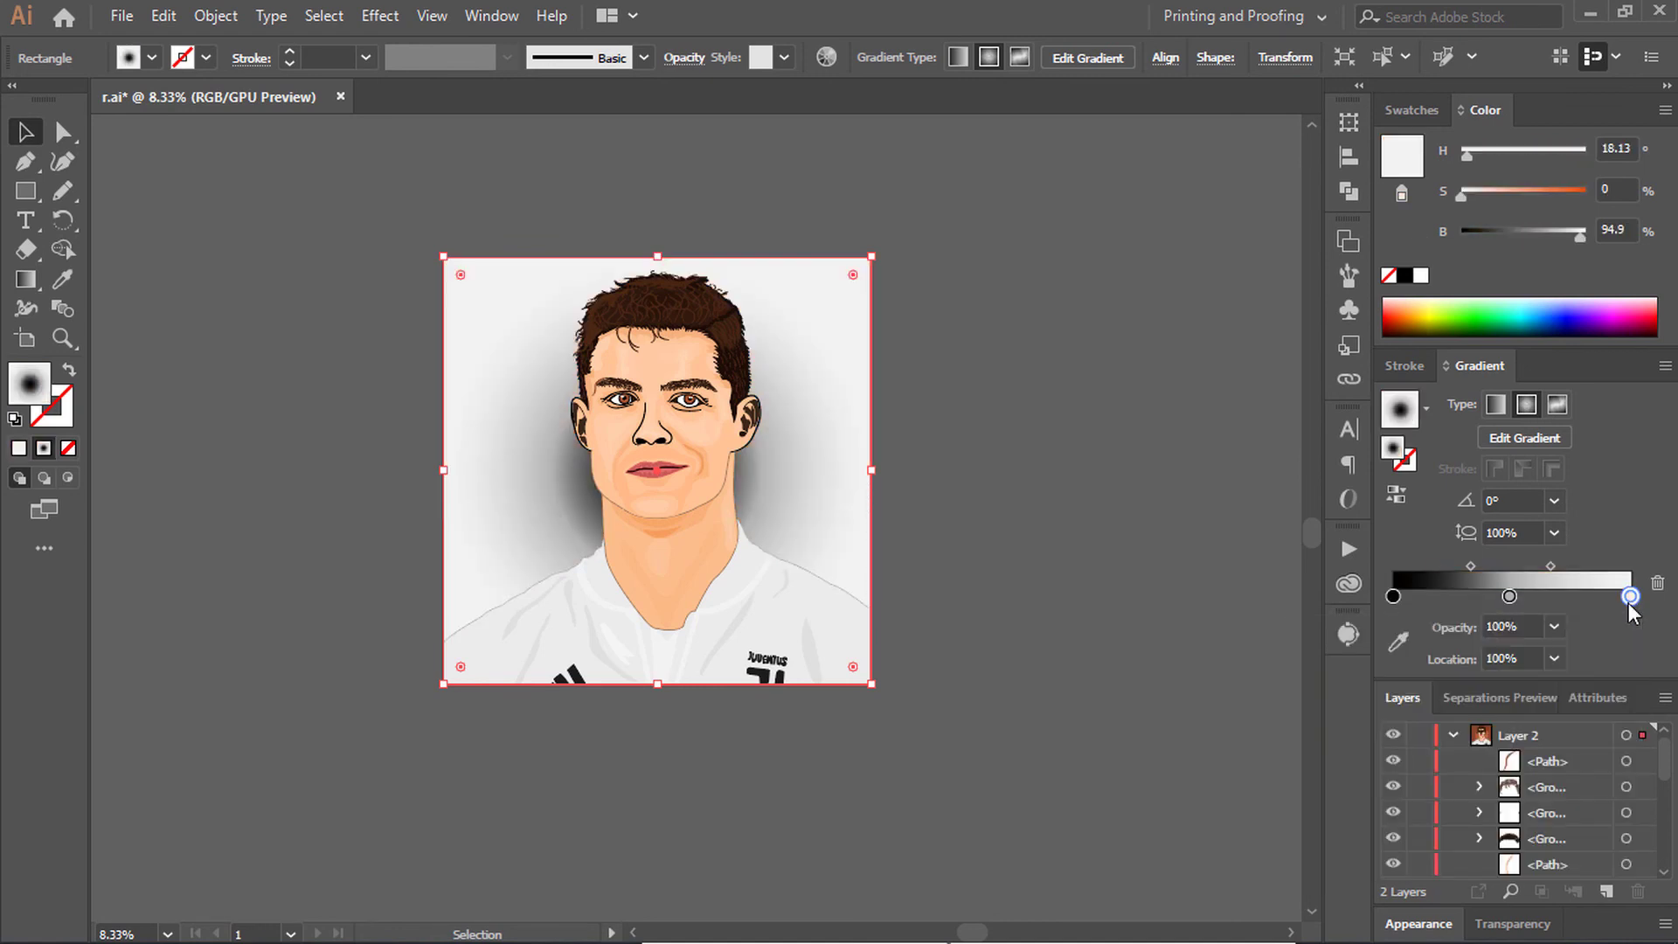
# Step: Recolour the gradient stops so the background glows cyan around the head and fades to red edges
pyautogui.doubleClick(1629, 596)
pyautogui.click(1520, 672)
pyautogui.click(1393, 596)
pyautogui.doubleClick(1393, 596)
pyautogui.click(1383, 690)
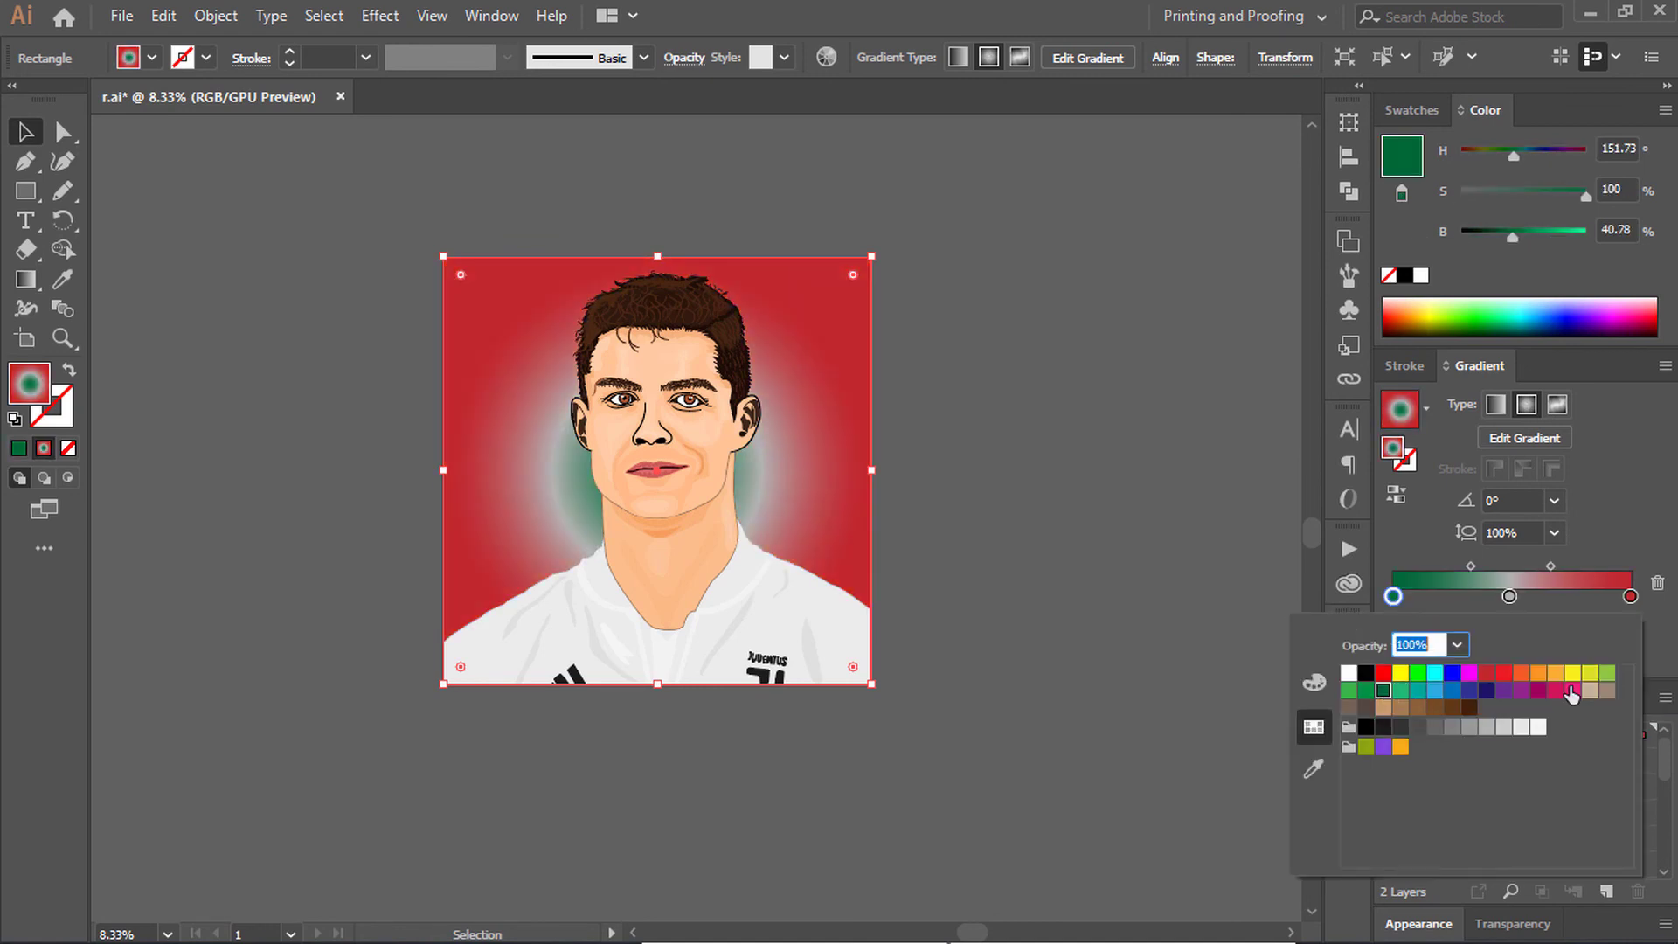
pyautogui.click(1434, 690)
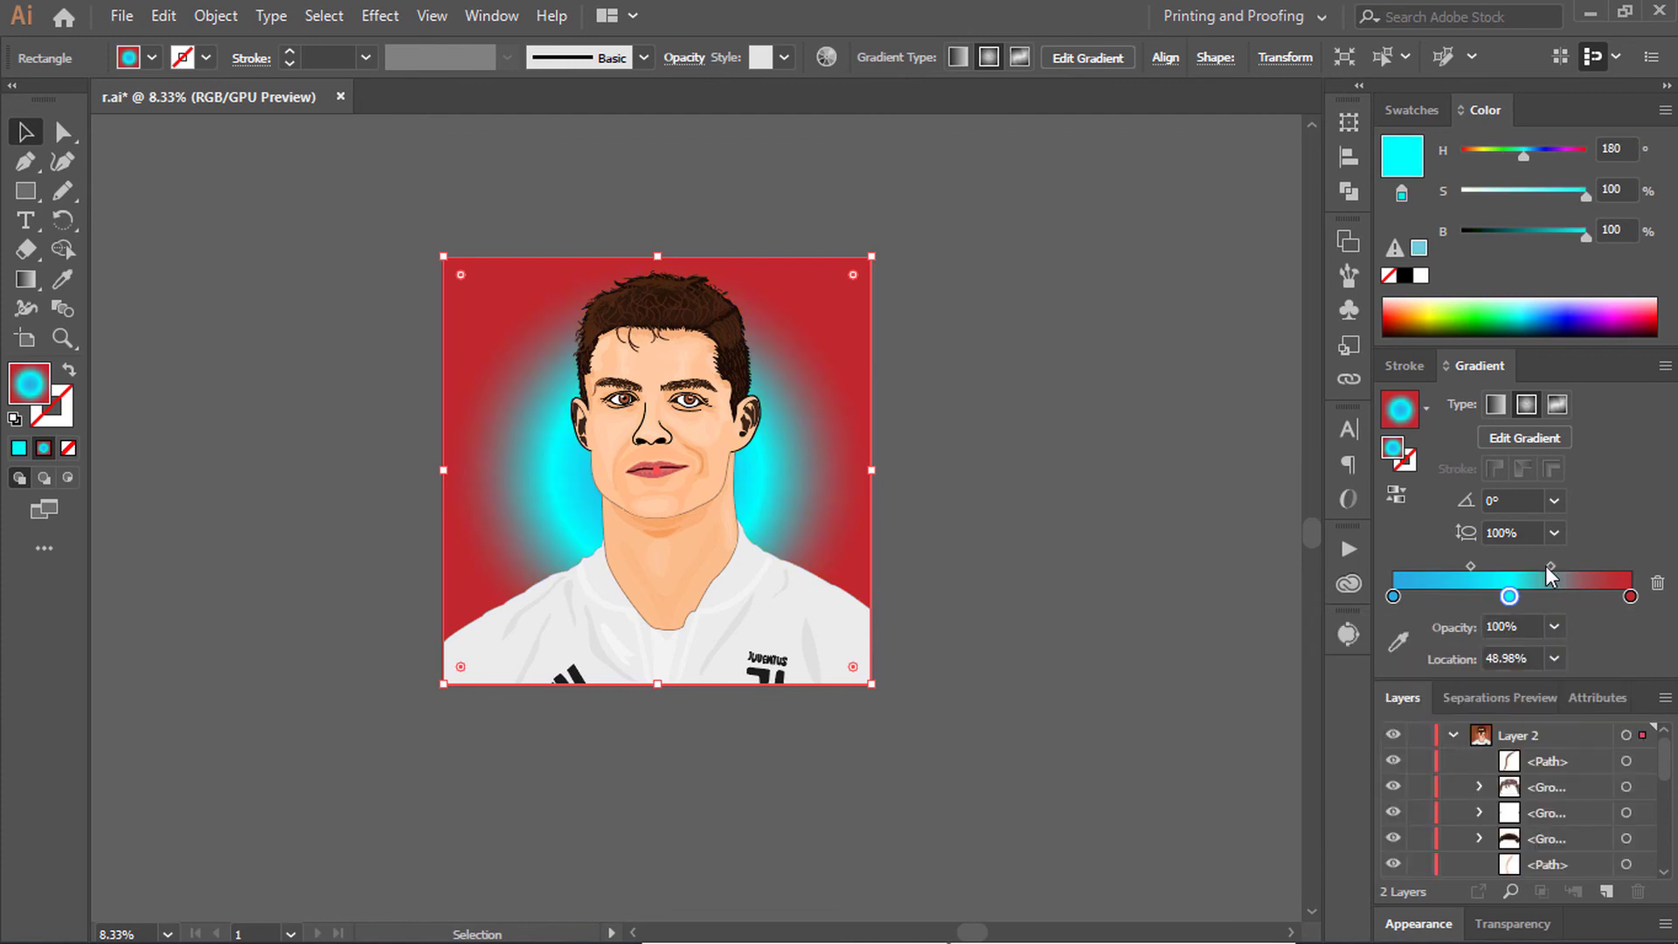
pyautogui.moveTo(1550, 566); pyautogui.dragTo(1491, 596)
pyautogui.moveTo(1563, 238)
pyautogui.mouseDown()
pyautogui.moveTo(1586, 239)
pyautogui.moveTo(1546, 194)
pyautogui.mouseUp()
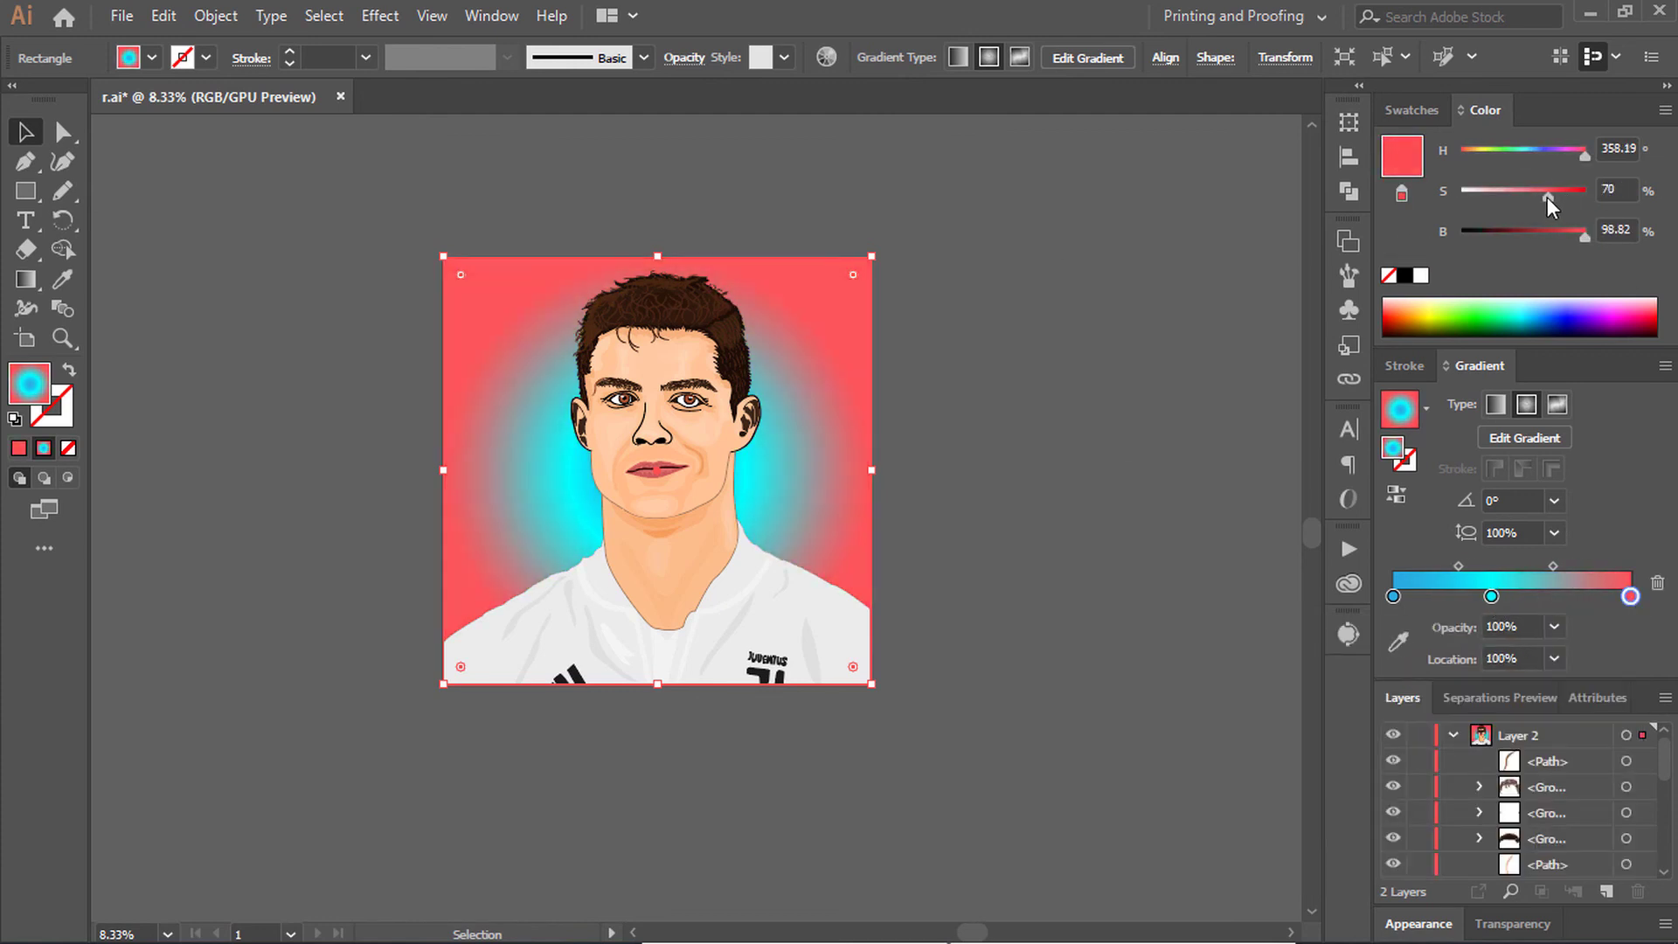
pyautogui.click(1008, 338)
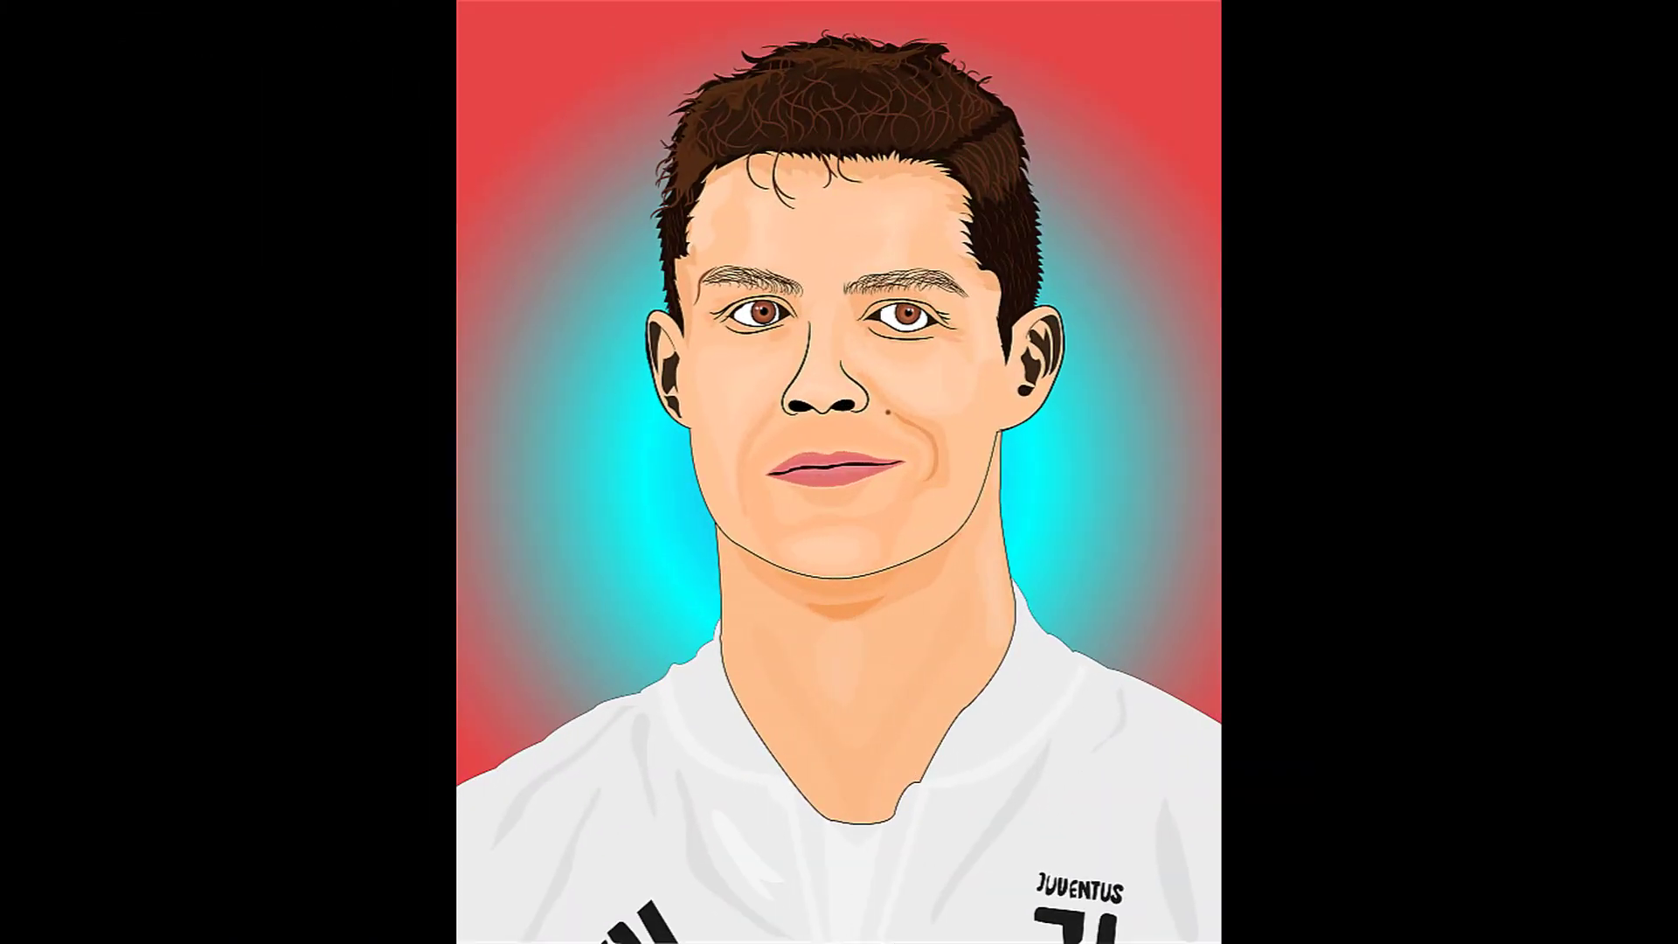